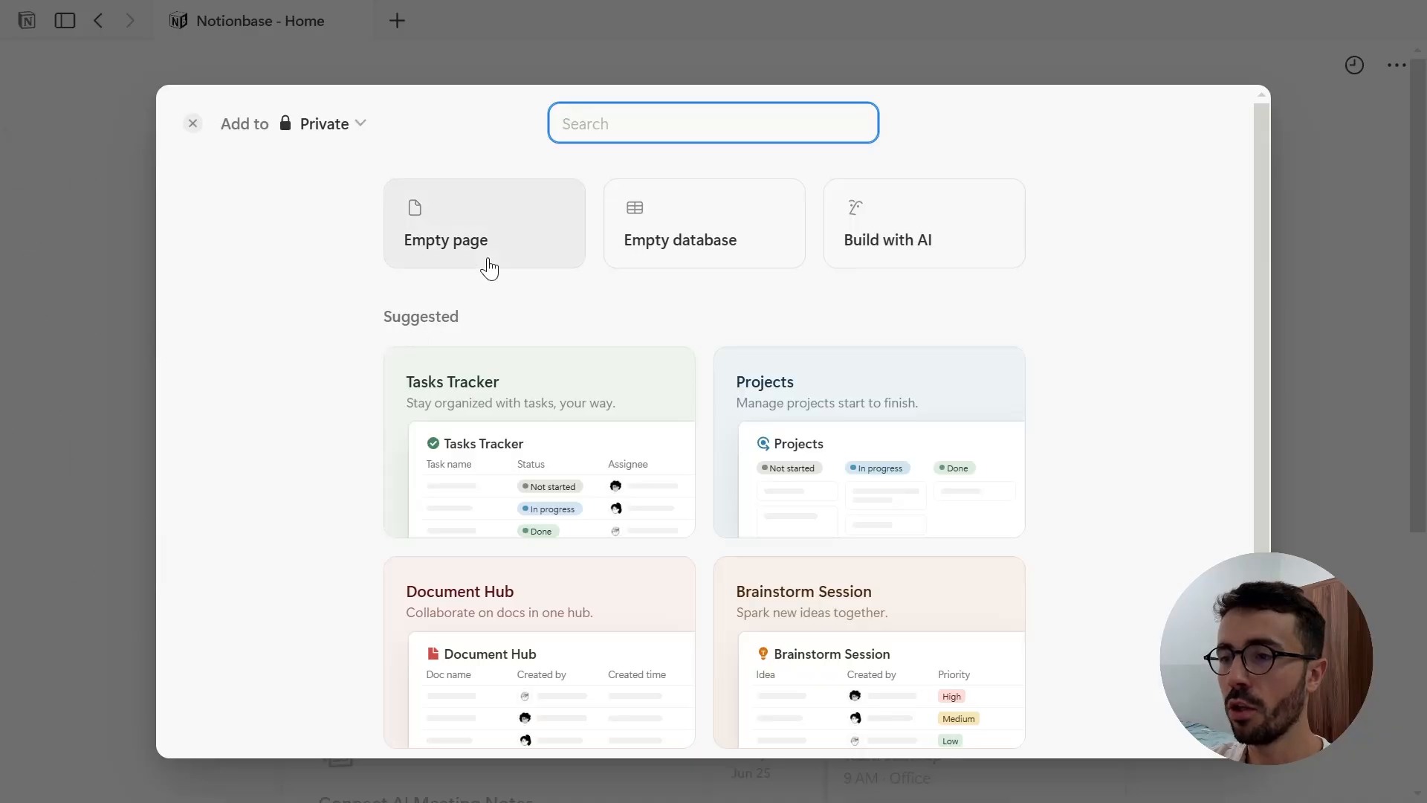
Create an empty private page and insert an inline database in its body
{"action": "left_click", "coordinate": [484, 264]}
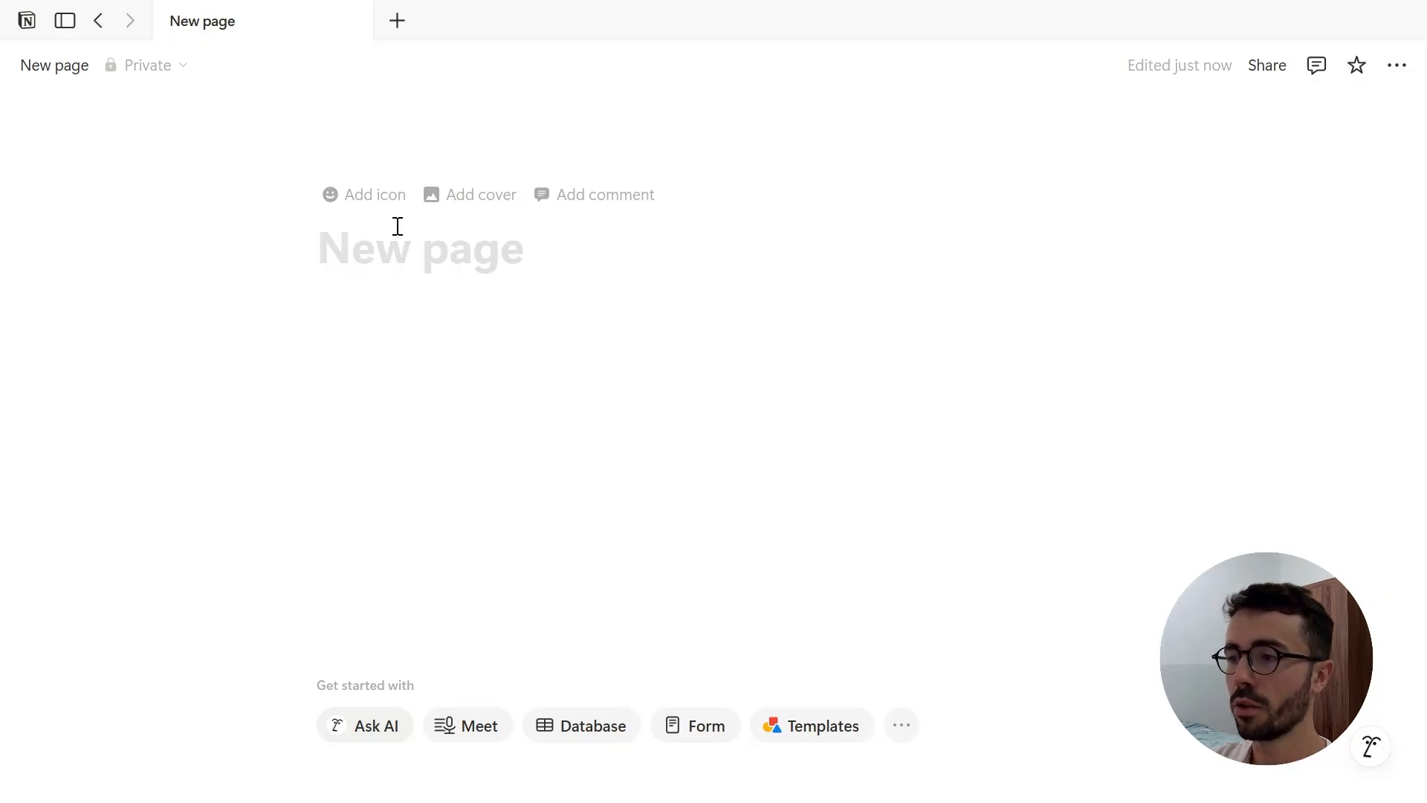
{"action": "left_click", "coordinate": [400, 321]}
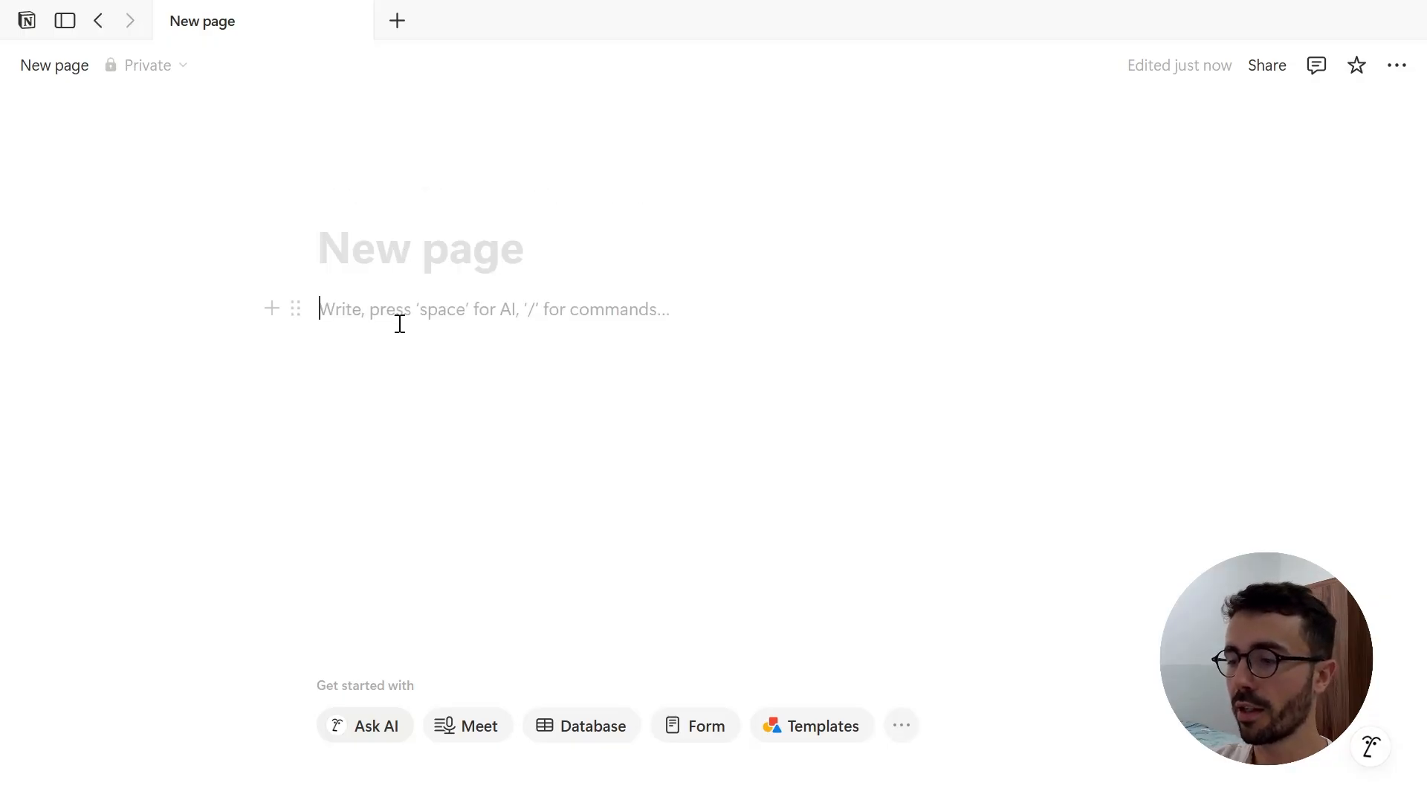
{"action": "type", "text": "/database"}
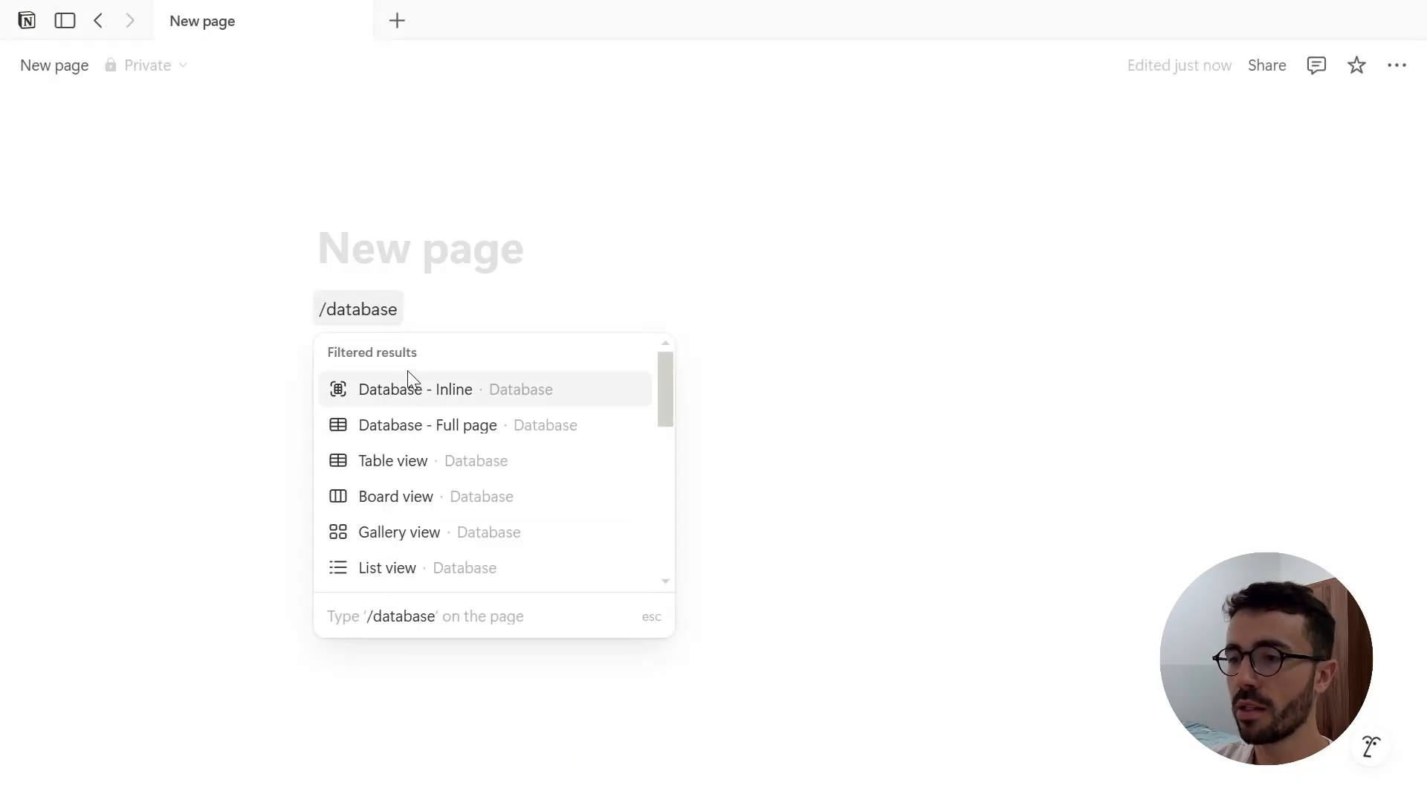
{"action": "left_click", "coordinate": [446, 389]}
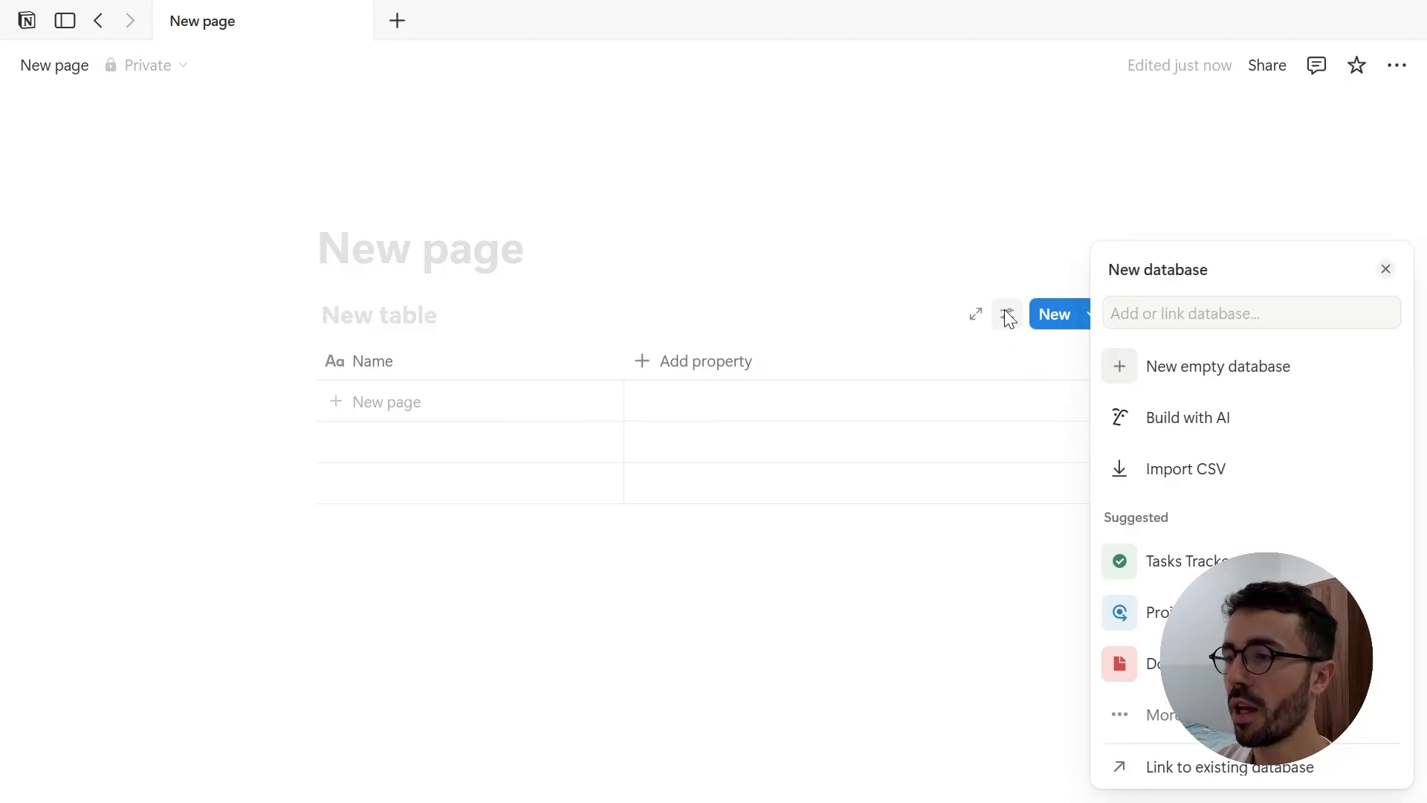
{"action": "left_click", "coordinate": [291, 309]}
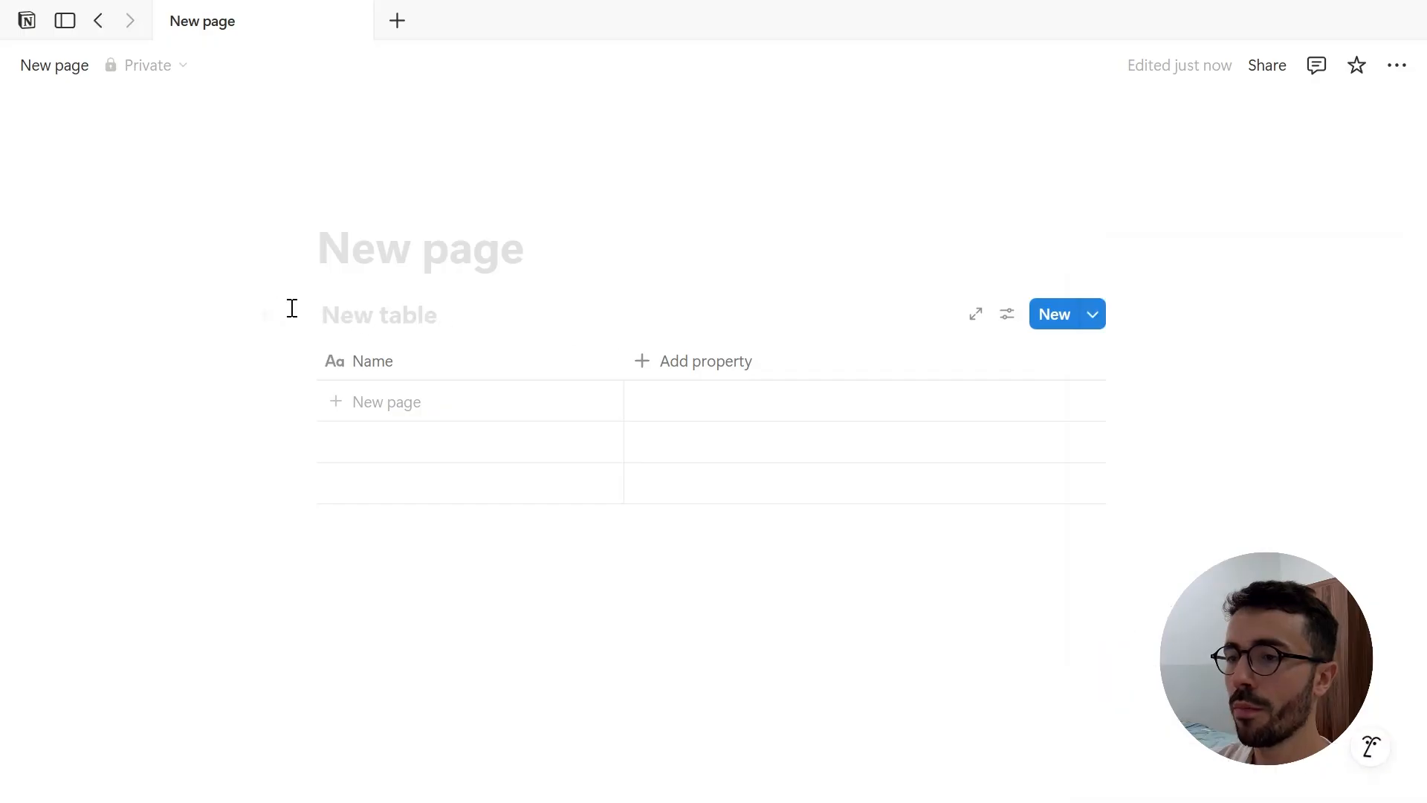
Turn the inline table into a page, open it to view it, and return to the parent page
{"action": "mouse_move", "coordinate": [282, 307]}
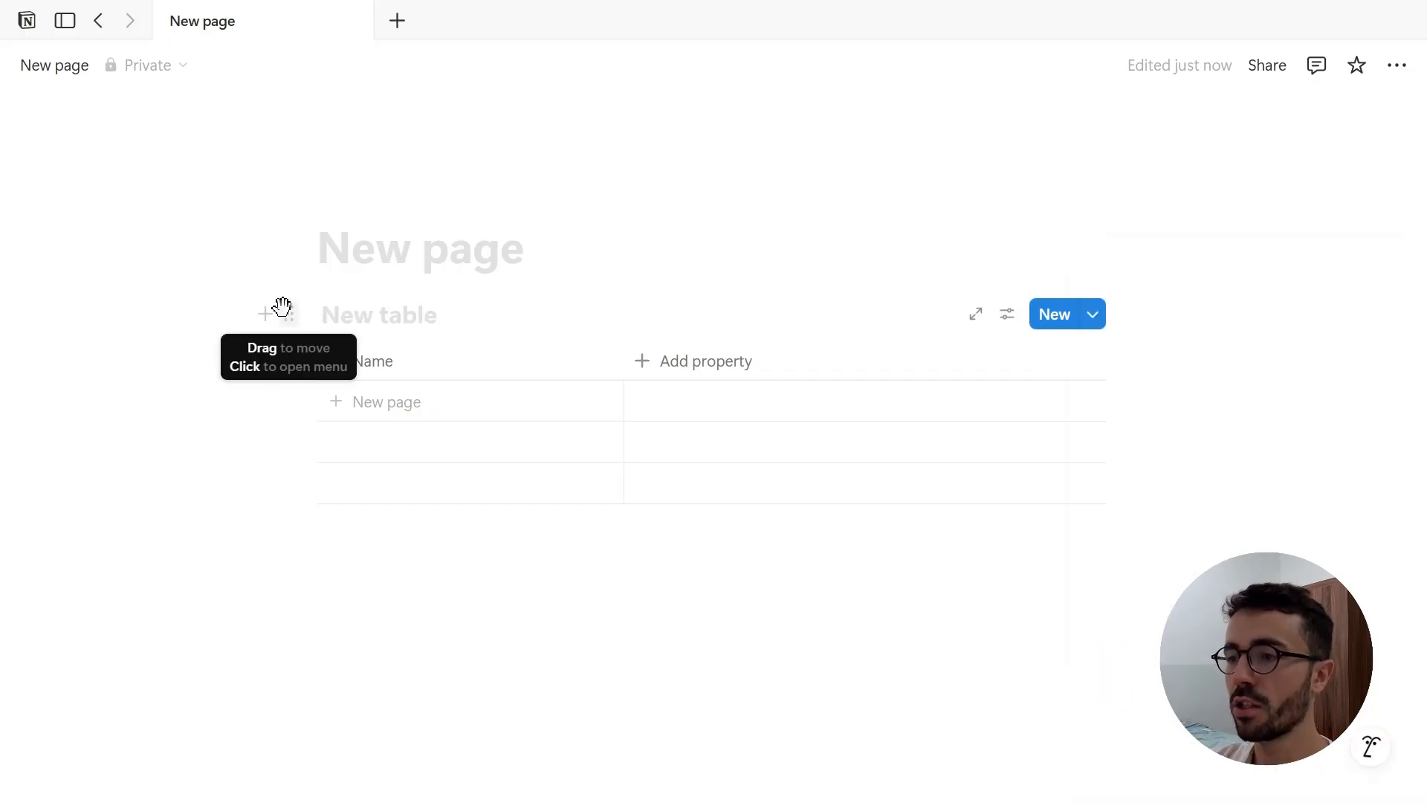
{"action": "left_click", "coordinate": [285, 308]}
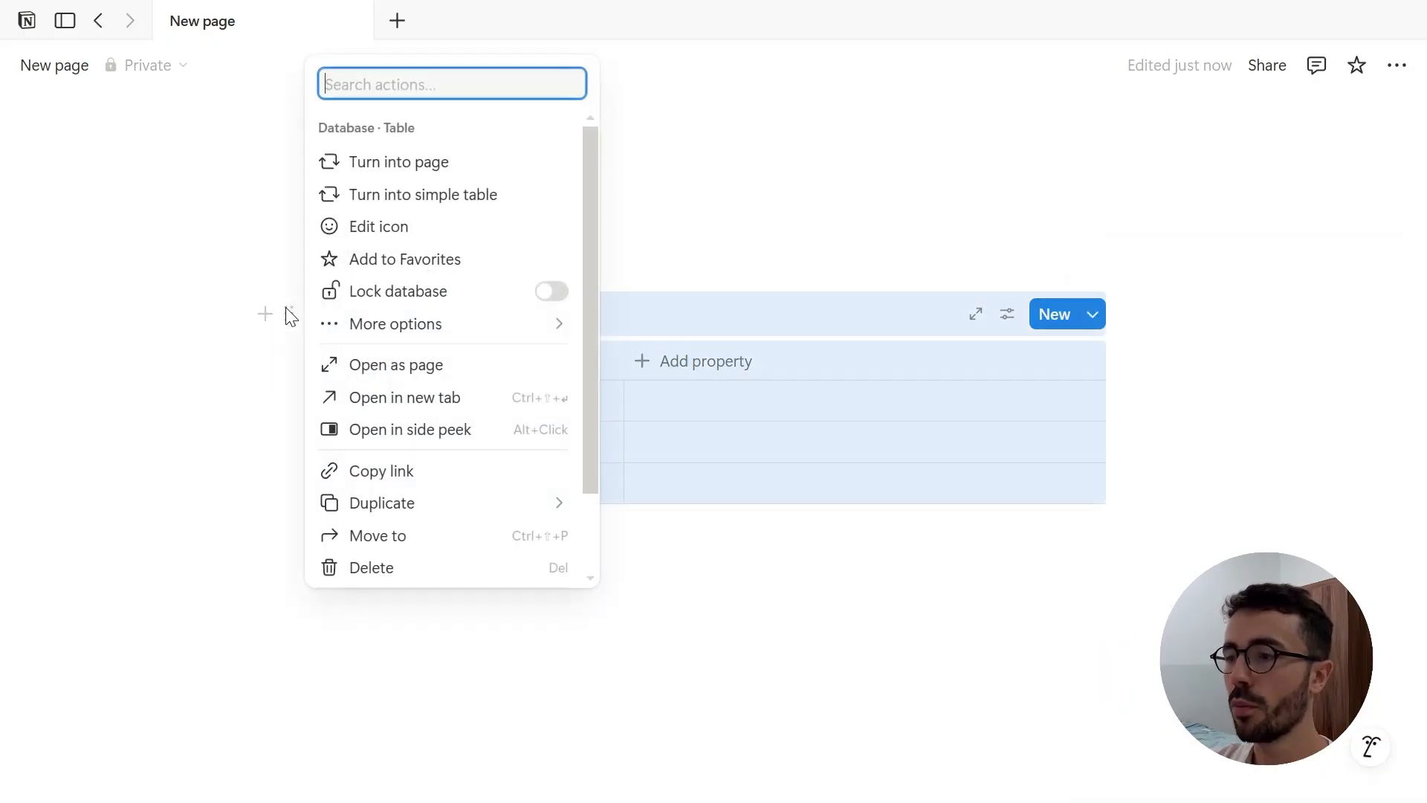
{"action": "left_click", "coordinate": [460, 166]}
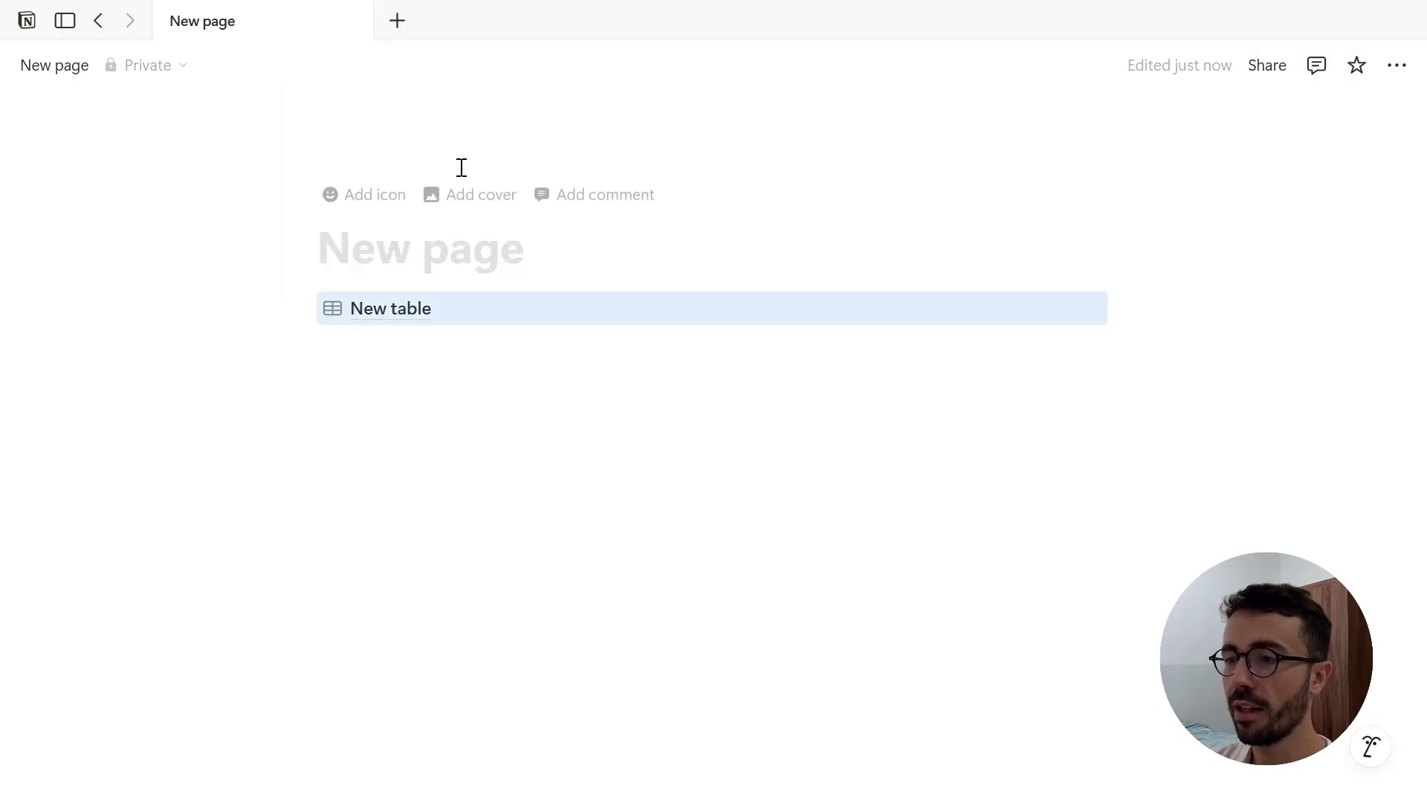
{"action": "left_click", "coordinate": [408, 309]}
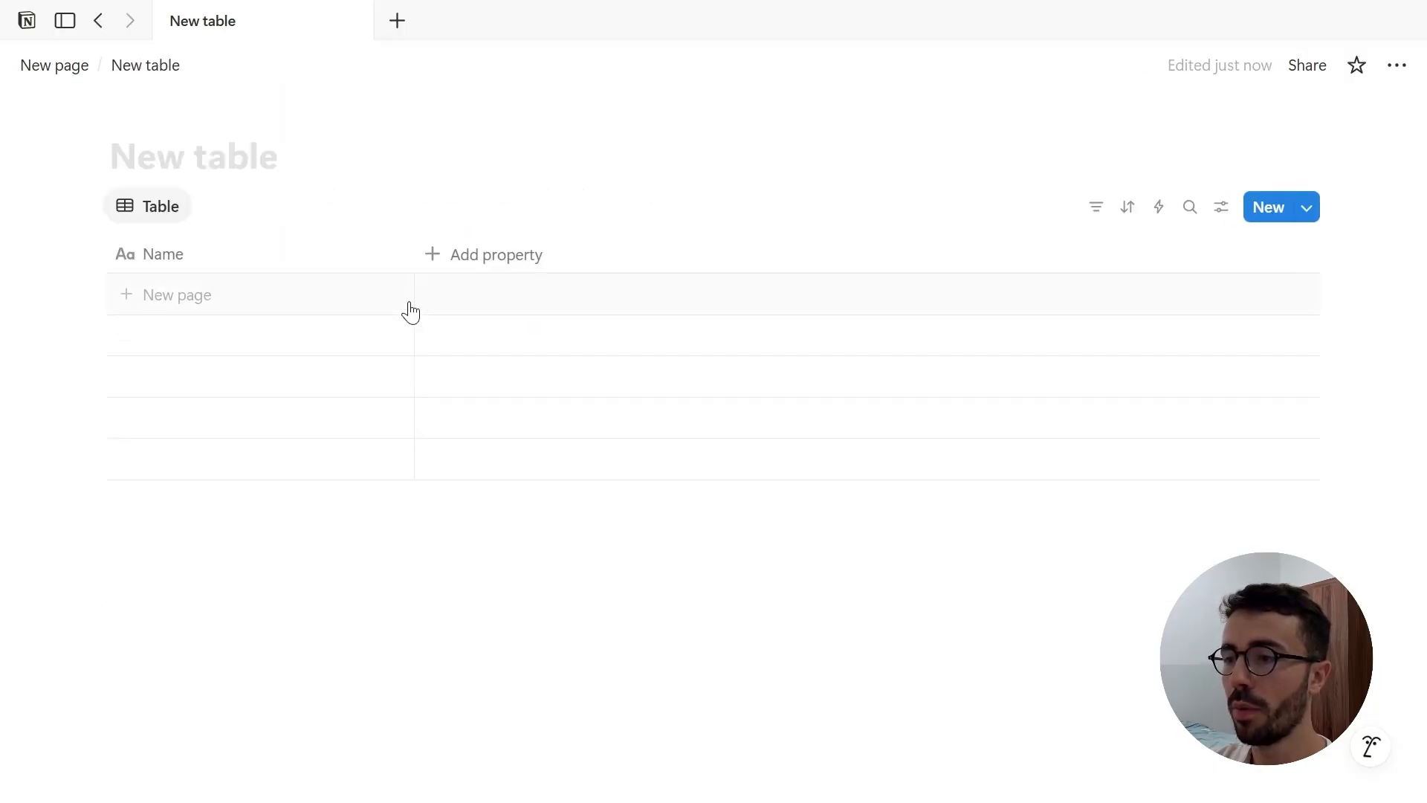
{"action": "key", "text": "ctrl+["}
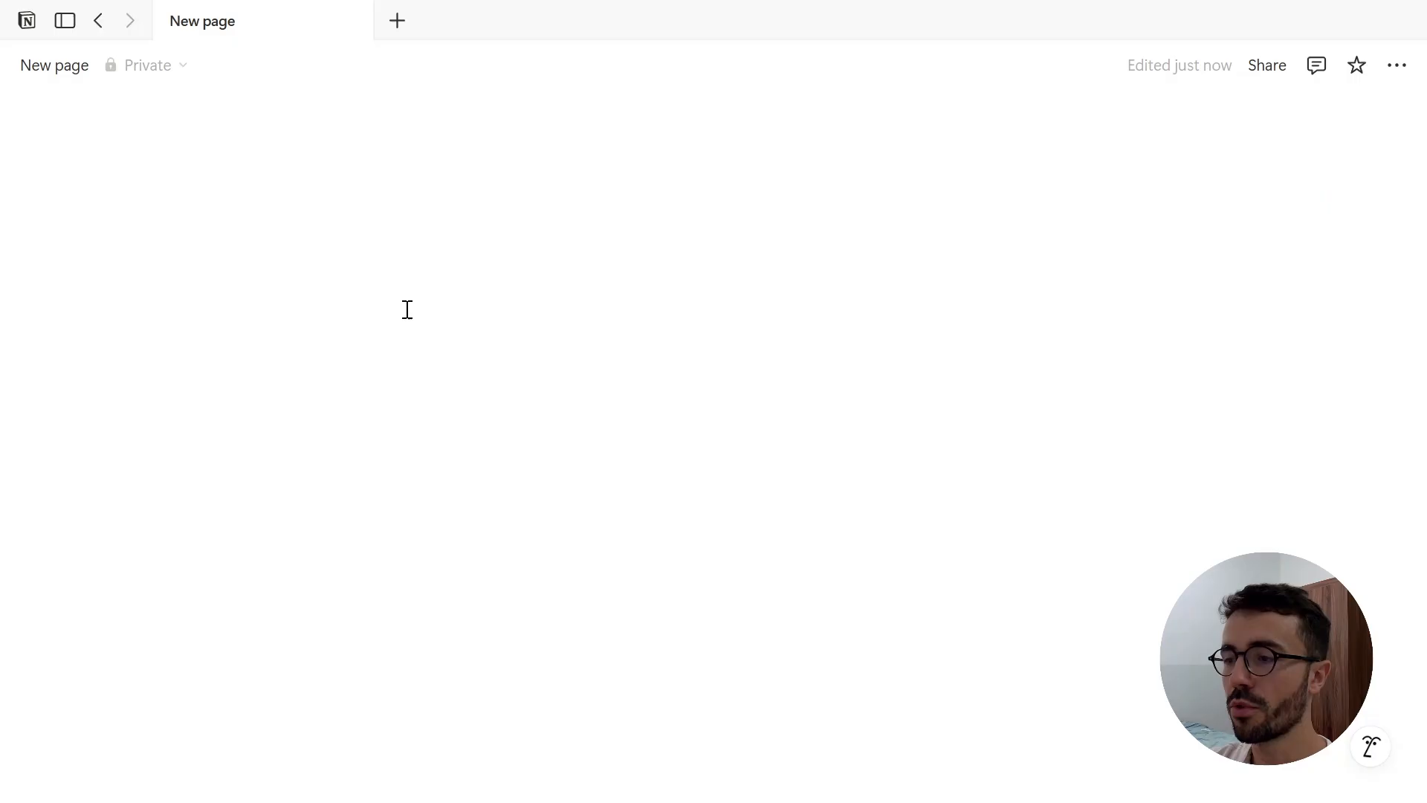
{"action": "mouse_move", "coordinate": [408, 330]}
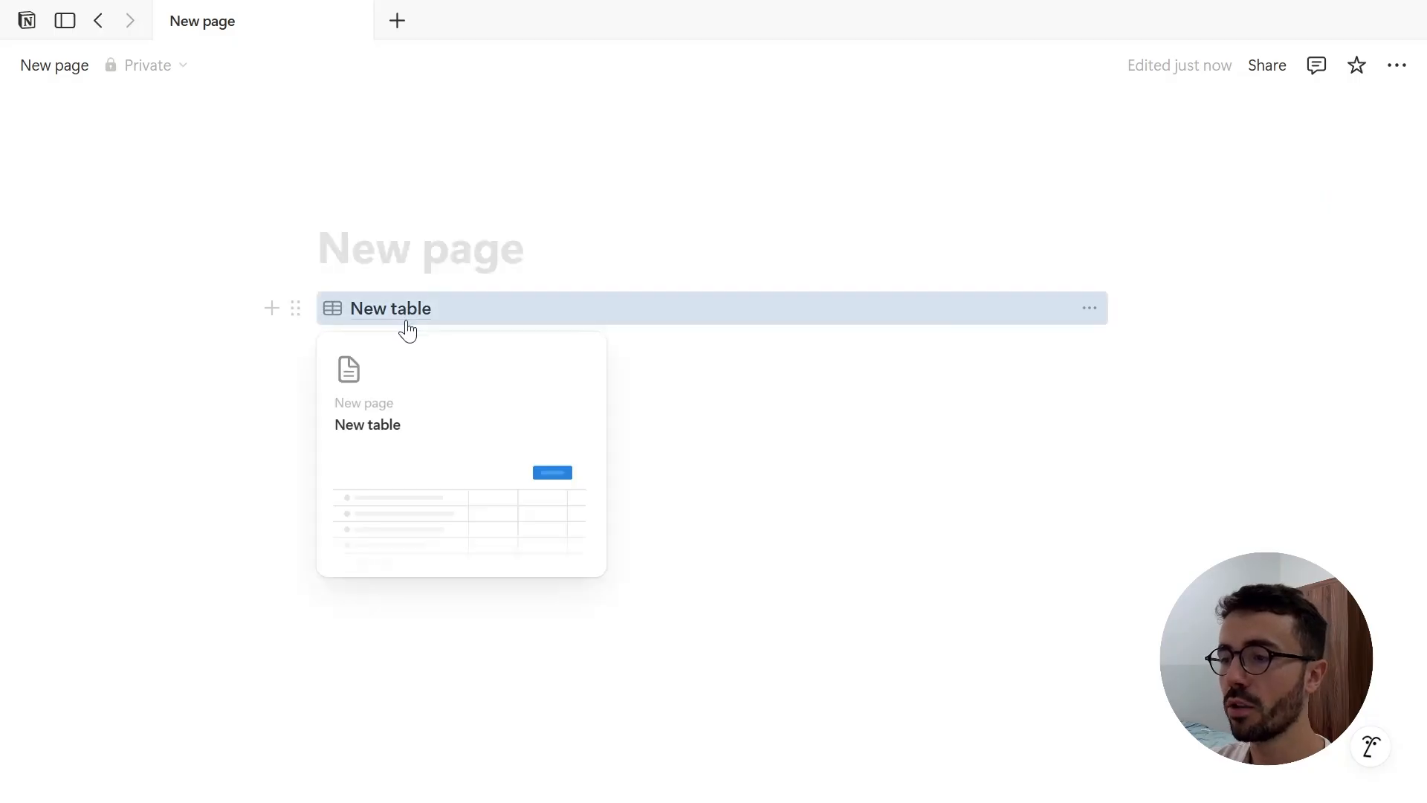
Delete the table from the page and make the page itself a full-page empty database
{"action": "left_click", "coordinate": [295, 309]}
{"action": "key", "text": "Delete"}
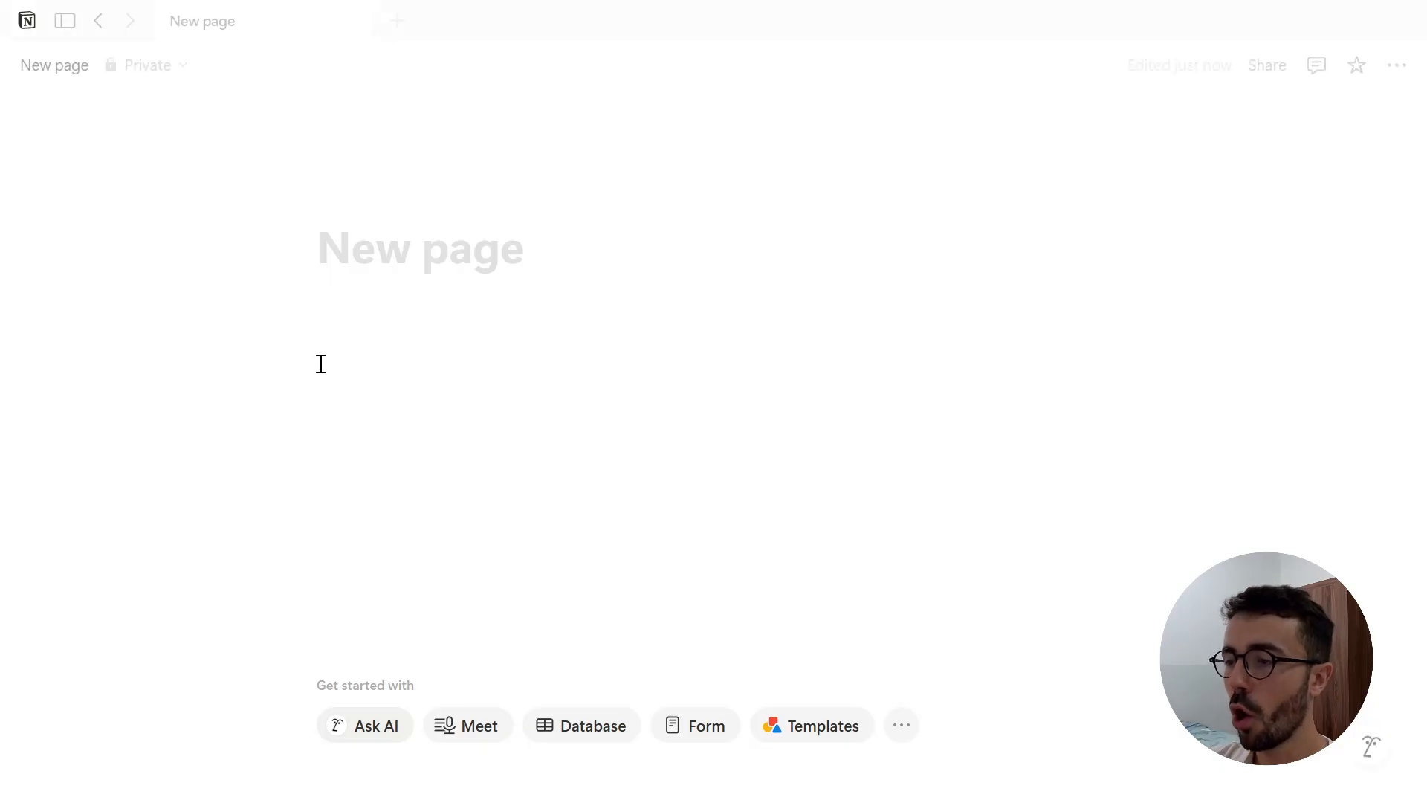
{"action": "left_click", "coordinate": [615, 732]}
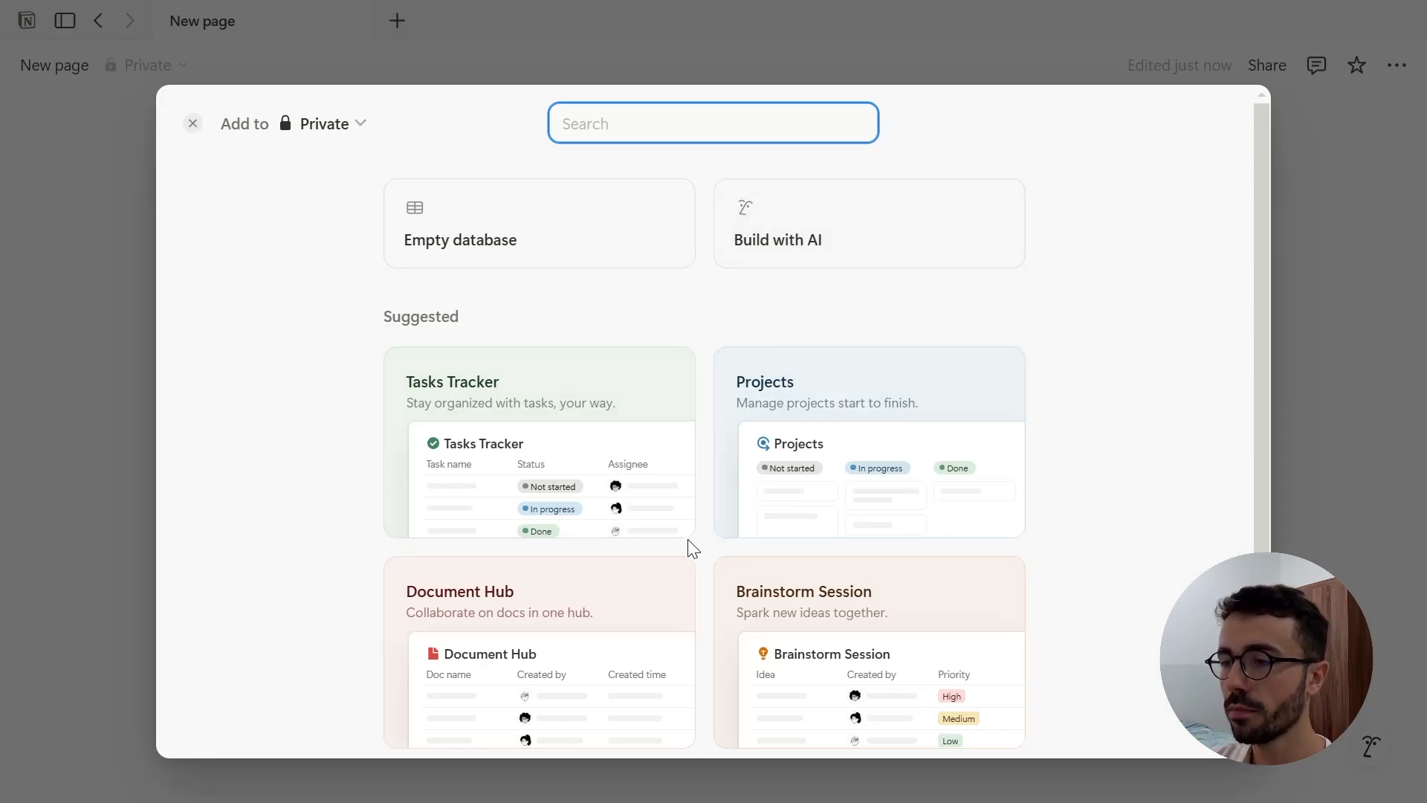
{"action": "left_click", "coordinate": [556, 242]}
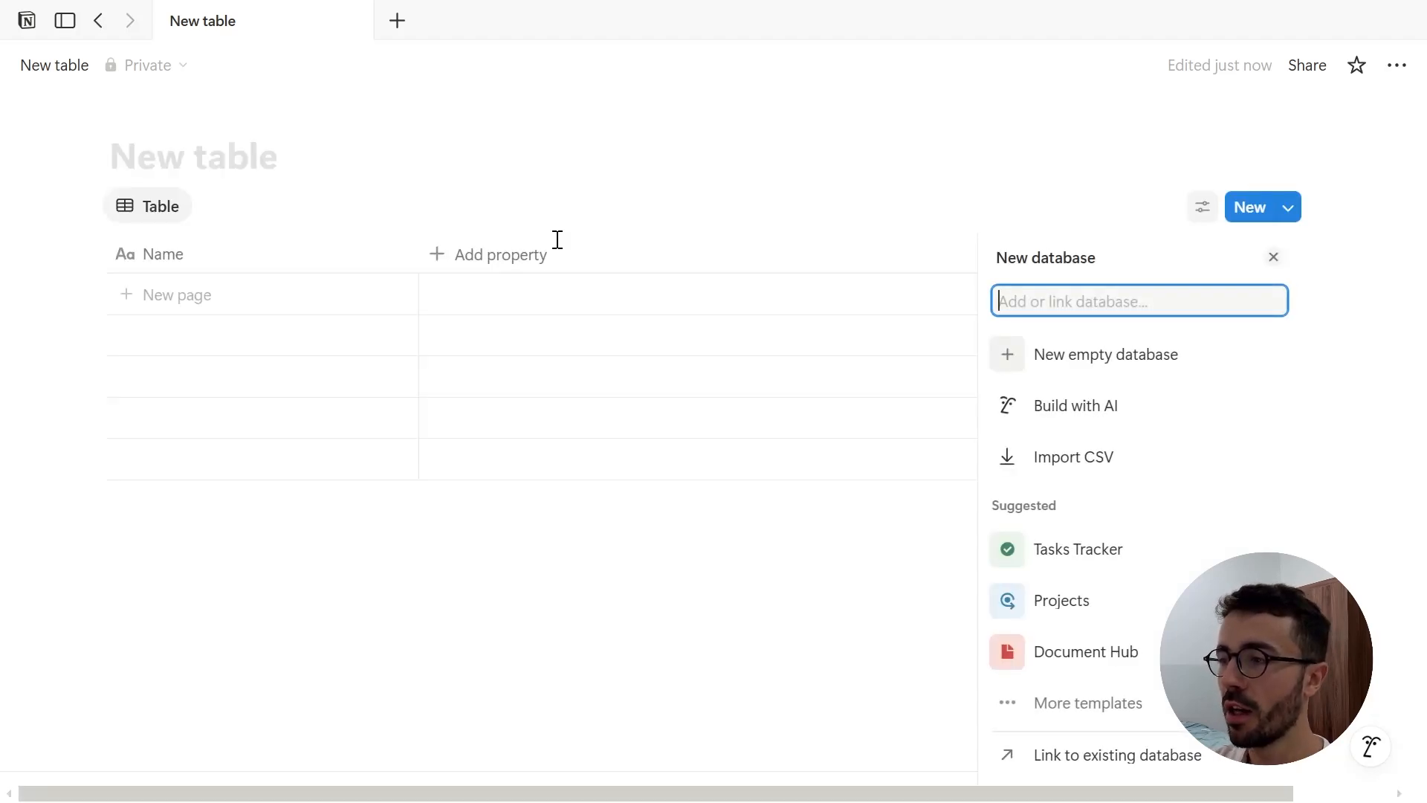
{"action": "left_click", "coordinate": [559, 606]}
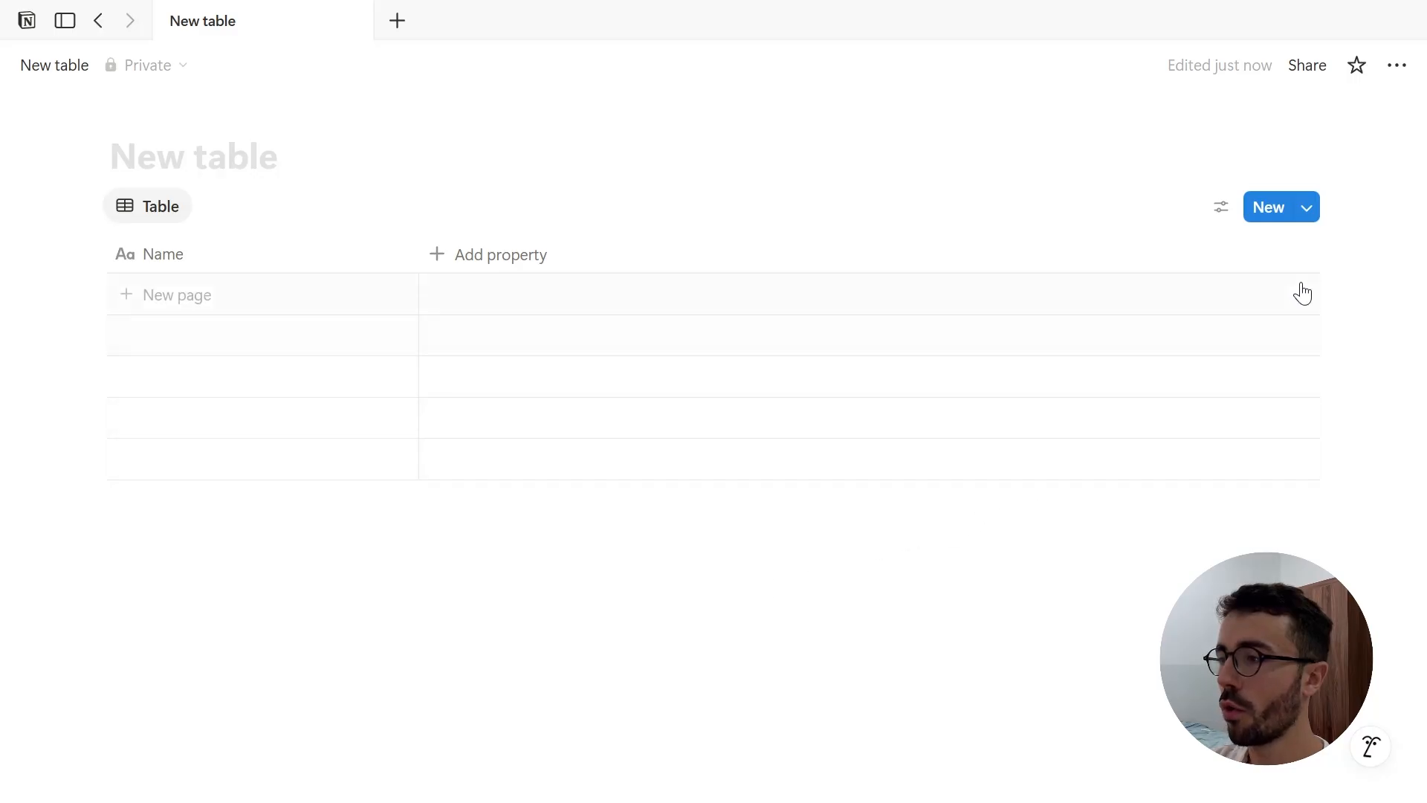
{"action": "left_click", "coordinate": [1395, 73]}
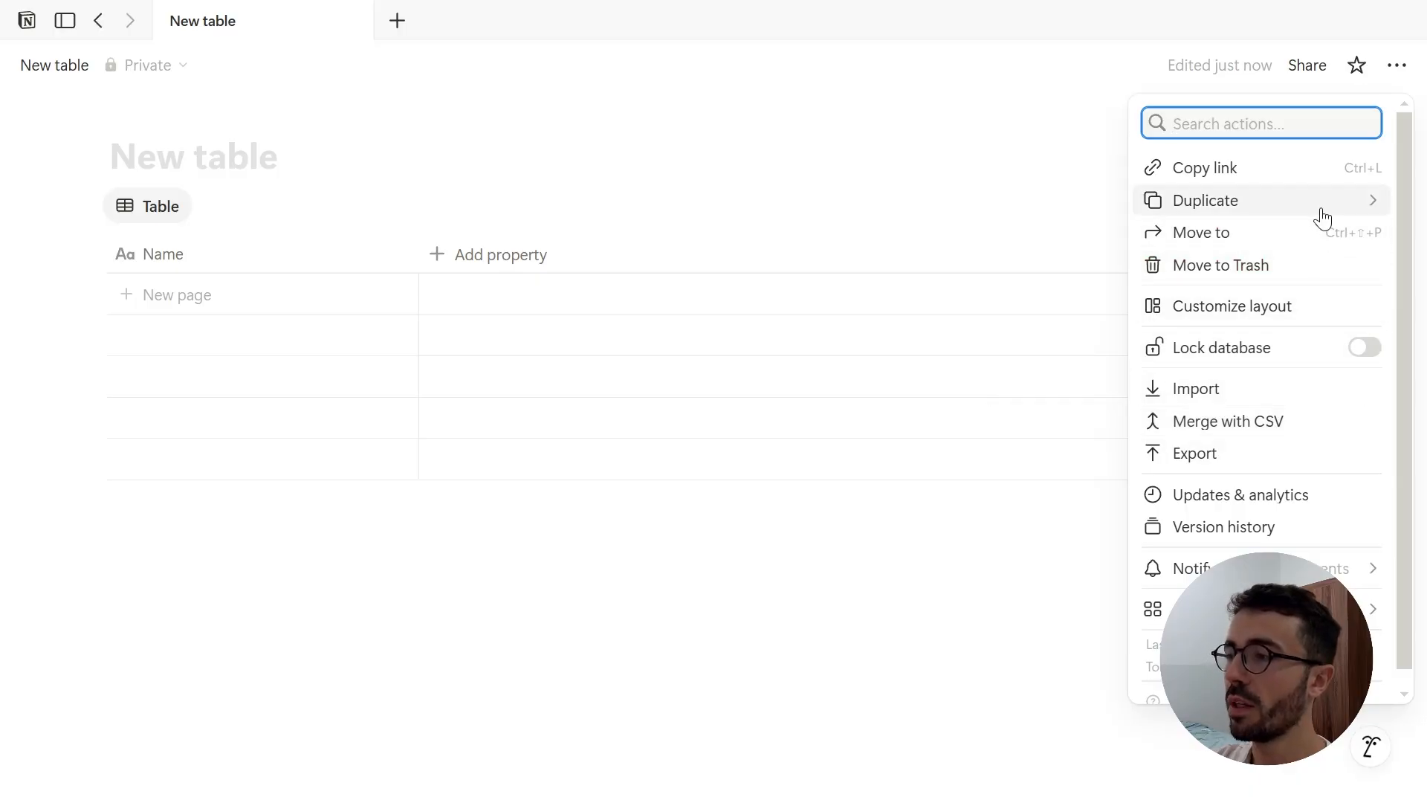
{"action": "mouse_move", "coordinate": [1314, 206]}
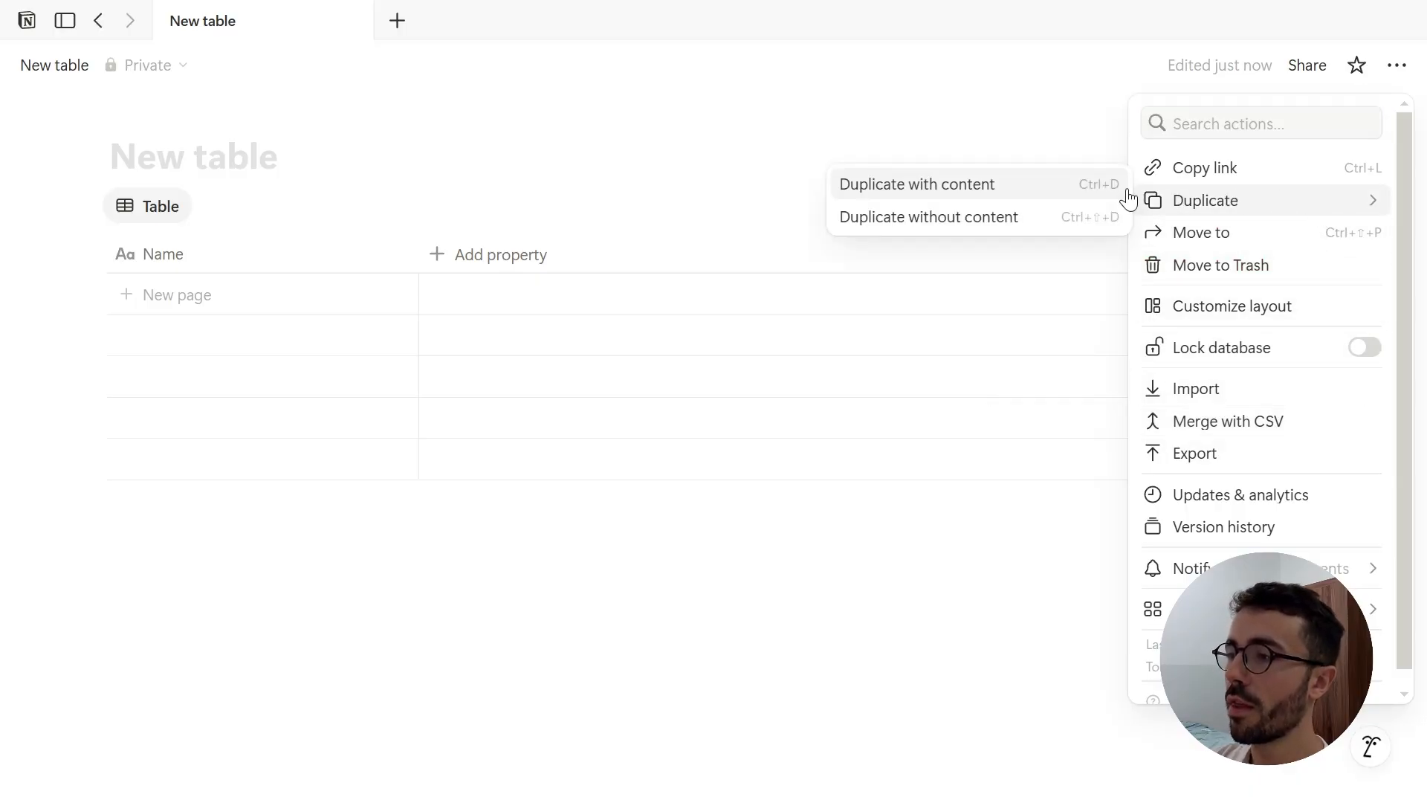
{"action": "left_click", "coordinate": [1089, 217]}
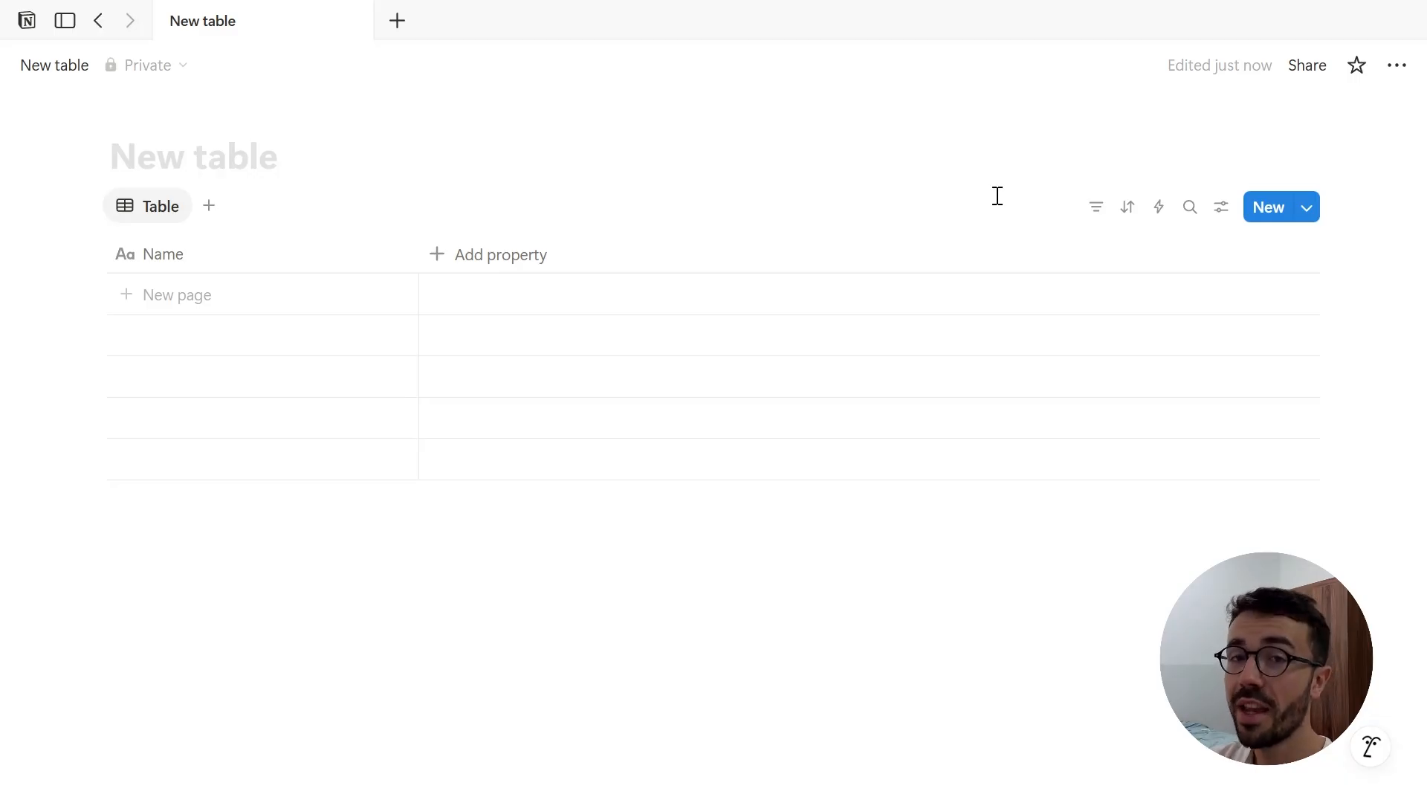
Title the new database Tasks
{"action": "mouse_move", "coordinate": [6, 335]}
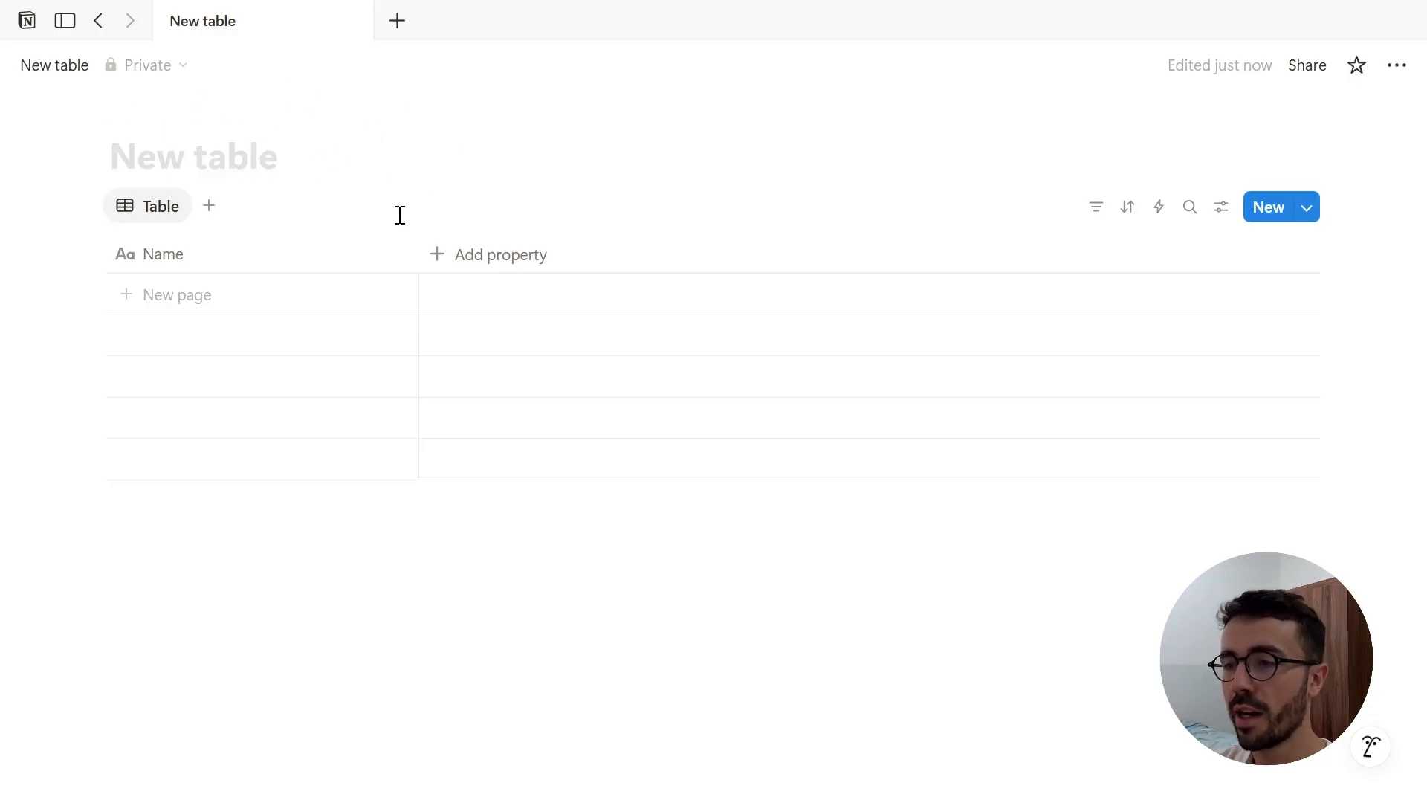
{"action": "left_click", "coordinate": [256, 165]}
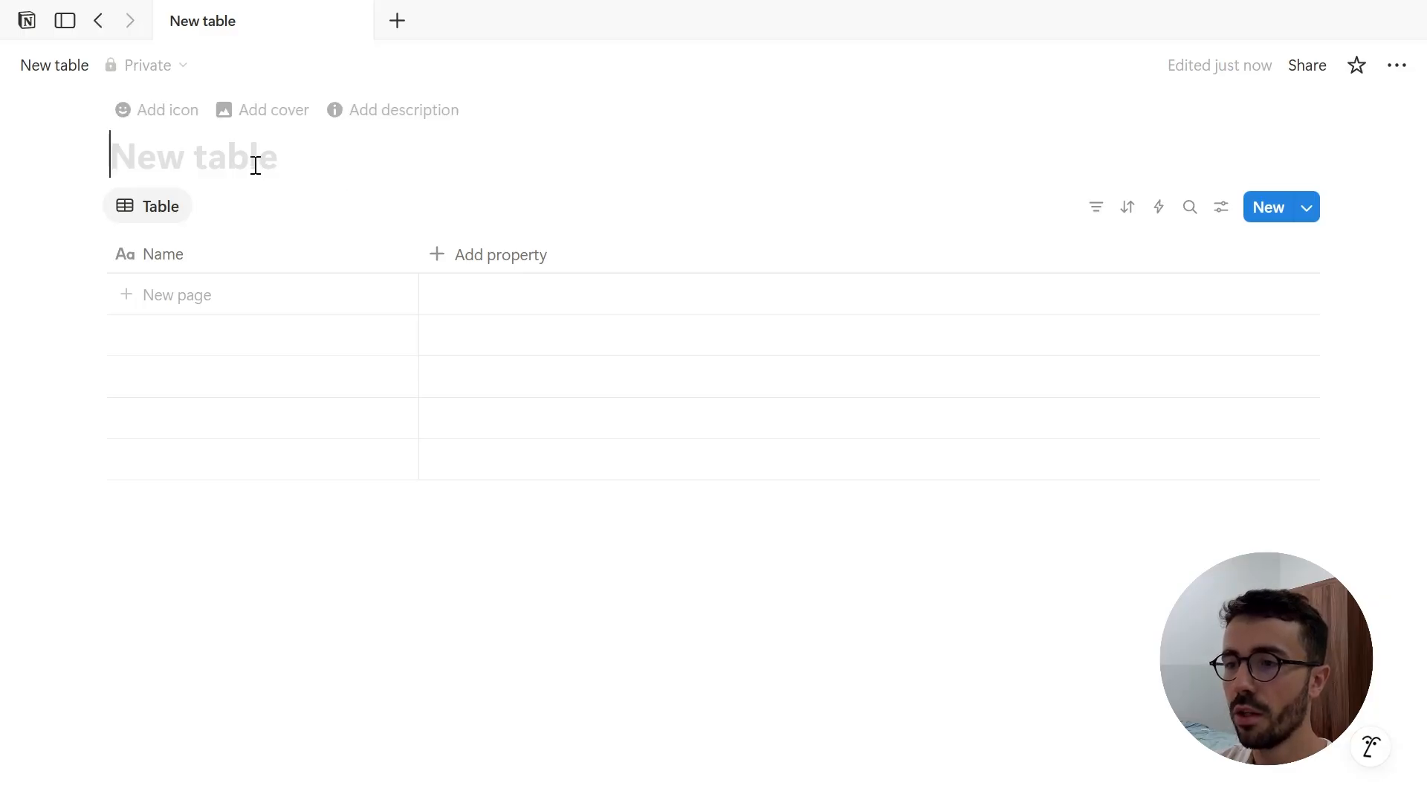
{"action": "type", "text": "Tasks"}
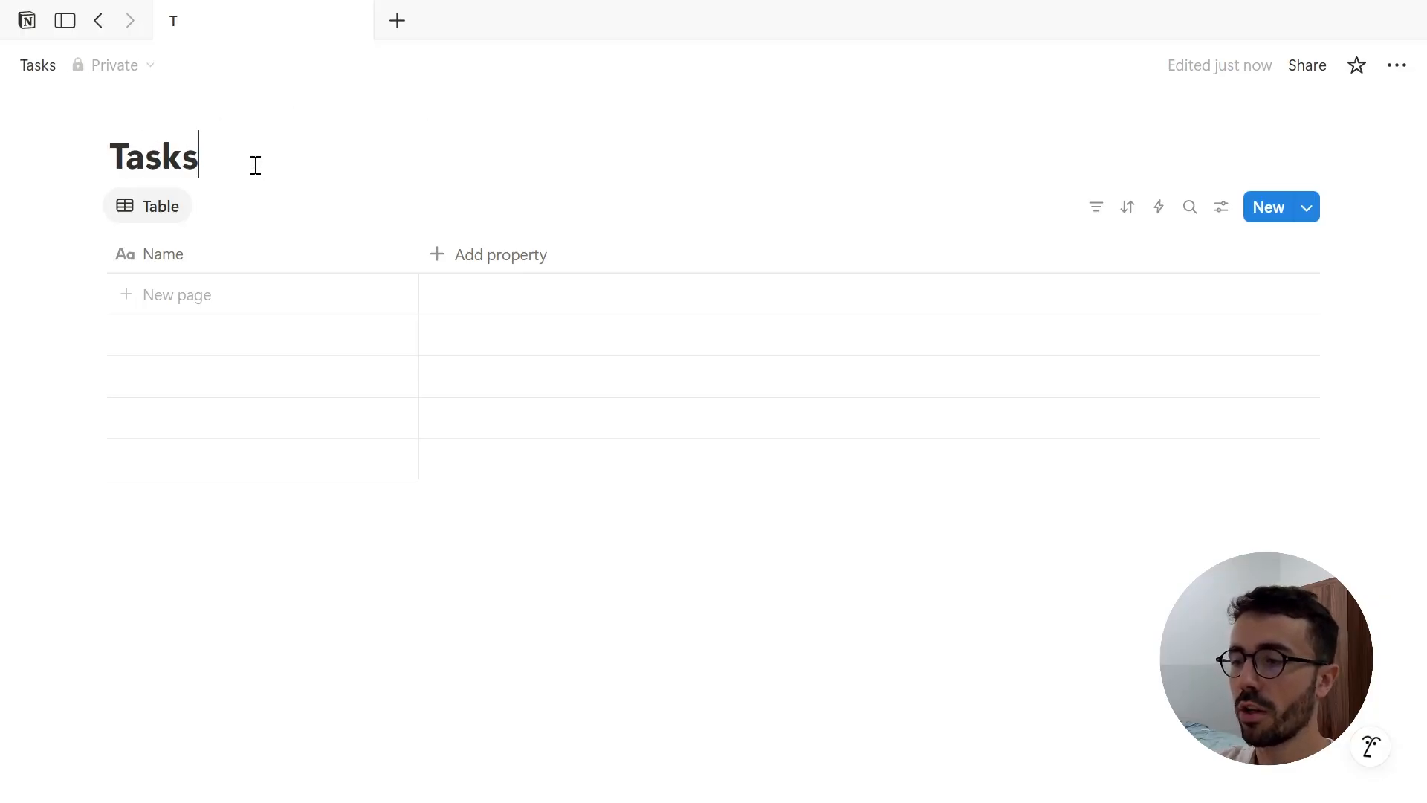
Give the Tasks database a green checkmark-circle icon from the built-in icon set
{"action": "left_click", "coordinate": [164, 115]}
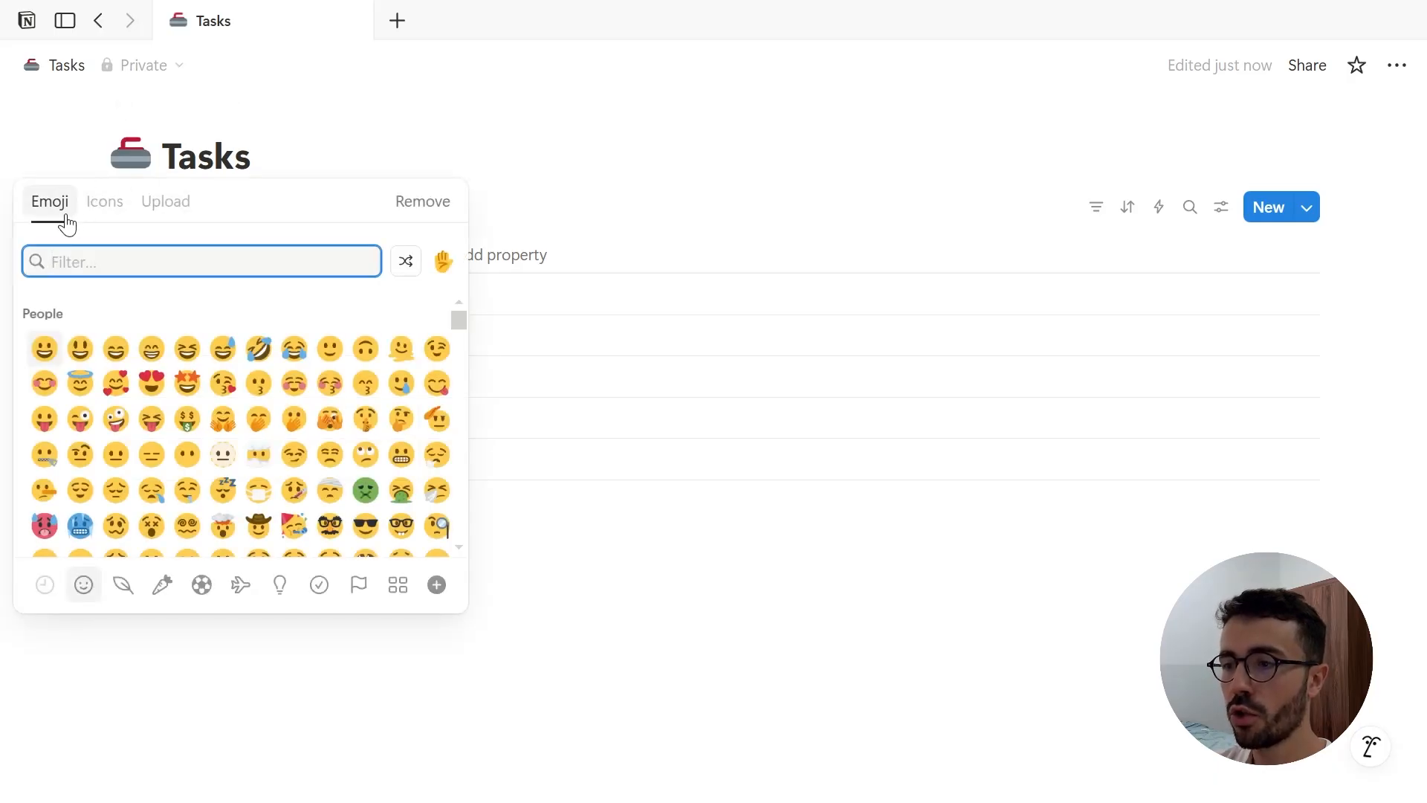
{"action": "left_click", "coordinate": [105, 204]}
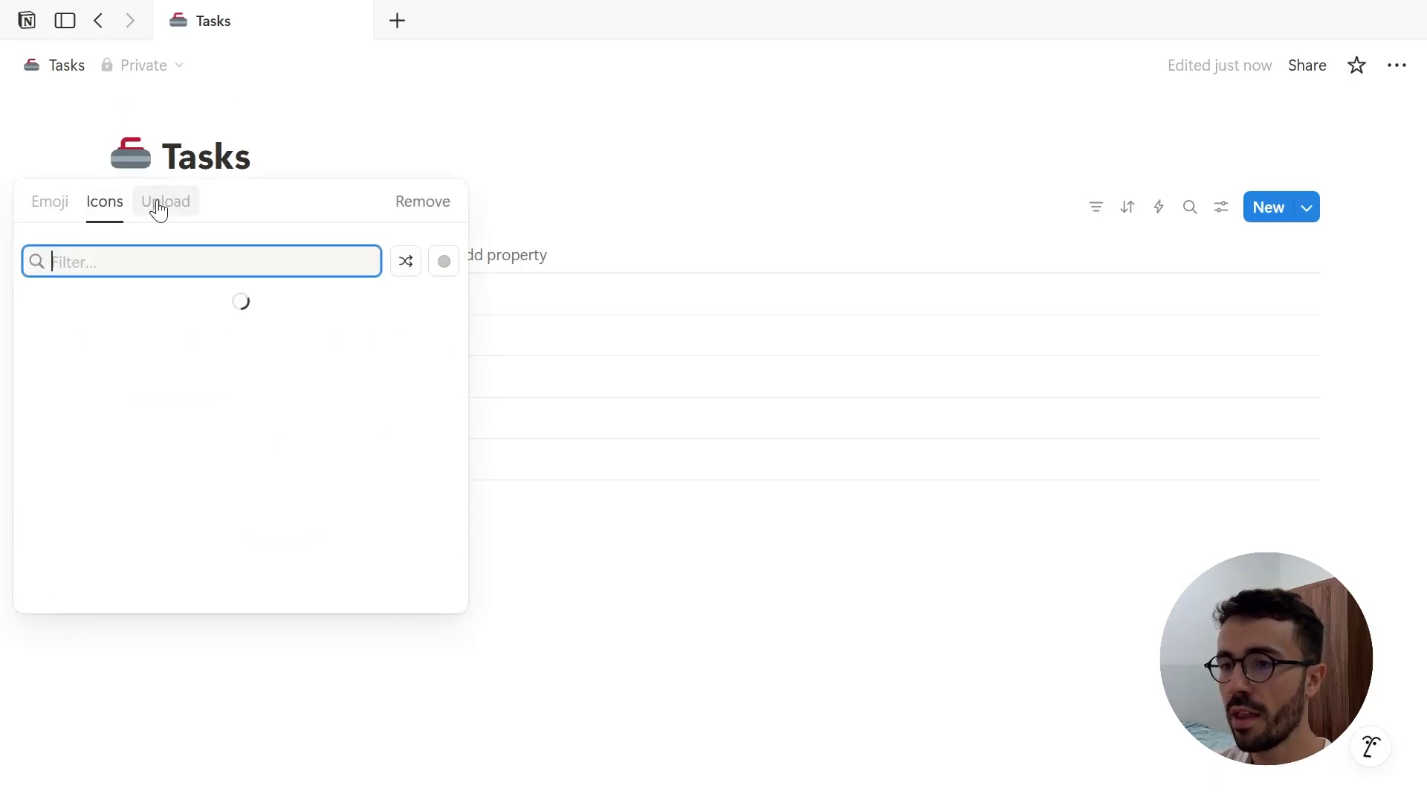
{"action": "left_click", "coordinate": [164, 205]}
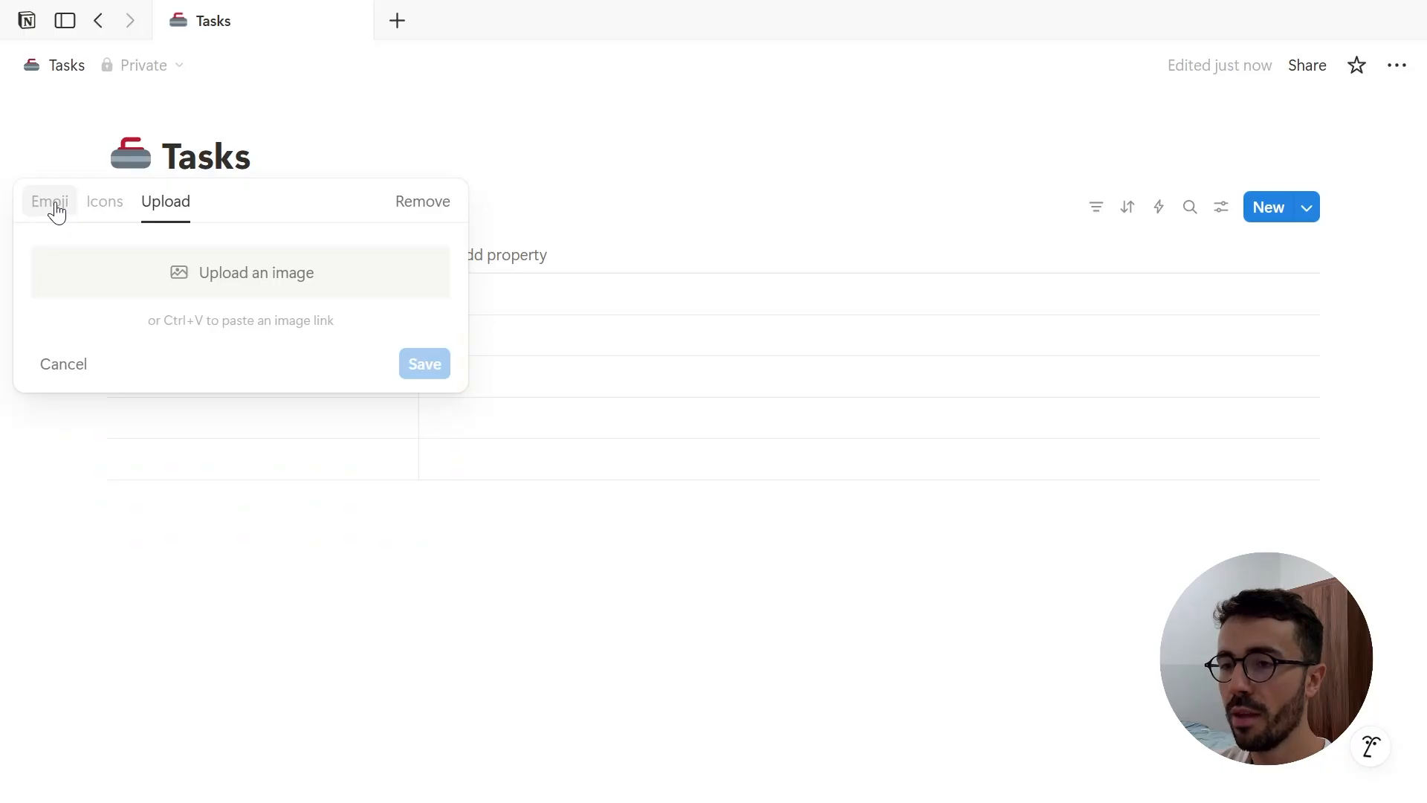
{"action": "left_click", "coordinate": [56, 208]}
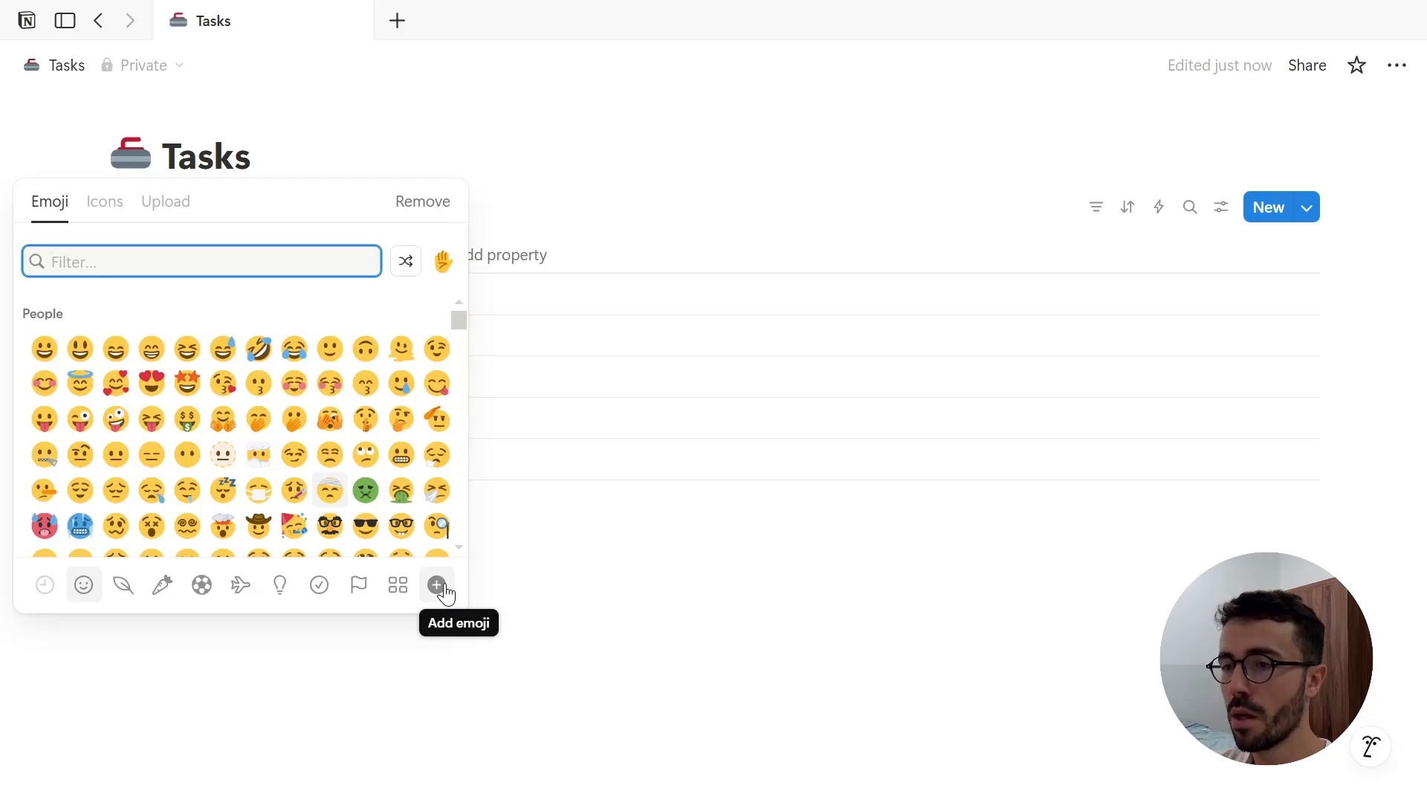
{"action": "left_click", "coordinate": [180, 212]}
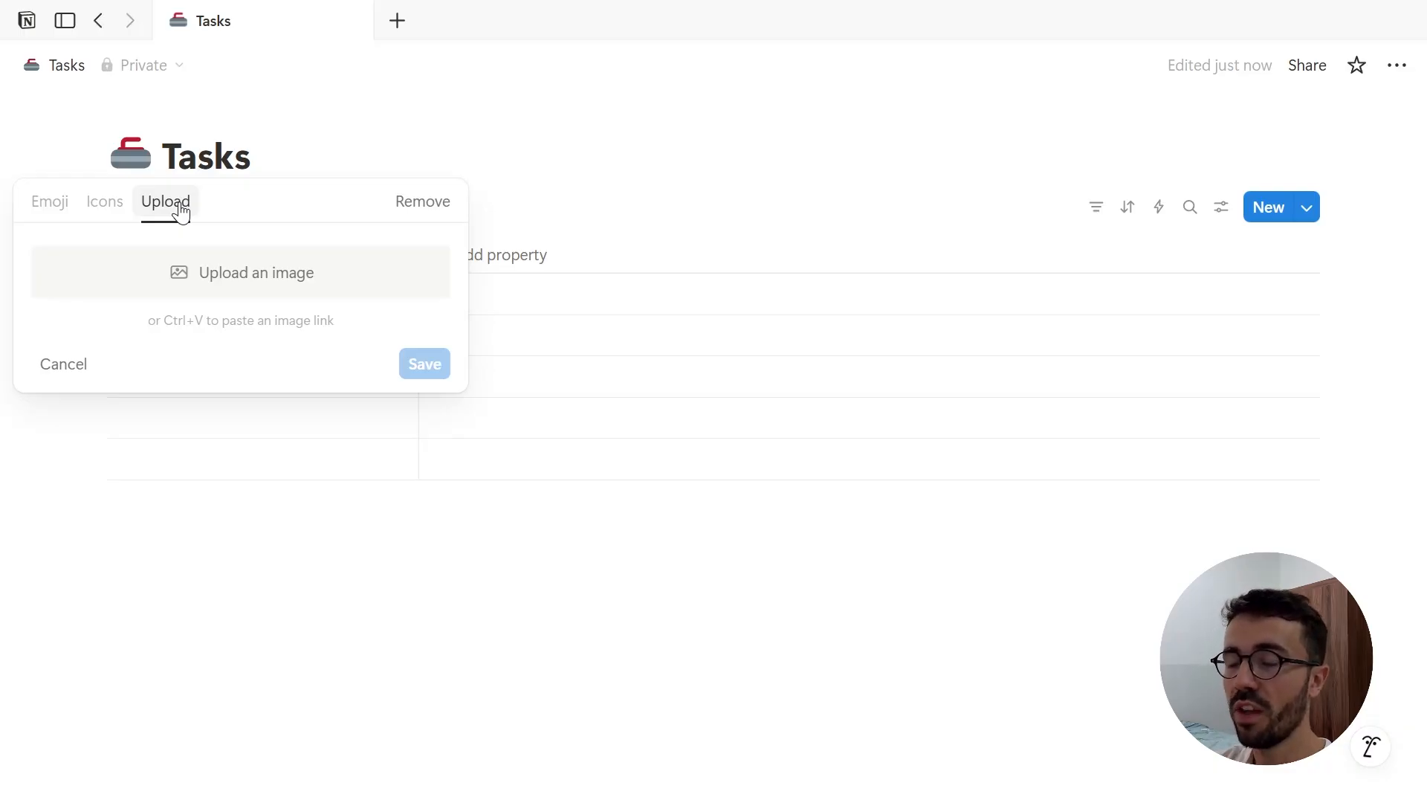
{"action": "left_click", "coordinate": [104, 212]}
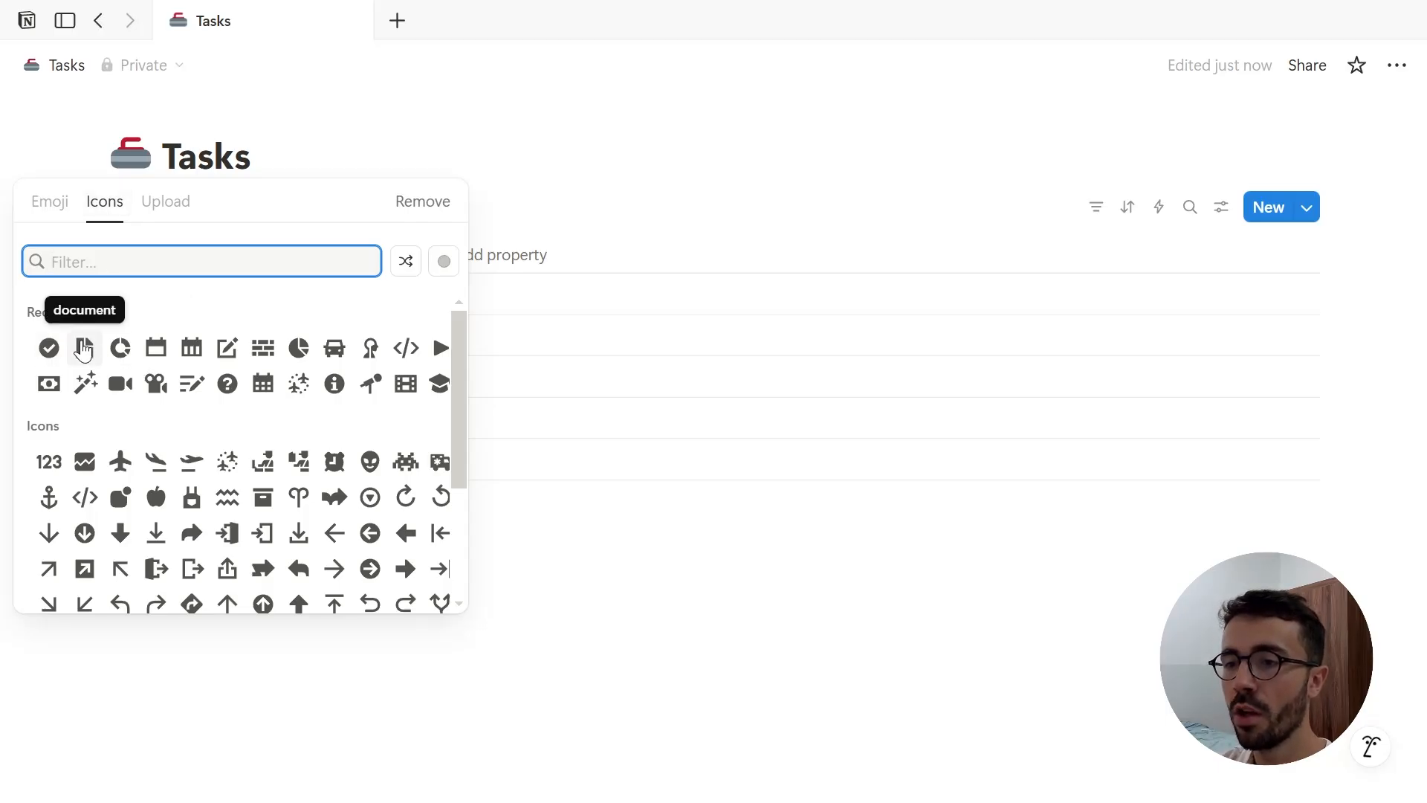
{"action": "left_click", "coordinate": [56, 348]}
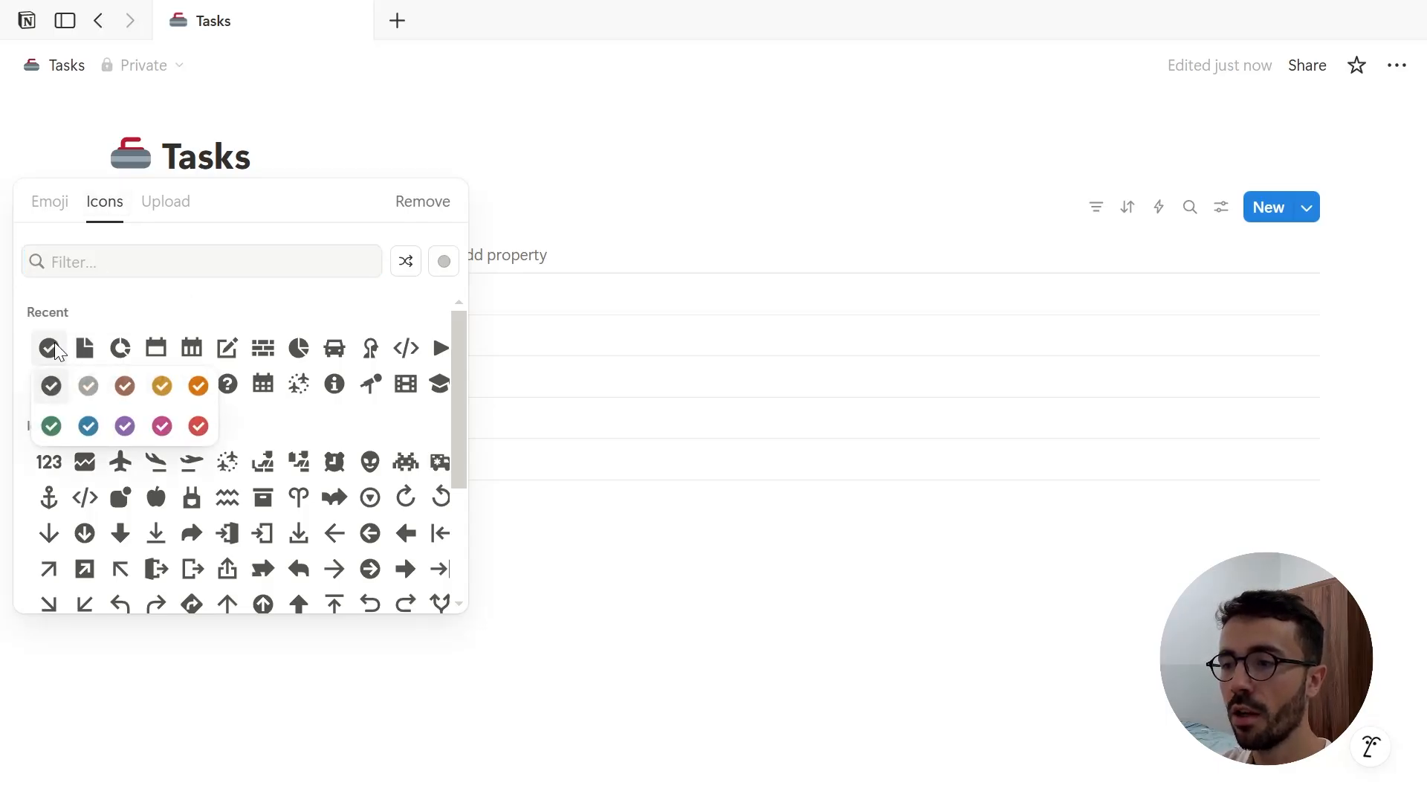
{"action": "left_click", "coordinate": [50, 426]}
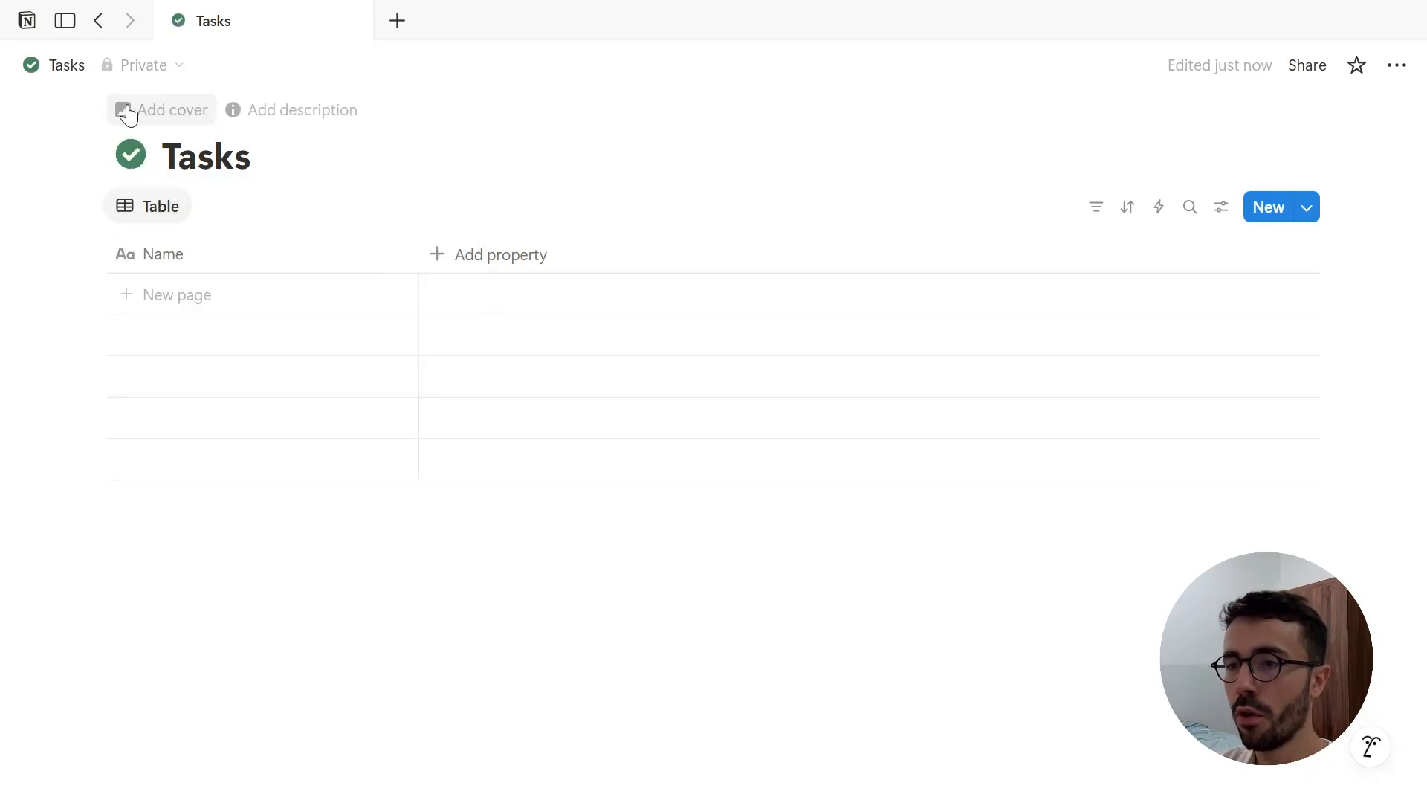
Add a cover to the Tasks database, using the desk-with-monitor photo from an Unsplash search for productivity
{"action": "left_click", "coordinate": [160, 110]}
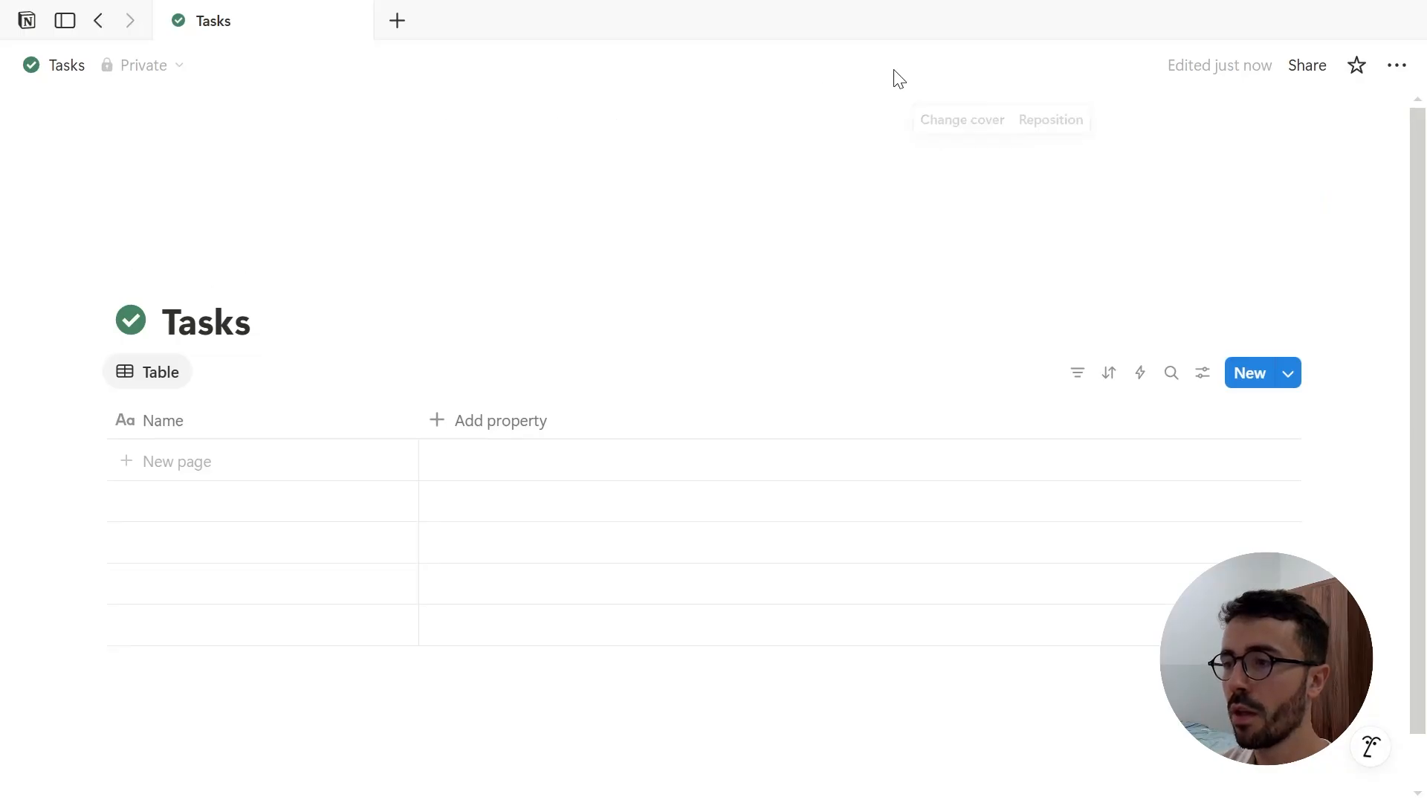
{"action": "left_click", "coordinate": [976, 124]}
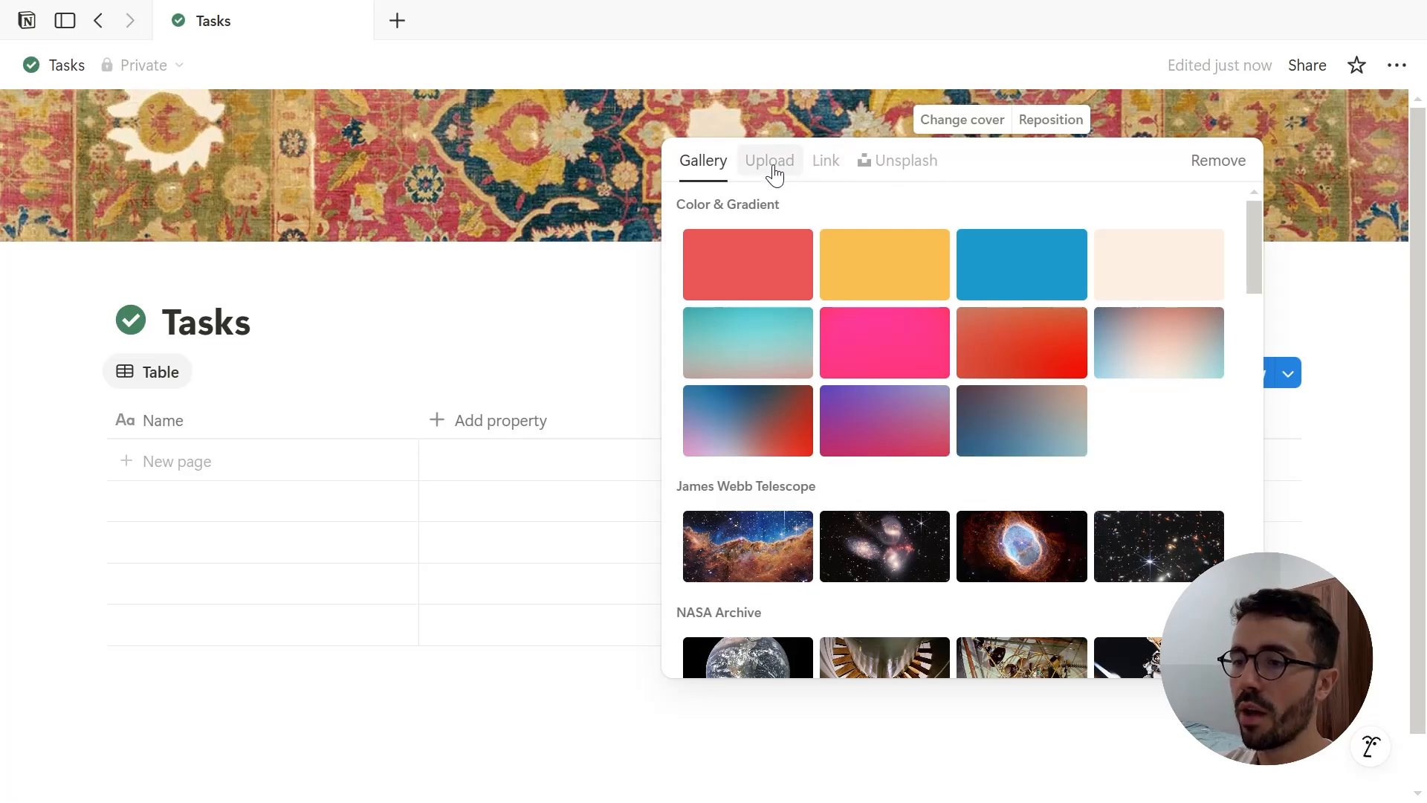
{"action": "left_click", "coordinate": [888, 165]}
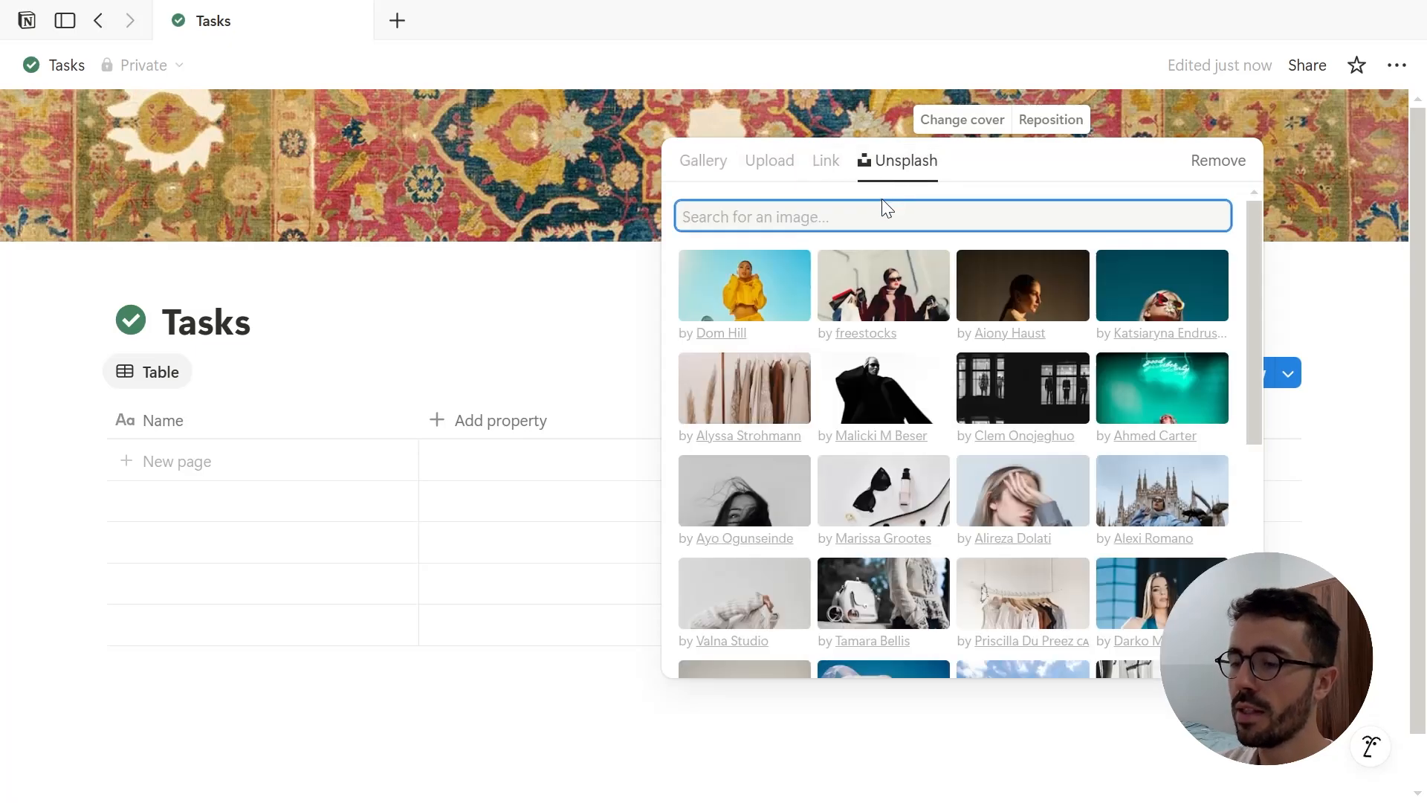
{"action": "type", "text": "productivy"}
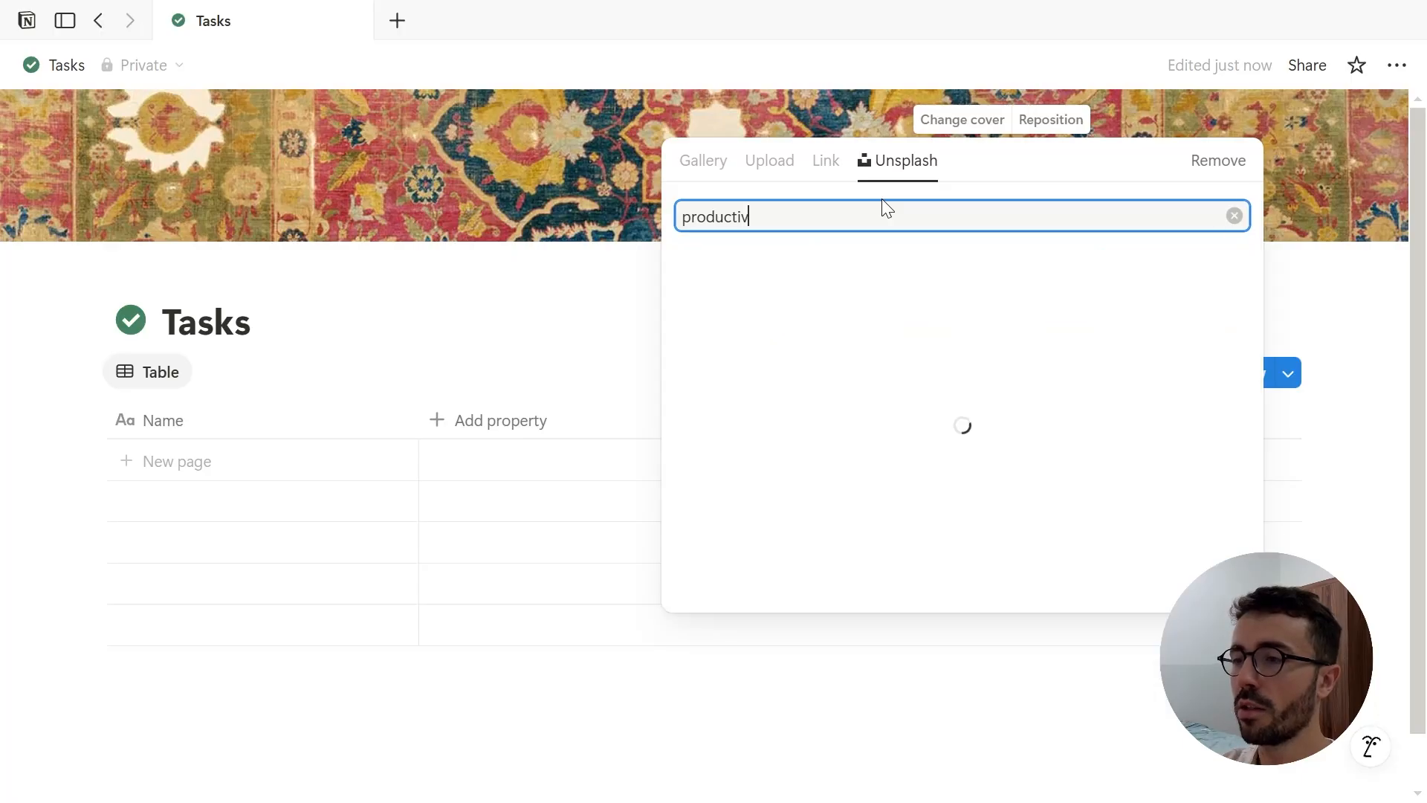
{"action": "type", "text": "ity"}
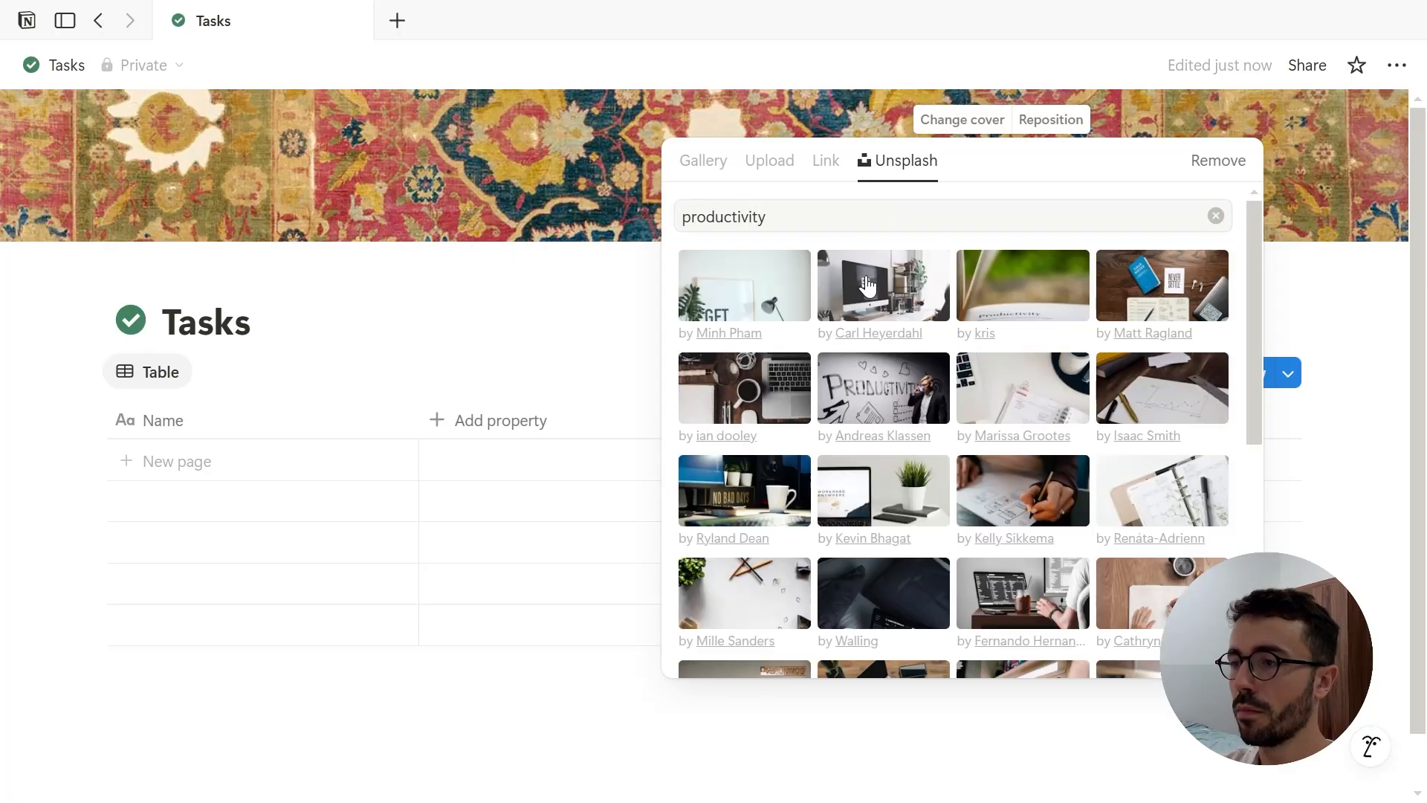
{"action": "left_click", "coordinate": [868, 285]}
{"action": "left_click", "coordinate": [1145, 96]}
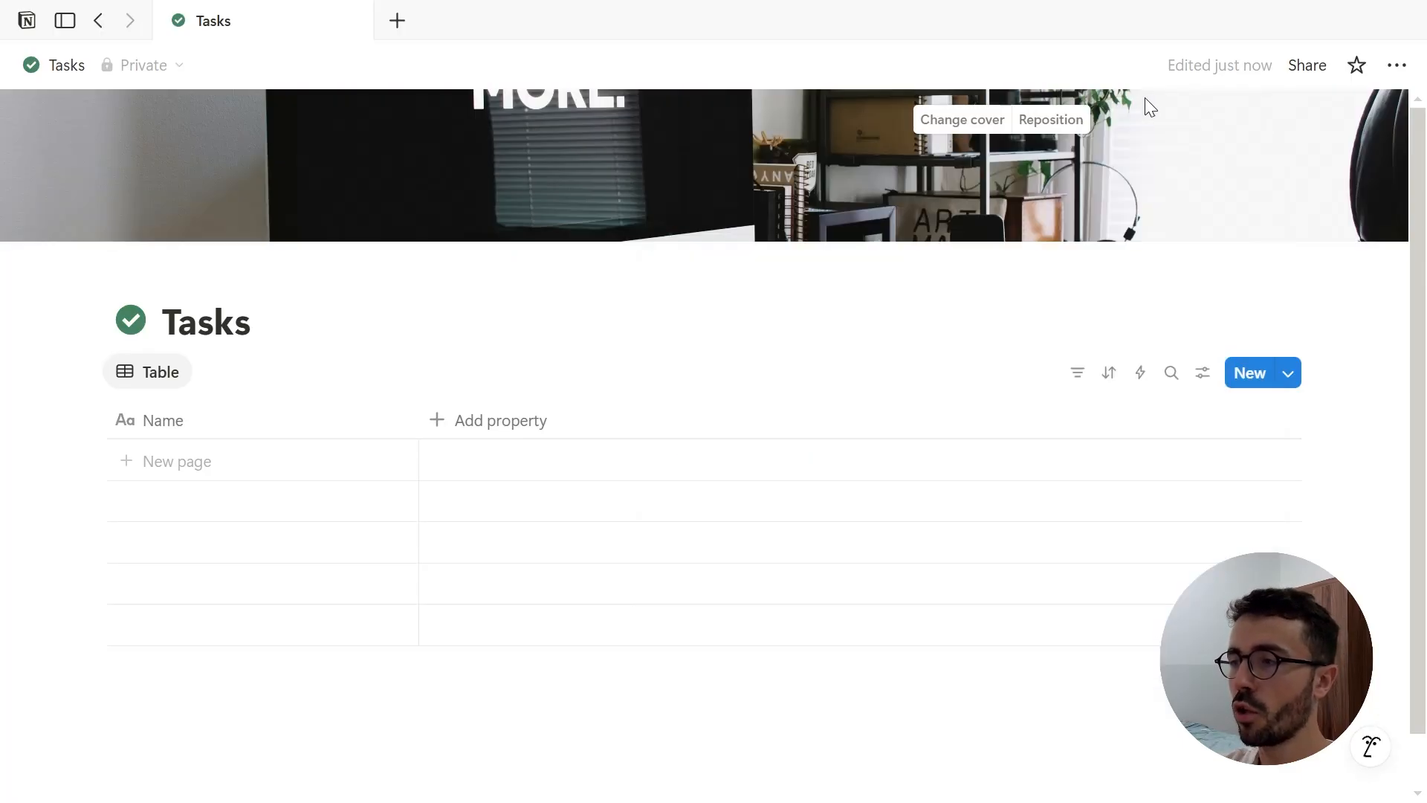
Reposition the cover image to show more of the DO MORE text on the monitor and save the position
{"action": "left_click", "coordinate": [1026, 130]}
{"action": "left_click_drag", "start_coordinate": [899, 121], "coordinate": [975, 198]}
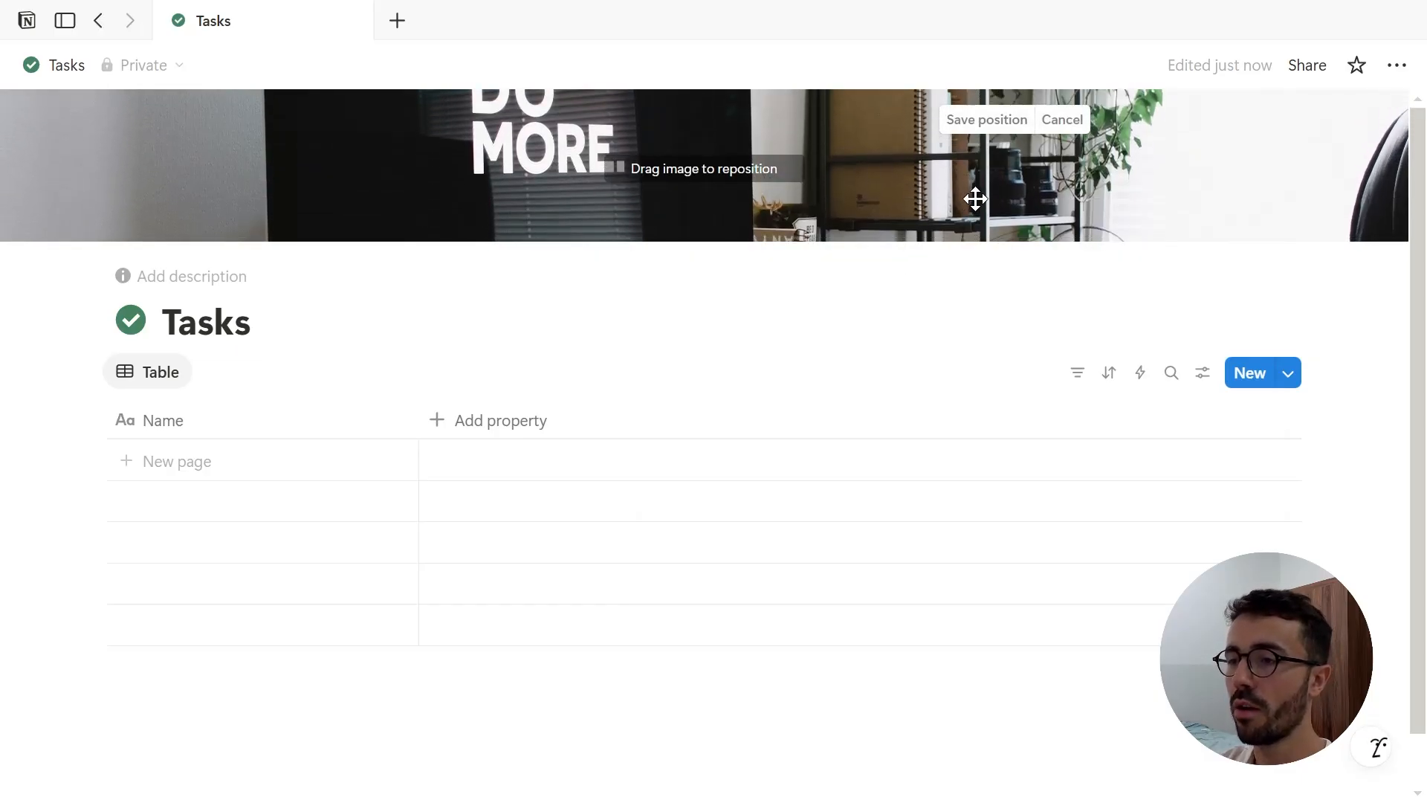
{"action": "left_click", "coordinate": [1001, 138]}
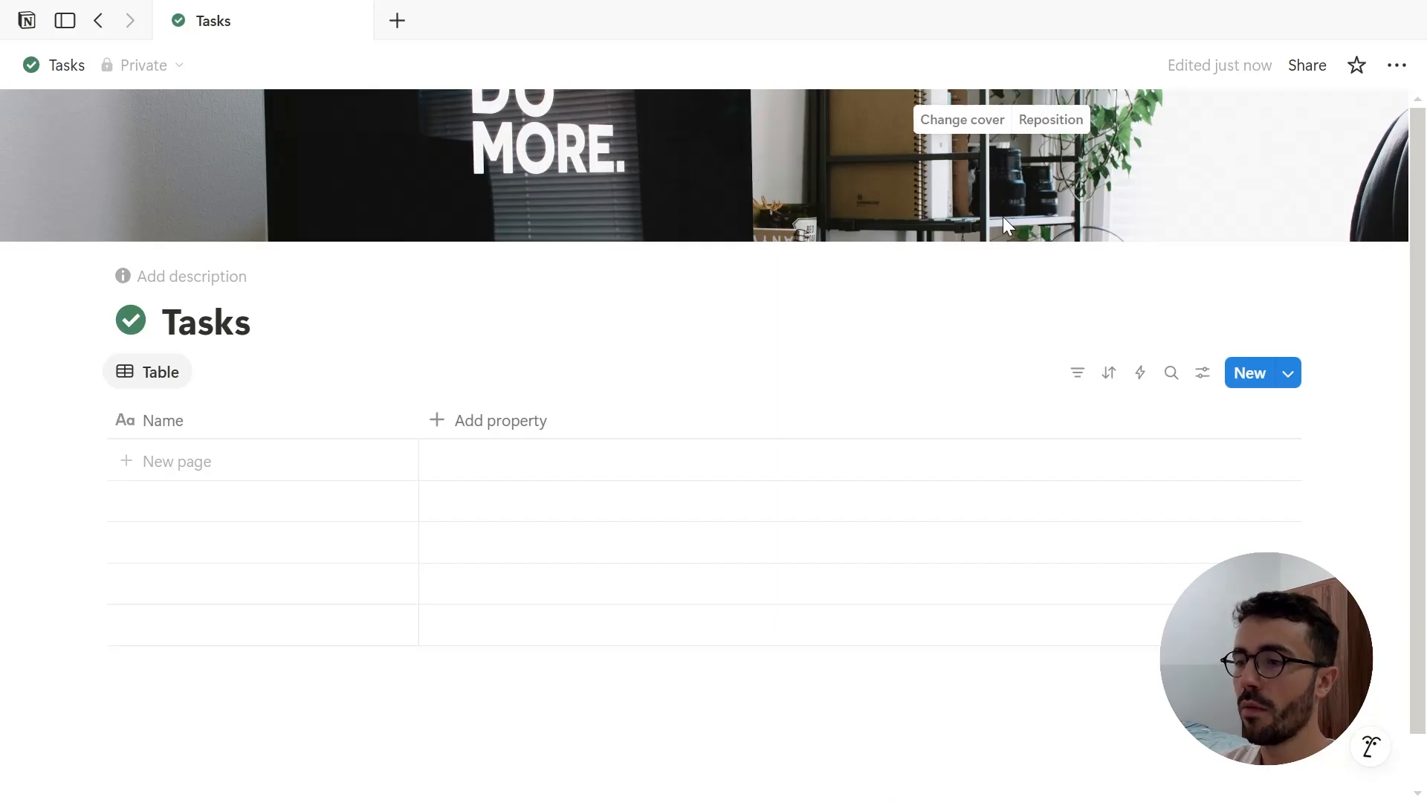
Give the Tasks database the description "This database includes all tasks." and hide the description
{"action": "left_click", "coordinate": [224, 289]}
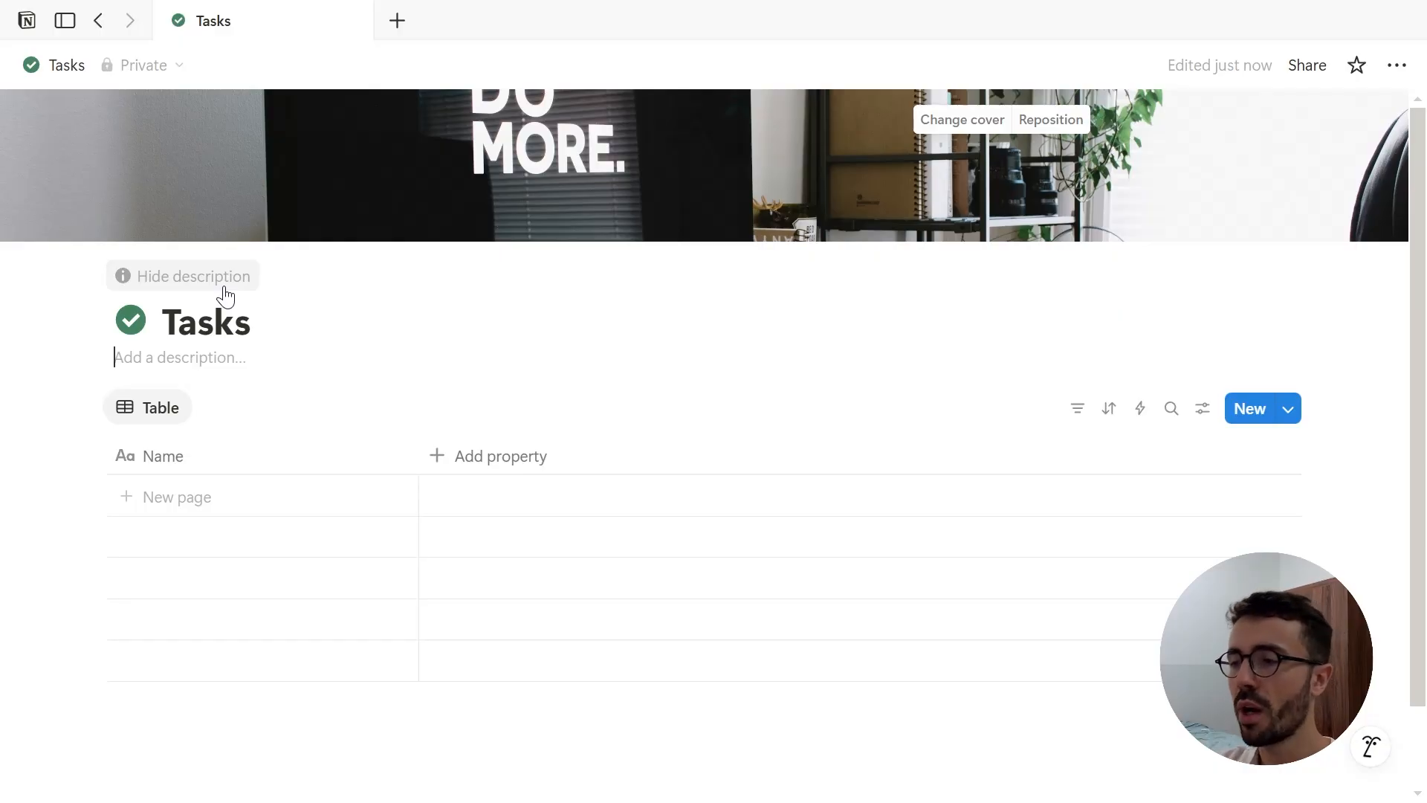
{"action": "type", "text": "This database includes all tasks."}
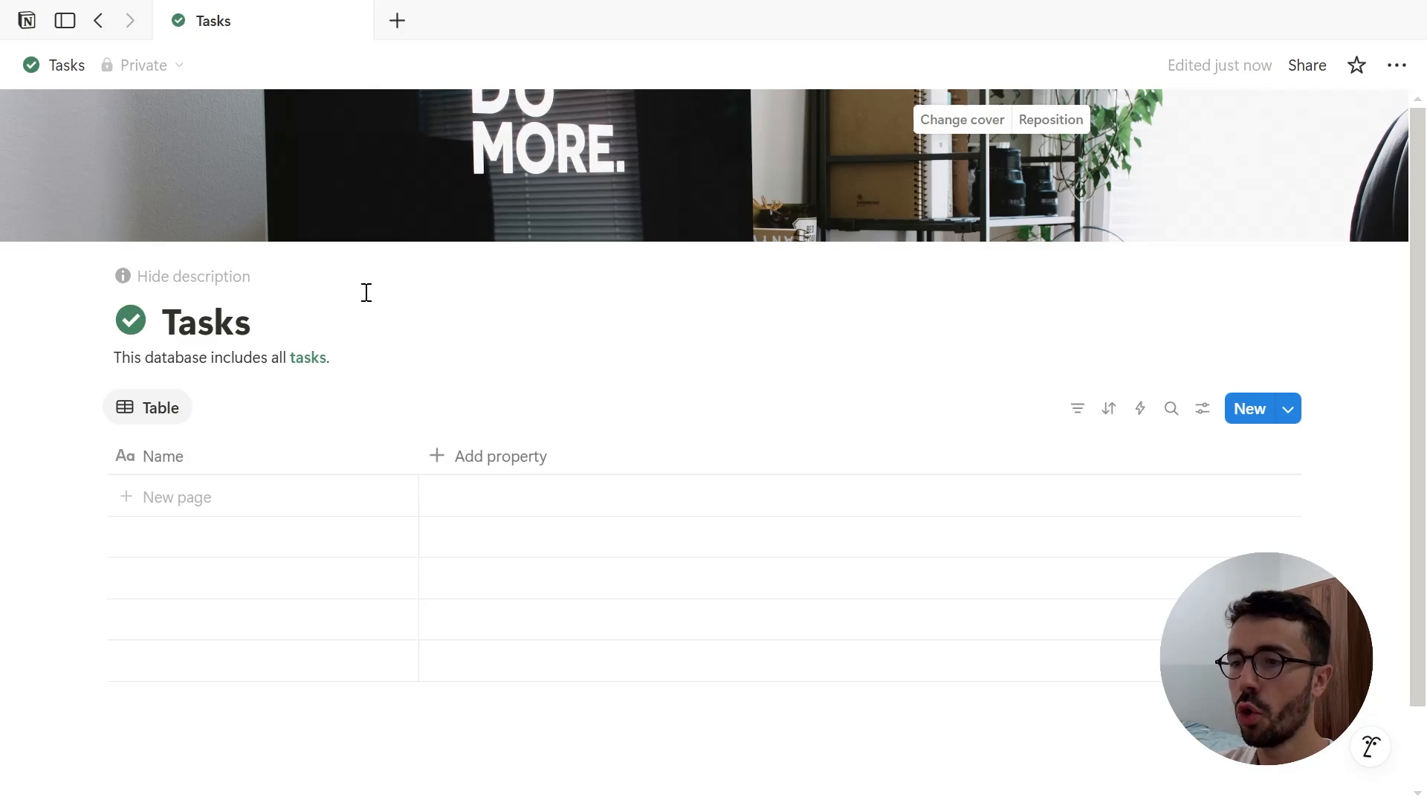
{"action": "left_click", "coordinate": [191, 279]}
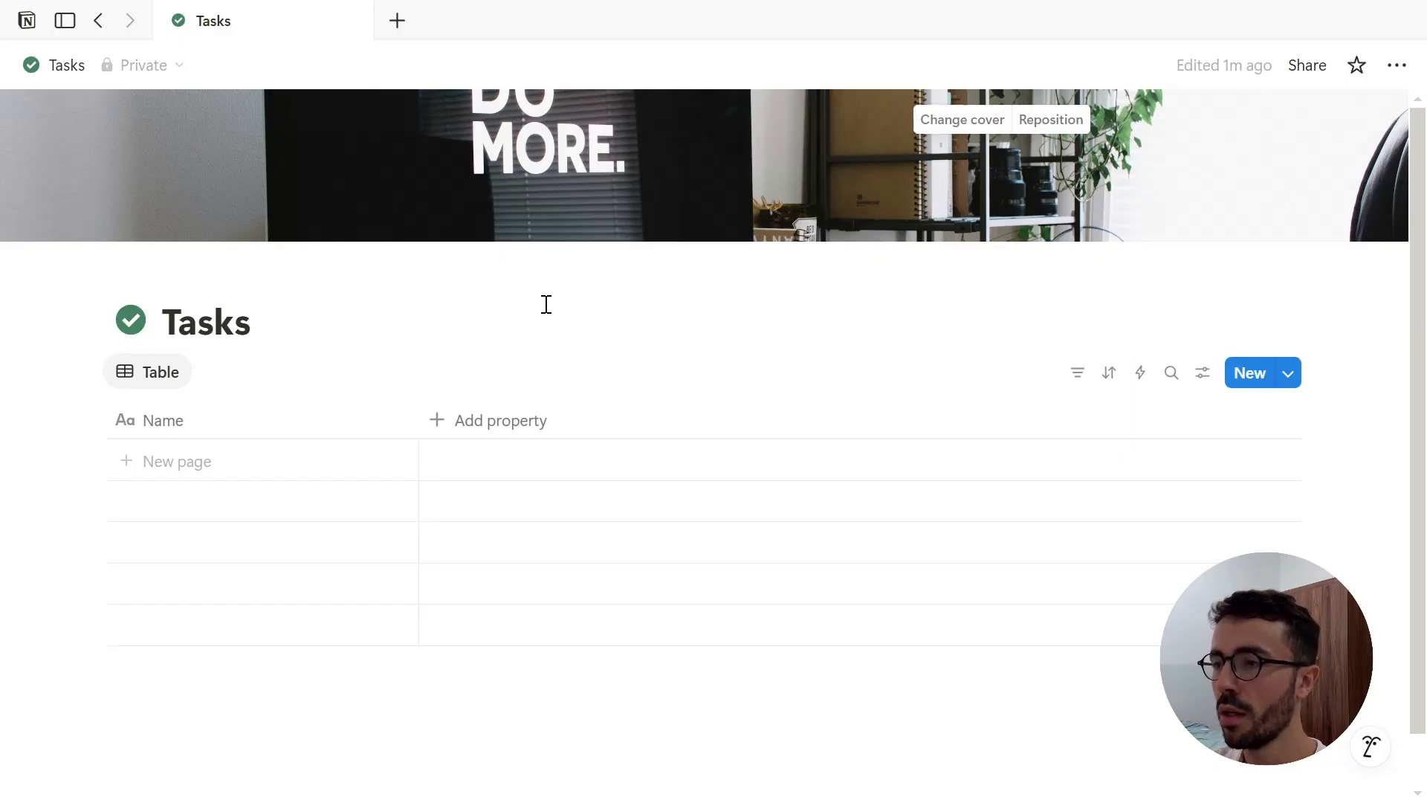
Add an untitled page to the Tasks database, then a second page titled Example page, closing each one
{"action": "left_click", "coordinate": [1248, 375]}
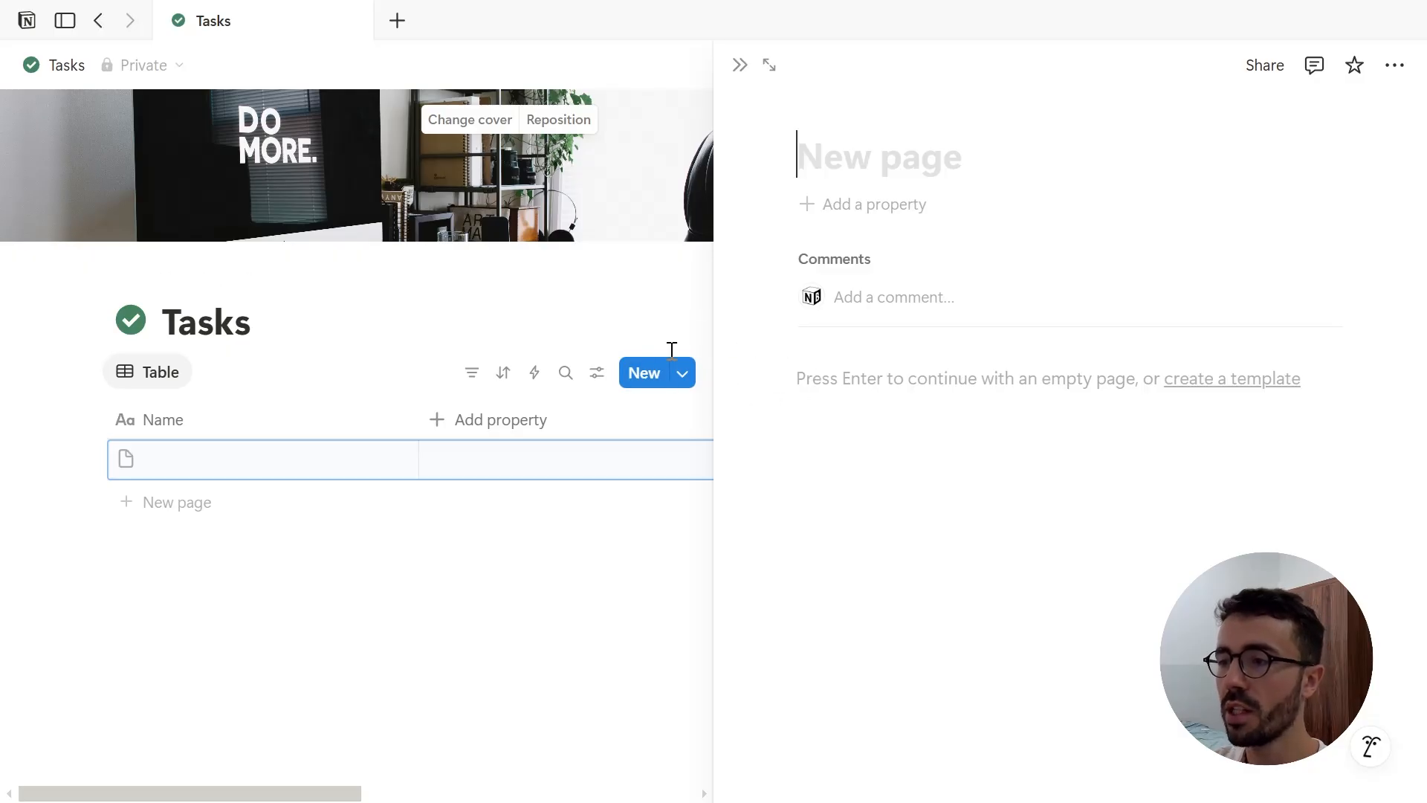
{"action": "left_click", "coordinate": [507, 319]}
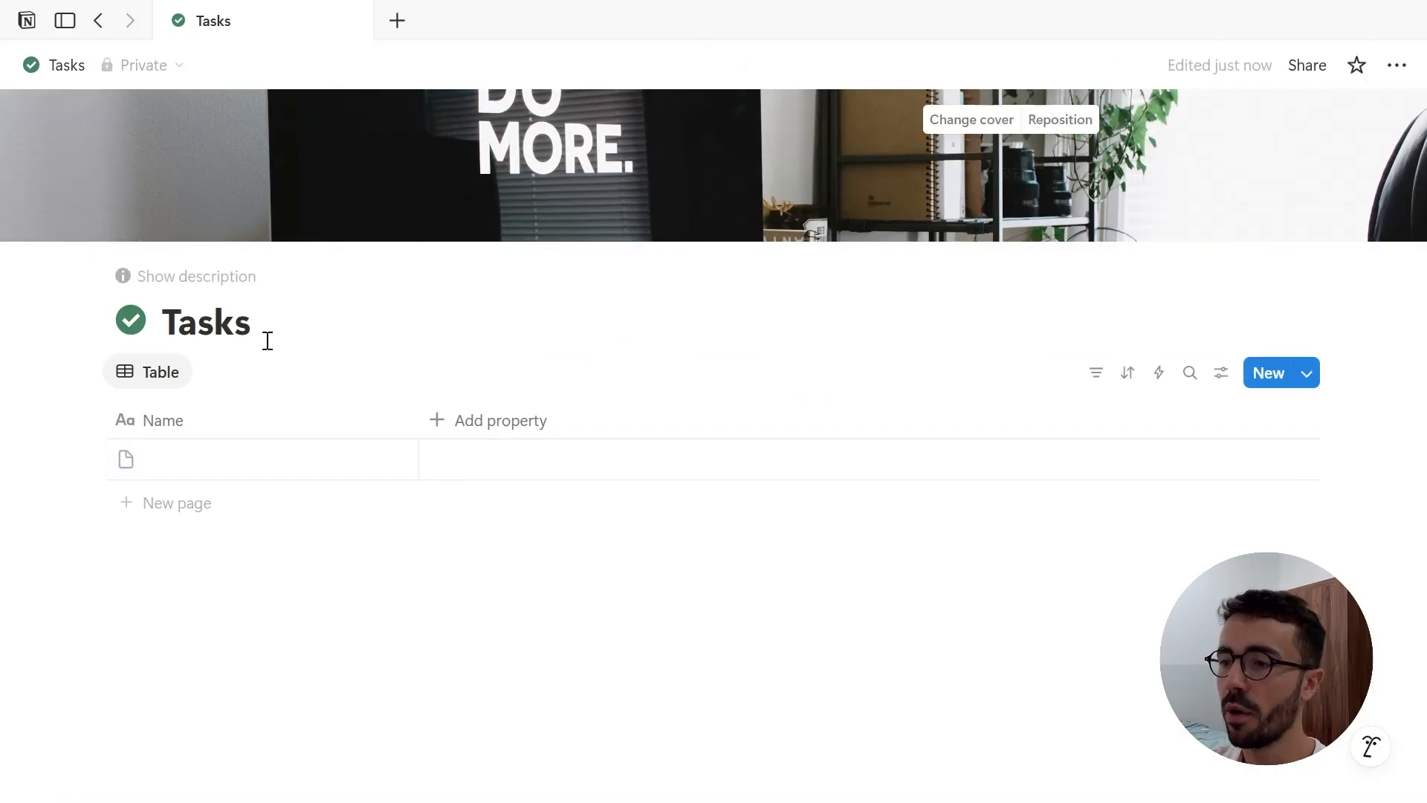
{"action": "mouse_move", "coordinate": [3, 377]}
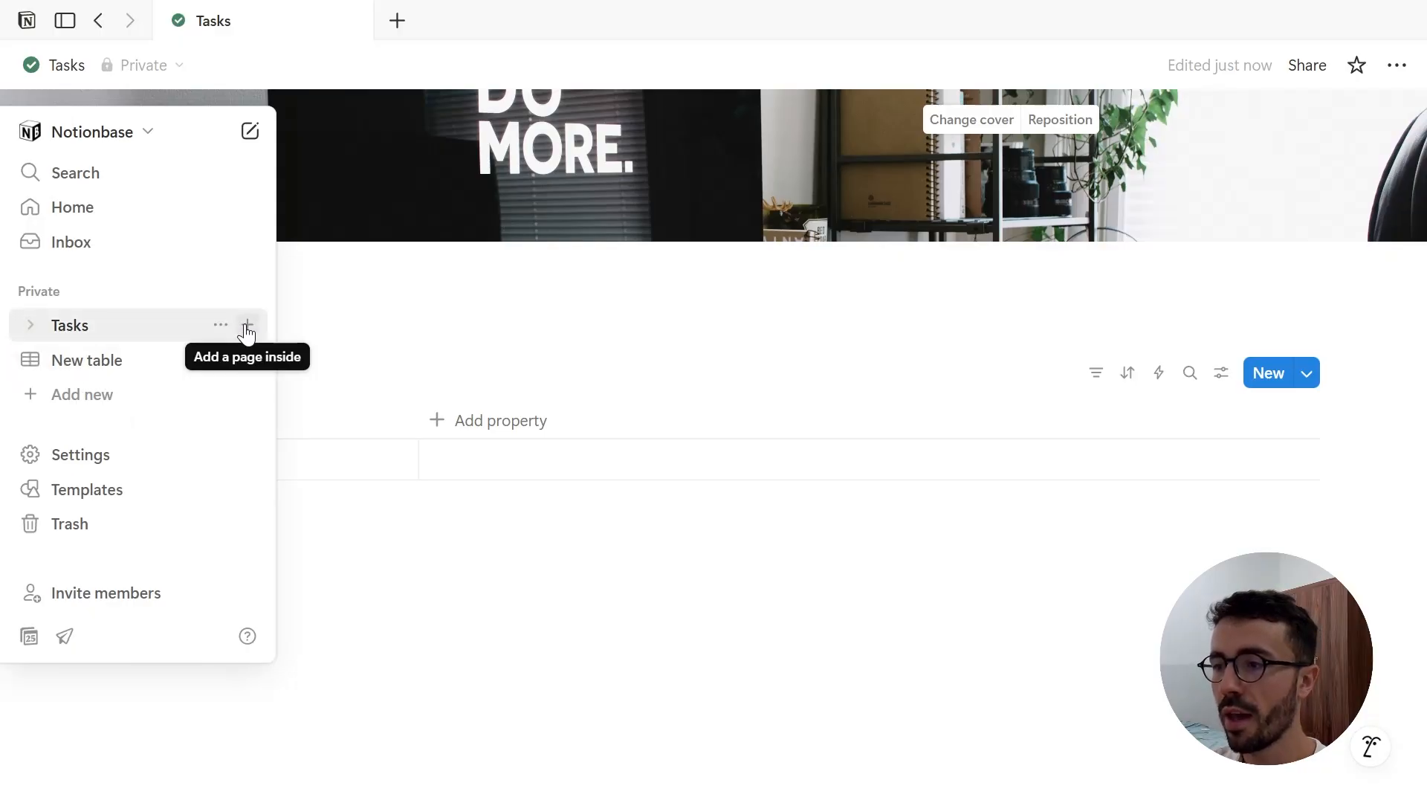
{"action": "left_click", "coordinate": [246, 329]}
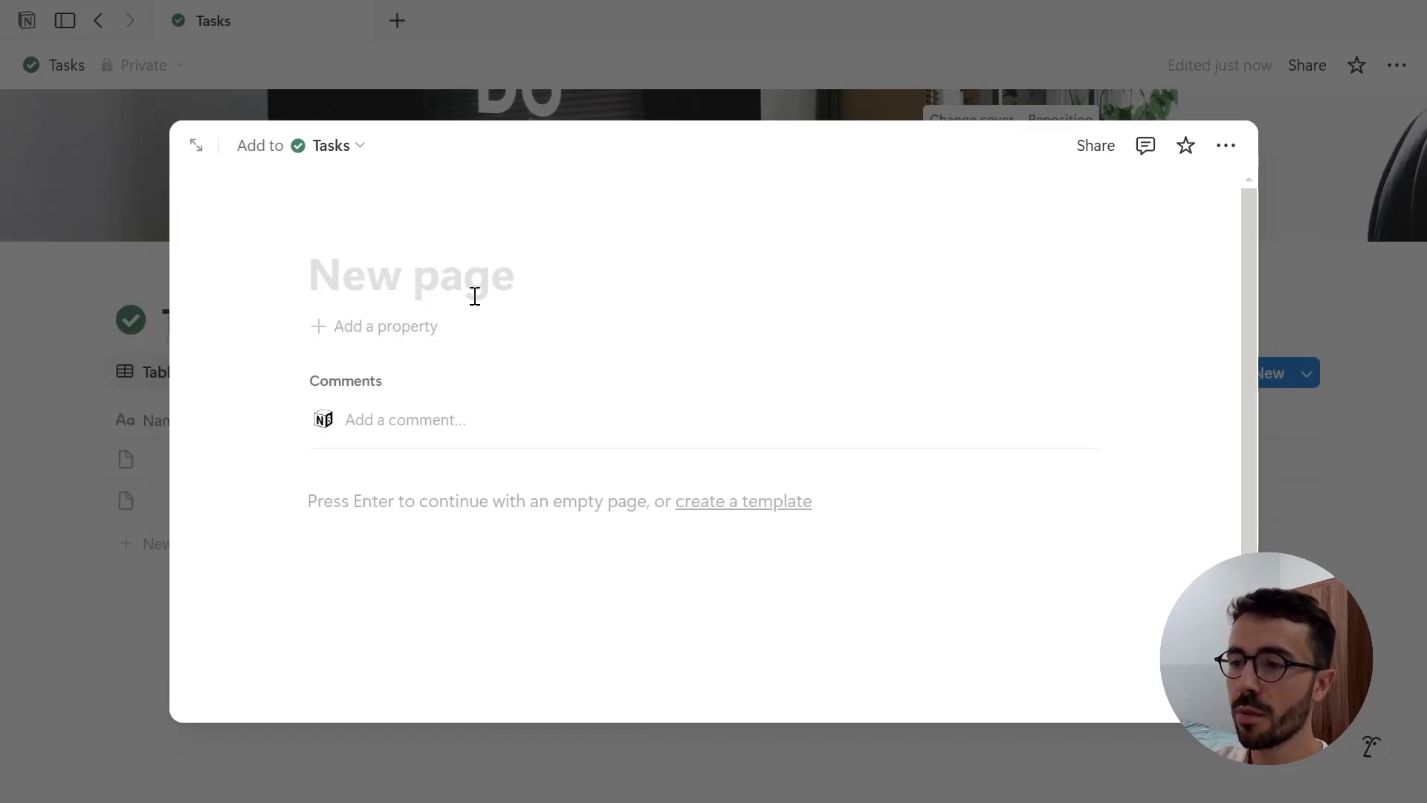
{"action": "type", "text": "Example page"}
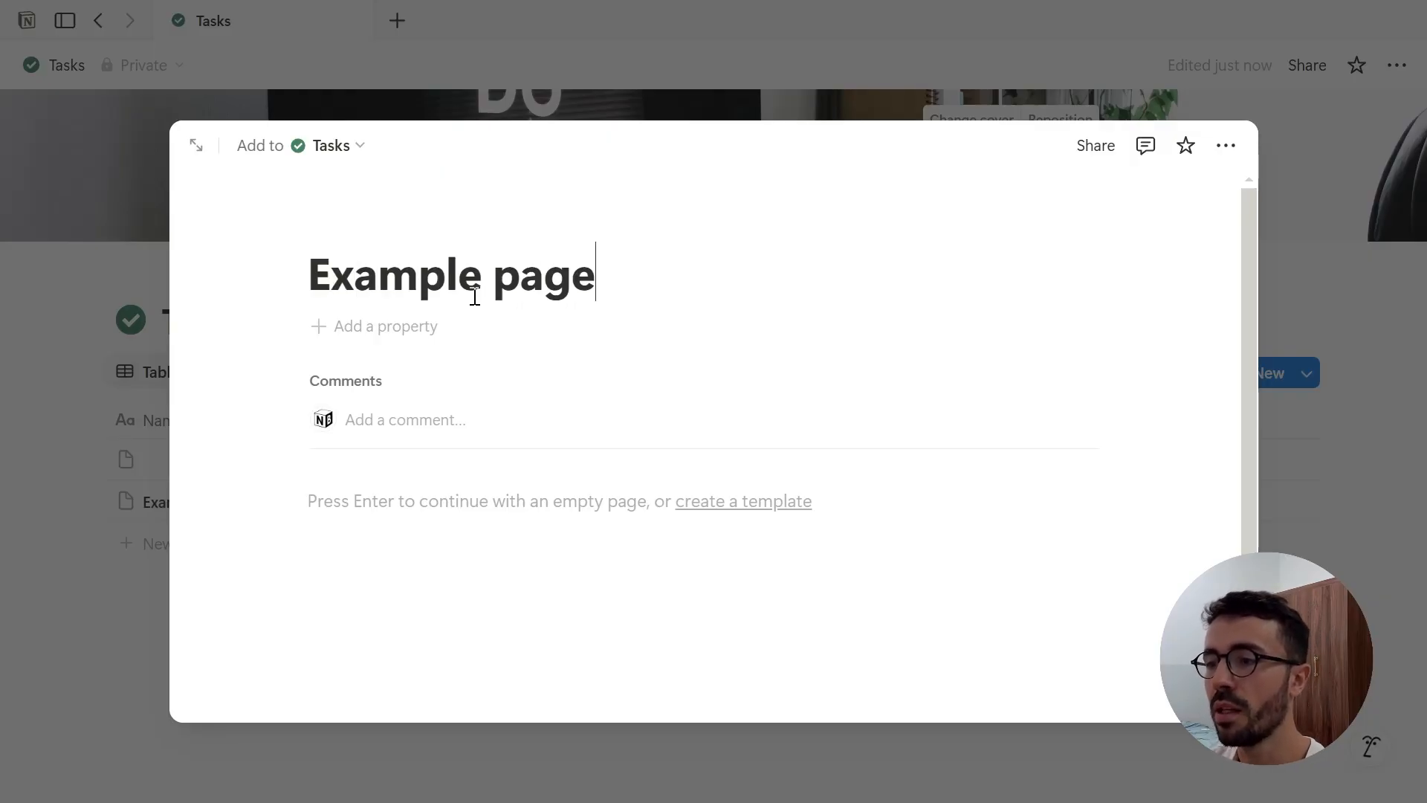
{"action": "left_click", "coordinate": [128, 394]}
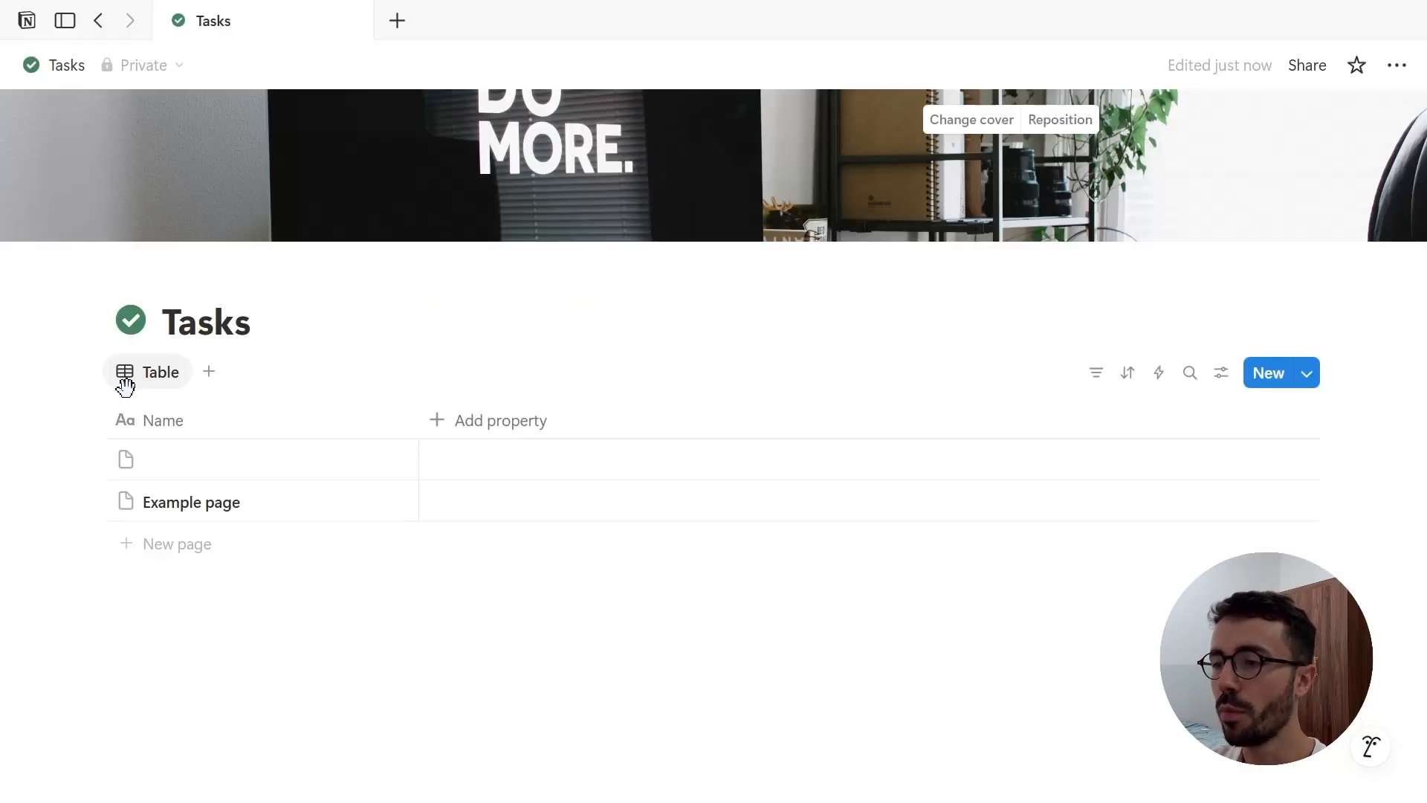
Add another untitled page below Example page directly in the table and open it in side peek
{"action": "left_click", "coordinate": [192, 553]}
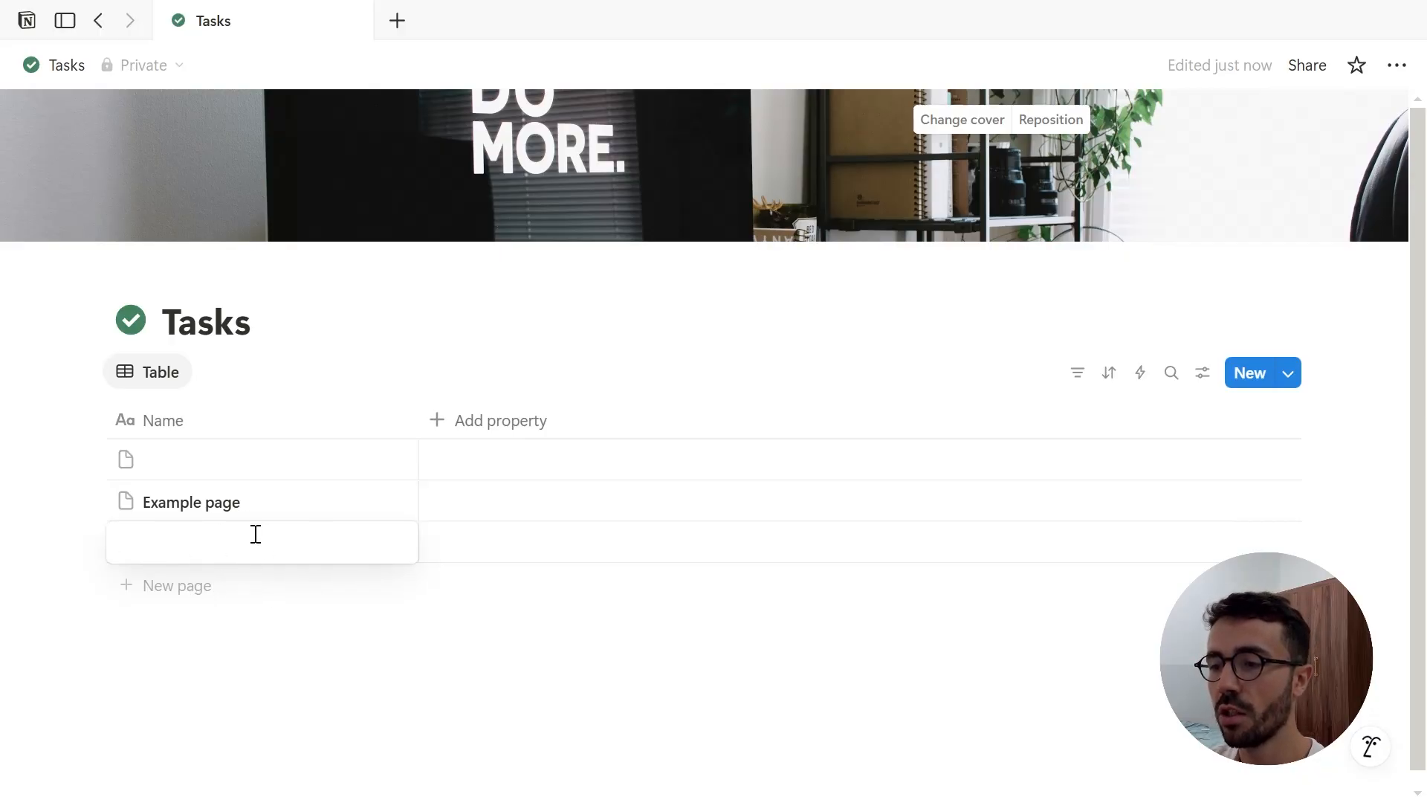
{"action": "key", "text": "Escape"}
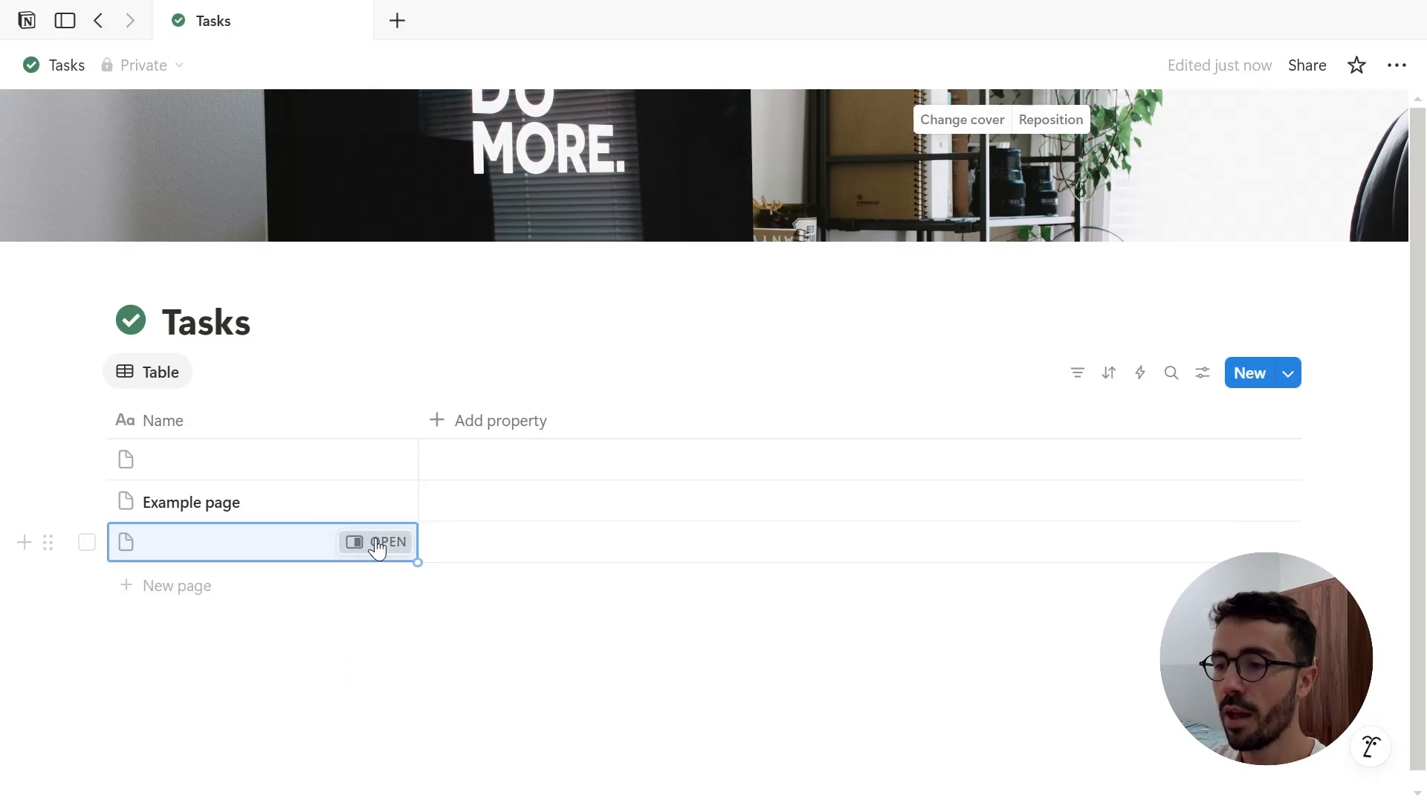
{"action": "left_click", "coordinate": [378, 542]}
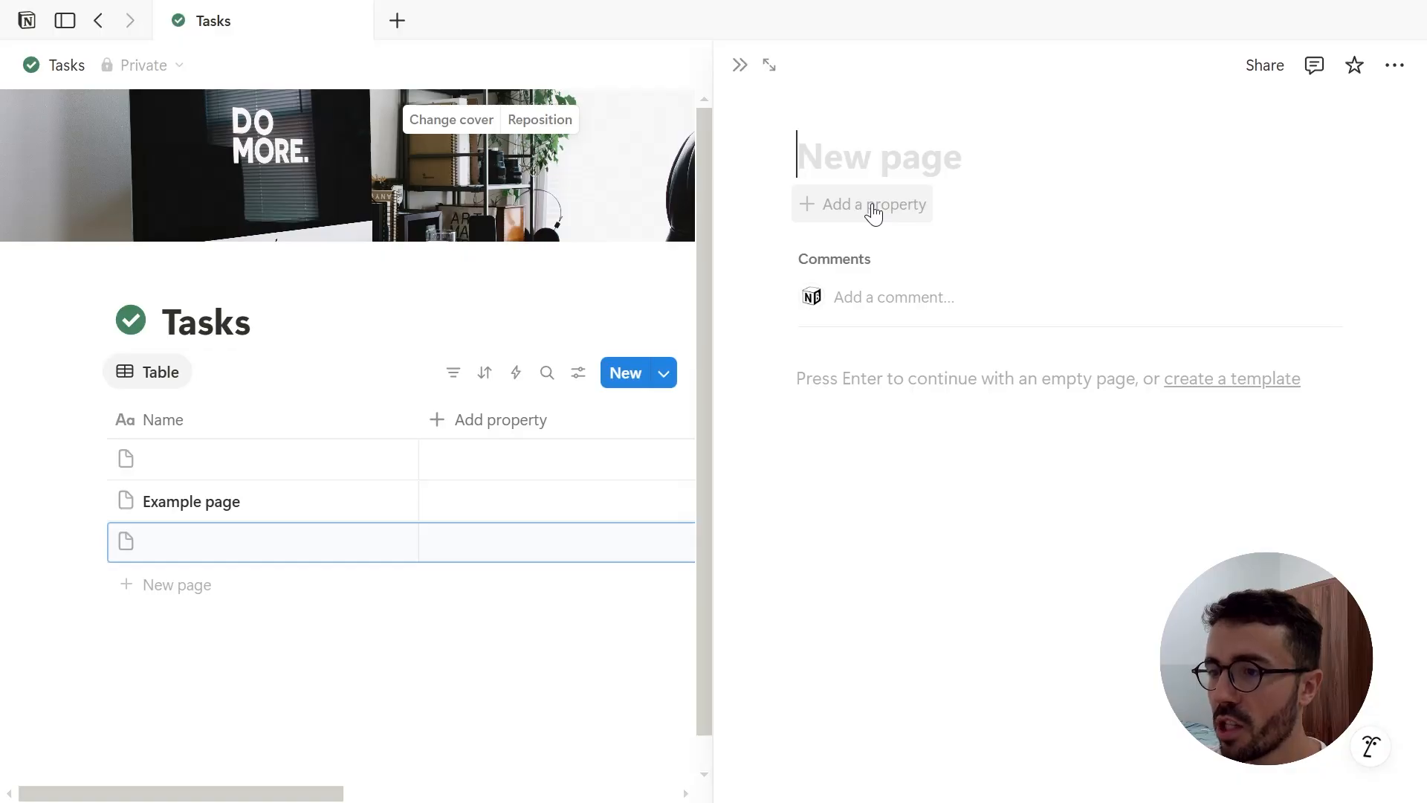
Look at the ways to add a property from the open page and from the database's property settings, then close the page
{"action": "left_click", "coordinate": [874, 211]}
{"action": "left_click", "coordinate": [781, 206]}
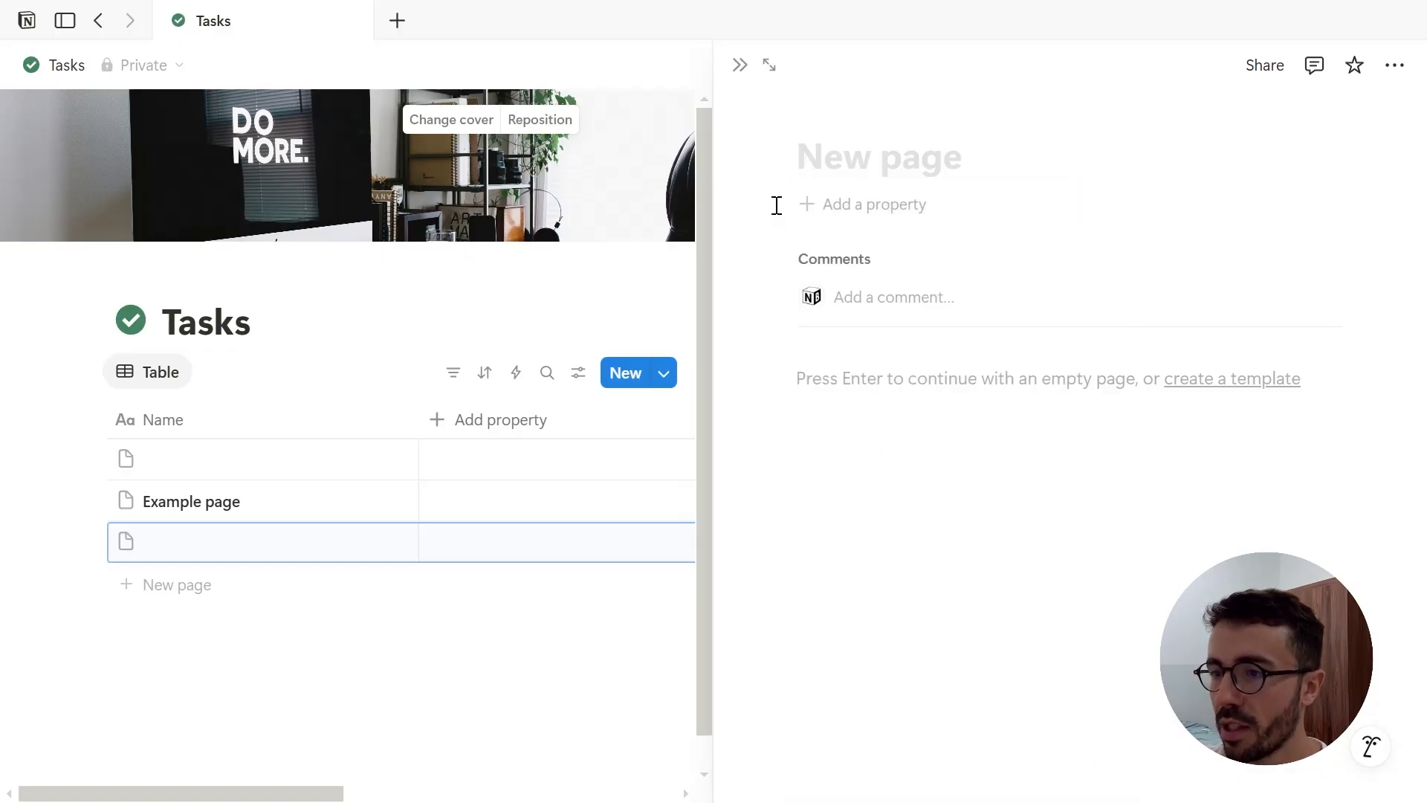
{"action": "left_click", "coordinate": [580, 374]}
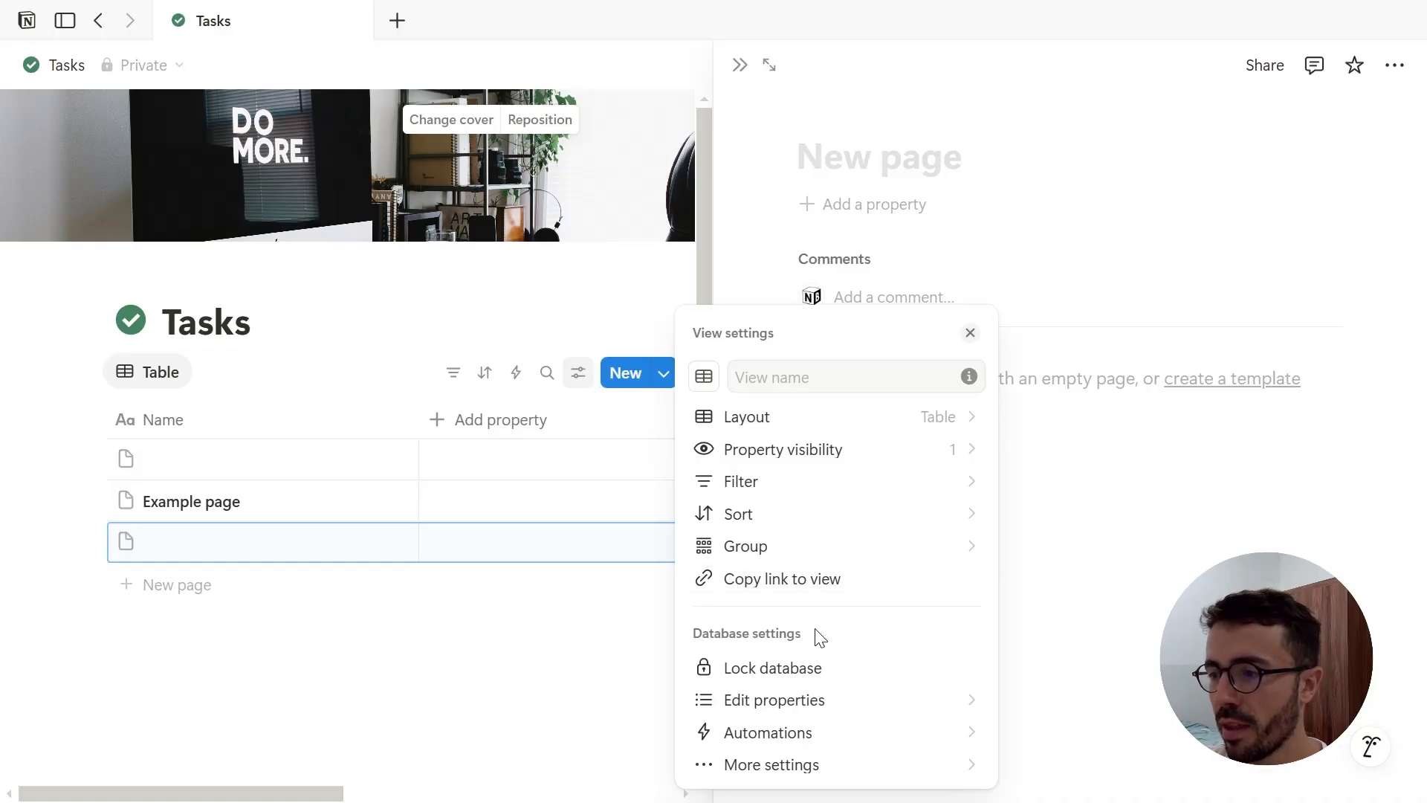
{"action": "left_click", "coordinate": [841, 702]}
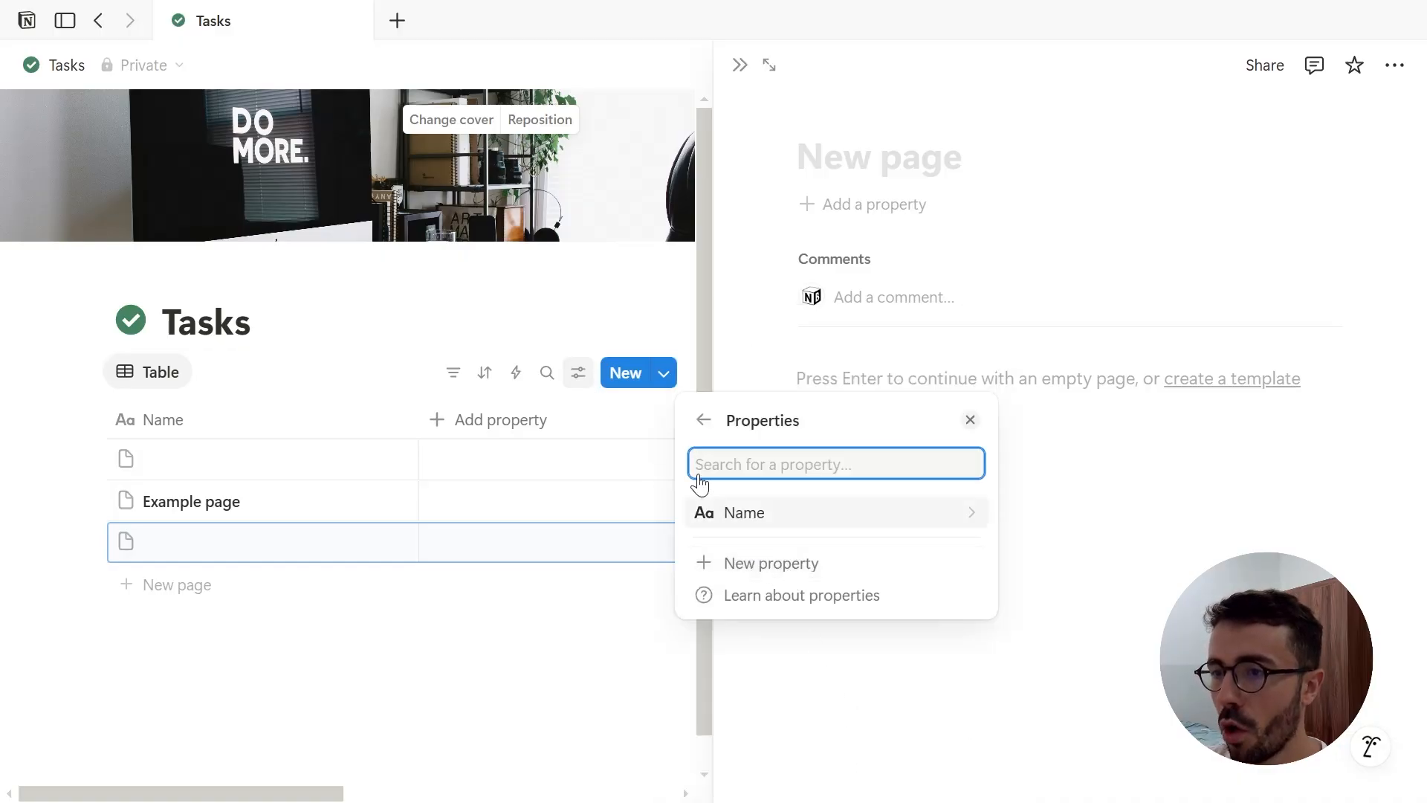
{"action": "left_click", "coordinate": [628, 310]}
{"action": "left_click", "coordinate": [629, 310]}
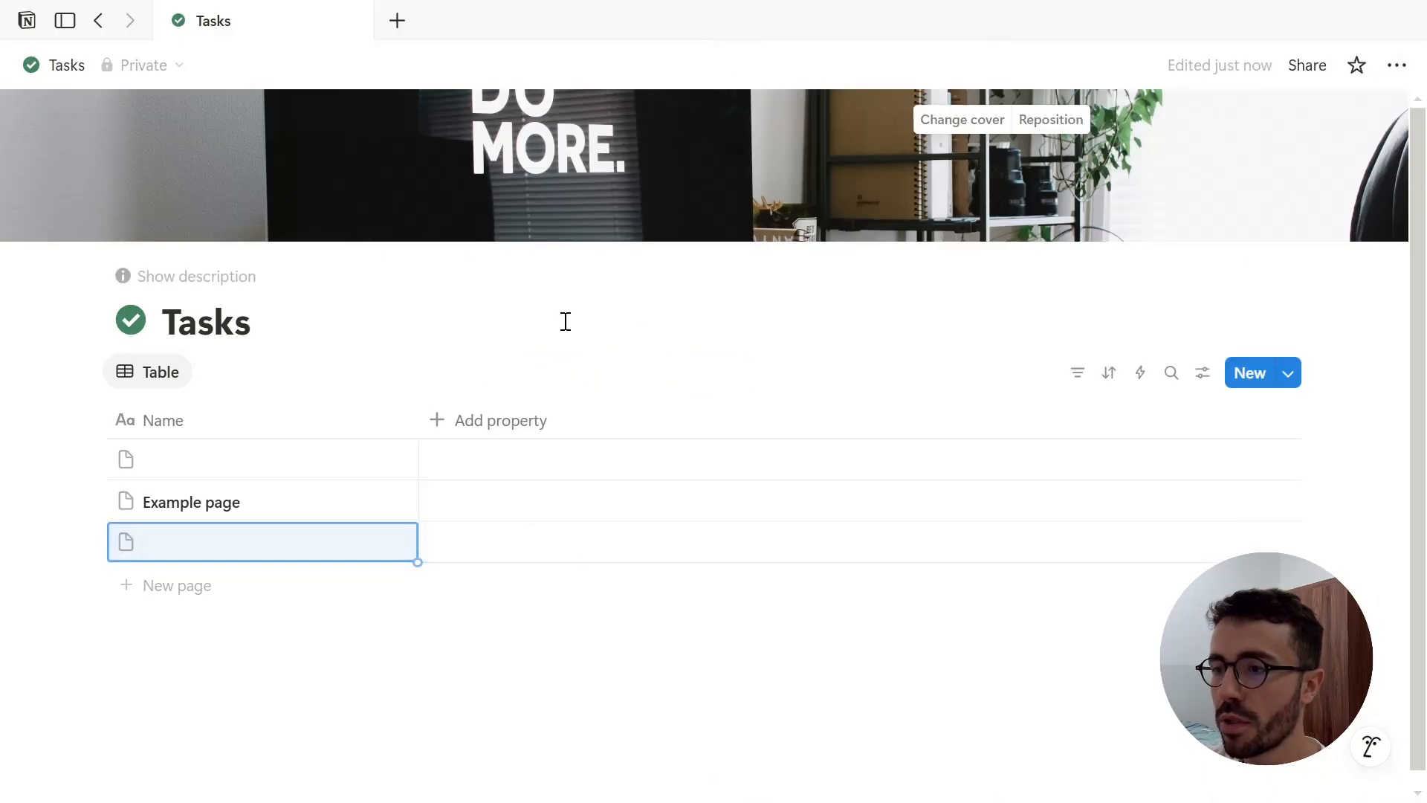
Examine the suggested properties and all property types offered for a new property in the Tasks table
{"action": "left_click", "coordinate": [476, 423]}
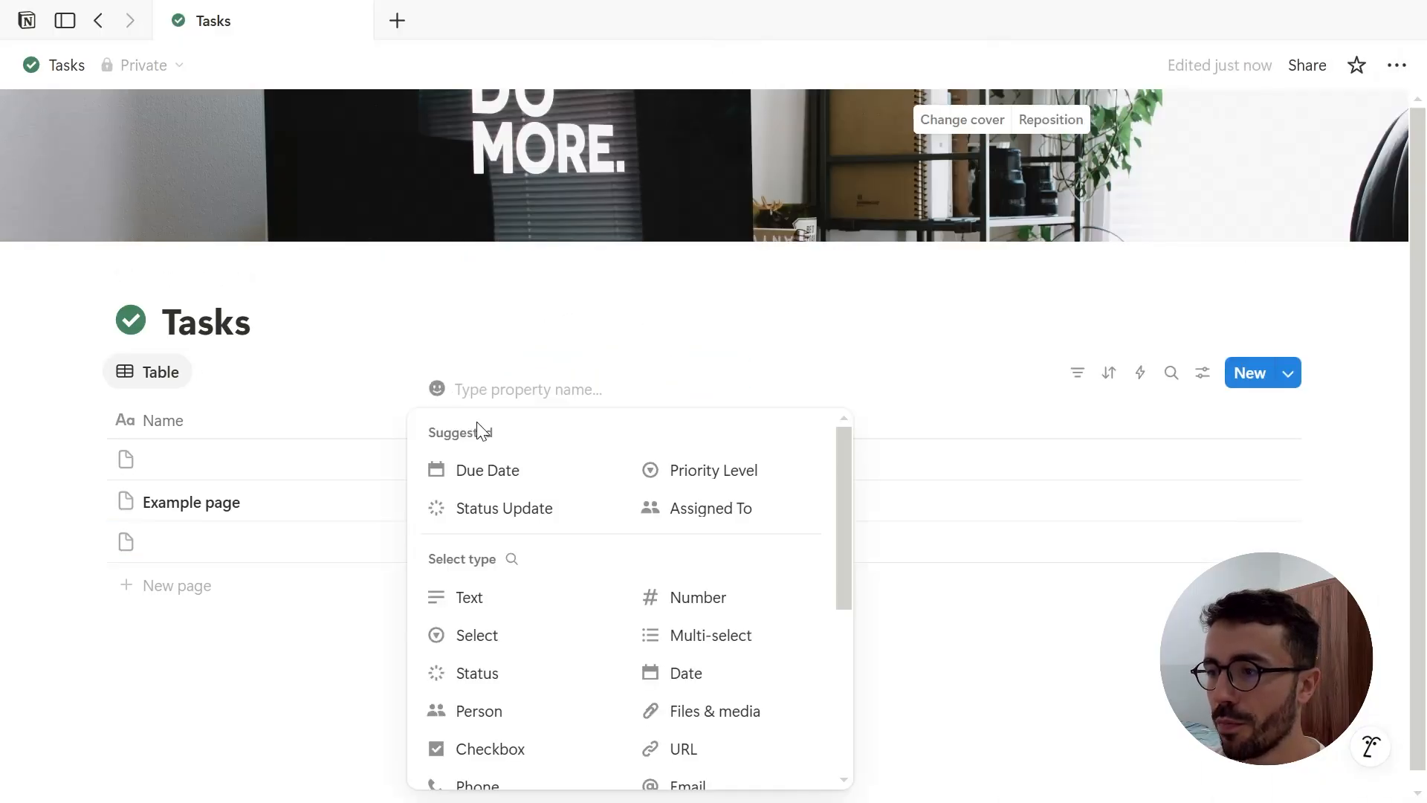
{"action": "scroll", "coordinate": [577, 580], "scroll_direction": "down", "scroll_amount": 3}
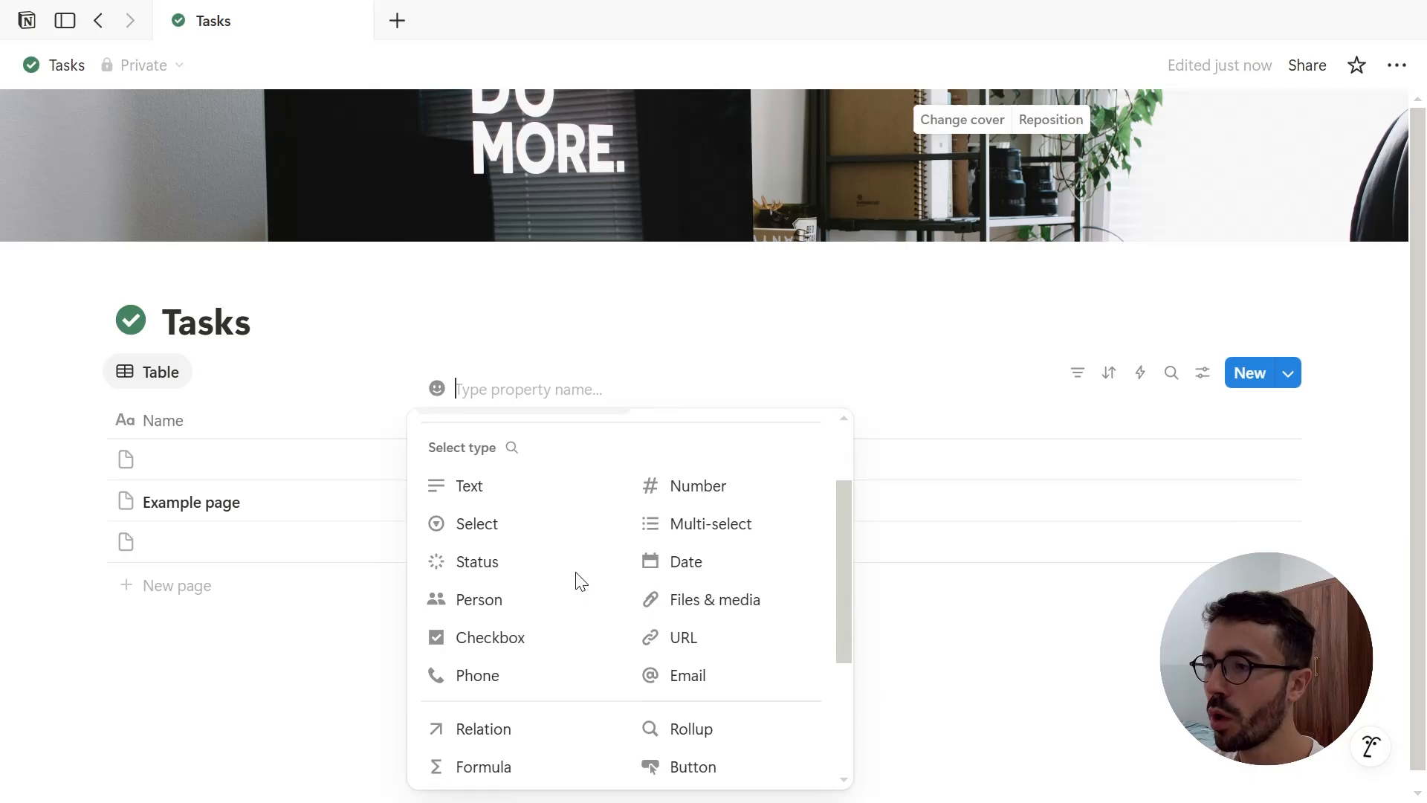
{"action": "scroll", "coordinate": [602, 595], "scroll_direction": "down", "scroll_amount": 2}
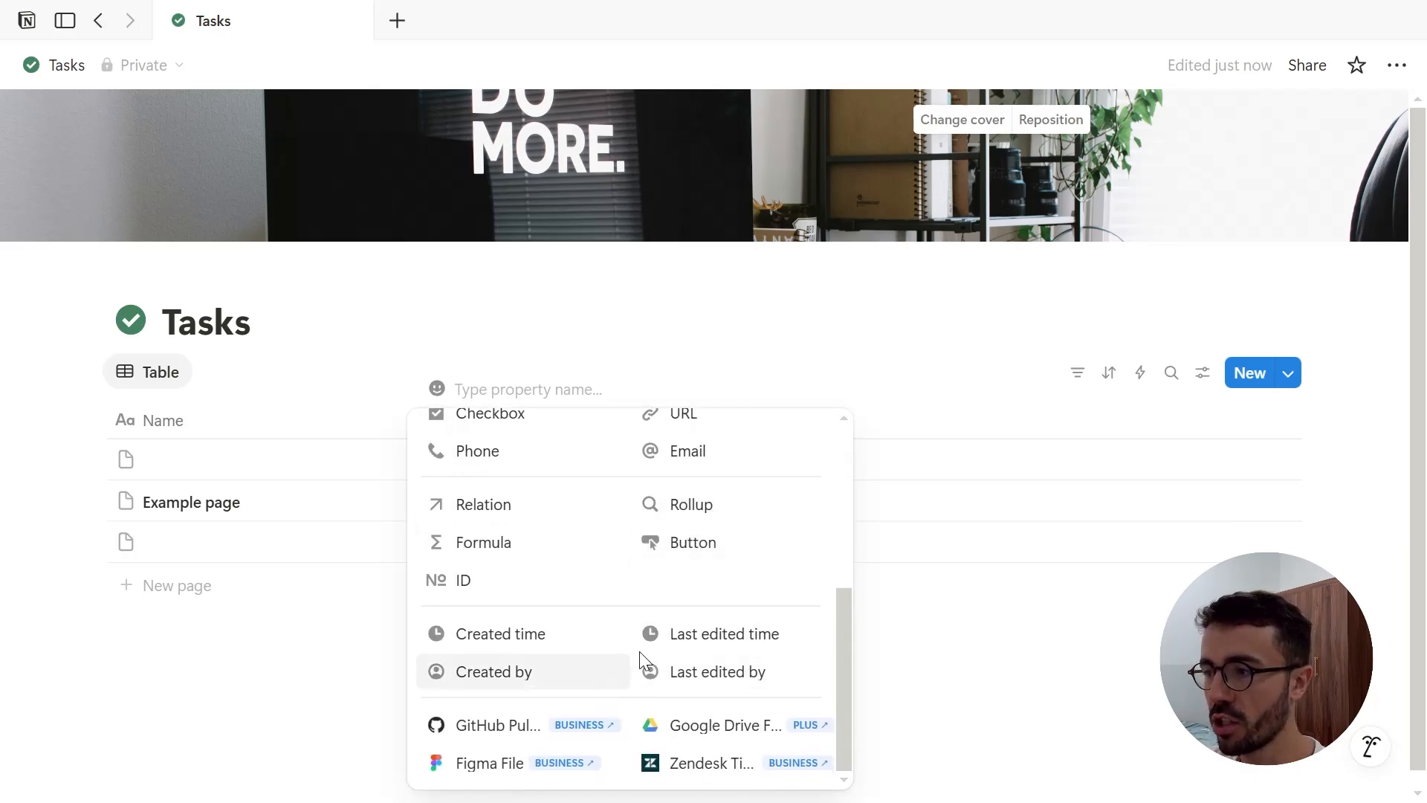
{"action": "scroll", "coordinate": [707, 595], "scroll_direction": "up", "scroll_amount": 5}
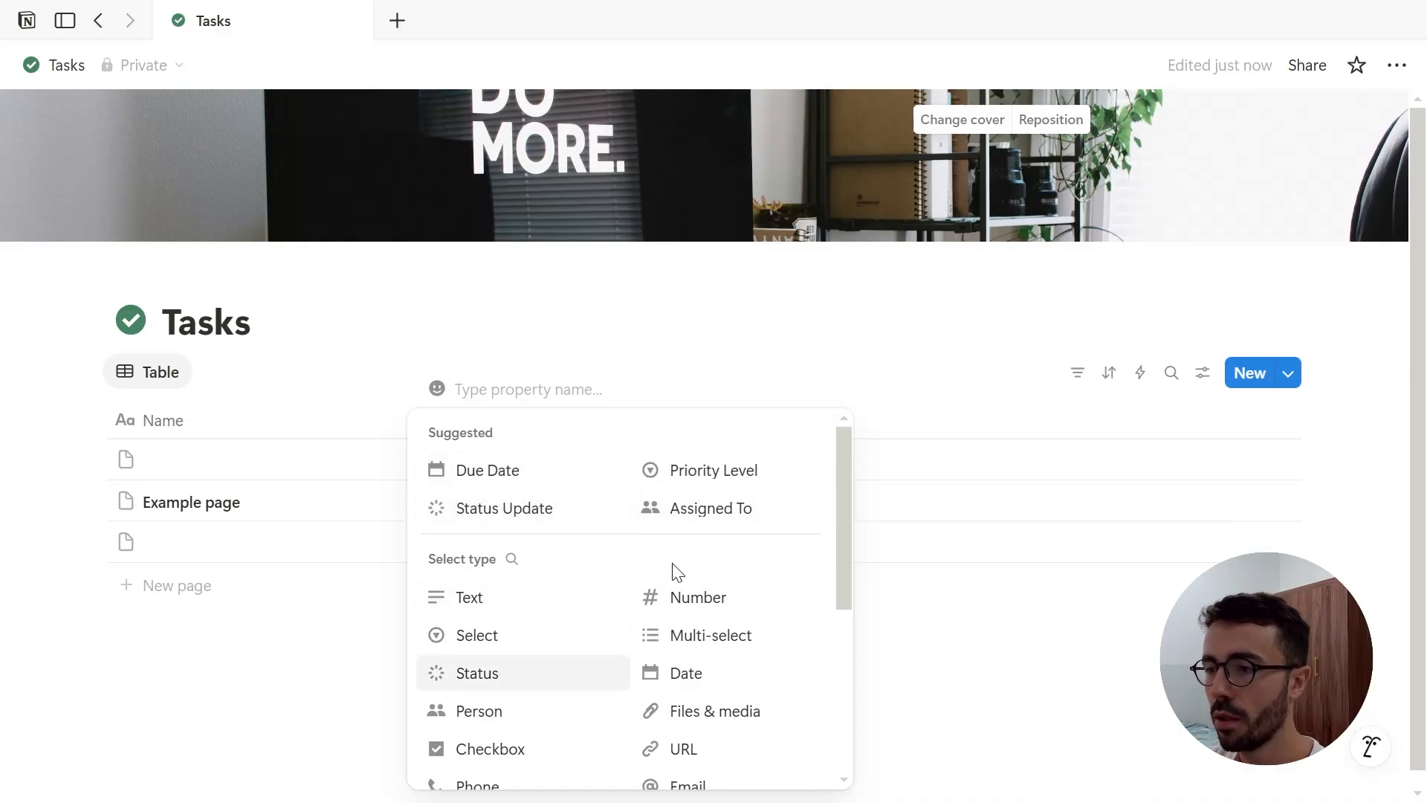
{"action": "scroll", "coordinate": [599, 625], "scroll_direction": "down", "scroll_amount": 2}
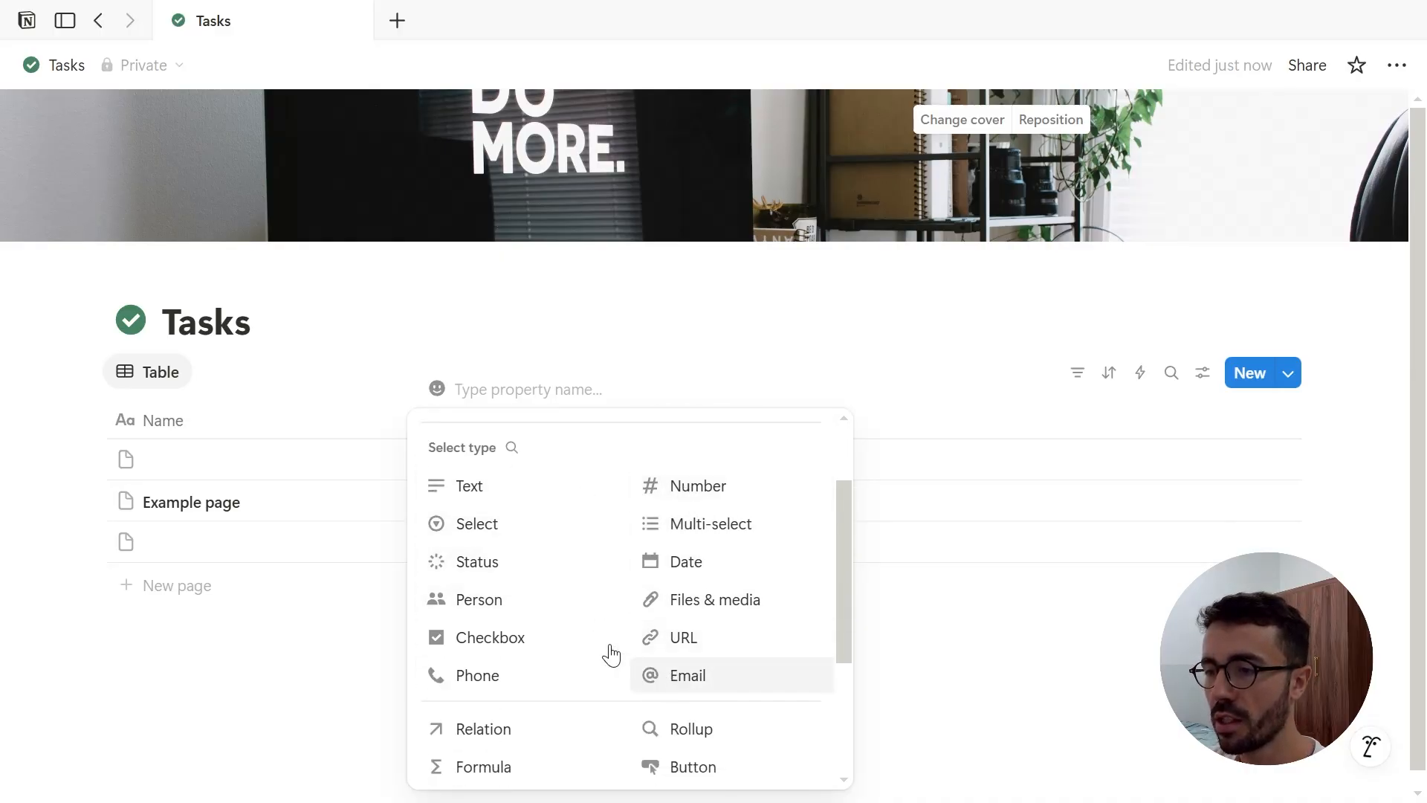
{"action": "scroll", "coordinate": [605, 621], "scroll_direction": "down", "scroll_amount": 3}
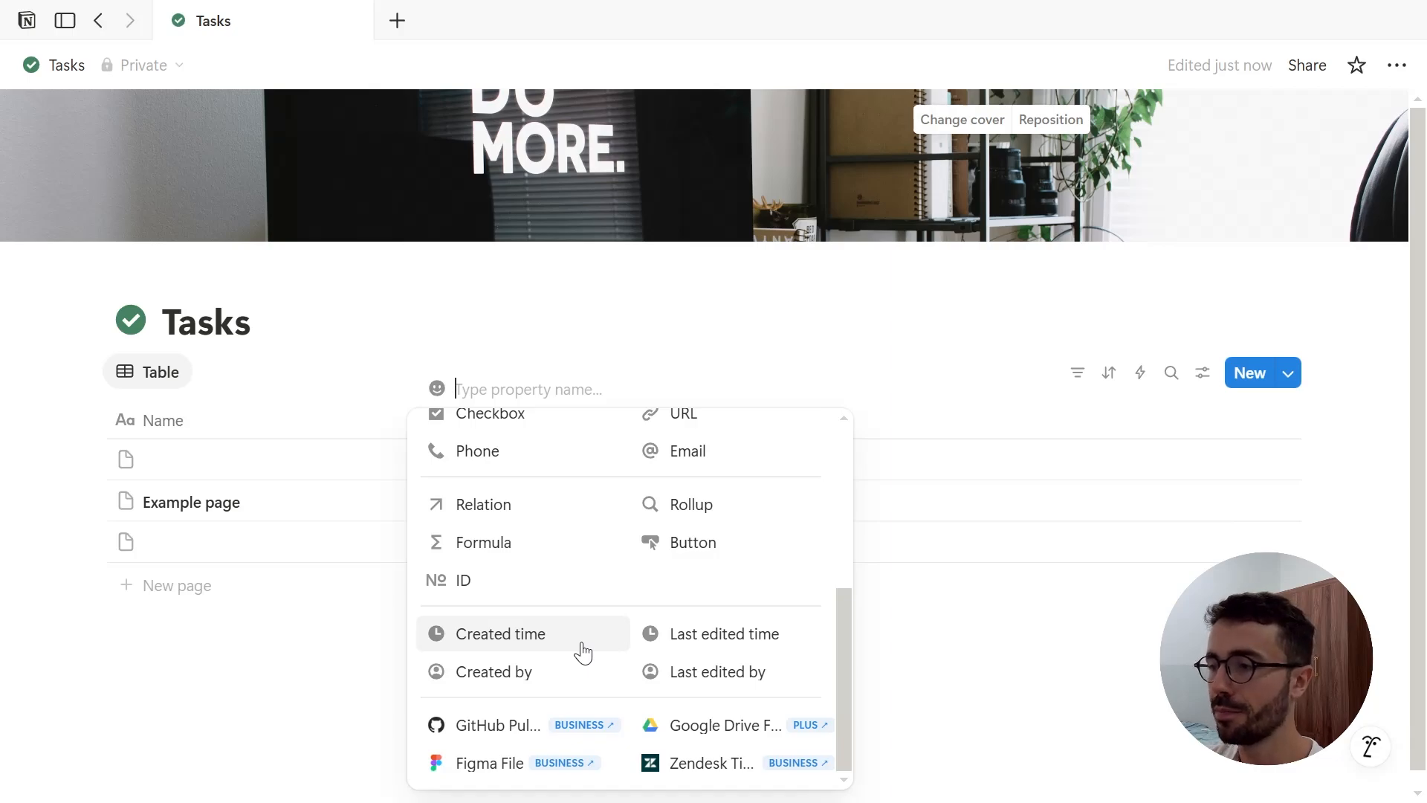
{"action": "left_click", "coordinate": [602, 363]}
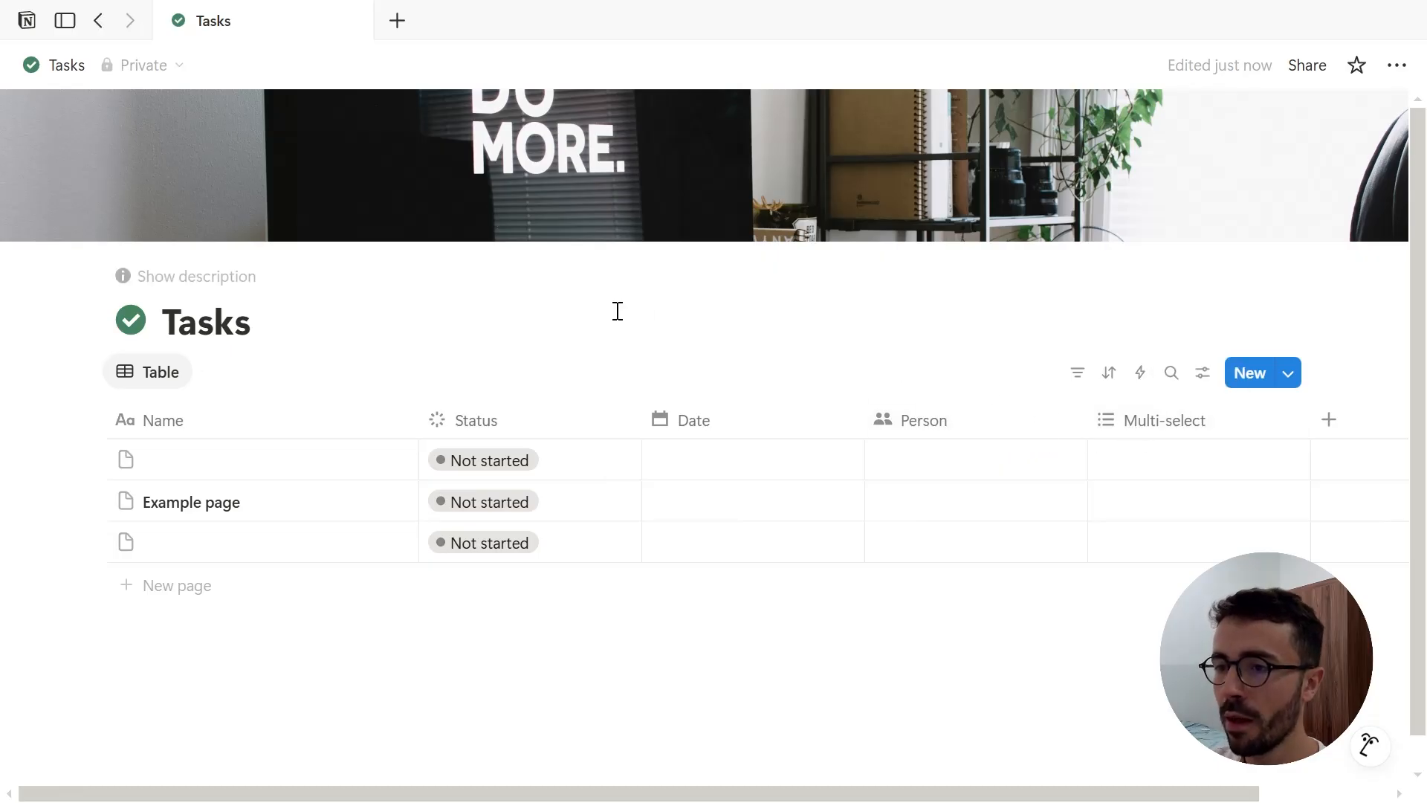
Check the property visibility settings of the table view and close them
{"action": "left_click", "coordinate": [1200, 374]}
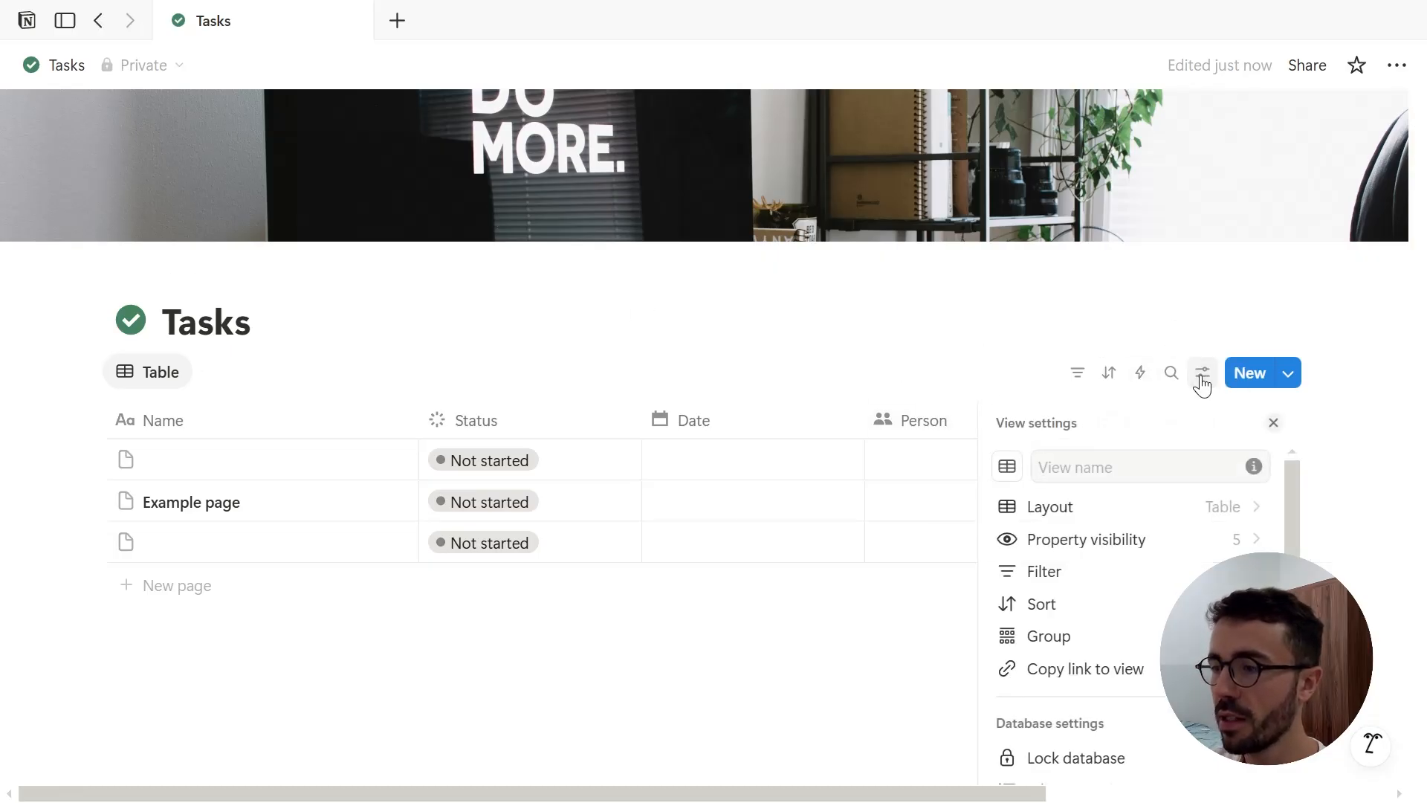
{"action": "left_click", "coordinate": [1189, 541]}
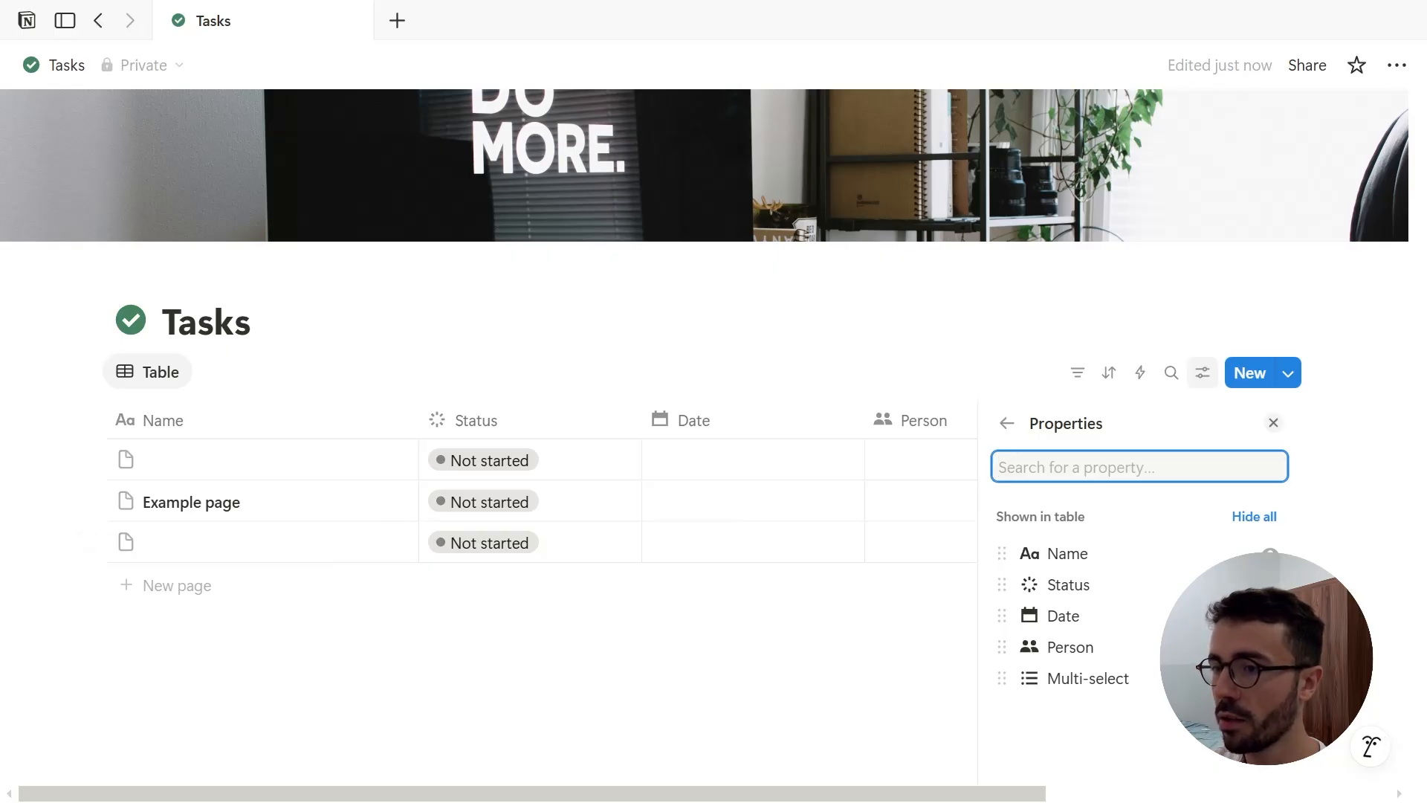
{"action": "left_click", "coordinate": [895, 376]}
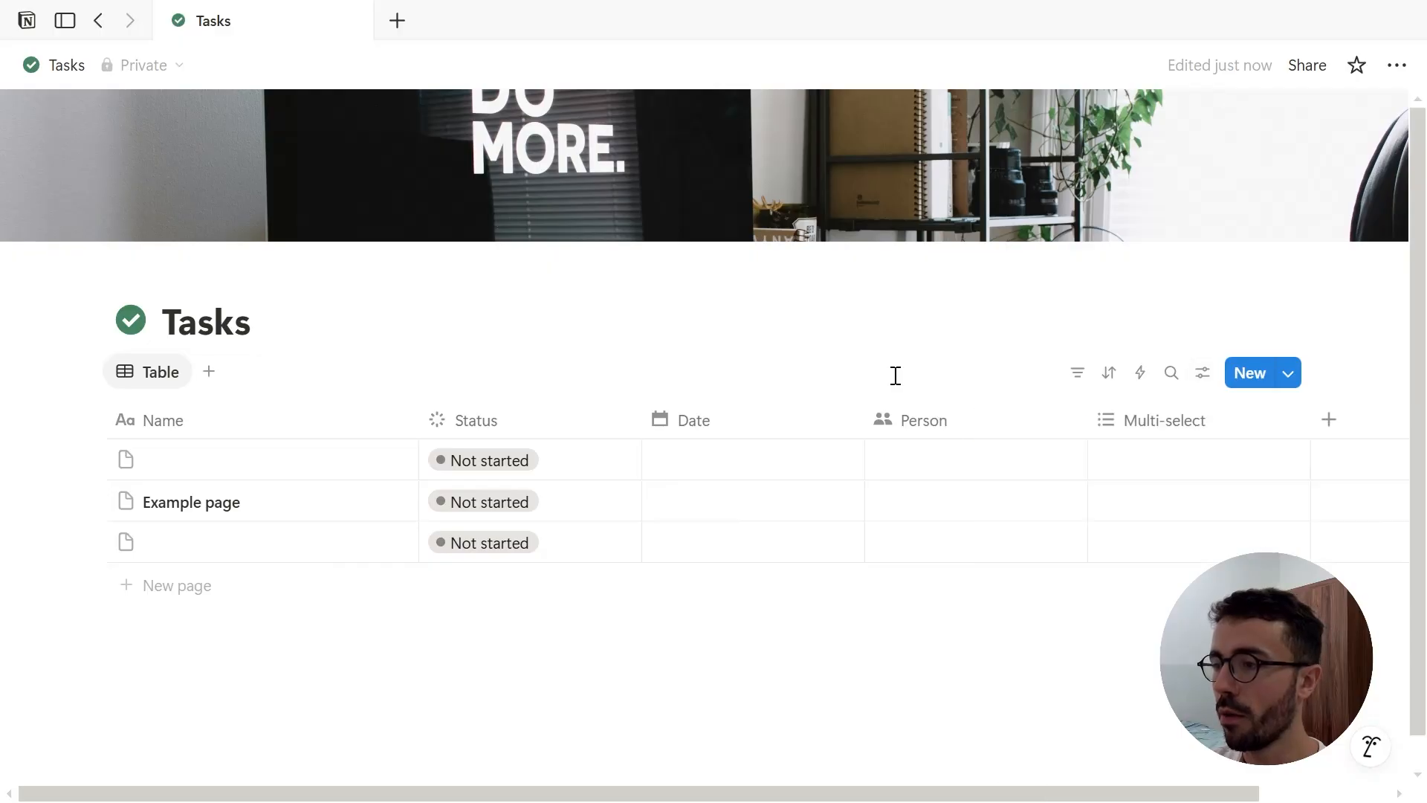
View the Date property's options, showing its description field and hiding it again
{"action": "left_click", "coordinate": [755, 421]}
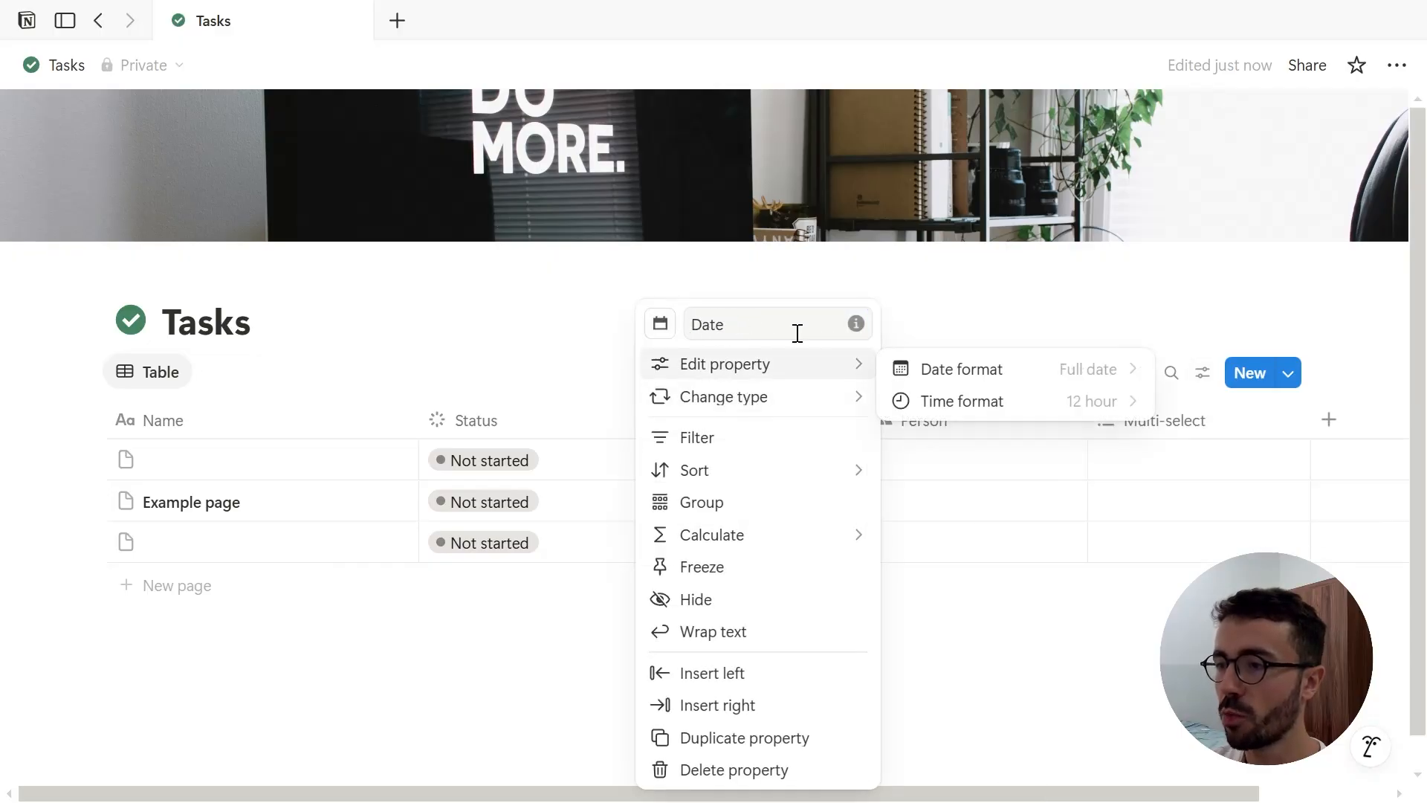
{"action": "left_click", "coordinate": [856, 324]}
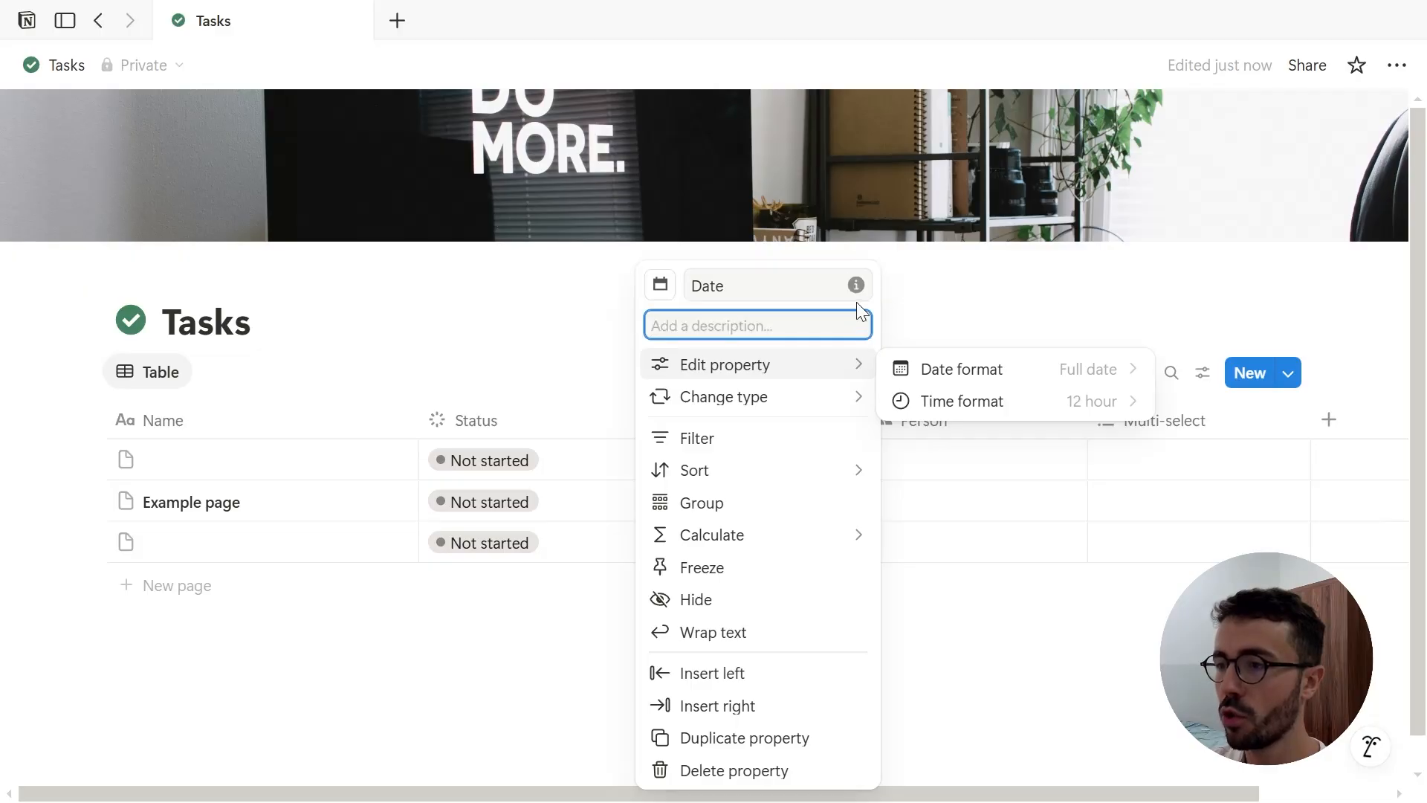
{"action": "left_click", "coordinate": [857, 287]}
{"action": "left_click", "coordinate": [935, 311]}
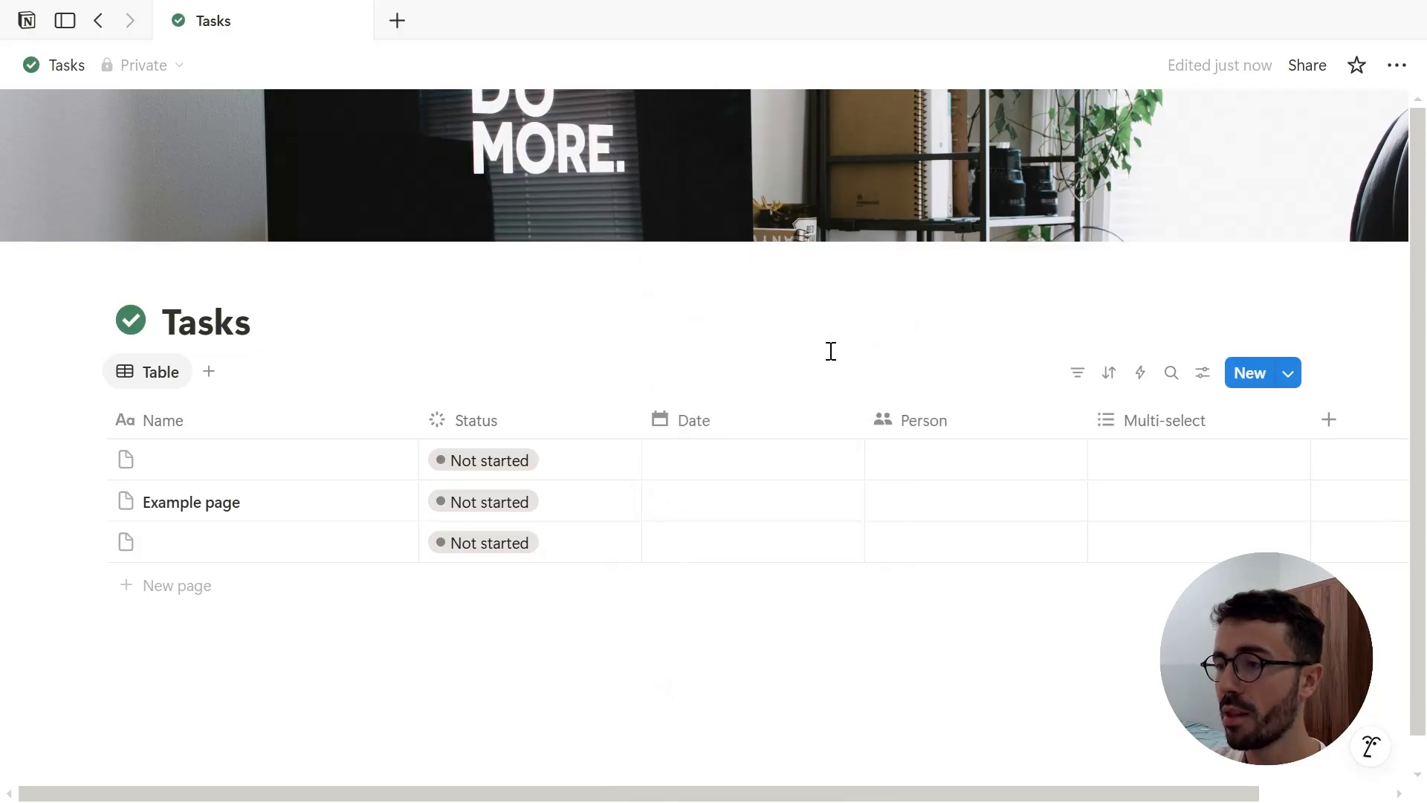
Move the Person column after Multi-select, and narrow the Multi-select and Date columns slightly
{"action": "left_click_drag", "start_coordinate": [899, 416], "coordinate": [1192, 431]}
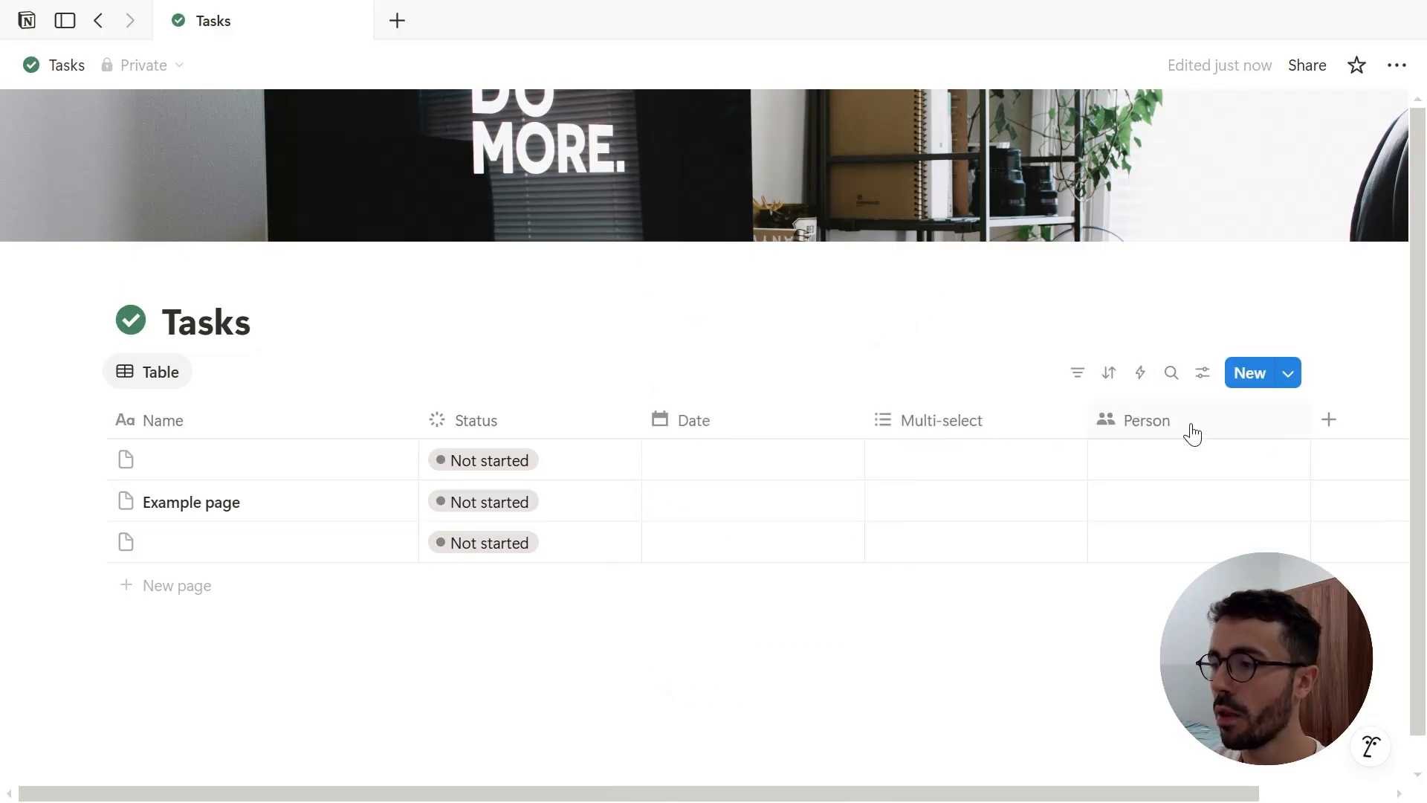
{"action": "left_click_drag", "start_coordinate": [1090, 420], "coordinate": [1059, 428]}
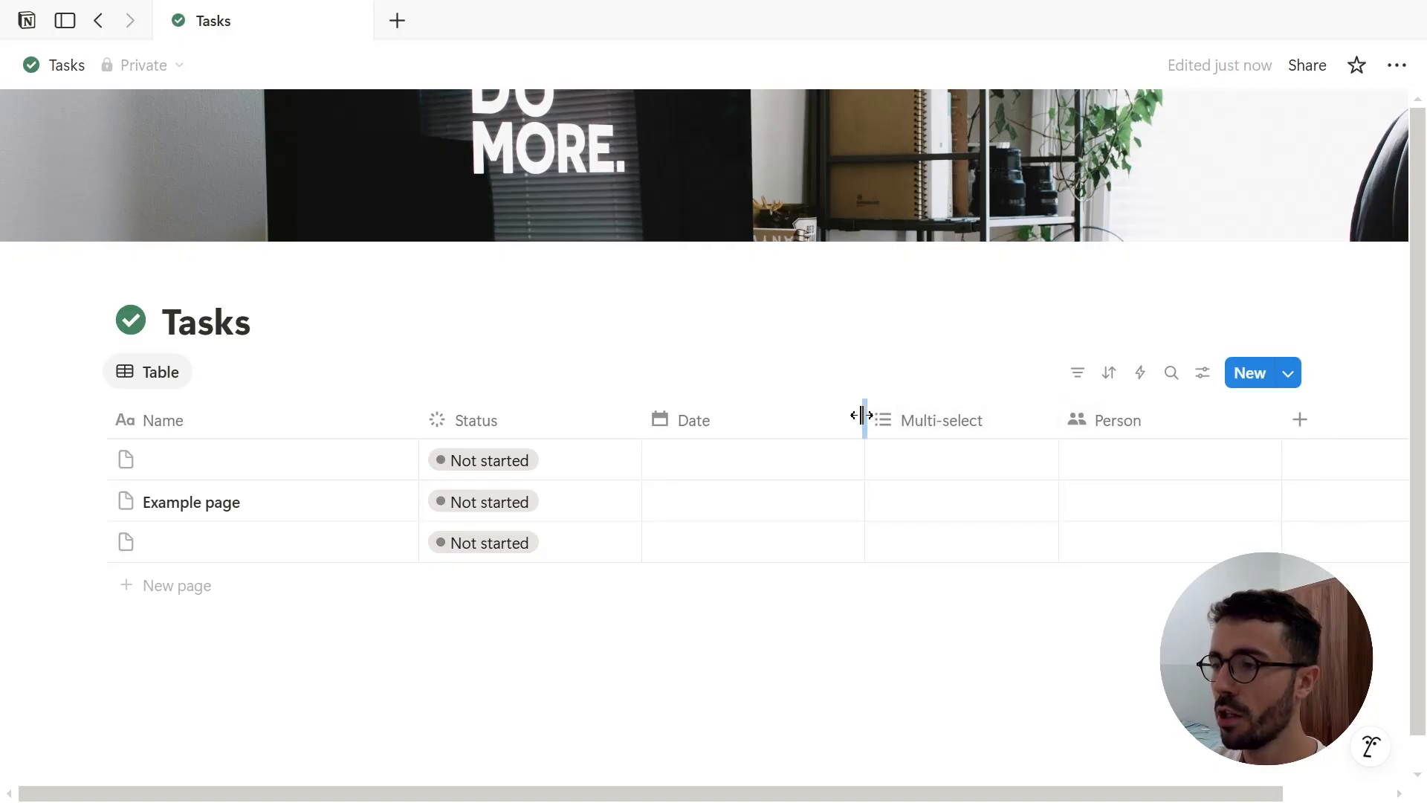
{"action": "left_click_drag", "start_coordinate": [860, 420], "coordinate": [815, 391]}
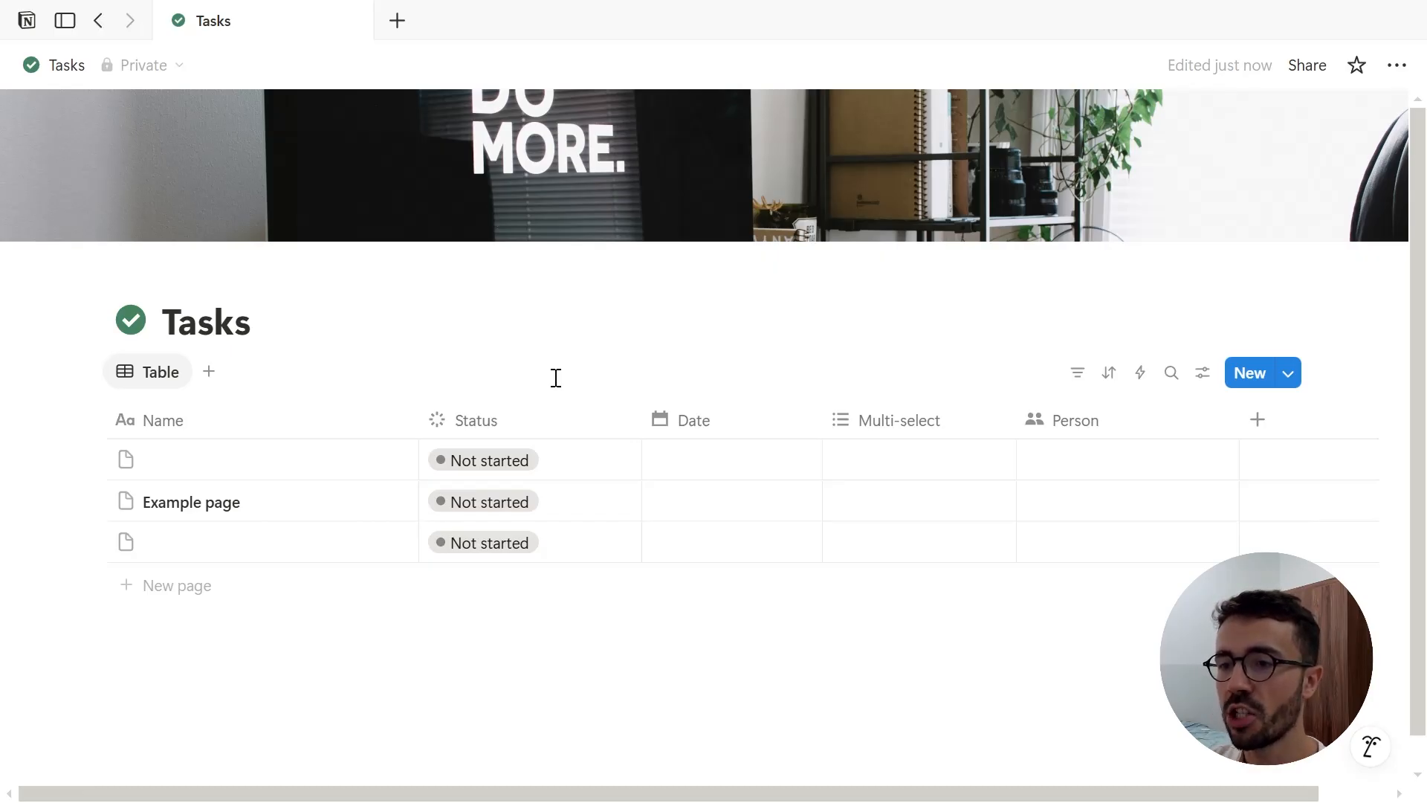
Regroup the Status options by moving Not started into the In progress group, and placing both Not started and In progress under To-do
{"action": "left_click", "coordinate": [557, 427]}
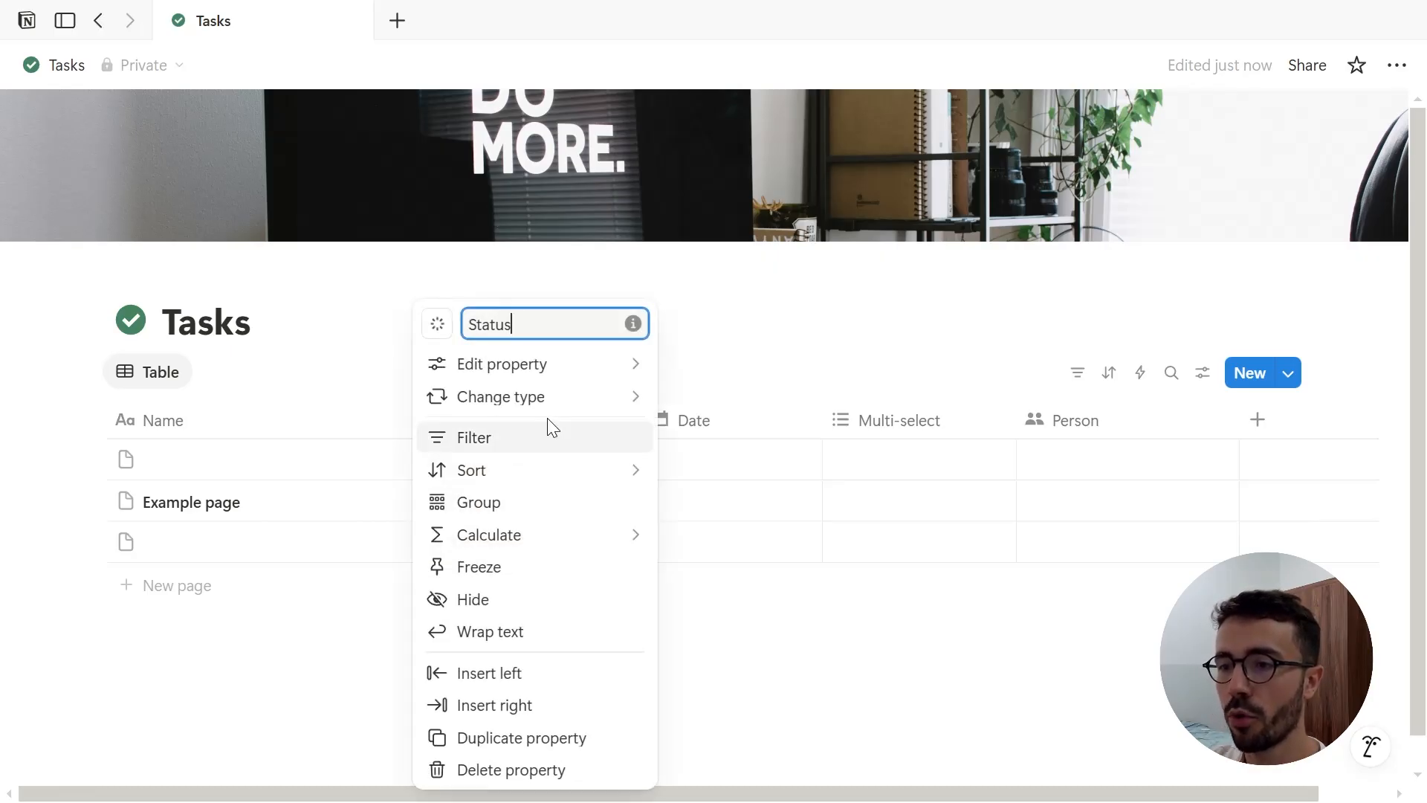
{"action": "left_click", "coordinate": [579, 367]}
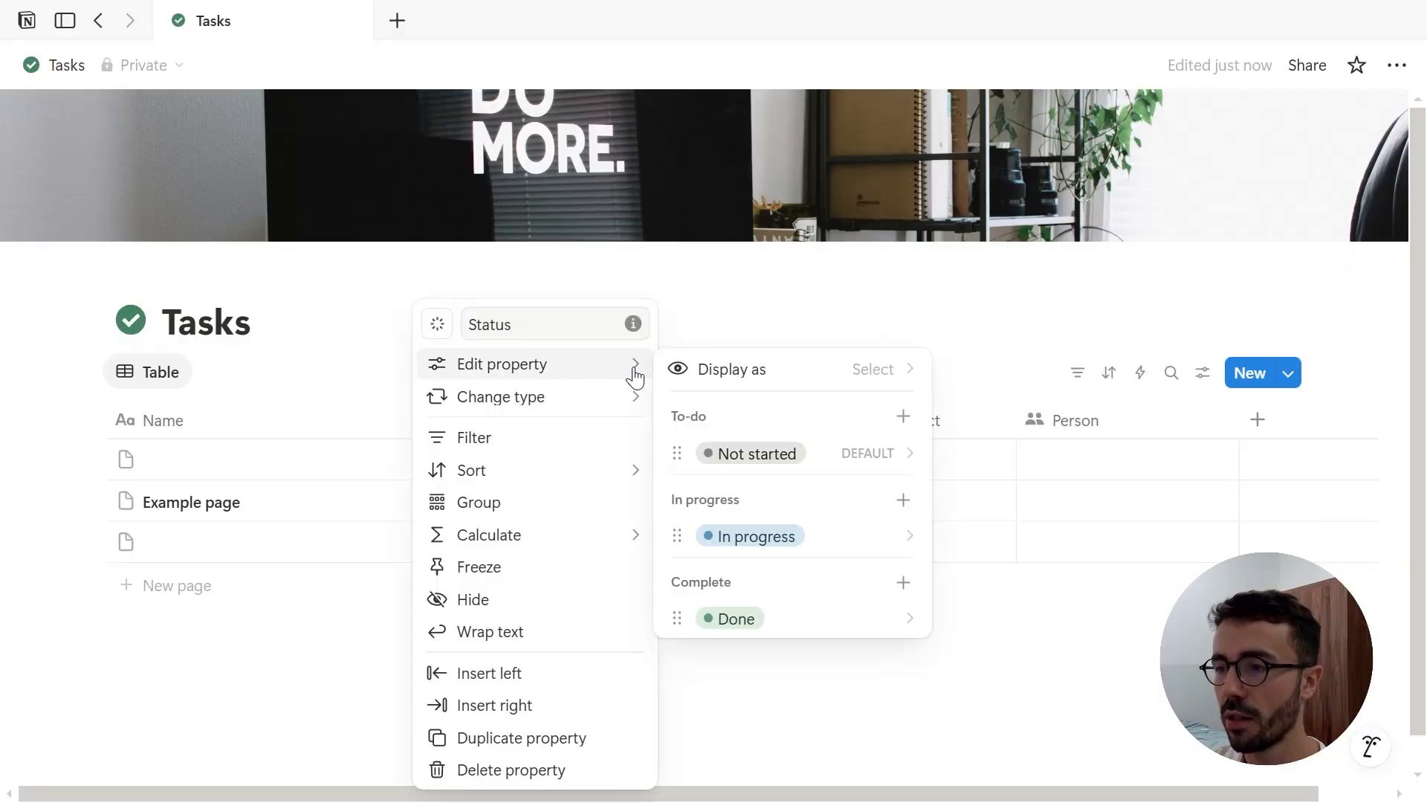
{"action": "left_click", "coordinate": [788, 452]}
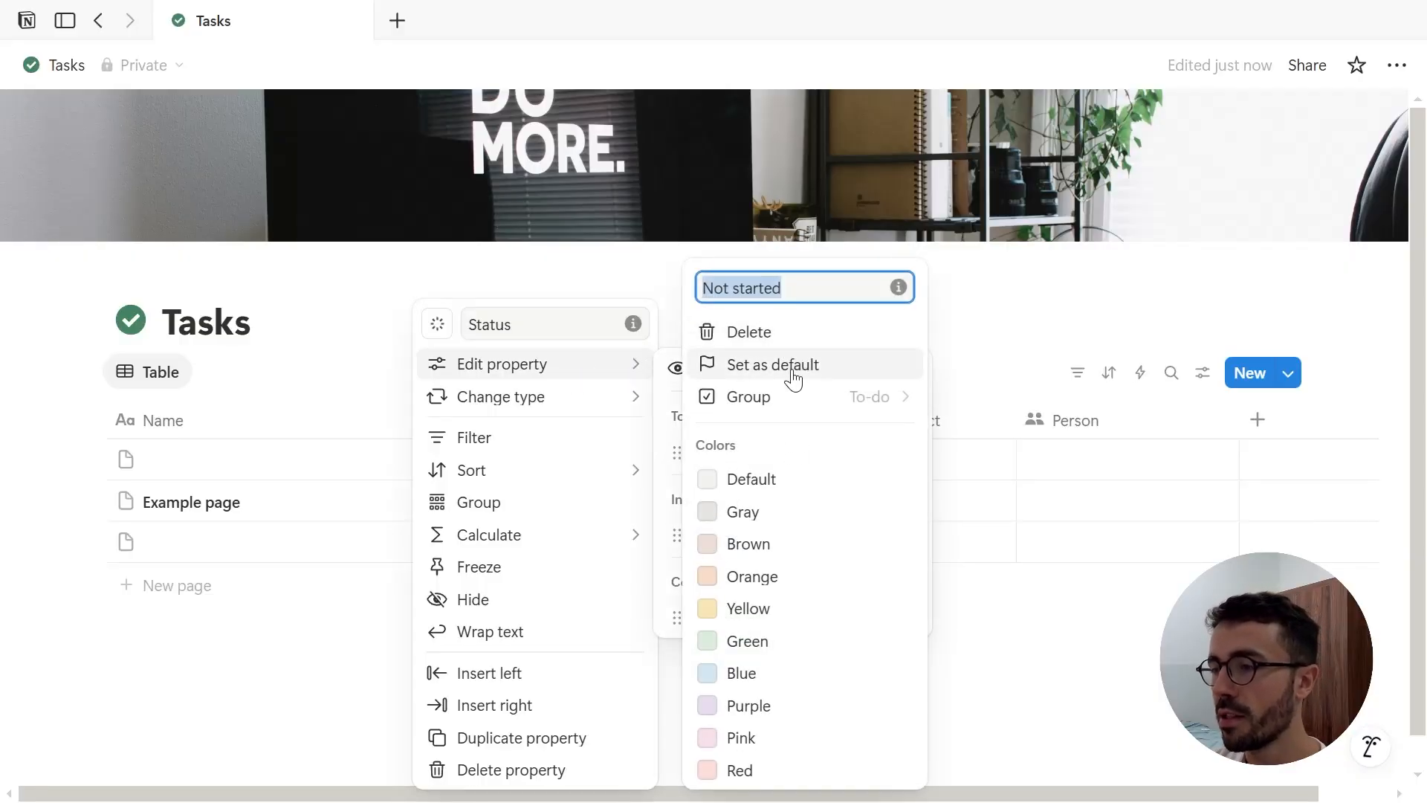
{"action": "left_click", "coordinate": [774, 404]}
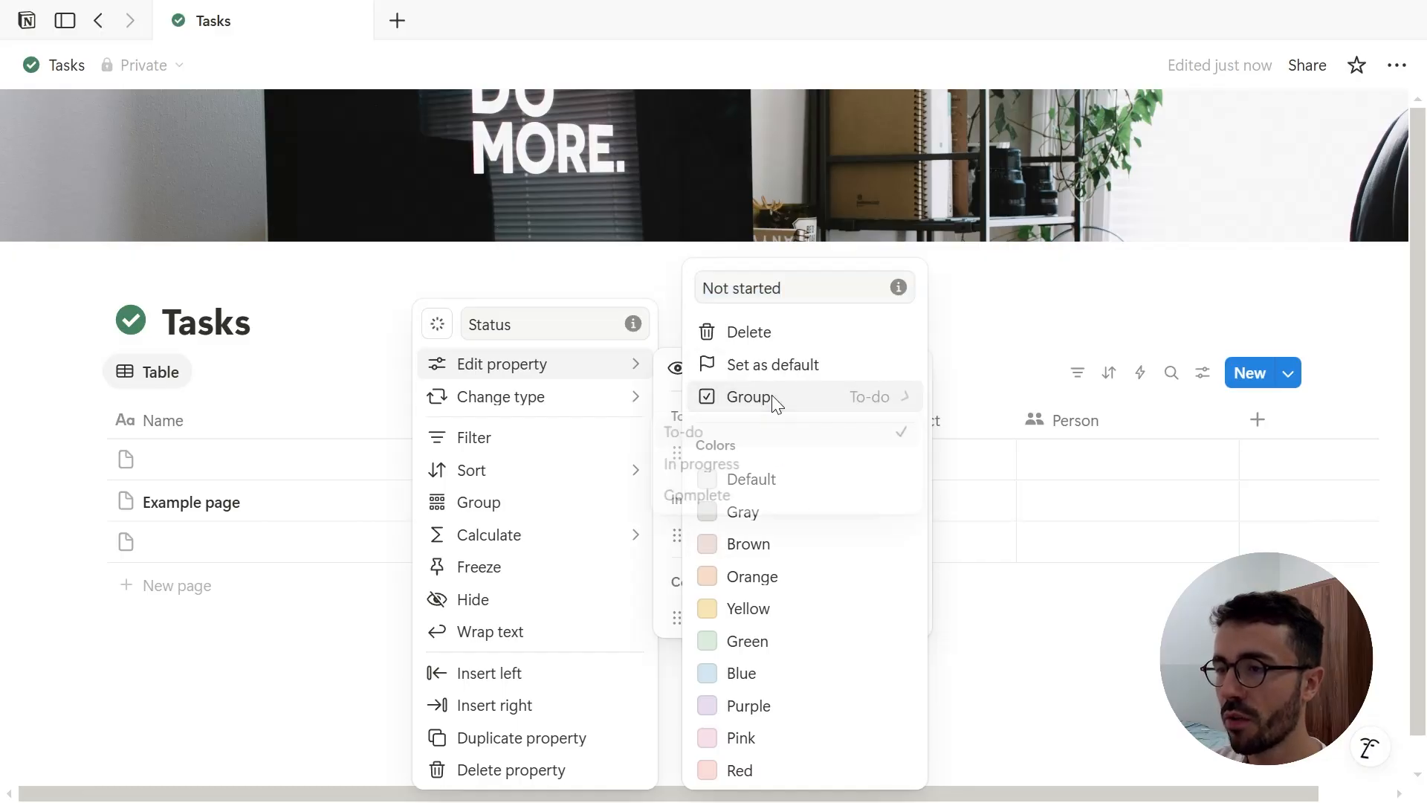
{"action": "left_click", "coordinate": [757, 465]}
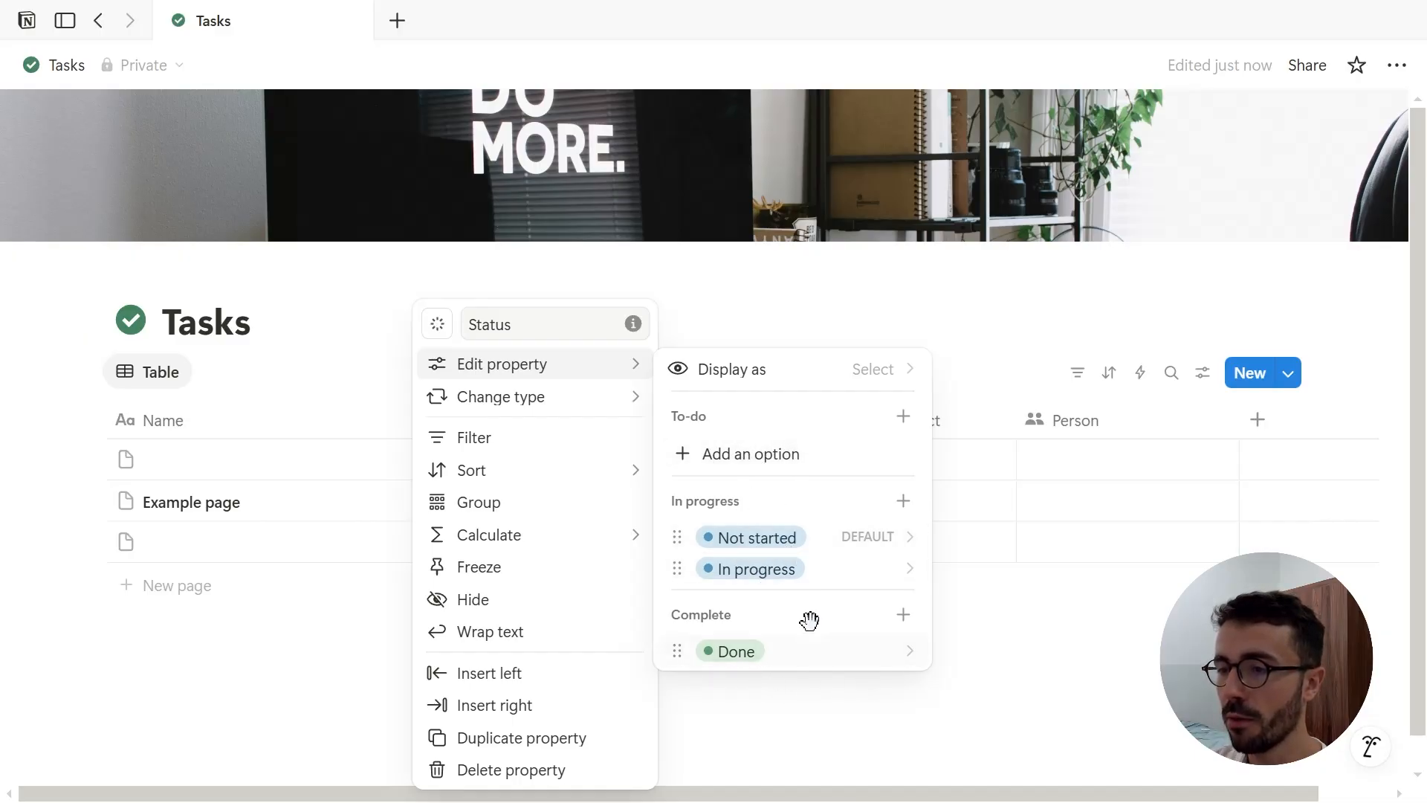
{"action": "left_click_drag", "start_coordinate": [781, 537], "coordinate": [779, 494]}
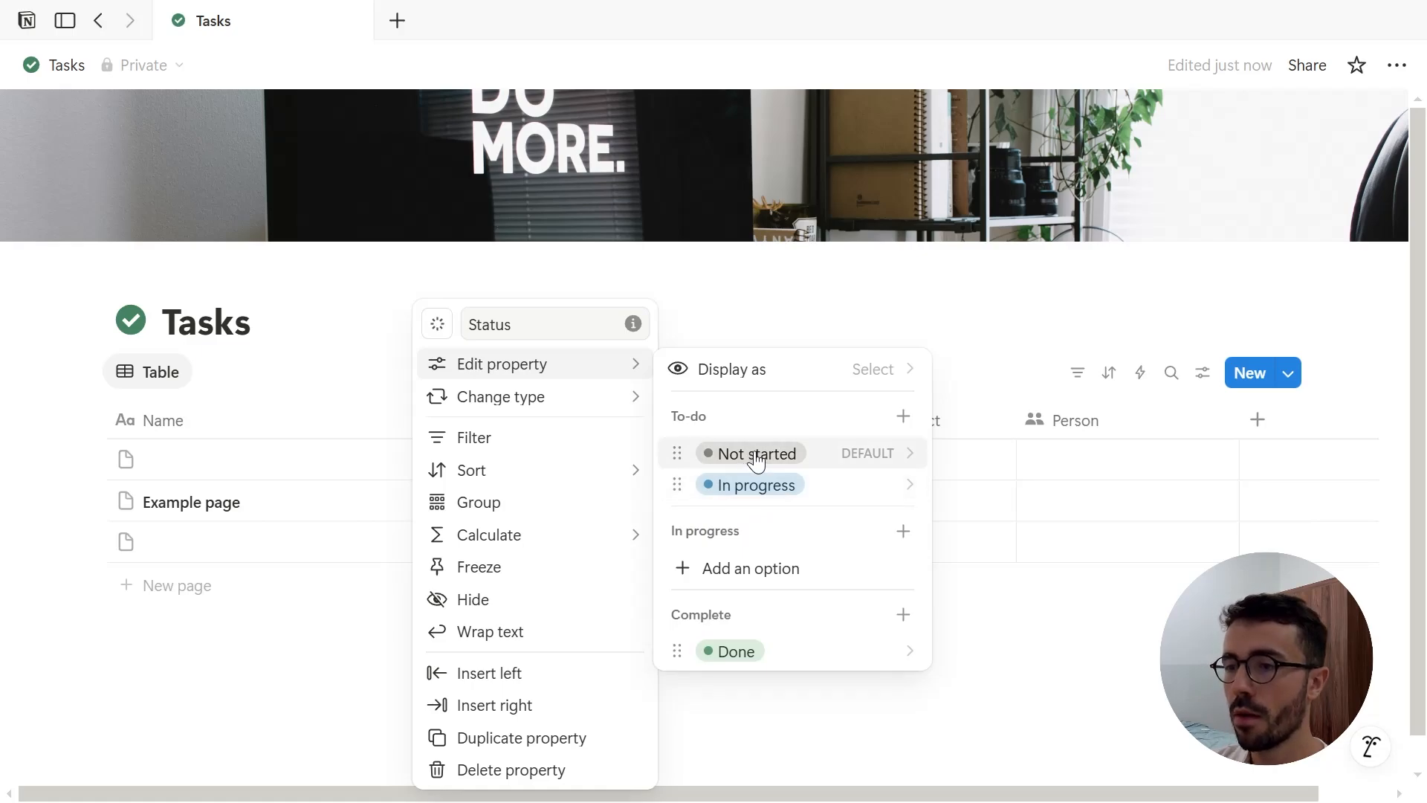
Display the Status property as a Checkbox and close its settings
{"action": "left_click", "coordinate": [762, 371]}
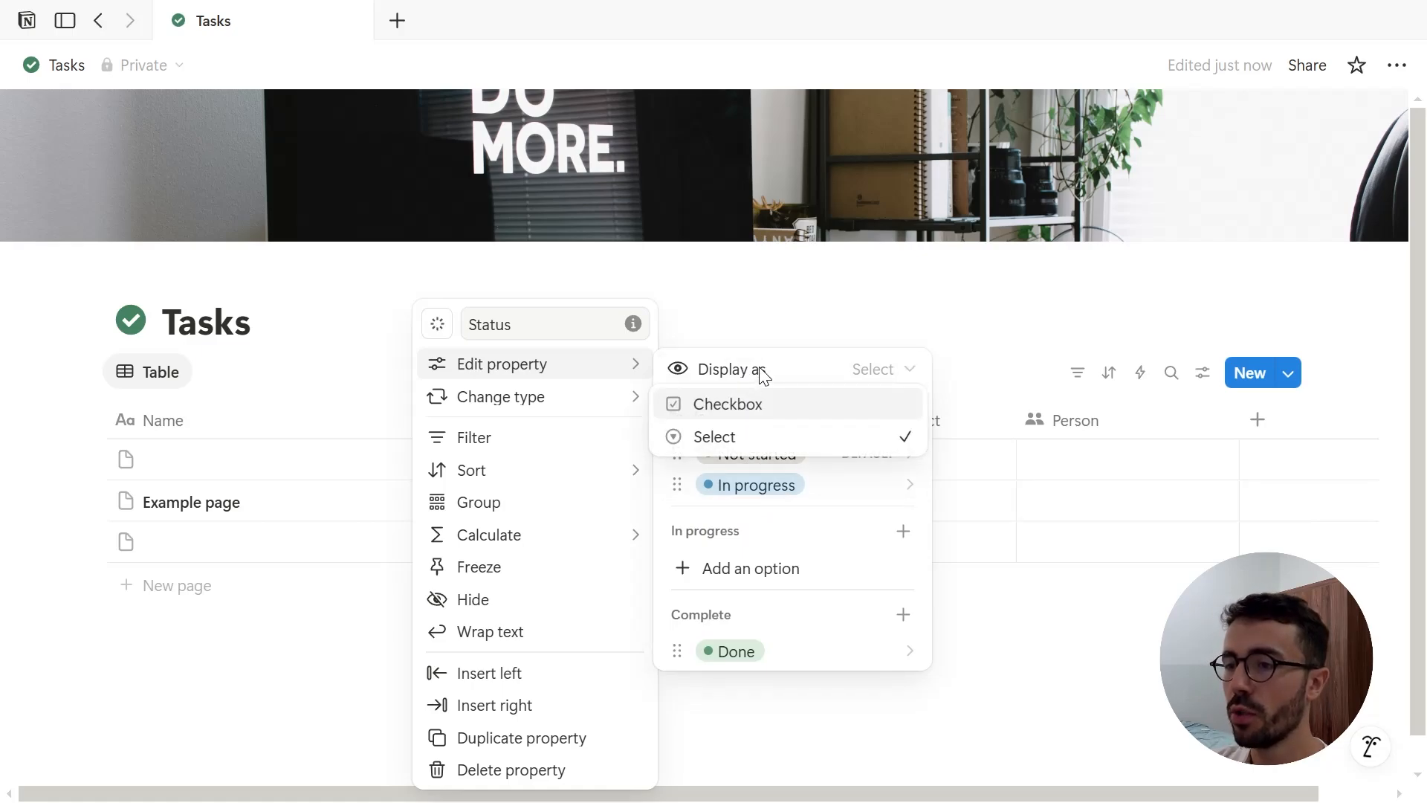
{"action": "left_click", "coordinate": [784, 417]}
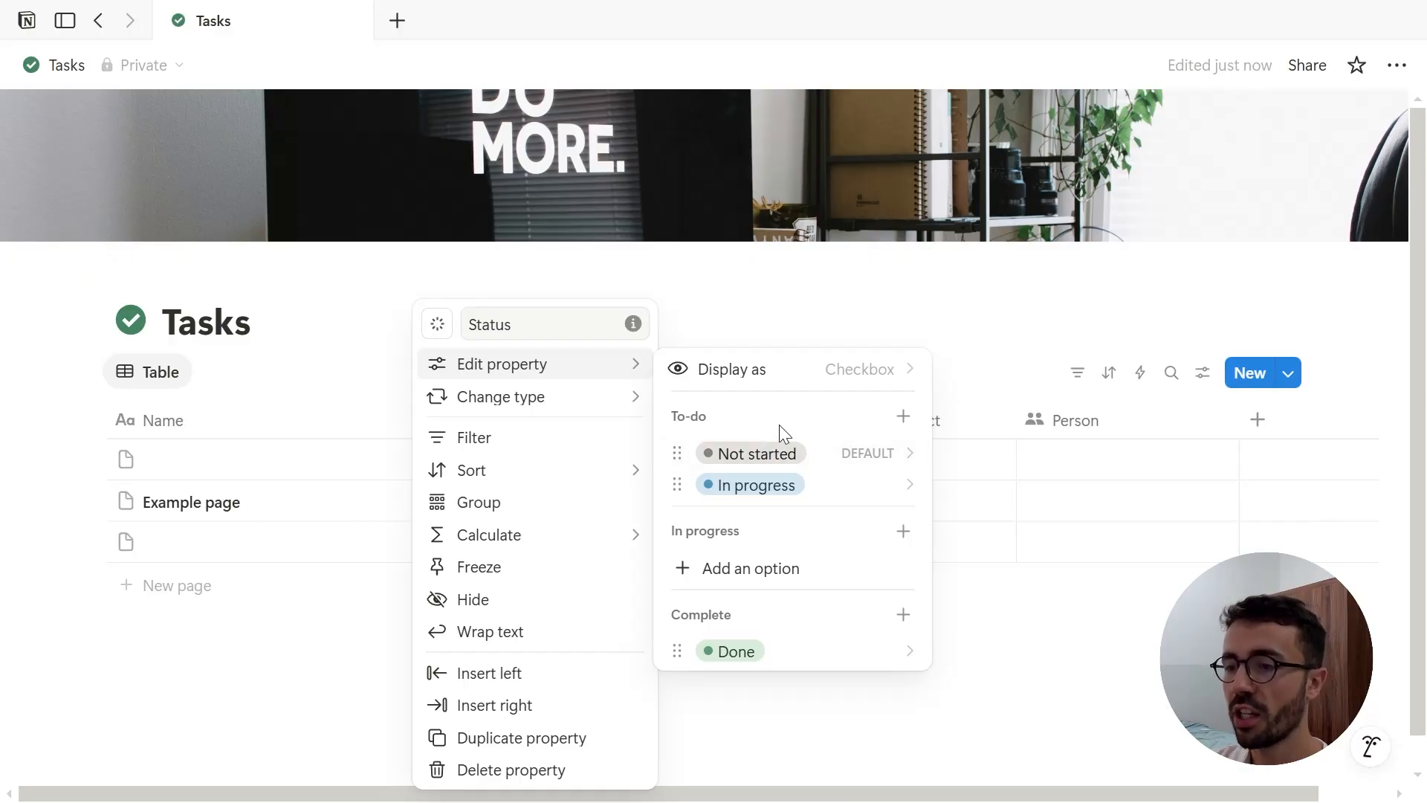
{"action": "key", "text": "Escape"}
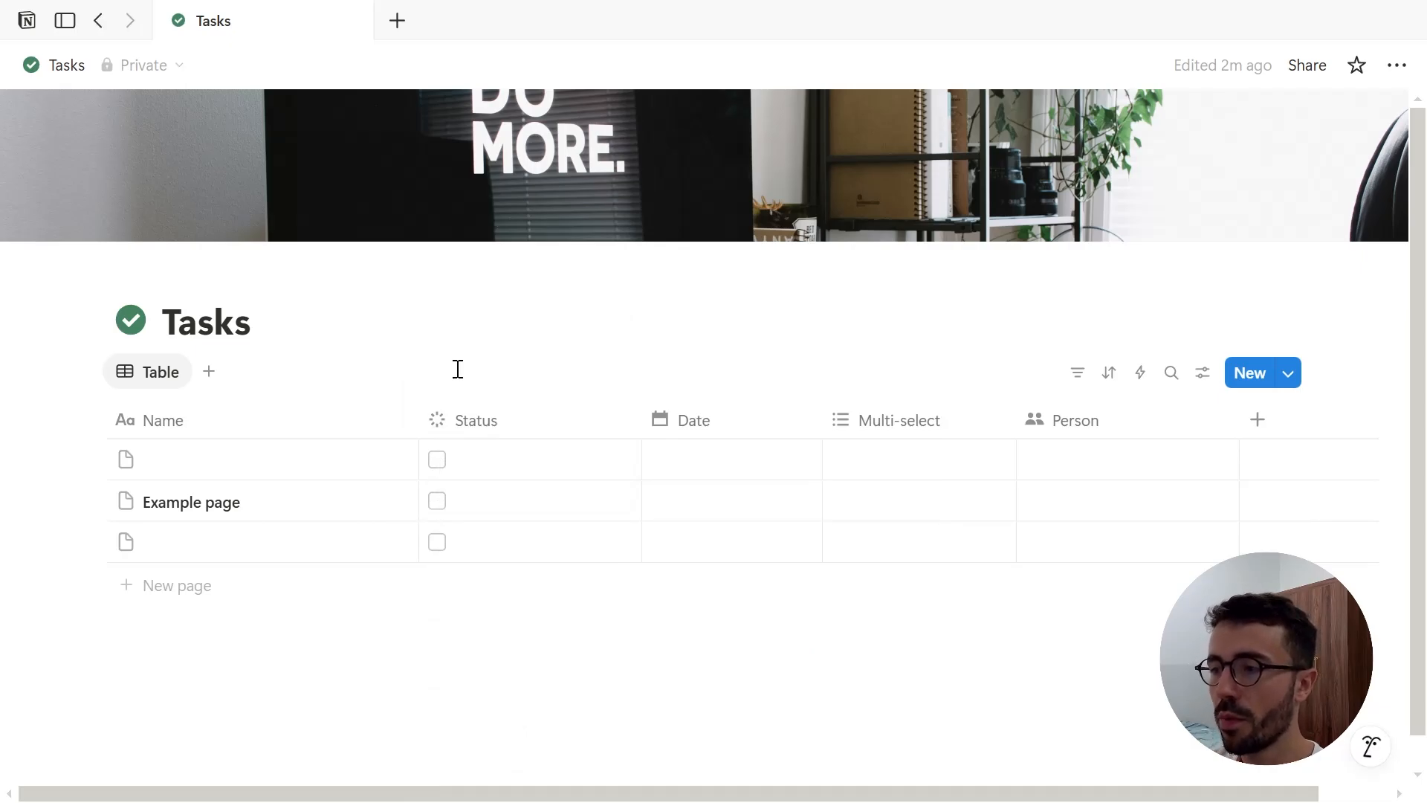
Add a purple Waiting option under To-do and a red Abandoned option under Complete in Status, and return In progress to its own group
{"action": "left_click", "coordinate": [468, 418]}
{"action": "mouse_move", "coordinate": [521, 363]}
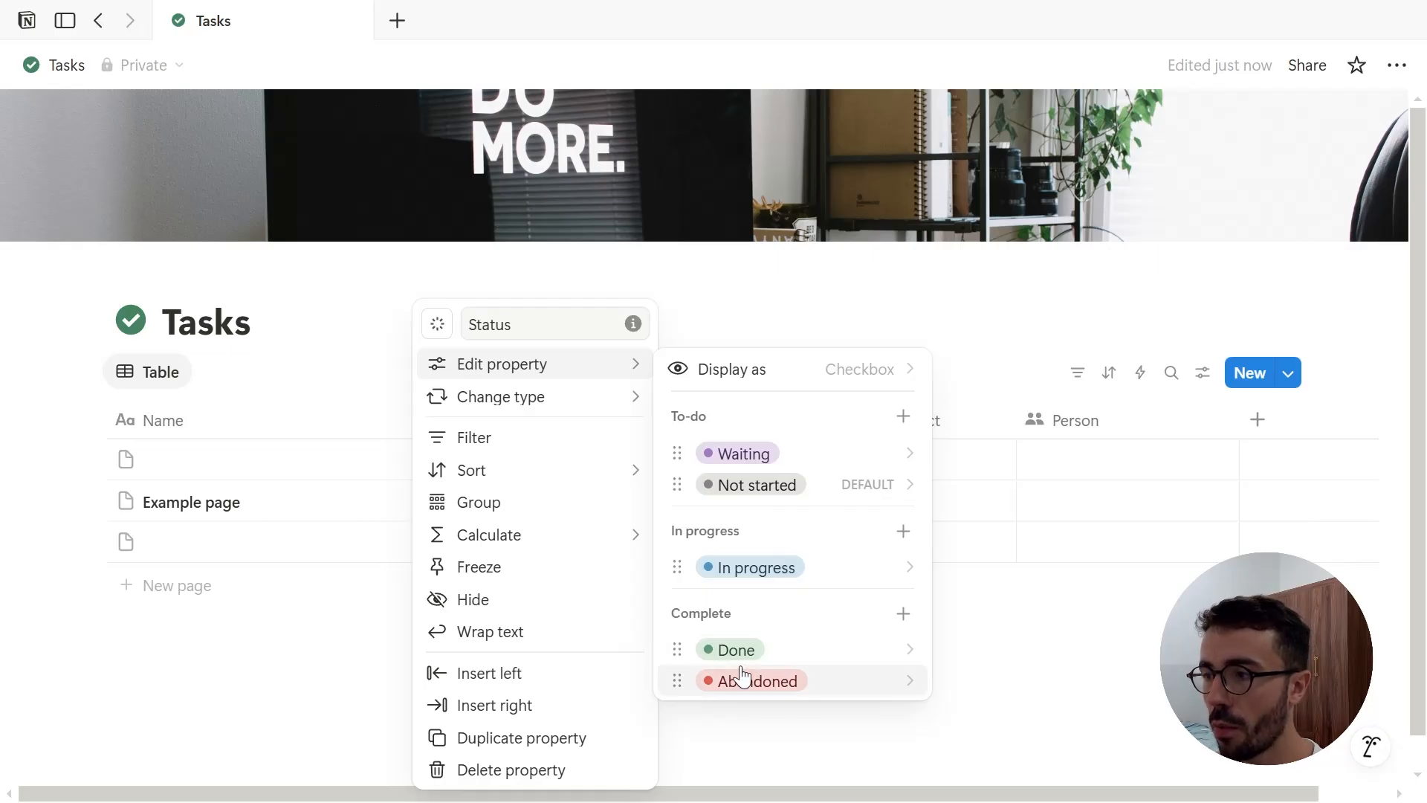
{"action": "left_click", "coordinate": [715, 275]}
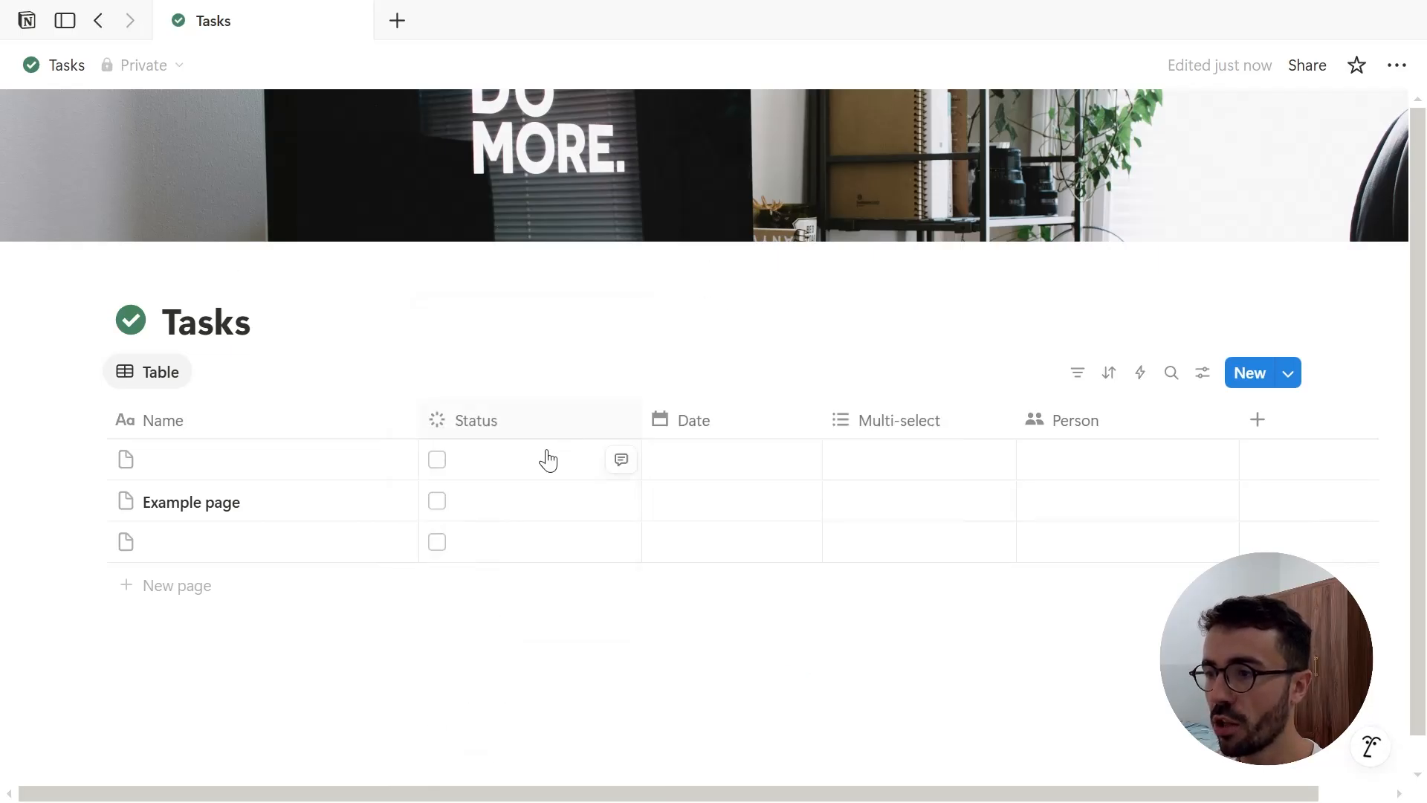
Tick the Example page's Status checkbox, open the page to view its status, untick the checkbox and close the page
{"action": "left_click", "coordinate": [439, 502]}
{"action": "left_click", "coordinate": [386, 512]}
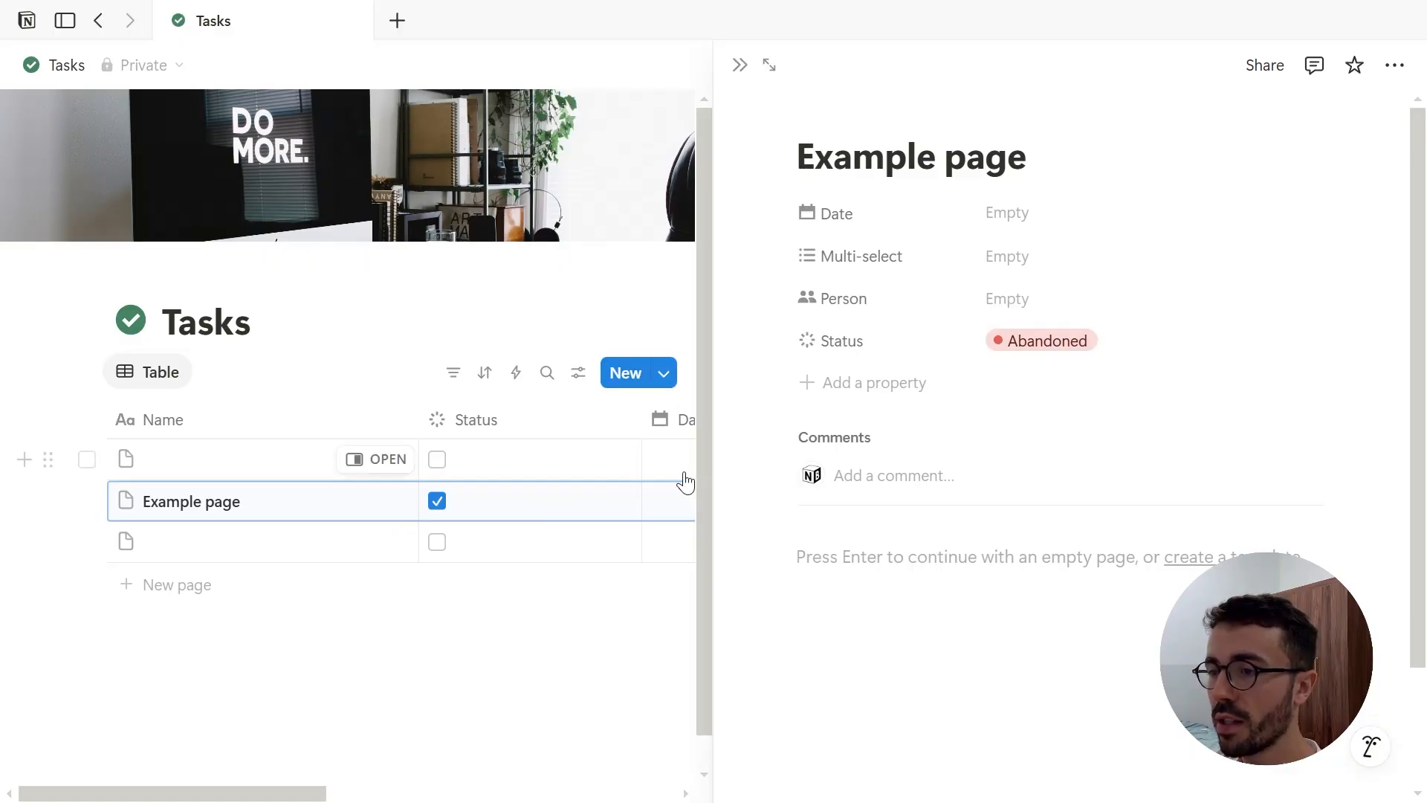
{"action": "left_click", "coordinate": [546, 510]}
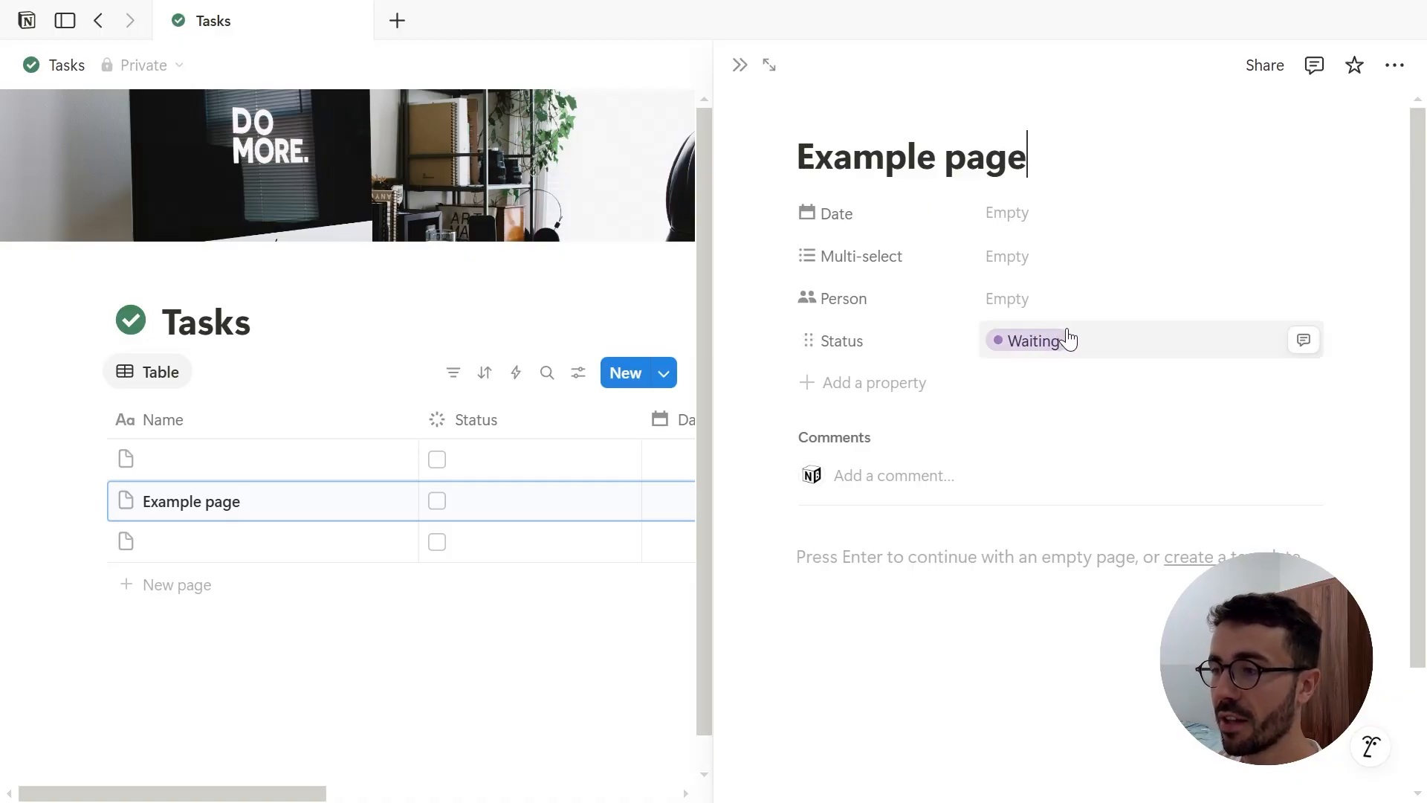
{"action": "key", "text": "Escape"}
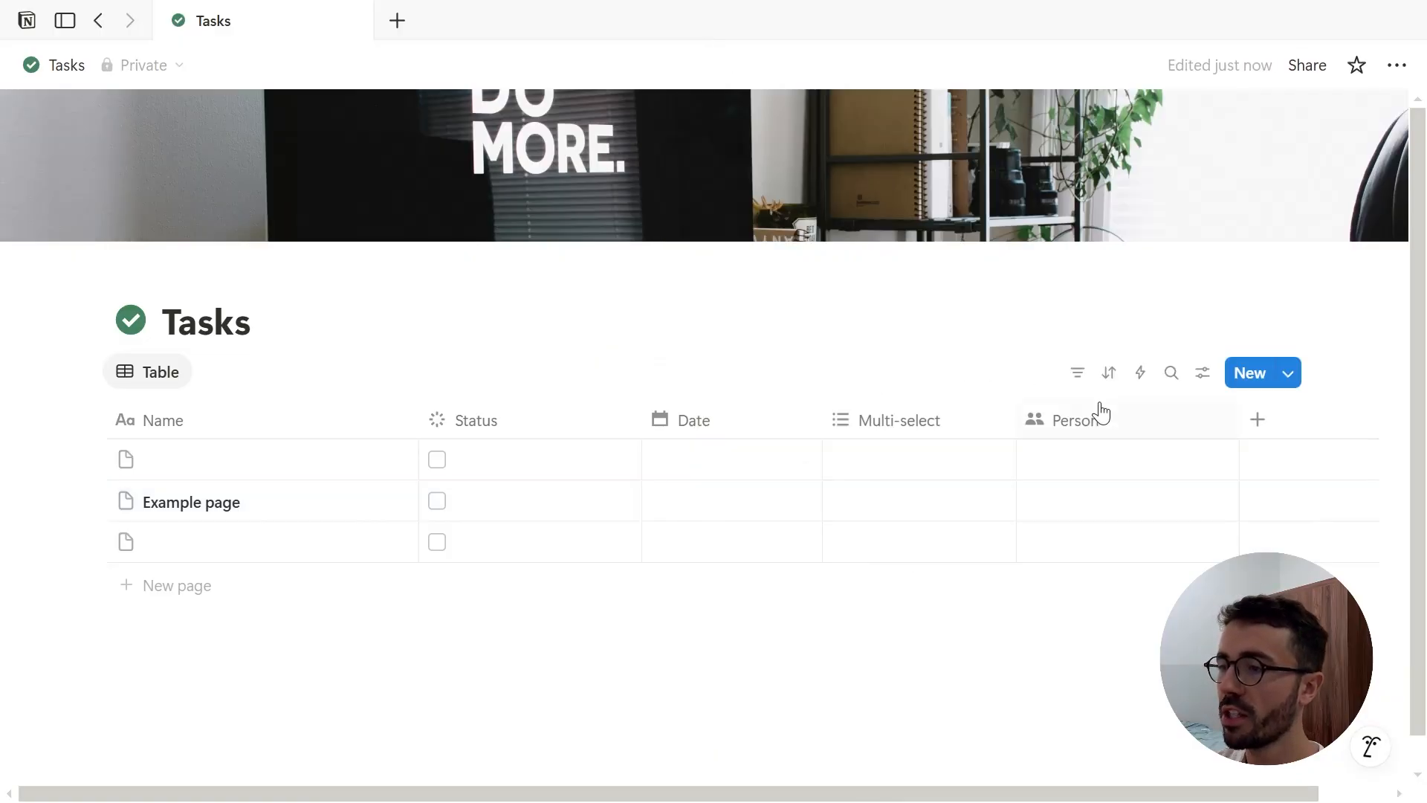
Move the Person column between Status and Date, and check its available Limit and Default settings without changing them
{"action": "left_click_drag", "start_coordinate": [876, 423], "coordinate": [768, 427]}
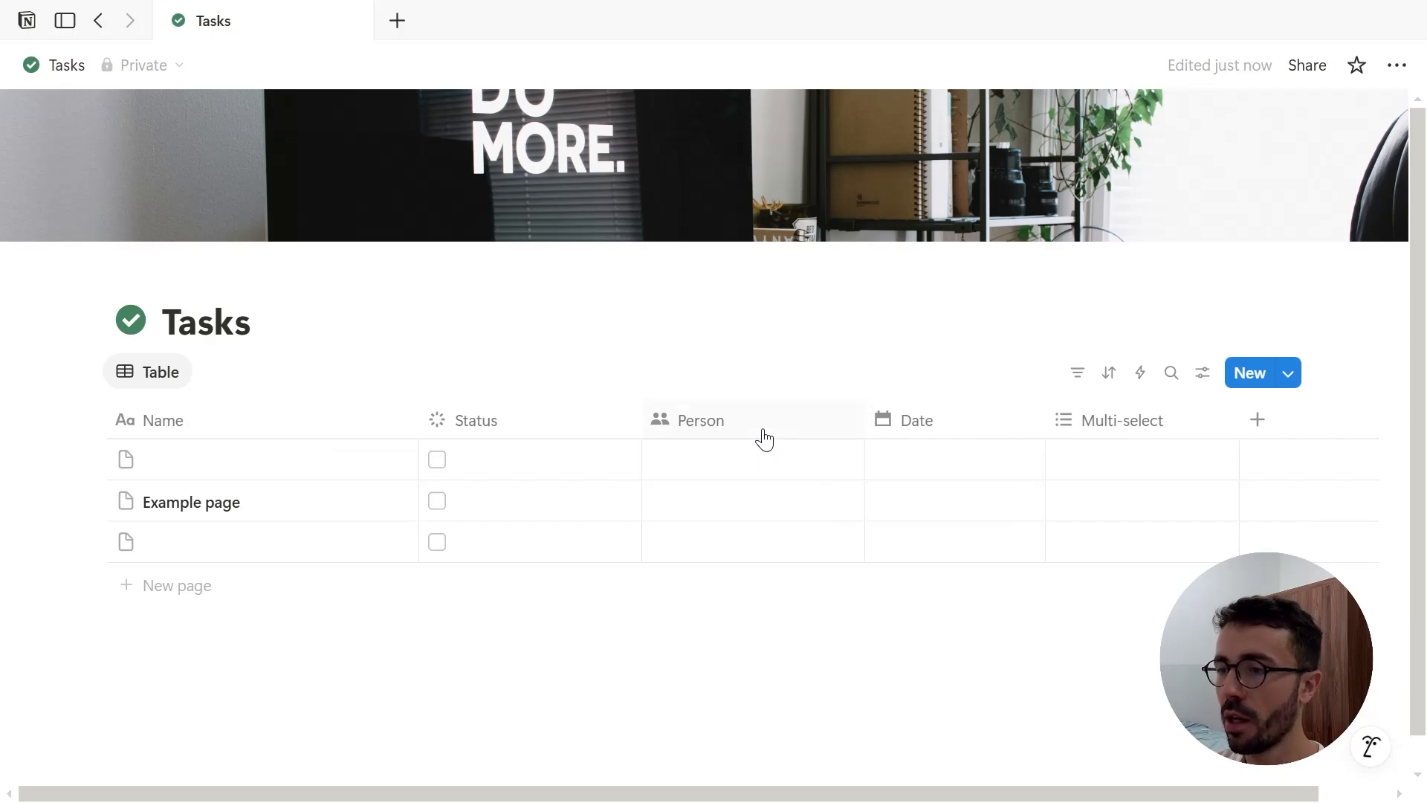
{"action": "left_click", "coordinate": [761, 430]}
{"action": "left_click", "coordinate": [771, 375]}
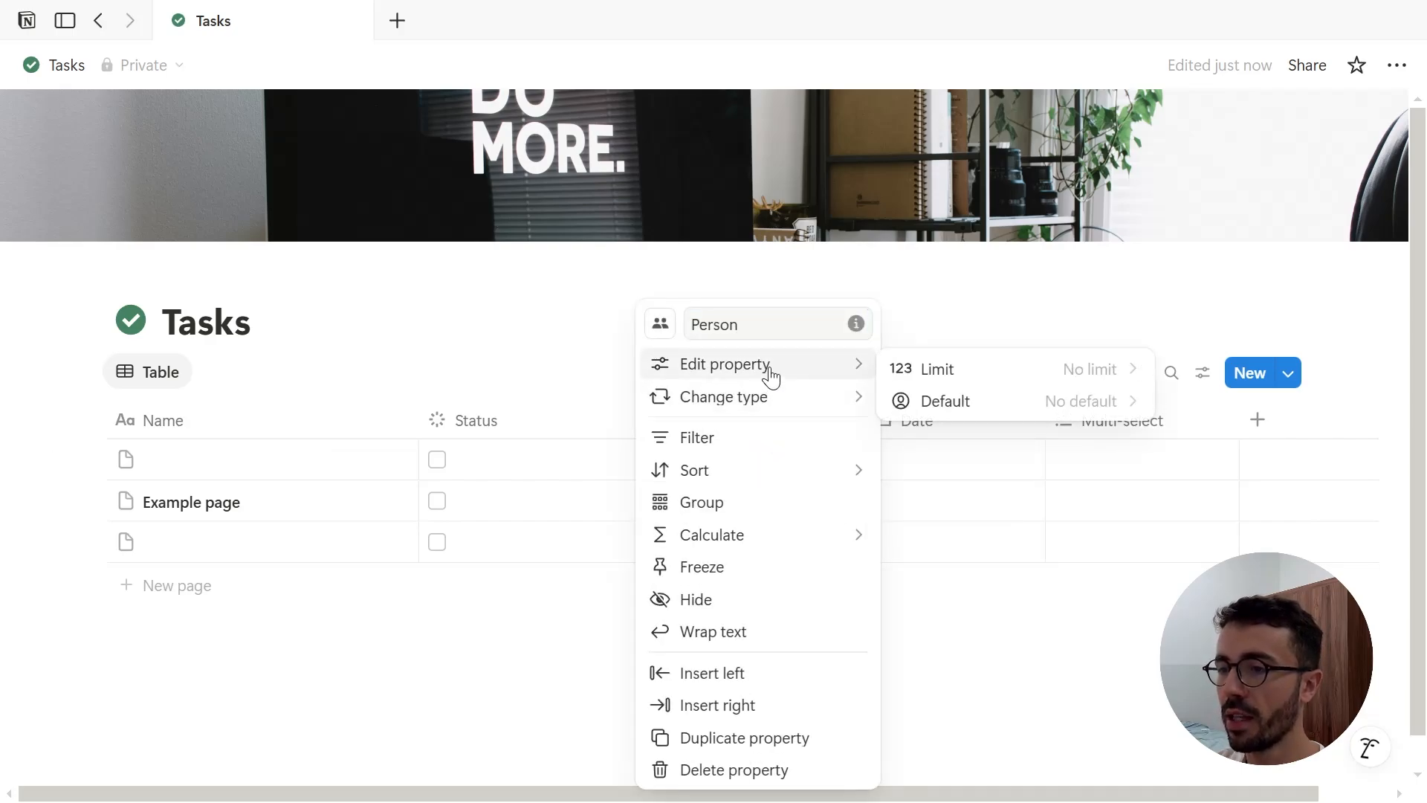
{"action": "left_click", "coordinate": [949, 368]}
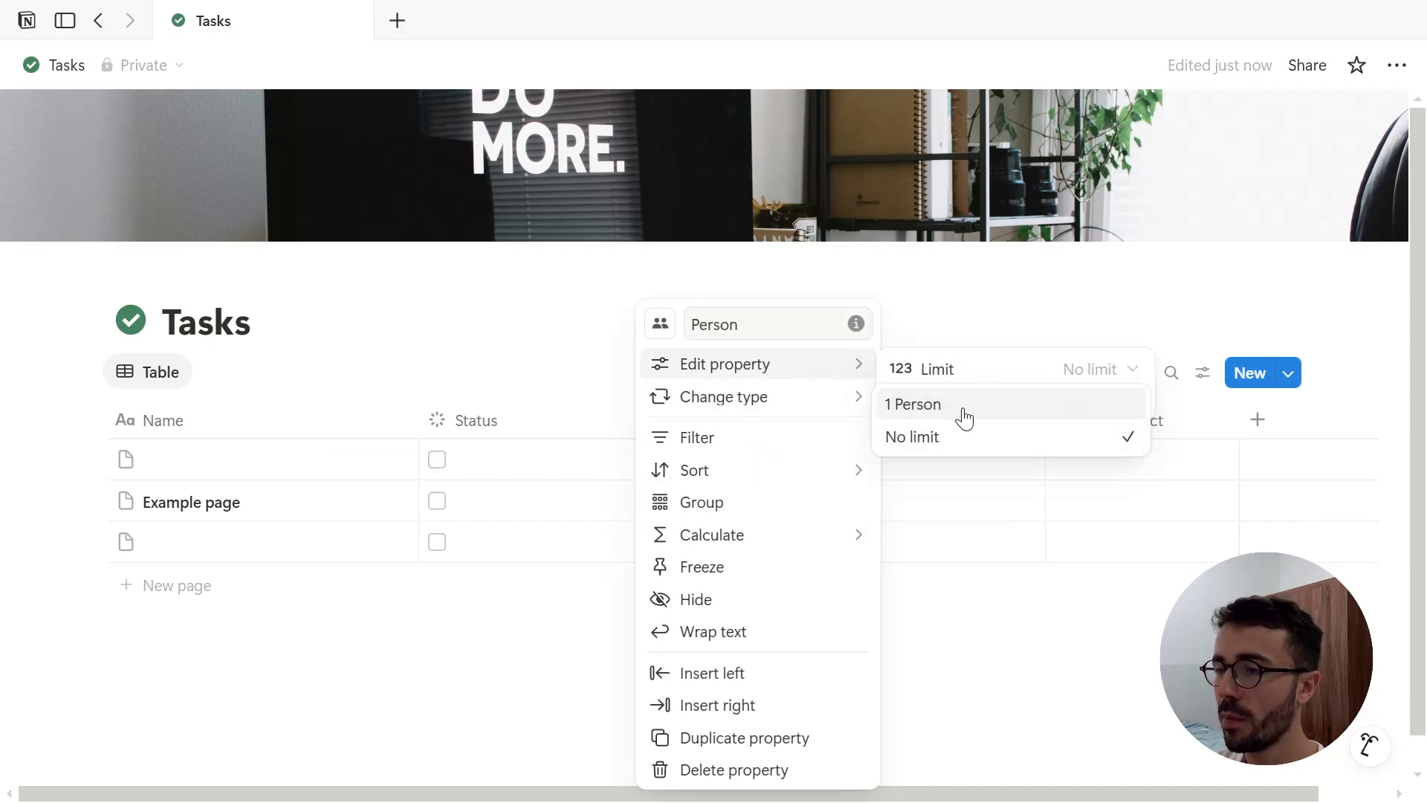
{"action": "left_click", "coordinate": [978, 371]}
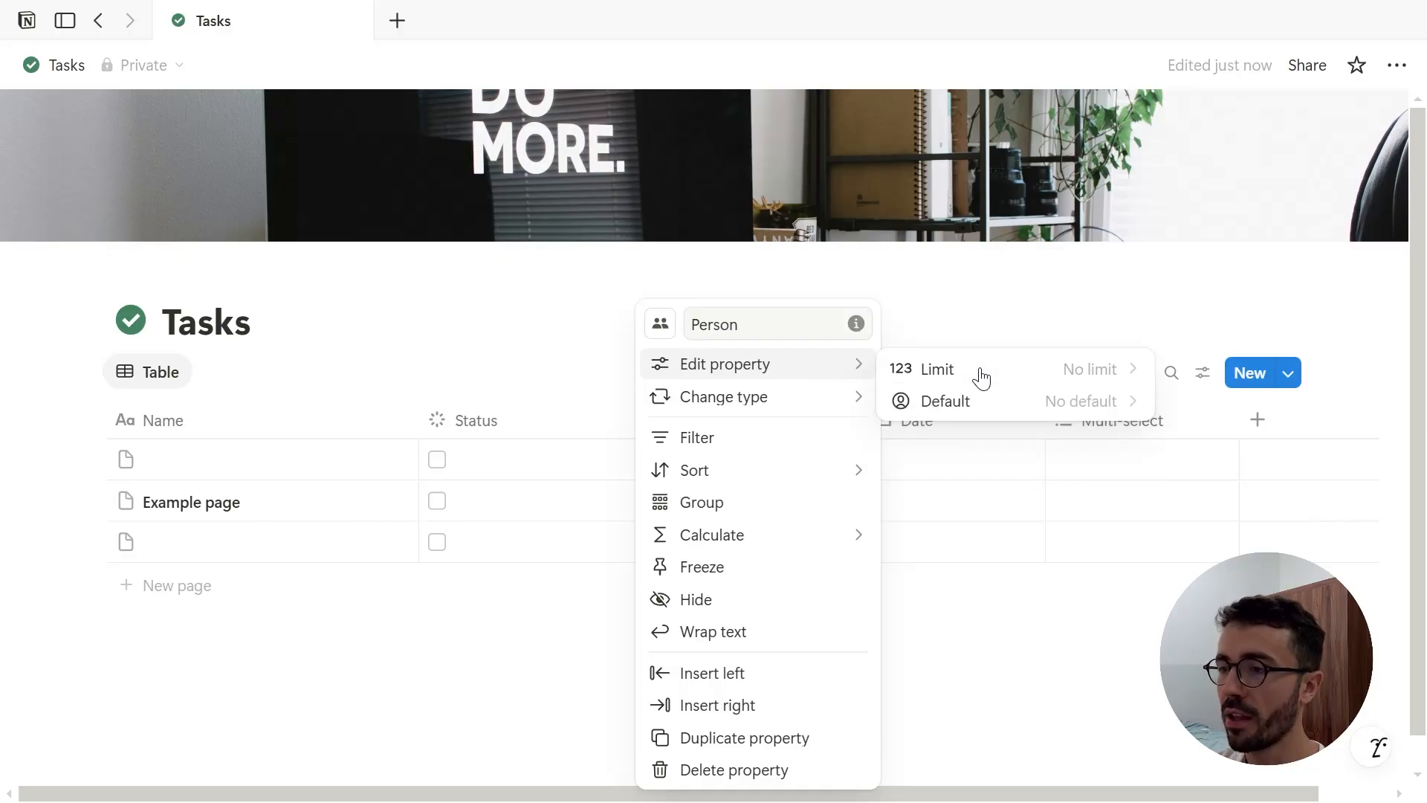
{"action": "left_click", "coordinate": [994, 400]}
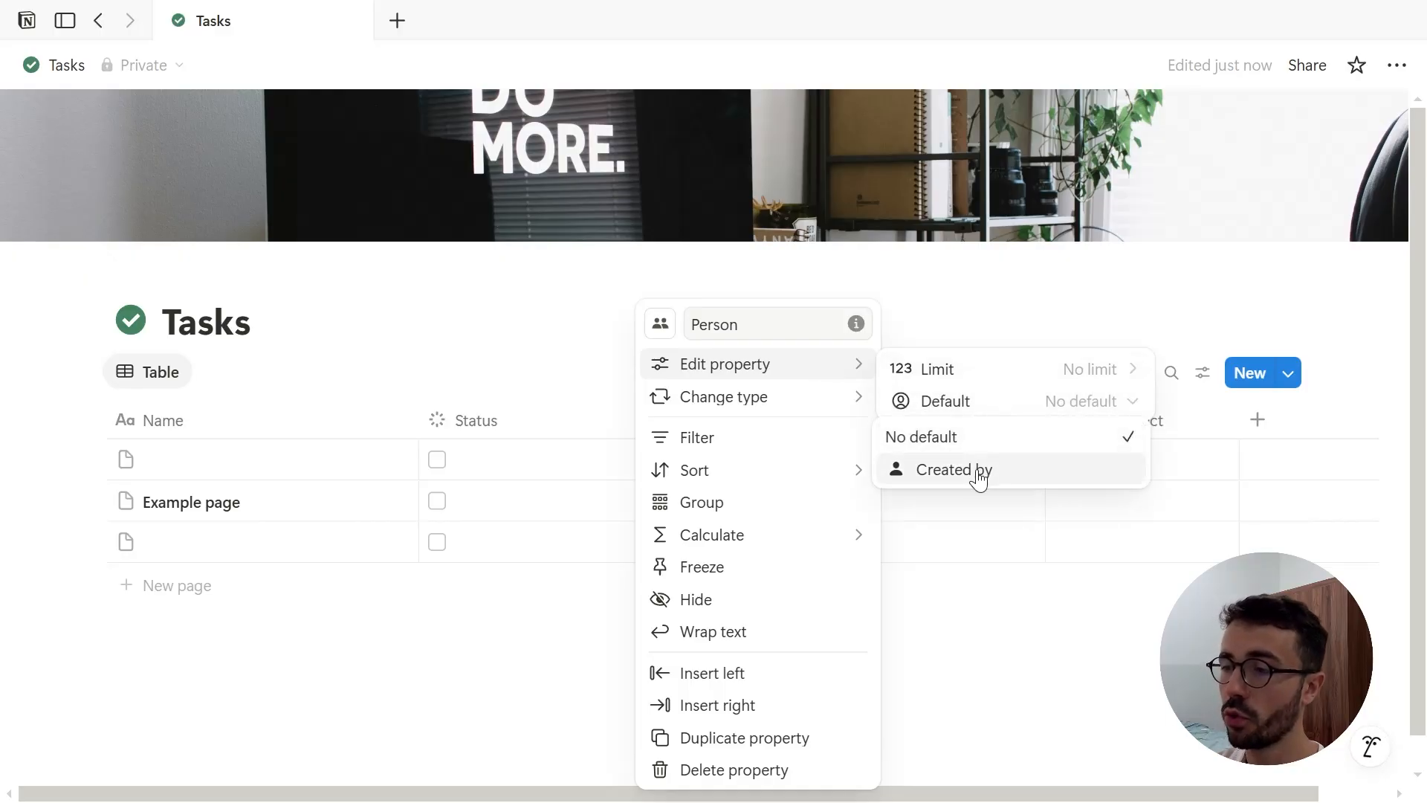
{"action": "left_click", "coordinate": [968, 417]}
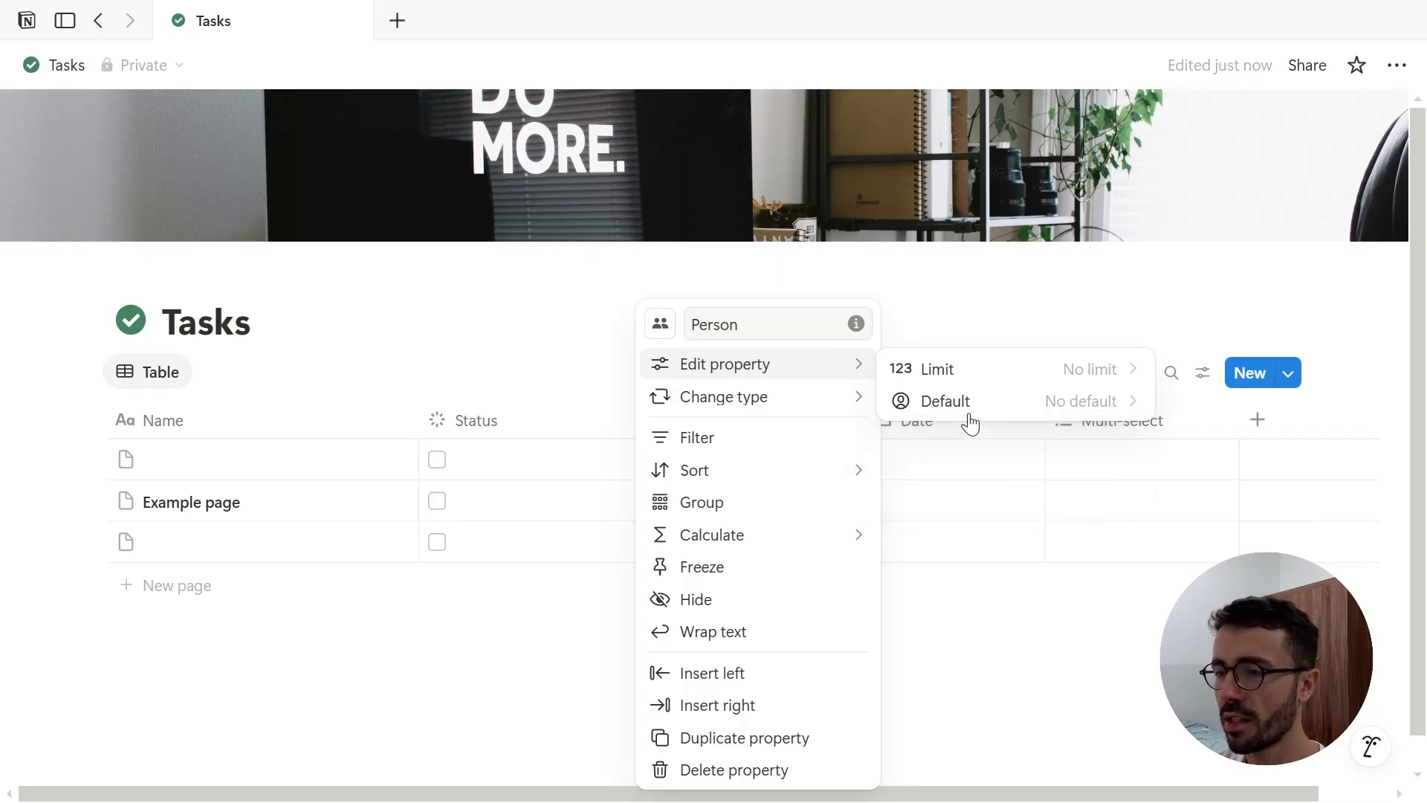
{"action": "left_click", "coordinate": [957, 344]}
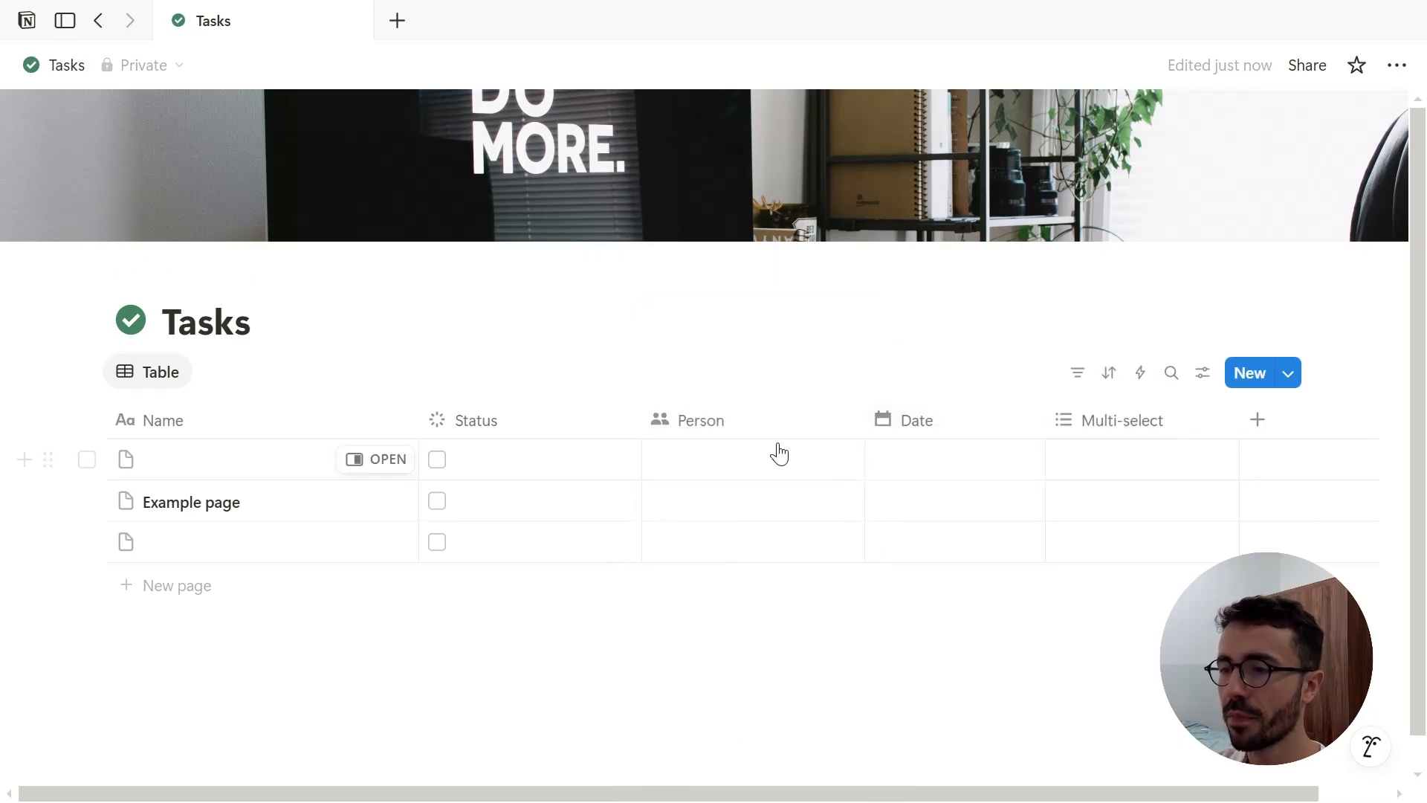
Assign Notionbase as the person for the first page in the table
{"action": "left_click", "coordinate": [770, 466]}
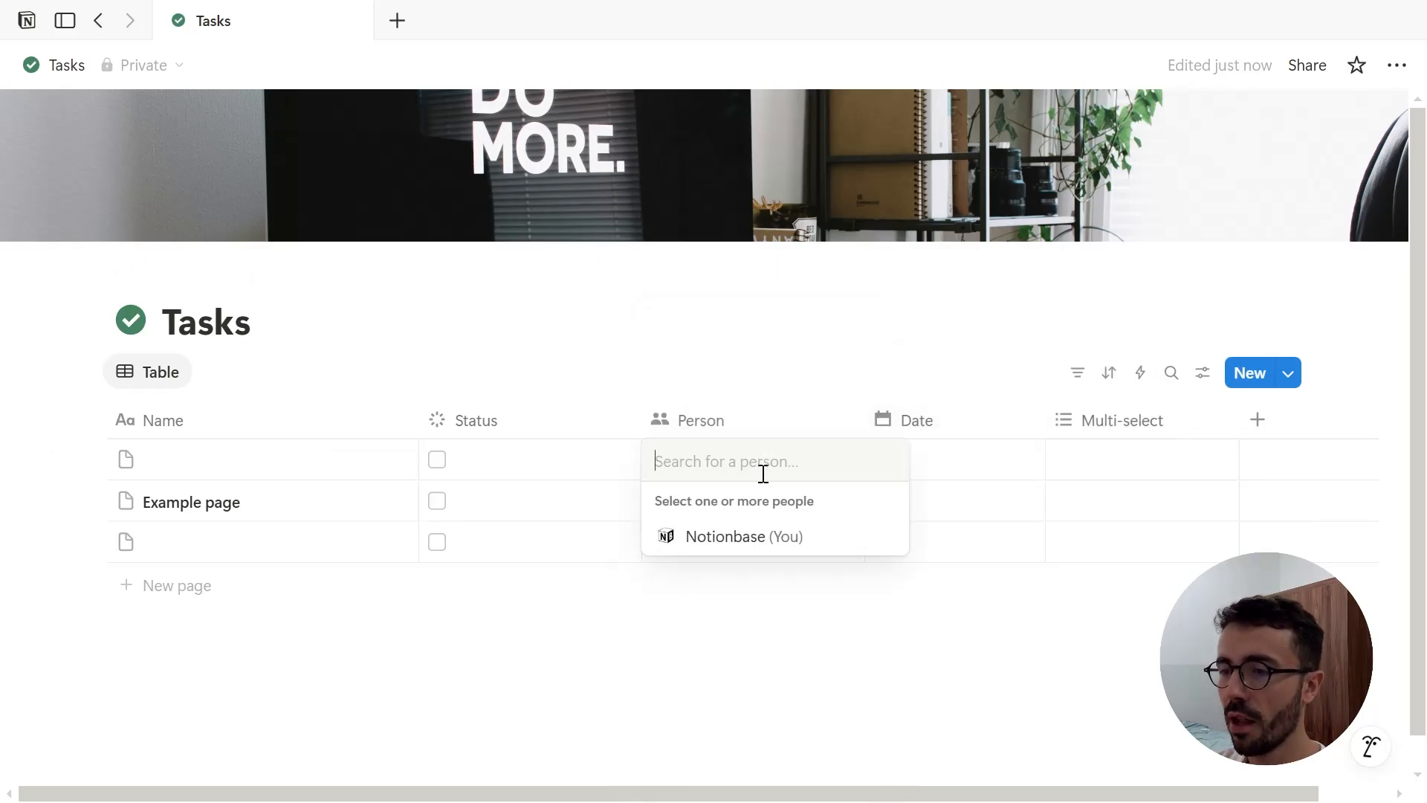
{"action": "left_click", "coordinate": [773, 541]}
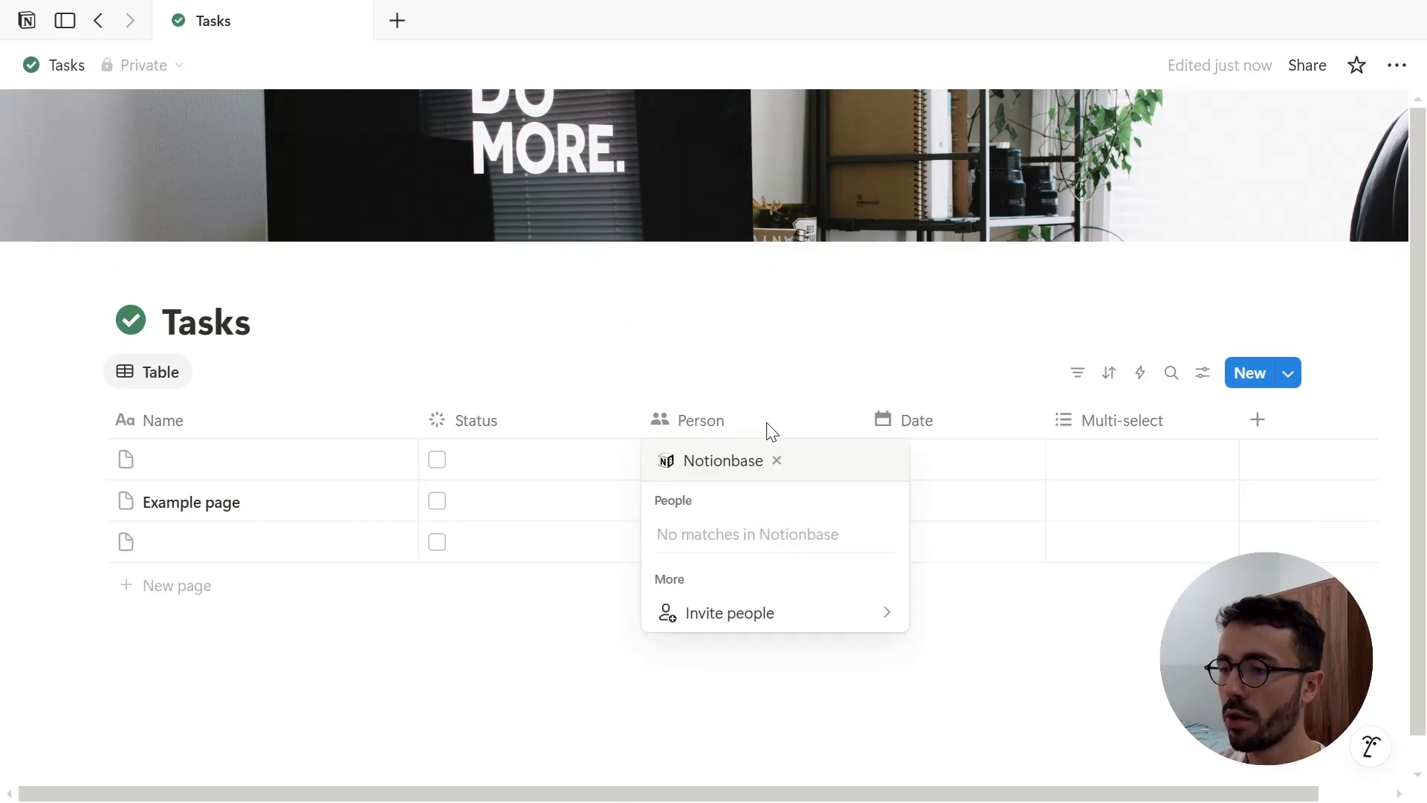
{"action": "left_click", "coordinate": [803, 391]}
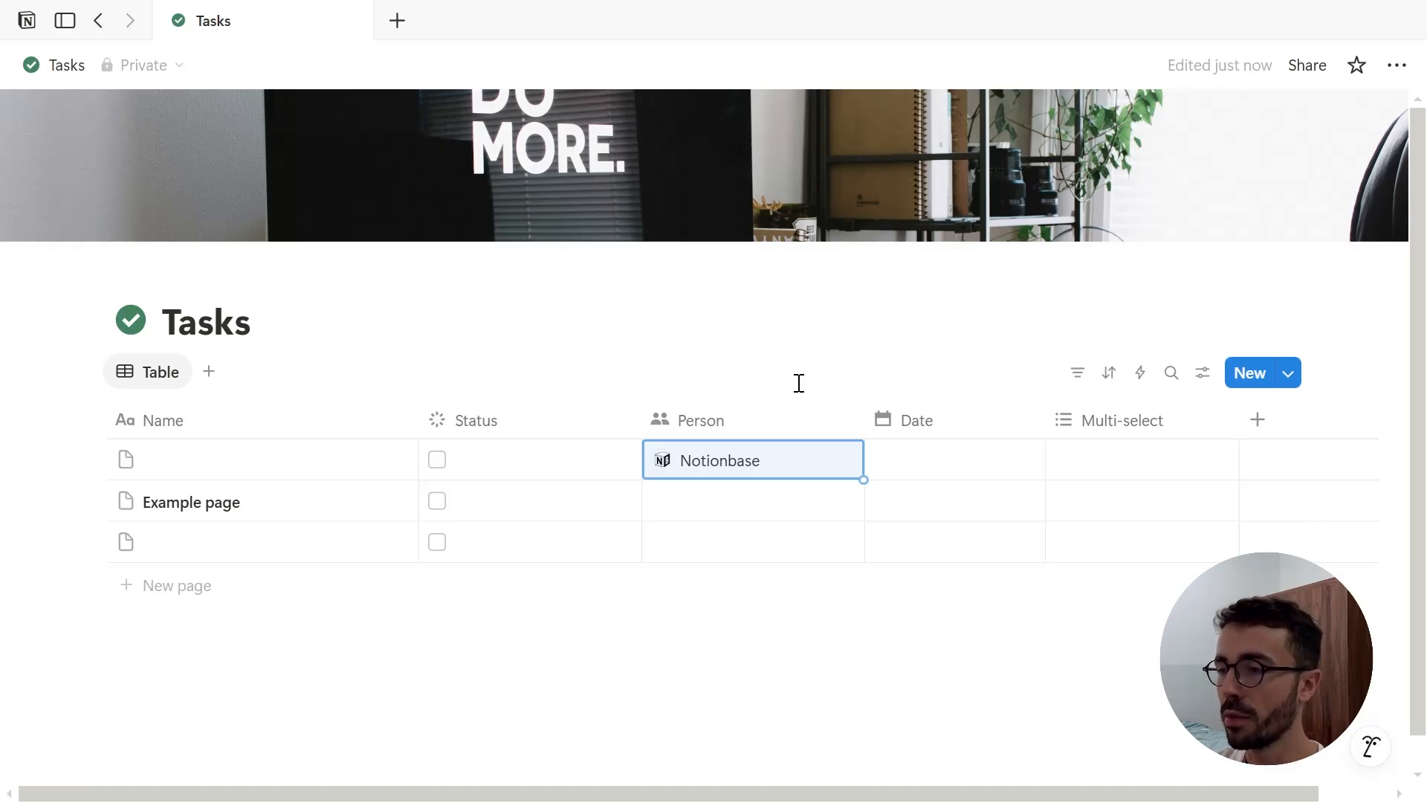
Set the first page's date to Jun 11, 2025, with an end date and time included
{"action": "left_click", "coordinate": [925, 461]}
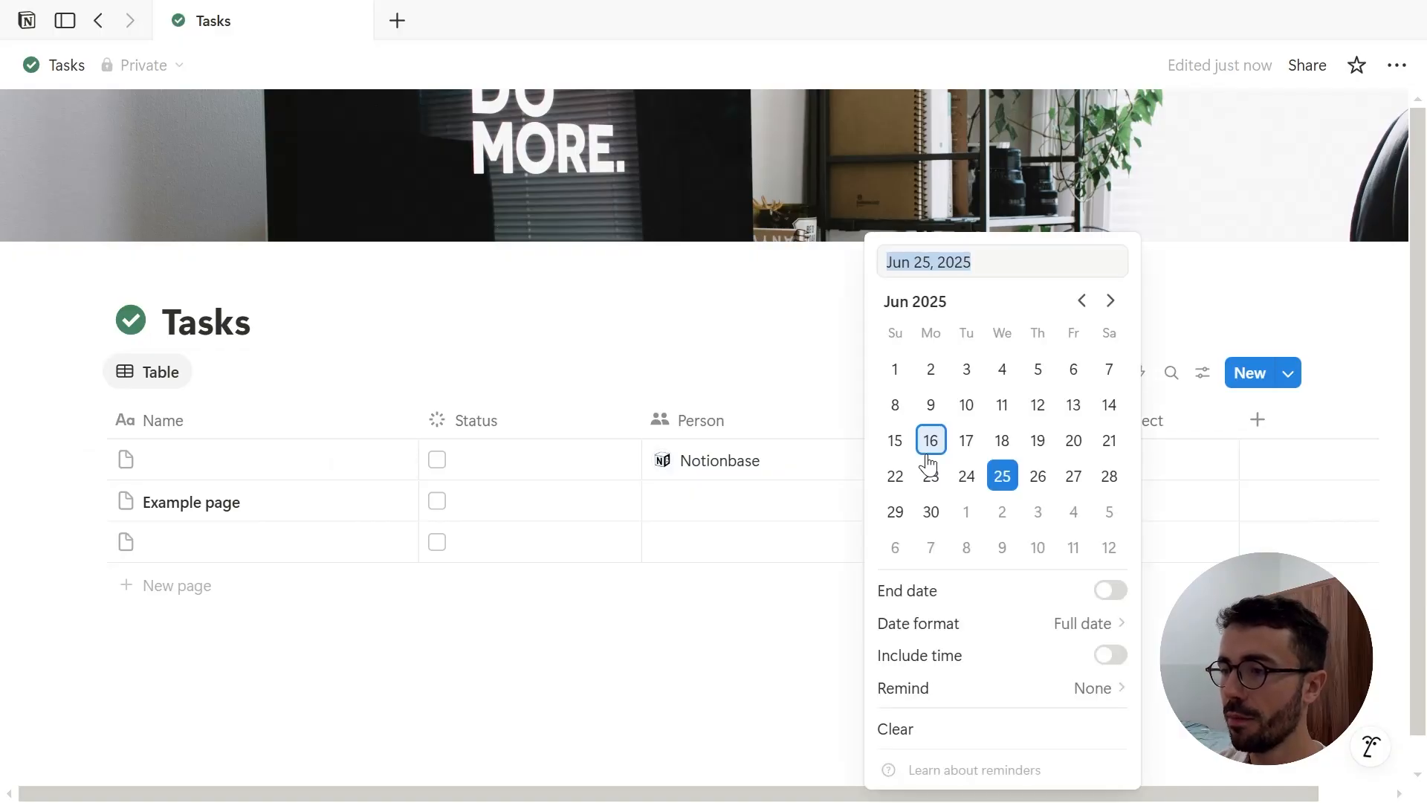
{"action": "left_click", "coordinate": [1001, 406]}
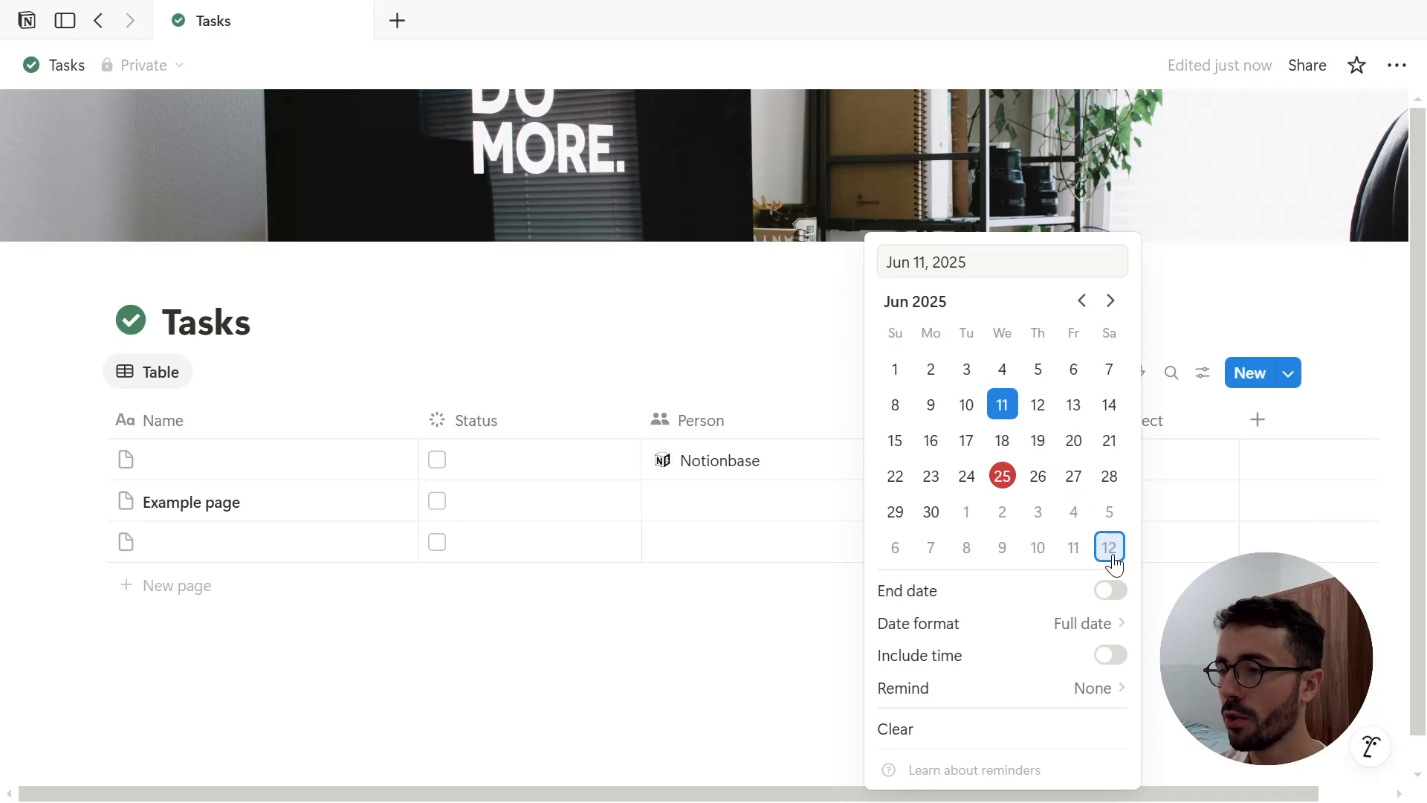
{"action": "left_click", "coordinate": [1109, 591]}
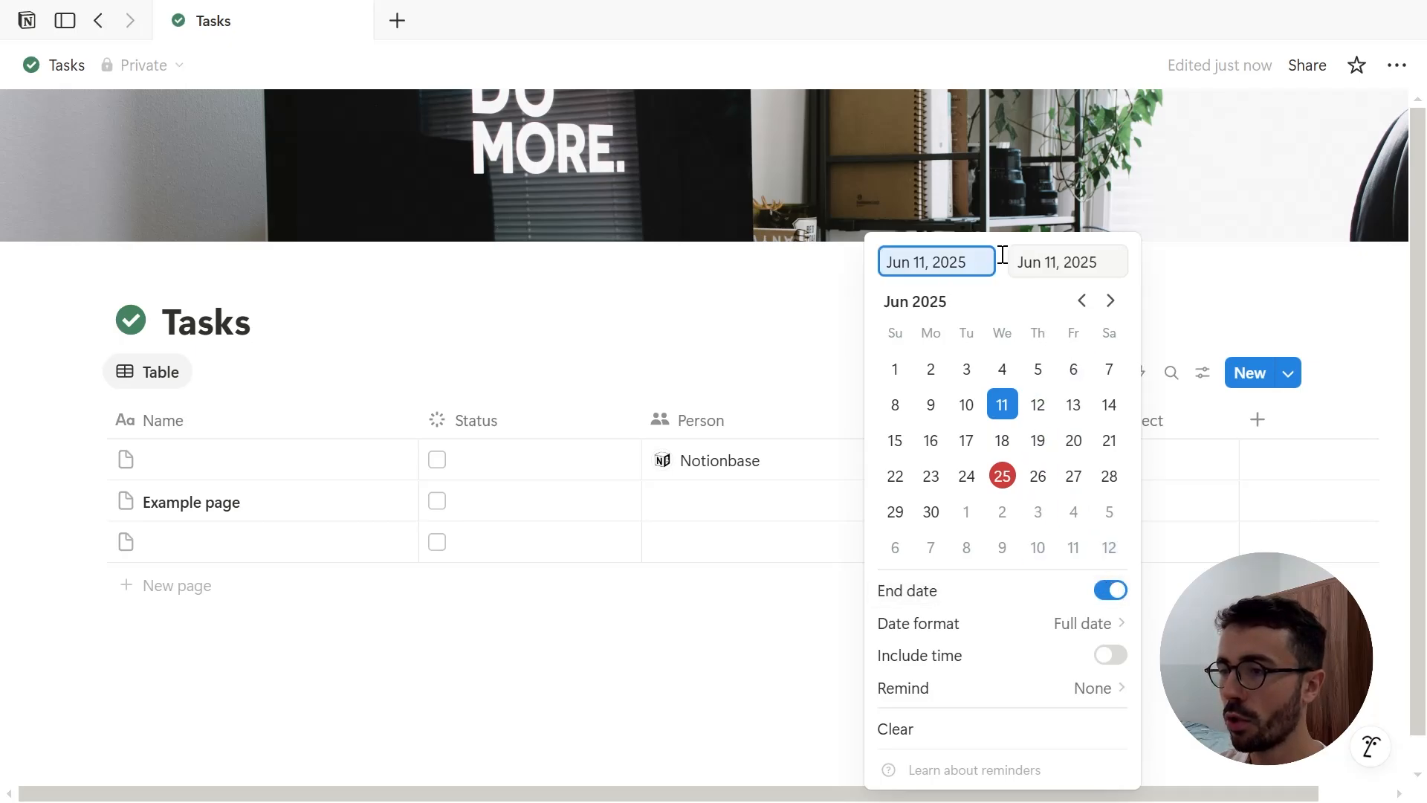
{"action": "left_click", "coordinate": [1125, 657]}
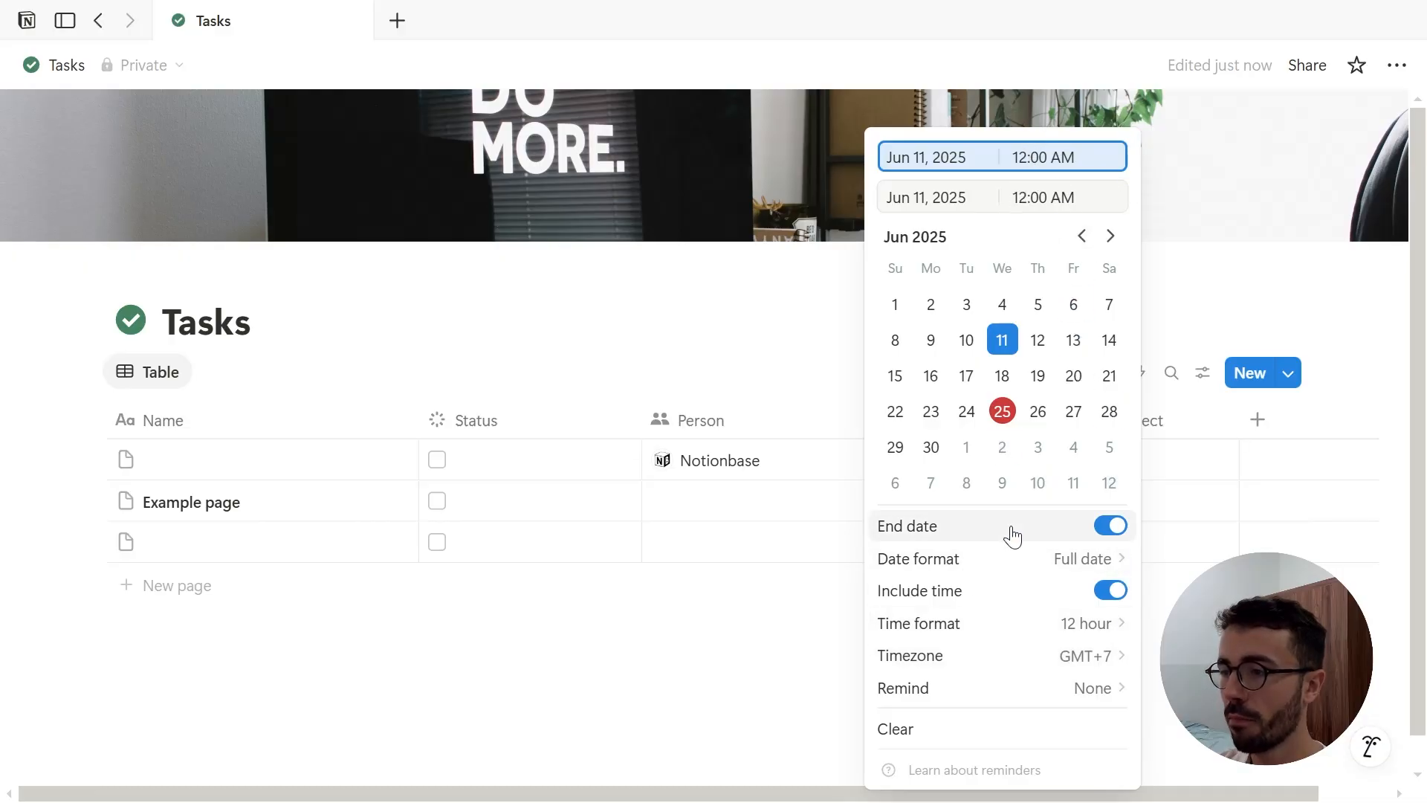
Set the first page's date format to Relative and its reminder to 10 minutes before, and close the date settings
{"action": "mouse_move", "coordinate": [1029, 564]}
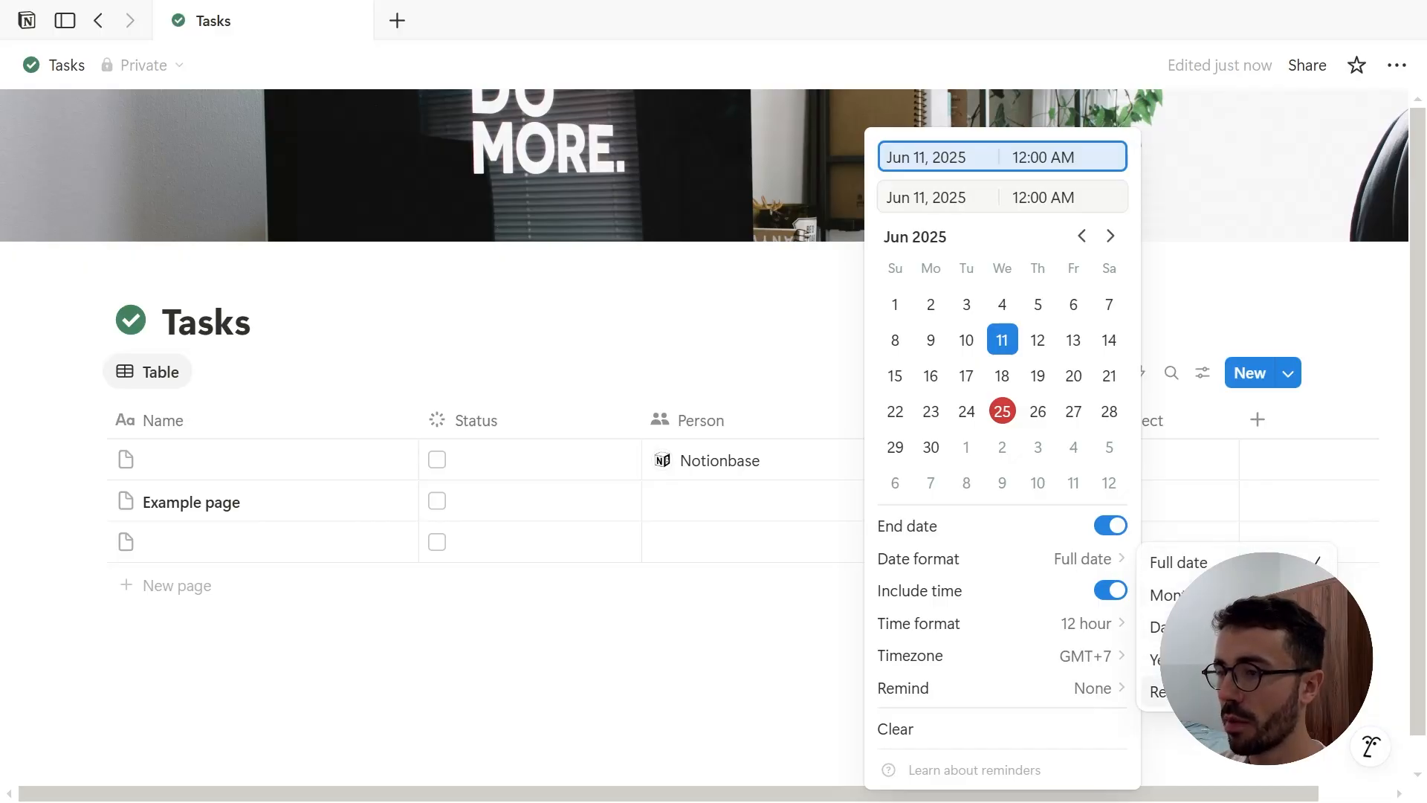
{"action": "left_click", "coordinate": [1159, 691]}
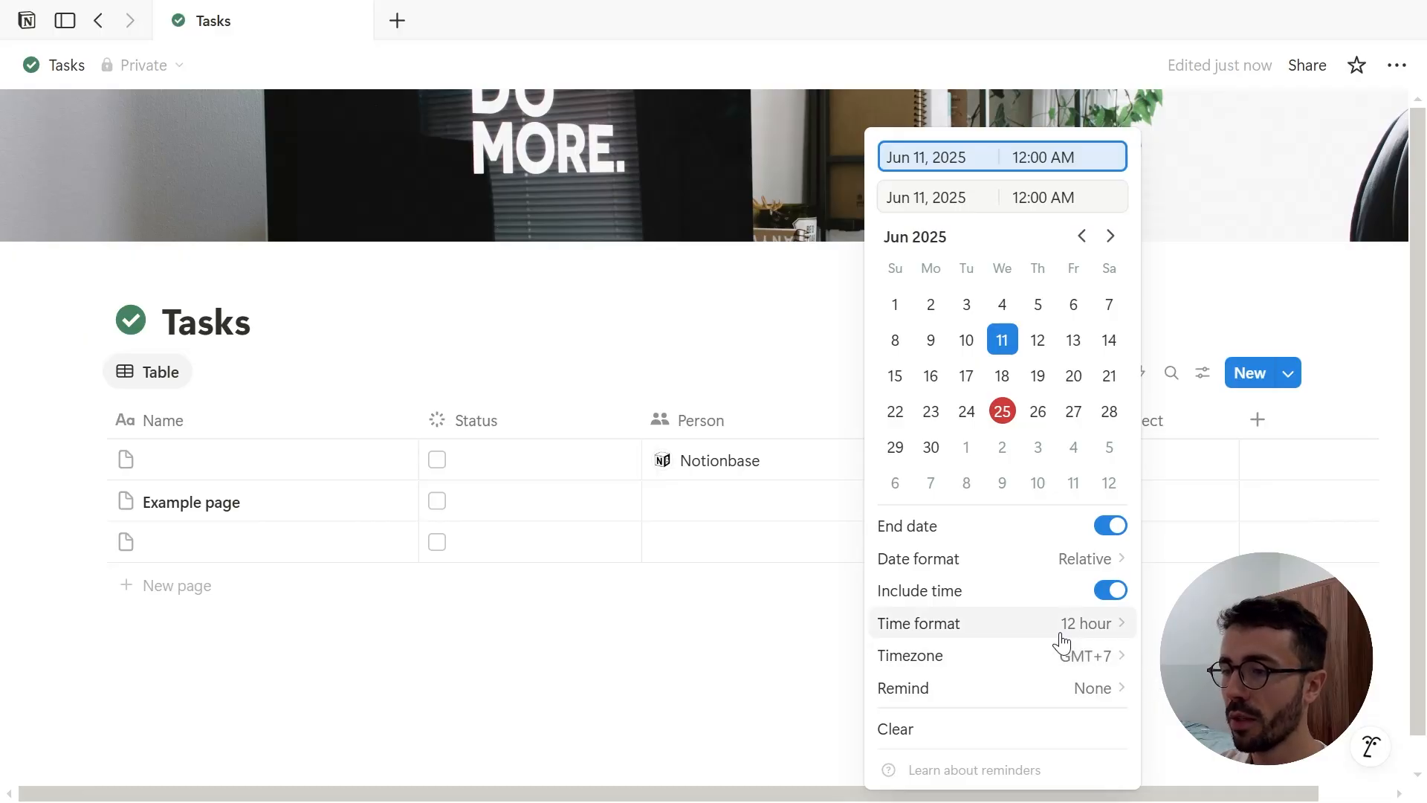
{"action": "left_click", "coordinate": [1078, 684]}
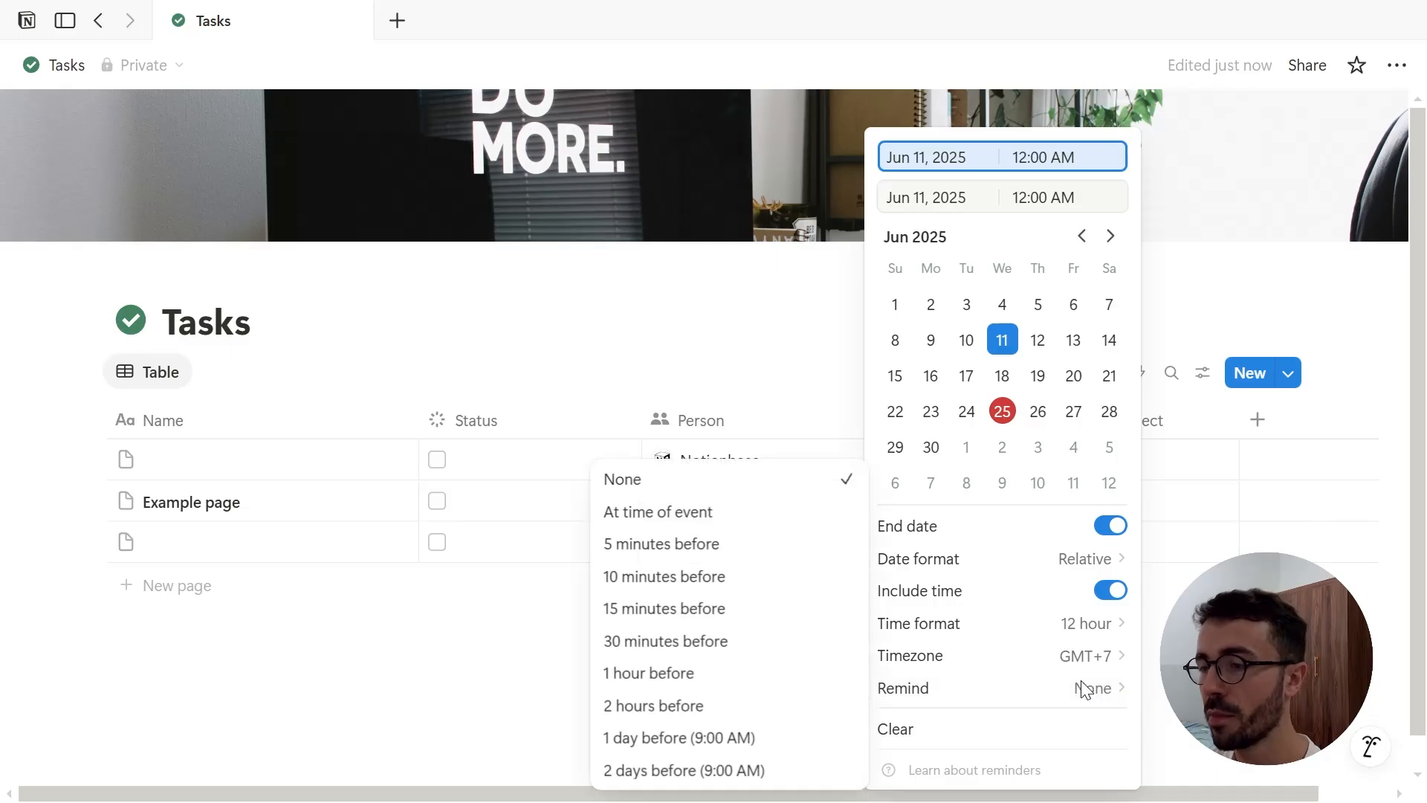
{"action": "left_click", "coordinate": [702, 578]}
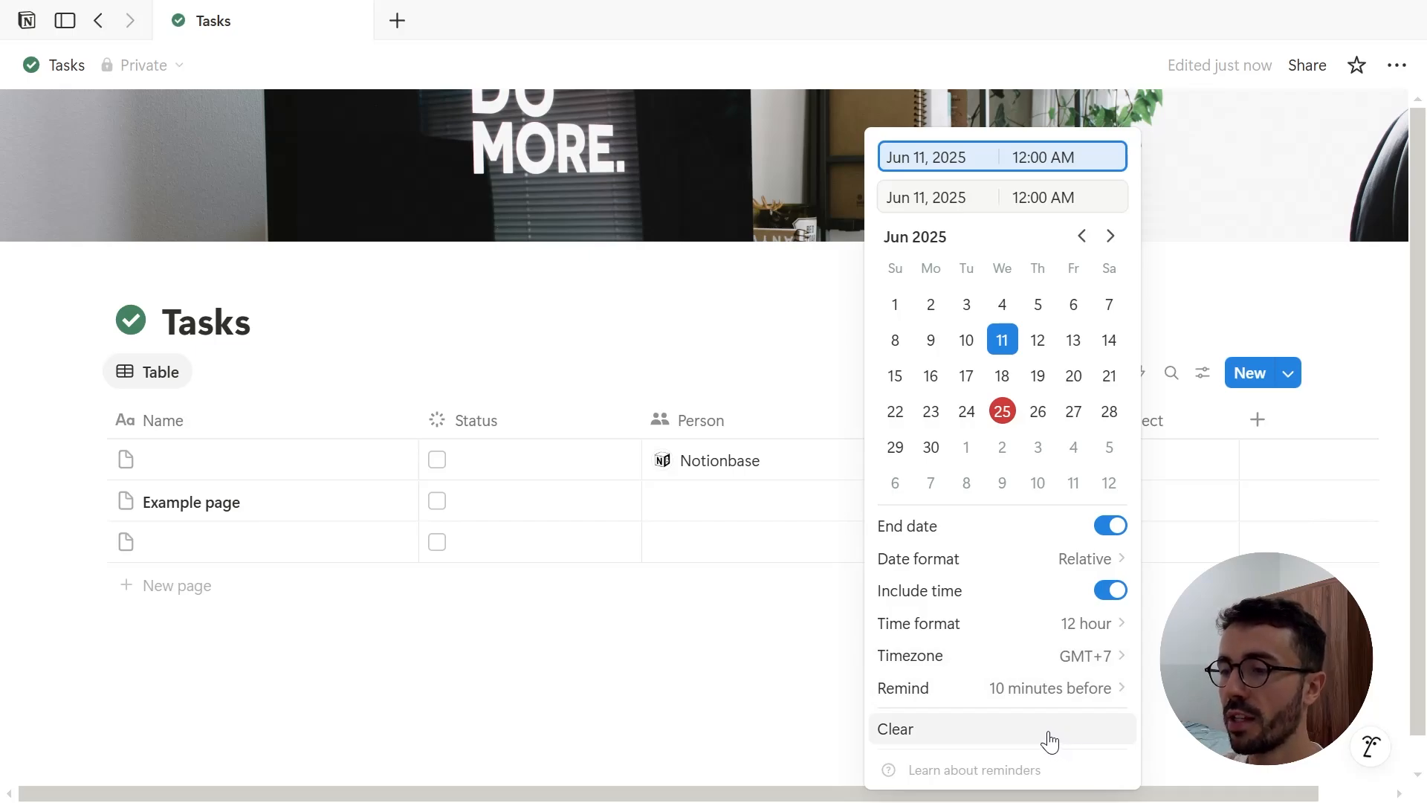
{"action": "key", "text": "Escape"}
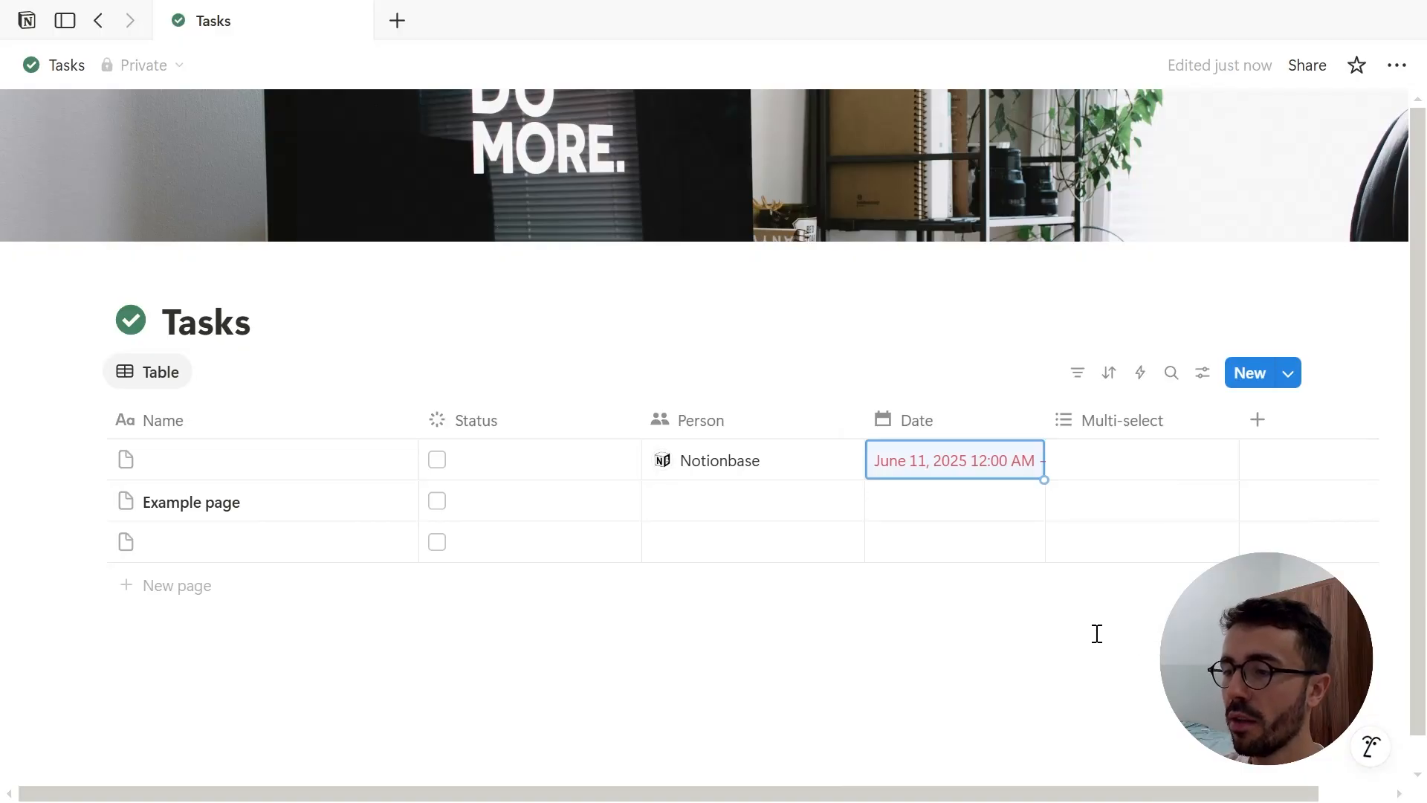
{"action": "left_click", "coordinate": [930, 383]}
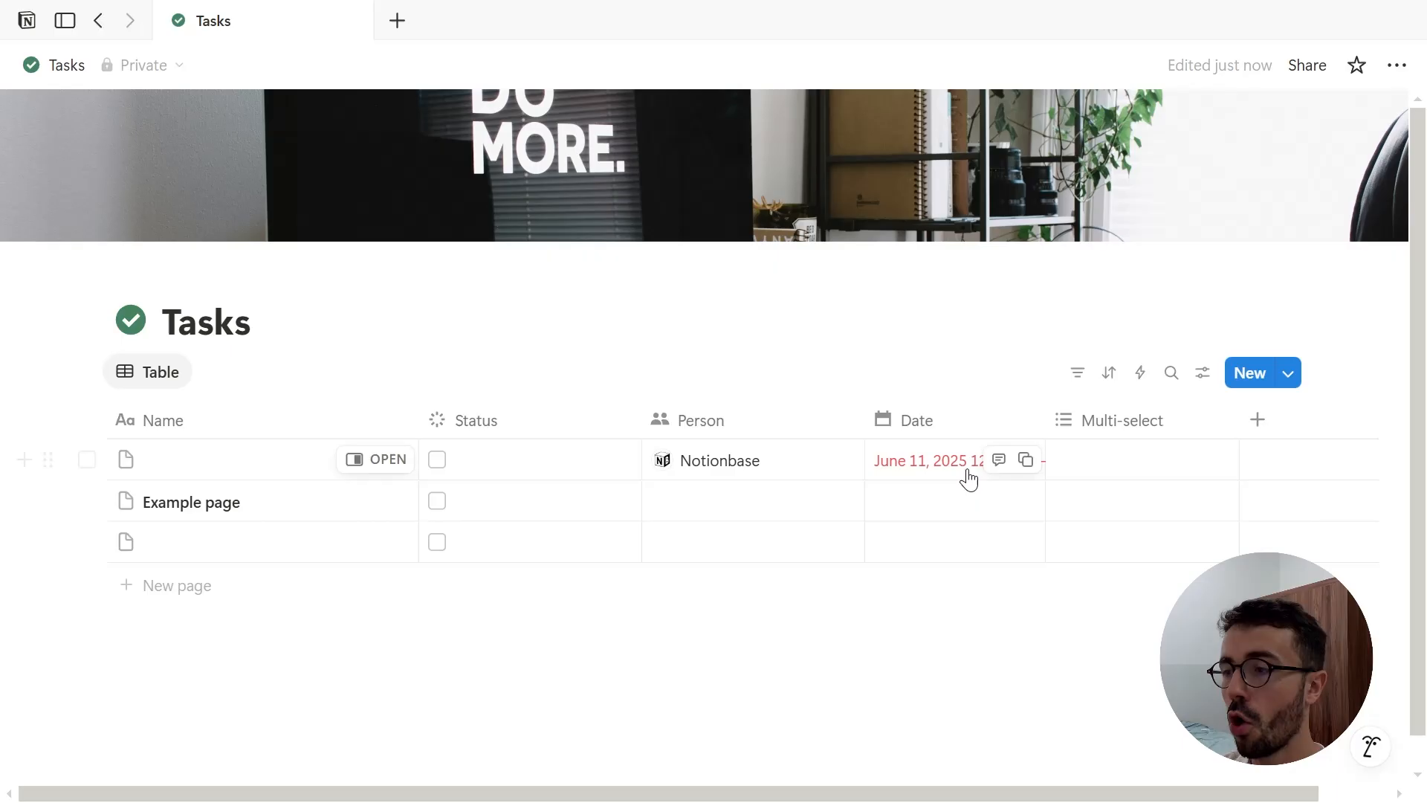
{"action": "left_click", "coordinate": [940, 466]}
{"action": "left_click", "coordinate": [824, 387]}
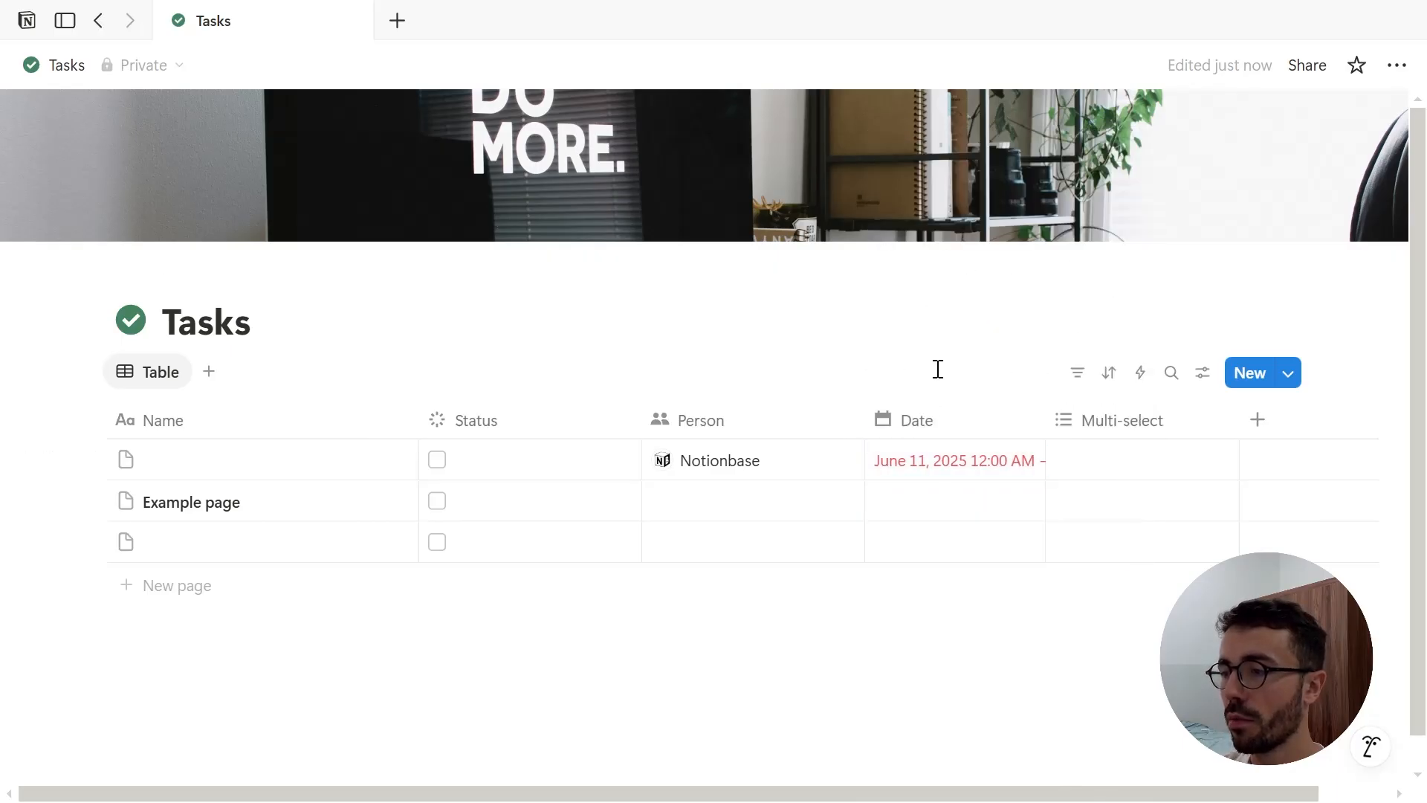
Rename the Date property to Deadline
{"action": "left_click", "coordinate": [968, 418]}
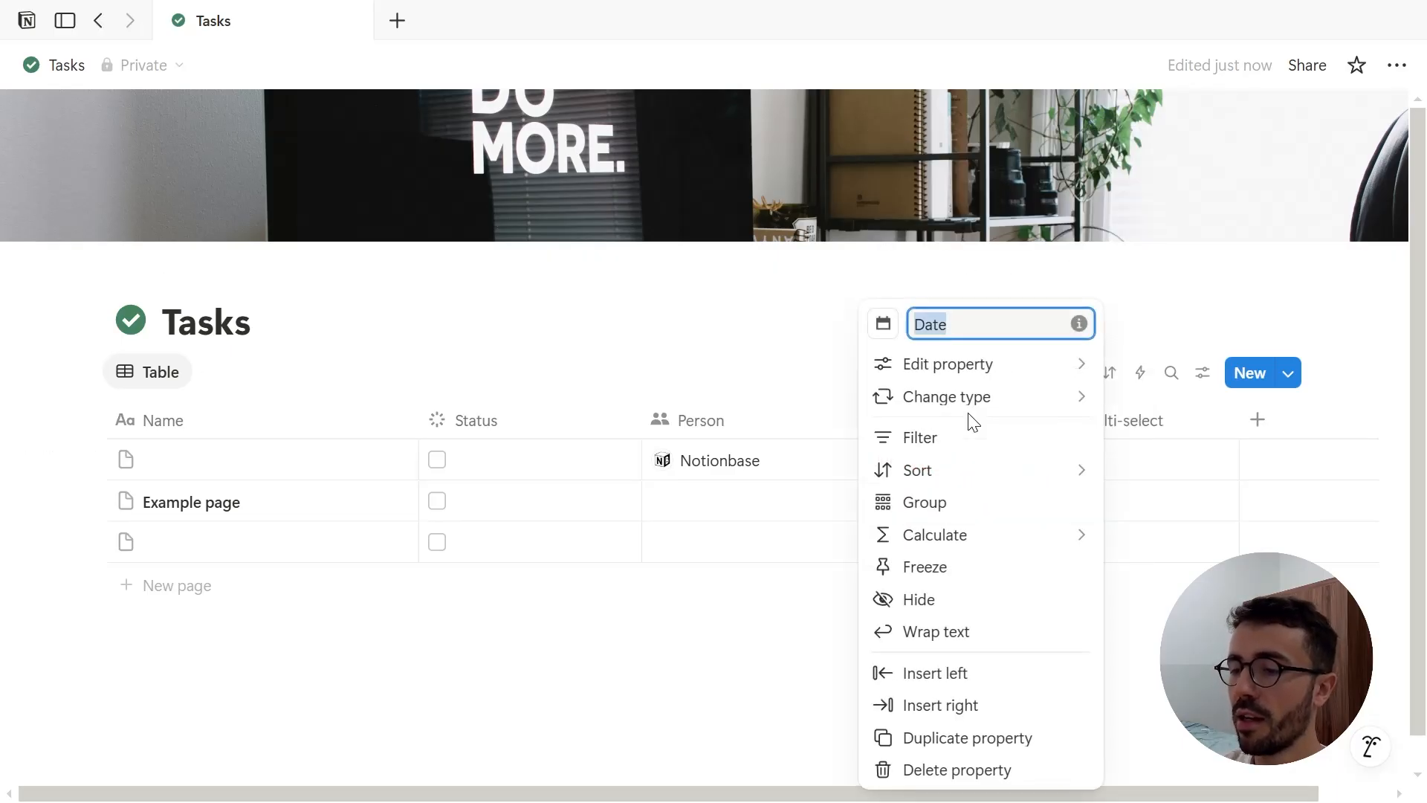
{"action": "type", "text": "Deadline"}
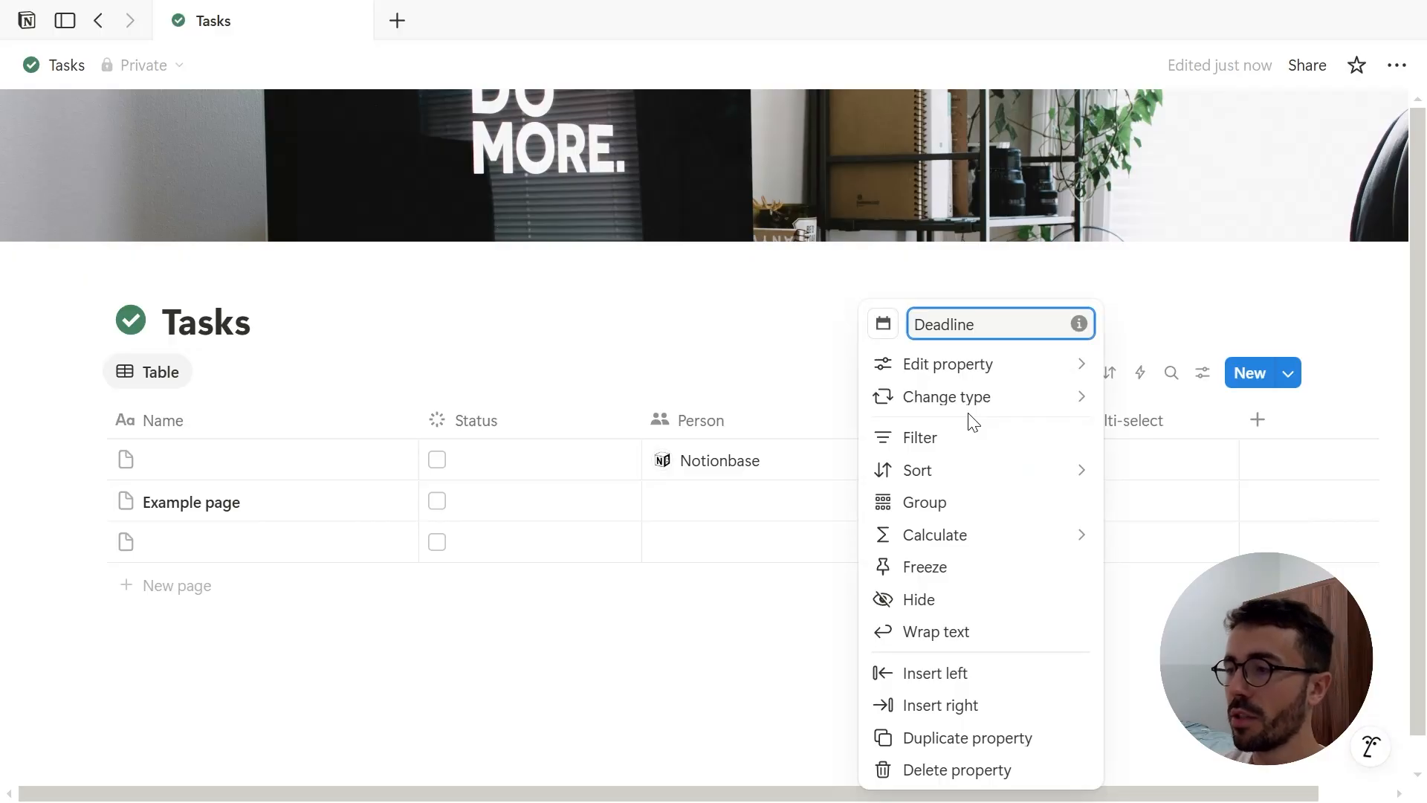
{"action": "left_click", "coordinate": [1219, 331]}
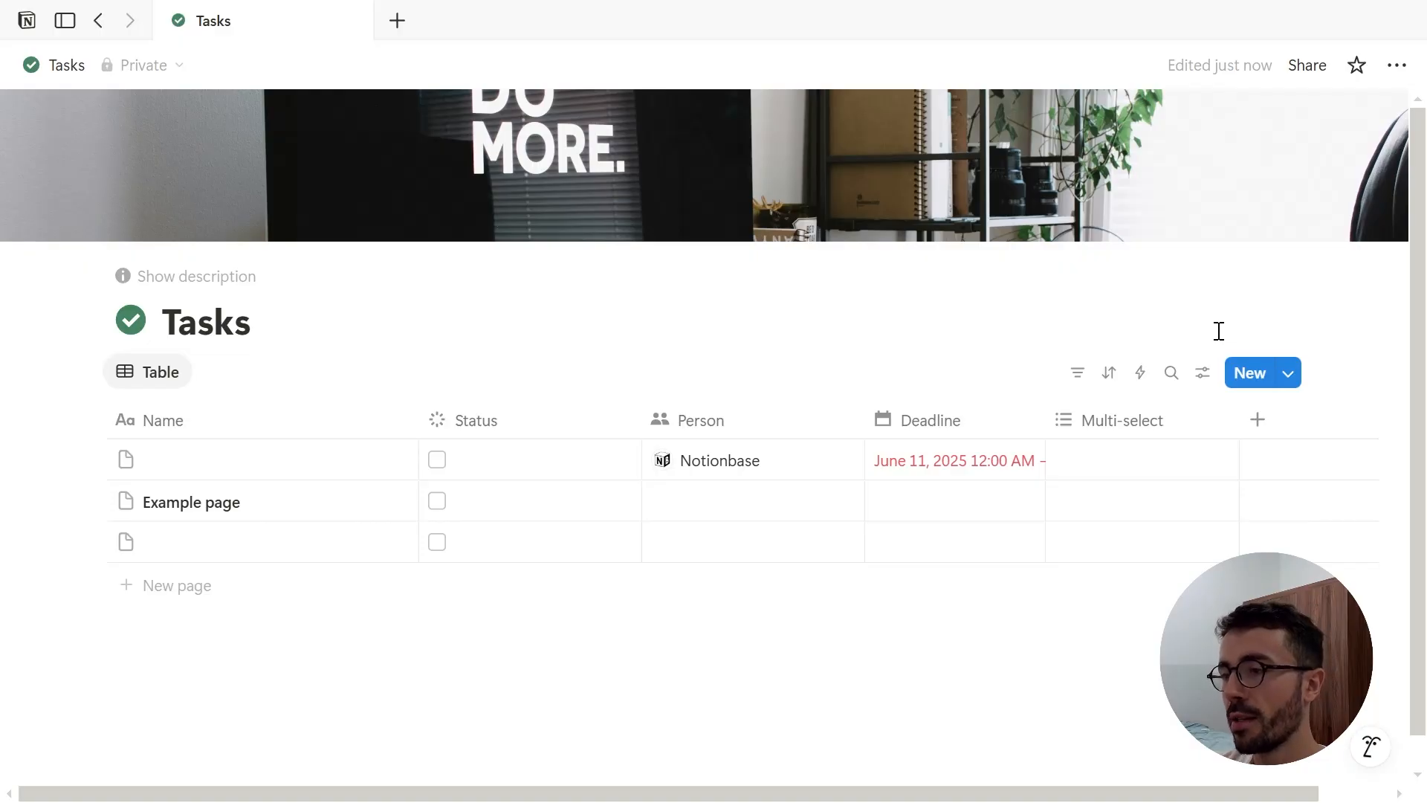
Create the options High priority, Need wi-fi and Fast for the Multi-select property and assign them to the first page
{"action": "left_click", "coordinate": [1130, 459]}
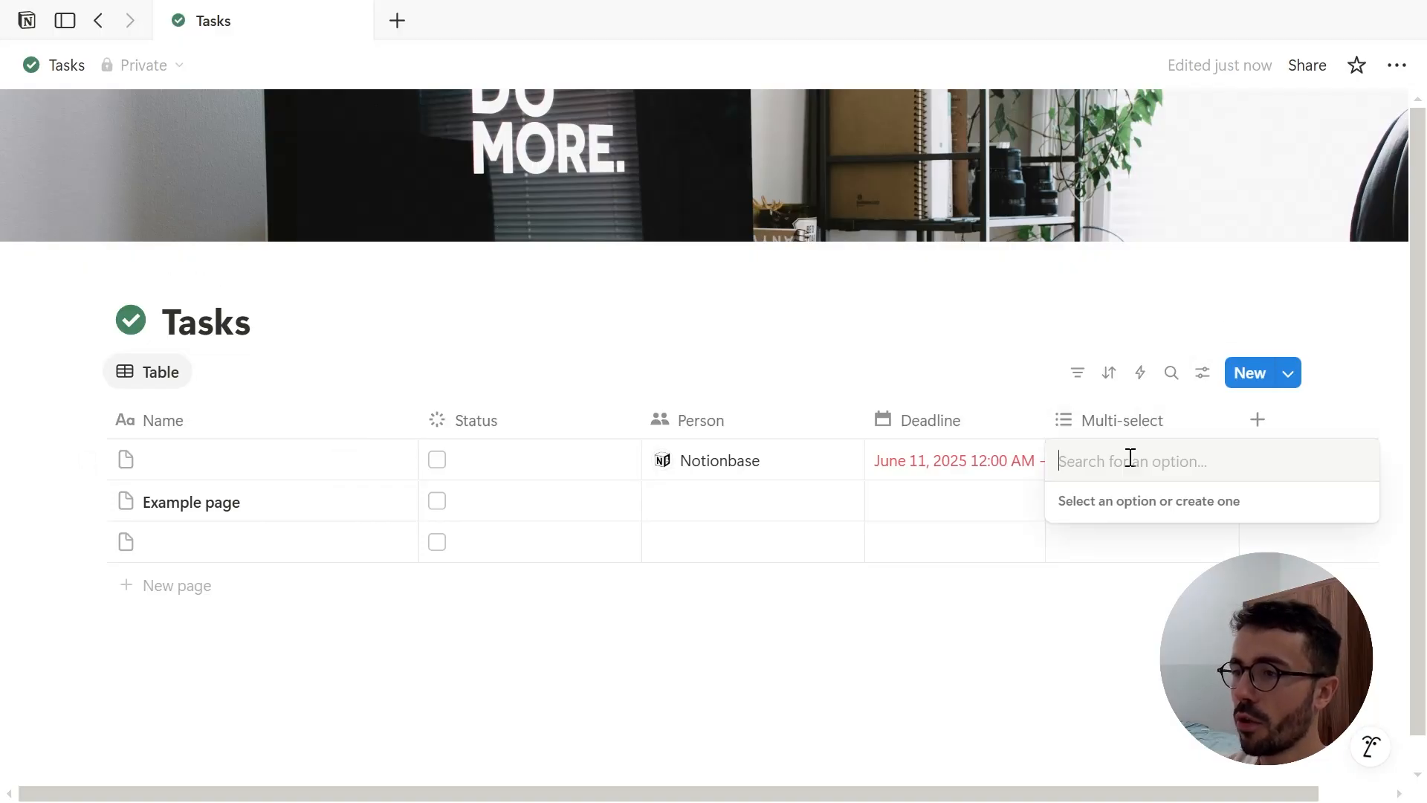
{"action": "type", "text": "High"}
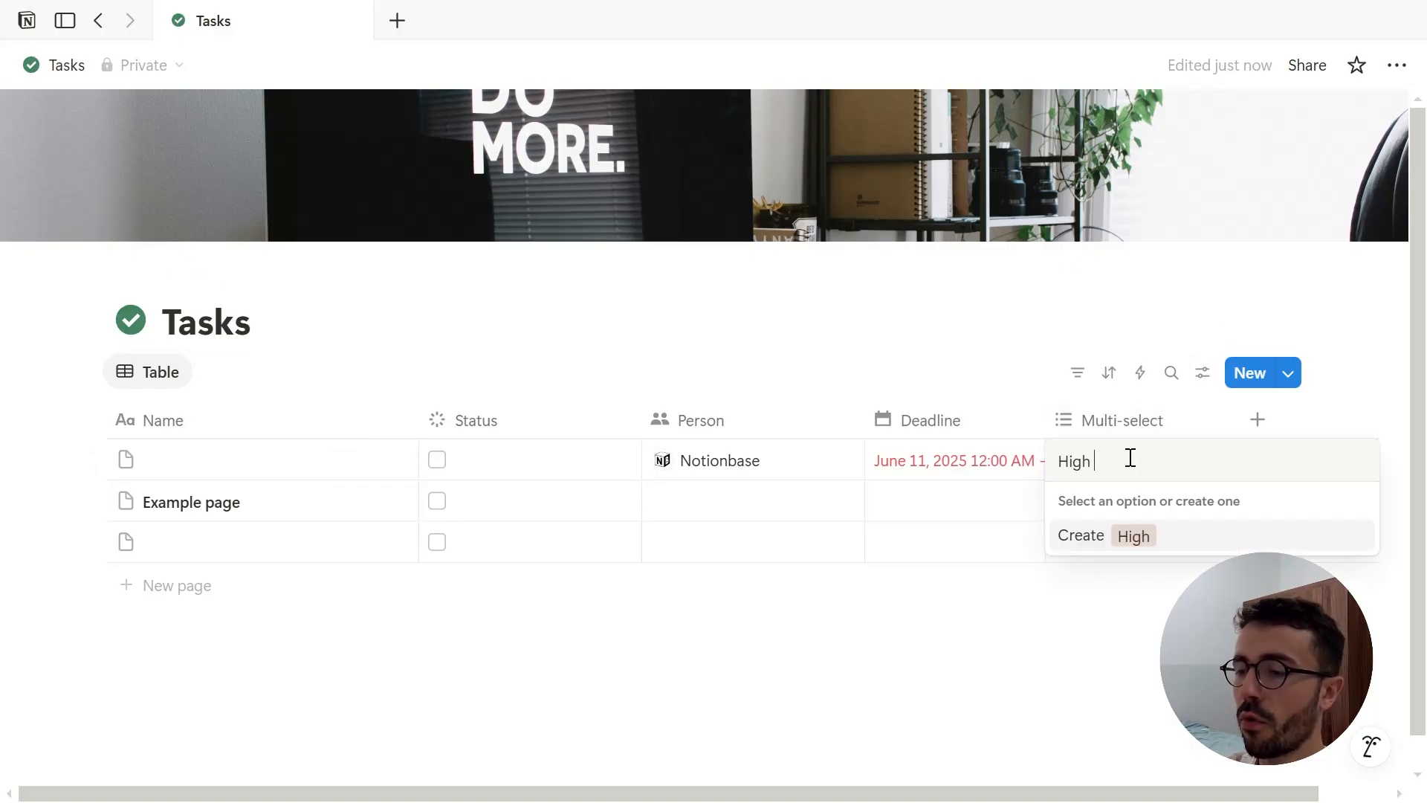
{"action": "type", "text": " priority"}
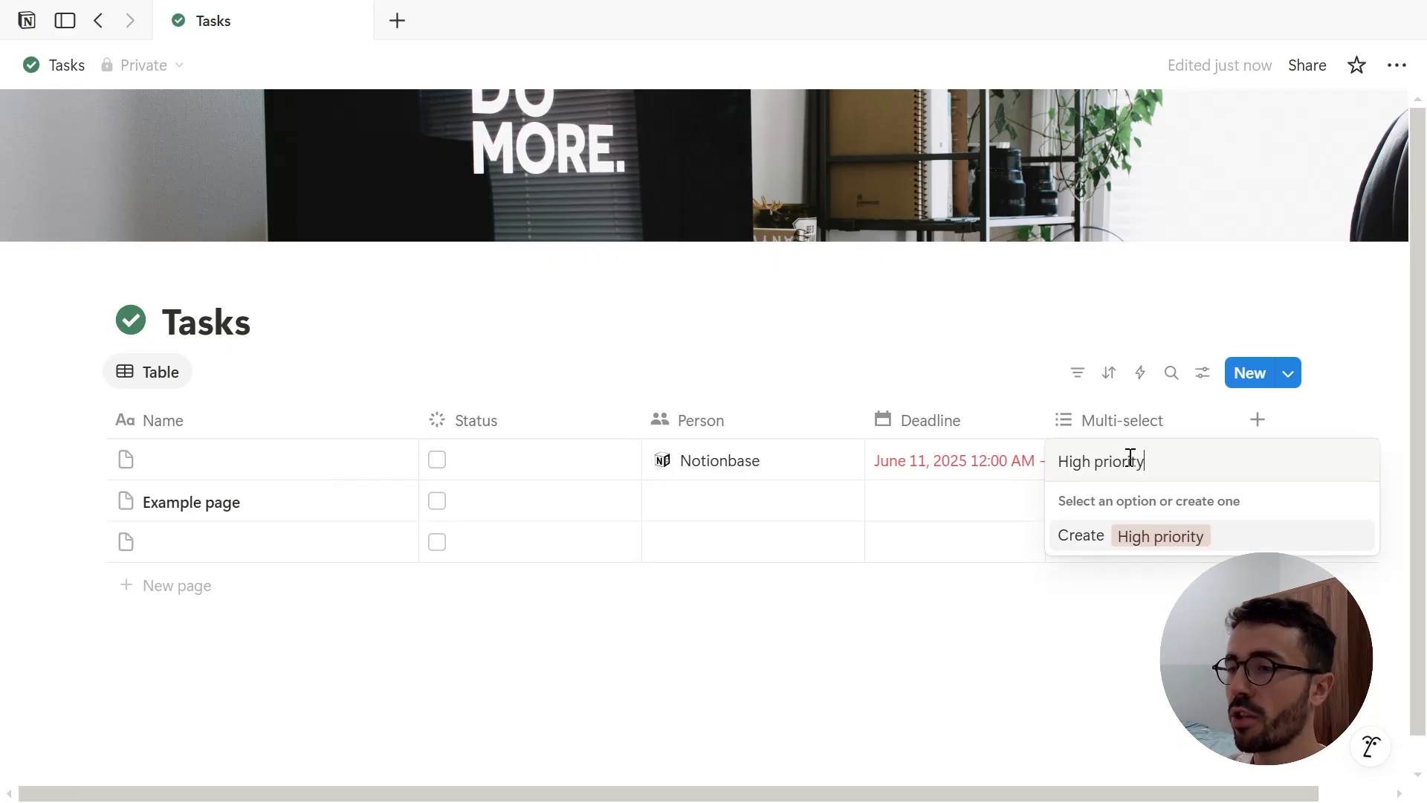
{"action": "key", "text": "Return"}
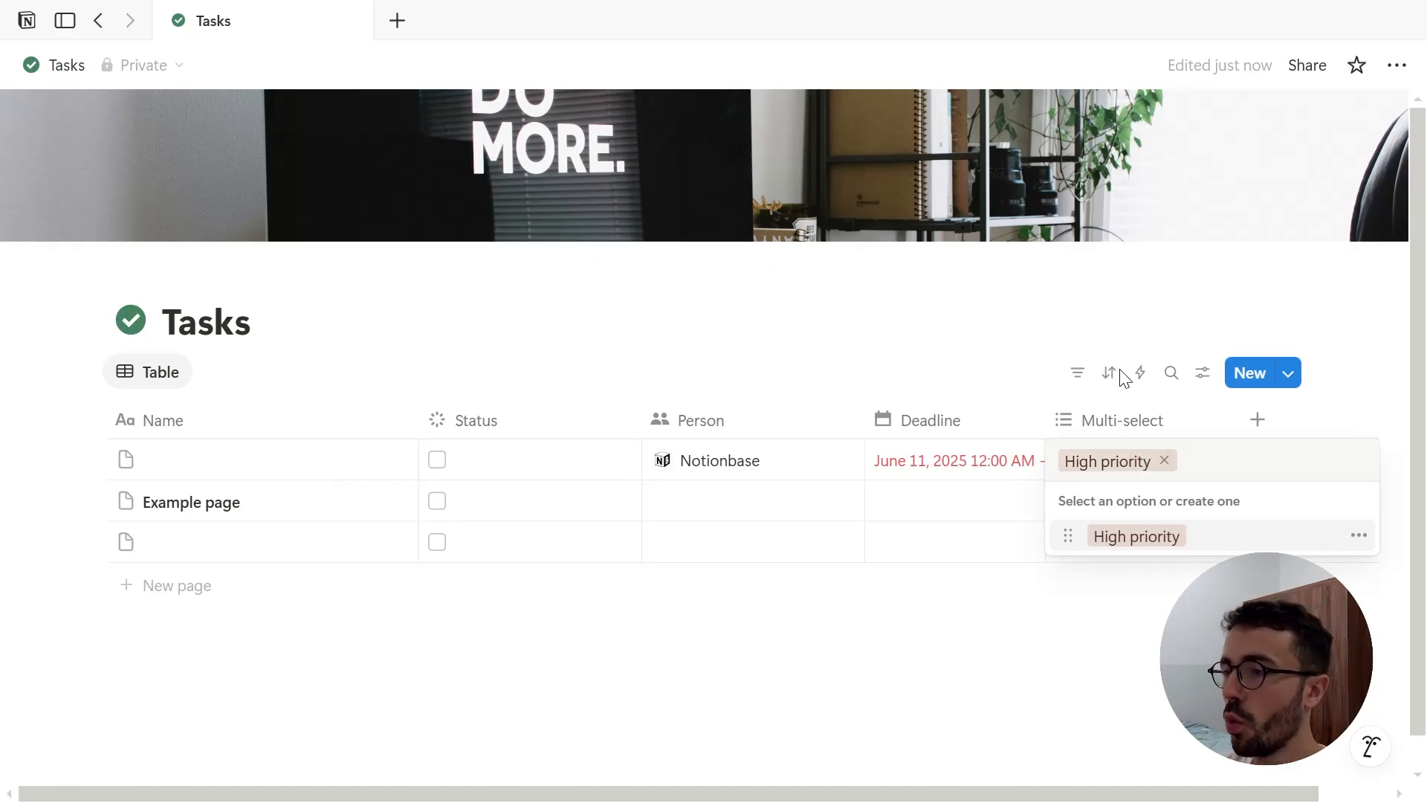
{"action": "left_click", "coordinate": [1122, 377]}
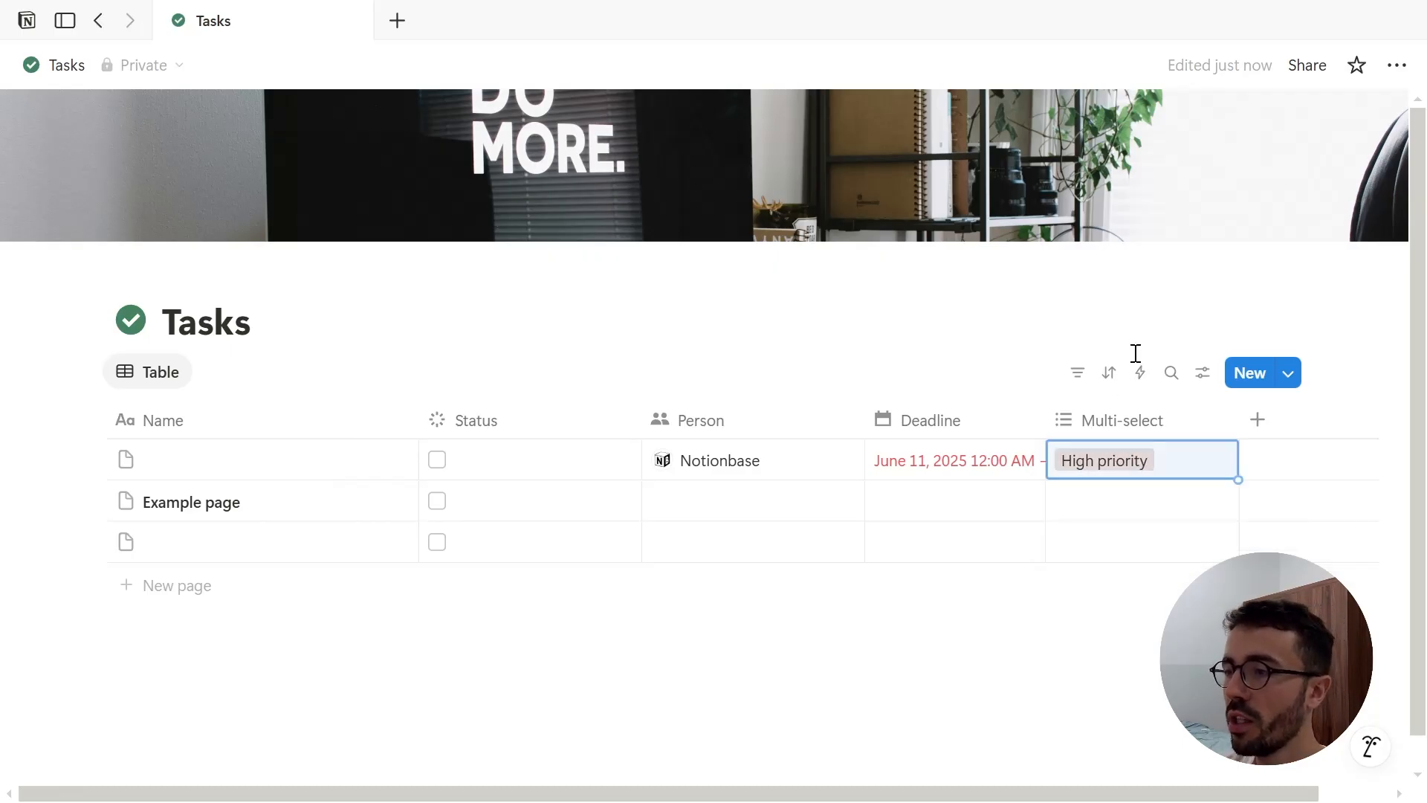
{"action": "left_click", "coordinate": [1136, 353]}
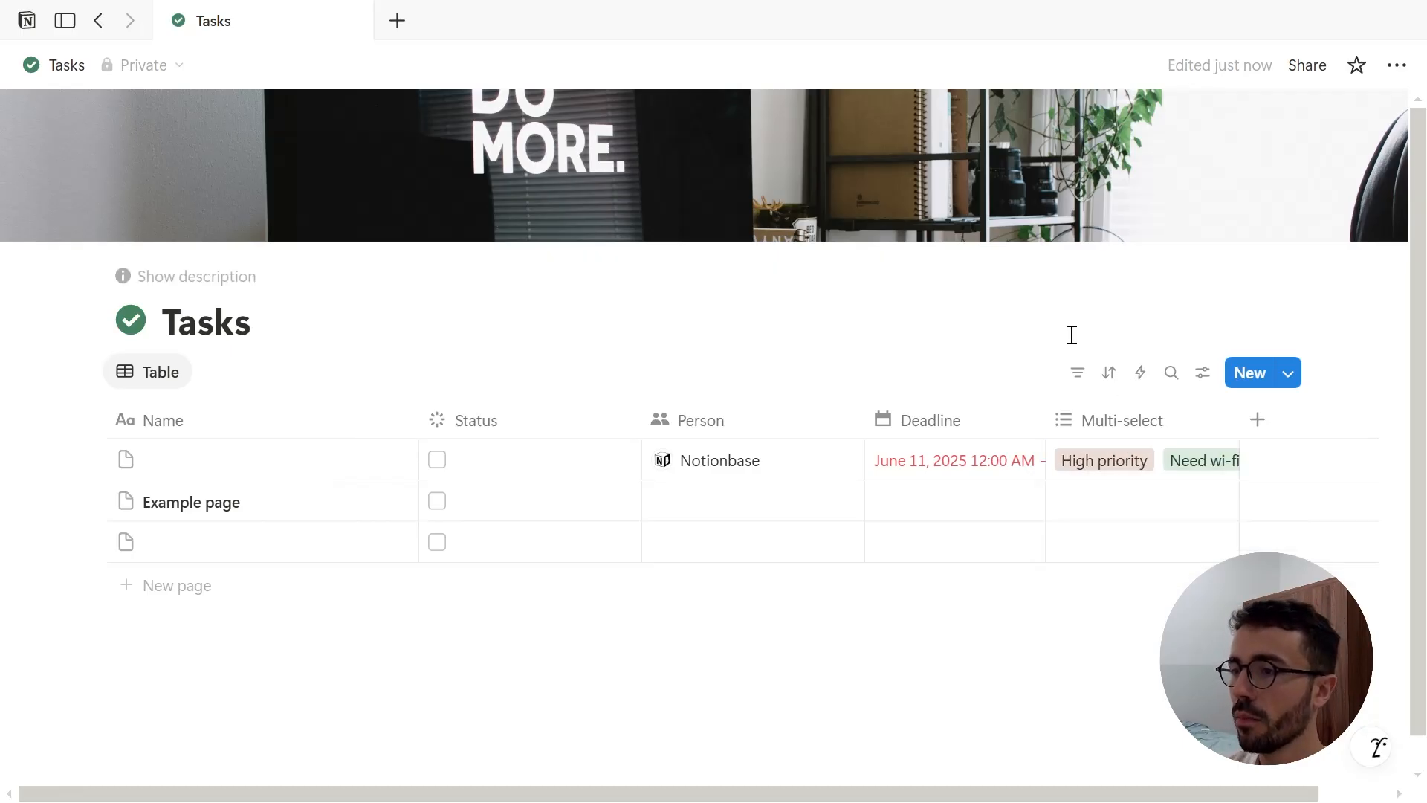
Change the High priority option's color to Red in the Multi-select property
{"action": "left_click", "coordinate": [1128, 456]}
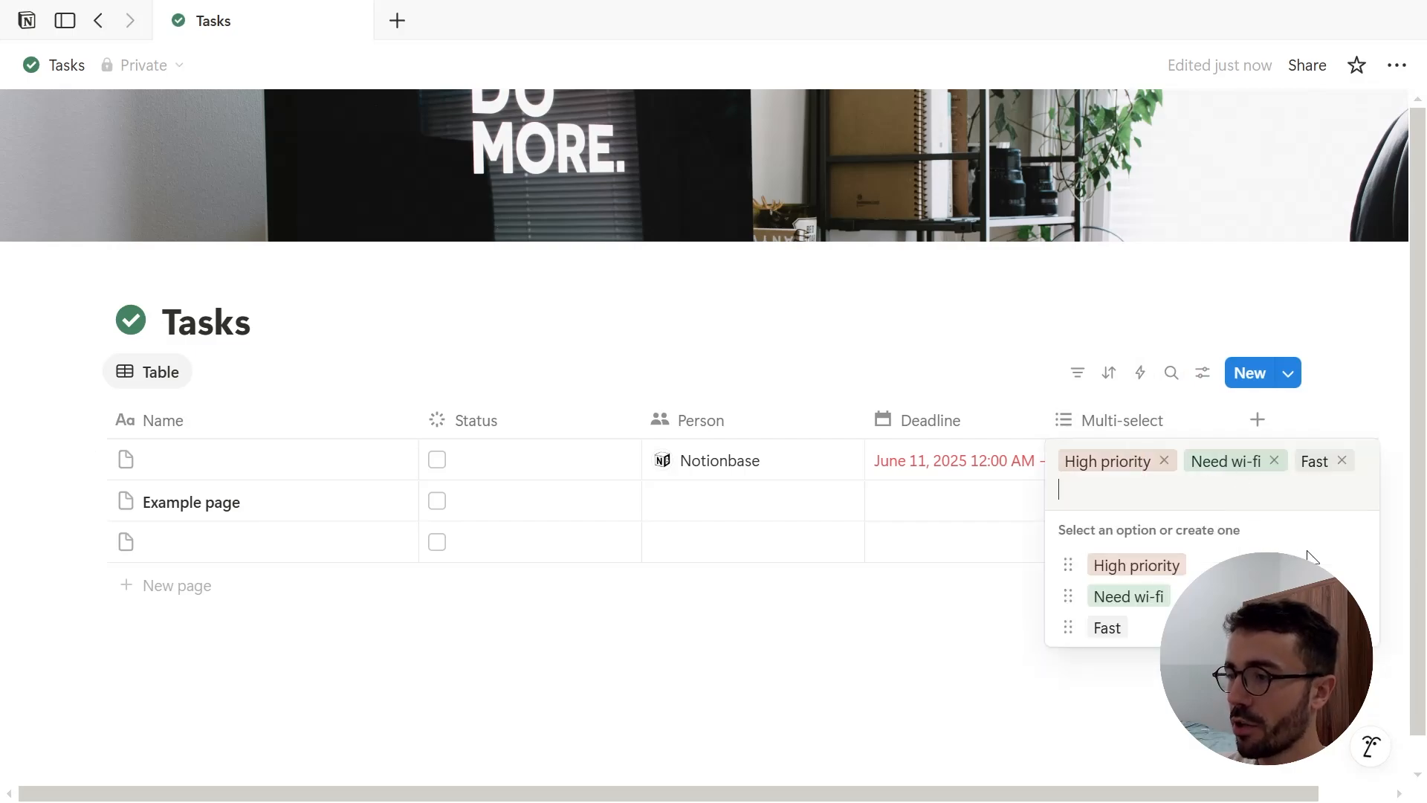
{"action": "left_click", "coordinate": [1356, 571]}
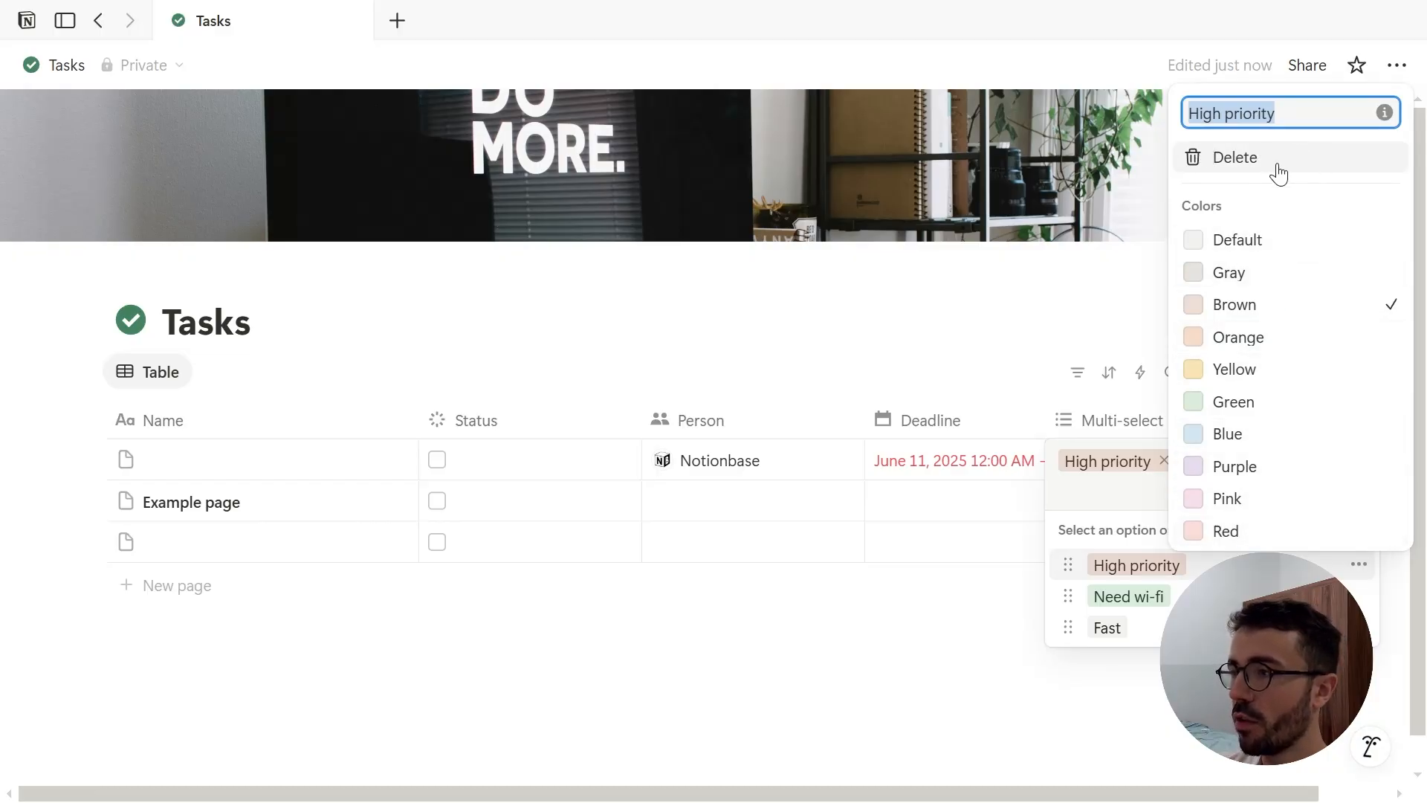
{"action": "left_click", "coordinate": [1226, 531]}
{"action": "left_click", "coordinate": [1161, 532]}
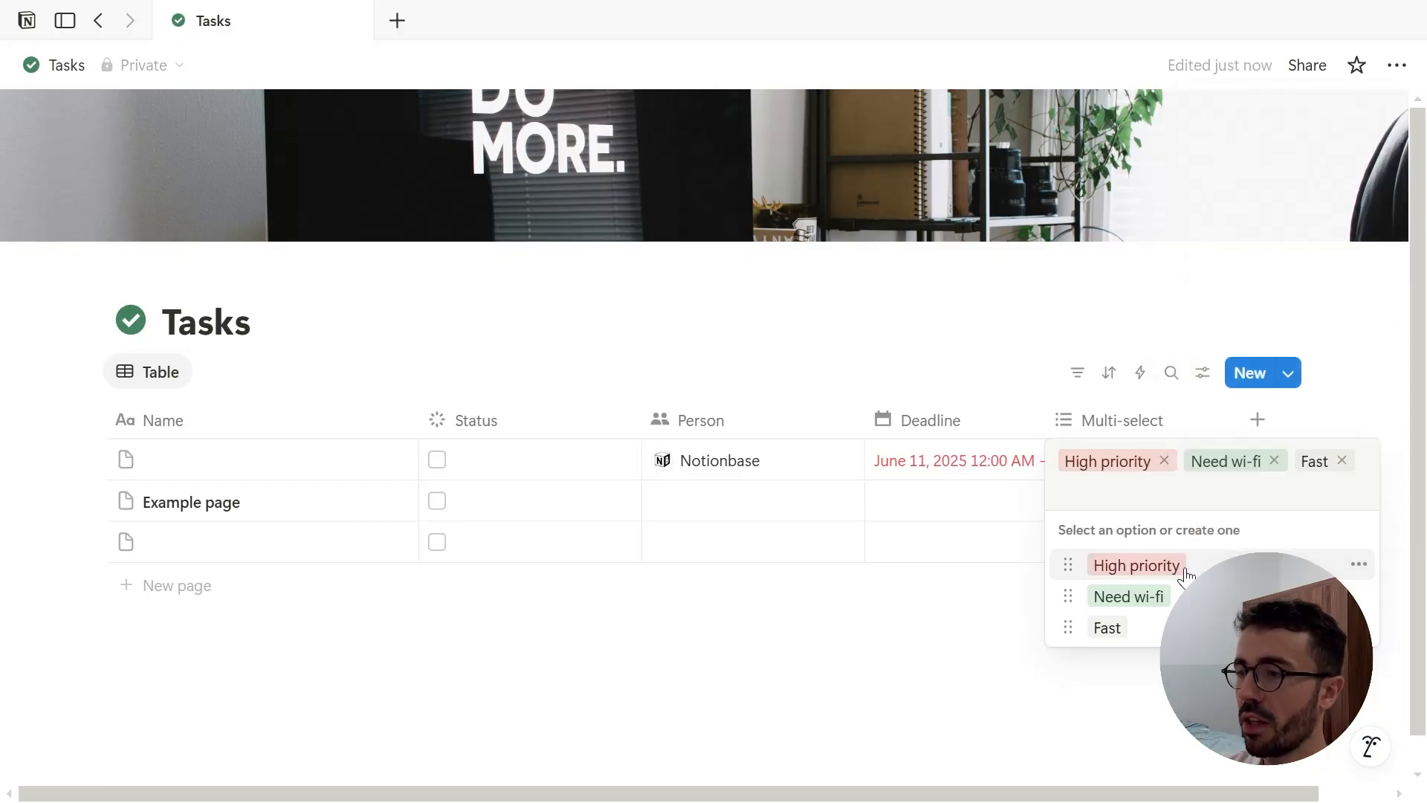
{"action": "key", "text": "Escape"}
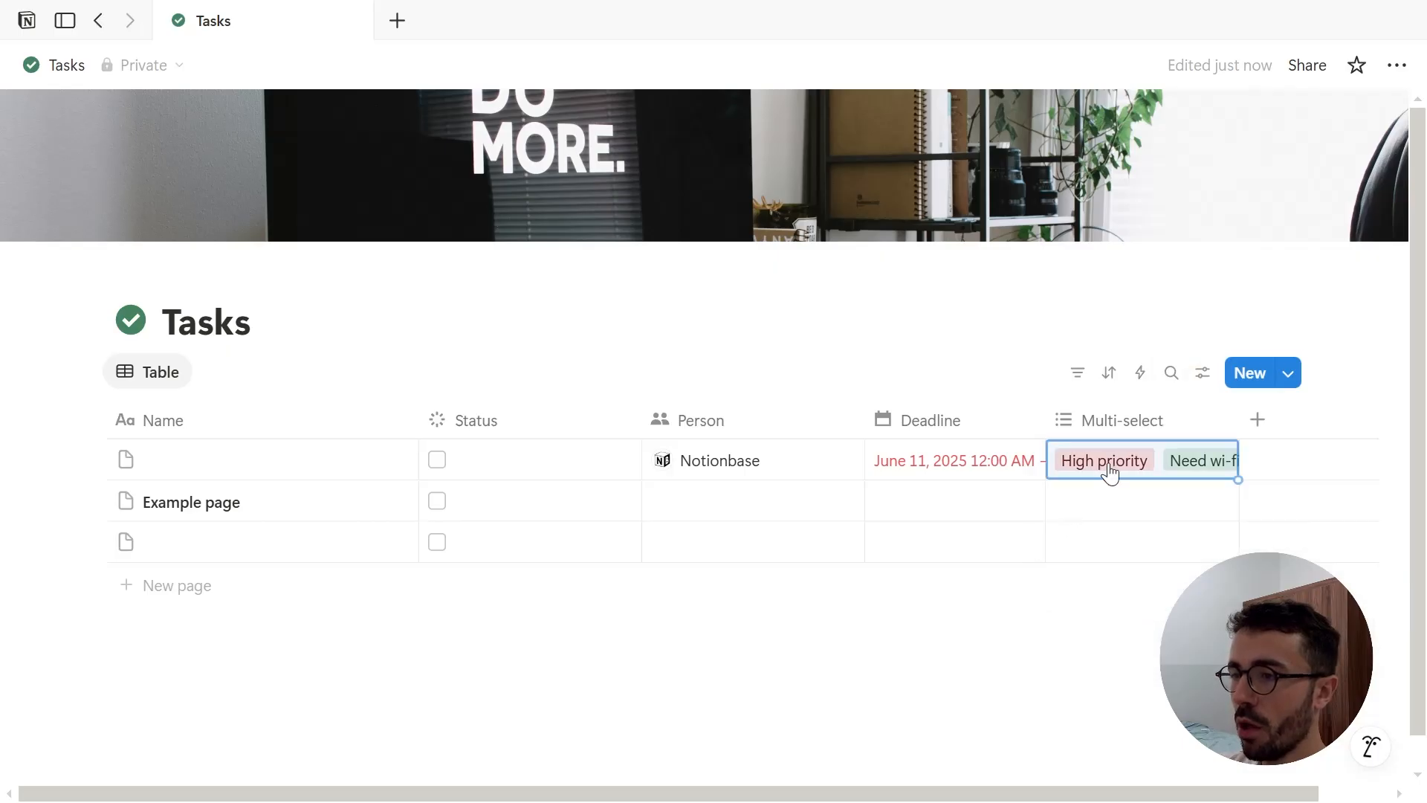
Rename the Multi-select property to Context, checking its option sorting choices and AI autofill setting without changing them
{"action": "left_click", "coordinate": [1185, 422]}
{"action": "mouse_move", "coordinate": [1140, 335]}
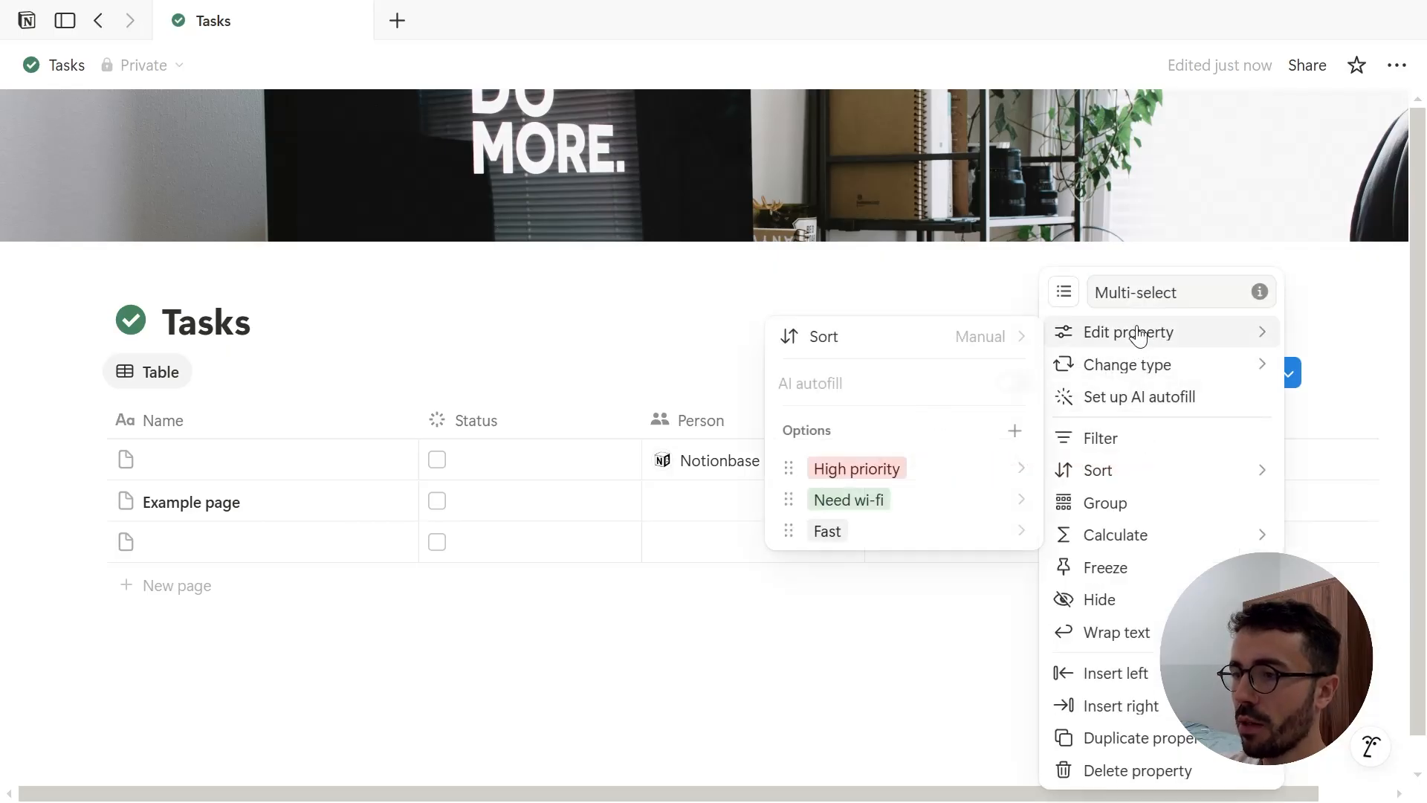
{"action": "left_click", "coordinate": [989, 336]}
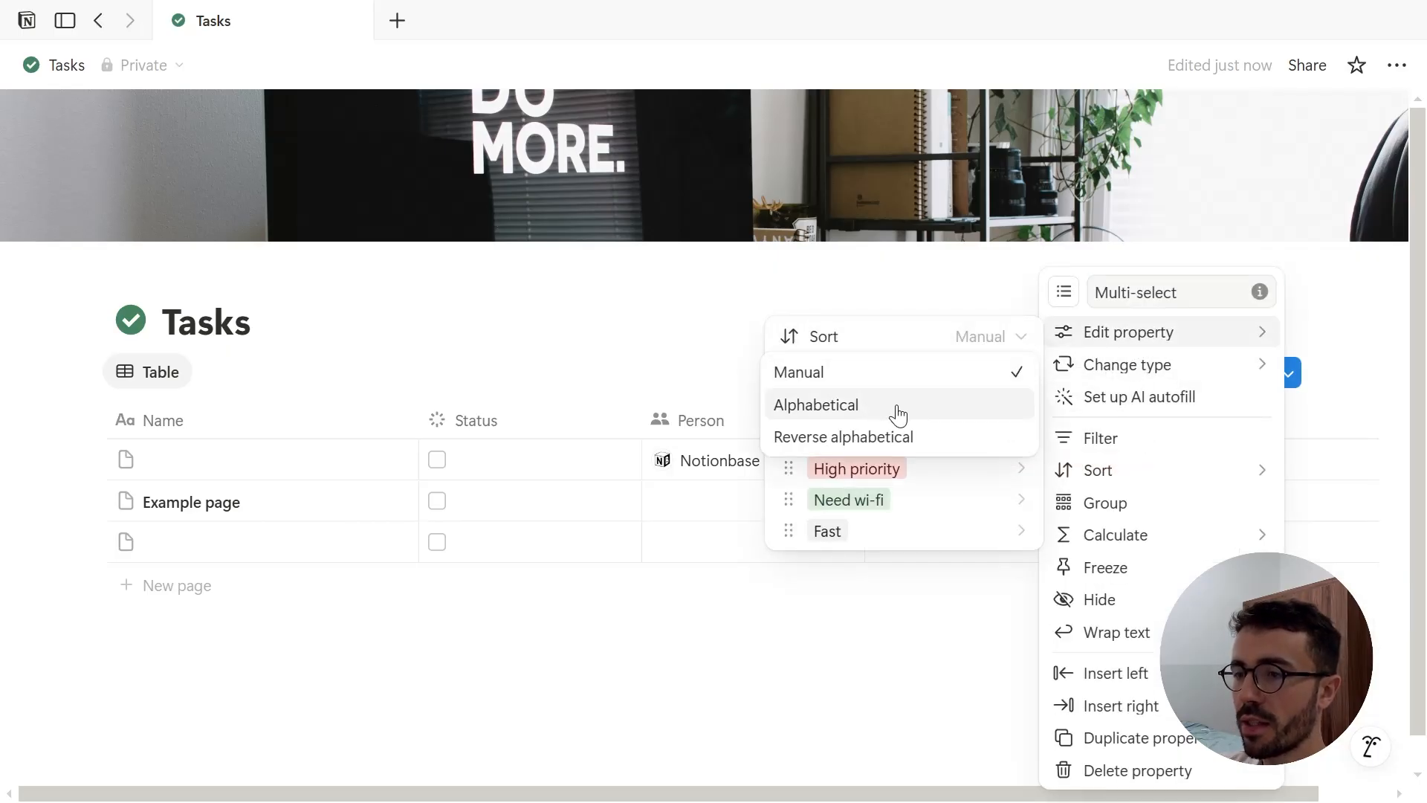
{"action": "left_click", "coordinate": [946, 500]}
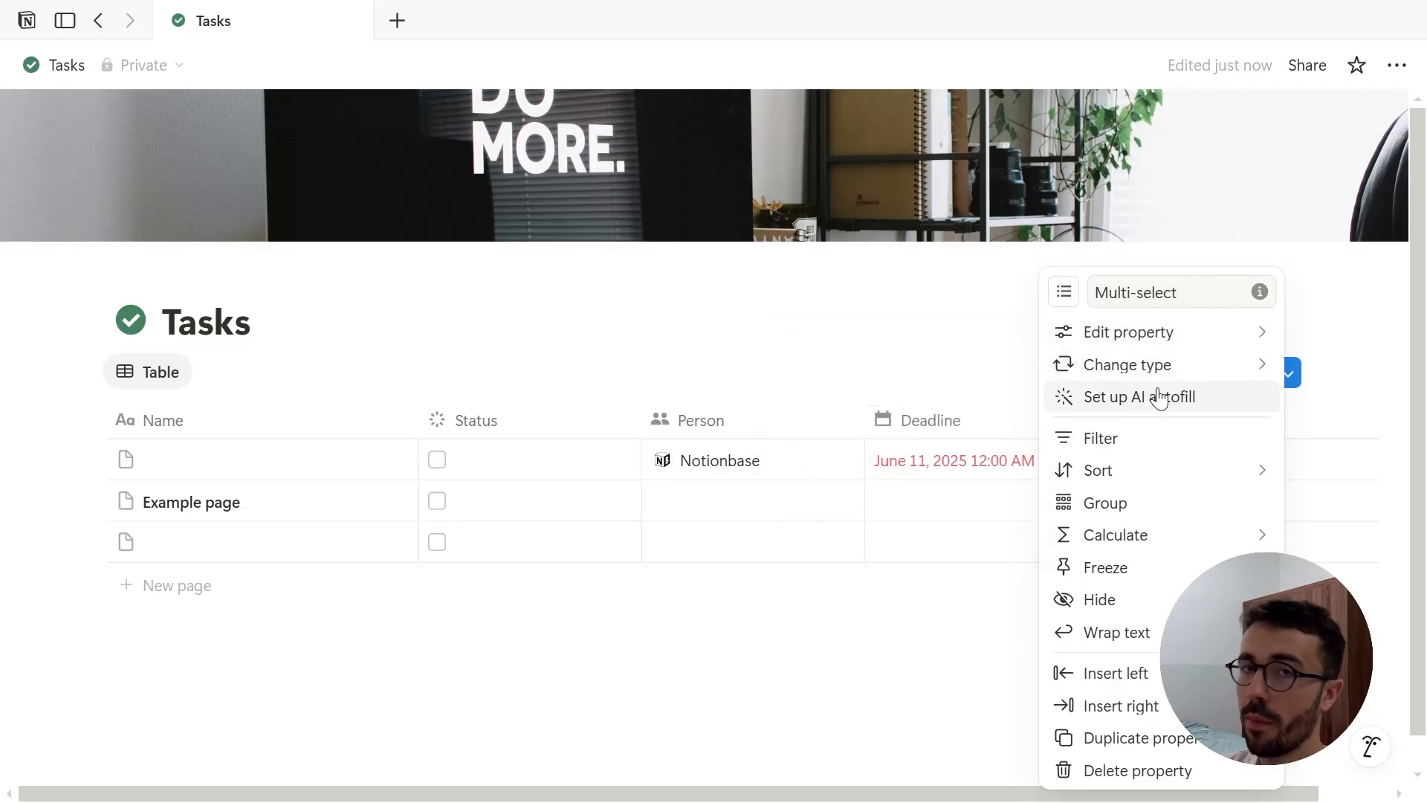
{"action": "mouse_move", "coordinate": [1044, 335]}
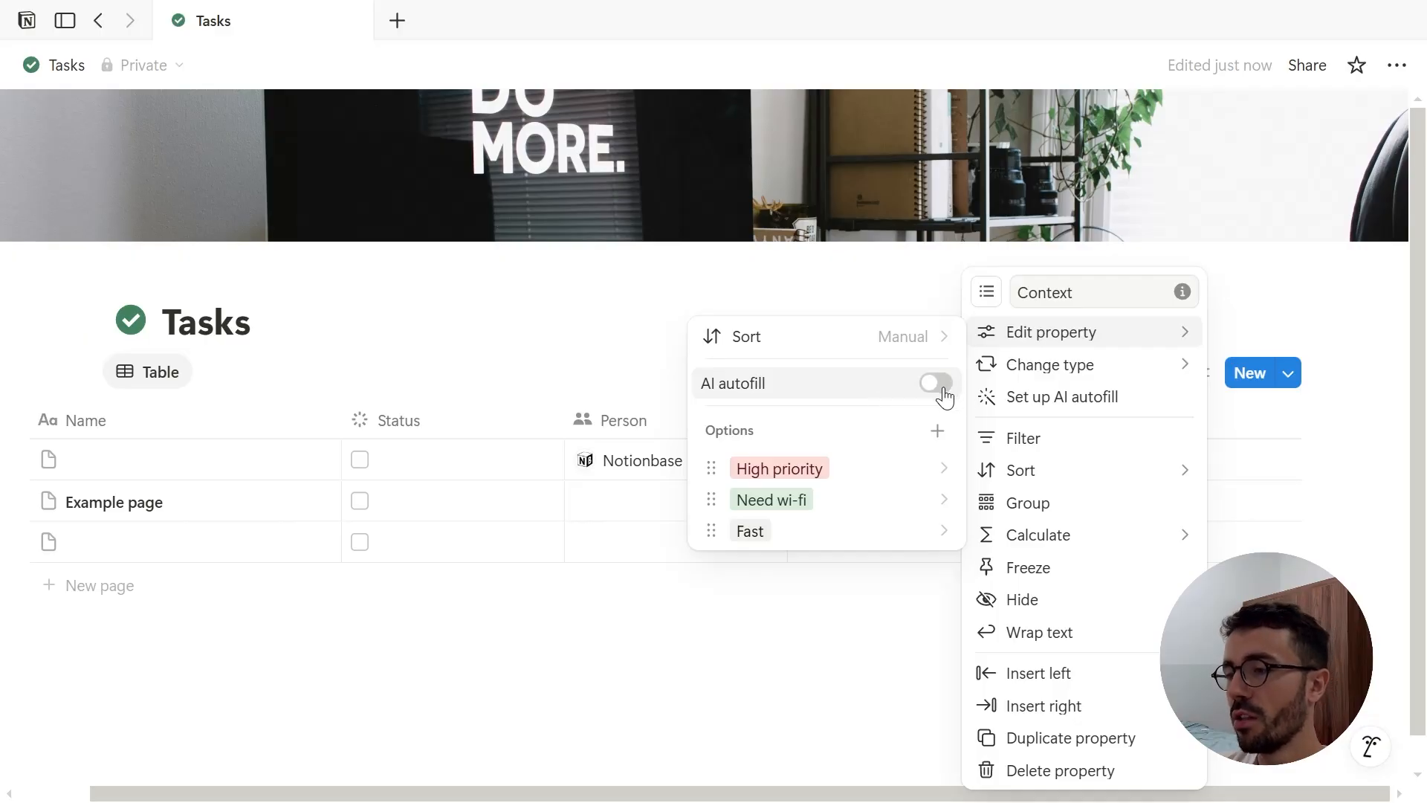
{"action": "left_click", "coordinate": [936, 289]}
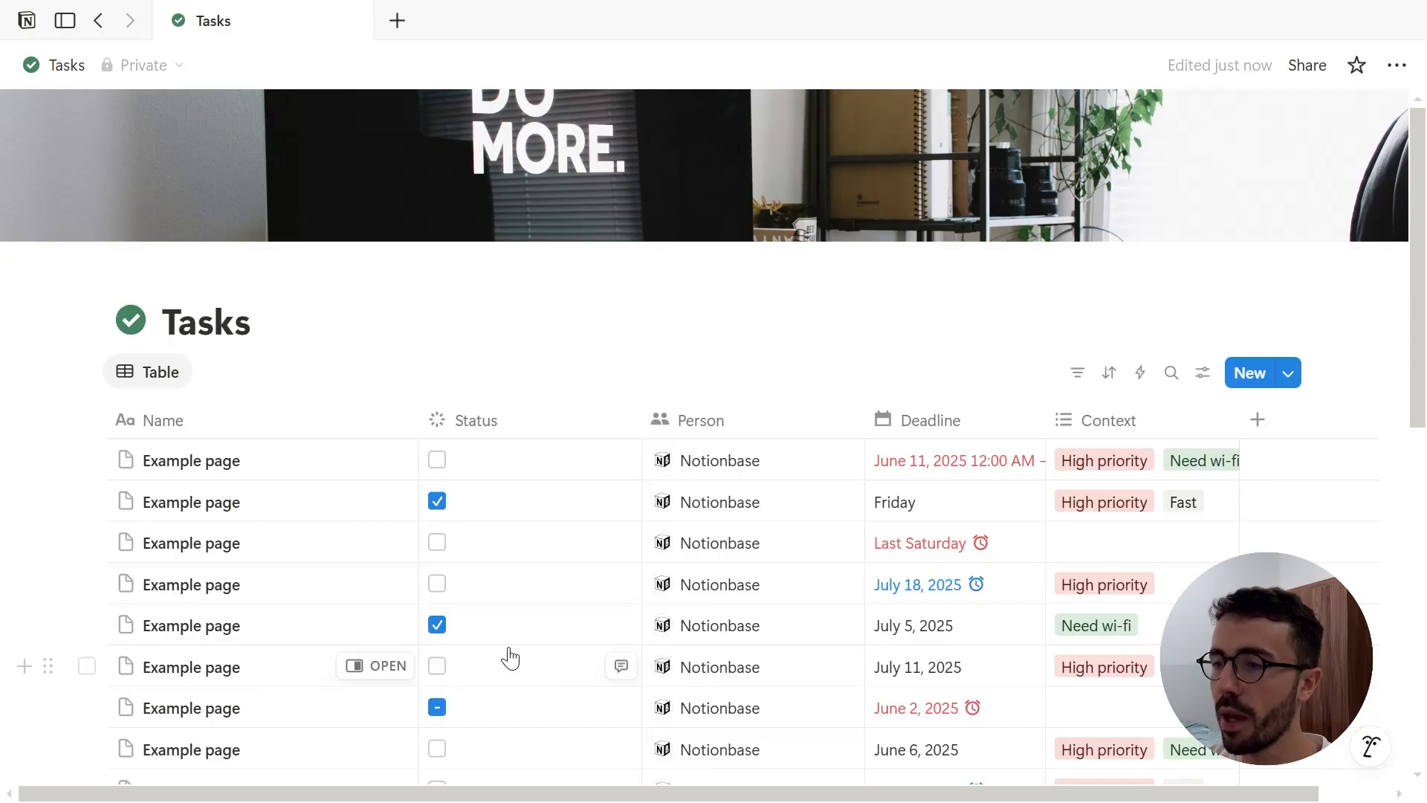
Move the second page, the one due Friday, down the table to just below the page due July 11, 2025
{"action": "scroll", "coordinate": [510, 658], "scroll_direction": "down", "scroll_amount": 5}
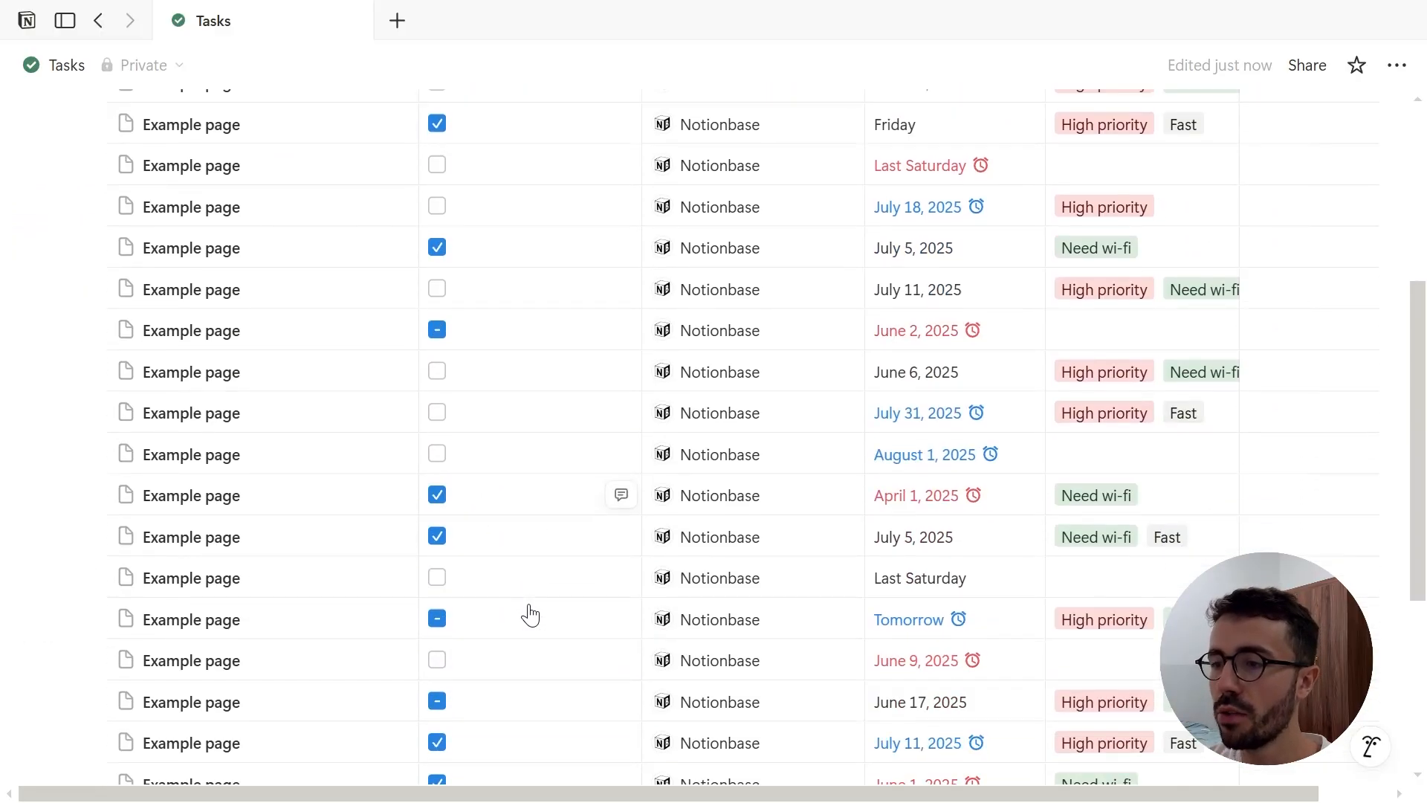
{"action": "scroll", "coordinate": [528, 612], "scroll_direction": "up", "scroll_amount": 6}
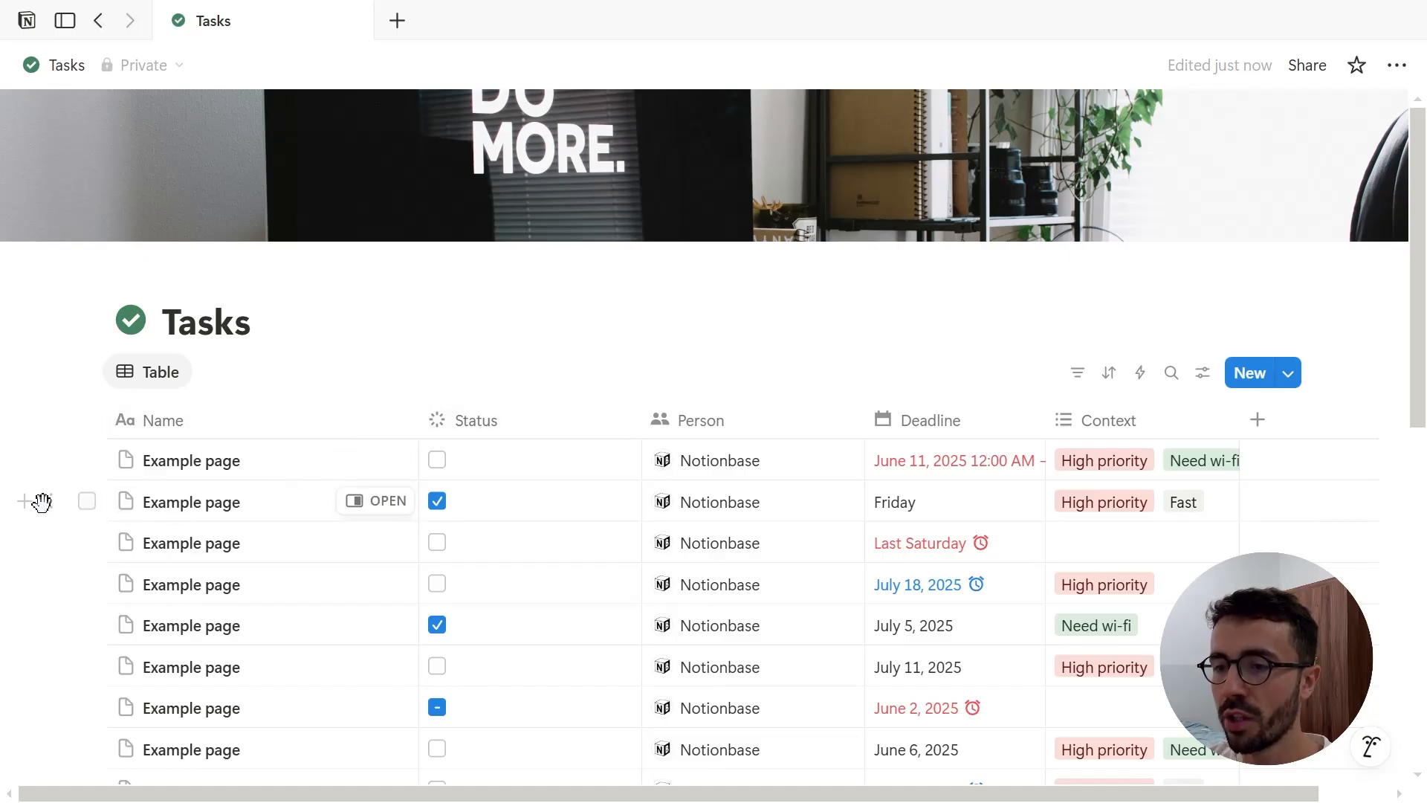
{"action": "left_click_drag", "start_coordinate": [44, 497], "coordinate": [119, 688]}
{"action": "left_click", "coordinate": [89, 653]}
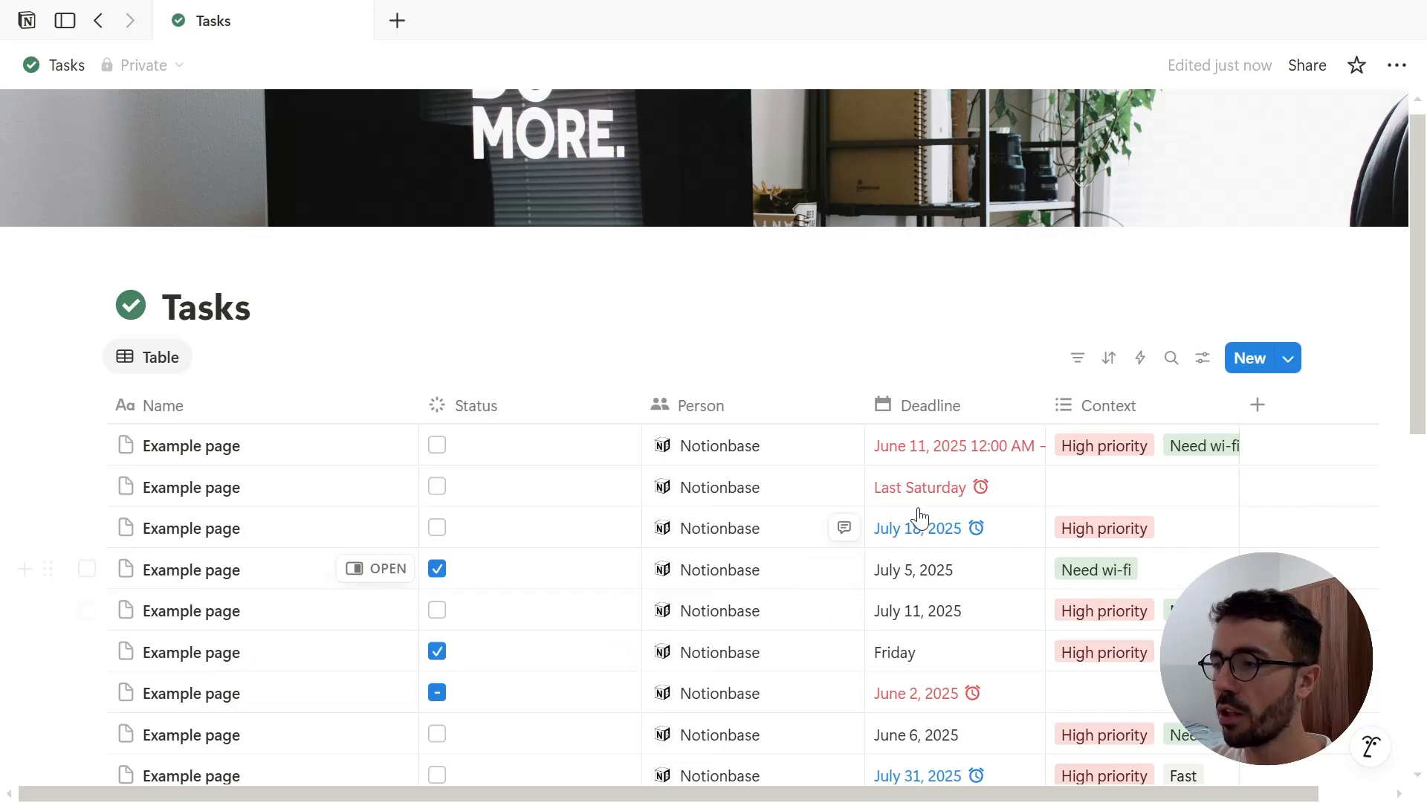
Sort the table by Deadline ascending and add a second ascending sort by Status
{"action": "left_click", "coordinate": [1110, 359]}
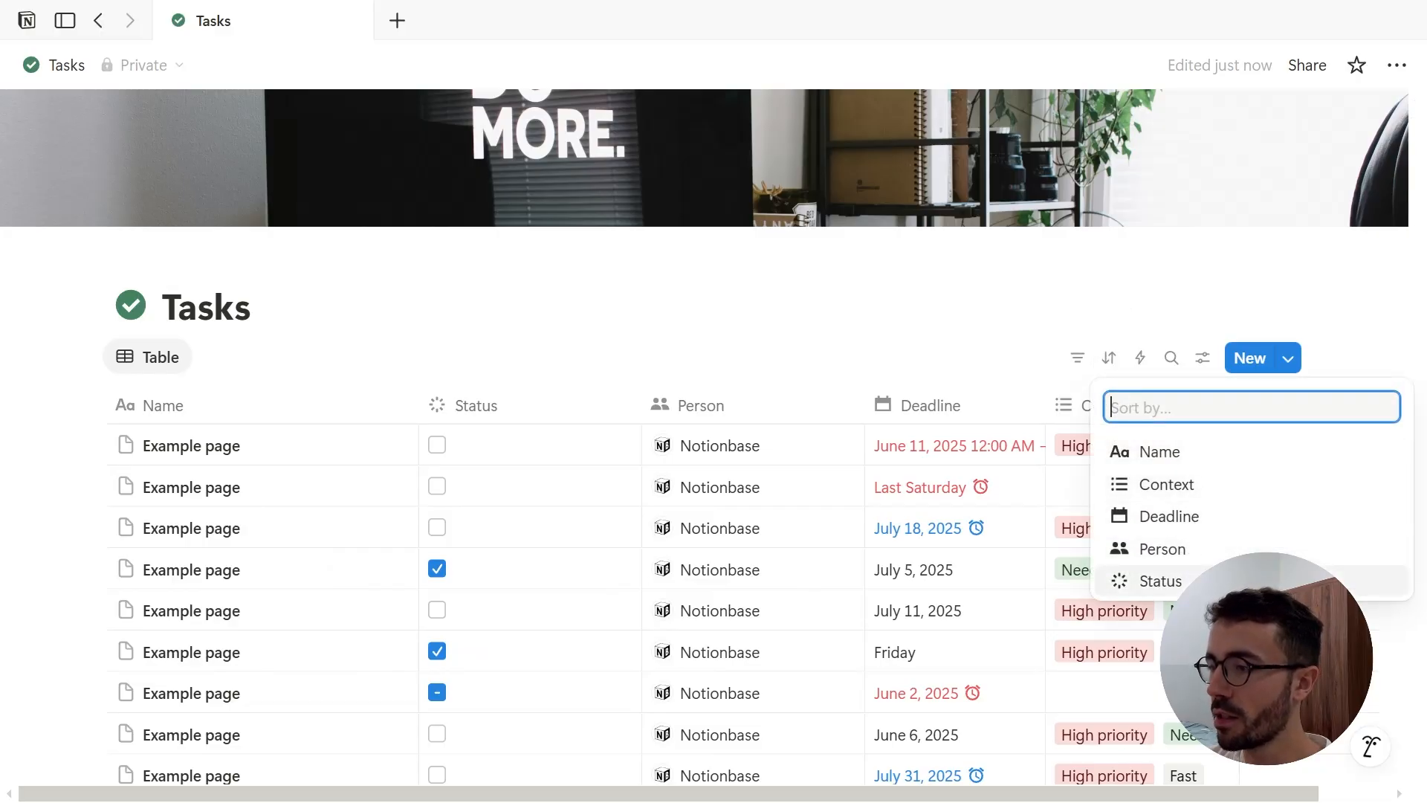
{"action": "left_click", "coordinate": [1190, 518]}
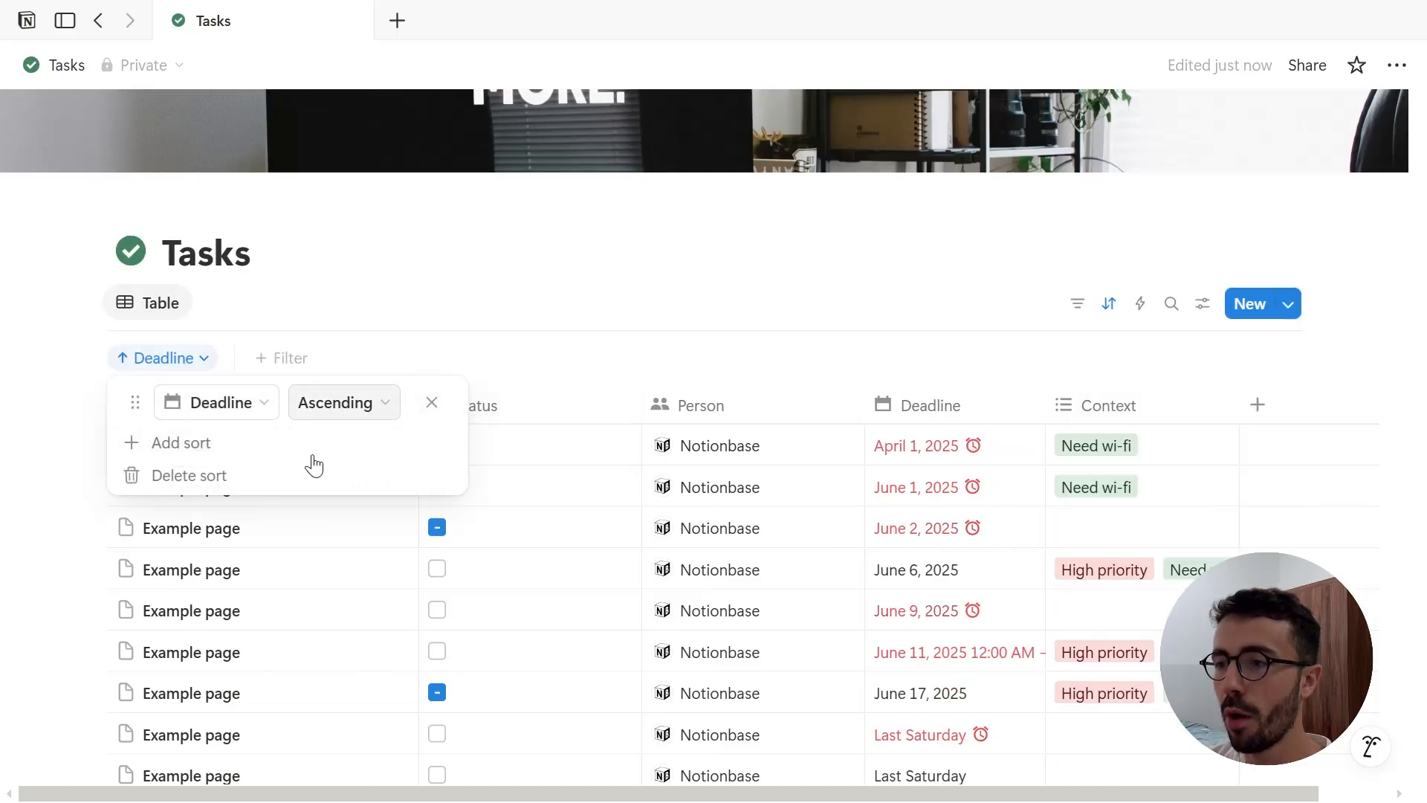
{"action": "left_click", "coordinate": [275, 441]}
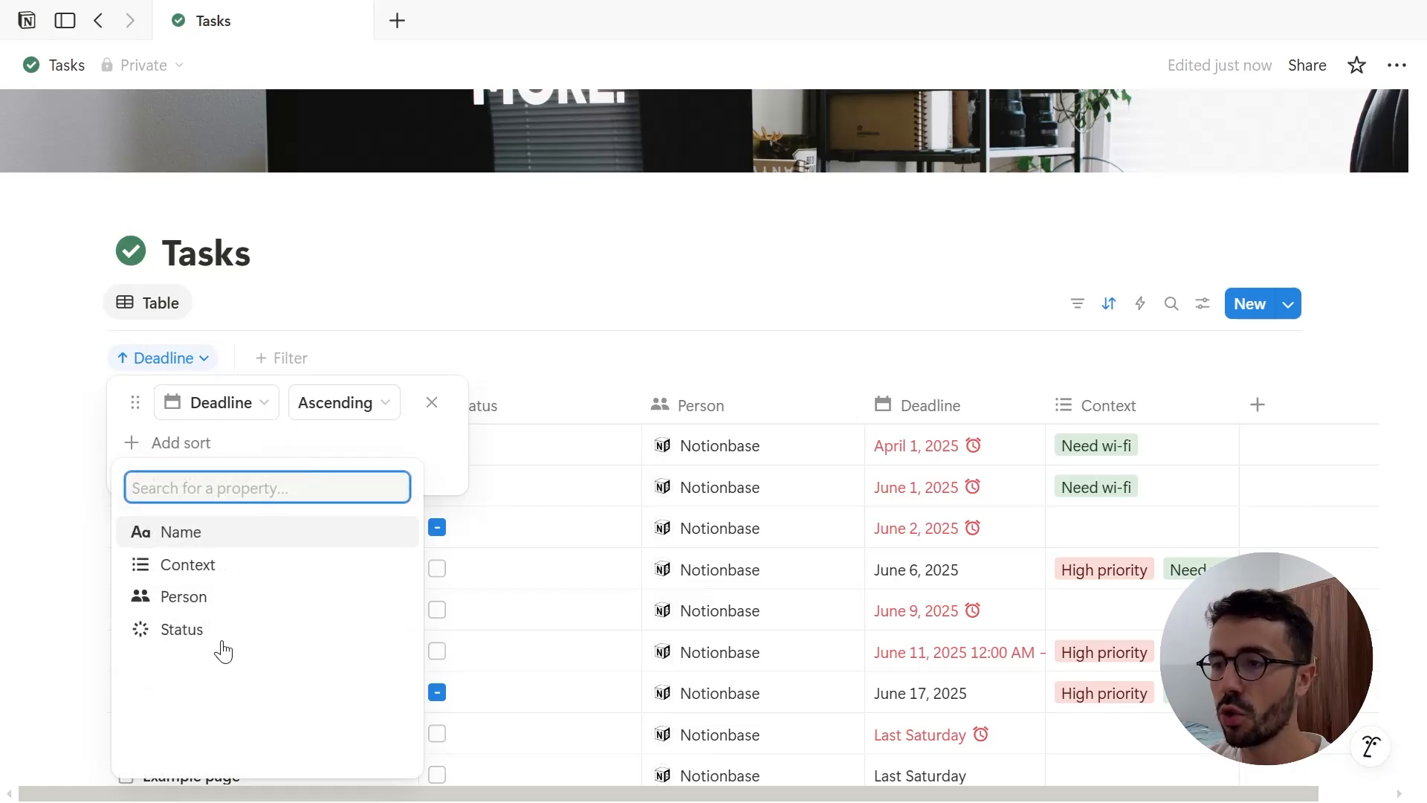
{"action": "left_click", "coordinate": [263, 631]}
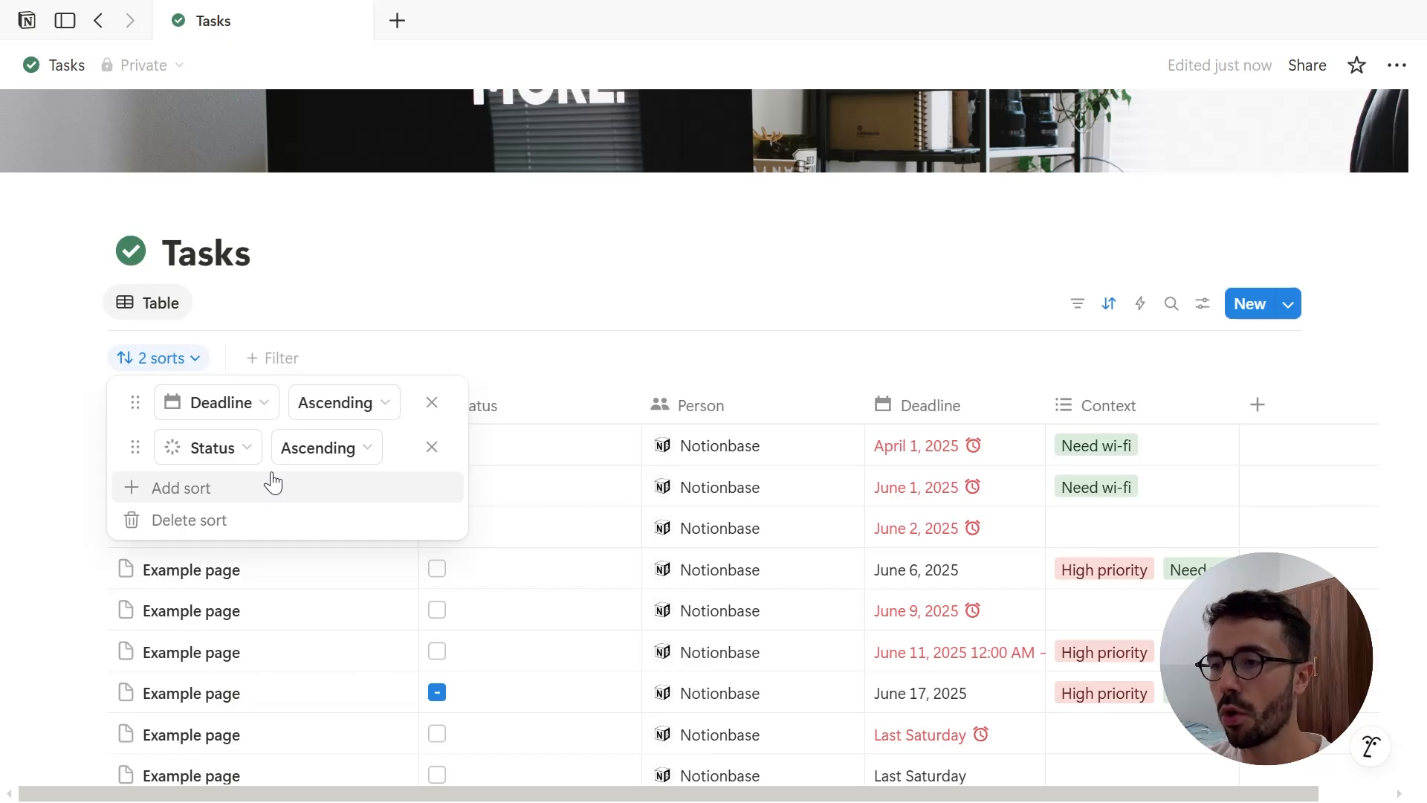
Set the Deadline sort order to Descending and close the sort settings
{"action": "left_click", "coordinate": [334, 412]}
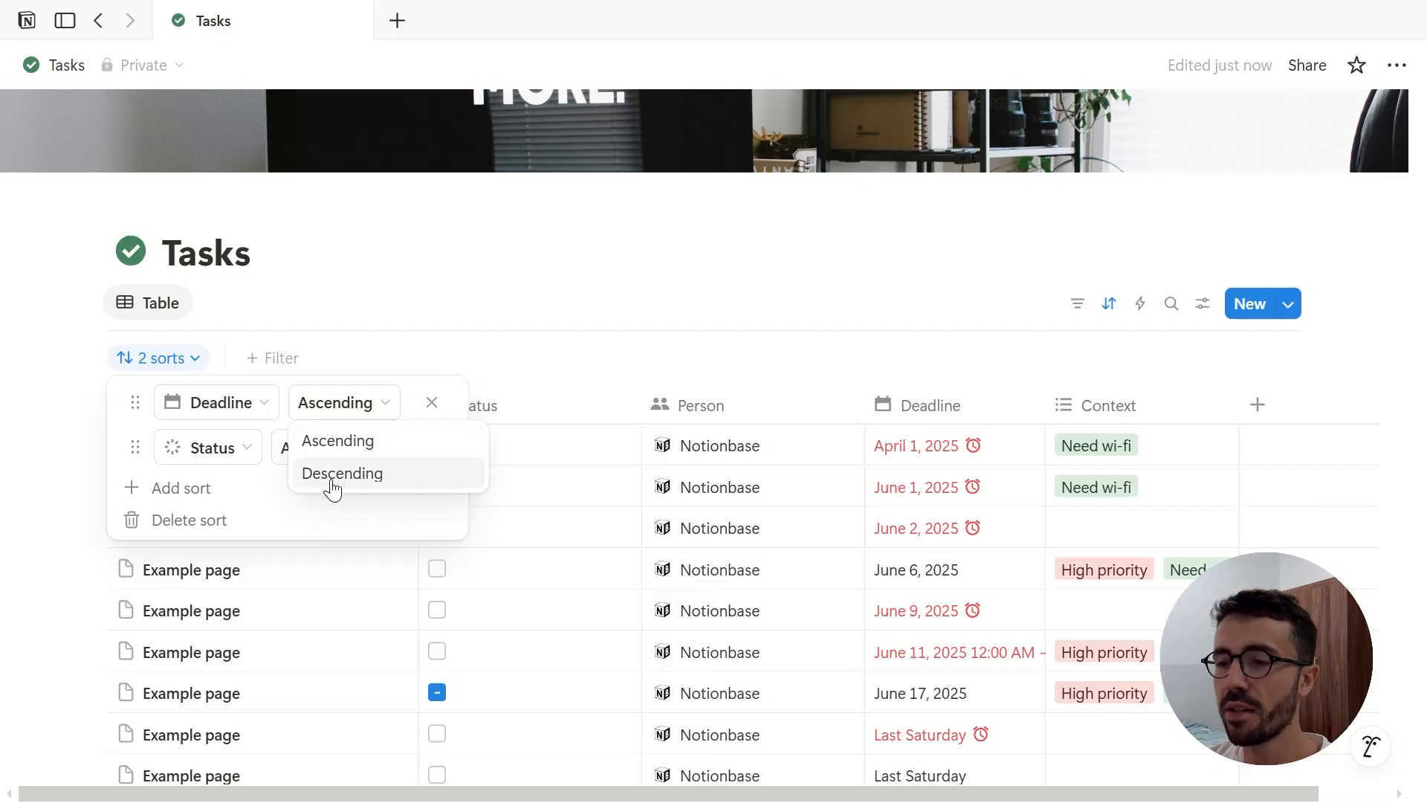
{"action": "left_click", "coordinate": [350, 427]}
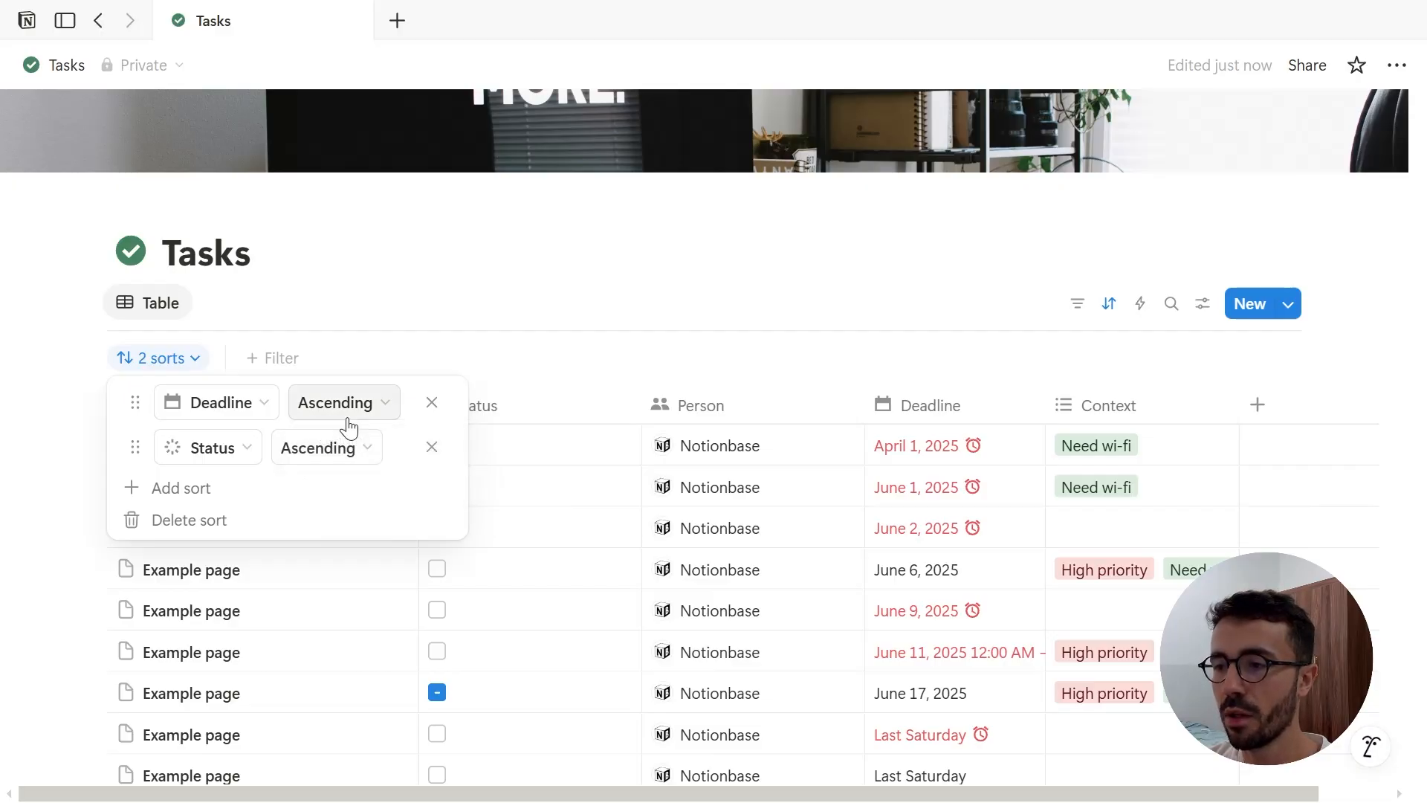
{"action": "left_click", "coordinate": [349, 429]}
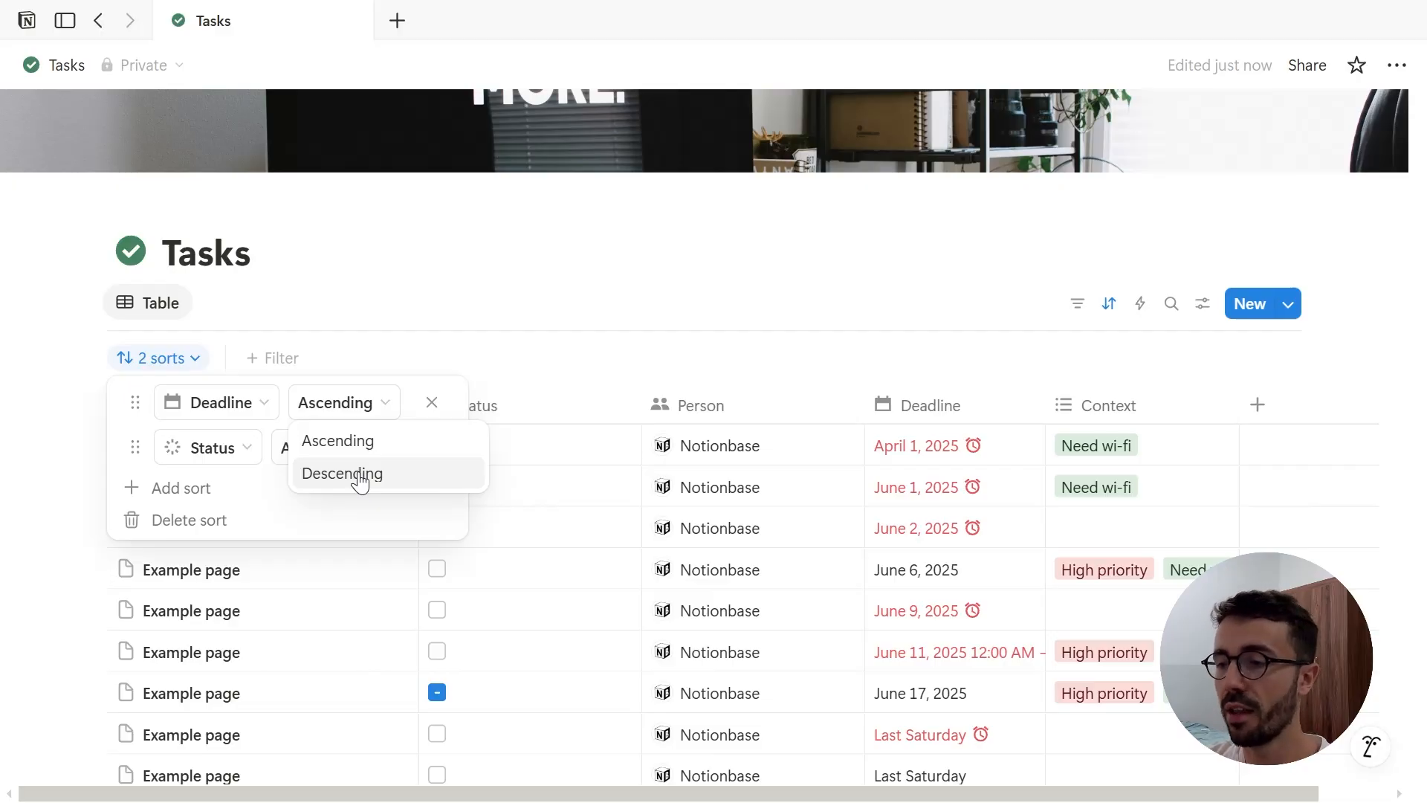
{"action": "left_click", "coordinate": [343, 473]}
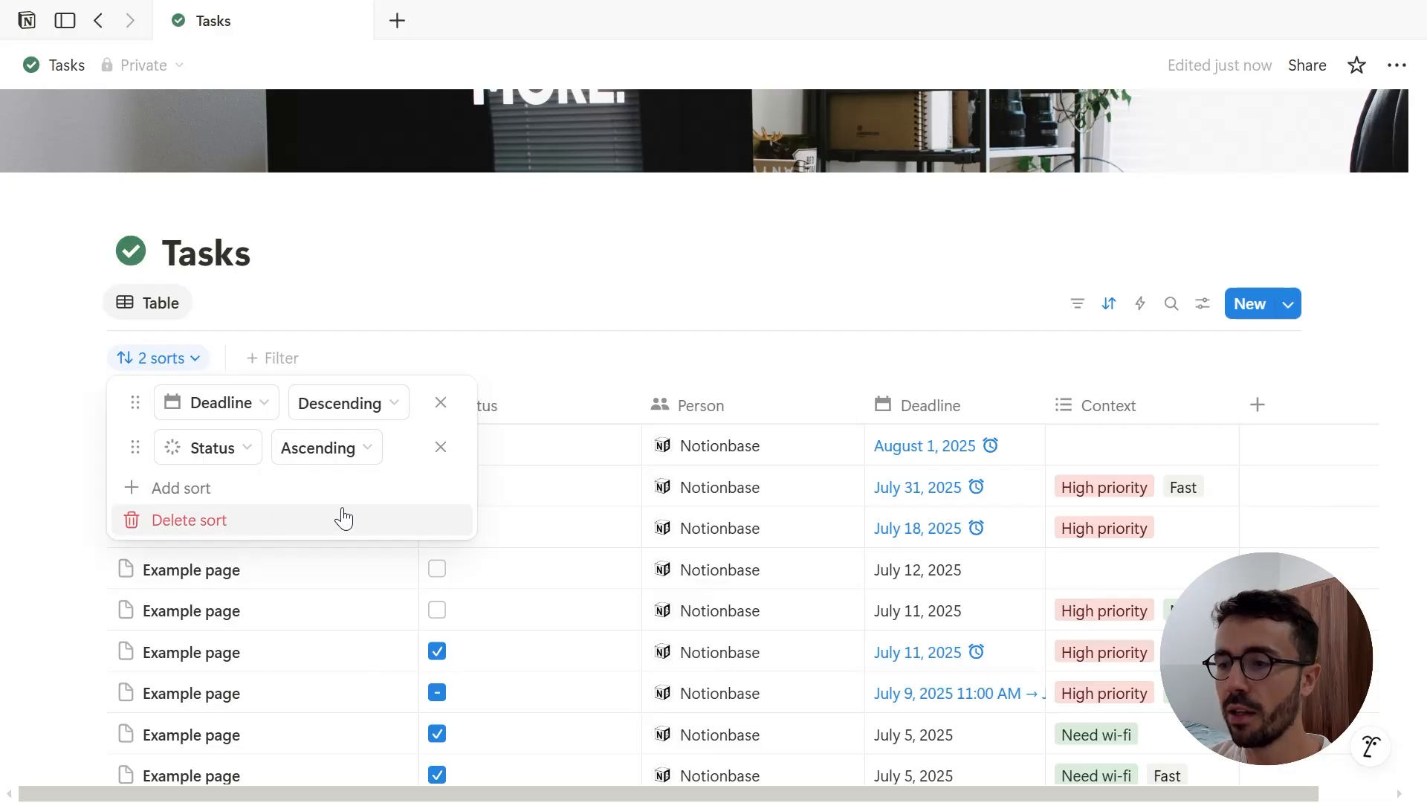
{"action": "left_click", "coordinate": [524, 351]}
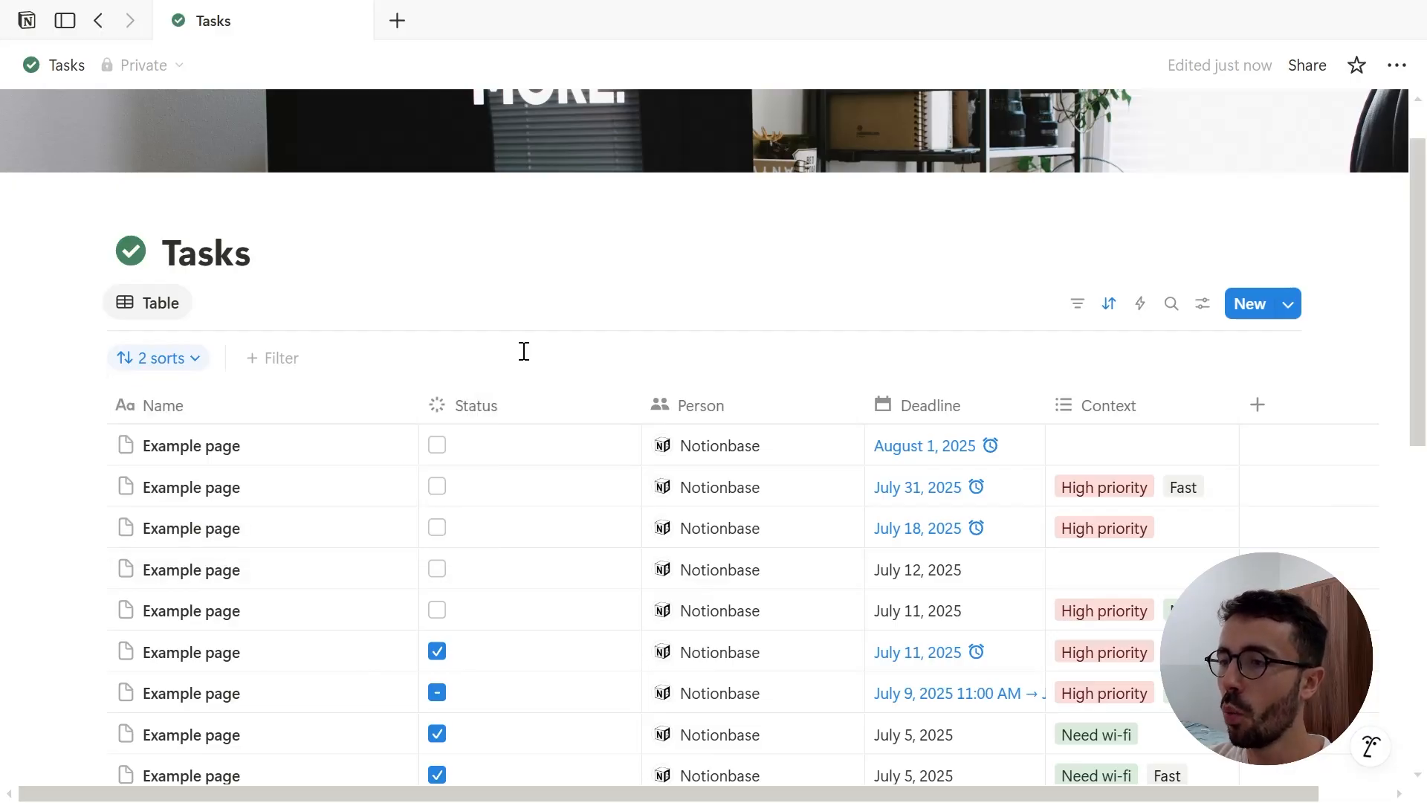
Group the table's pages by Status option in the view settings
{"action": "left_click", "coordinate": [1204, 305]}
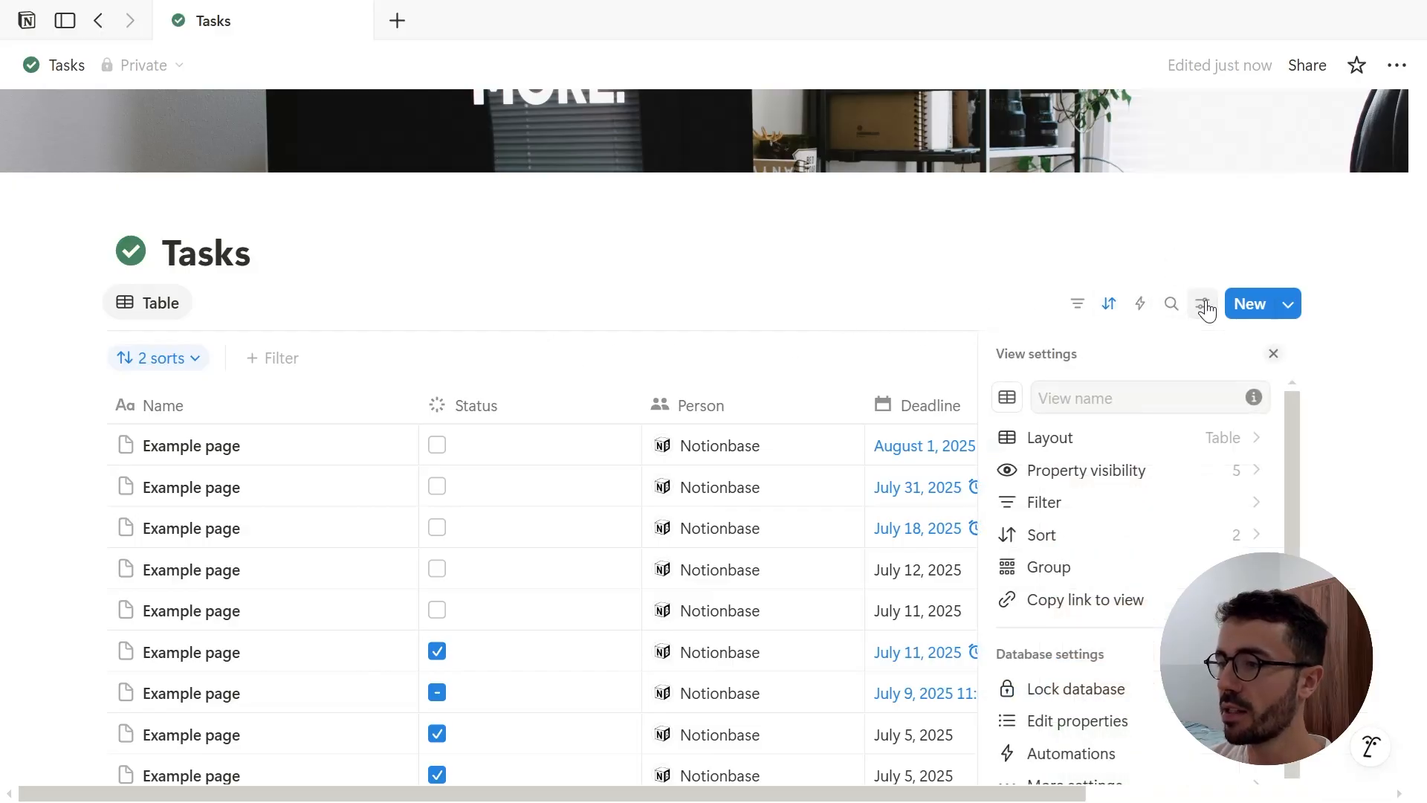
{"action": "left_click", "coordinate": [1152, 569]}
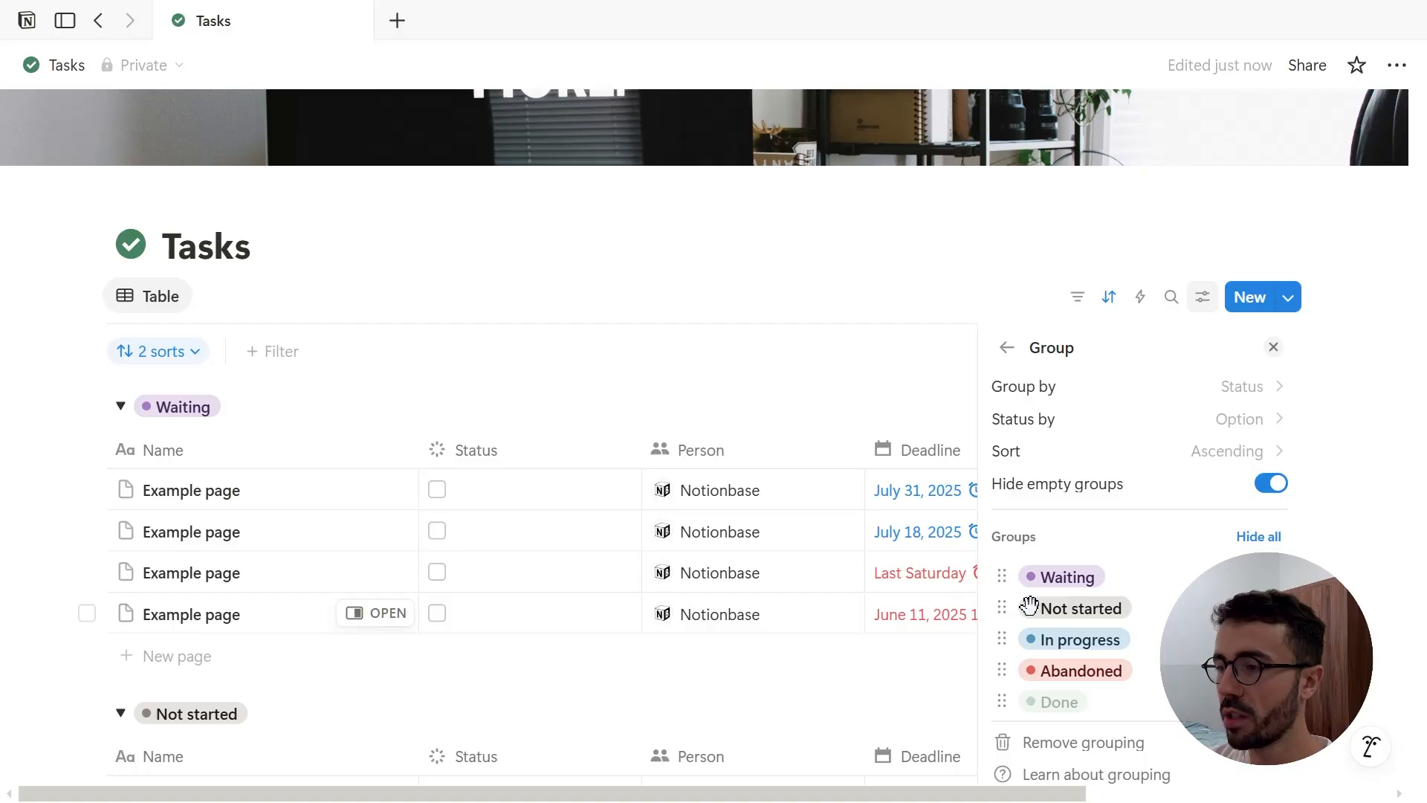
Place the Not started group above Waiting, and return the group sorting to Ascending
{"action": "left_click_drag", "start_coordinate": [1001, 607], "coordinate": [1001, 566]}
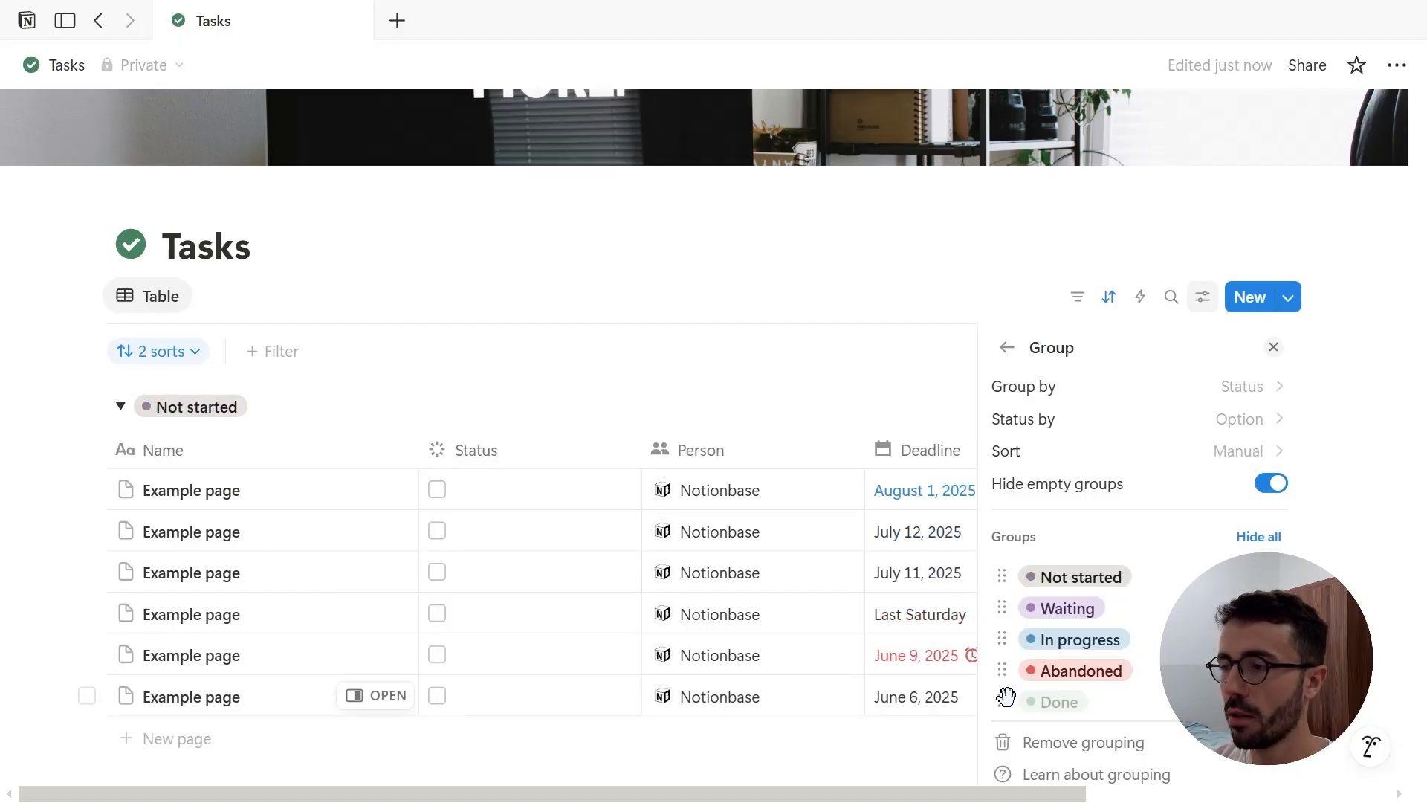
{"action": "left_click", "coordinate": [1242, 449]}
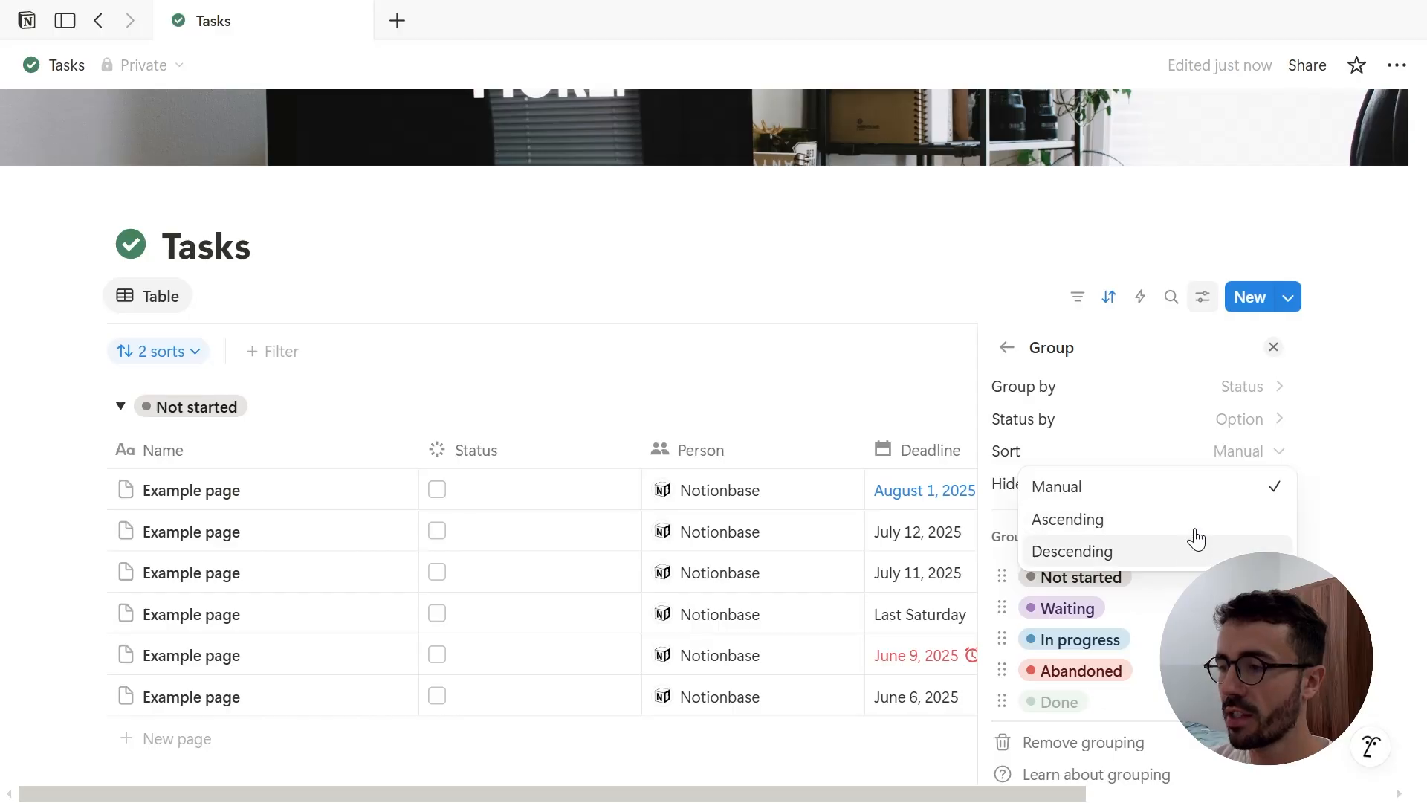
{"action": "left_click", "coordinate": [1196, 526]}
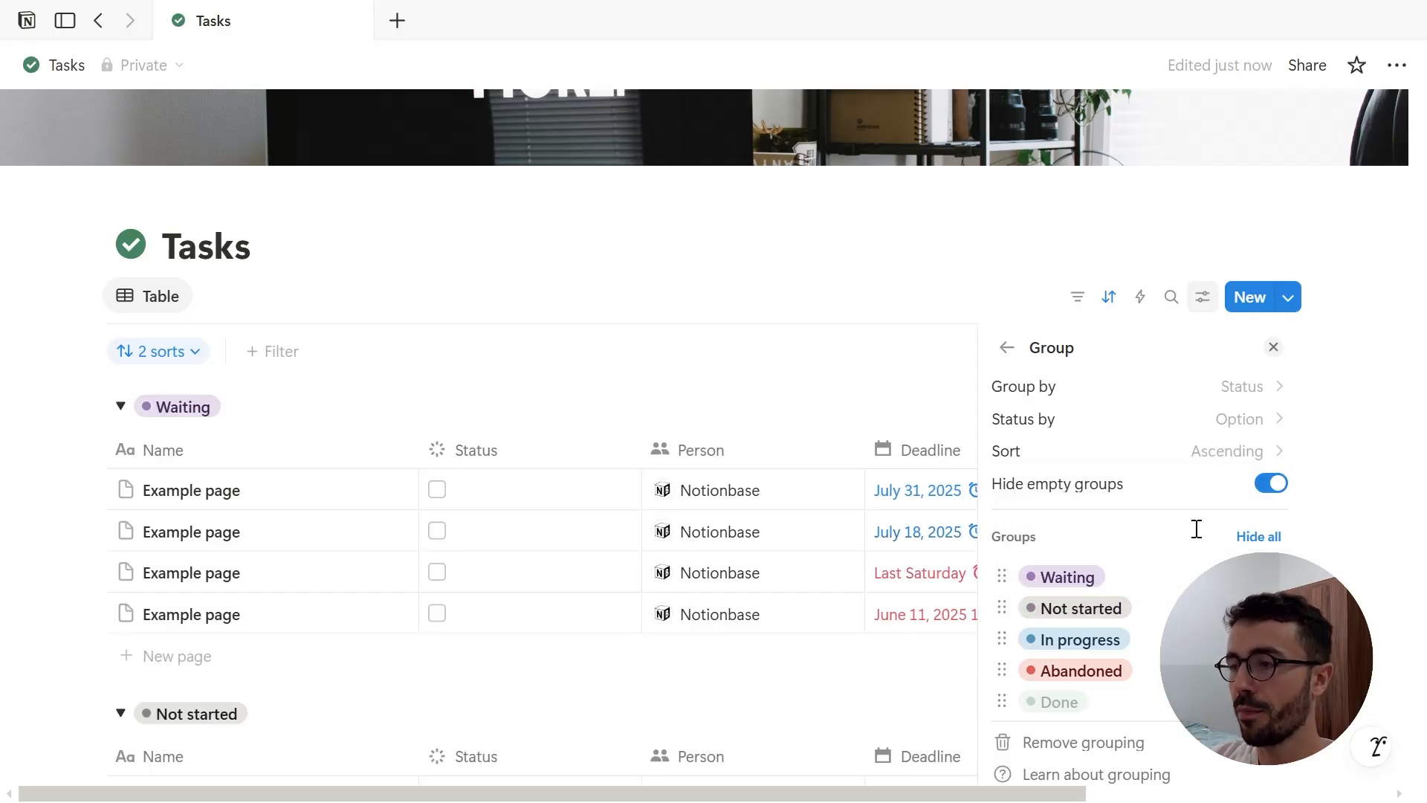
Group the table's pages by Status group instead of by option and close the group settings
{"action": "left_click", "coordinate": [1171, 420]}
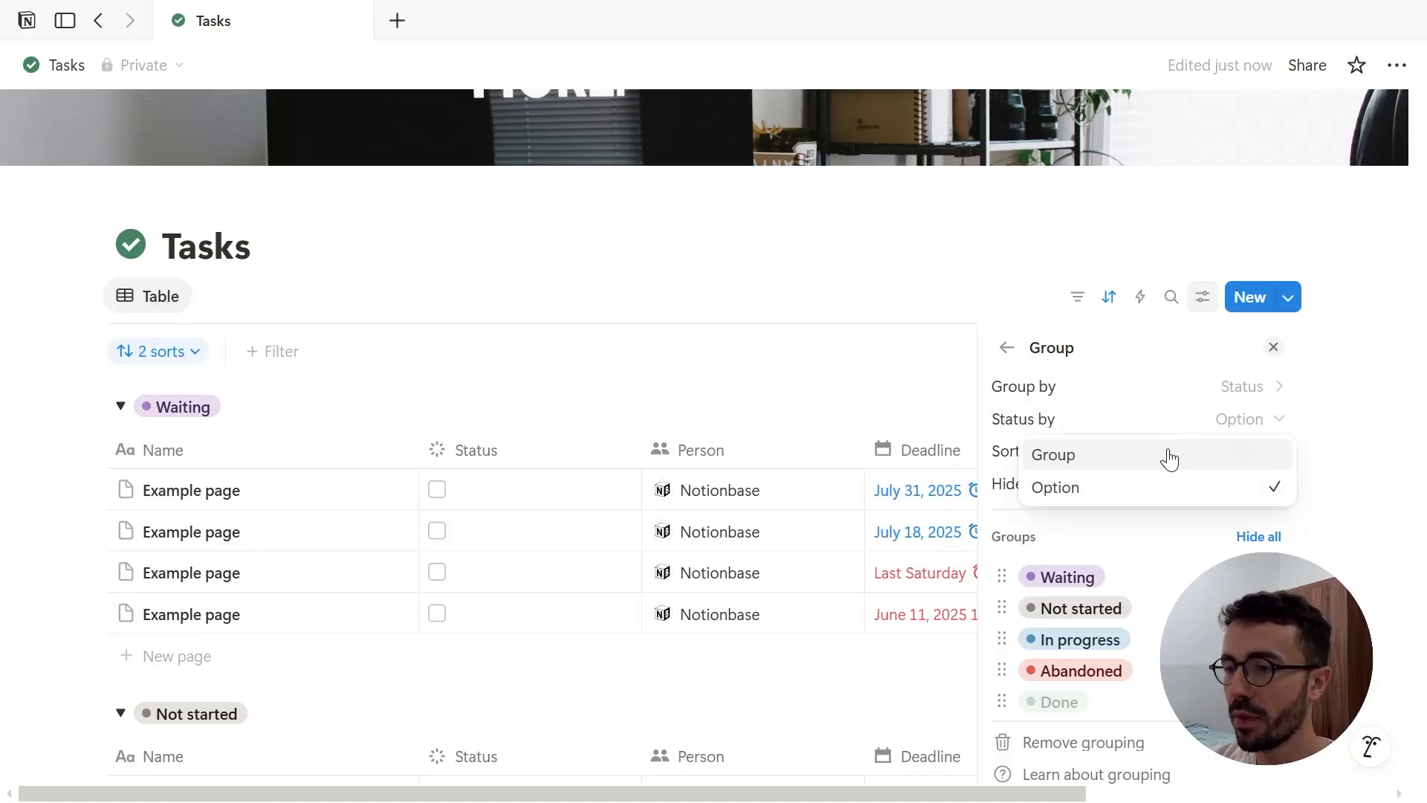
{"action": "left_click", "coordinate": [1170, 458]}
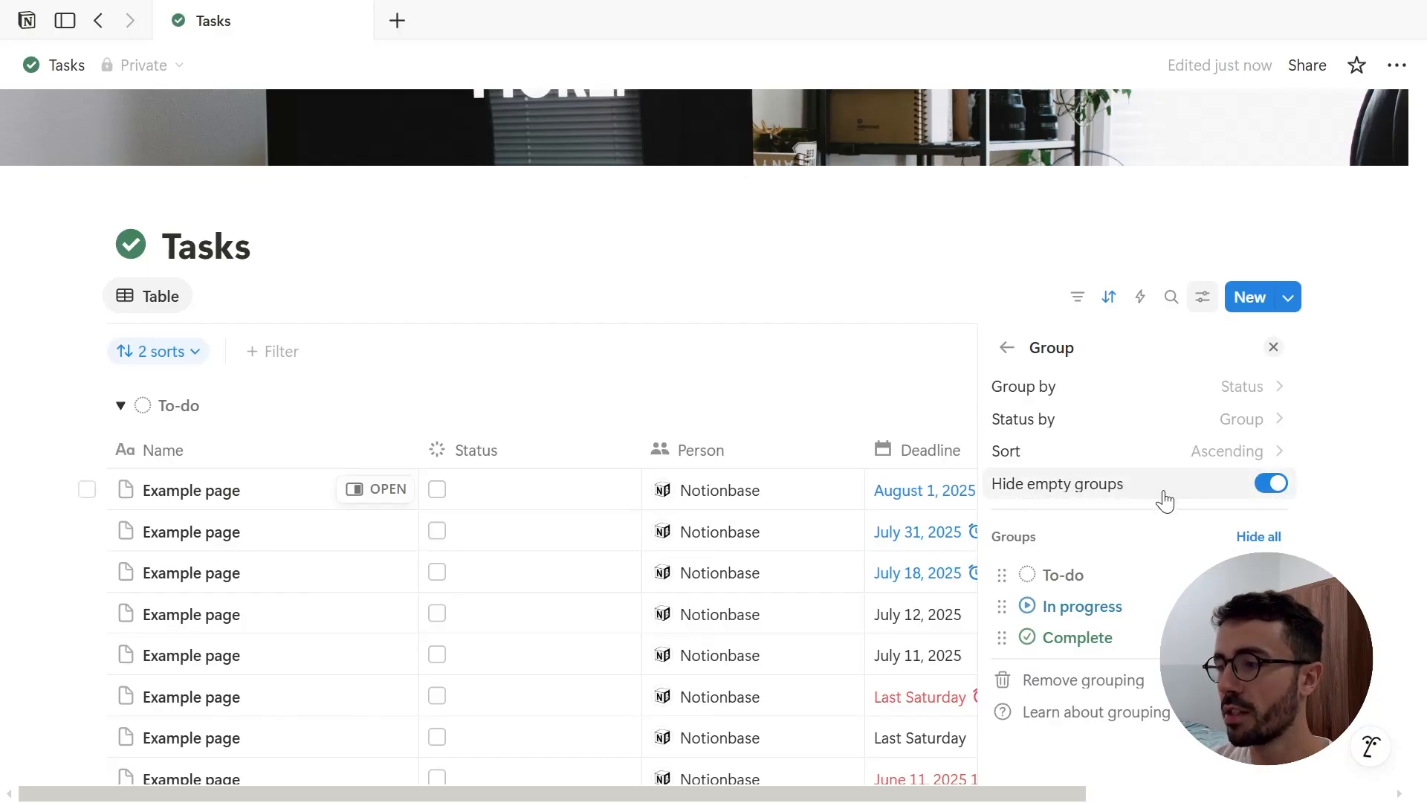
{"action": "left_click", "coordinate": [1190, 387]}
{"action": "left_click", "coordinate": [1007, 349]}
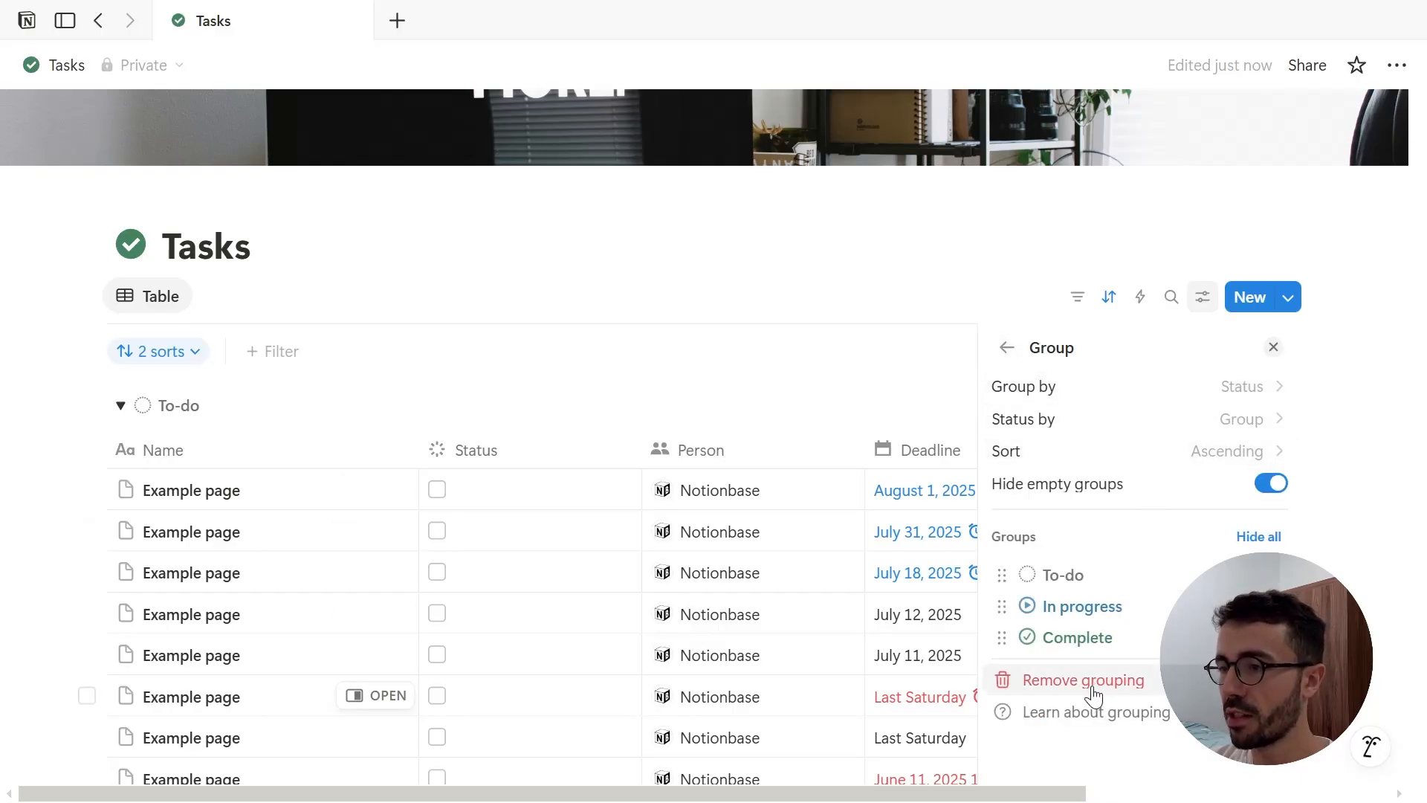
{"action": "left_click", "coordinate": [466, 351]}
Collapse the To-do group and show the page count beside each group's name
{"action": "left_click", "coordinate": [119, 409]}
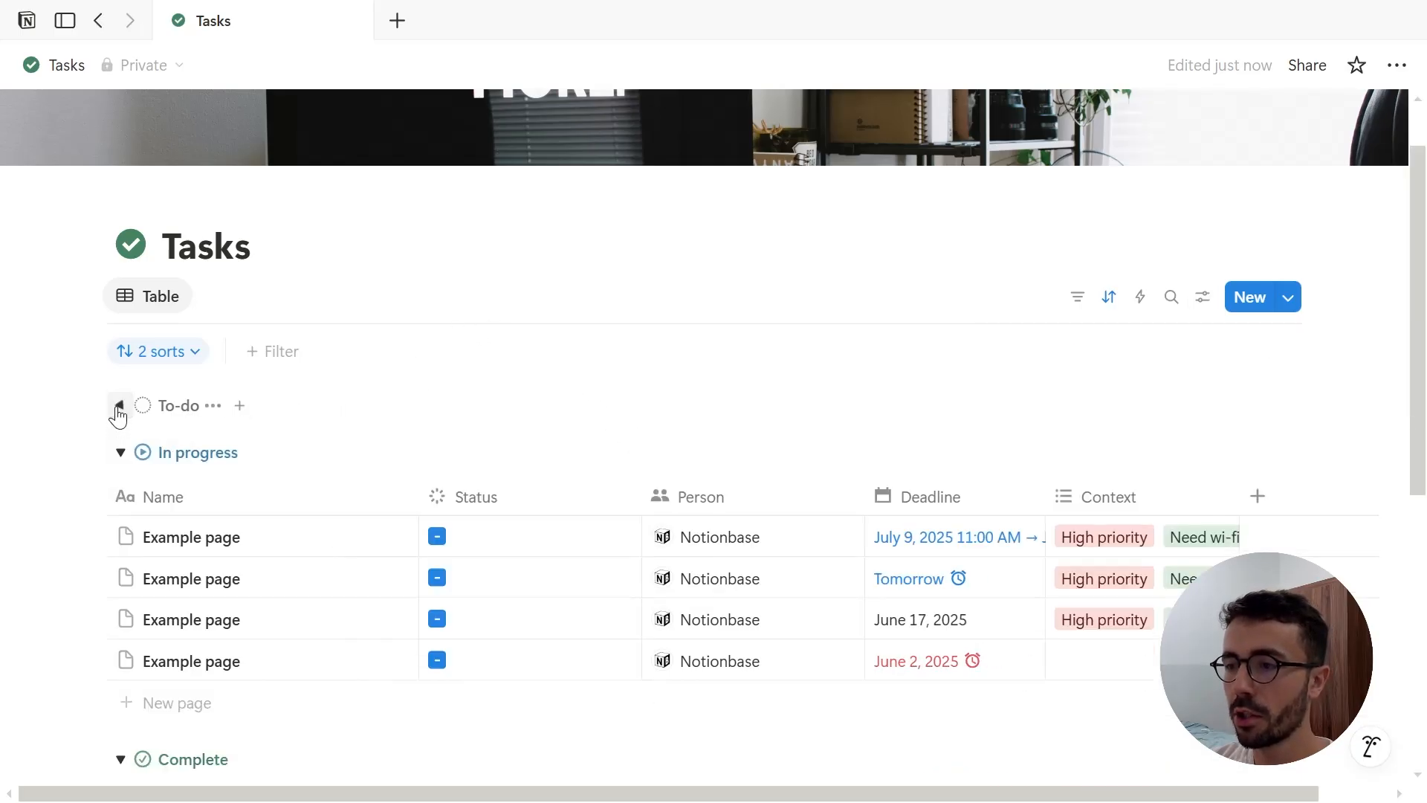
{"action": "left_click", "coordinate": [119, 455]}
{"action": "left_click", "coordinate": [119, 455]}
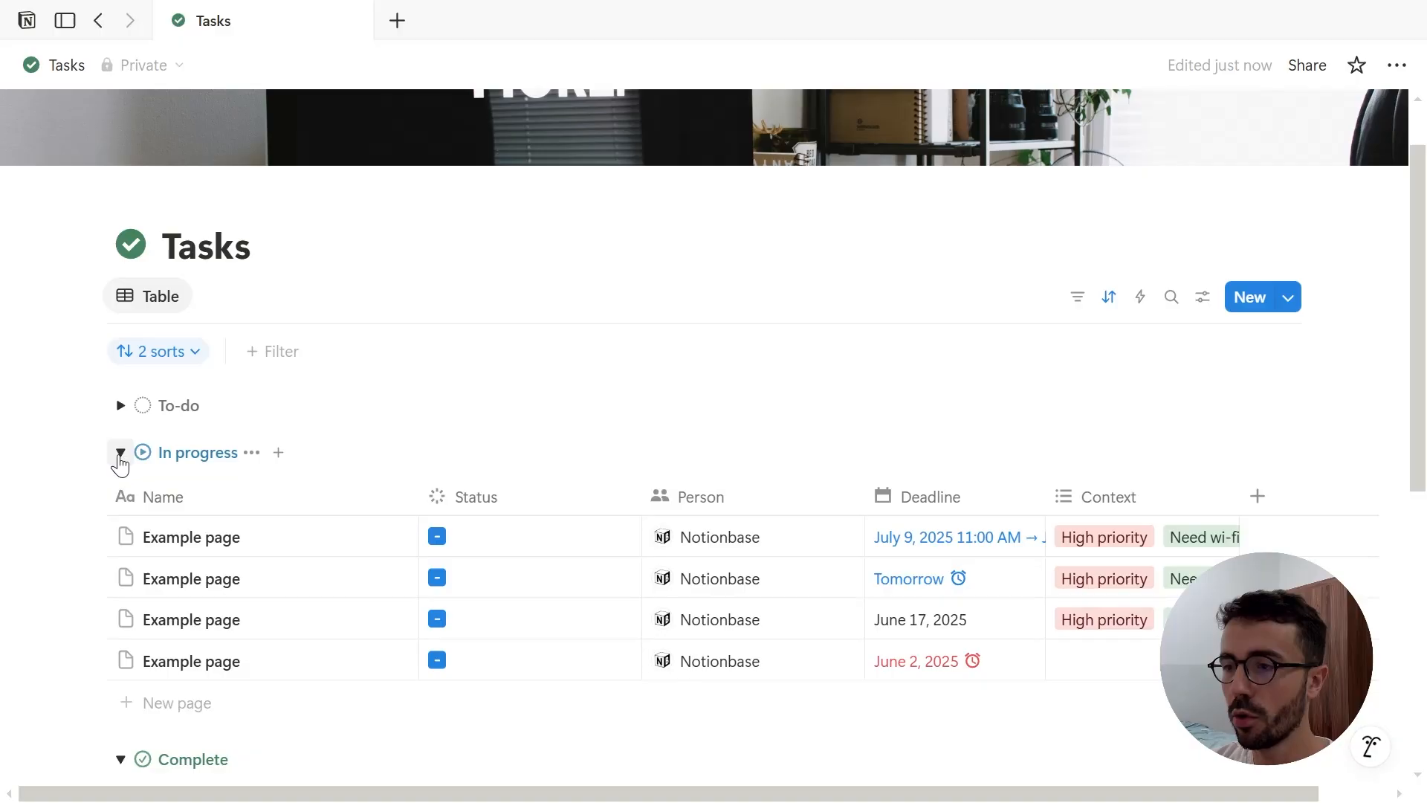
{"action": "left_click", "coordinate": [252, 452]}
{"action": "left_click", "coordinate": [322, 520]}
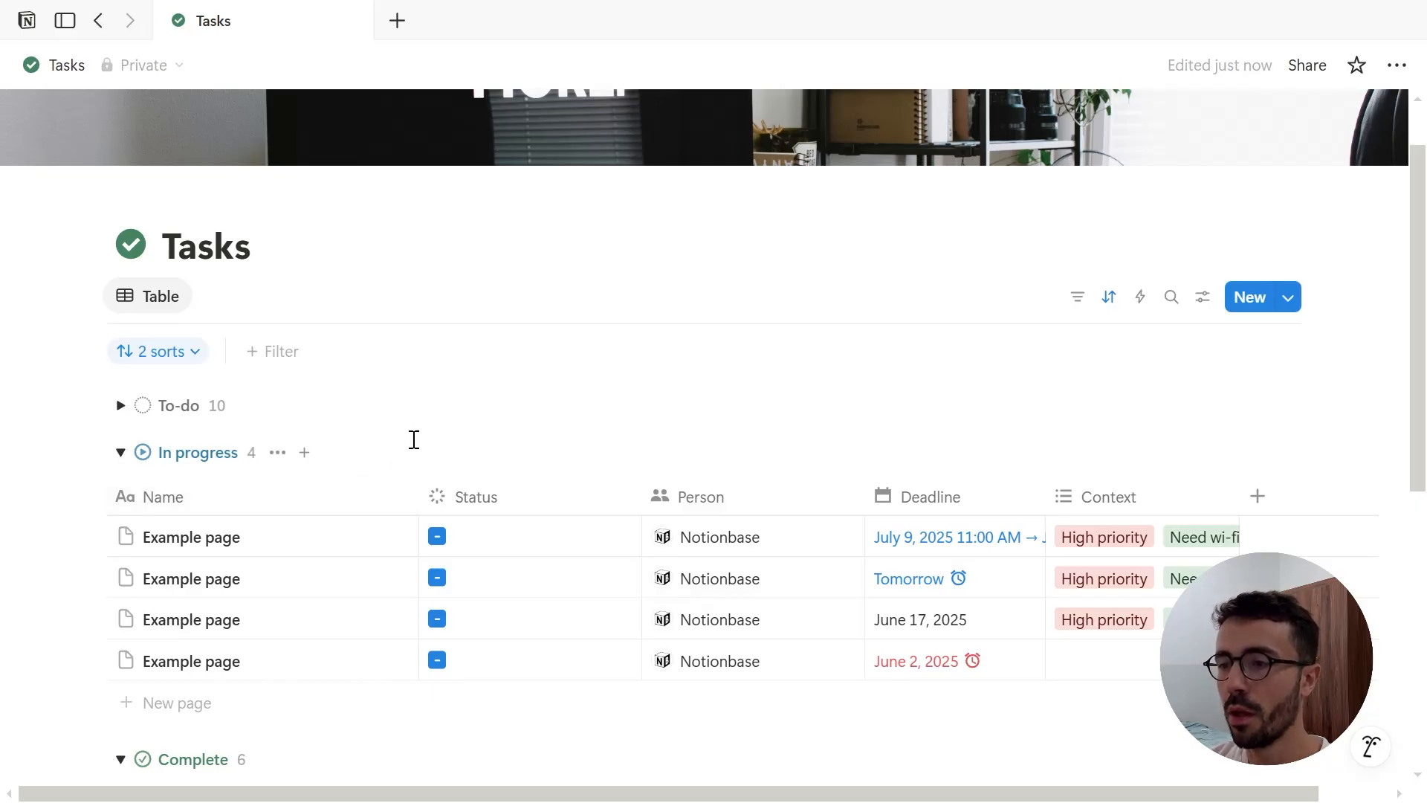
Examine the count, percent and date calculations available for the In progress group's total
{"action": "left_click", "coordinate": [257, 454]}
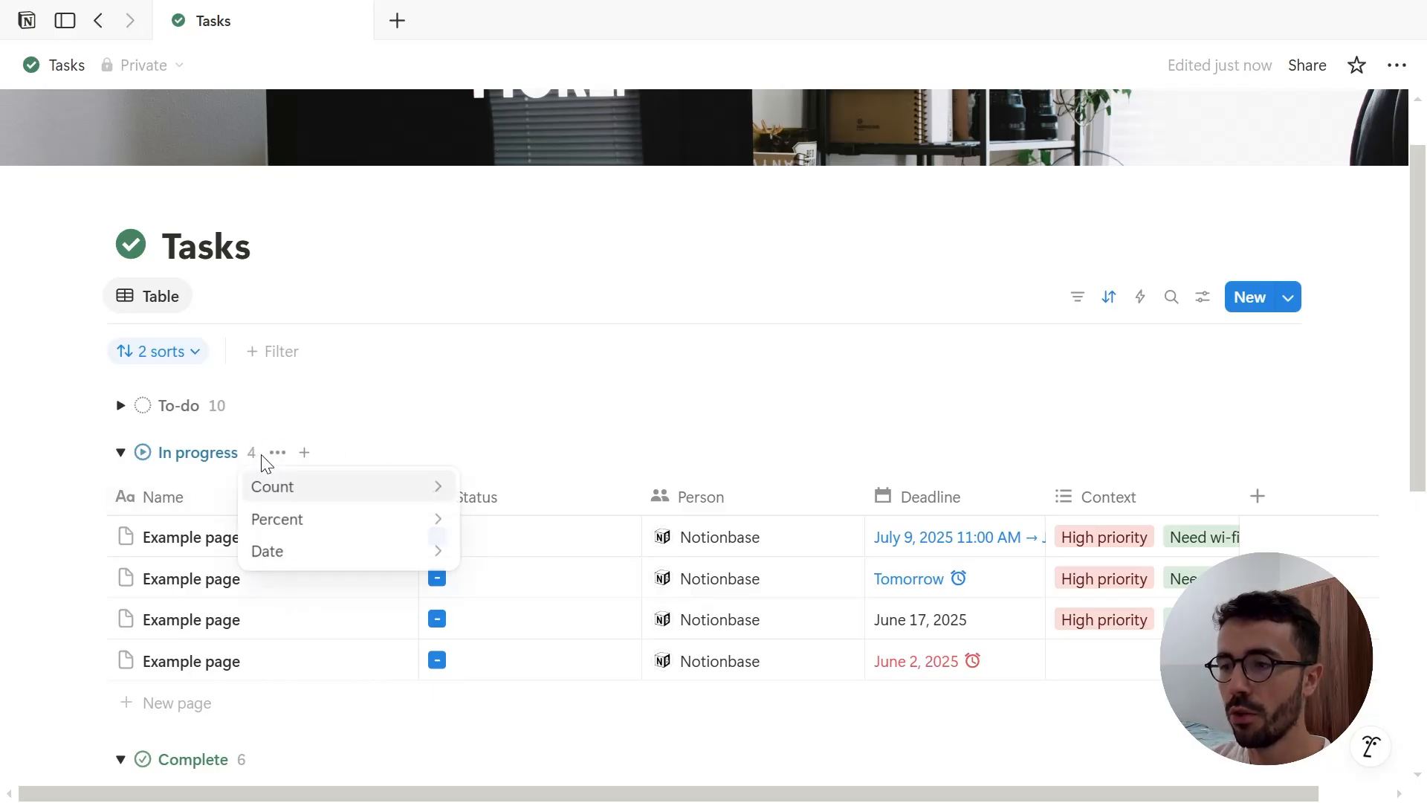
{"action": "mouse_move", "coordinate": [292, 485]}
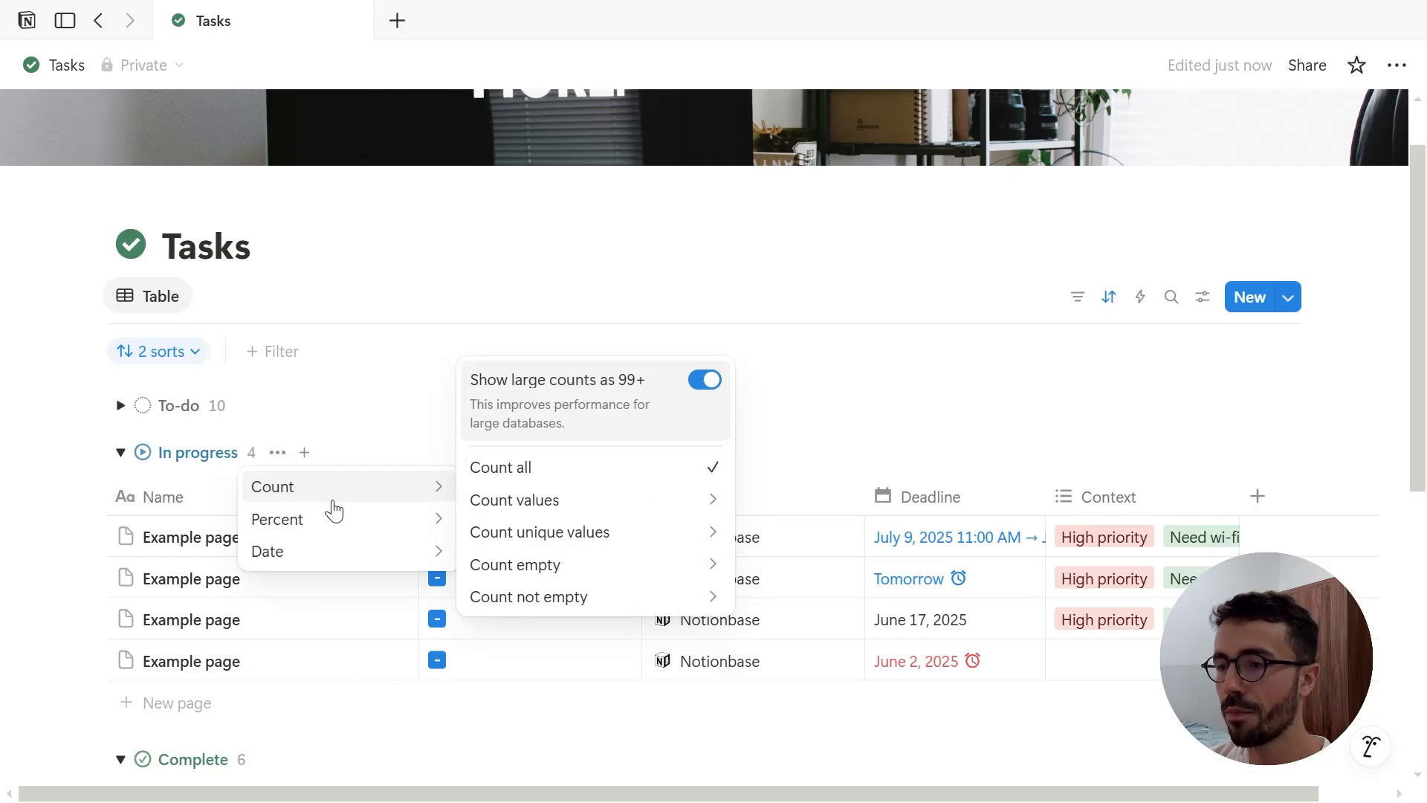
{"action": "mouse_move", "coordinate": [328, 559]}
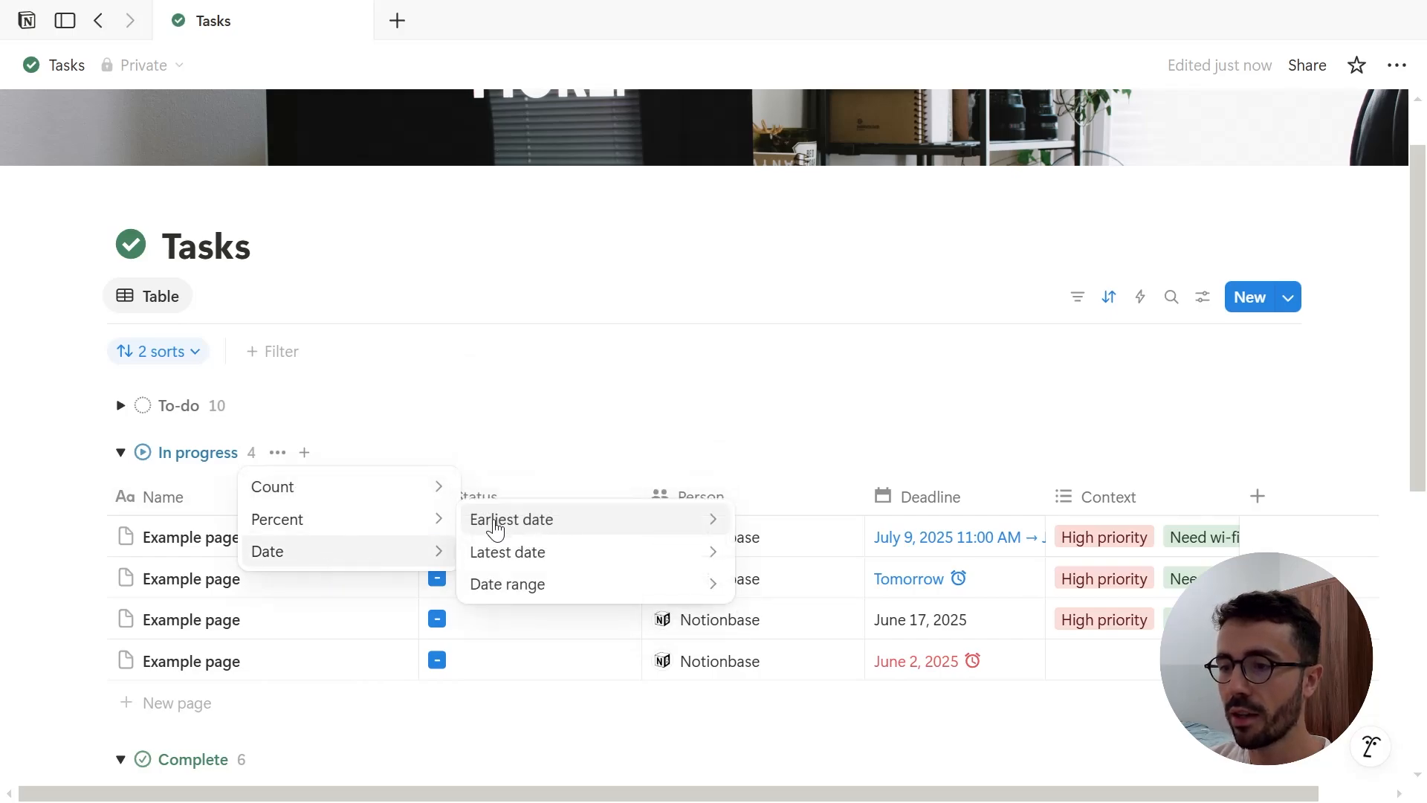
{"action": "mouse_move", "coordinate": [485, 591]}
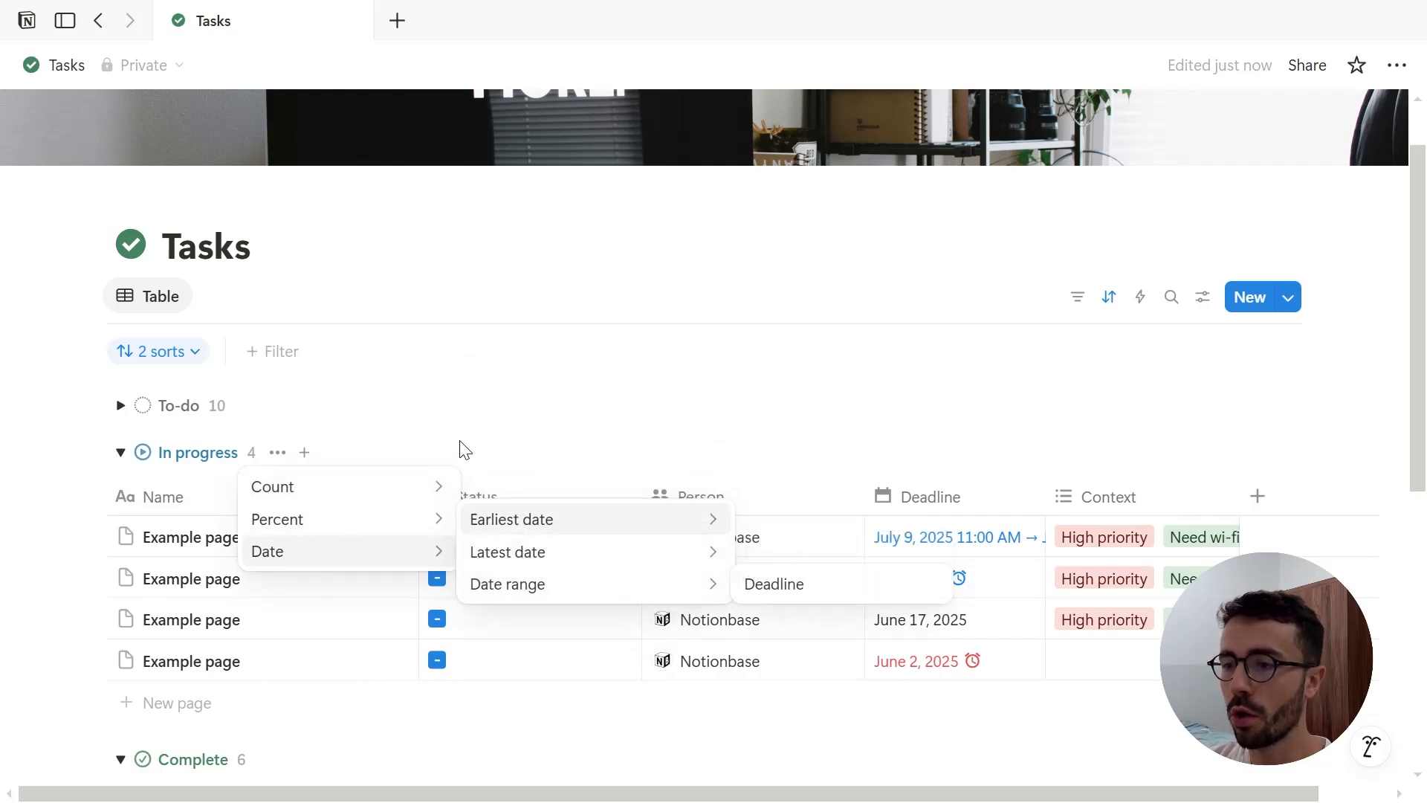
{"action": "left_click", "coordinate": [469, 389]}
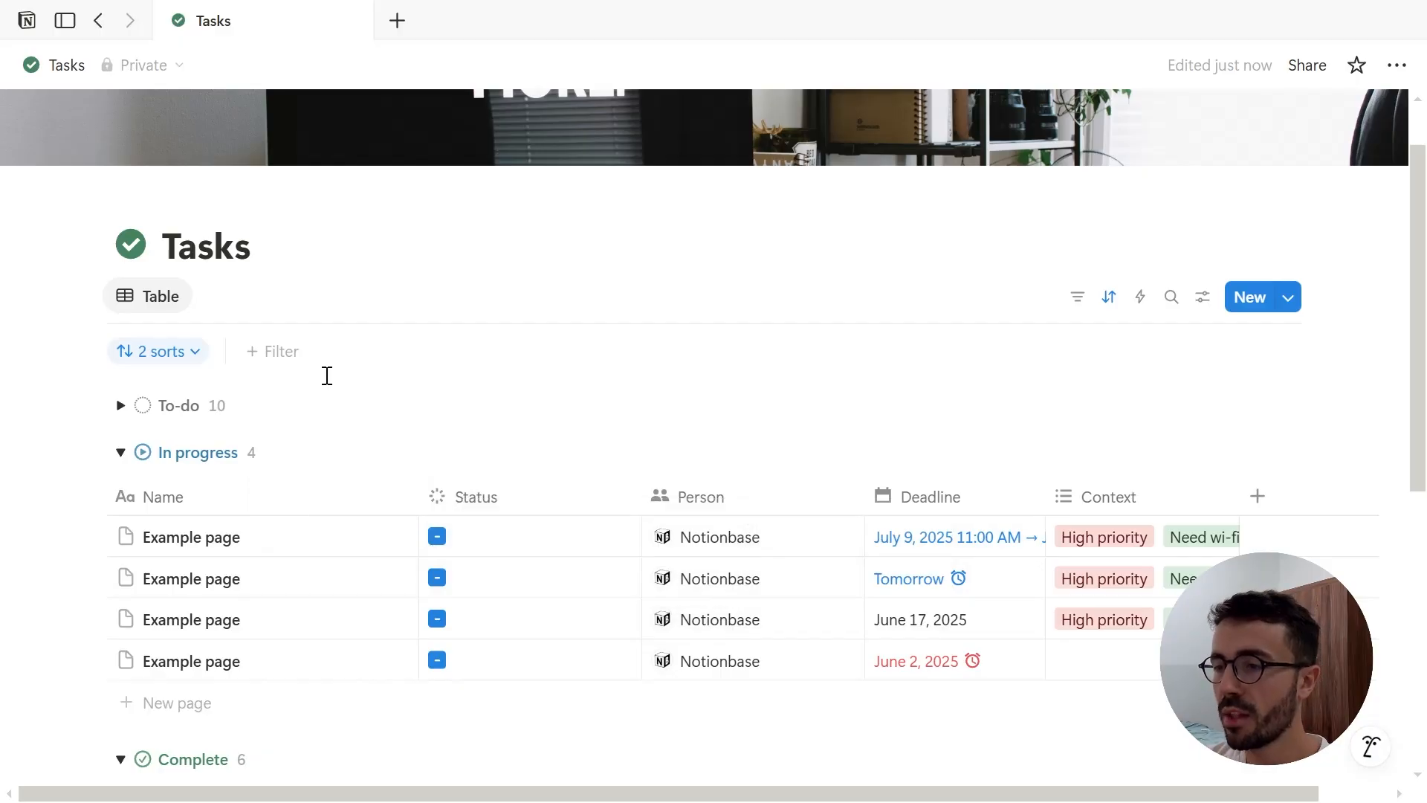
Add a filter that shows only pages whose Context is not empty
{"action": "left_click", "coordinate": [1070, 296]}
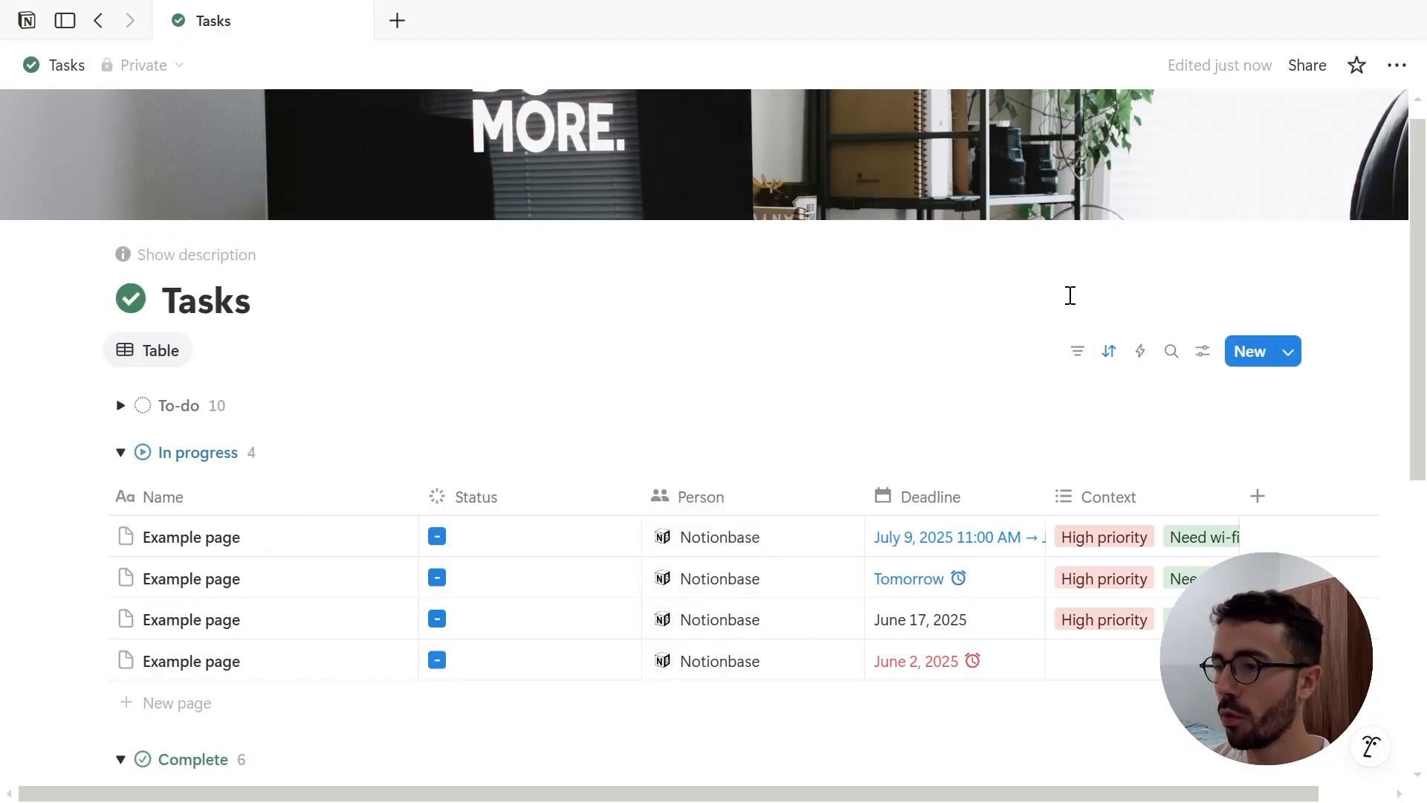
{"action": "left_click", "coordinate": [1074, 357]}
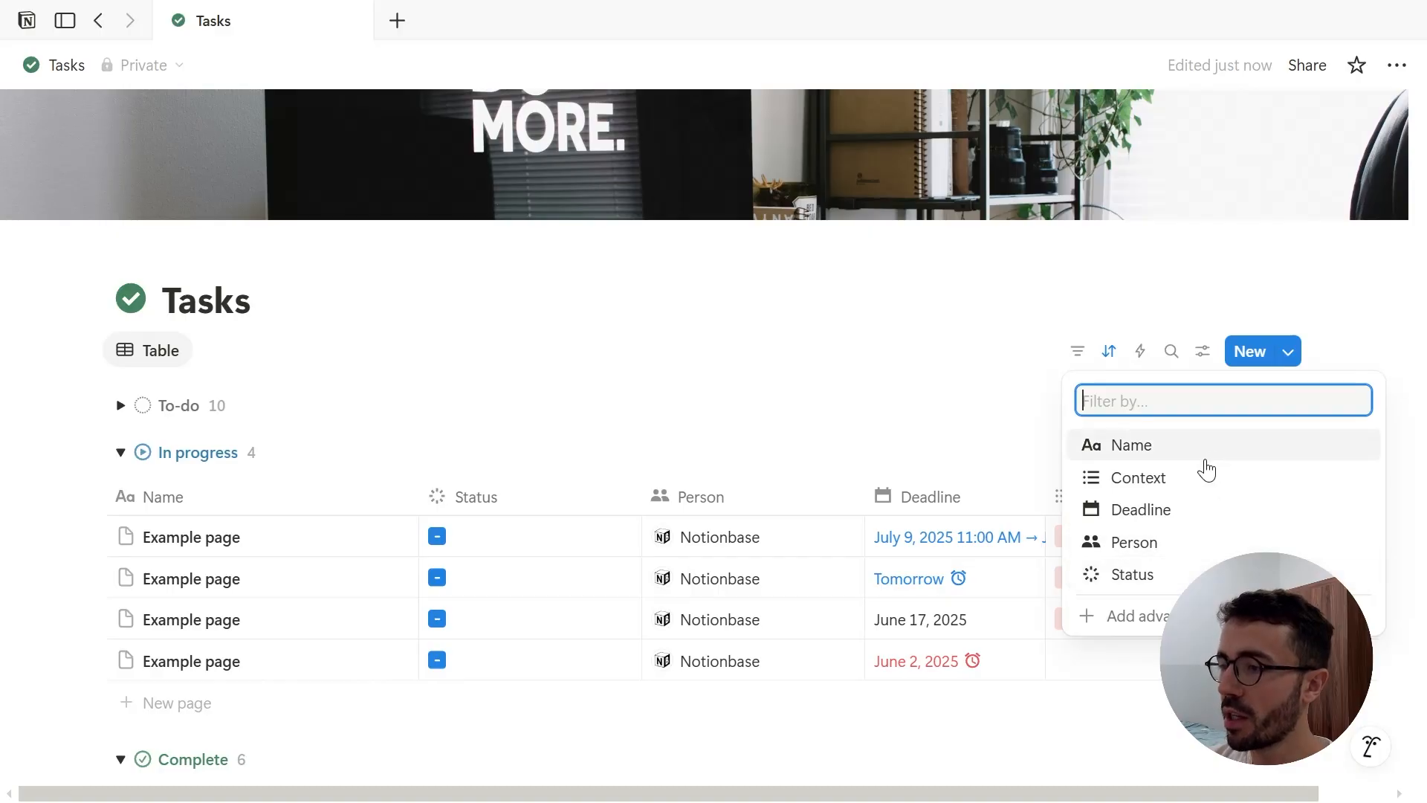
{"action": "left_click", "coordinate": [1150, 484]}
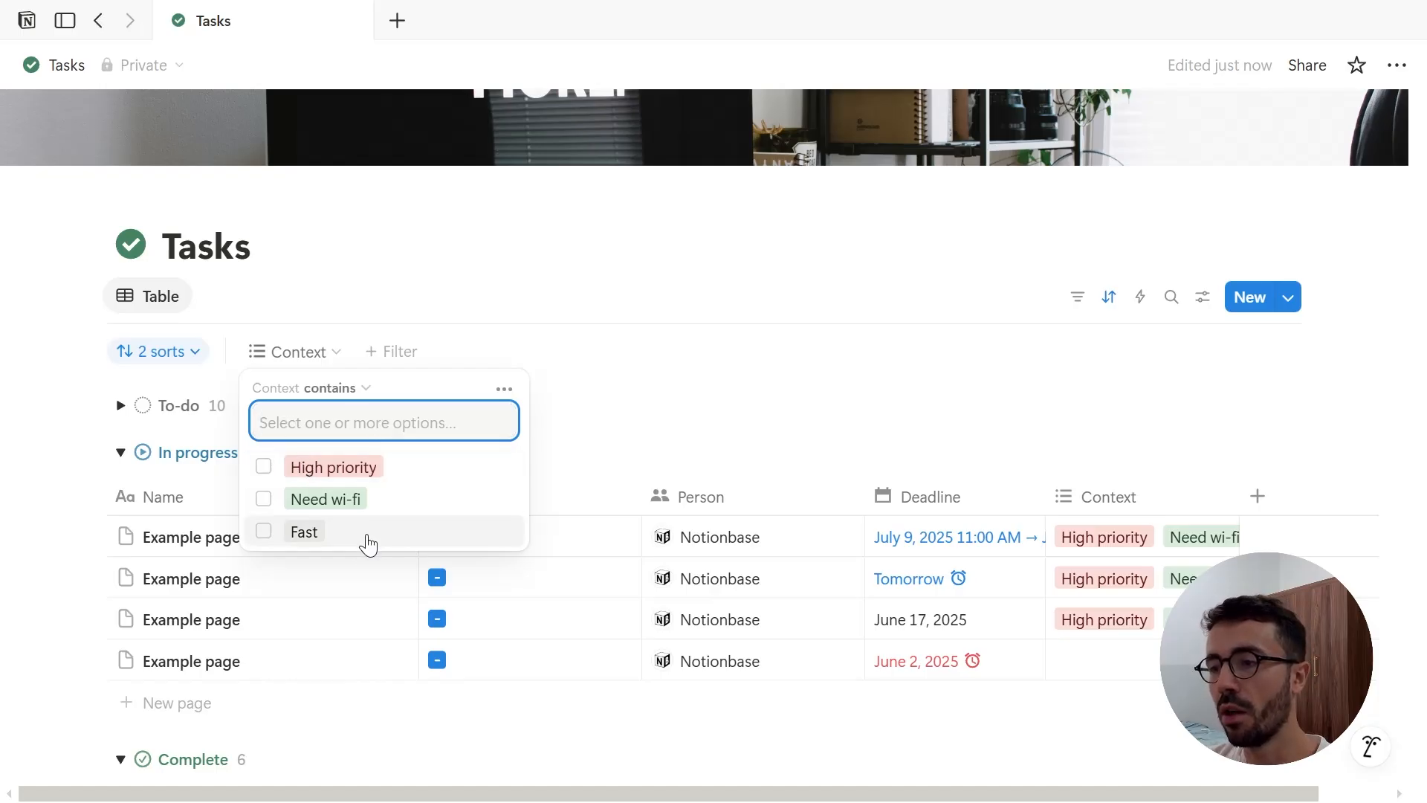
{"action": "left_click", "coordinate": [331, 390]}
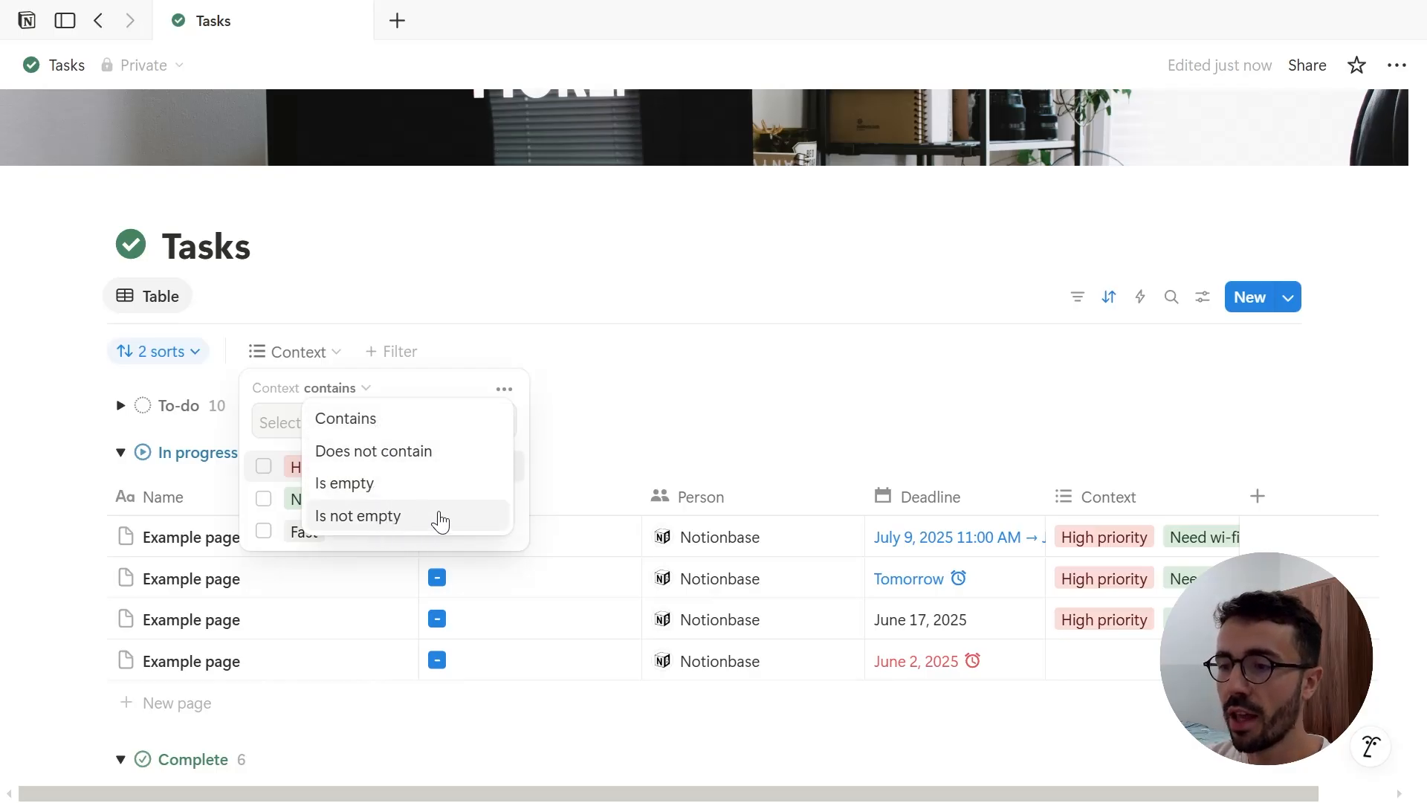
{"action": "left_click", "coordinate": [403, 517]}
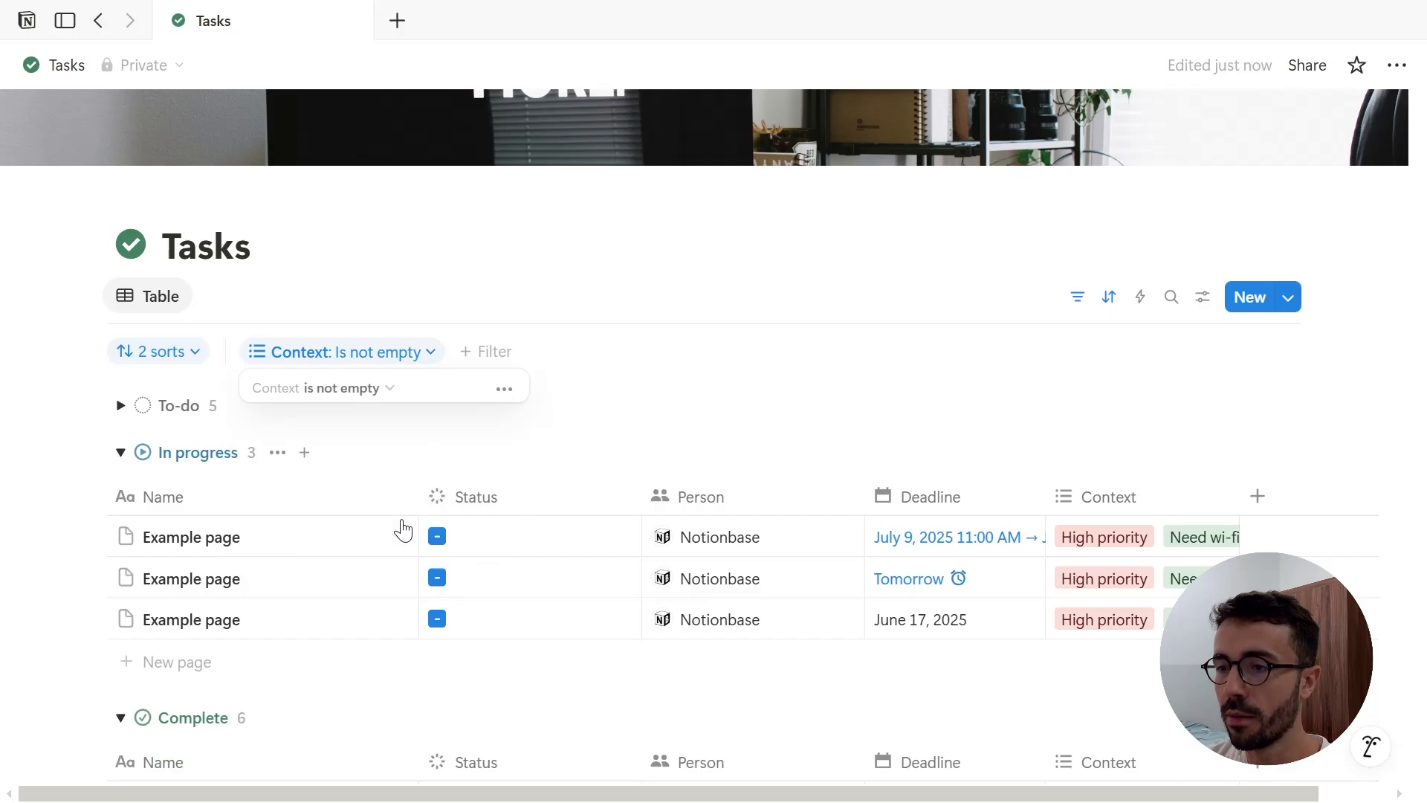
{"action": "left_click", "coordinate": [478, 361]}
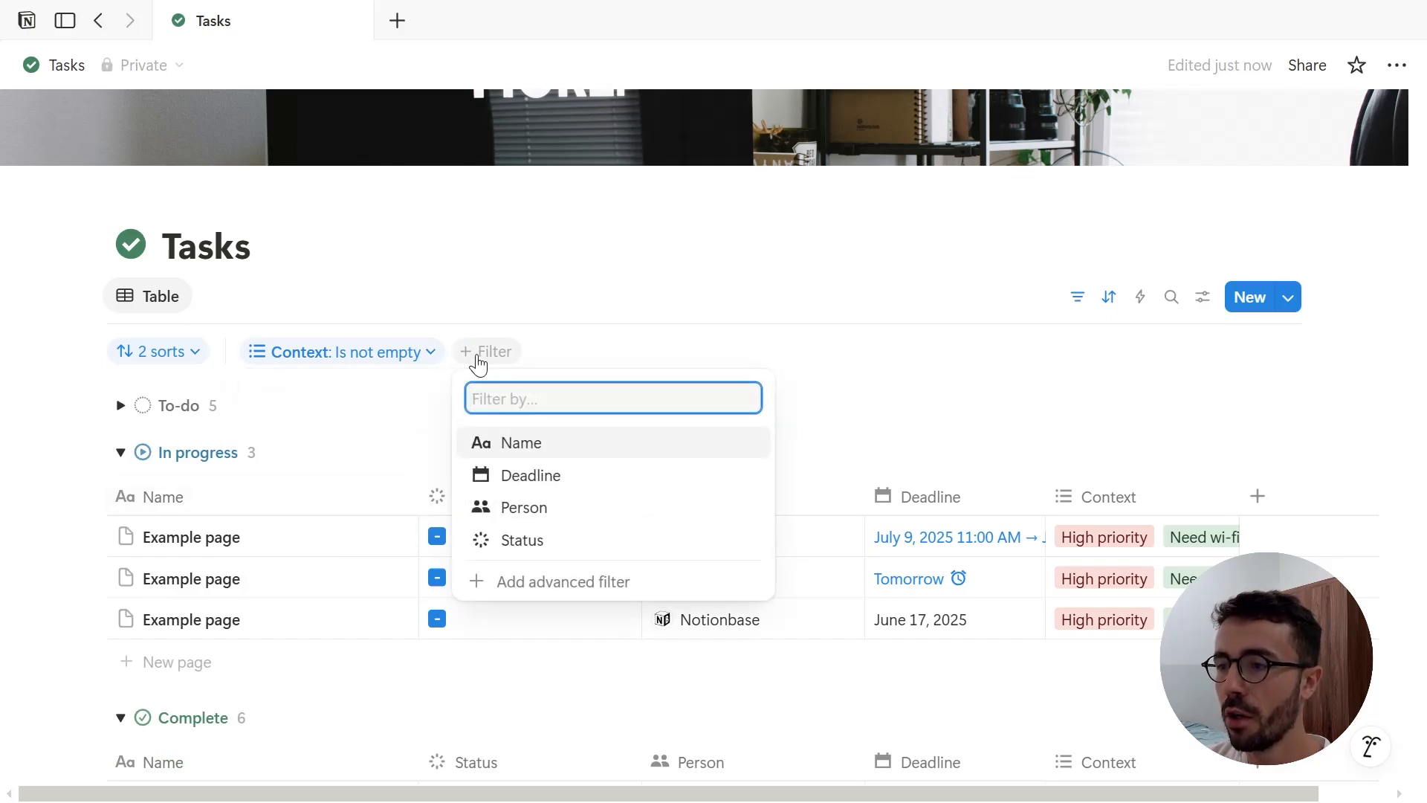
{"action": "left_click", "coordinate": [478, 361]}
Convert the Context filter to an advanced filter and add a second rule on Deadline, joined with And
{"action": "left_click", "coordinate": [417, 355]}
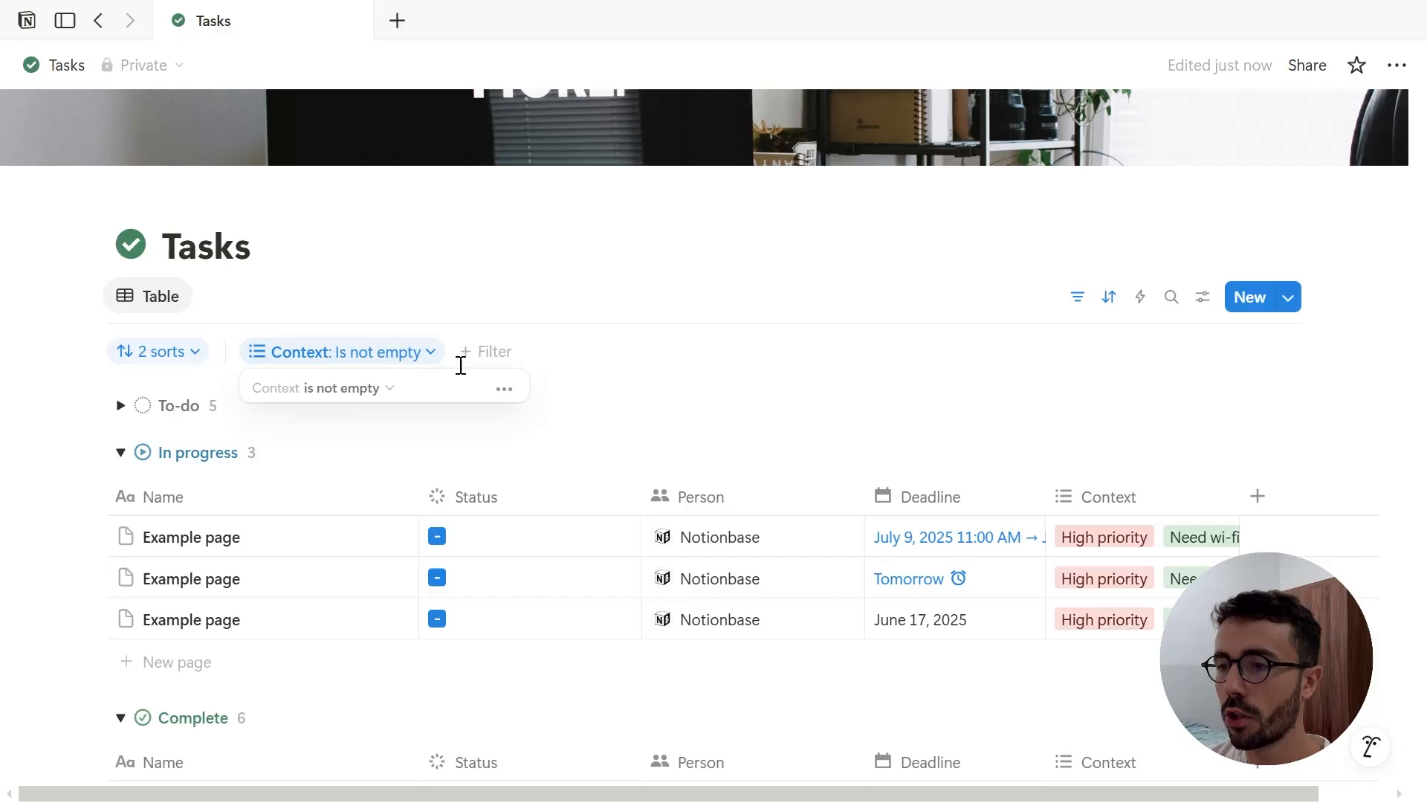
{"action": "left_click", "coordinate": [505, 389]}
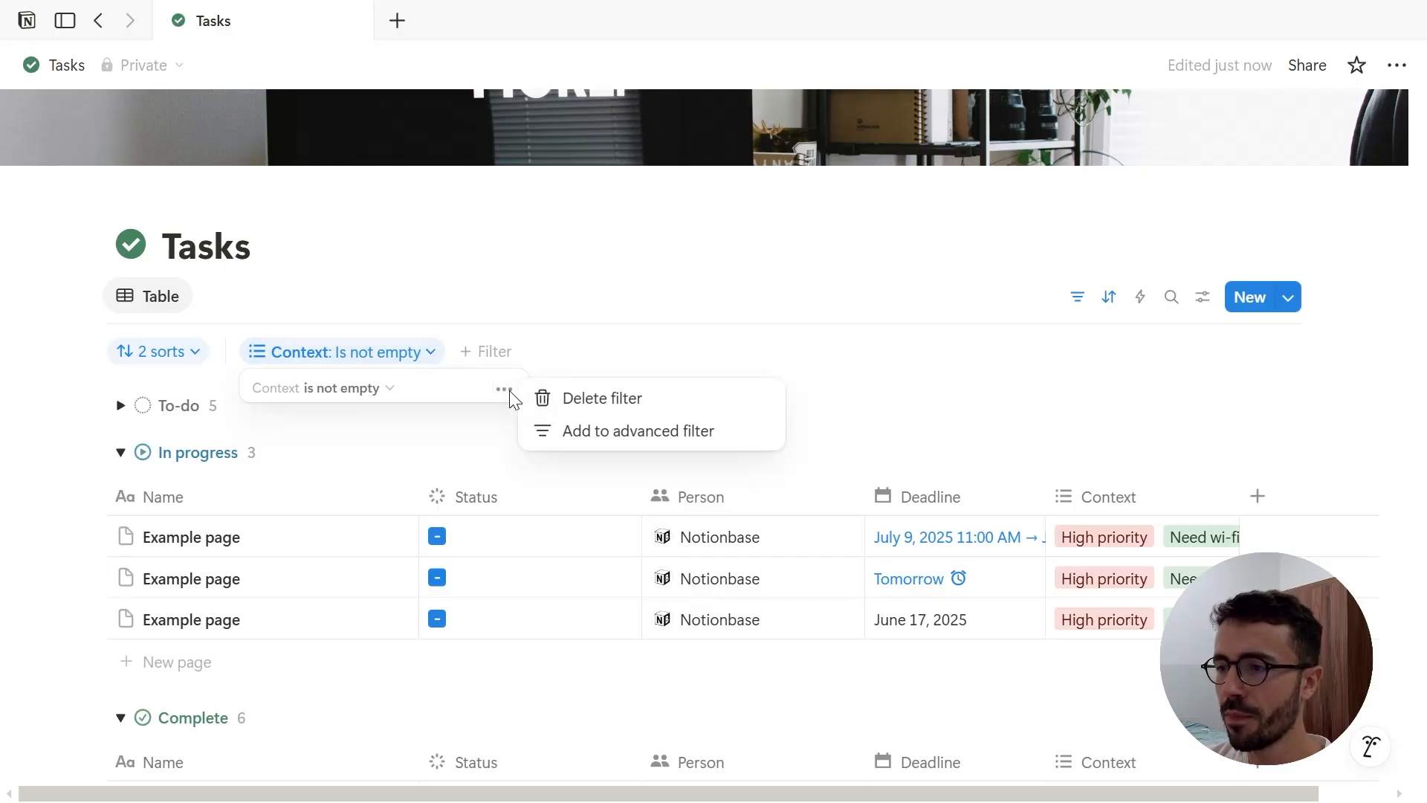
{"action": "left_click", "coordinate": [577, 437]}
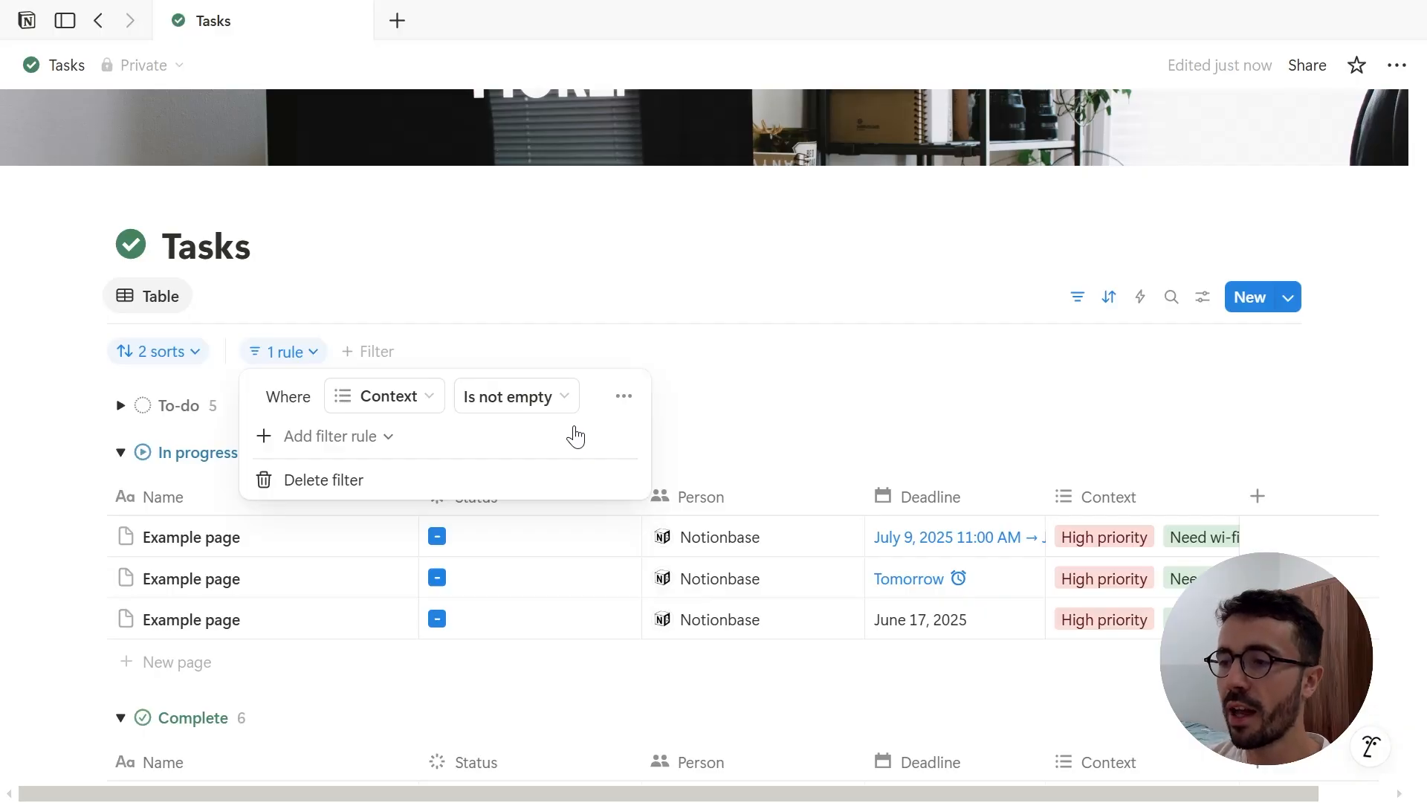
{"action": "left_click", "coordinate": [345, 440]}
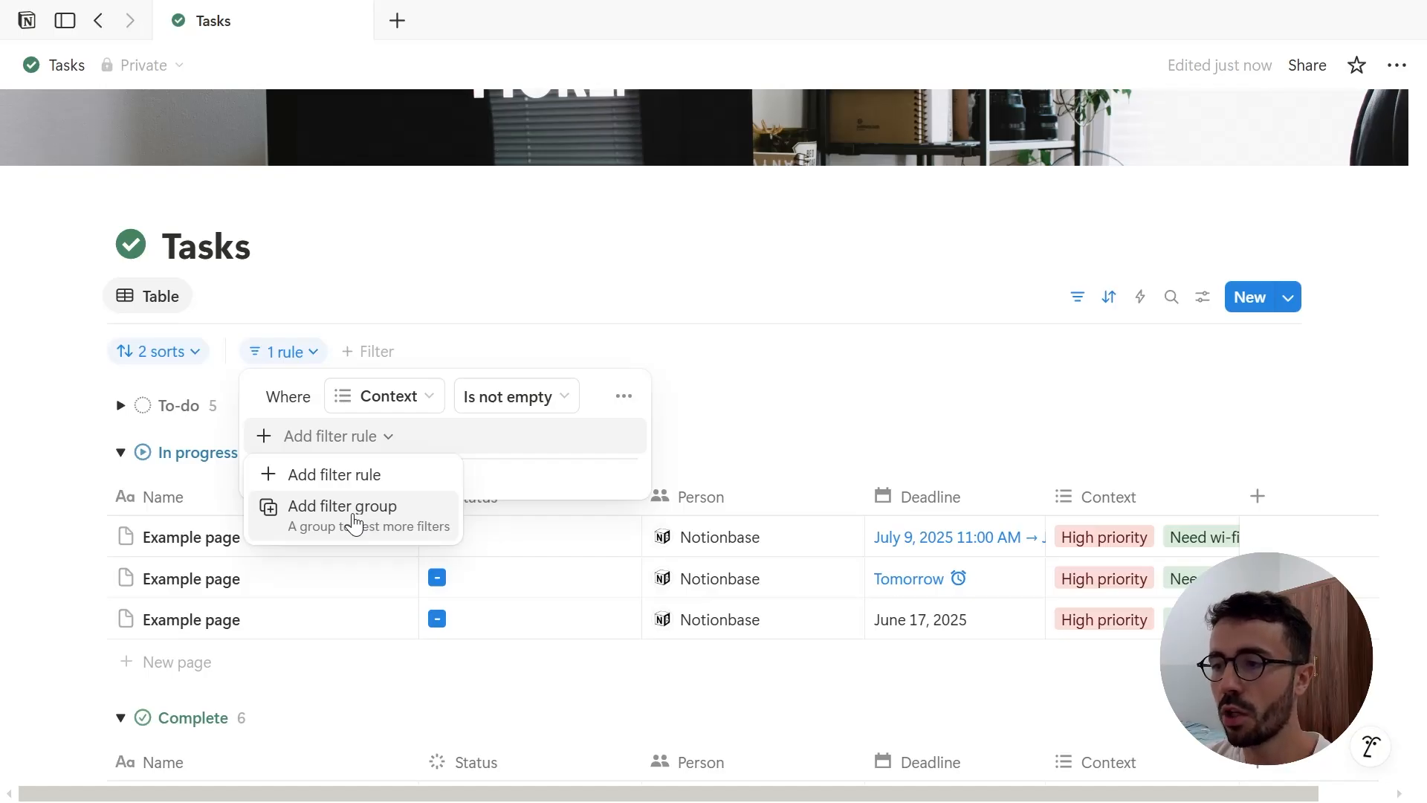
{"action": "left_click", "coordinate": [336, 477]}
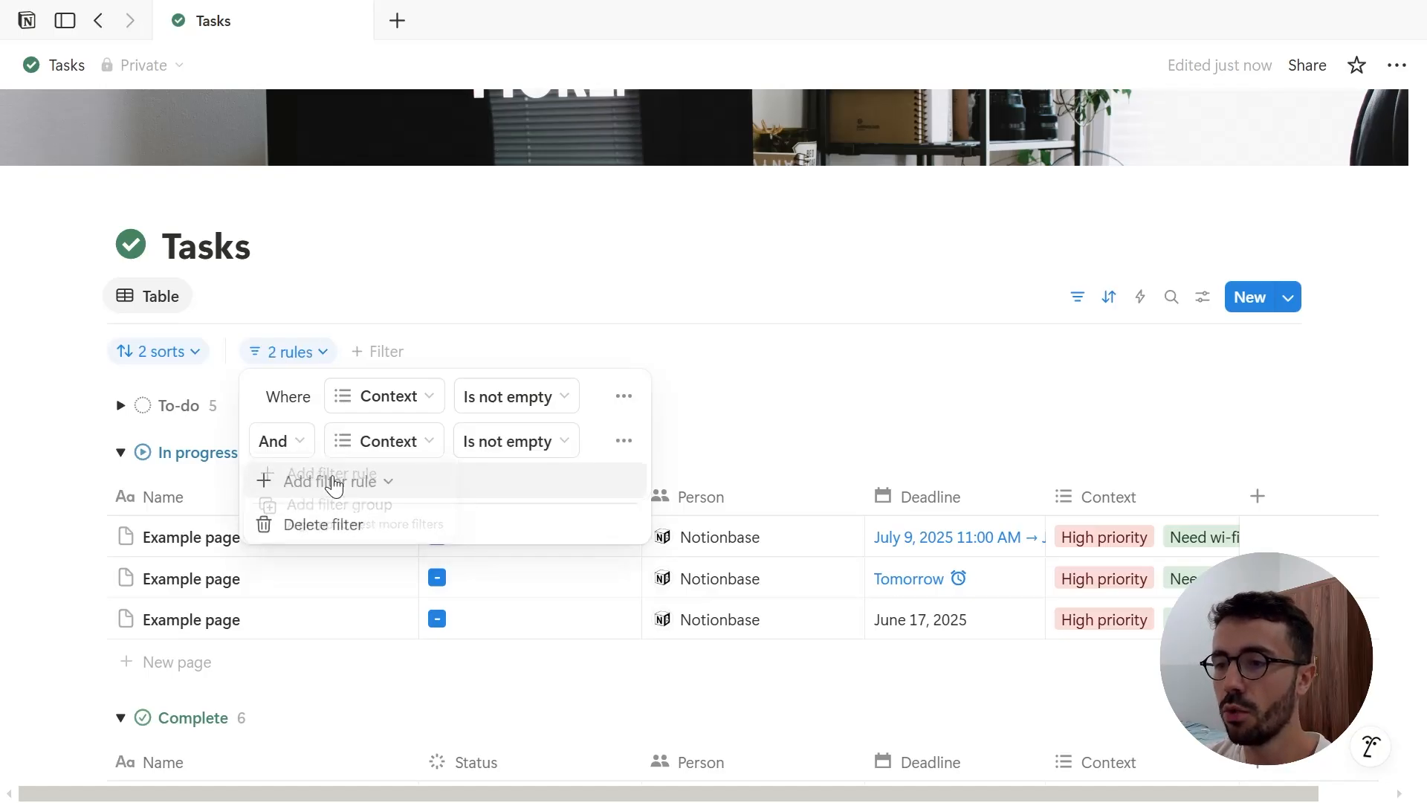
{"action": "left_click", "coordinate": [296, 448]}
{"action": "left_click", "coordinate": [296, 450]}
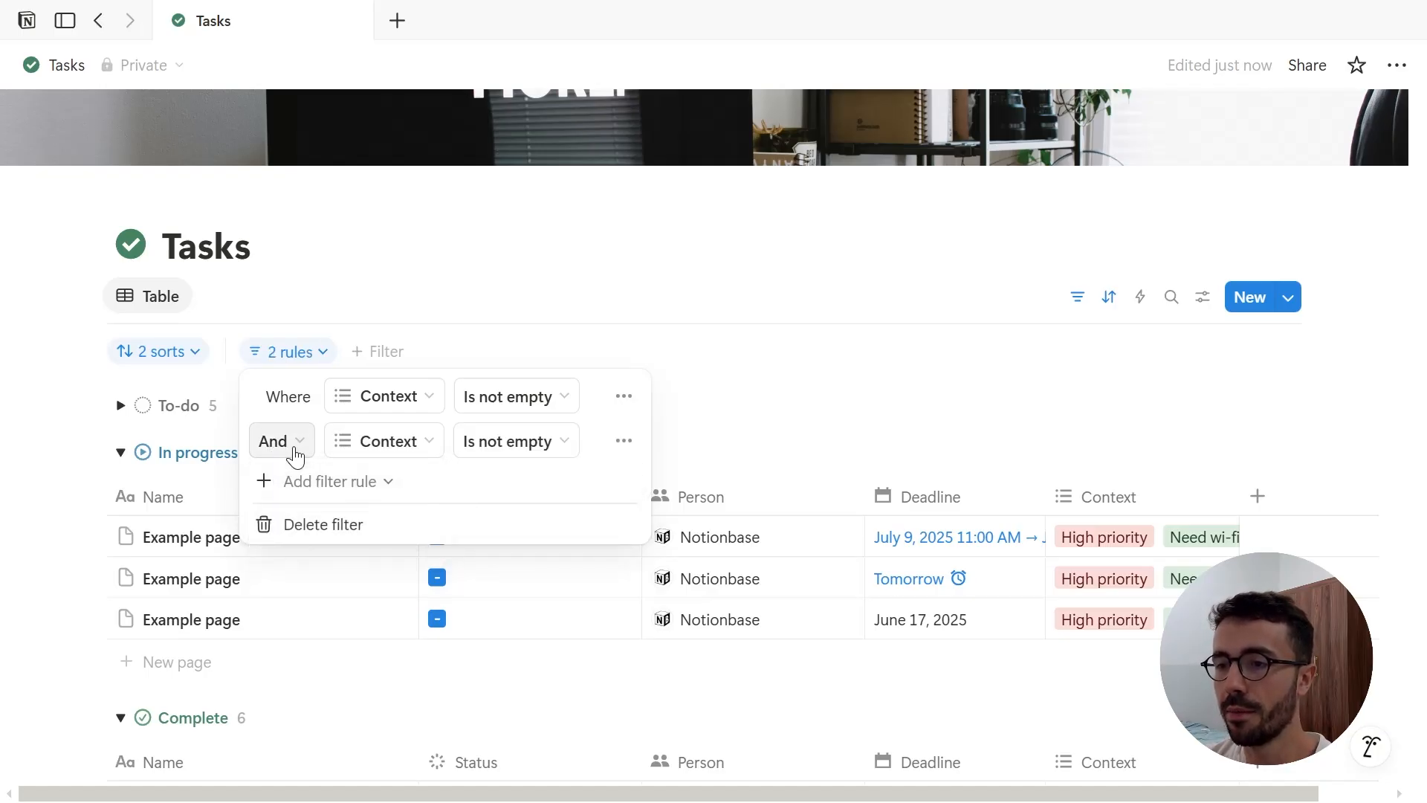
{"action": "left_click", "coordinate": [398, 443]}
{"action": "left_click", "coordinate": [409, 544]}
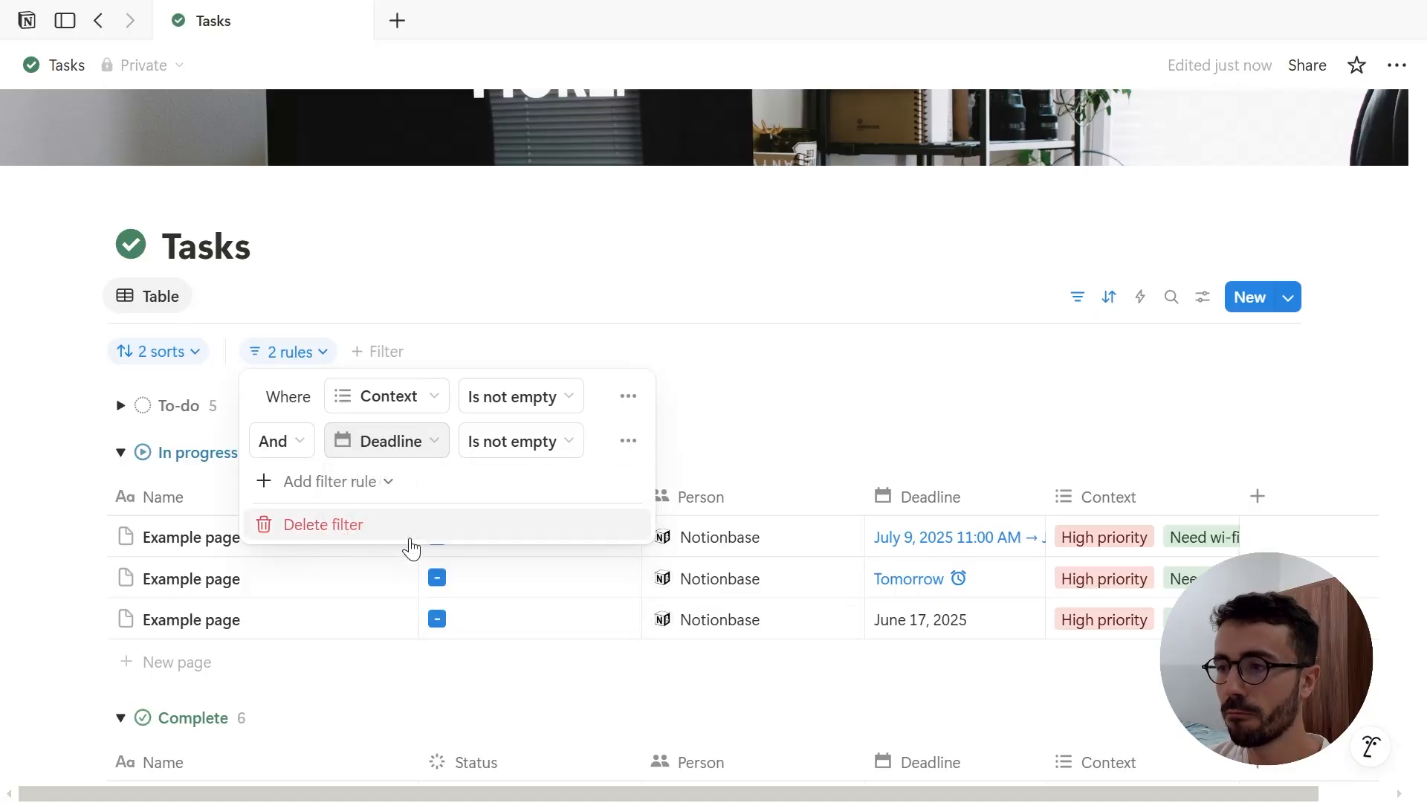
{"action": "left_click", "coordinate": [300, 443]}
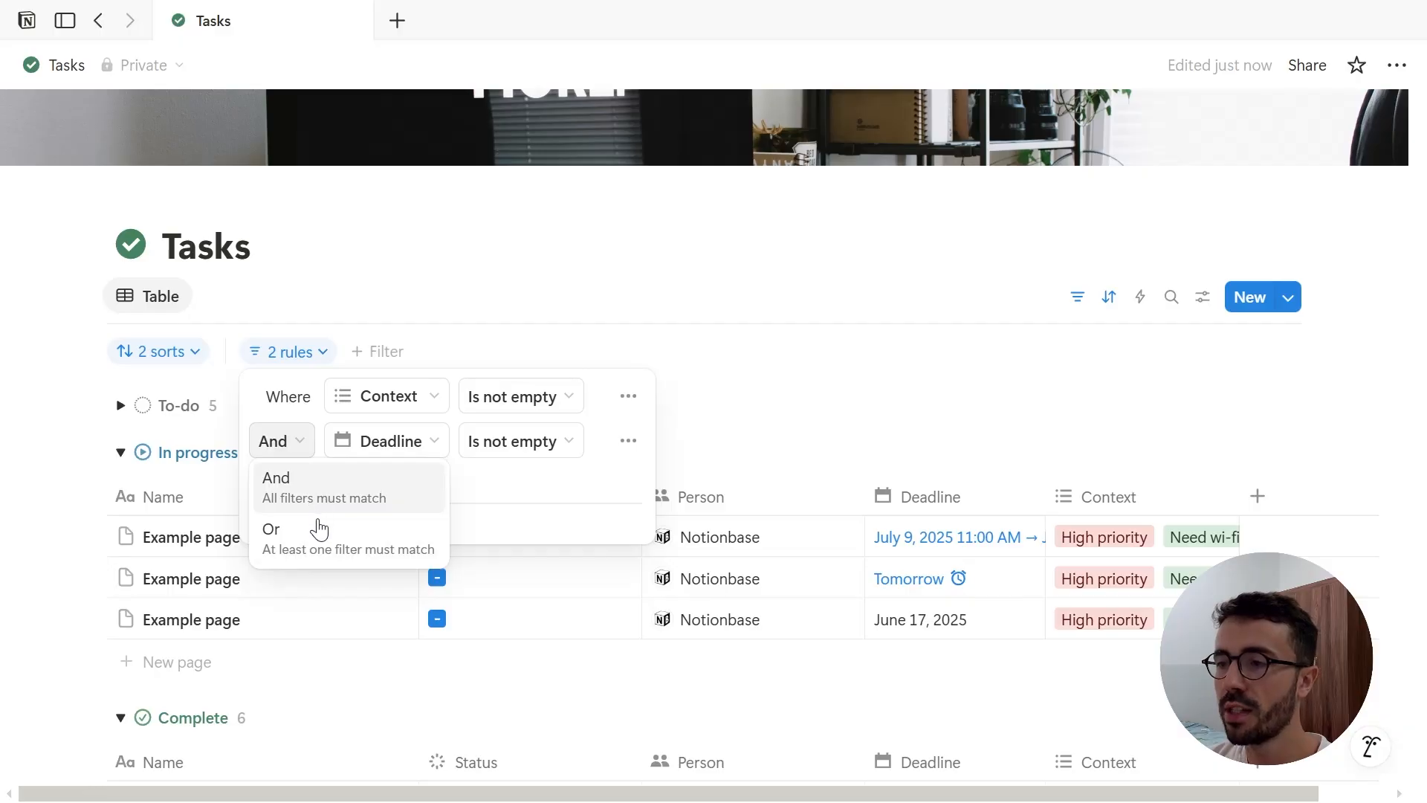
{"action": "left_click", "coordinate": [316, 484]}
Set the Deadline rule to match end dates relative to today within the next 2 months, and close the filter
{"action": "left_click", "coordinate": [502, 441]}
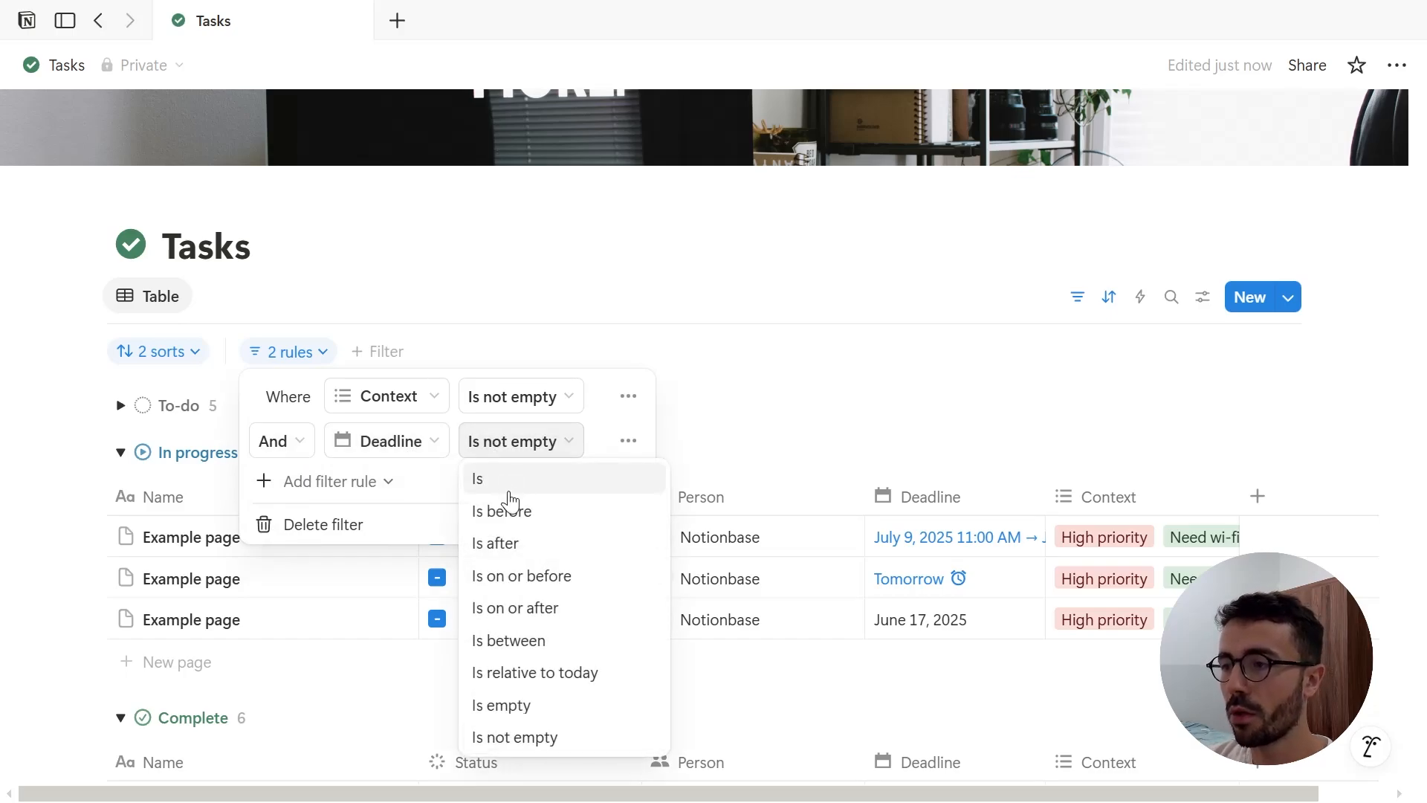
{"action": "left_click", "coordinate": [559, 682]}
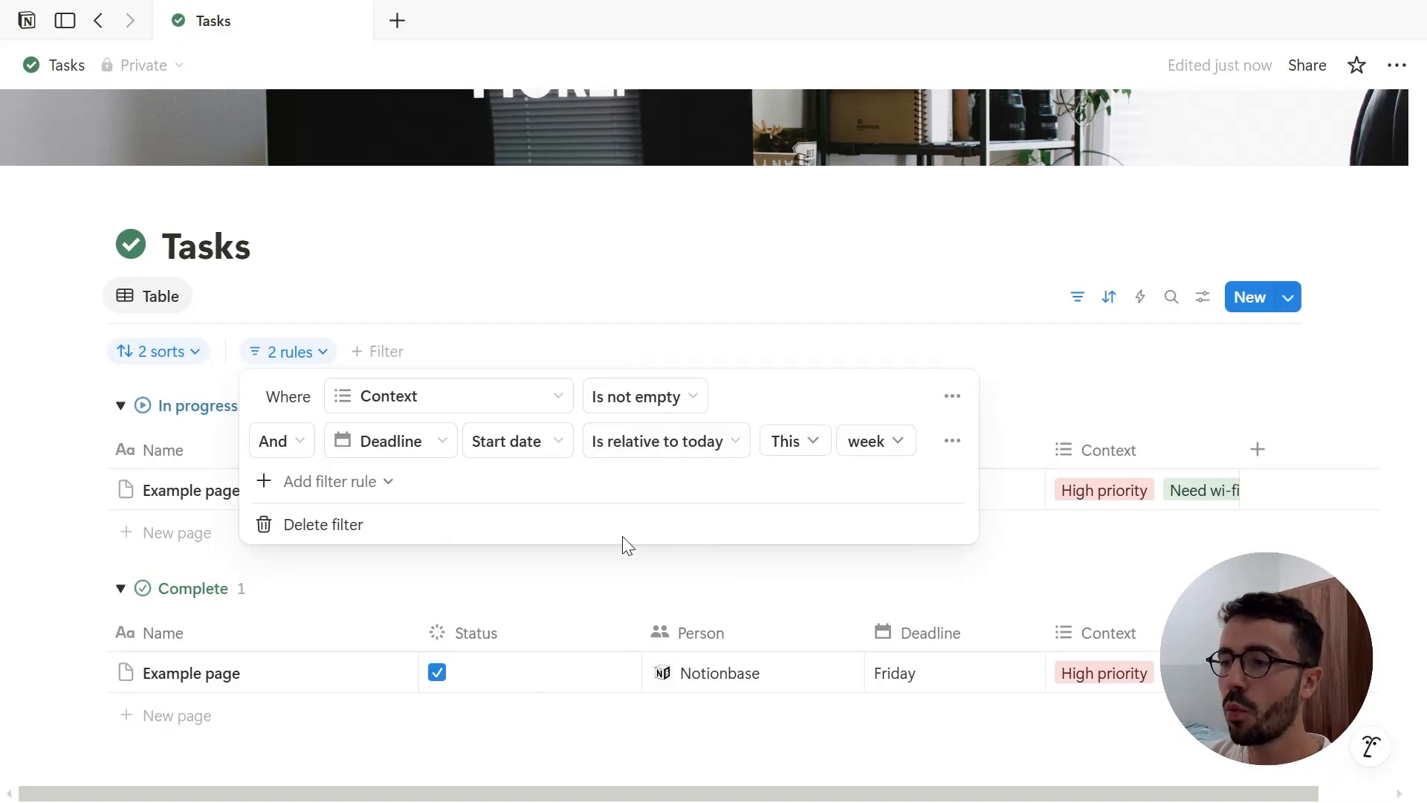
{"action": "left_click", "coordinate": [495, 442]}
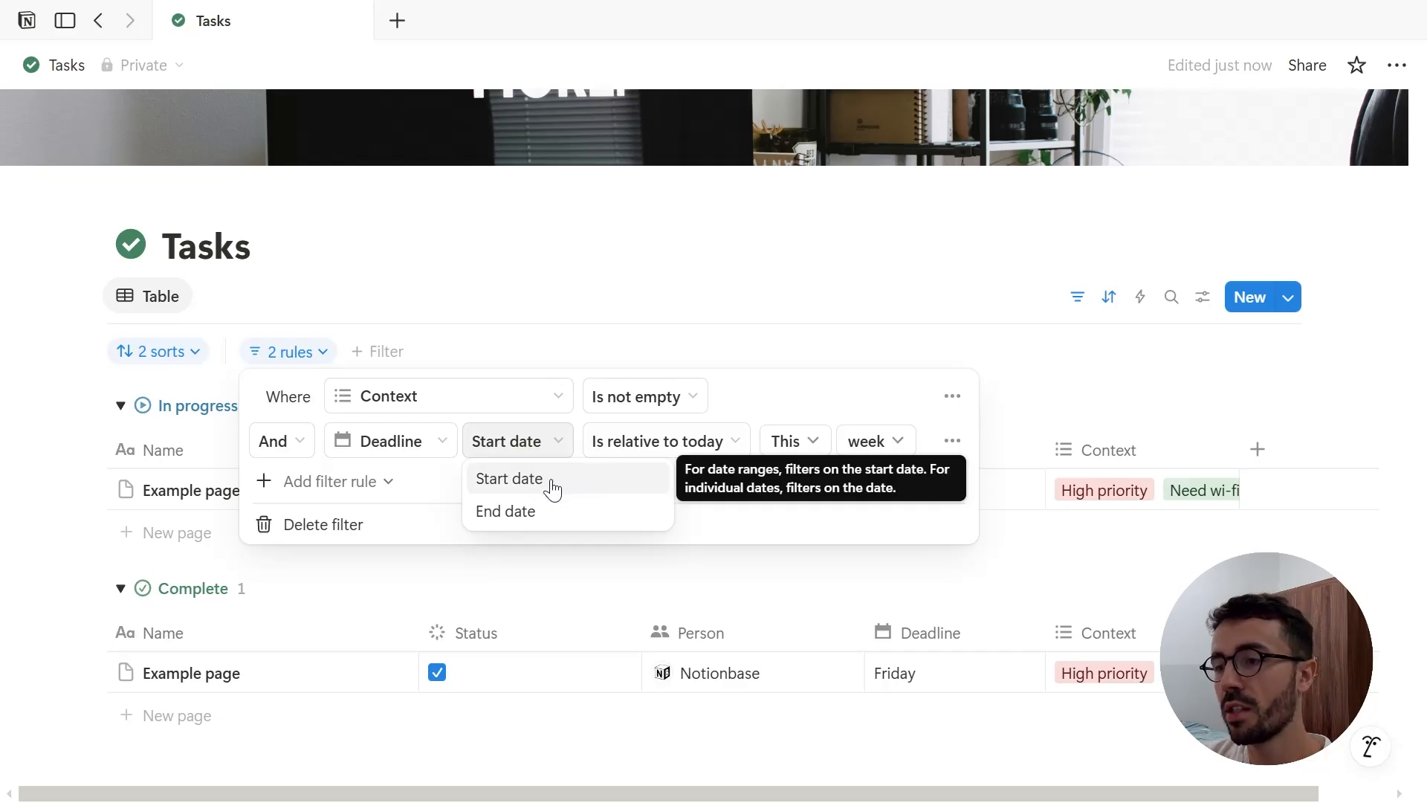
{"action": "left_click", "coordinate": [571, 512]}
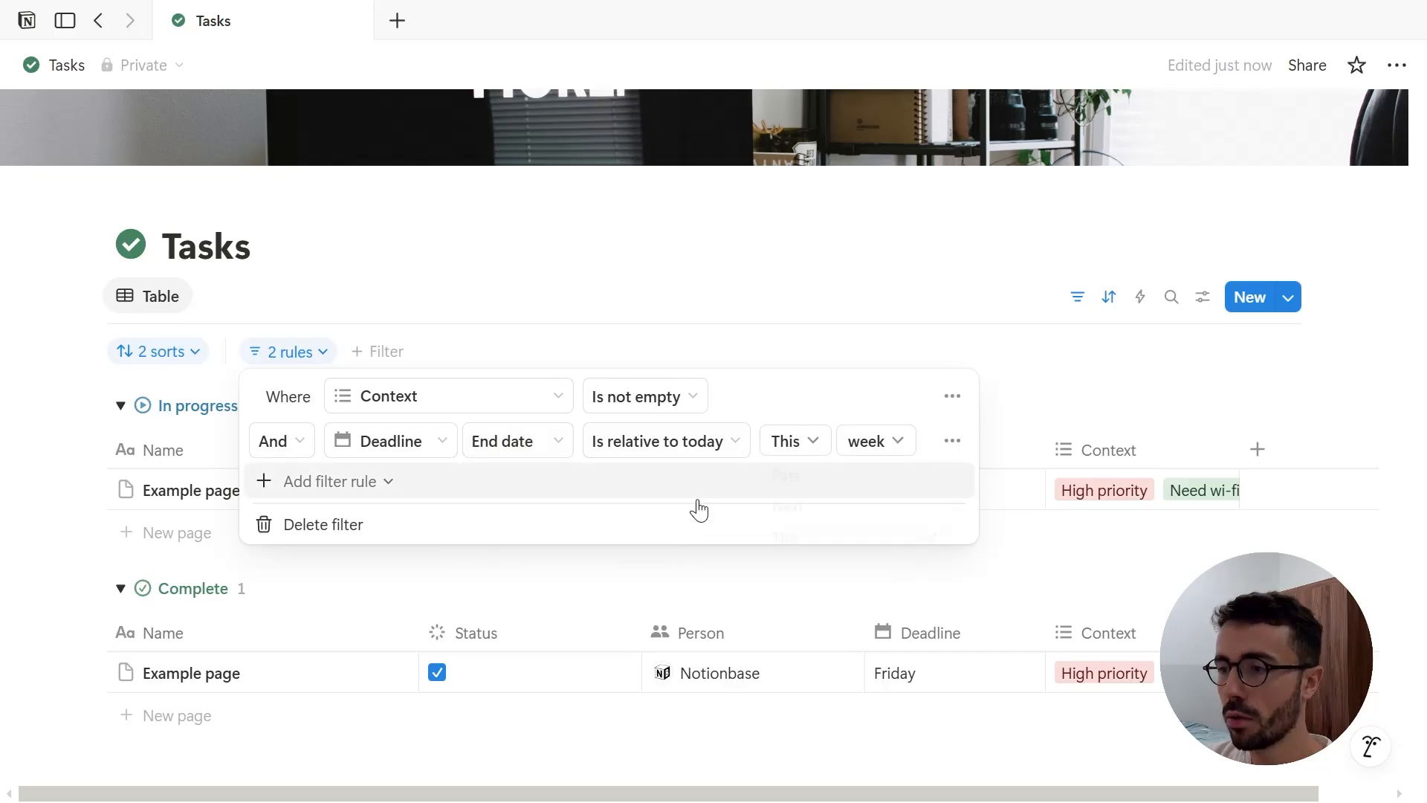
{"action": "left_click", "coordinate": [787, 439]}
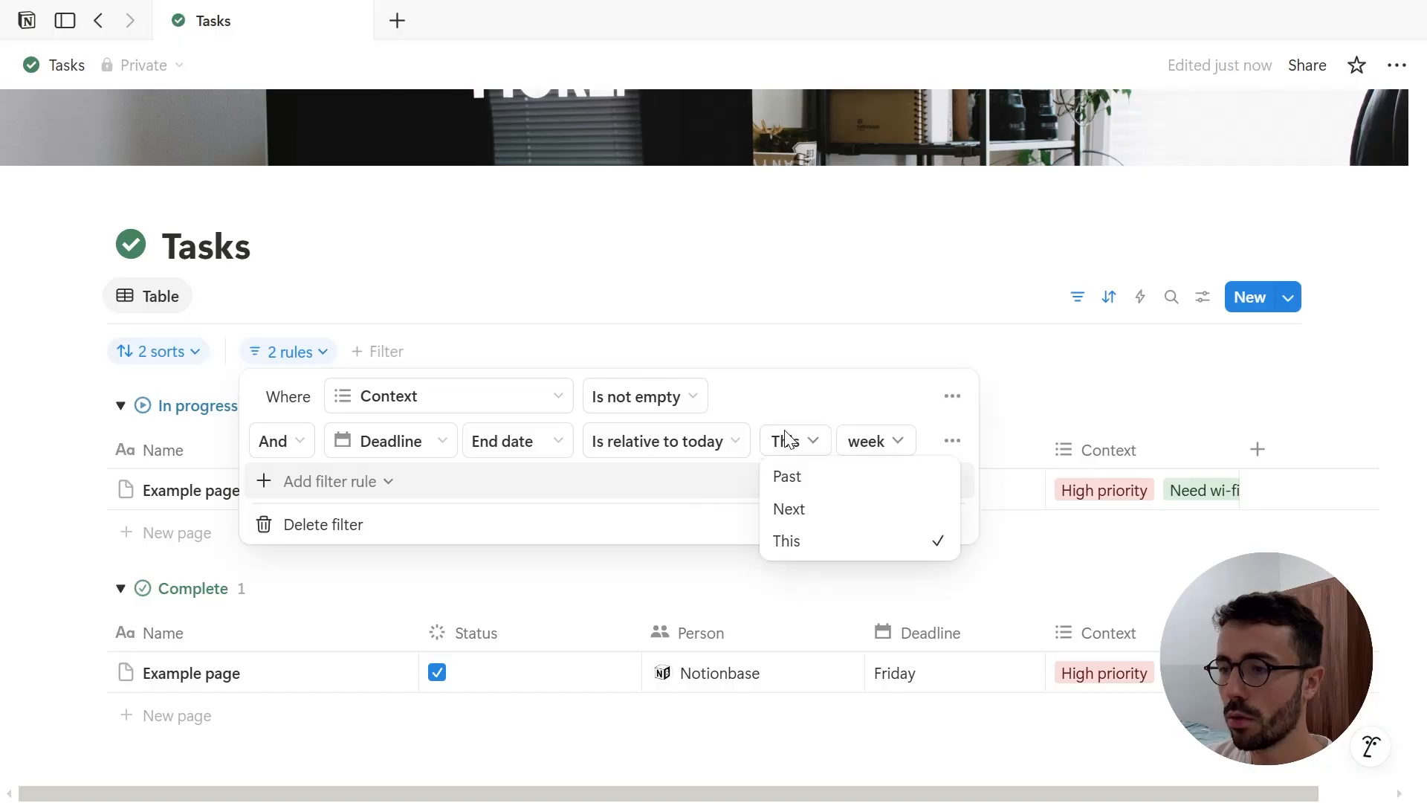
{"action": "left_click", "coordinate": [789, 509]}
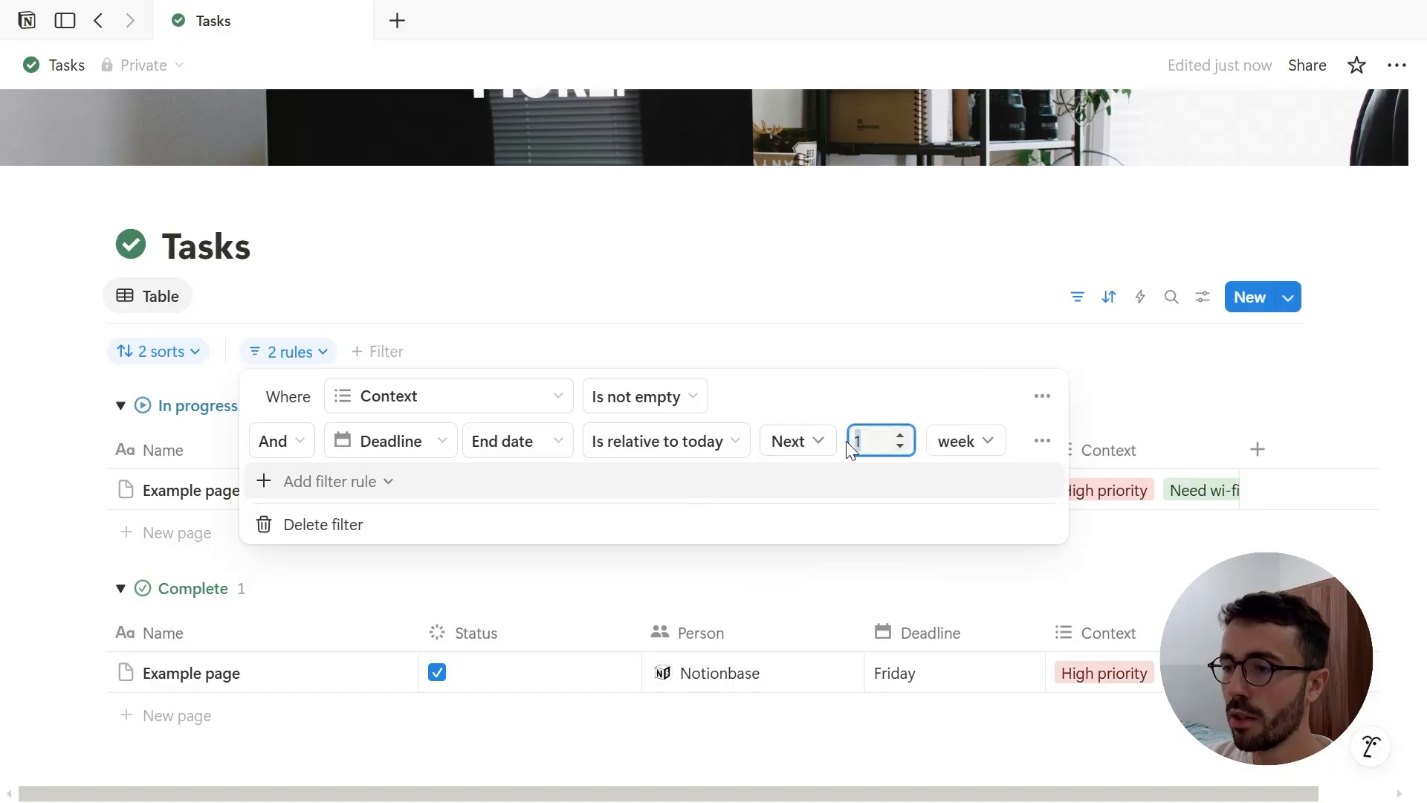
{"action": "type", "text": "2"}
{"action": "left_click", "coordinate": [965, 441]}
{"action": "left_click", "coordinate": [974, 550]}
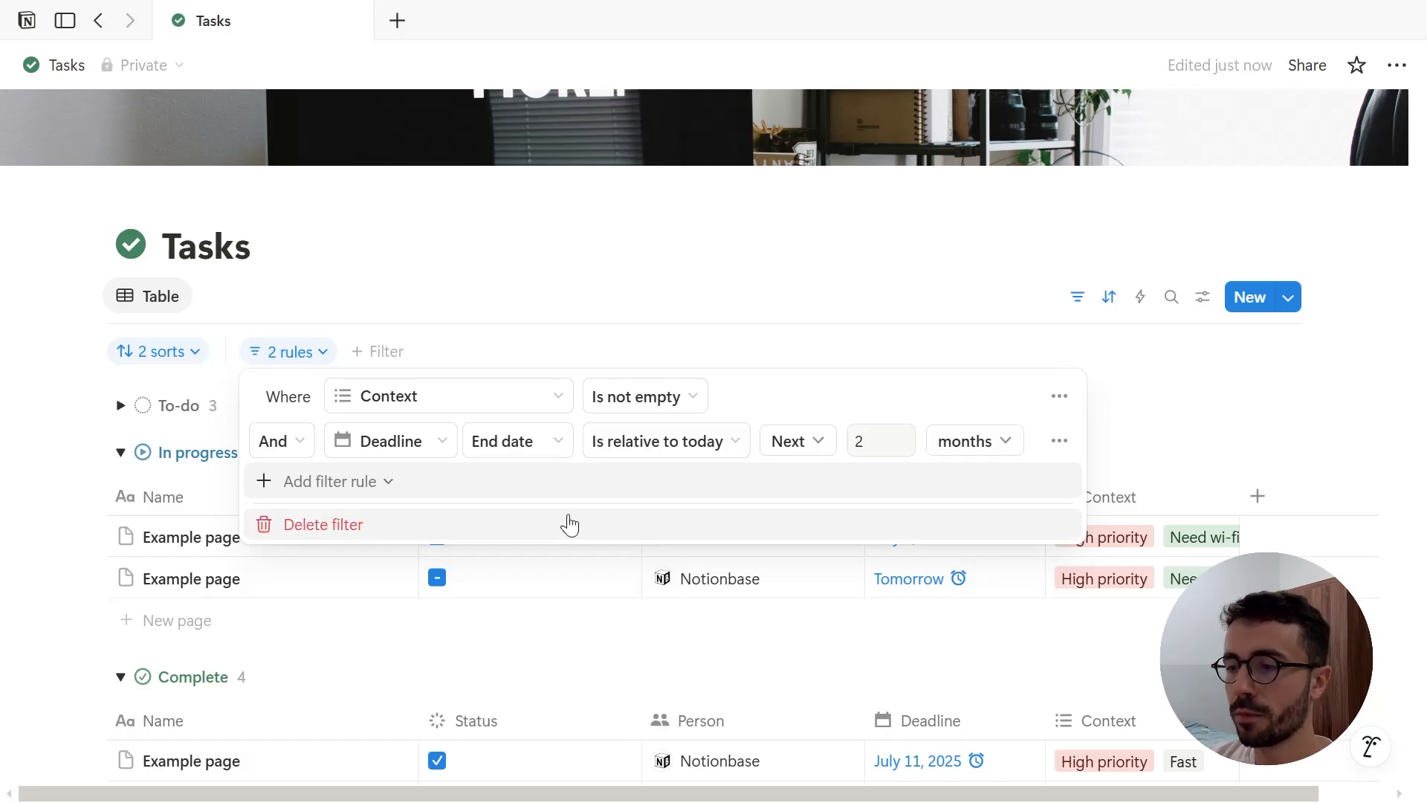
{"action": "left_click", "coordinate": [622, 211]}
Review the filtered In progress and Complete pages and expand the To-do group
{"action": "scroll", "coordinate": [754, 647], "scroll_direction": "down", "scroll_amount": 5}
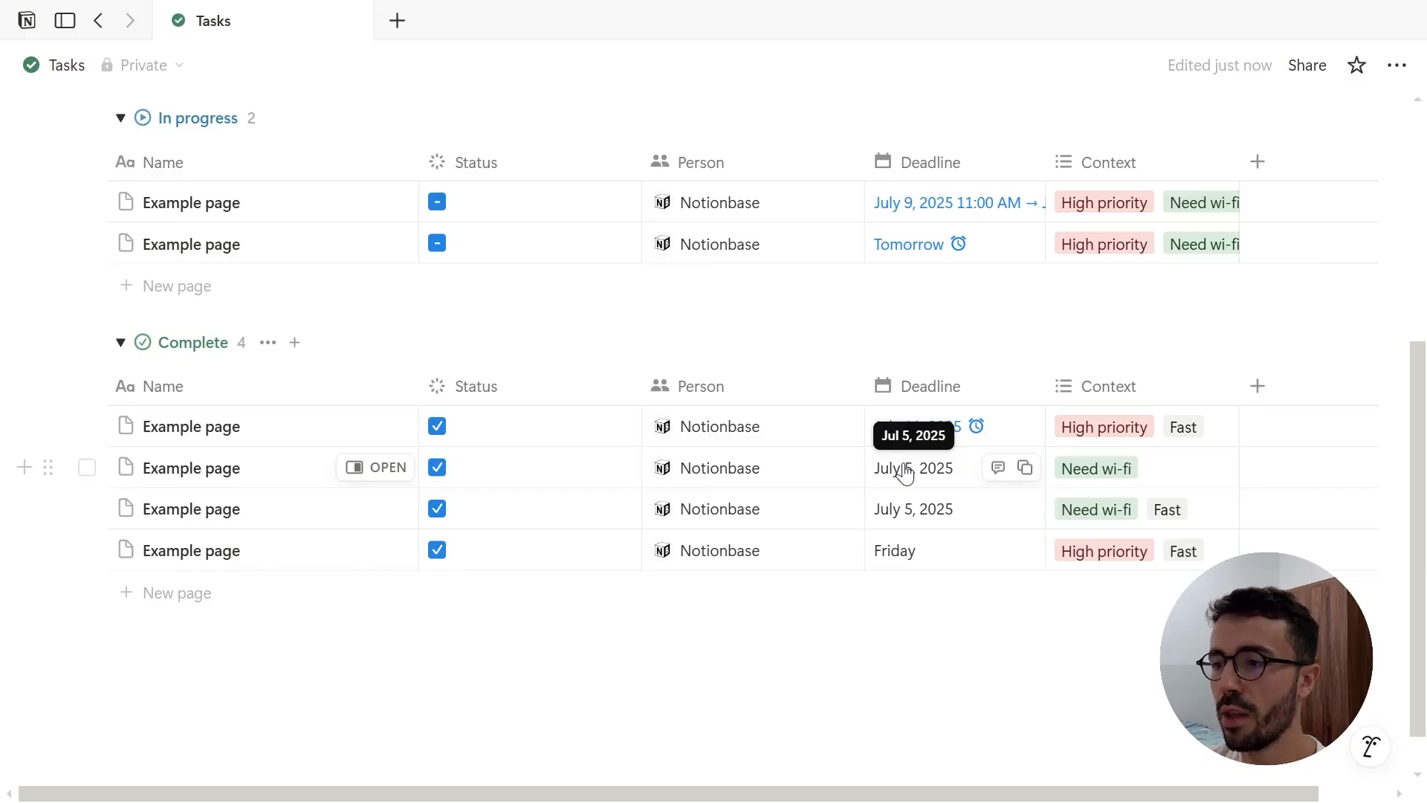
{"action": "scroll", "coordinate": [904, 473], "scroll_direction": "up", "scroll_amount": 3}
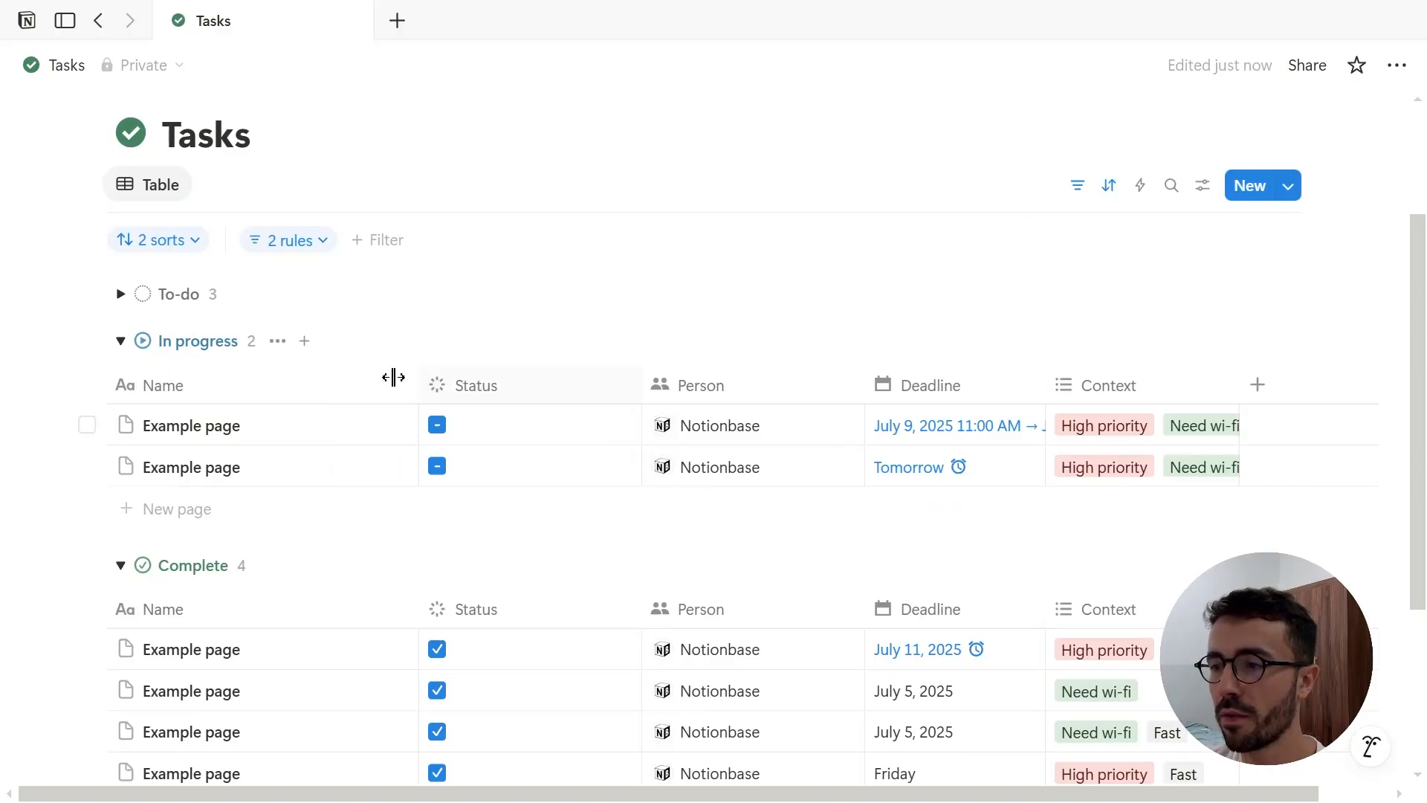
{"action": "left_click", "coordinate": [120, 295]}
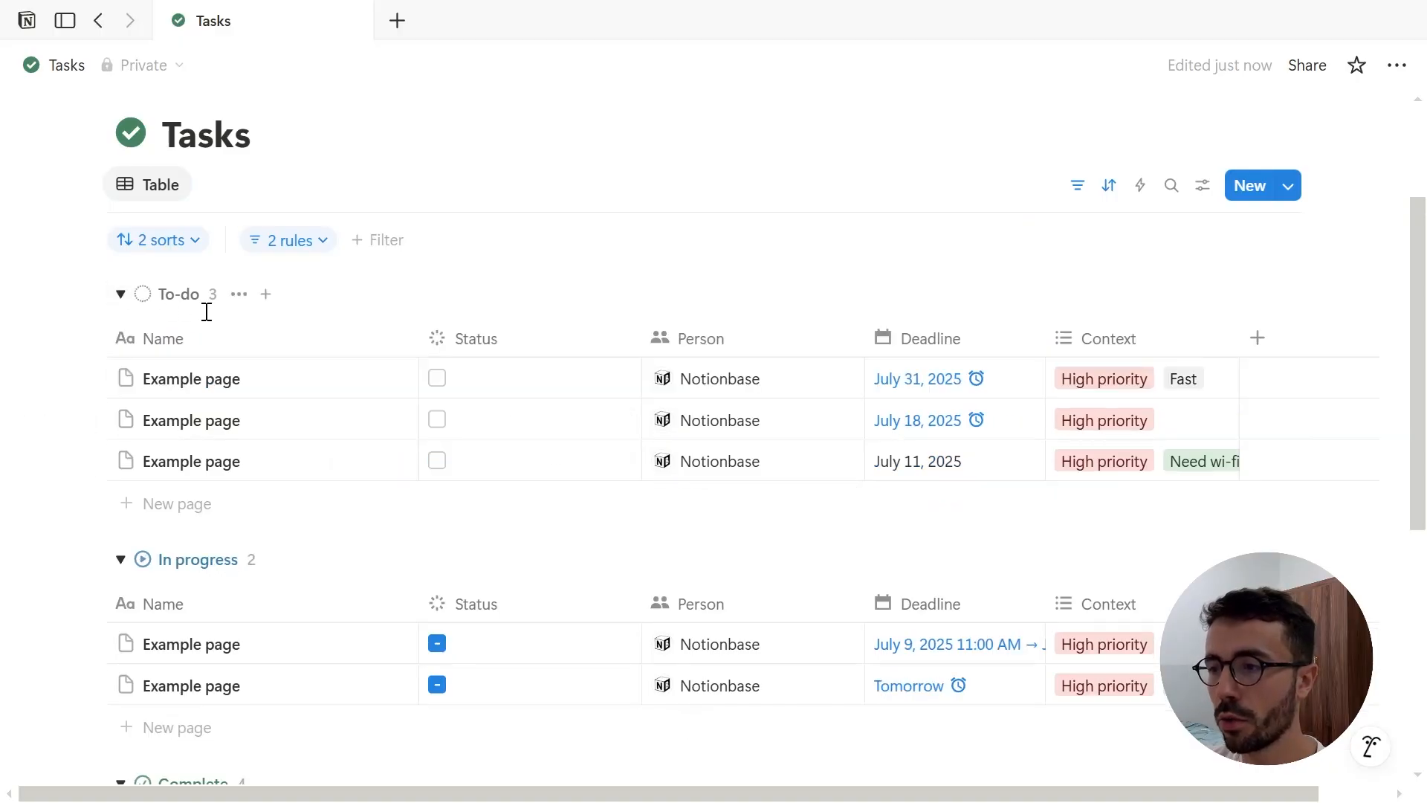
Add a blank page to the To-do group and another blank page to the Complete group
{"action": "left_click", "coordinate": [191, 506]}
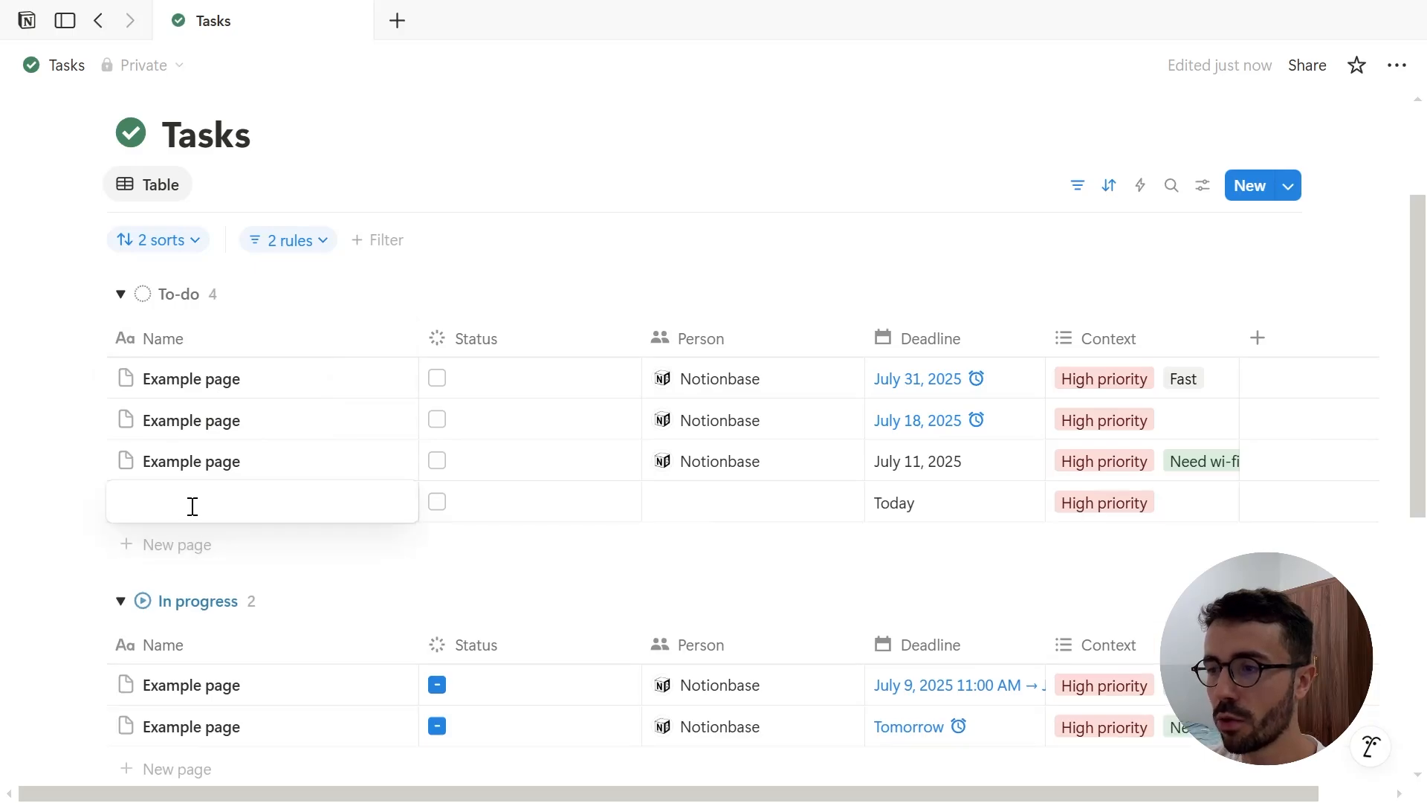
{"action": "key", "text": "Escape"}
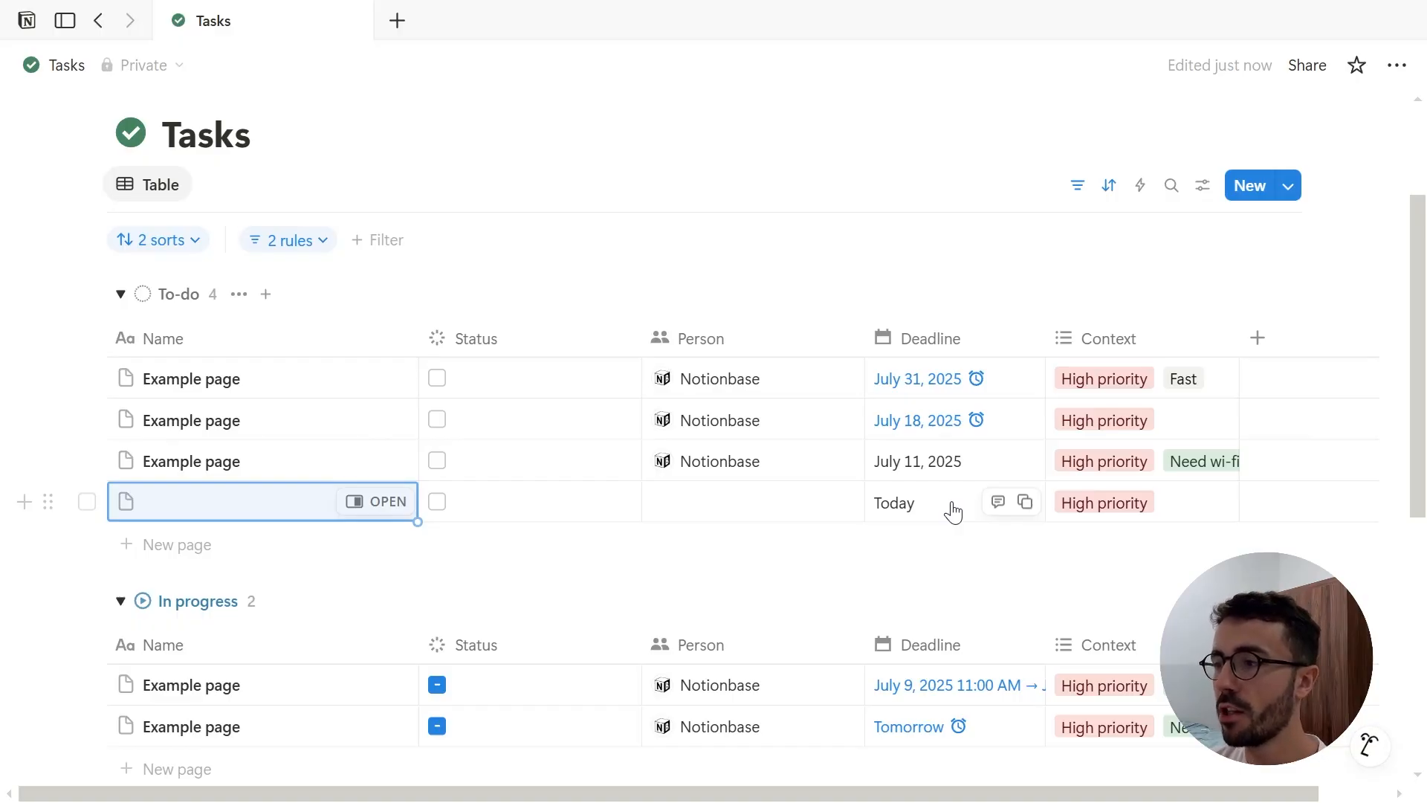
{"action": "scroll", "coordinate": [634, 516], "scroll_direction": "down", "scroll_amount": 6}
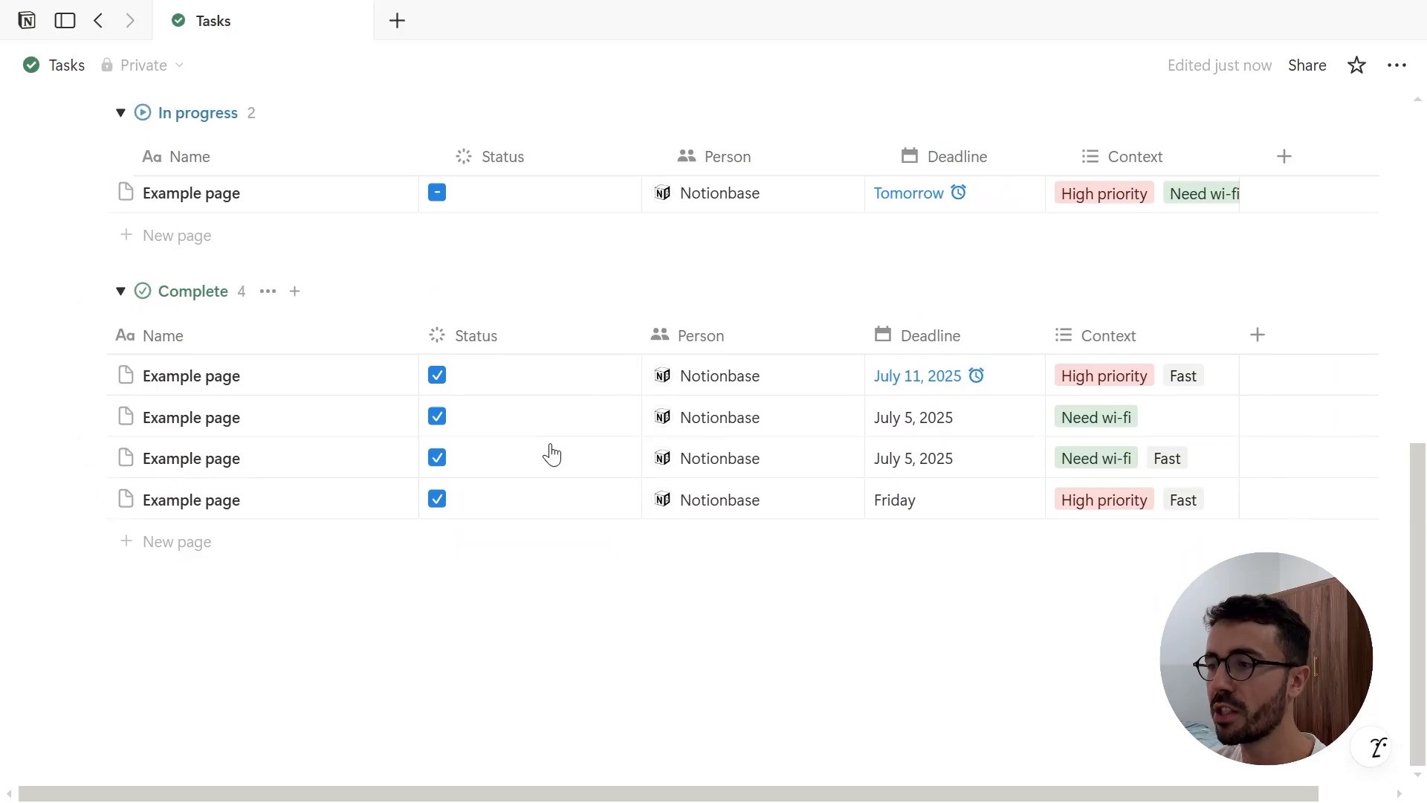
{"action": "left_click", "coordinate": [197, 554]}
{"action": "key", "text": "Escape"}
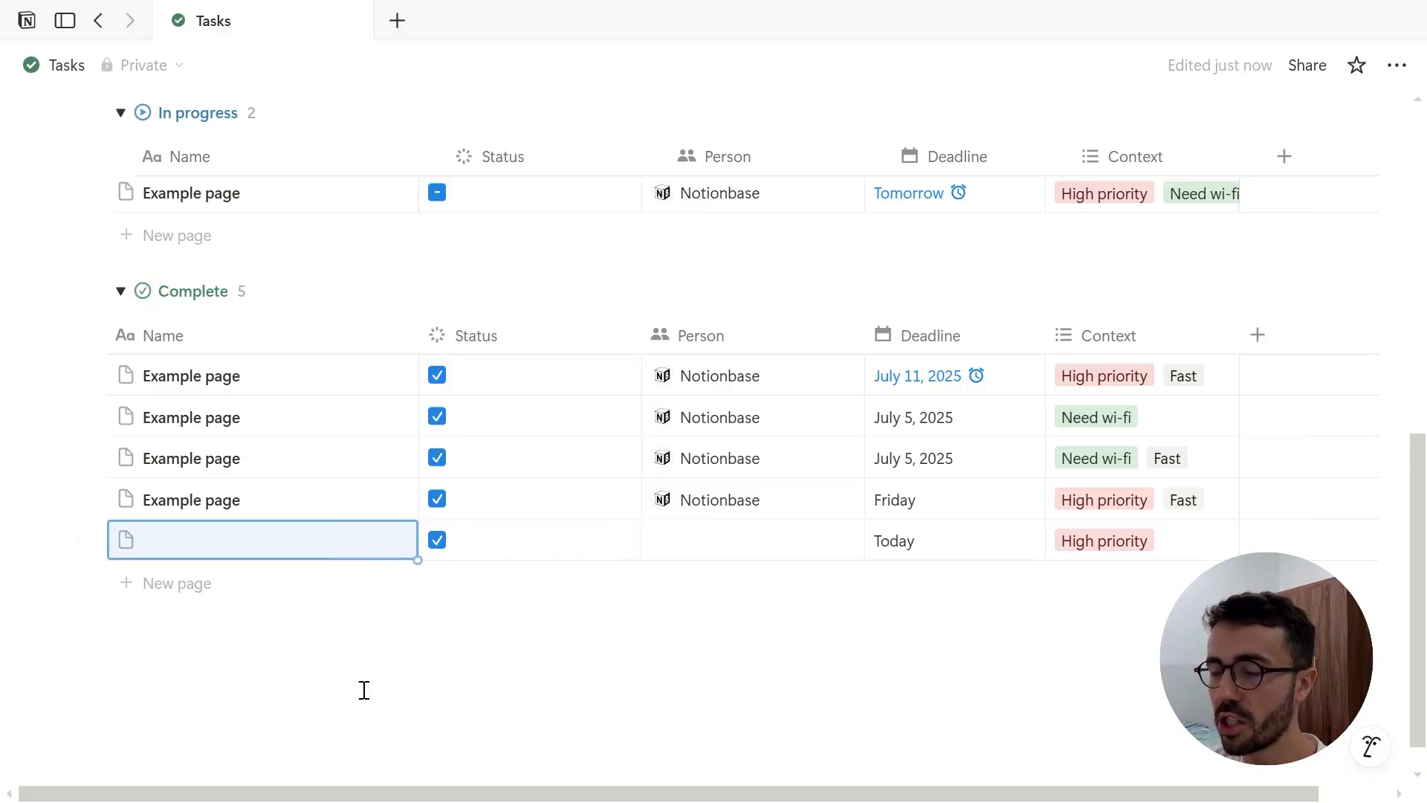
Move the Complete page with the July 11, 2025 deadline into the To-do group, directly below the July 18 page
{"action": "scroll", "coordinate": [364, 690], "scroll_direction": "up", "scroll_amount": 3}
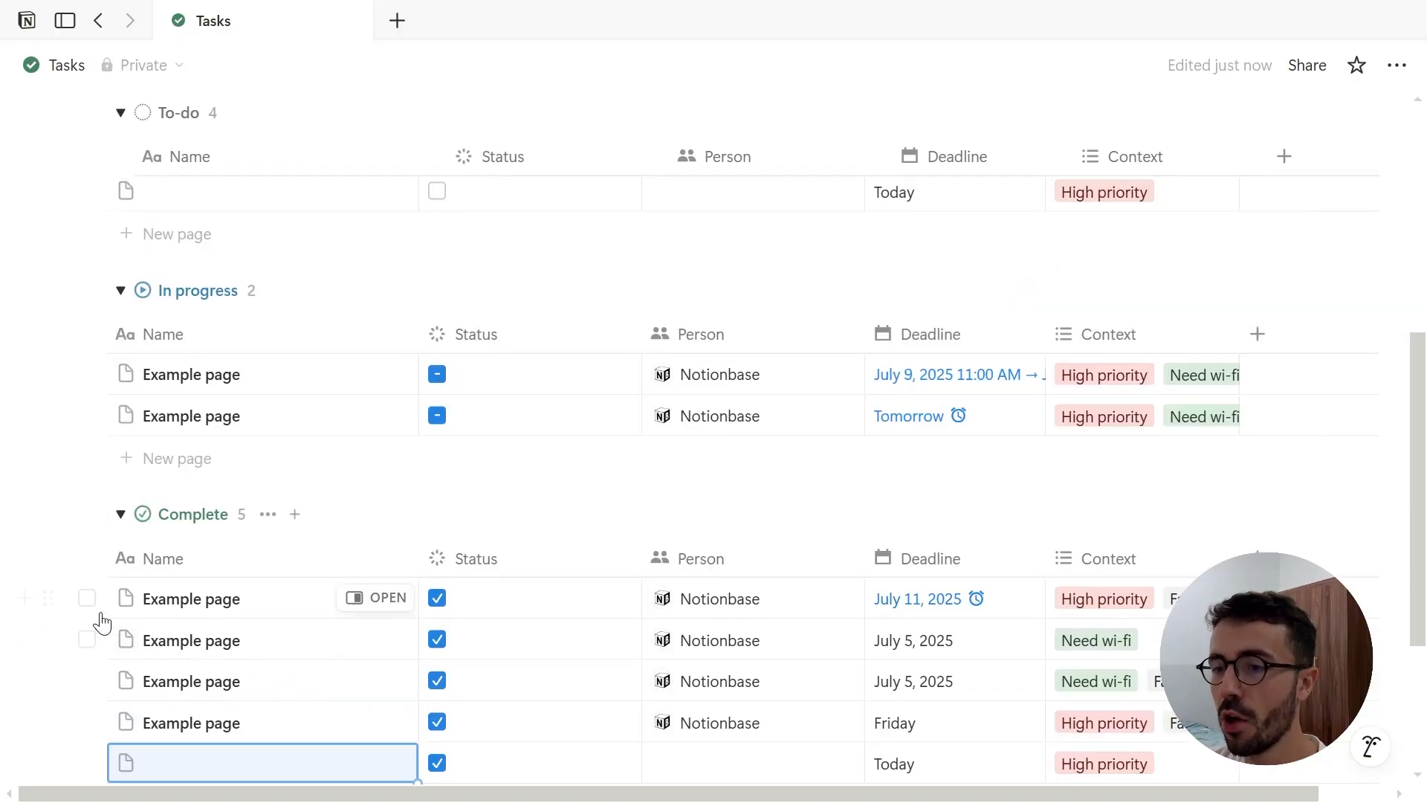
{"action": "left_click_drag", "start_coordinate": [50, 593], "coordinate": [99, 212]}
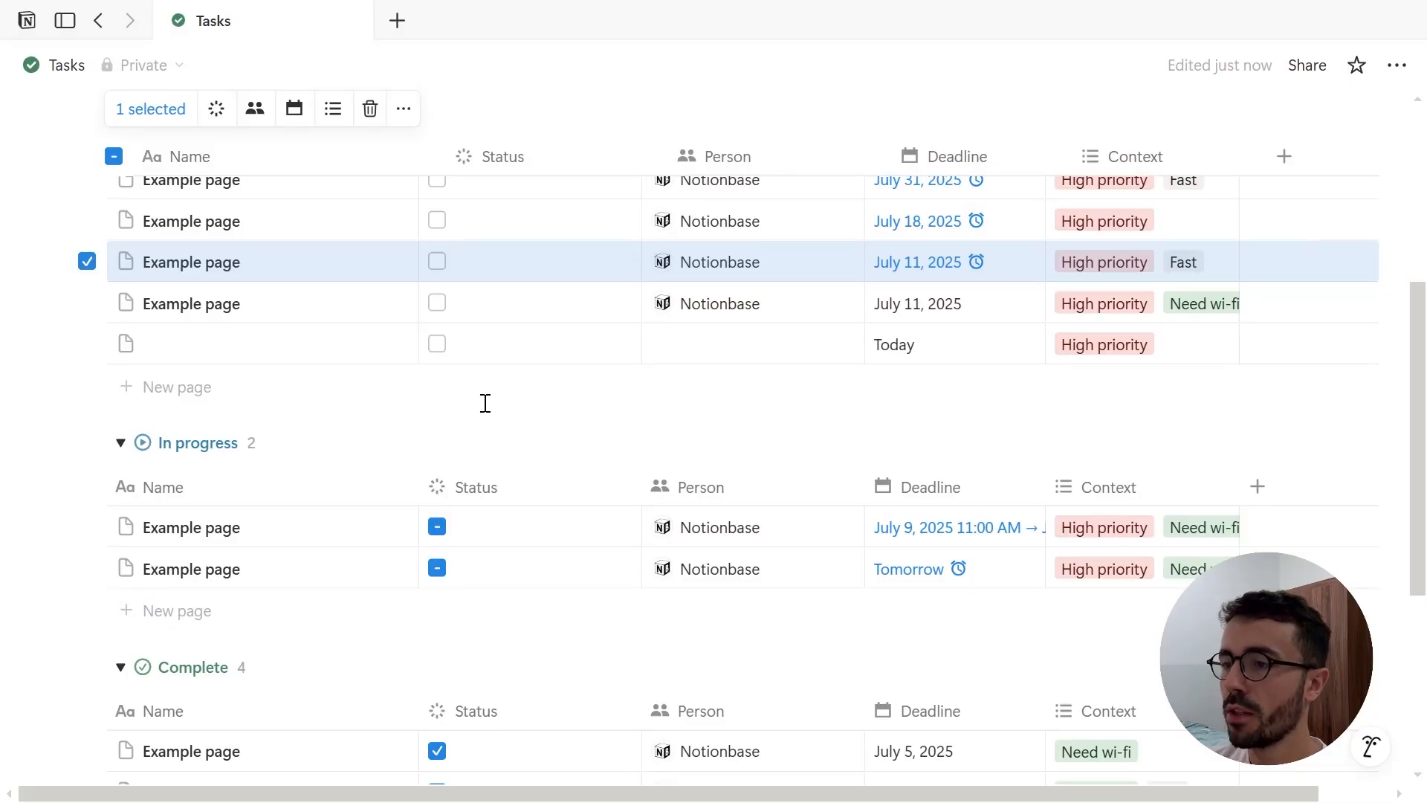
Review the table view's layout choices and the view types available for a new view
{"action": "scroll", "coordinate": [485, 403], "scroll_direction": "up", "scroll_amount": 5}
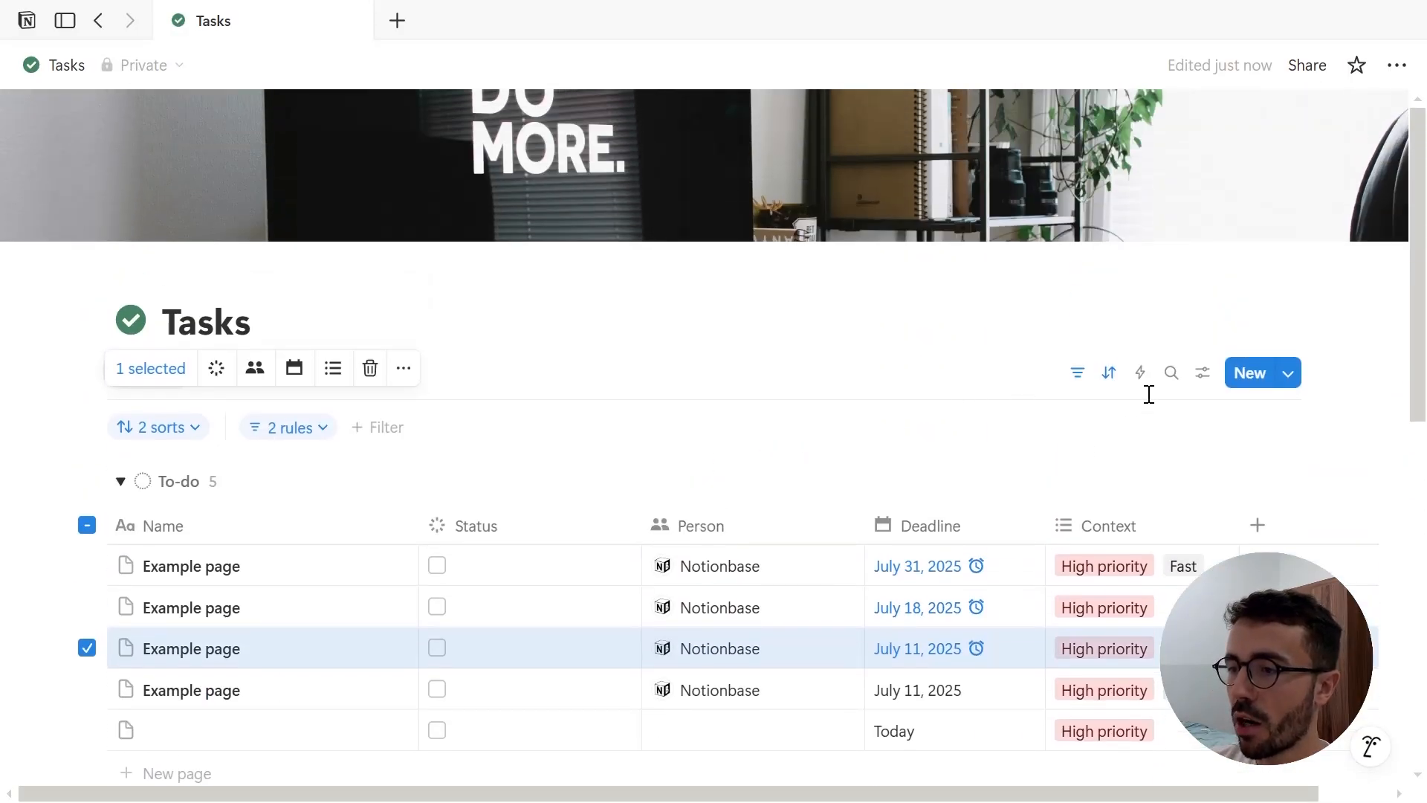
{"action": "left_click", "coordinate": [1203, 373]}
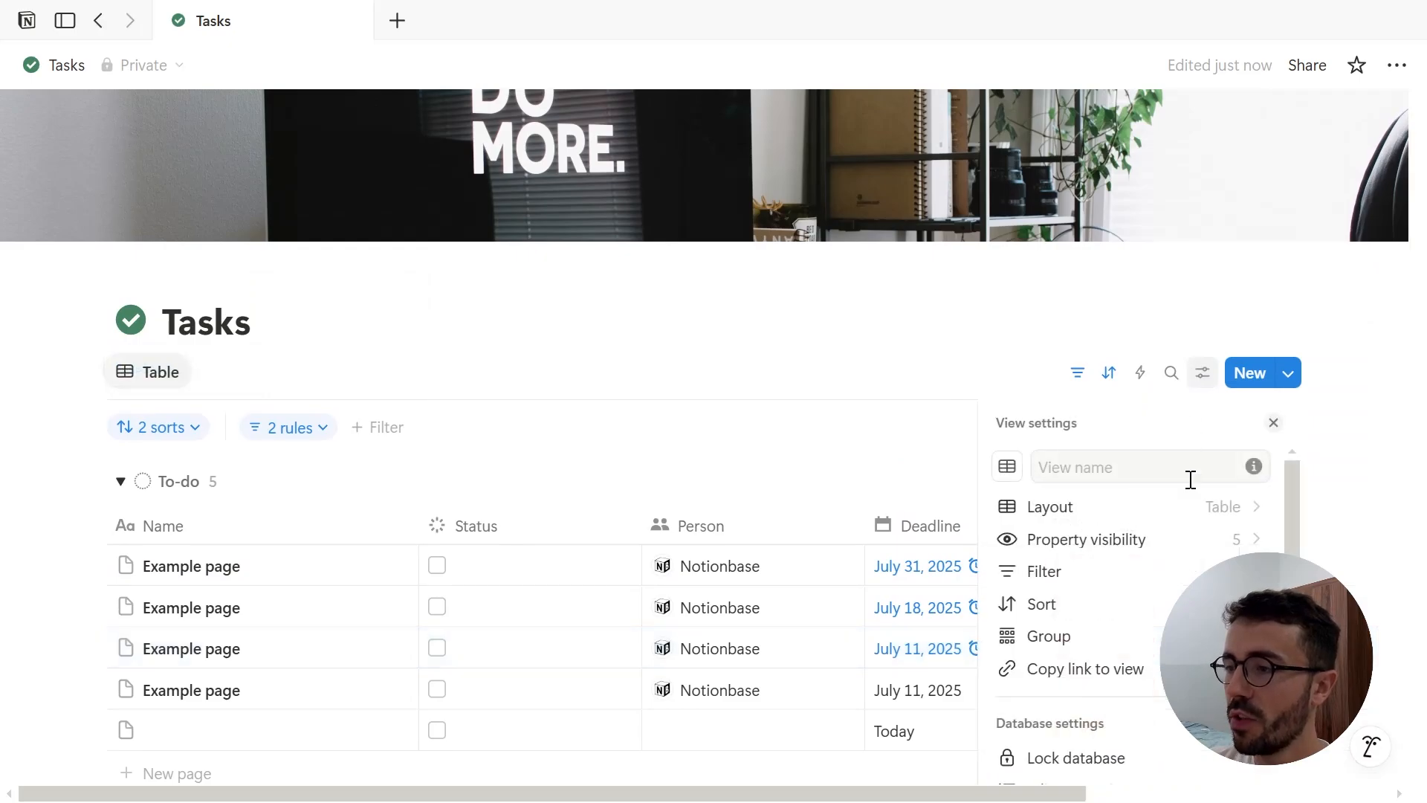
{"action": "left_click", "coordinate": [1190, 505]}
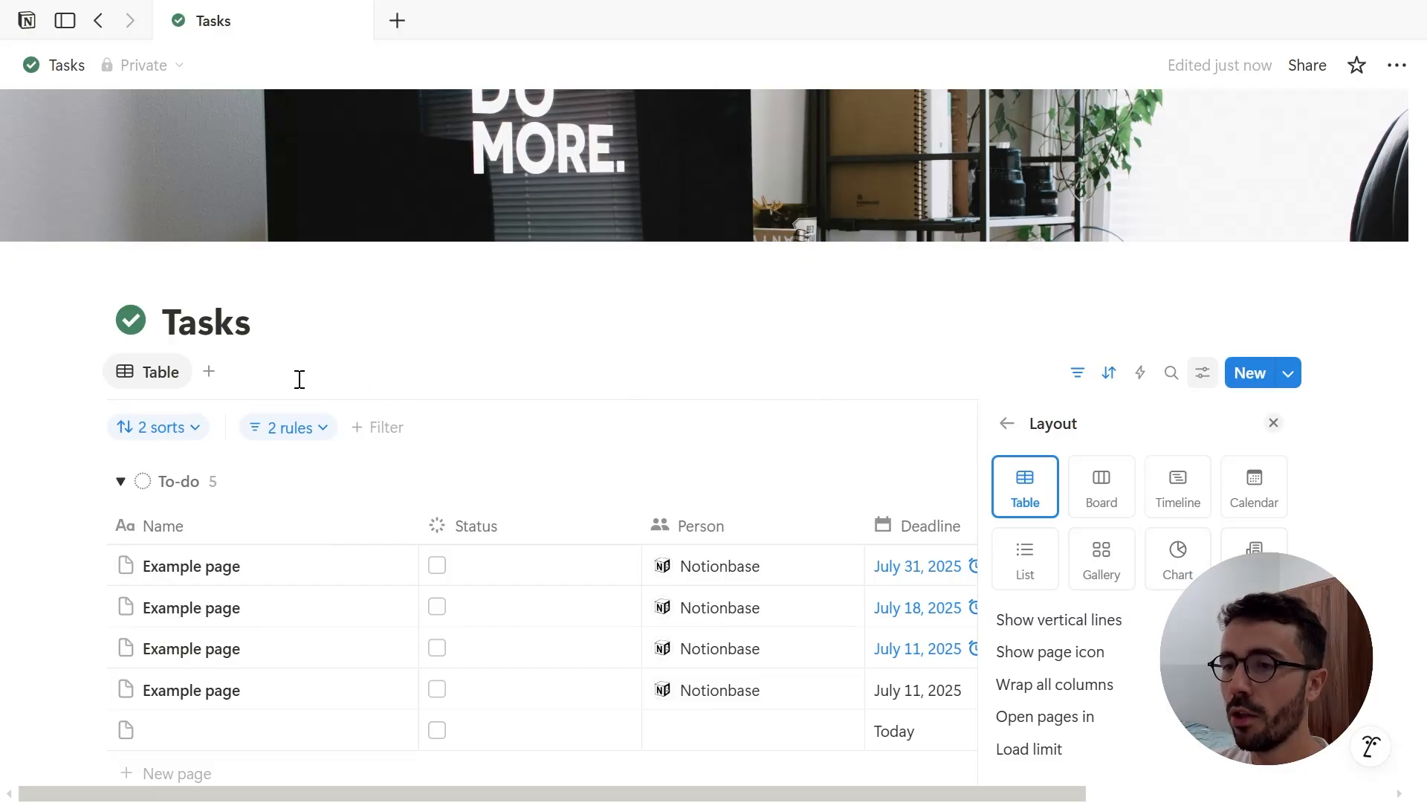
{"action": "left_click", "coordinate": [210, 373]}
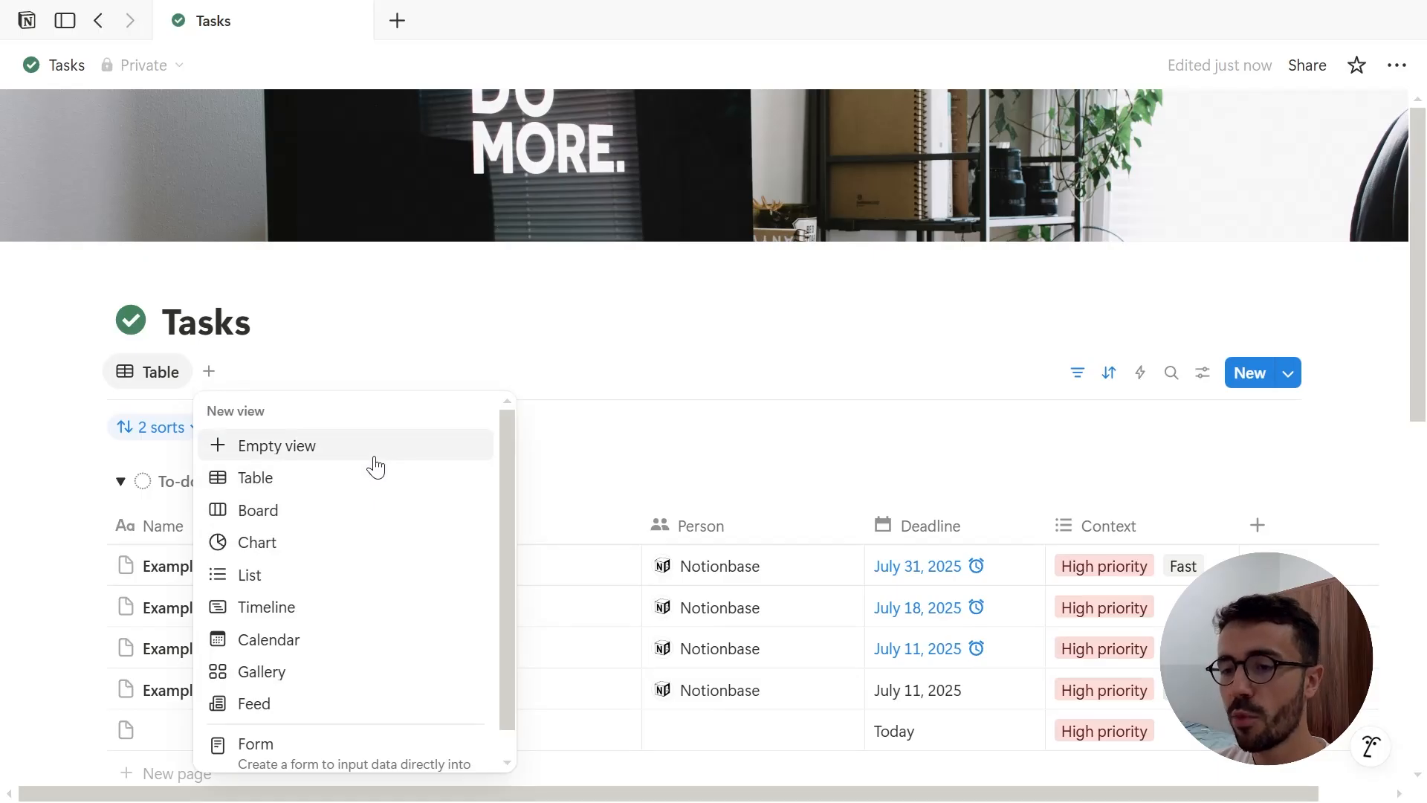
{"action": "left_click", "coordinate": [583, 341]}
Examine the Status property's options, including its Calculate choices for count and percent
{"action": "scroll", "coordinate": [583, 341], "scroll_direction": "down", "scroll_amount": 5}
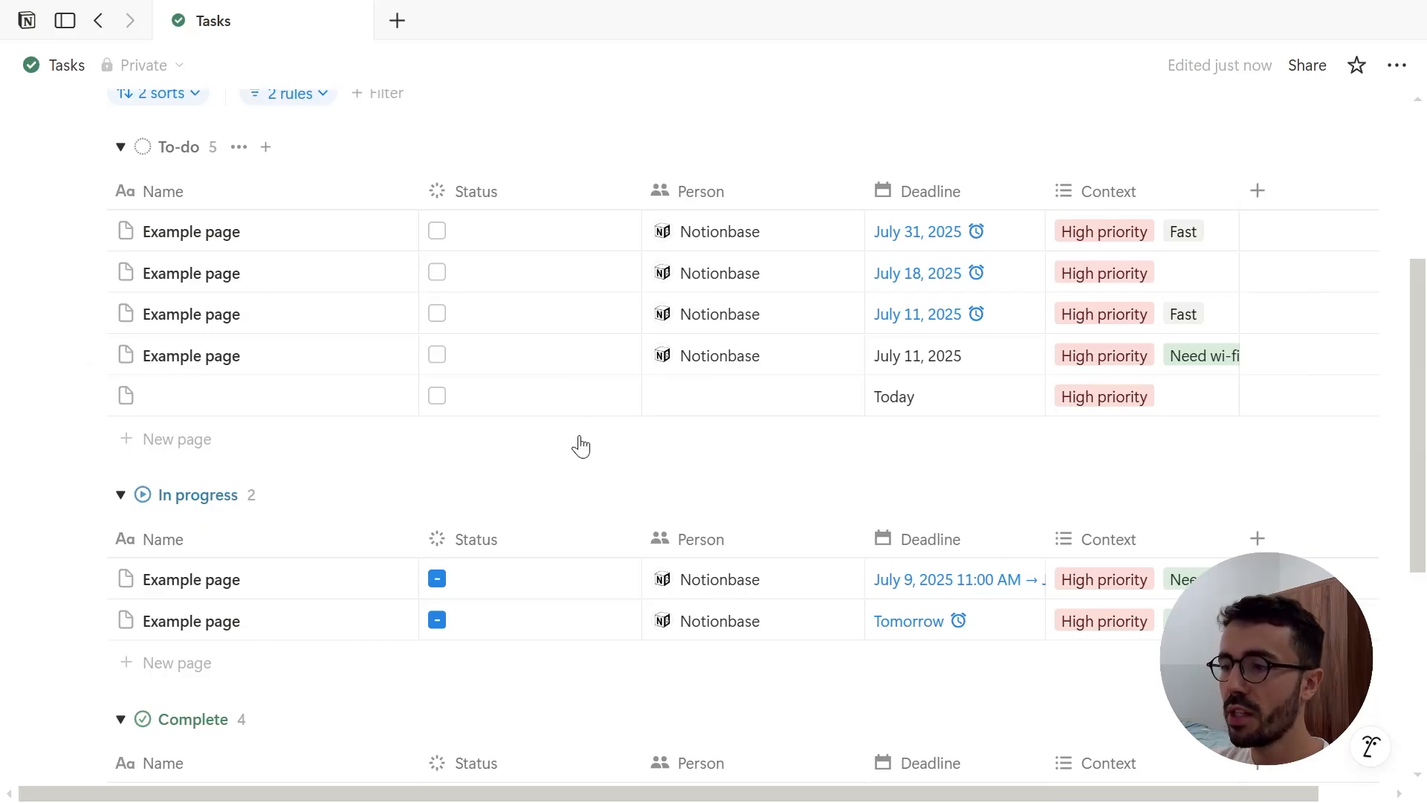
{"action": "scroll", "coordinate": [573, 458], "scroll_direction": "up", "scroll_amount": 3}
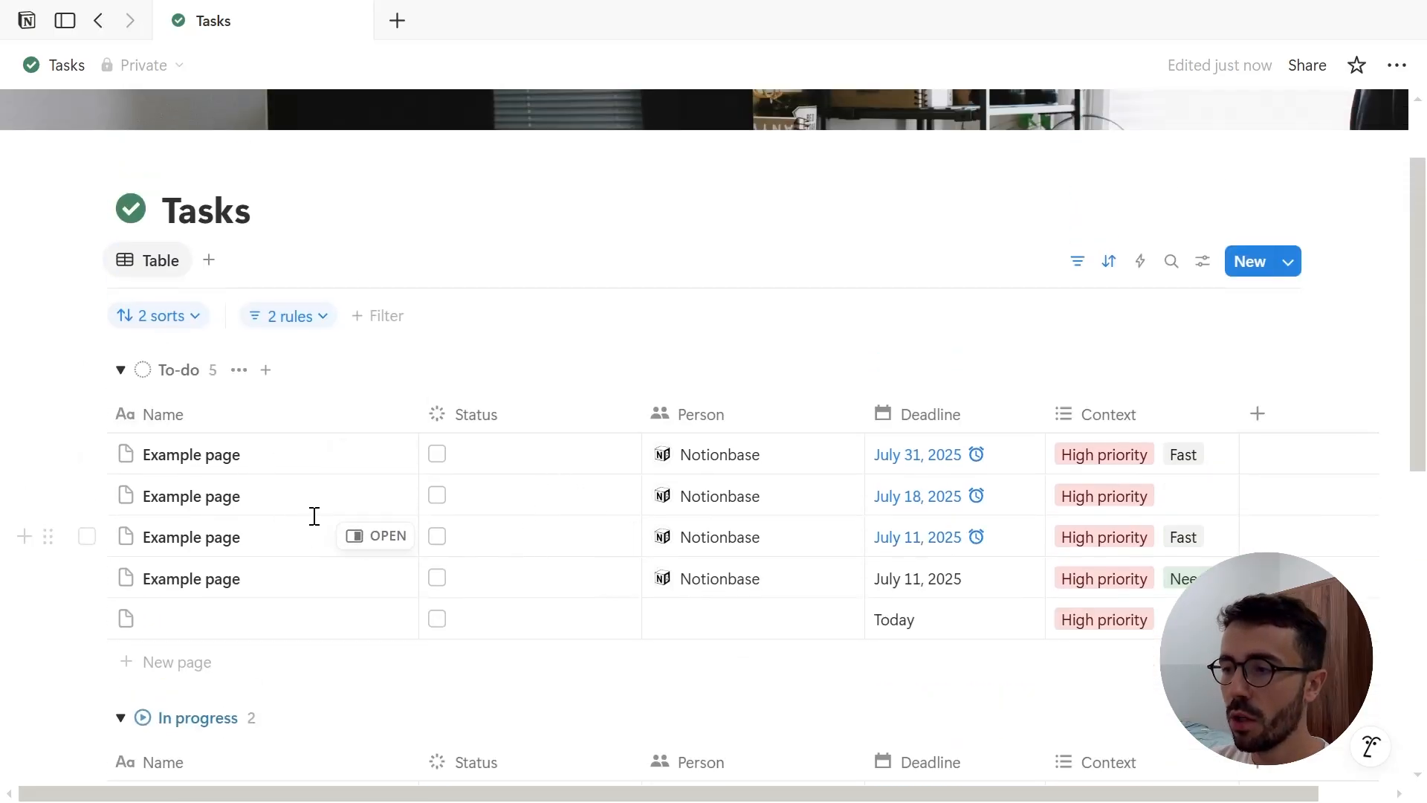
{"action": "scroll", "coordinate": [550, 433], "scroll_direction": "right", "scroll_amount": 1}
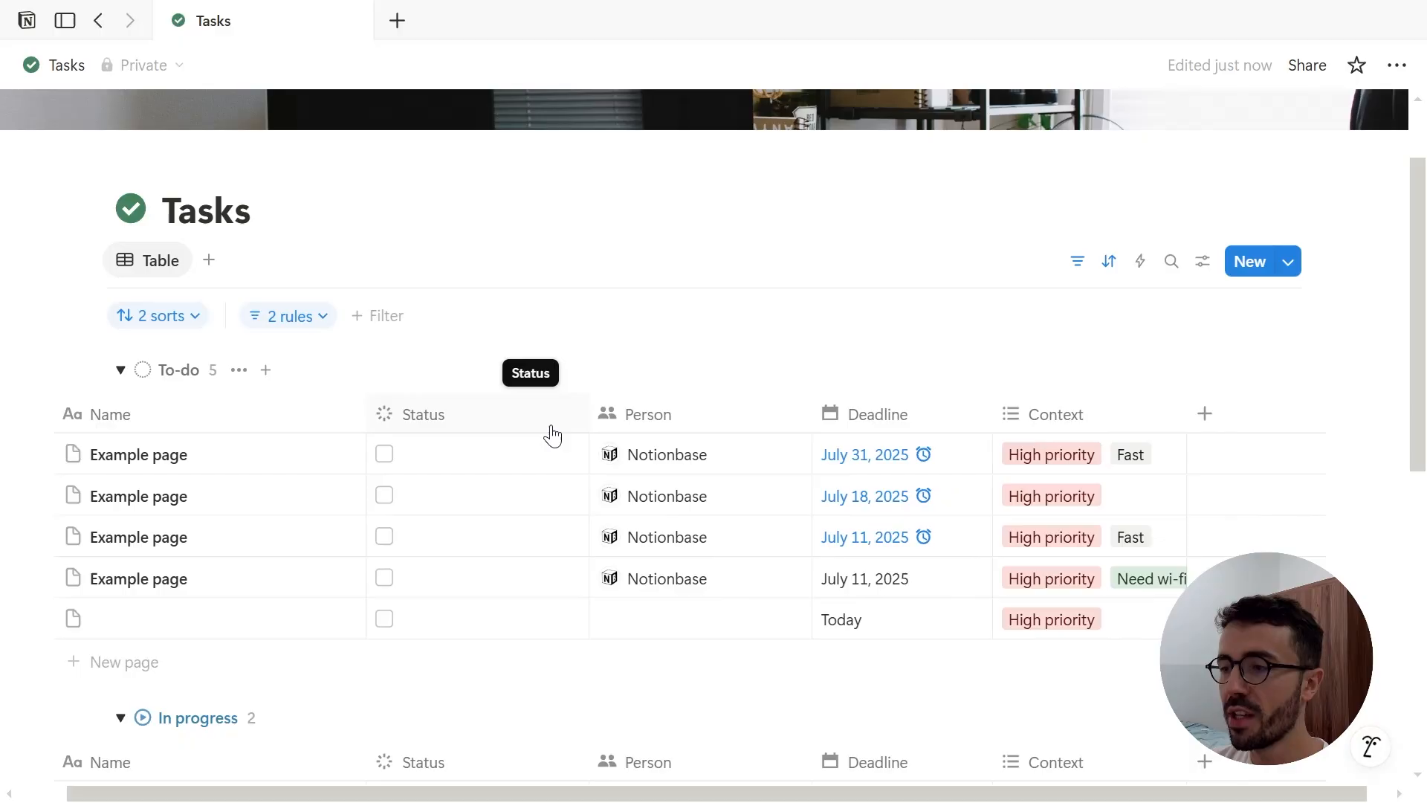
{"action": "scroll", "coordinate": [520, 431], "scroll_direction": "left", "scroll_amount": 1}
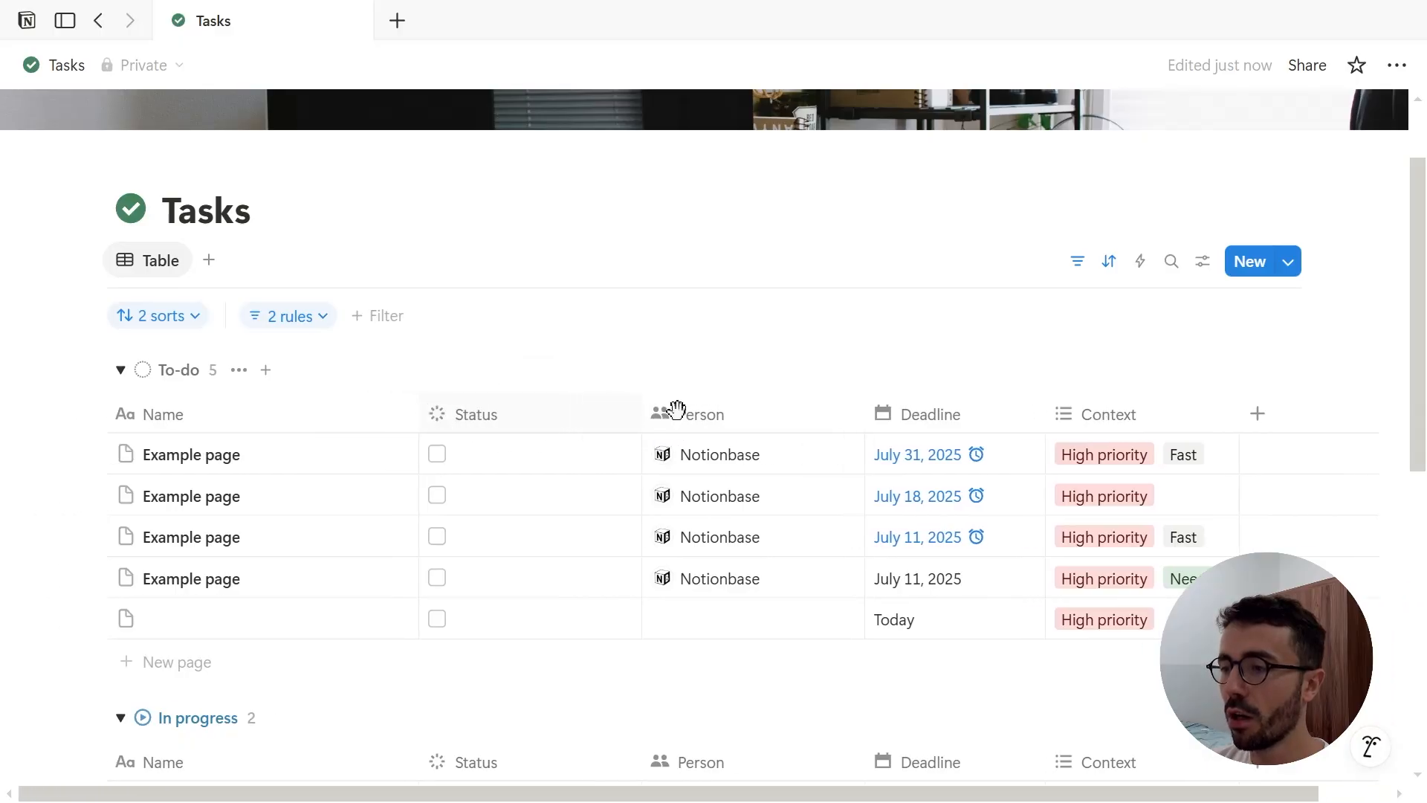
{"action": "left_click", "coordinate": [529, 421]}
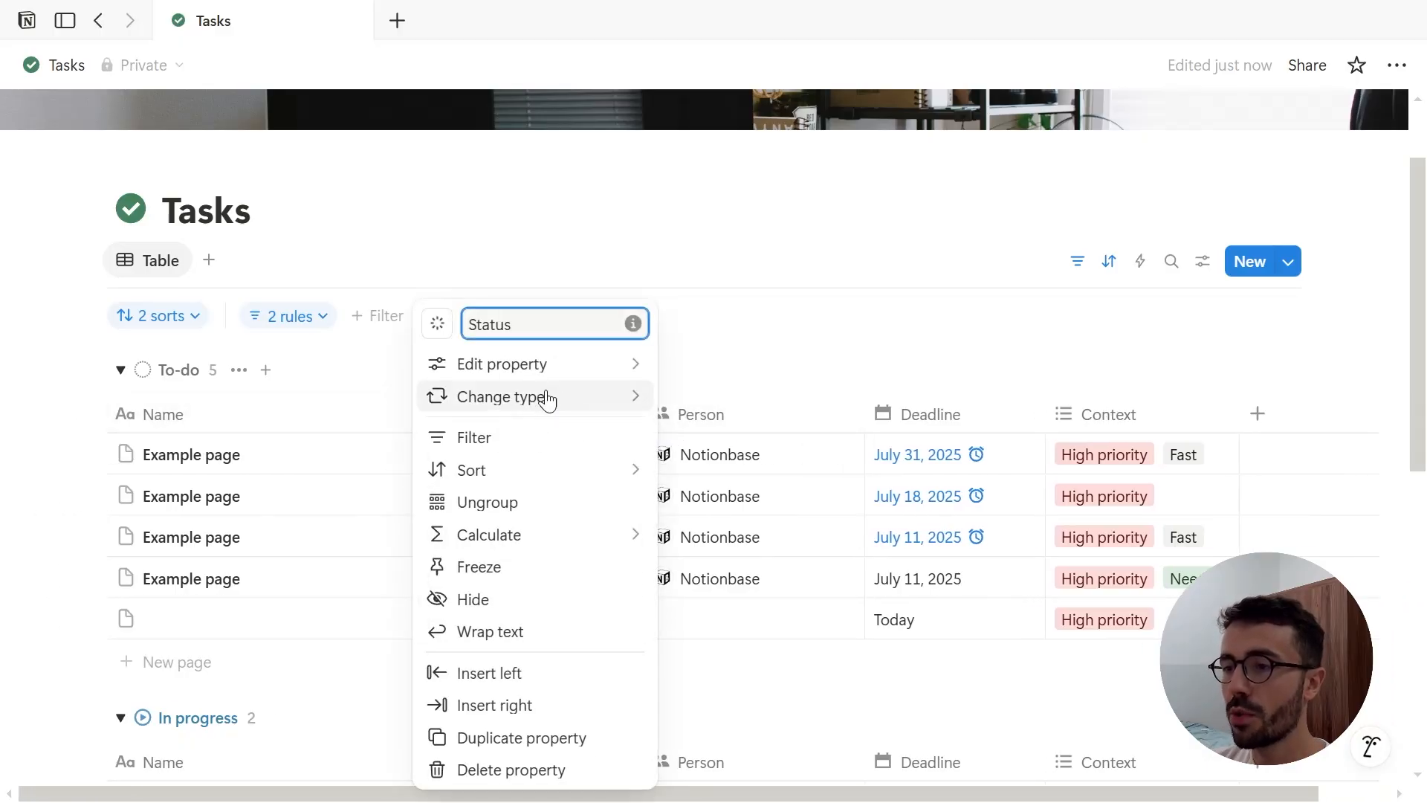
{"action": "left_click", "coordinate": [602, 370]}
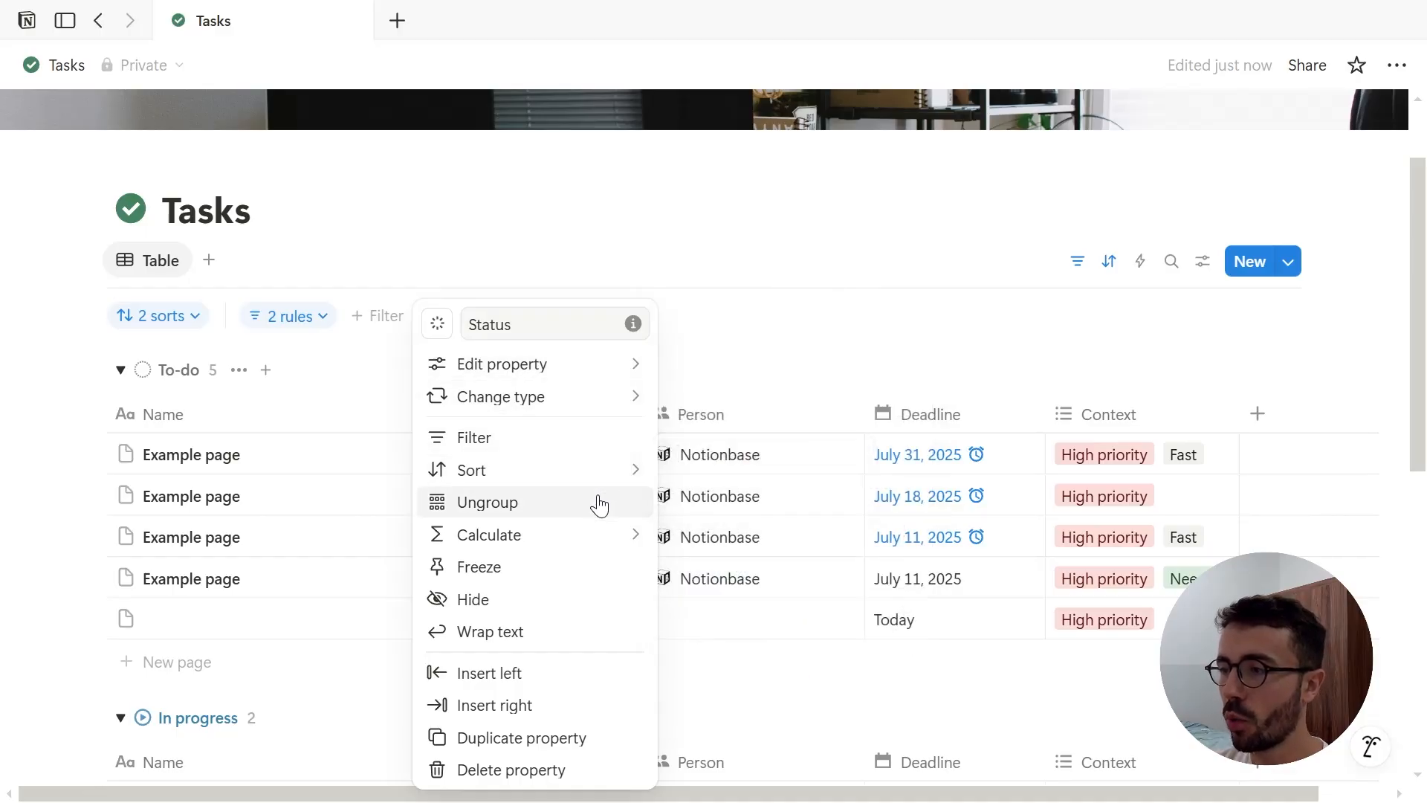
{"action": "mouse_move", "coordinate": [582, 538]}
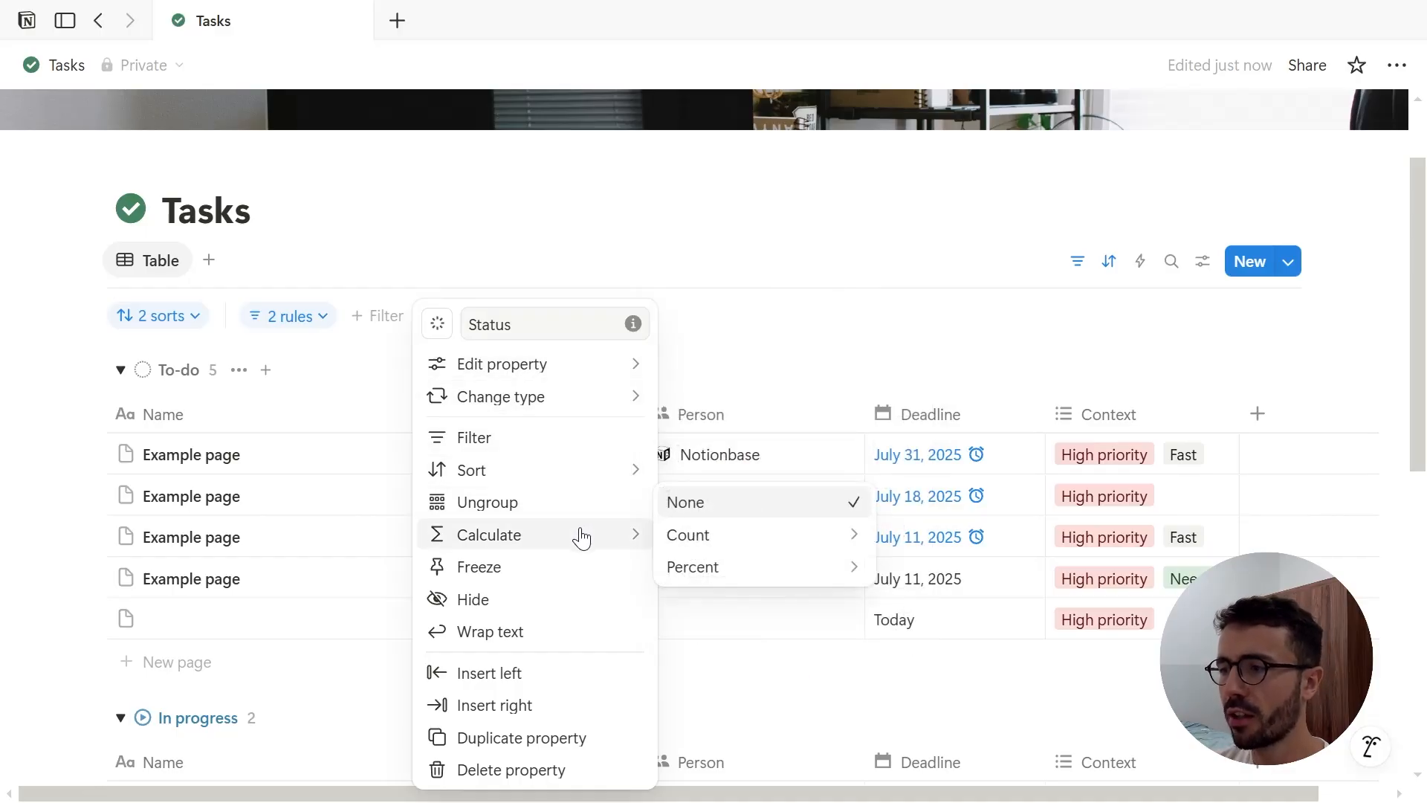
{"action": "mouse_move", "coordinate": [771, 548]}
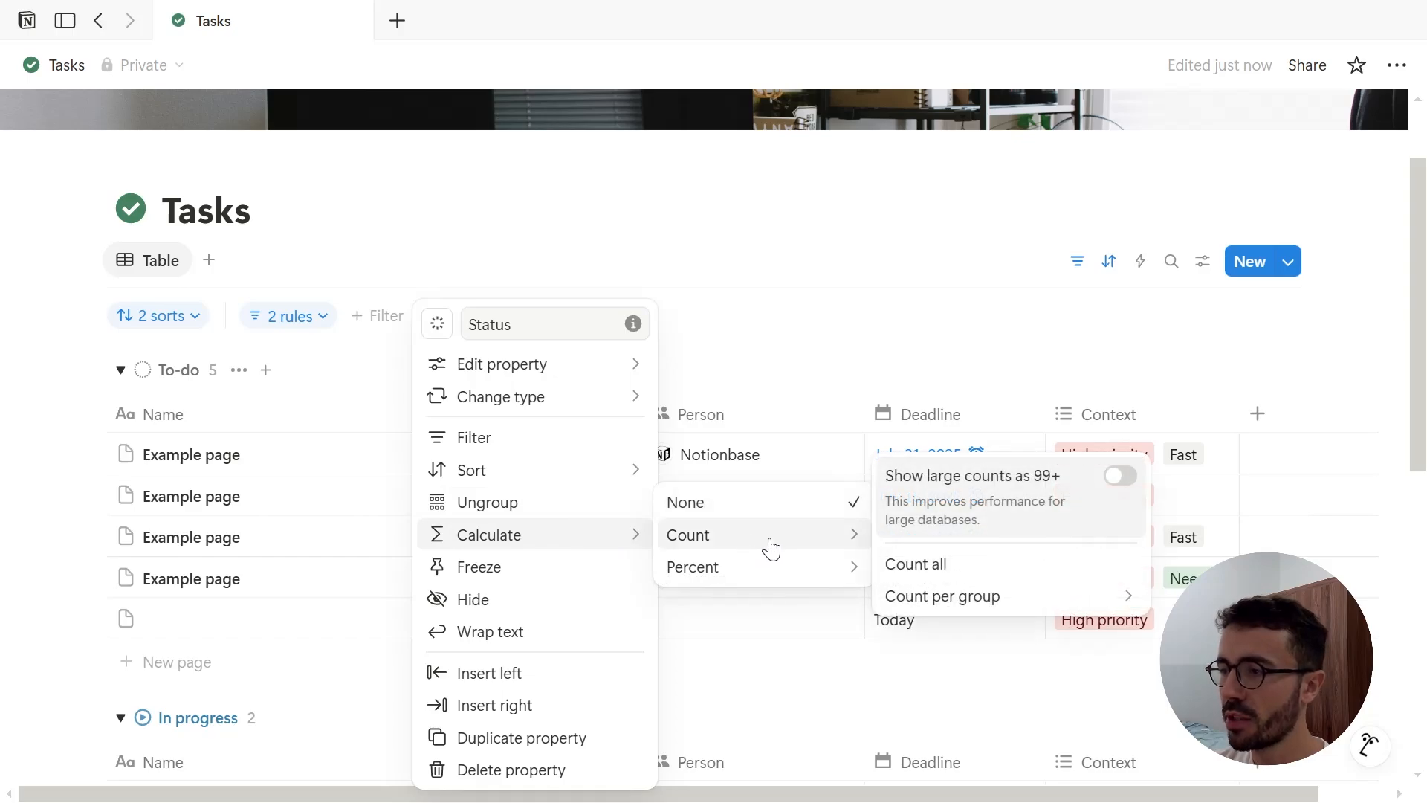
{"action": "mouse_move", "coordinate": [801, 582]}
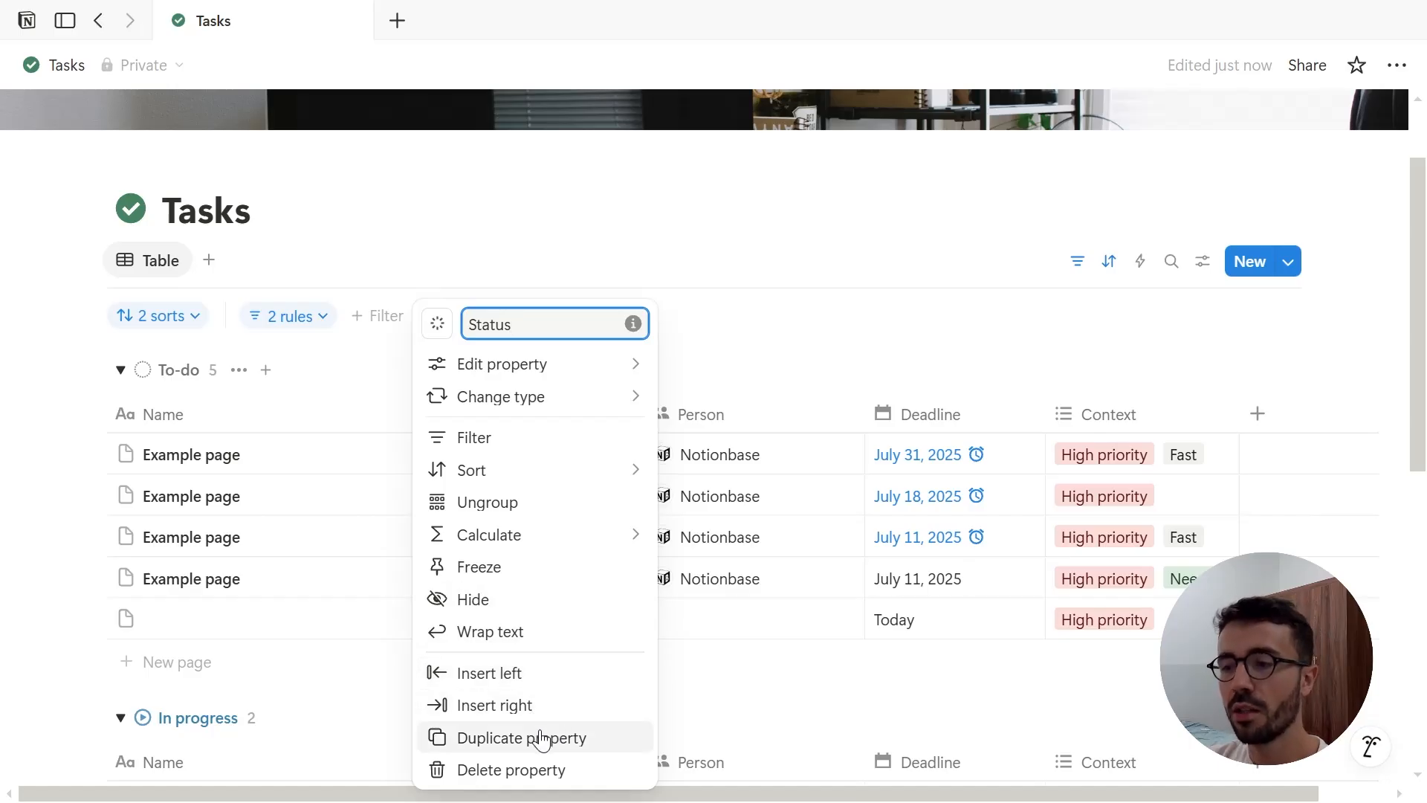
{"action": "left_click", "coordinate": [698, 675]}
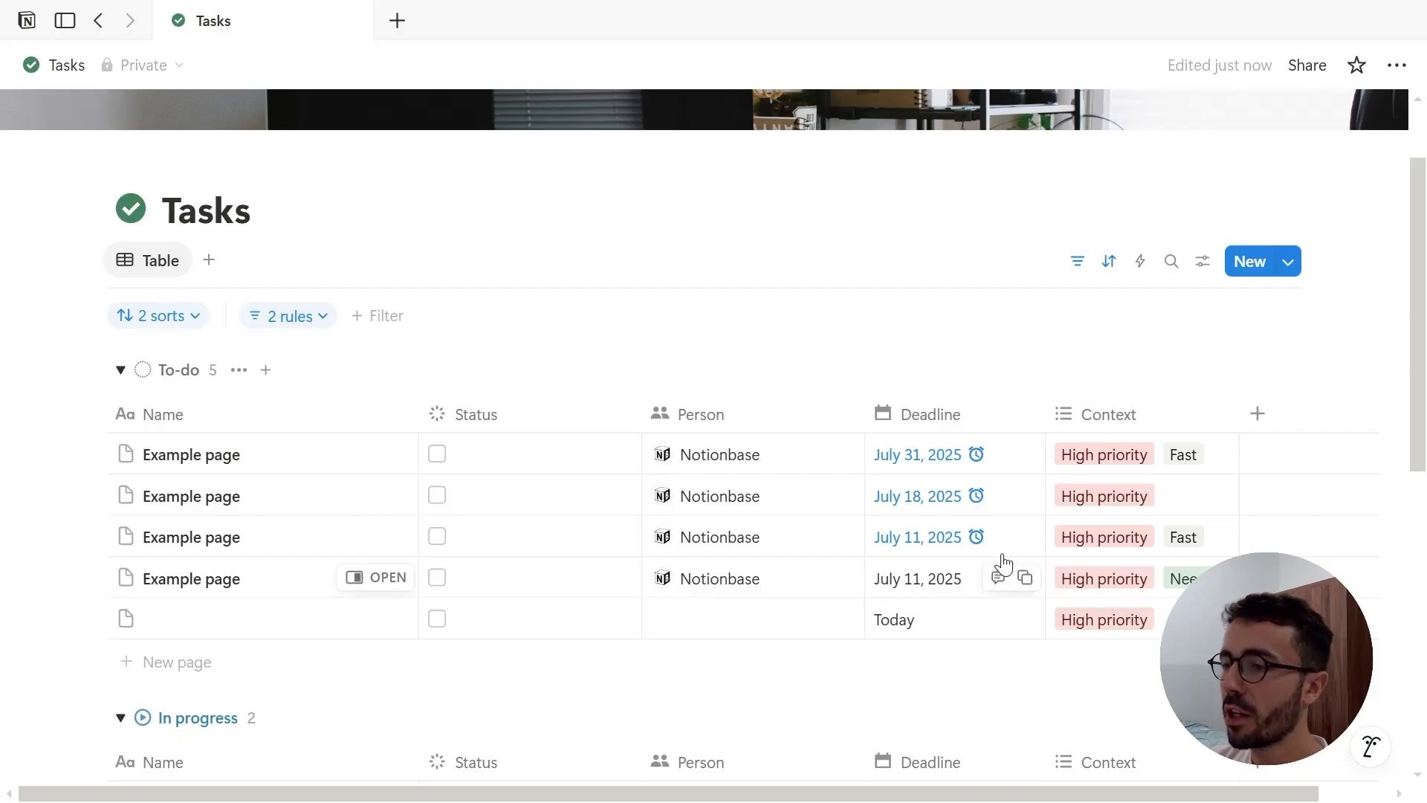
Try the table layout's vertical lines, page icon and wrap all columns settings, restoring each one
{"action": "left_click", "coordinate": [1203, 261]}
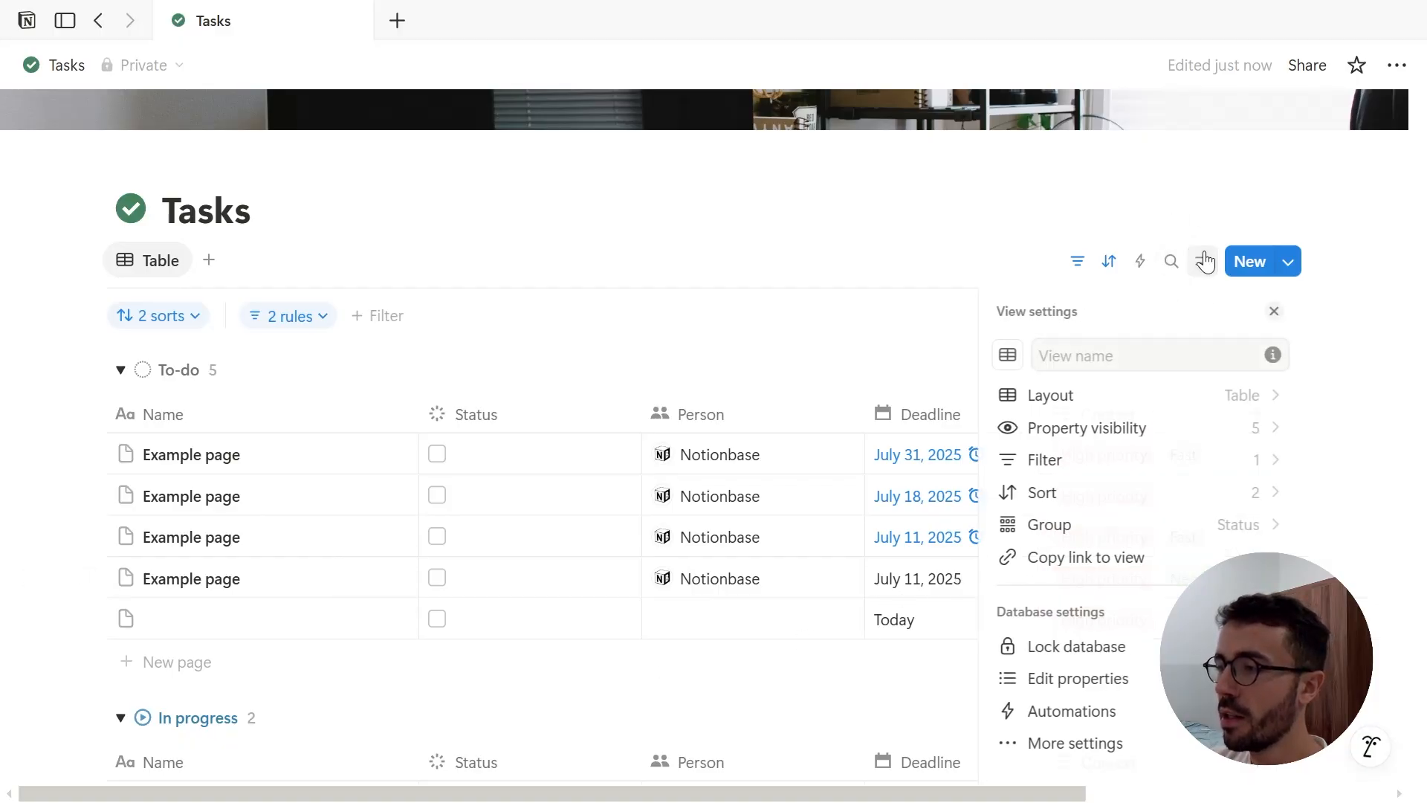
{"action": "left_click", "coordinate": [1175, 406]}
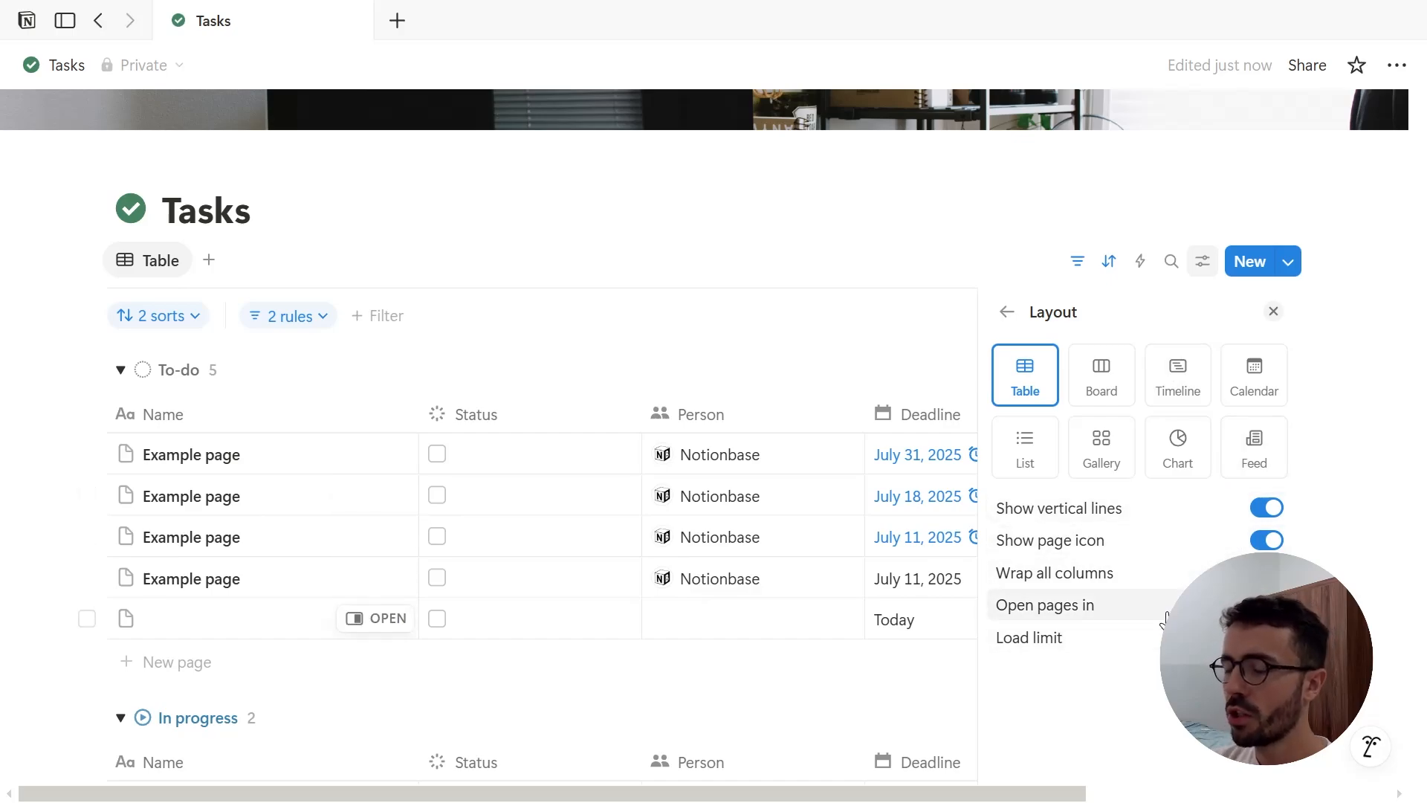
{"action": "left_click", "coordinate": [1156, 520]}
{"action": "left_click", "coordinate": [1155, 520]}
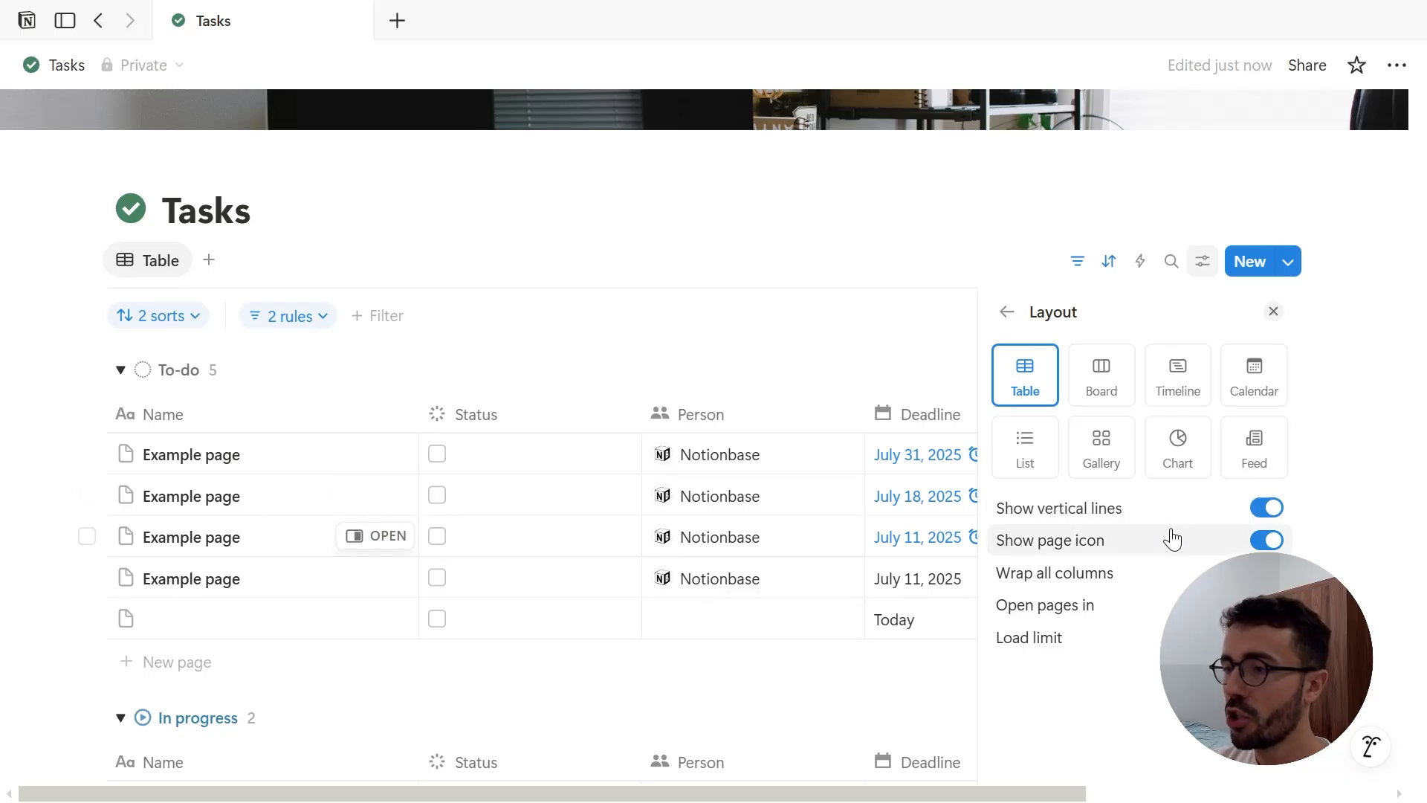
{"action": "left_click", "coordinate": [1173, 542]}
{"action": "left_click", "coordinate": [1173, 542]}
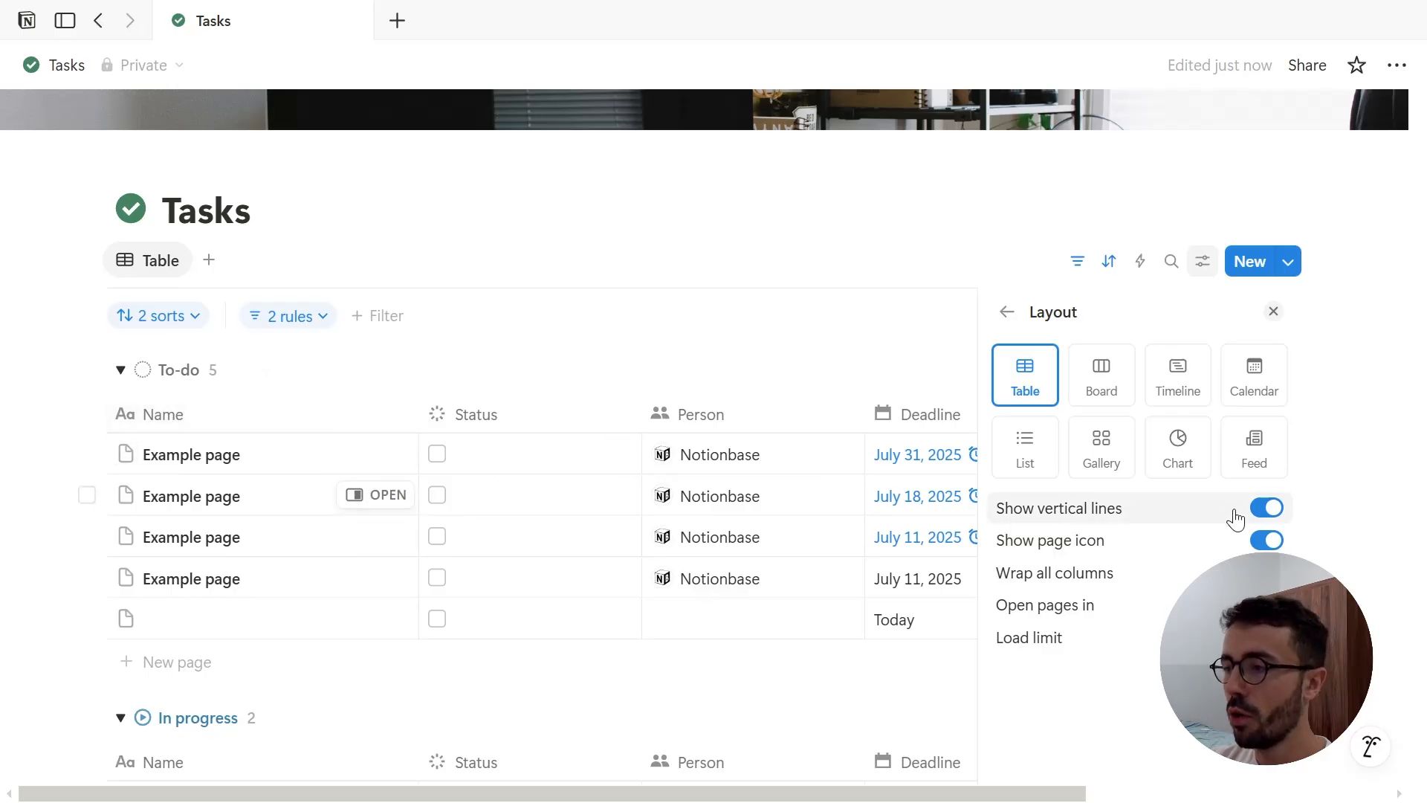
{"action": "left_click", "coordinate": [1123, 581]}
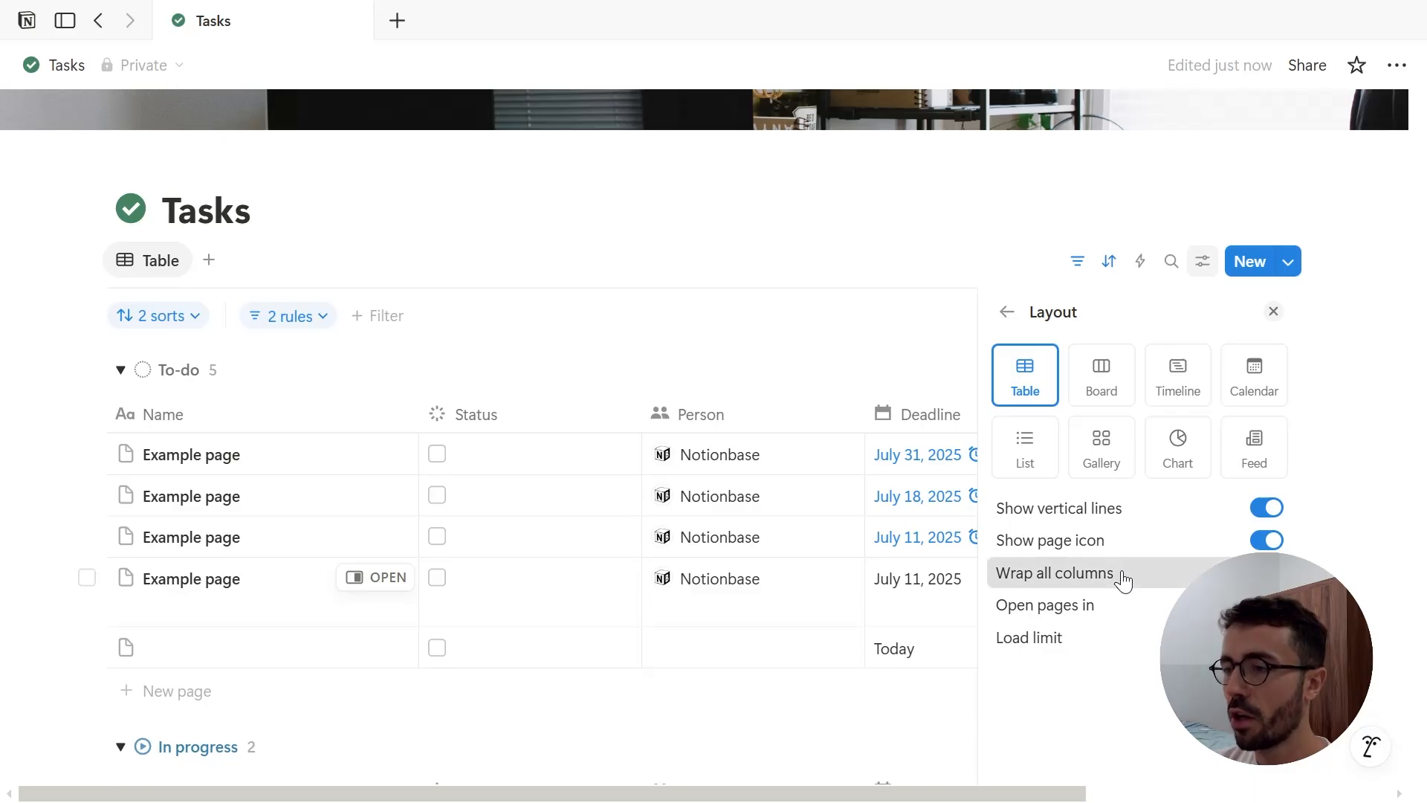
{"action": "left_click", "coordinate": [1124, 581]}
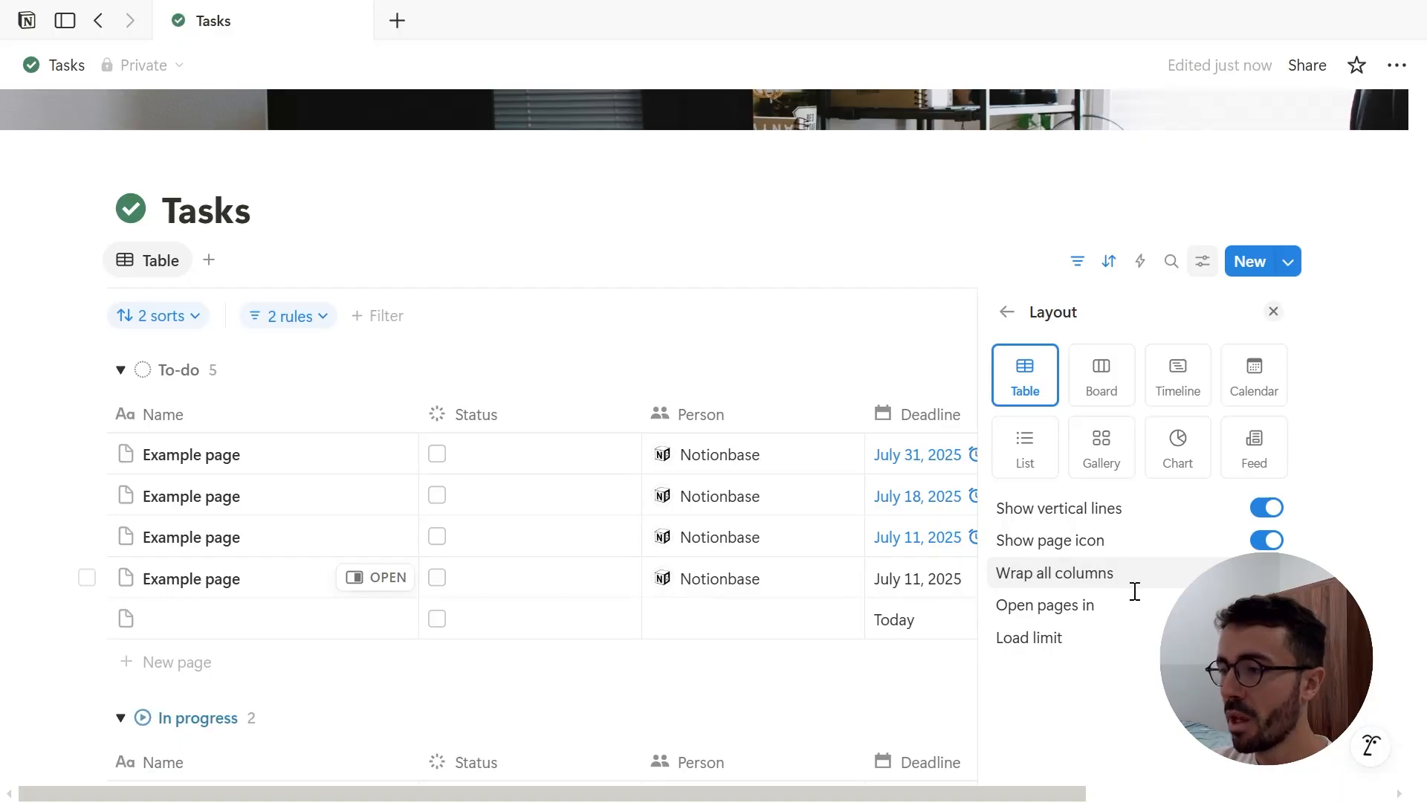
Examine the table layout's choices for how pages open and for the load limit
{"action": "left_click", "coordinate": [1134, 608]}
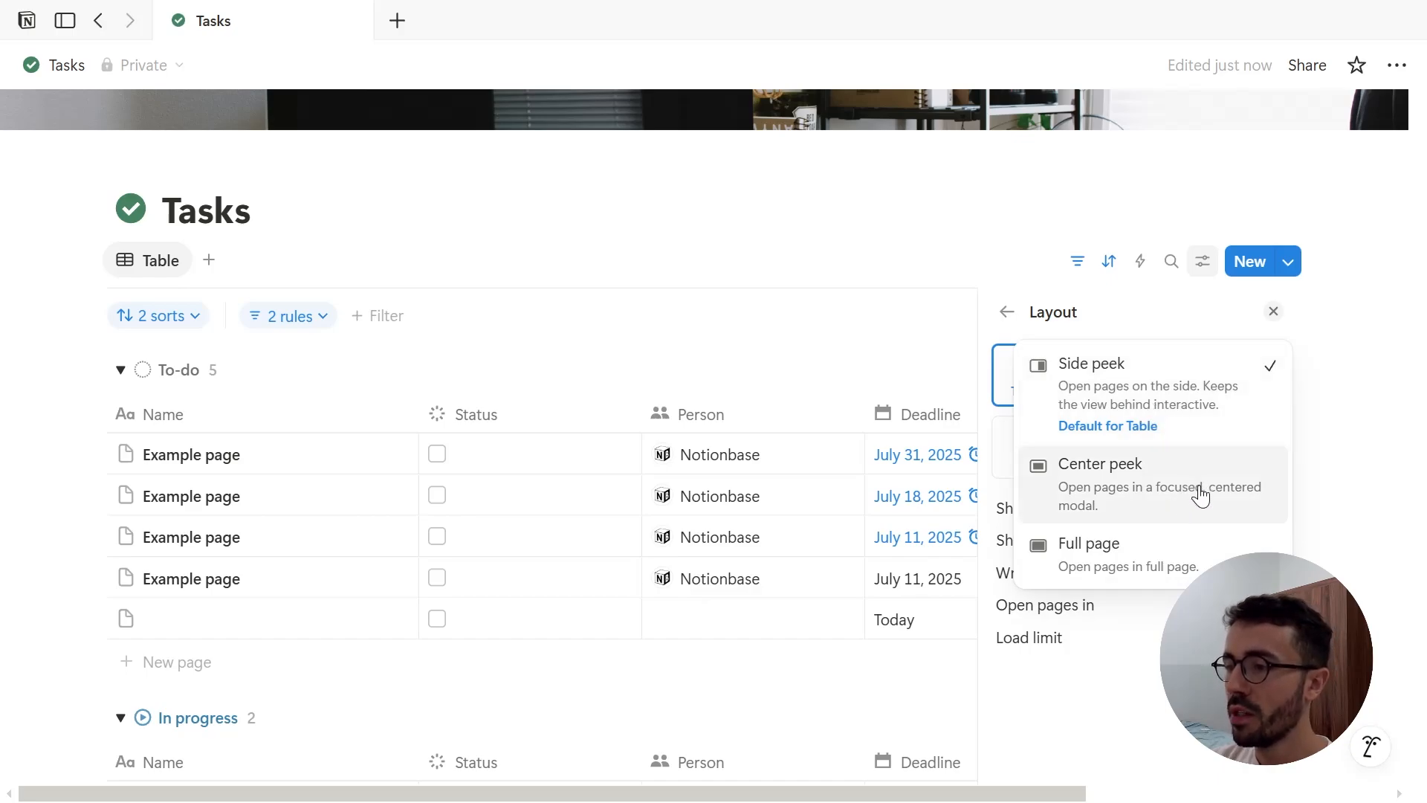
{"action": "left_click", "coordinate": [1226, 605]}
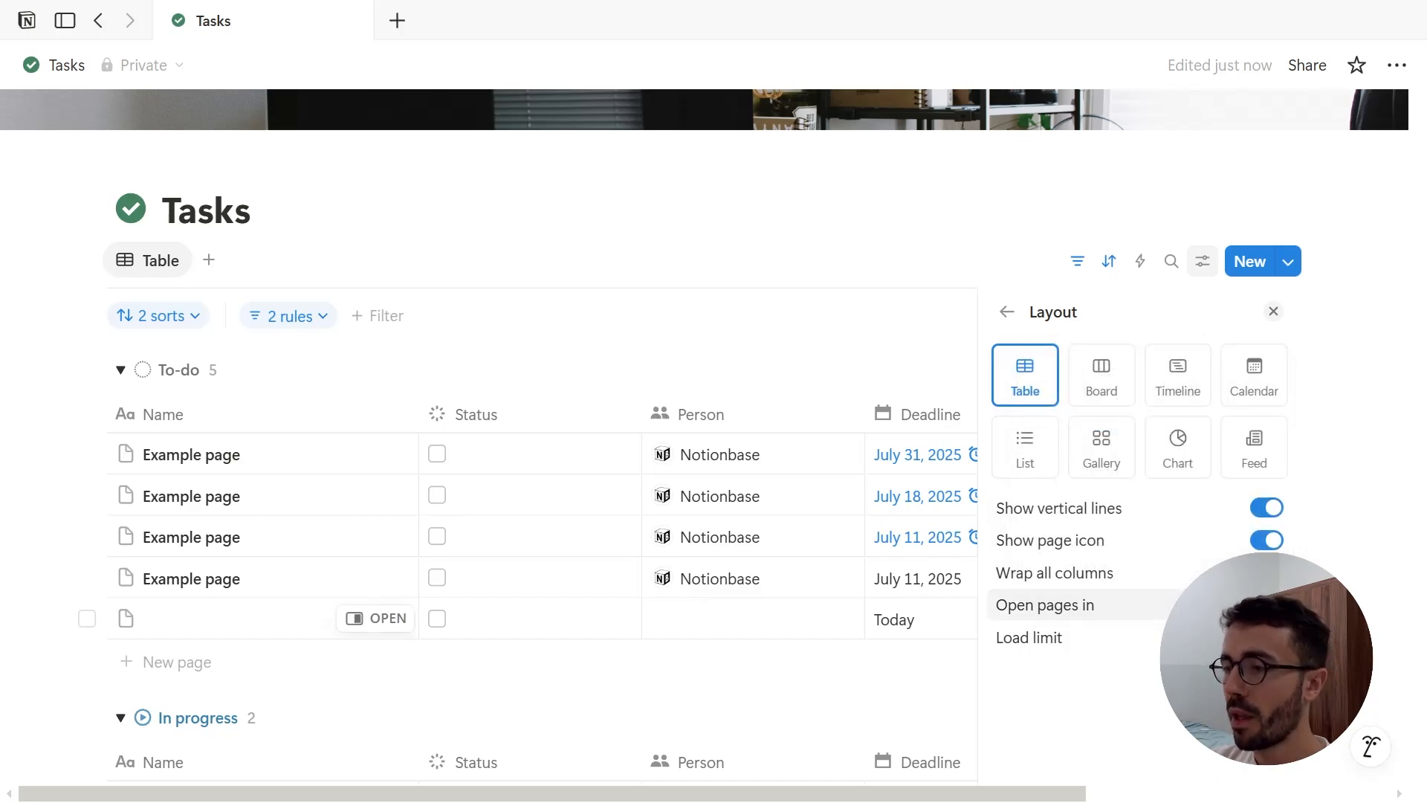
{"action": "left_click", "coordinate": [1227, 637]}
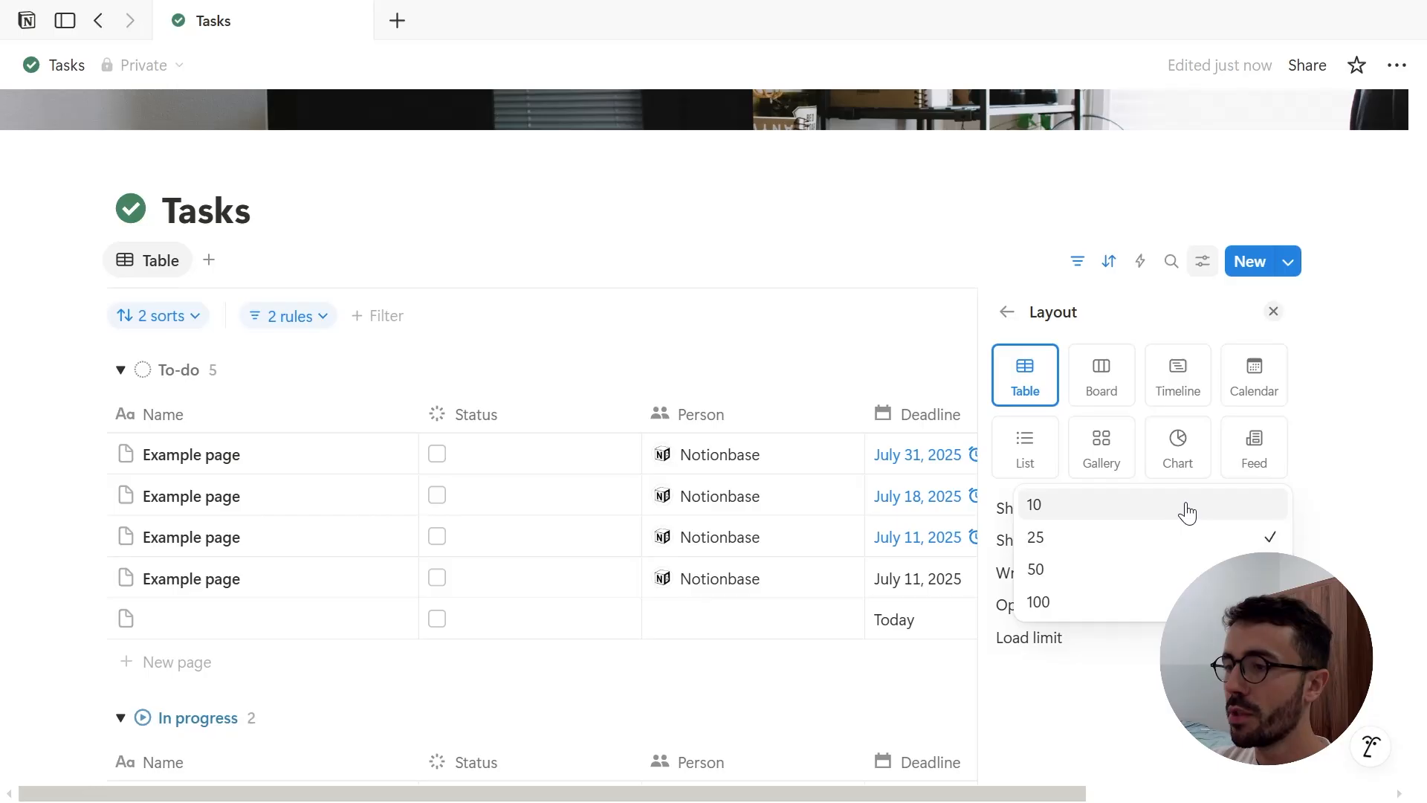
{"action": "left_click", "coordinate": [1177, 464]}
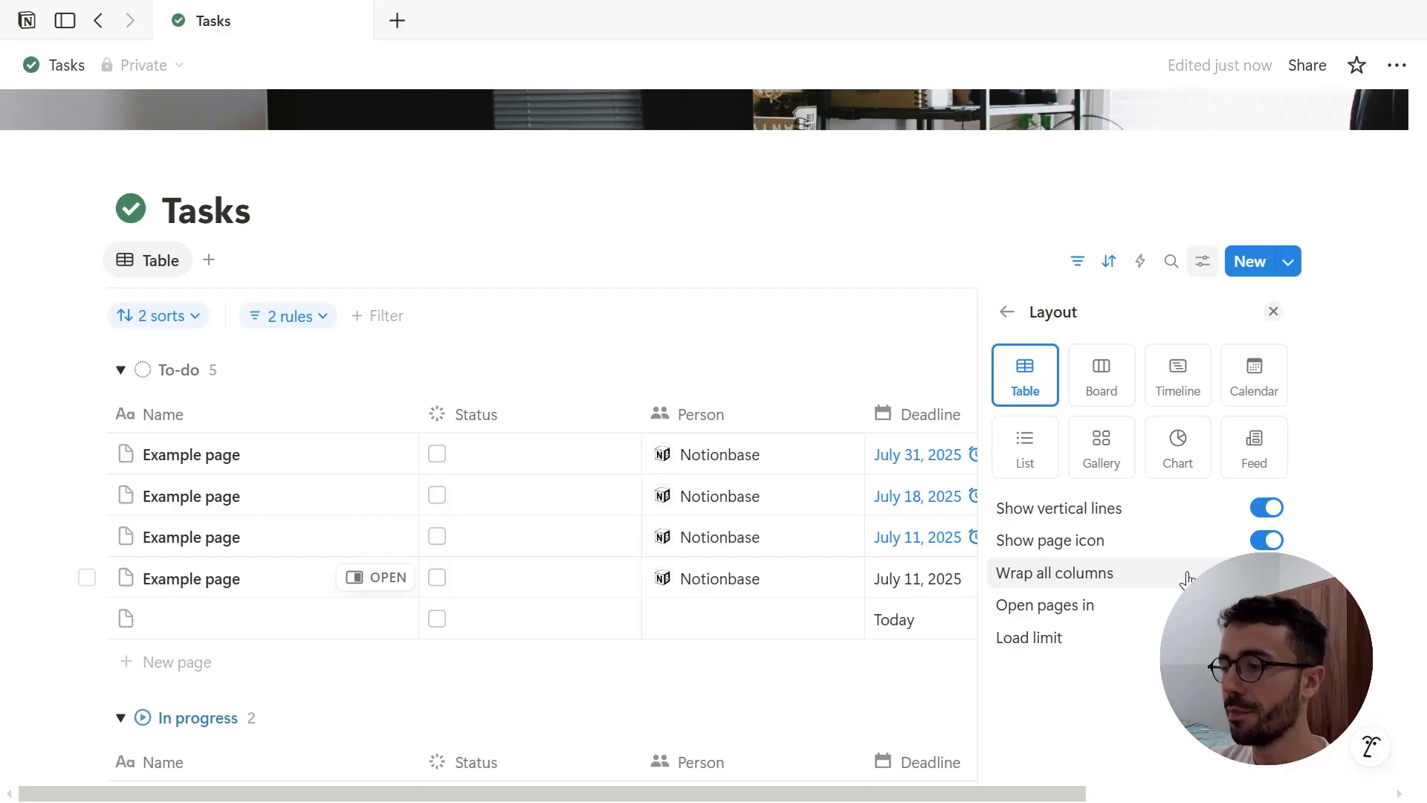
Close the layout settings and hide the table's row of sorts and filter rules
{"action": "left_click", "coordinate": [780, 267]}
{"action": "scroll", "coordinate": [649, 233], "scroll_direction": "down", "scroll_amount": 1}
{"action": "scroll", "coordinate": [649, 233], "scroll_direction": "up", "scroll_amount": 2}
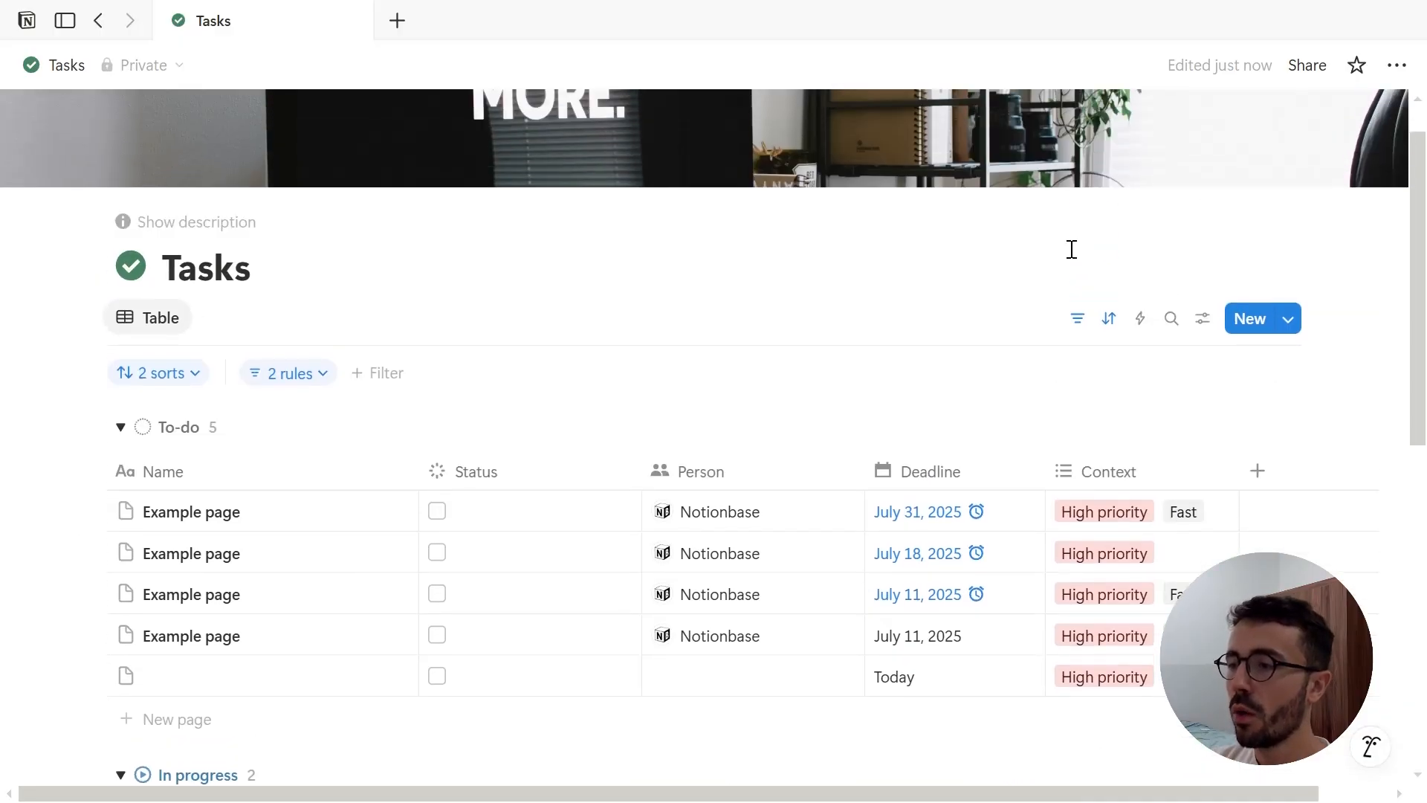
{"action": "left_click", "coordinate": [1078, 319]}
Add a Board view to the Tasks database and open its view settings
{"action": "scroll", "coordinate": [529, 322], "scroll_direction": "up", "scroll_amount": 1}
{"action": "left_click", "coordinate": [209, 372]}
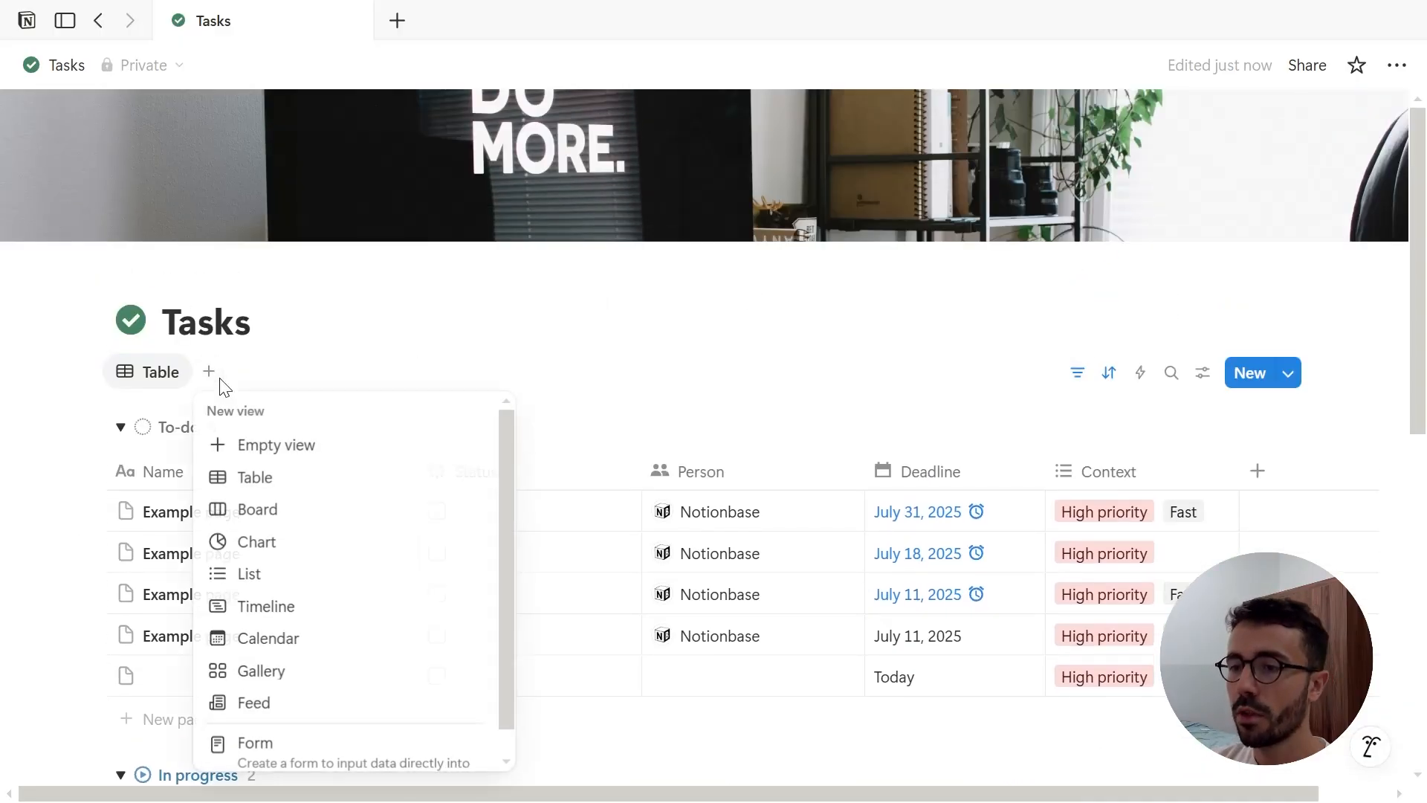
{"action": "left_click", "coordinate": [301, 511]}
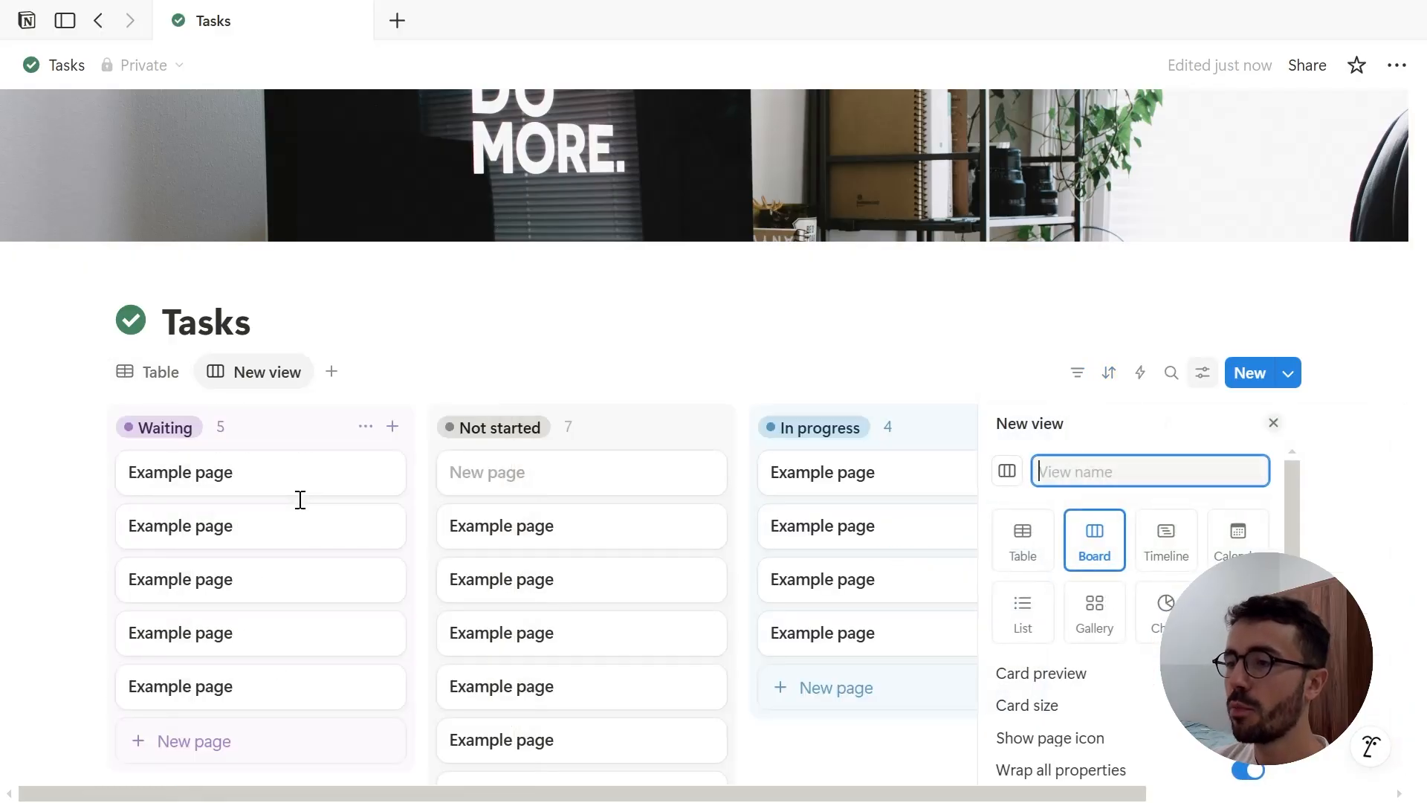
{"action": "scroll", "coordinate": [1115, 587], "scroll_direction": "down", "scroll_amount": 2}
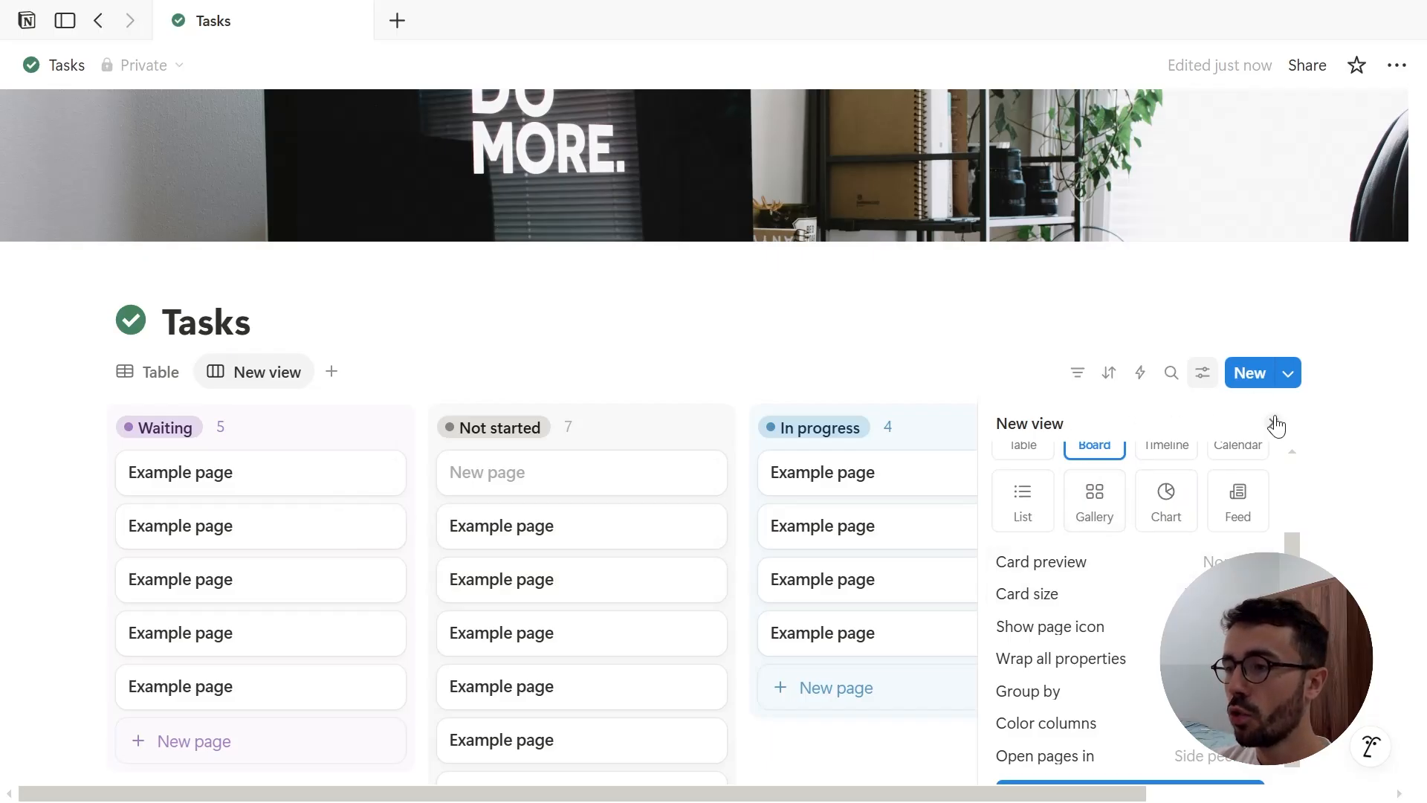
{"action": "left_click", "coordinate": [1208, 371]}
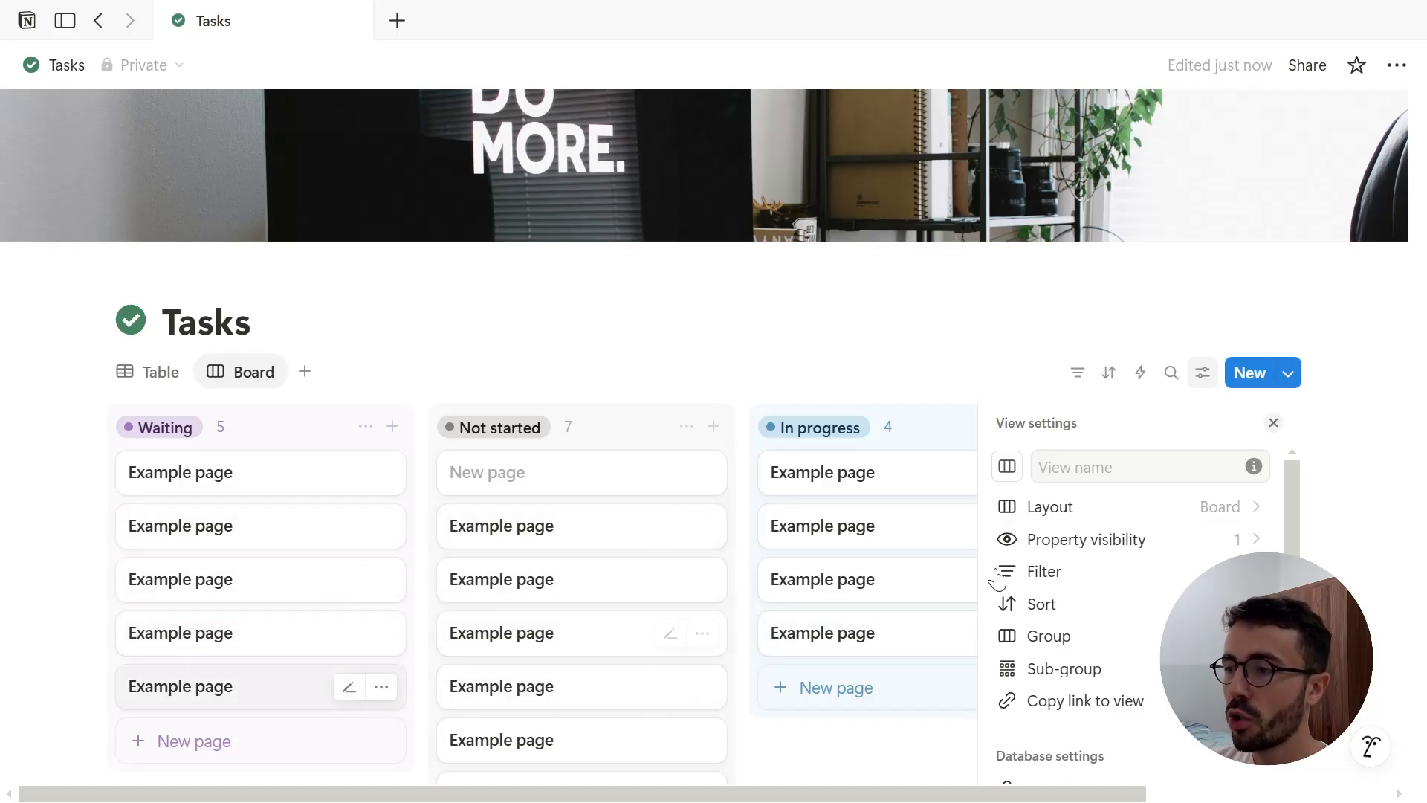
Examine the Board layout's choices for card size and card preview
{"action": "left_click", "coordinate": [1137, 511]}
{"action": "left_click", "coordinate": [1148, 651]}
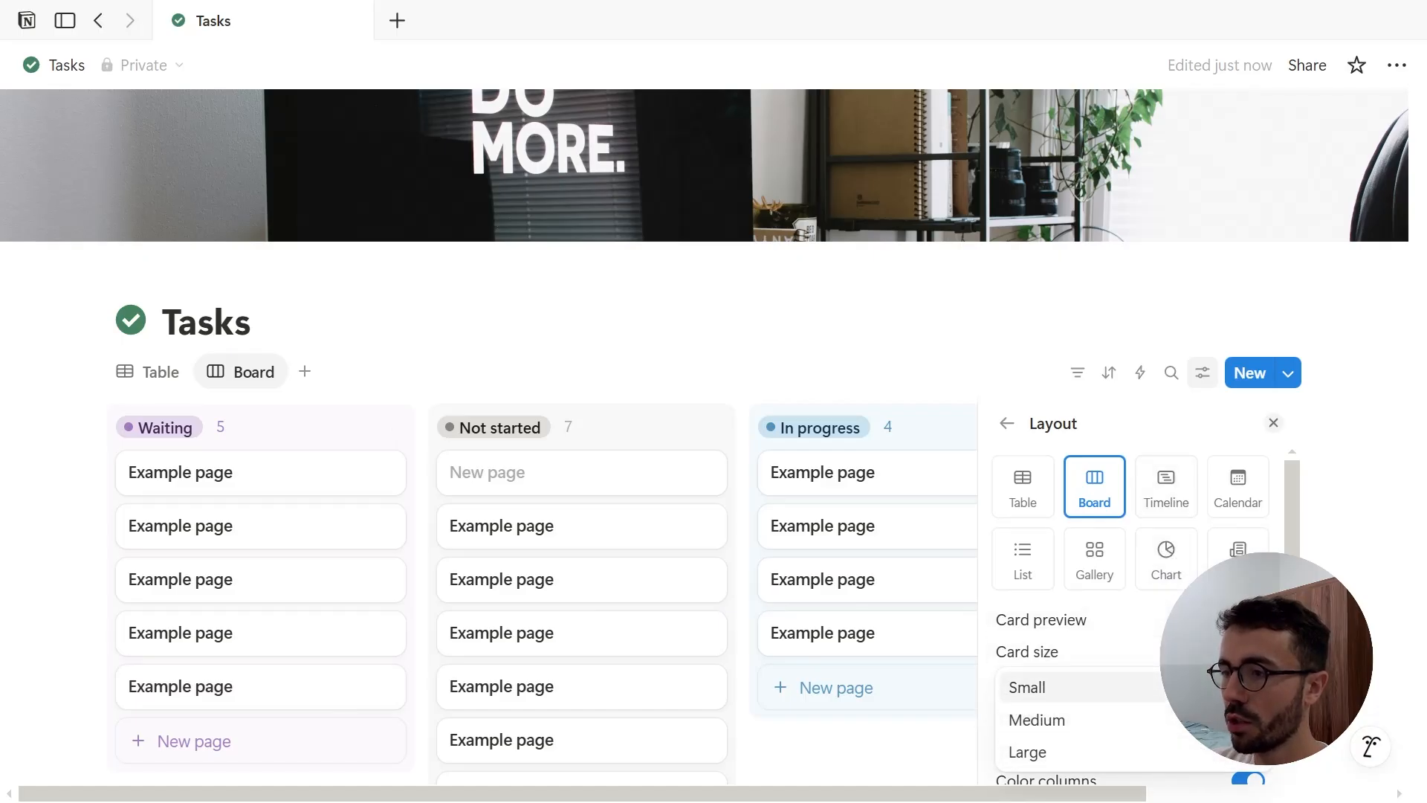
{"action": "left_click", "coordinate": [1204, 621]}
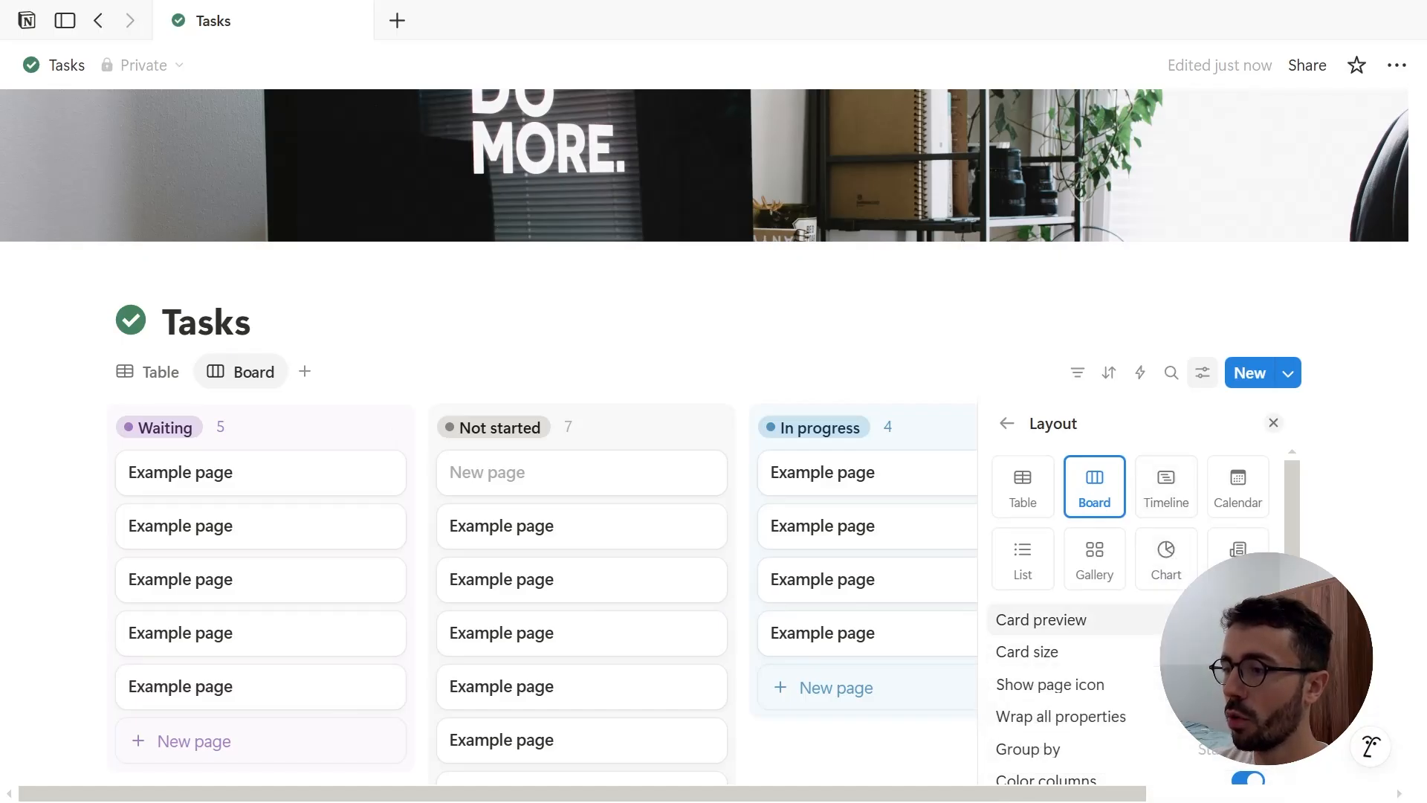
{"action": "left_click", "coordinate": [1204, 621]}
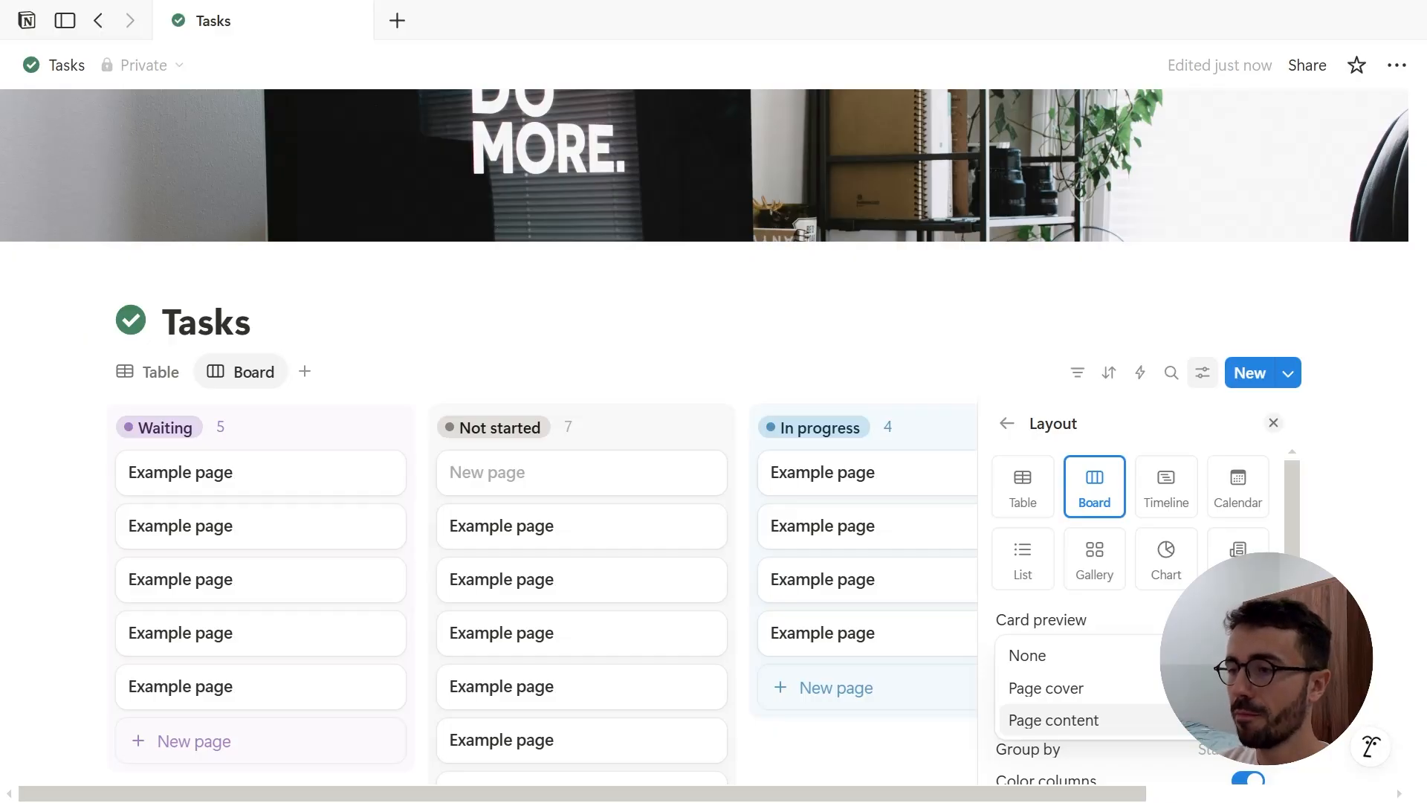
{"action": "scroll", "coordinate": [1140, 713], "scroll_direction": "down", "scroll_amount": 1}
{"action": "left_click", "coordinate": [1140, 686]}
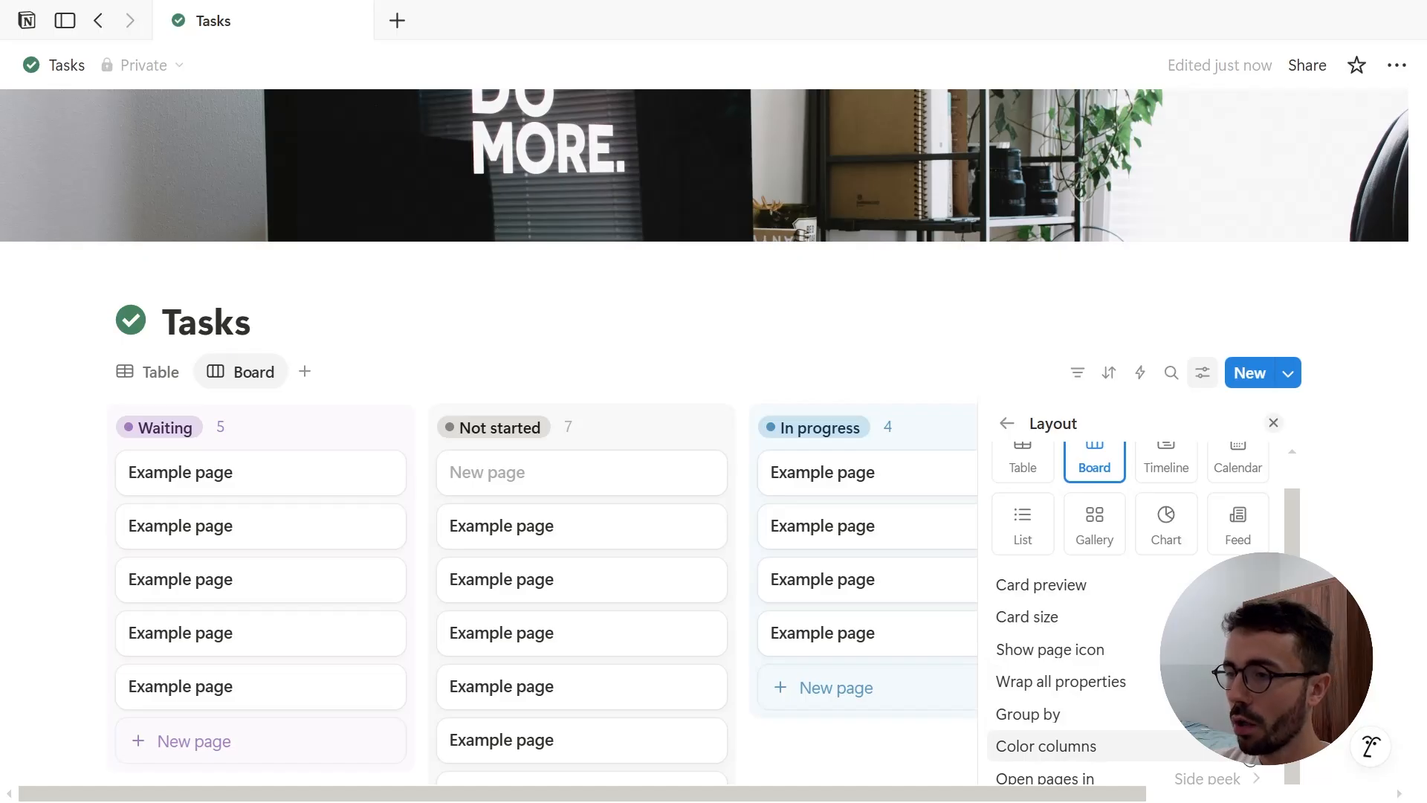
Try the Board layout's Color columns setting, restoring it, and examine the choices for how pages open
{"action": "left_click", "coordinate": [1249, 746]}
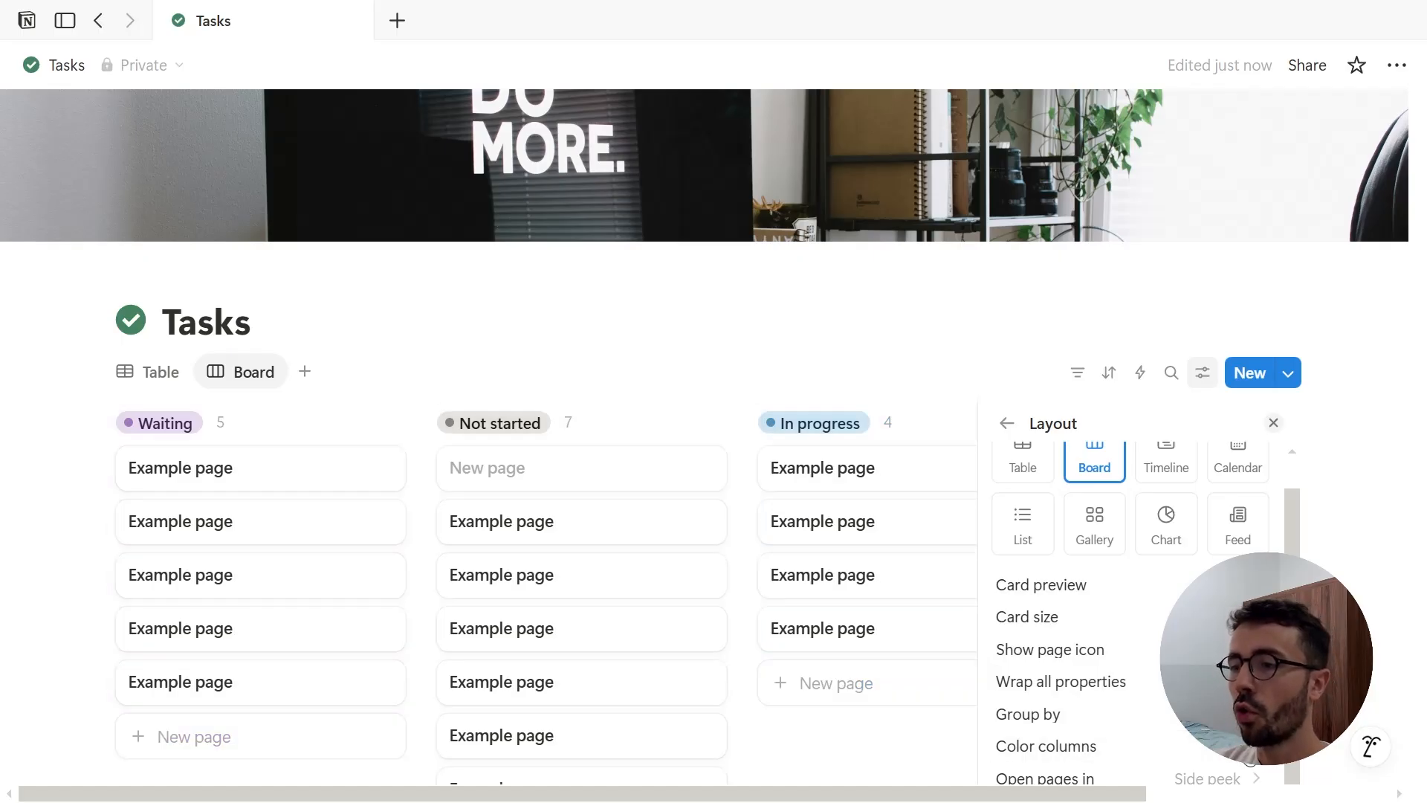
{"action": "left_click", "coordinate": [1248, 747]}
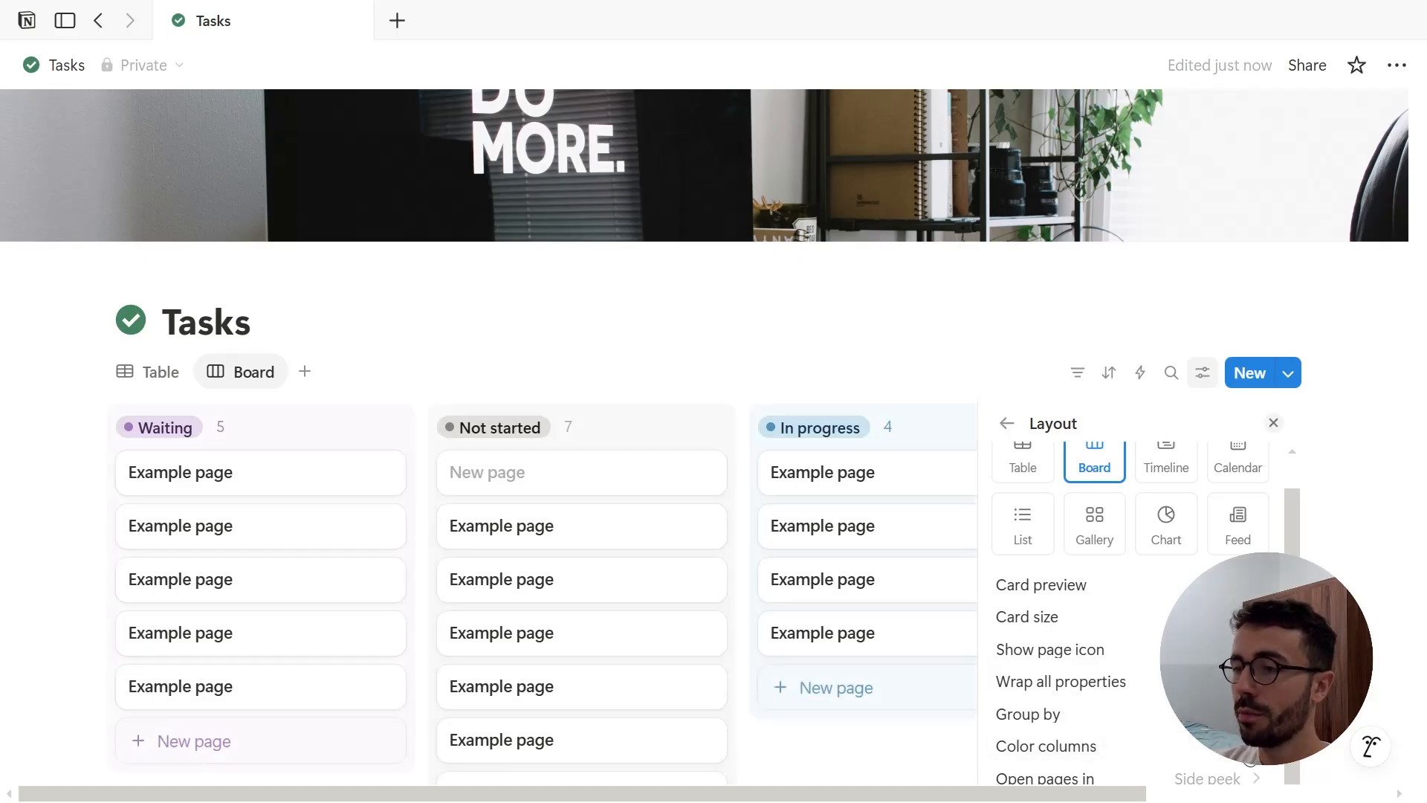
{"action": "left_click", "coordinate": [1255, 776]}
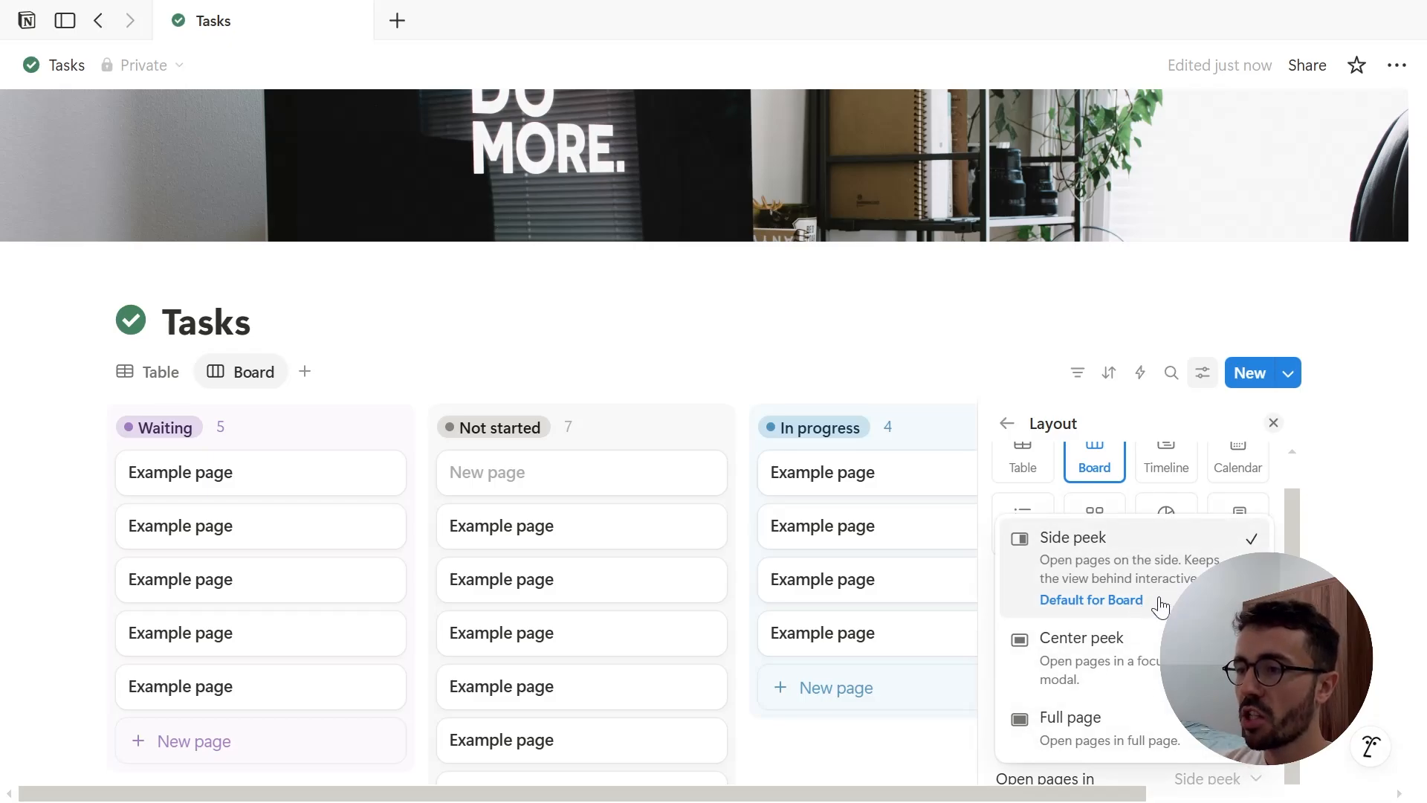
{"action": "left_click", "coordinate": [1152, 533]}
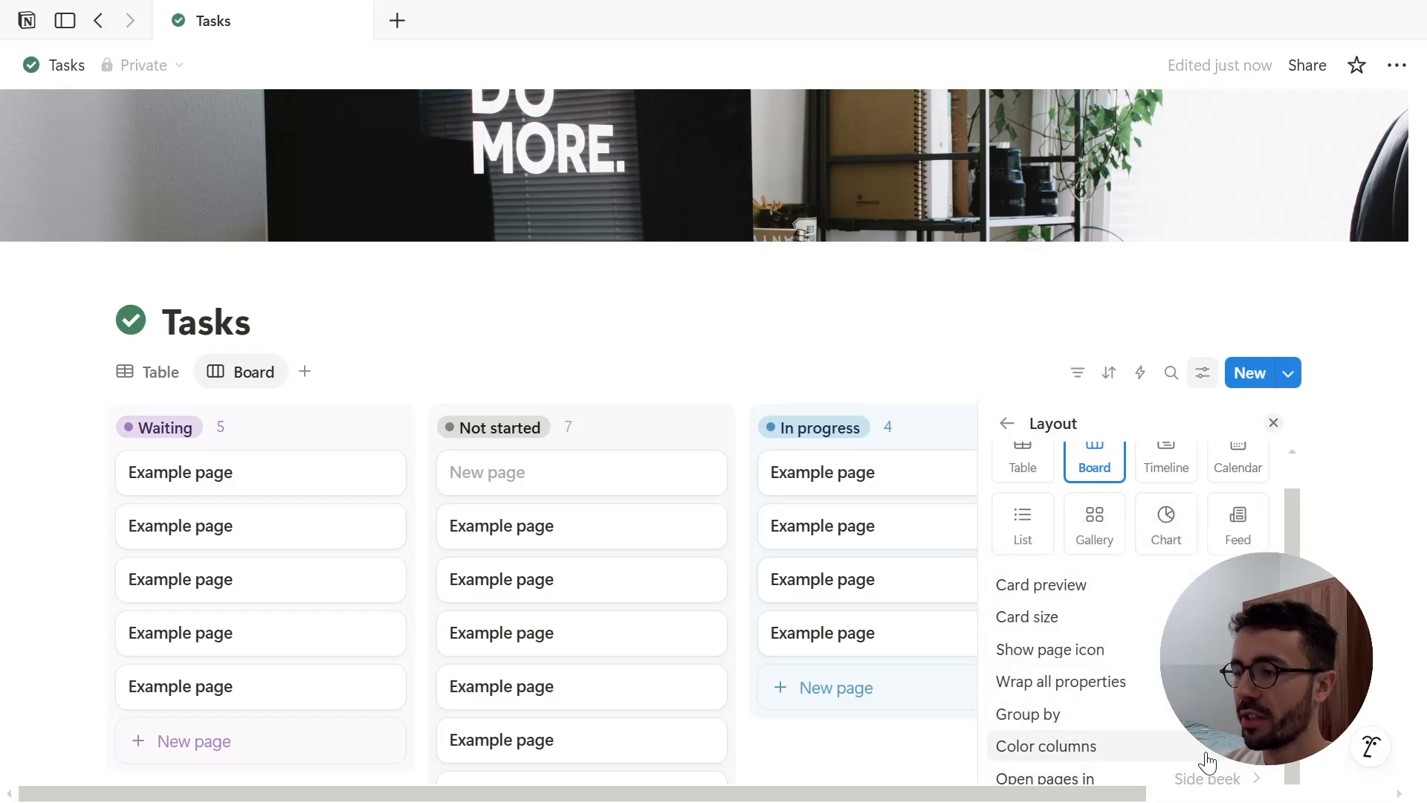
Close the layout settings and move the first In progress card to Done and the untitled Not started card to In progress
{"action": "left_click", "coordinate": [860, 372]}
{"action": "left_click_drag", "start_coordinate": [806, 501], "coordinate": [1219, 476]}
{"action": "left_click_drag", "start_coordinate": [624, 484], "coordinate": [974, 493]}
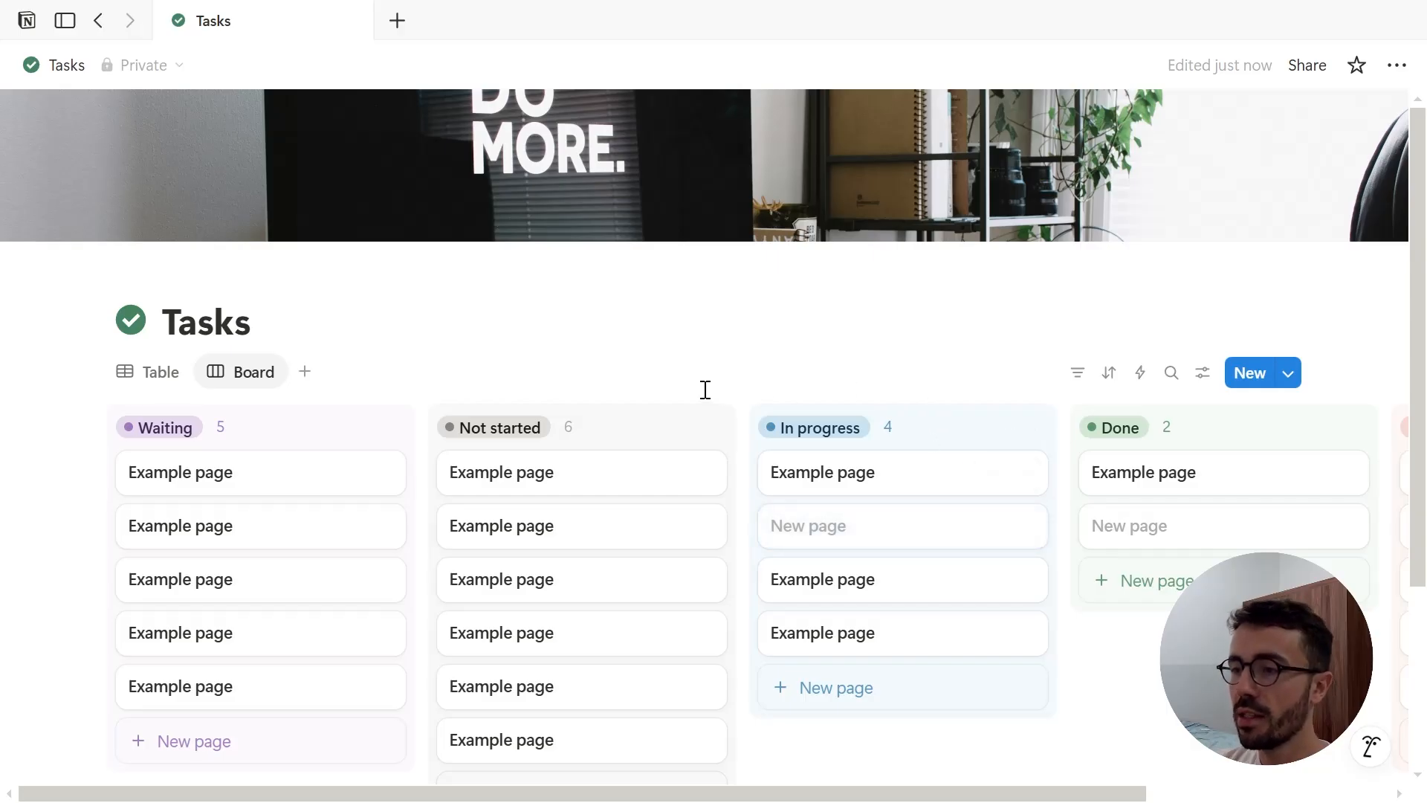
Add a Gallery view to the Tasks database and examine its card size and card preview choices
{"action": "left_click", "coordinate": [306, 371]}
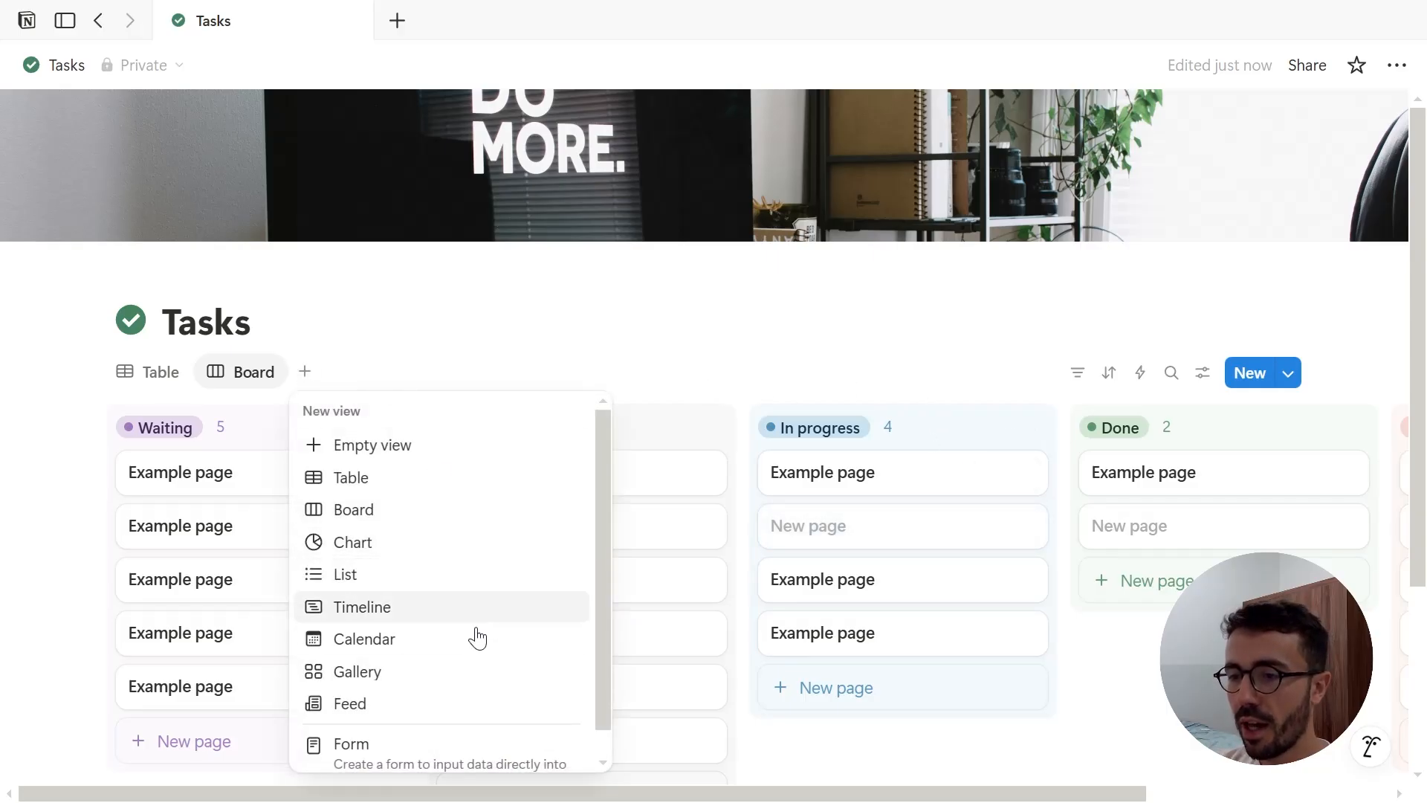
{"action": "left_click", "coordinate": [473, 681]}
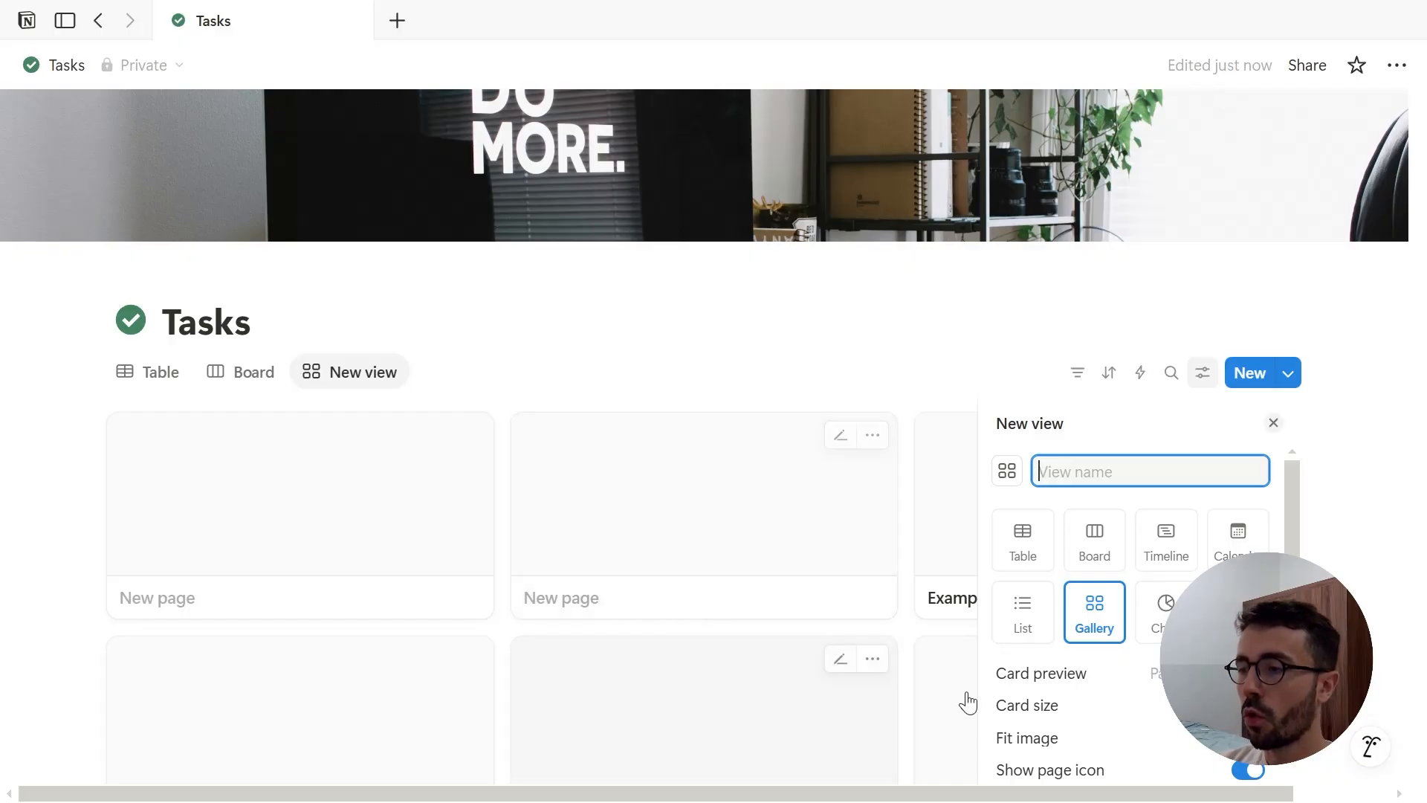
{"action": "scroll", "coordinate": [1140, 676], "scroll_direction": "down", "scroll_amount": 2}
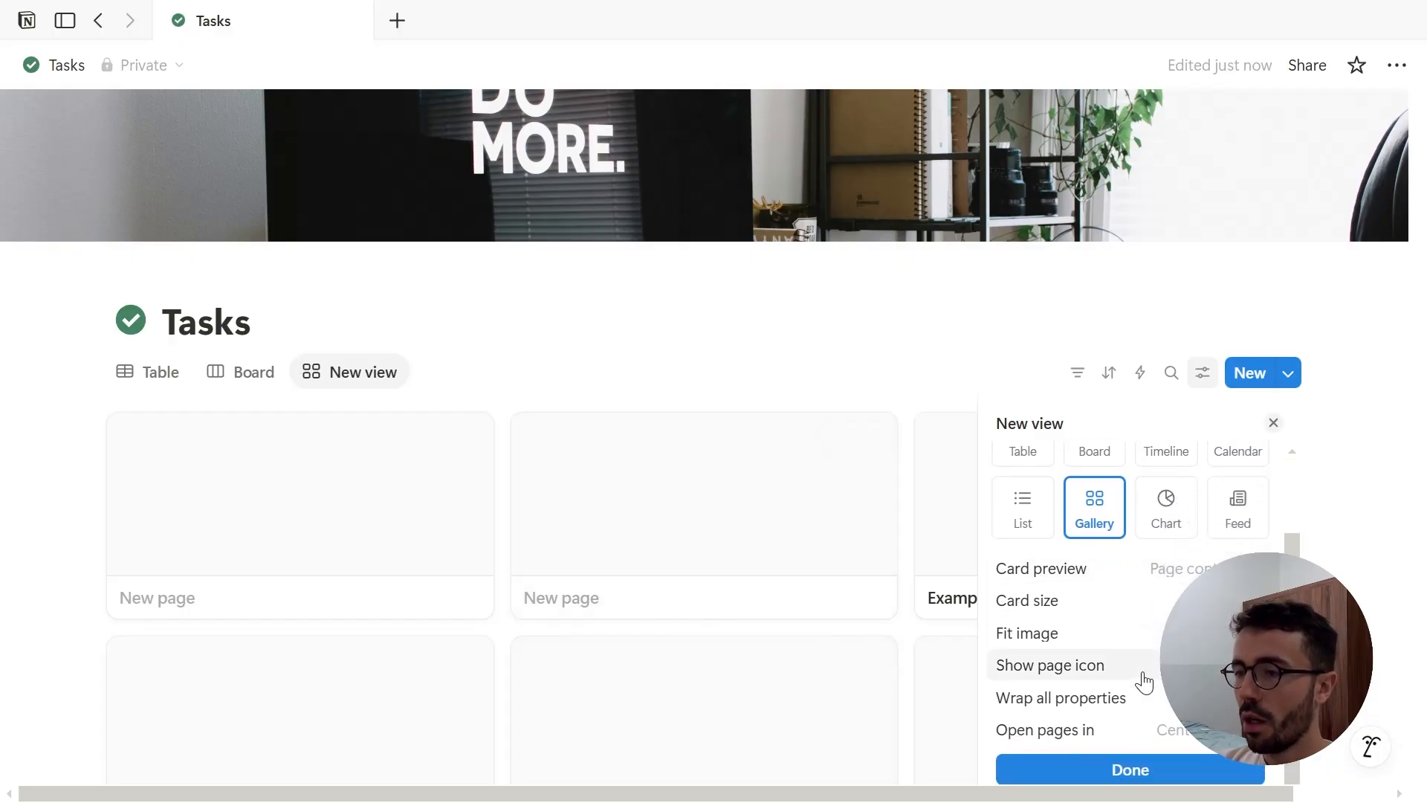
{"action": "left_click", "coordinate": [1145, 600]}
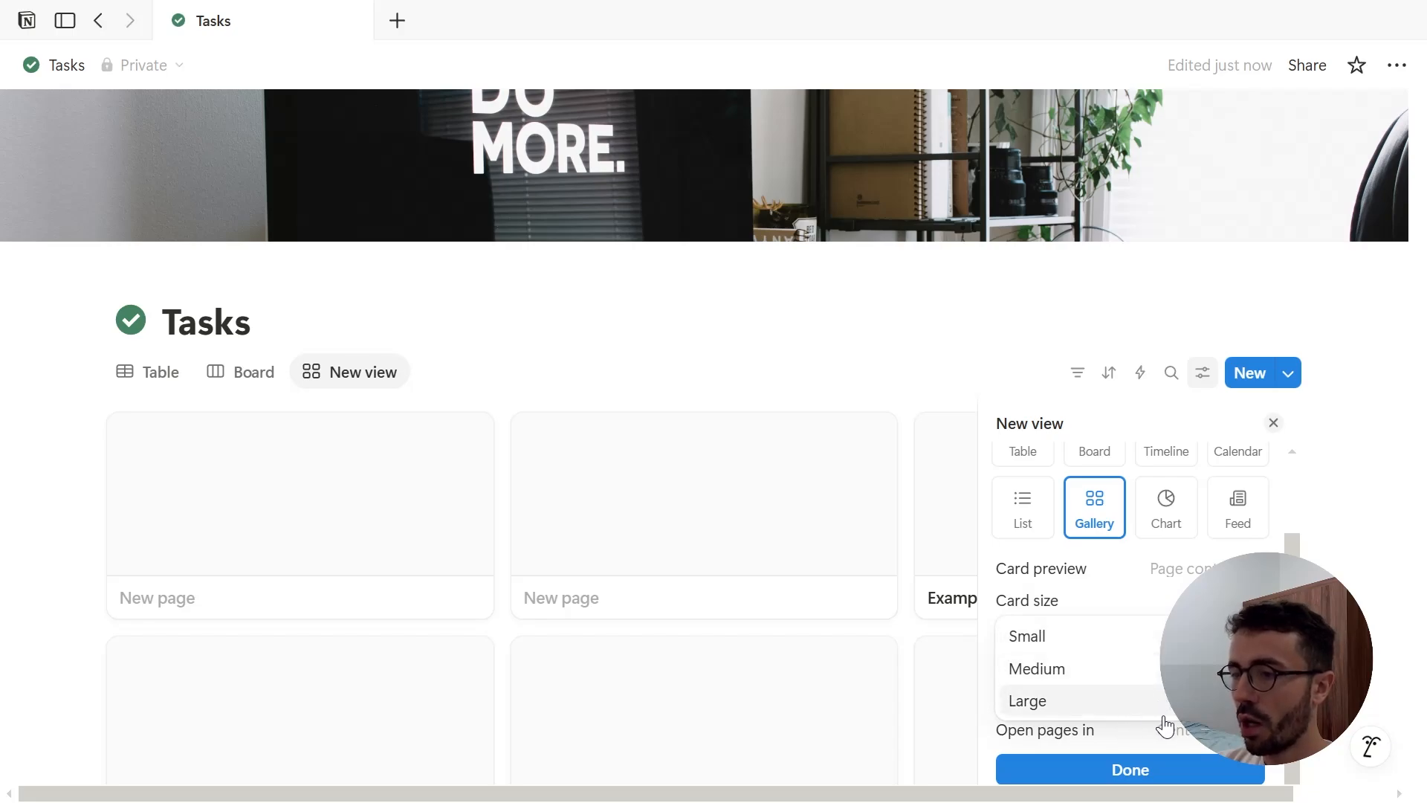
{"action": "left_click", "coordinate": [1197, 569]}
{"action": "left_click", "coordinate": [1200, 570]}
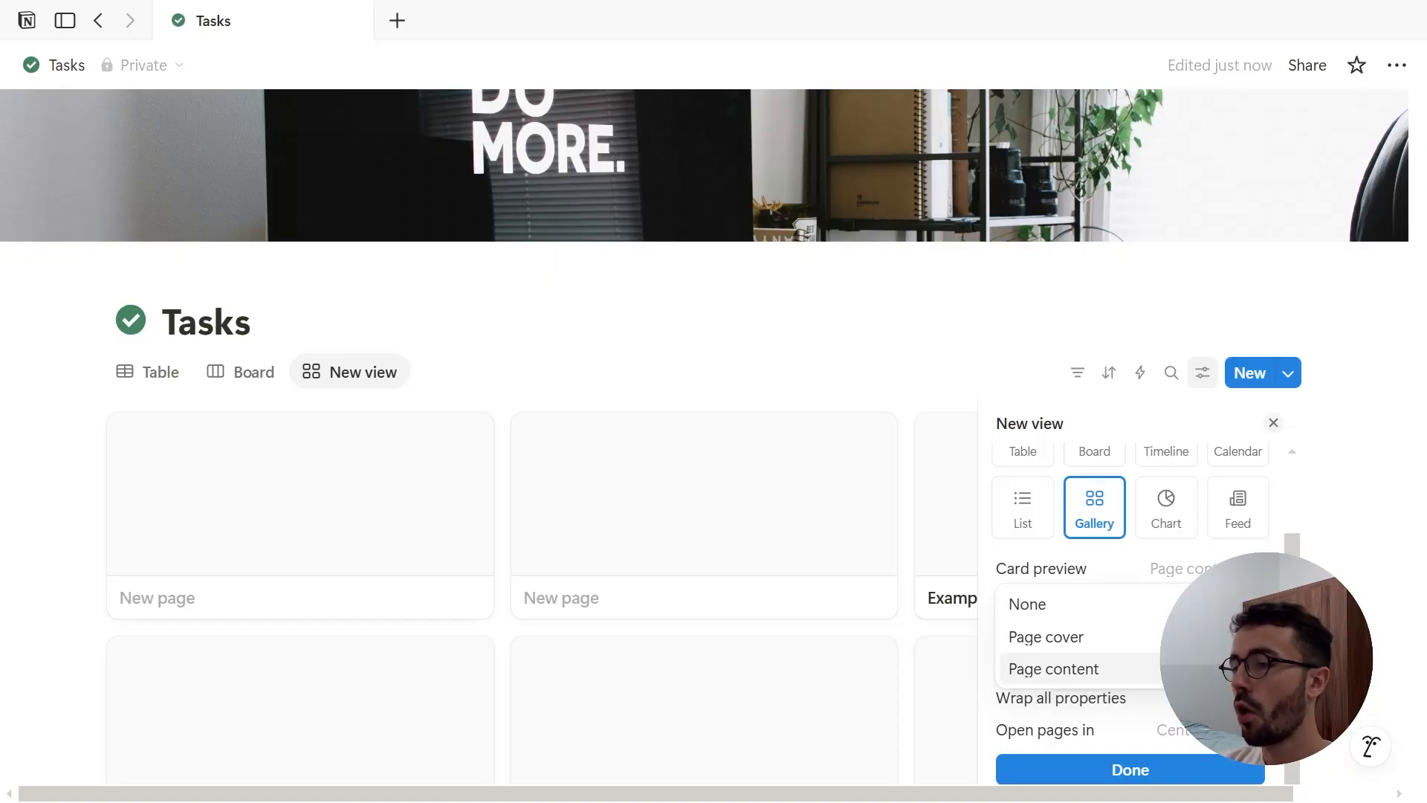
{"action": "left_click", "coordinate": [1159, 535]}
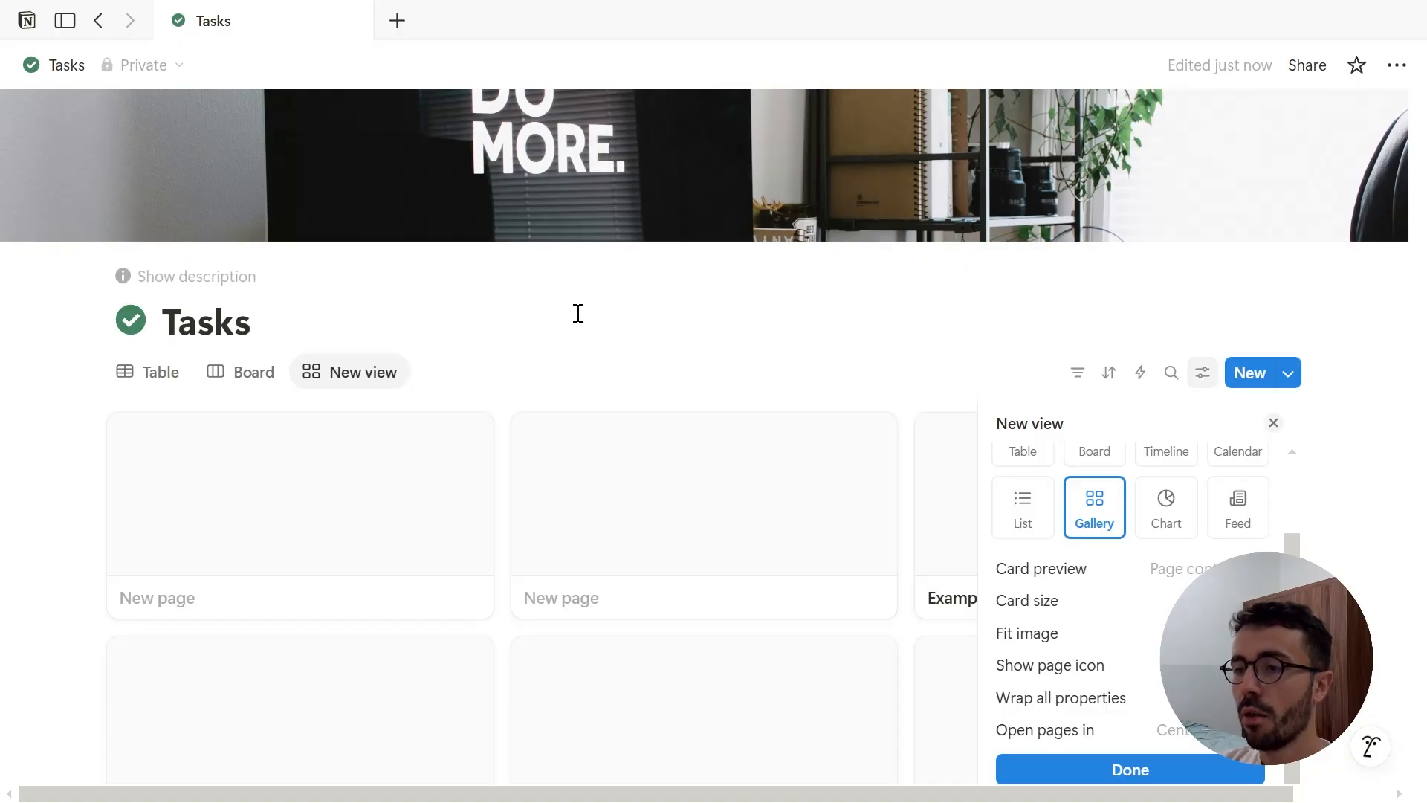
Finish the Gallery view's setup and add a List view to the Tasks database
{"action": "left_click", "coordinate": [449, 364]}
{"action": "left_click", "coordinate": [409, 372]}
{"action": "left_click", "coordinate": [449, 574]}
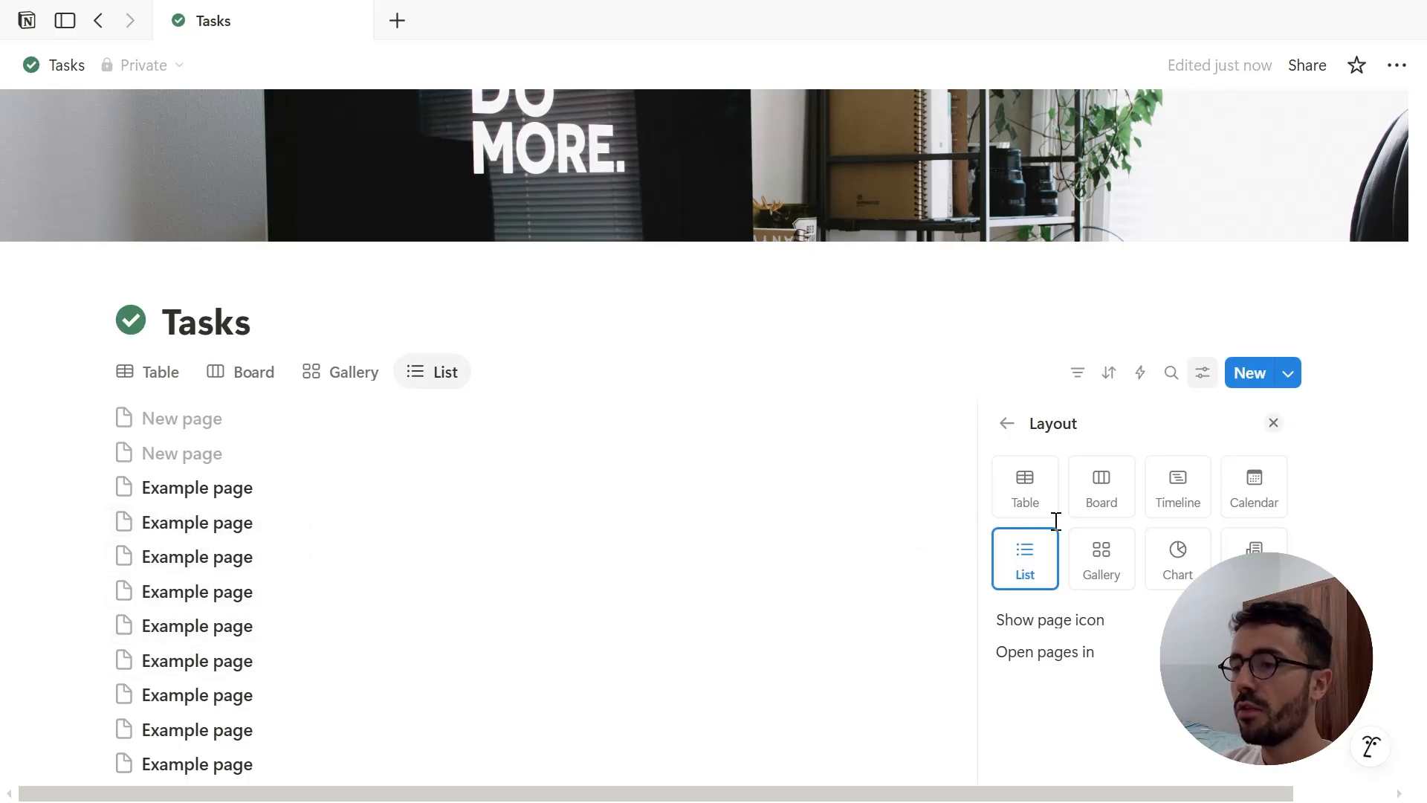
Show the Context and Deadline properties in the List view, hide Status, and place Deadline before Name
{"action": "left_click", "coordinate": [887, 380]}
{"action": "left_click", "coordinate": [1201, 374]}
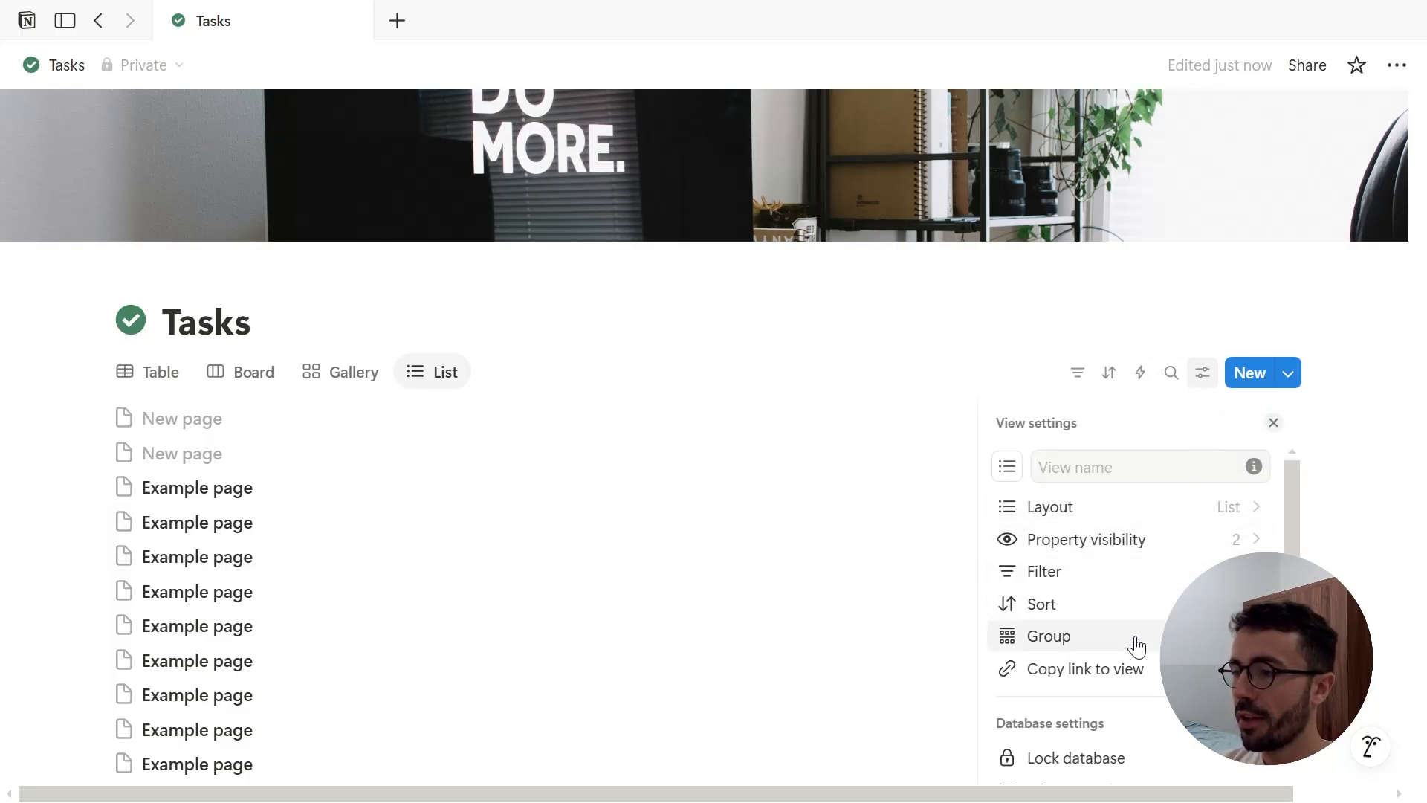
{"action": "left_click", "coordinate": [1150, 545]}
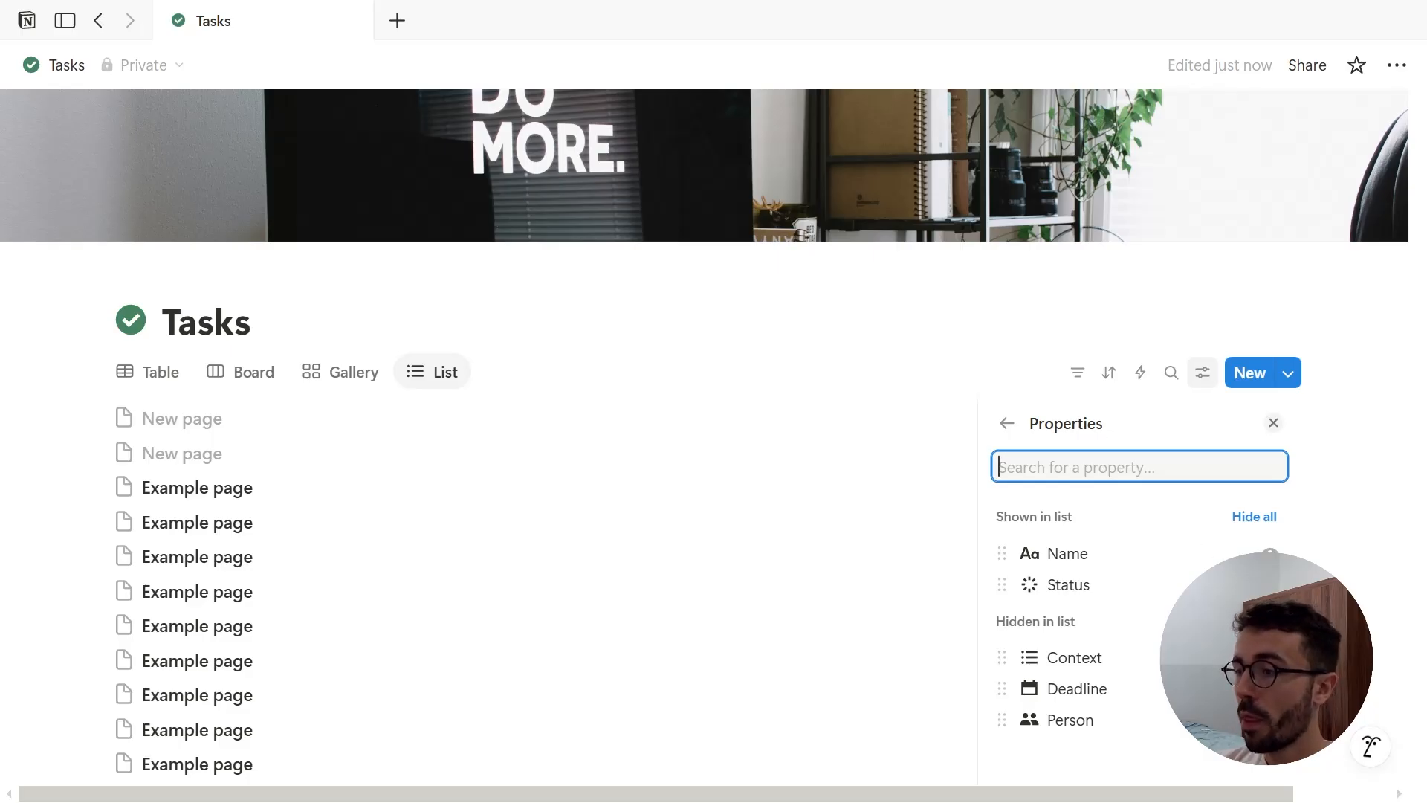
{"action": "left_click", "coordinate": [1270, 658]}
{"action": "left_click", "coordinate": [1270, 690]}
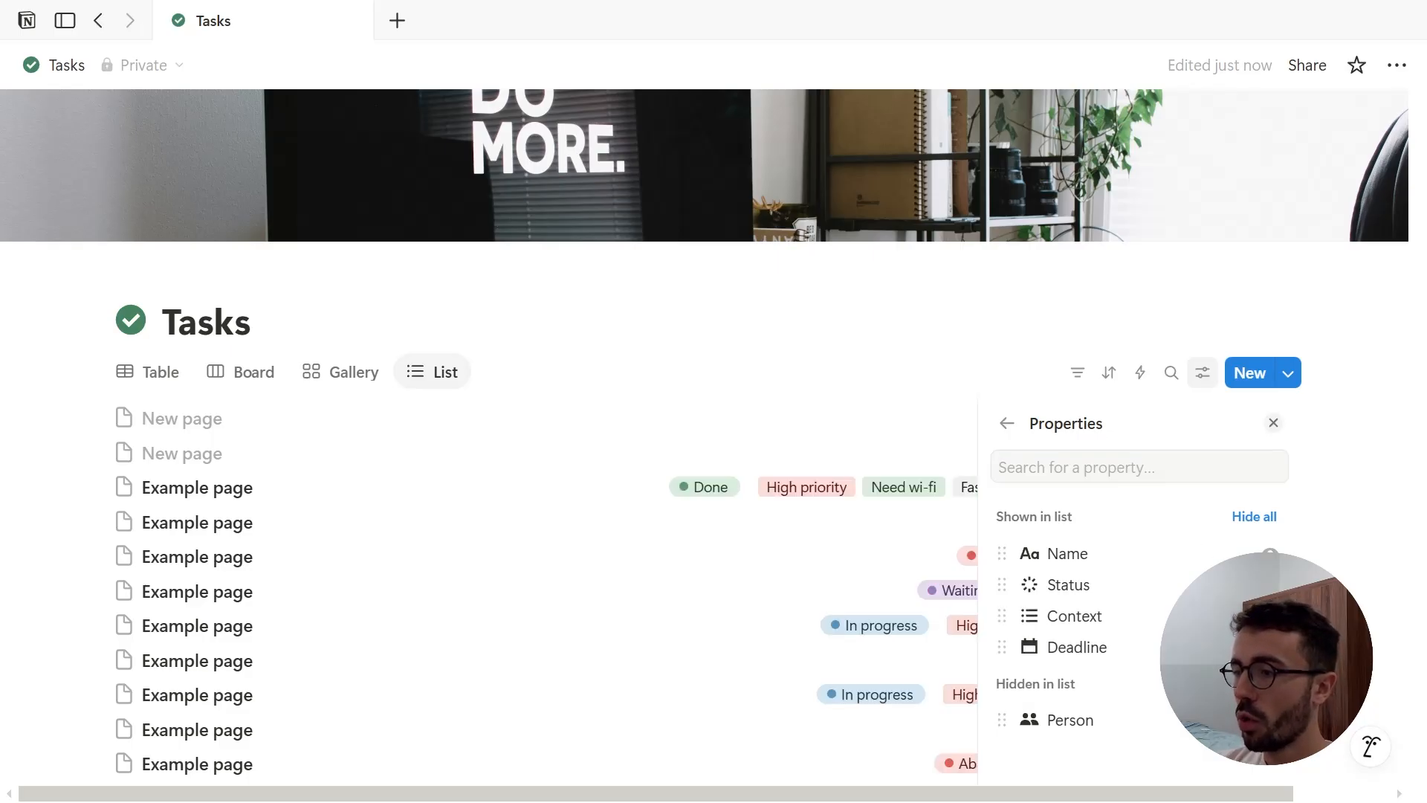
{"action": "left_click", "coordinate": [1269, 585]}
{"action": "left_click_drag", "start_coordinate": [1080, 617], "coordinate": [1078, 568]}
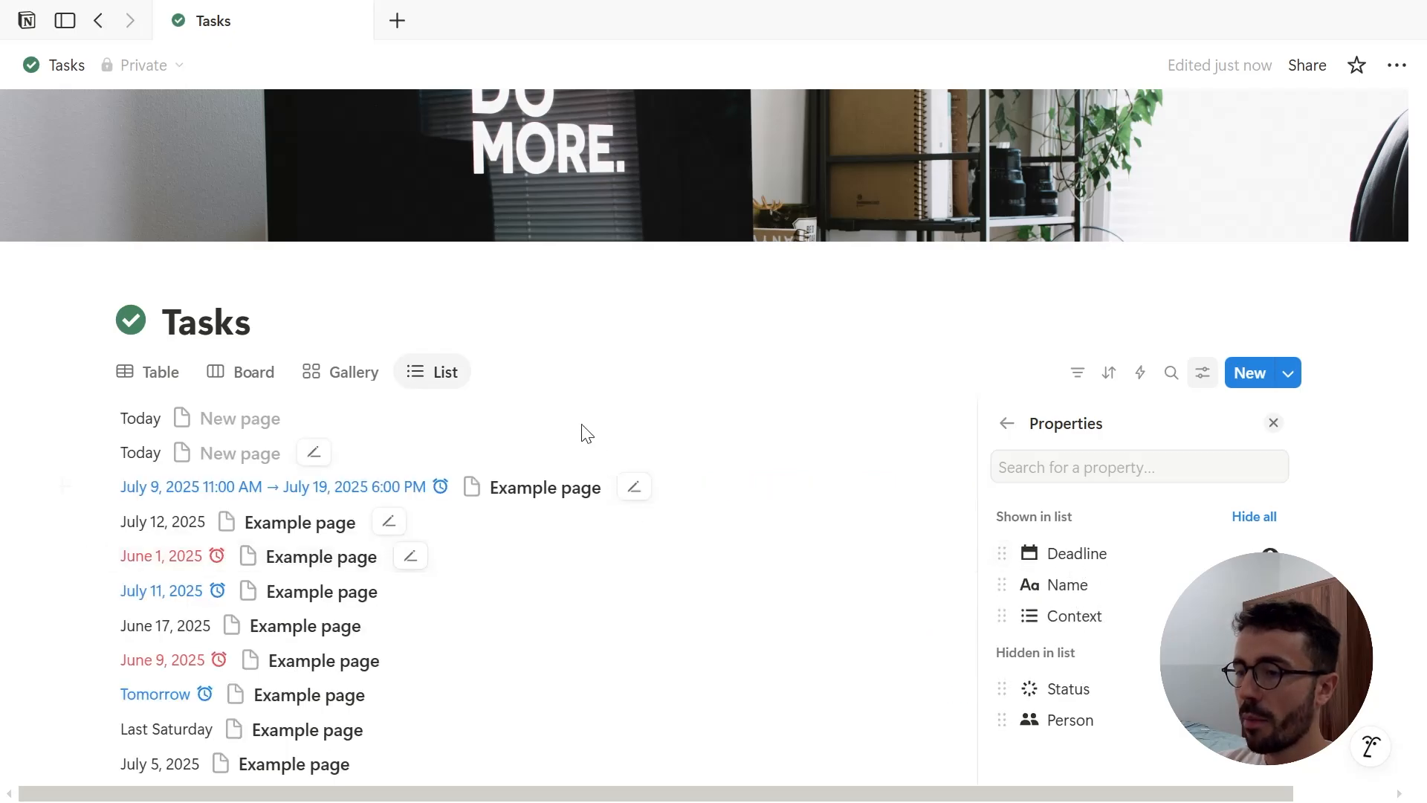
Close the property settings and move the list's first untitled page below the page dated July 9 to July 19, 2025
{"action": "left_click", "coordinate": [581, 359]}
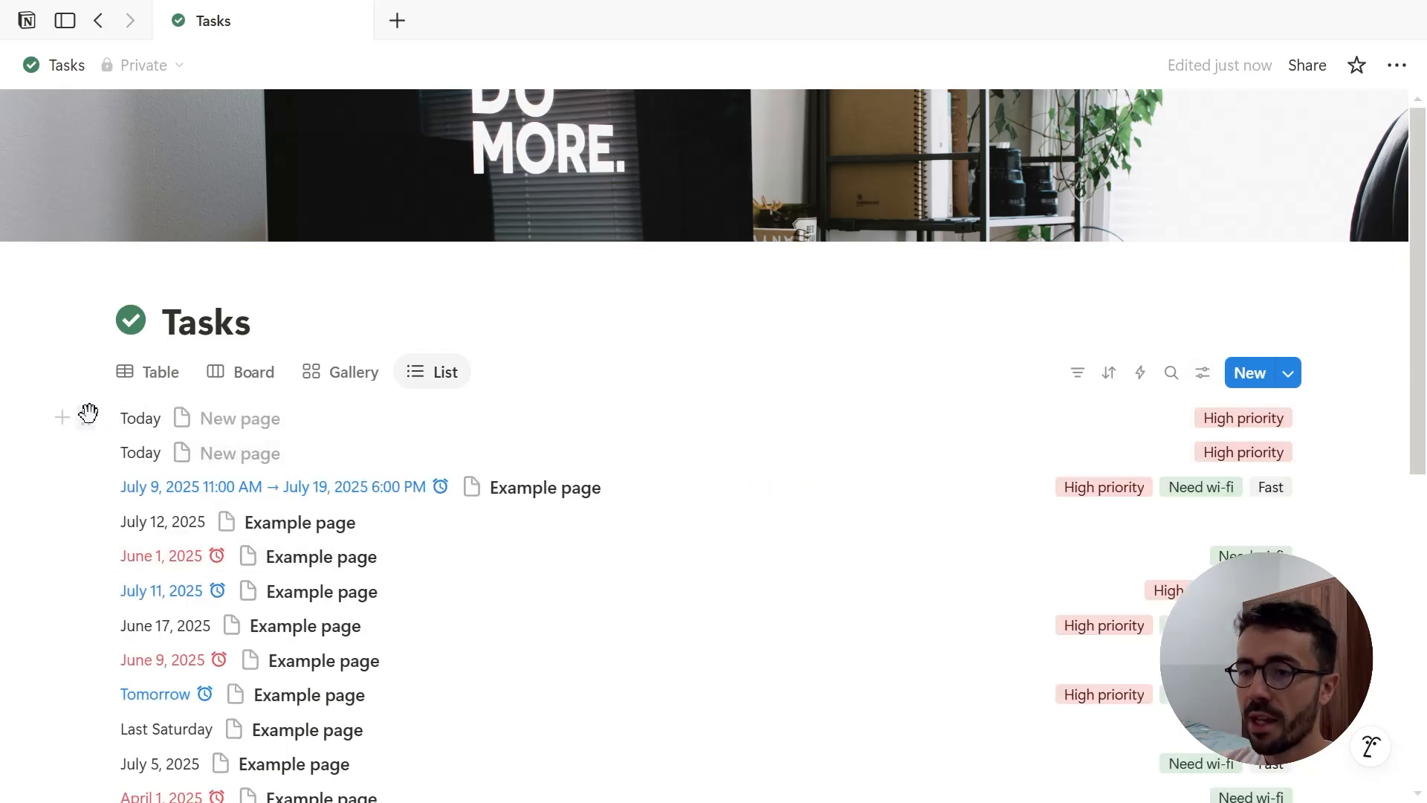
{"action": "left_click_drag", "start_coordinate": [86, 418], "coordinate": [105, 502]}
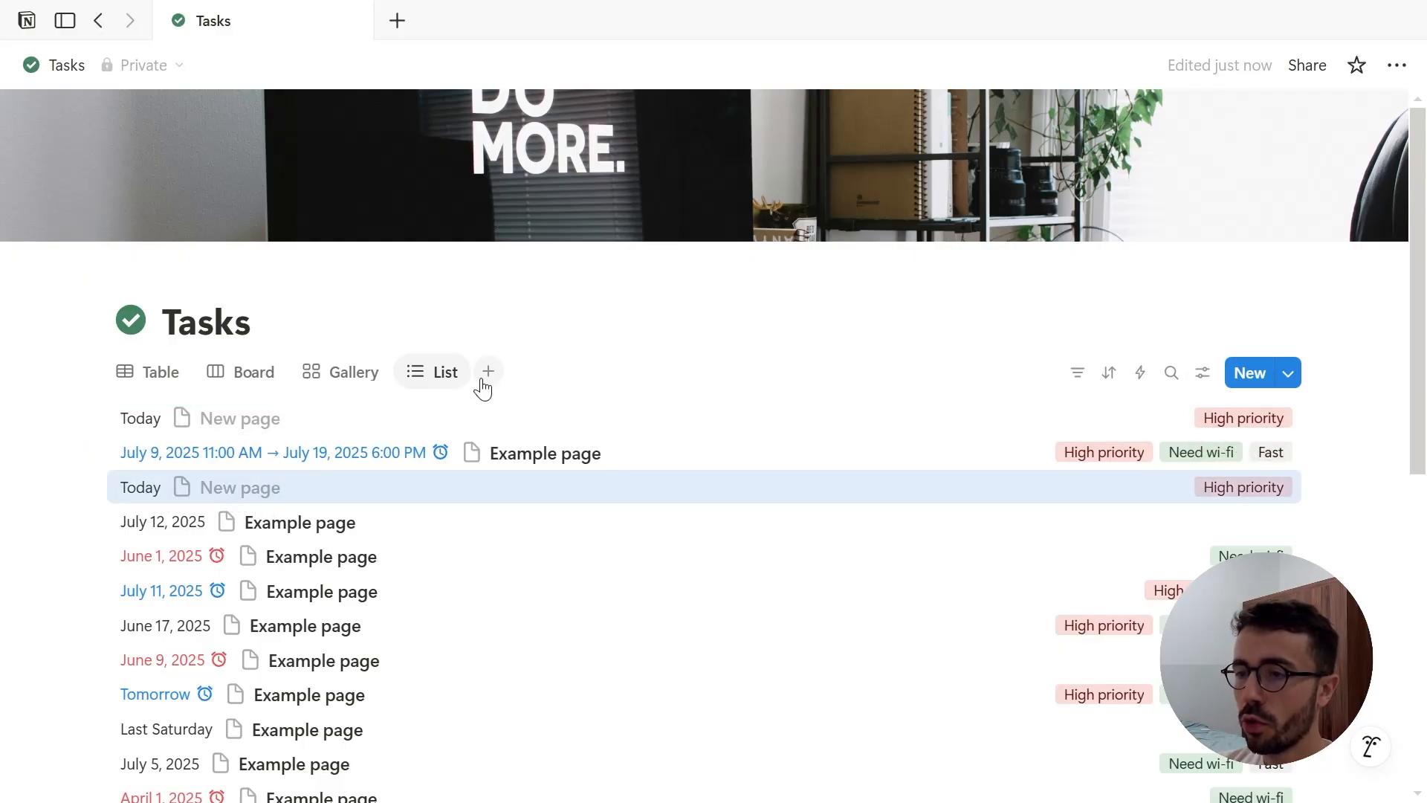
Add a Calendar view to the Tasks database that shows pages by Deadline
{"action": "left_click", "coordinate": [488, 374]}
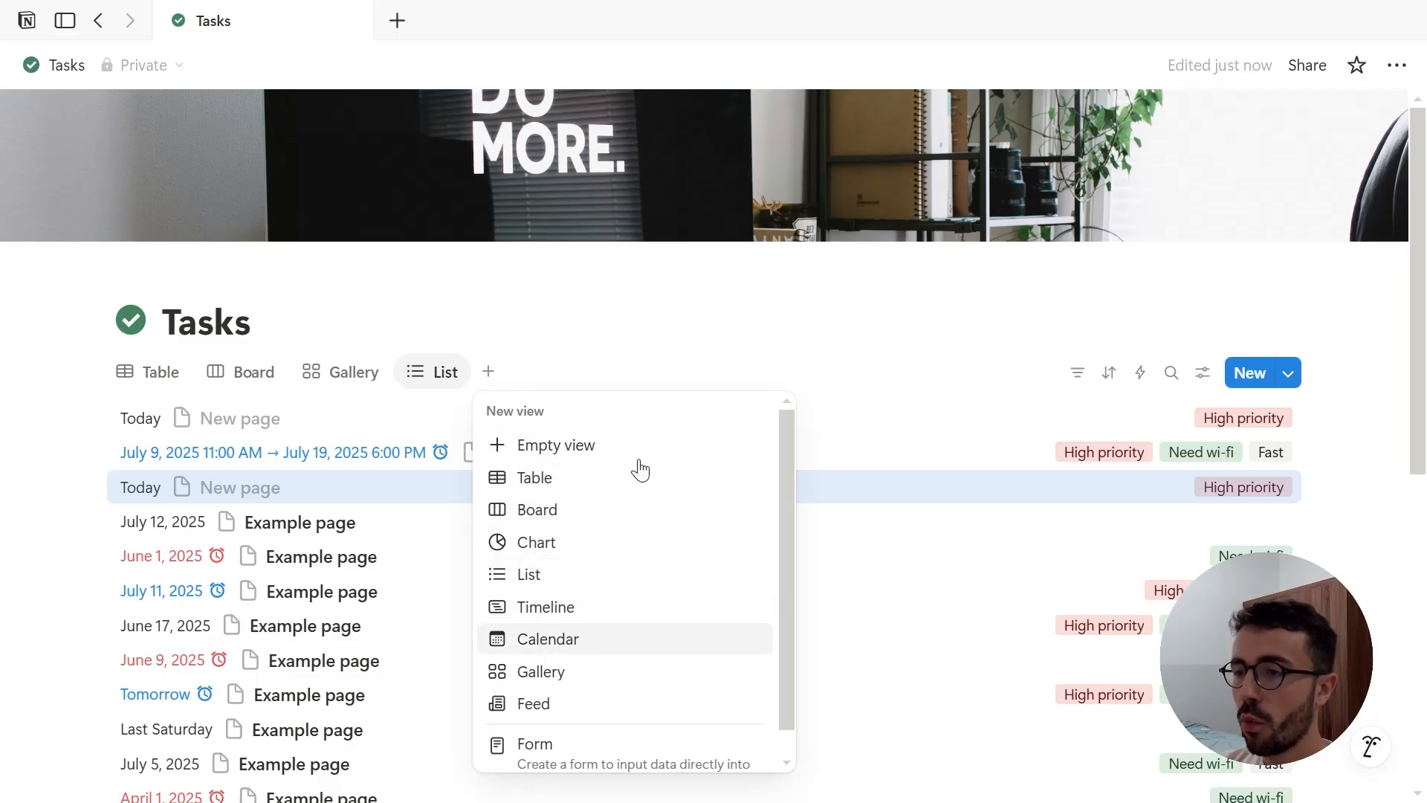
{"action": "key", "text": "Return"}
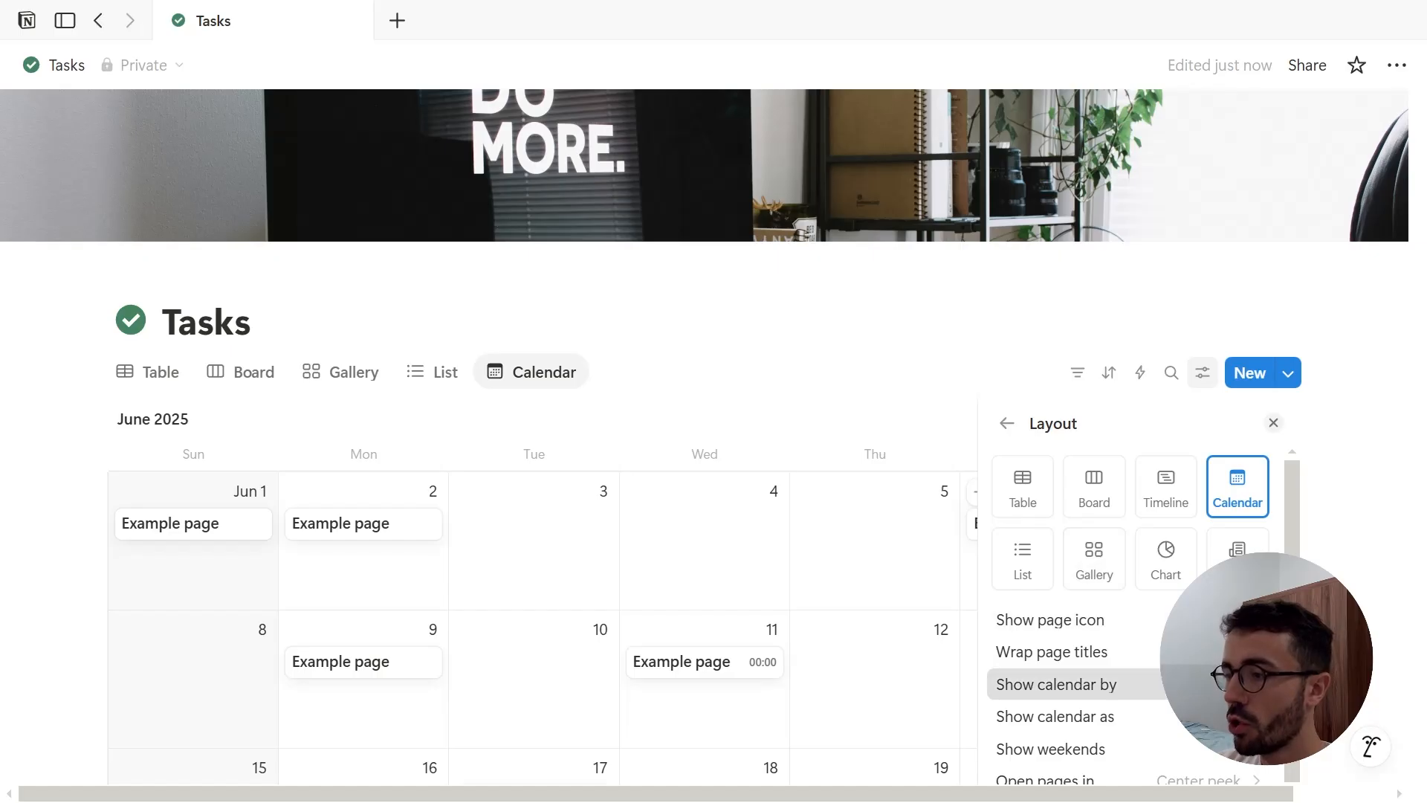
{"action": "left_click", "coordinate": [1116, 684]}
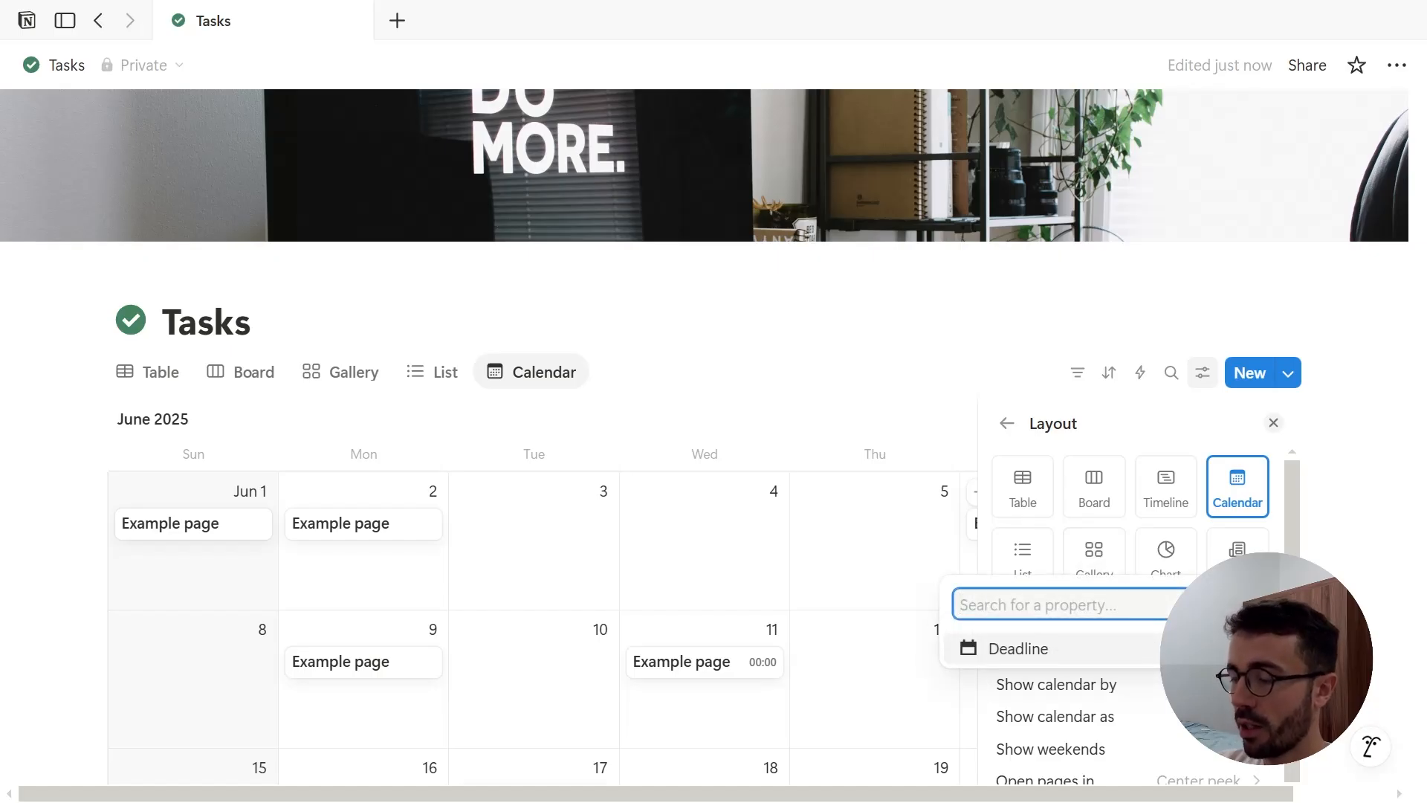
{"action": "left_click", "coordinate": [1171, 653]}
Show the calendar as Week, try the Show weekends setting and restore it, and close the layout settings
{"action": "left_click", "coordinate": [1176, 717]}
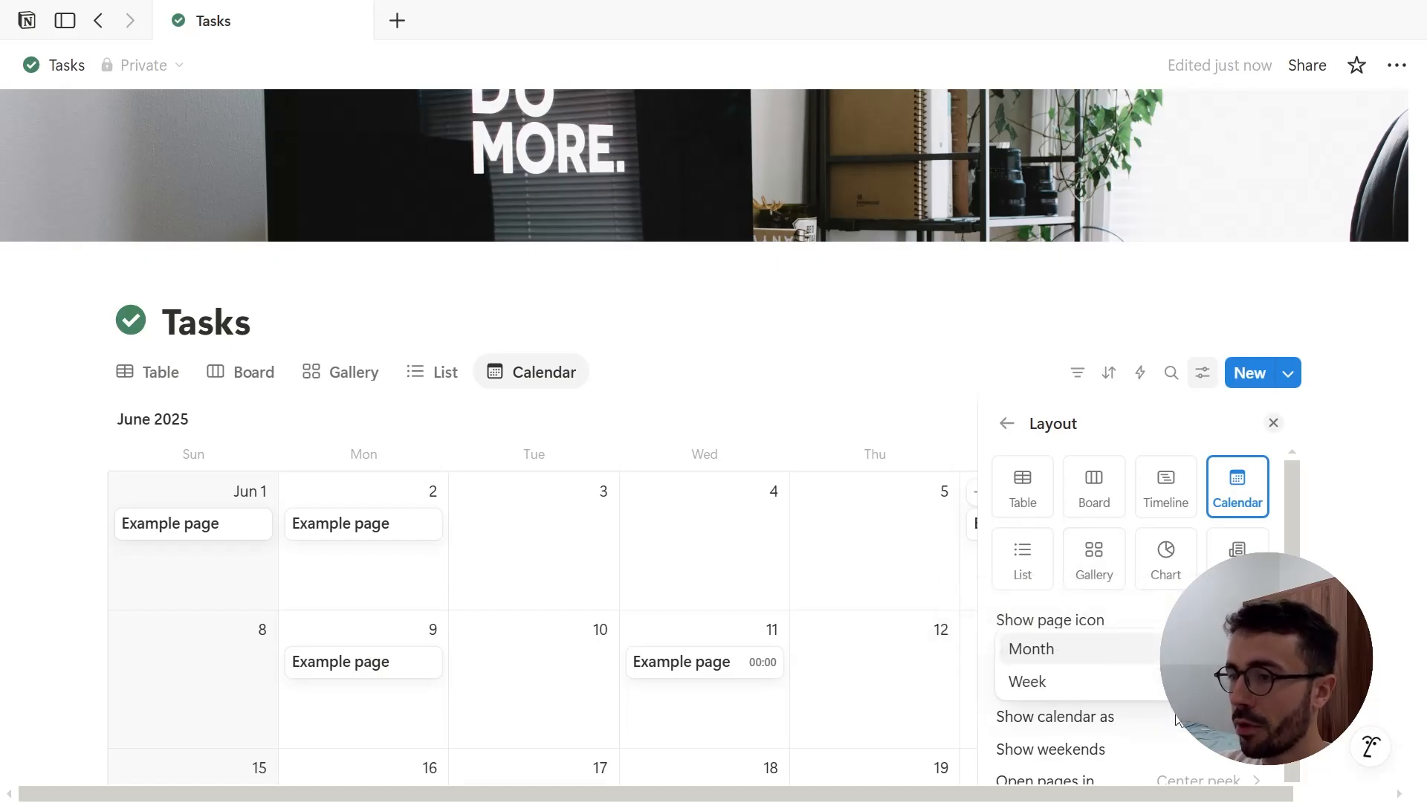
{"action": "left_click", "coordinate": [1141, 684]}
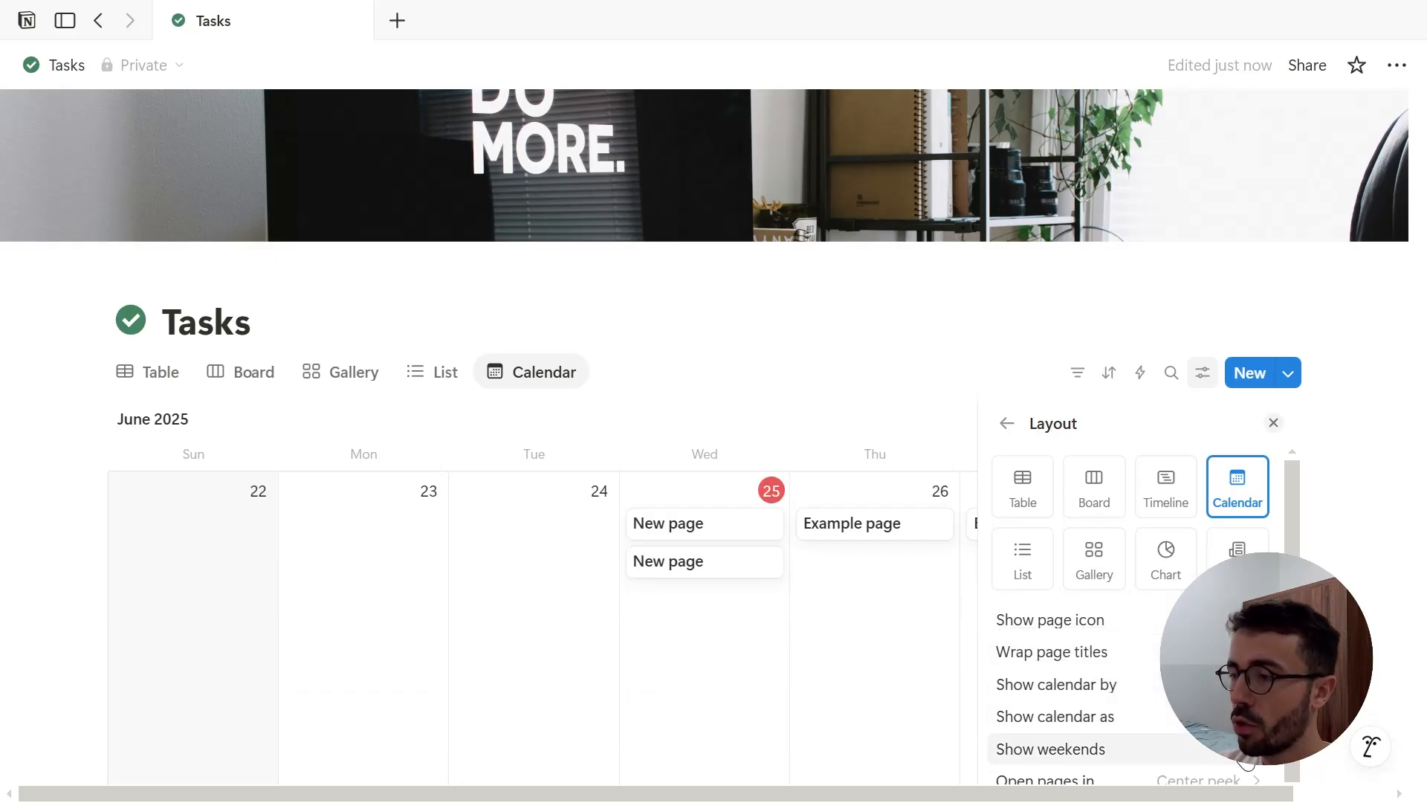
{"action": "left_click", "coordinate": [1248, 750]}
{"action": "left_click", "coordinate": [1247, 751]}
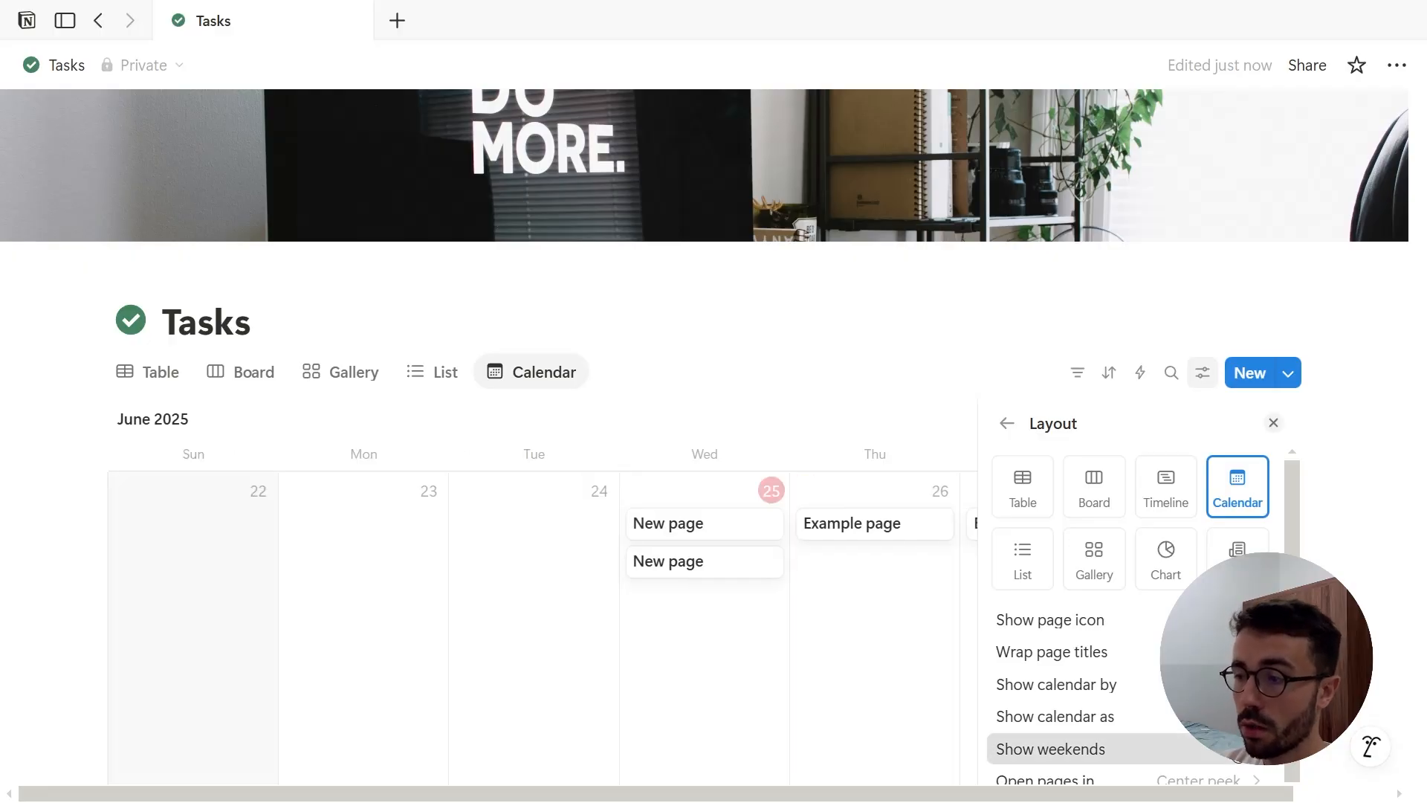
{"action": "left_click", "coordinate": [873, 443]}
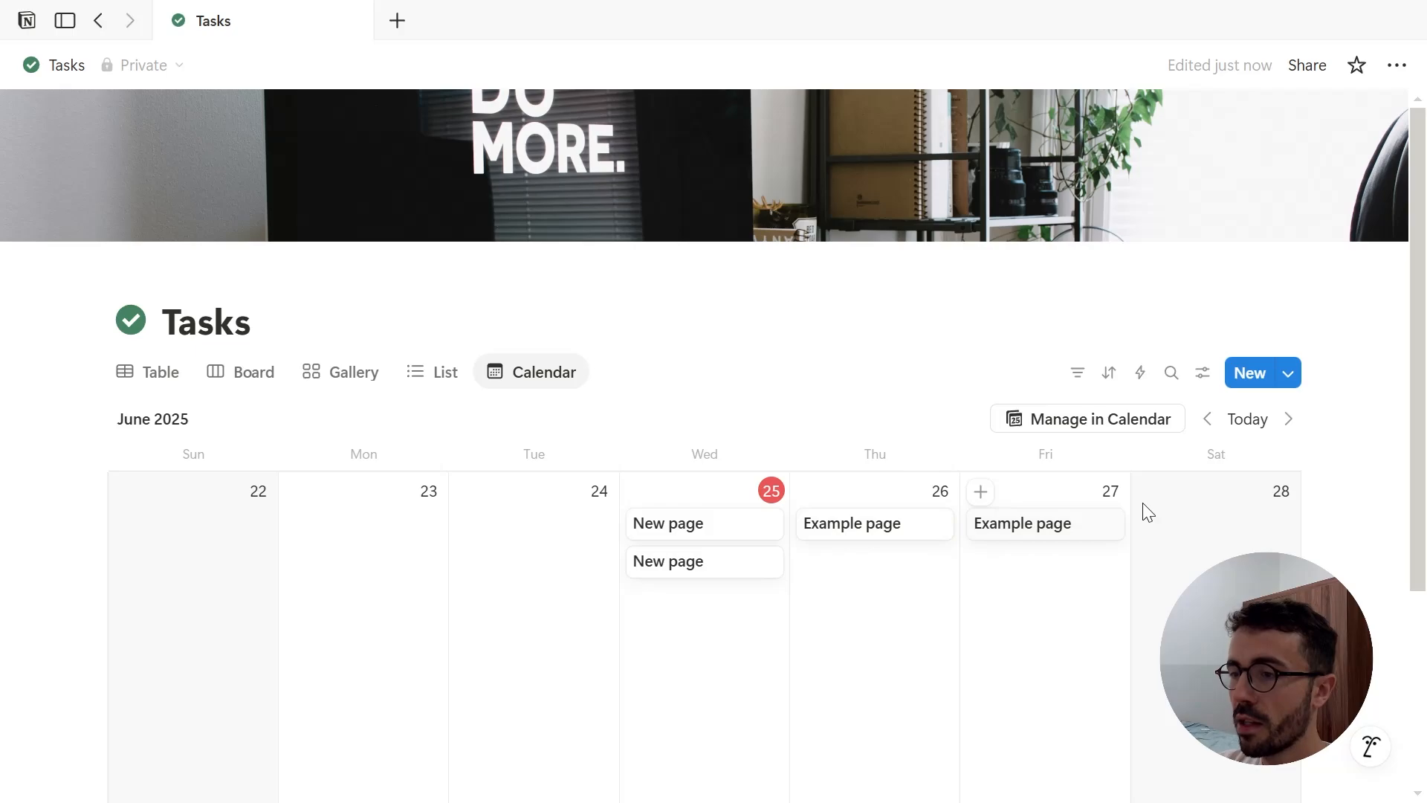
Show the Context and Deadline properties on the Calendar view's pages and close the settings
{"action": "left_click", "coordinate": [1200, 374]}
{"action": "left_click", "coordinate": [1197, 537]}
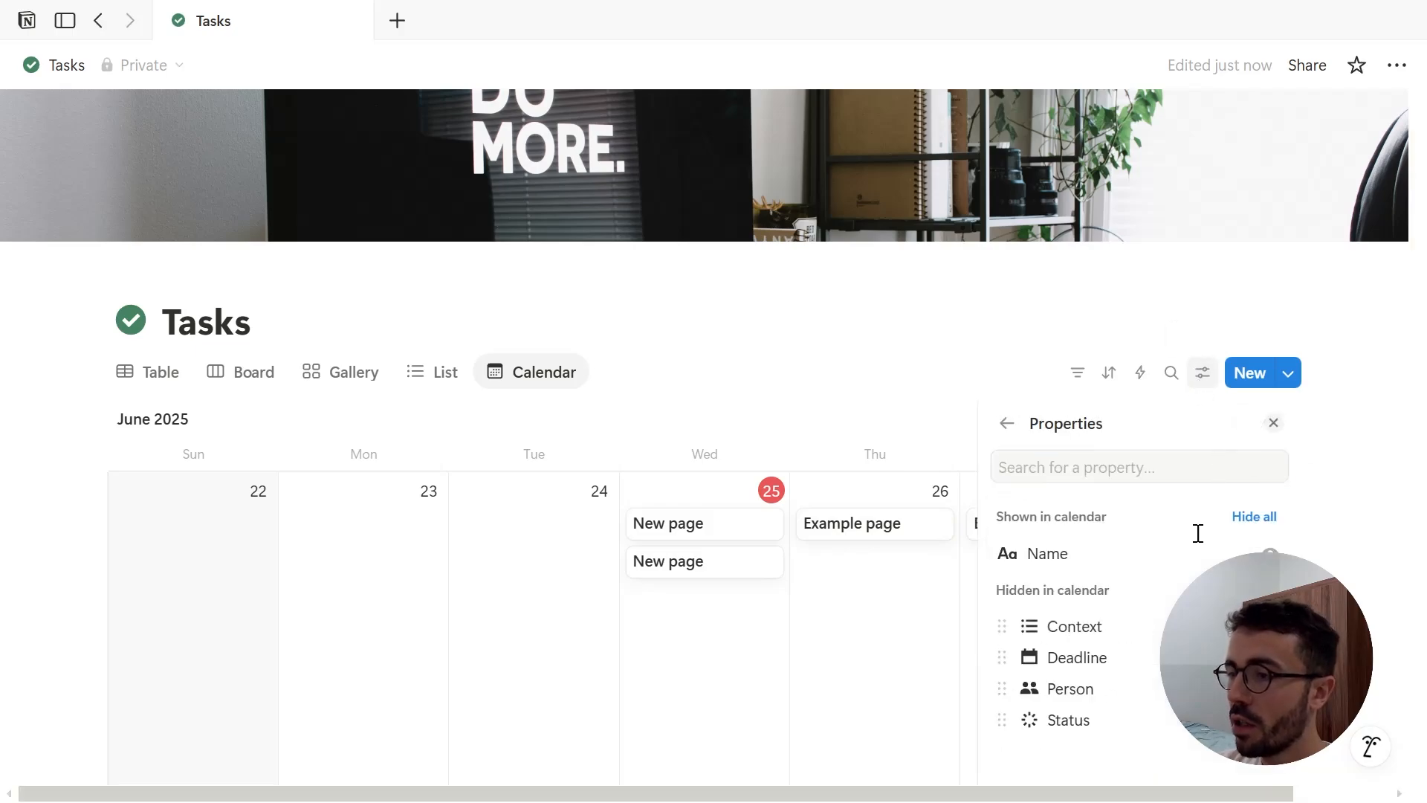
{"action": "left_click", "coordinate": [1270, 627]}
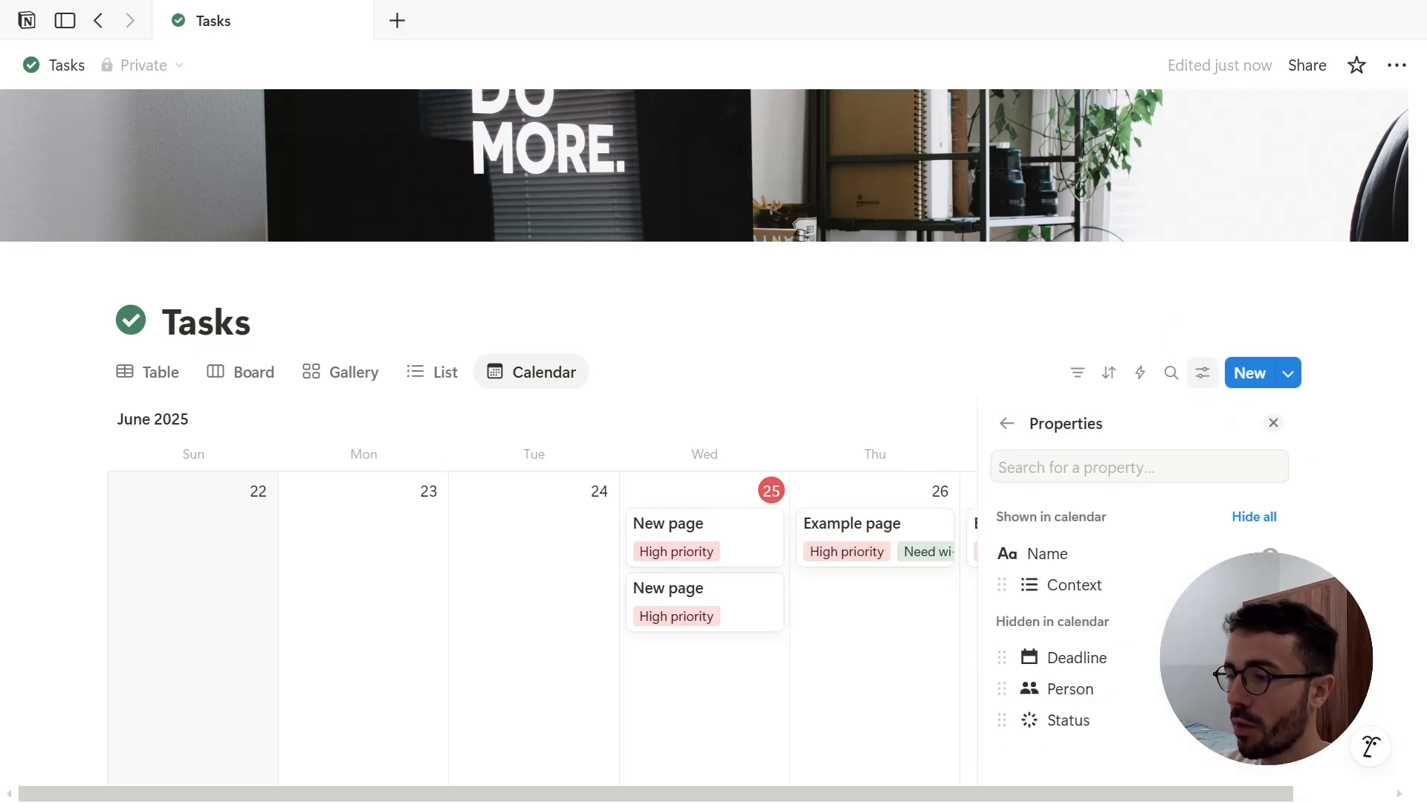
{"action": "left_click", "coordinate": [1270, 658]}
{"action": "left_click", "coordinate": [984, 394]}
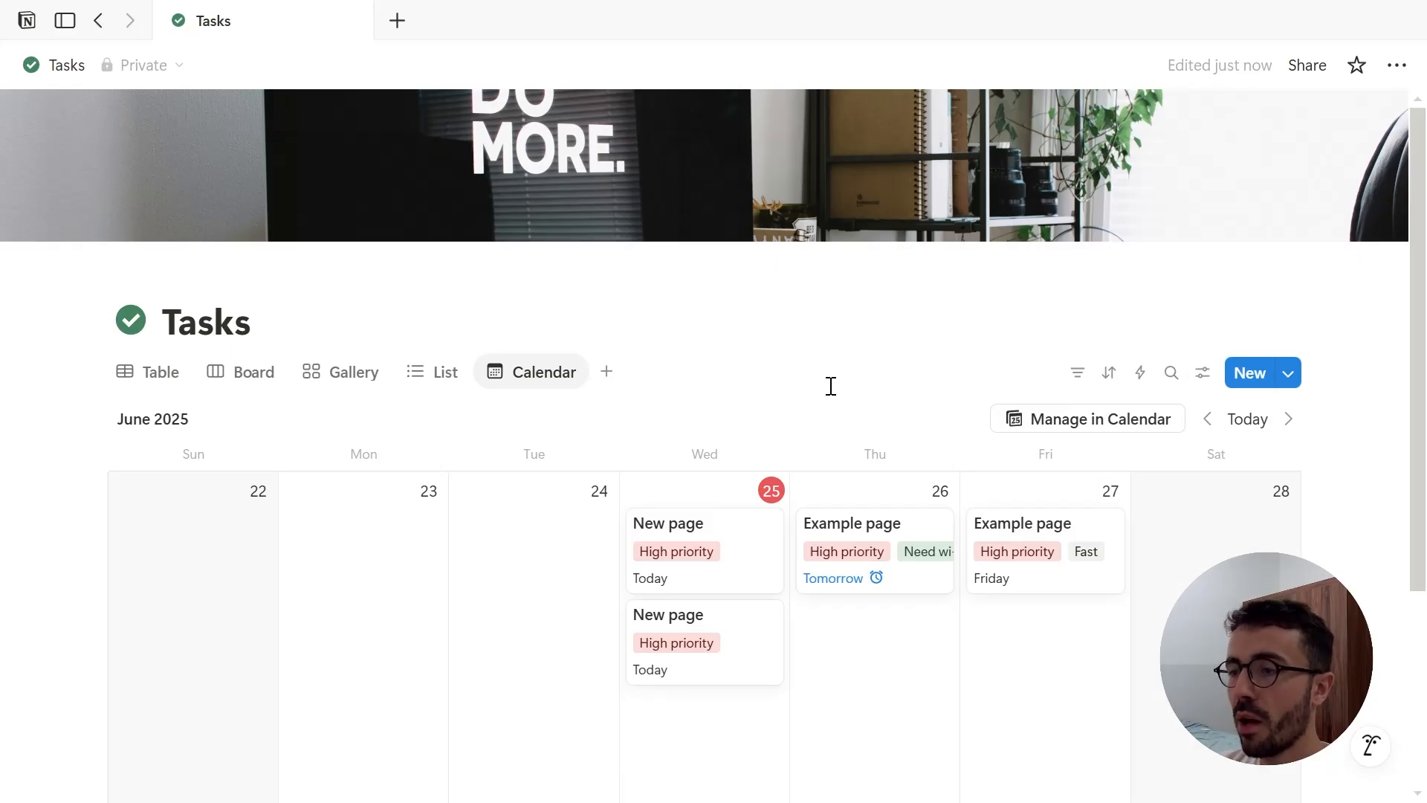
Add a Timeline view to the Tasks database and check the property options for Show timeline by, keeping Deadline
{"action": "left_click", "coordinate": [607, 371]}
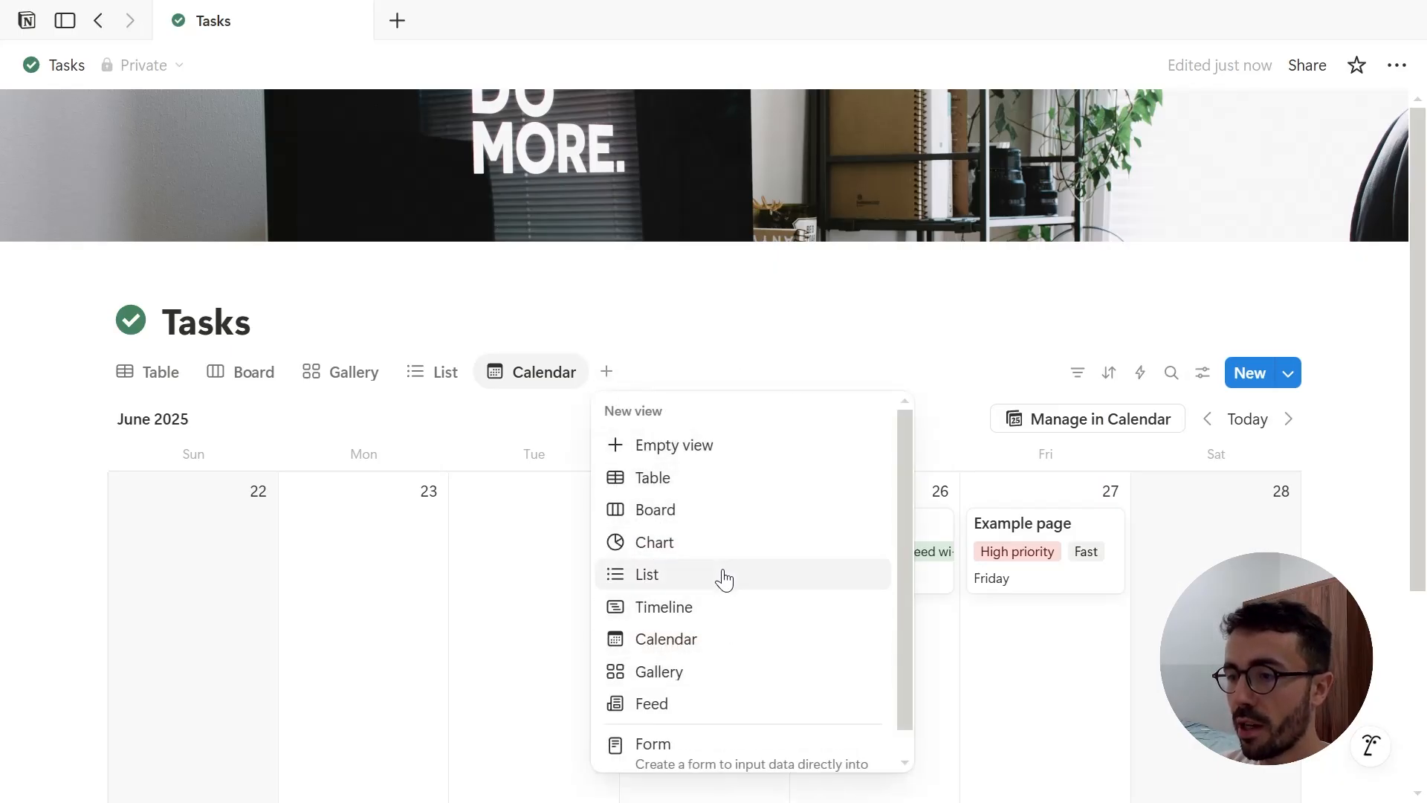
{"action": "left_click", "coordinate": [725, 605]}
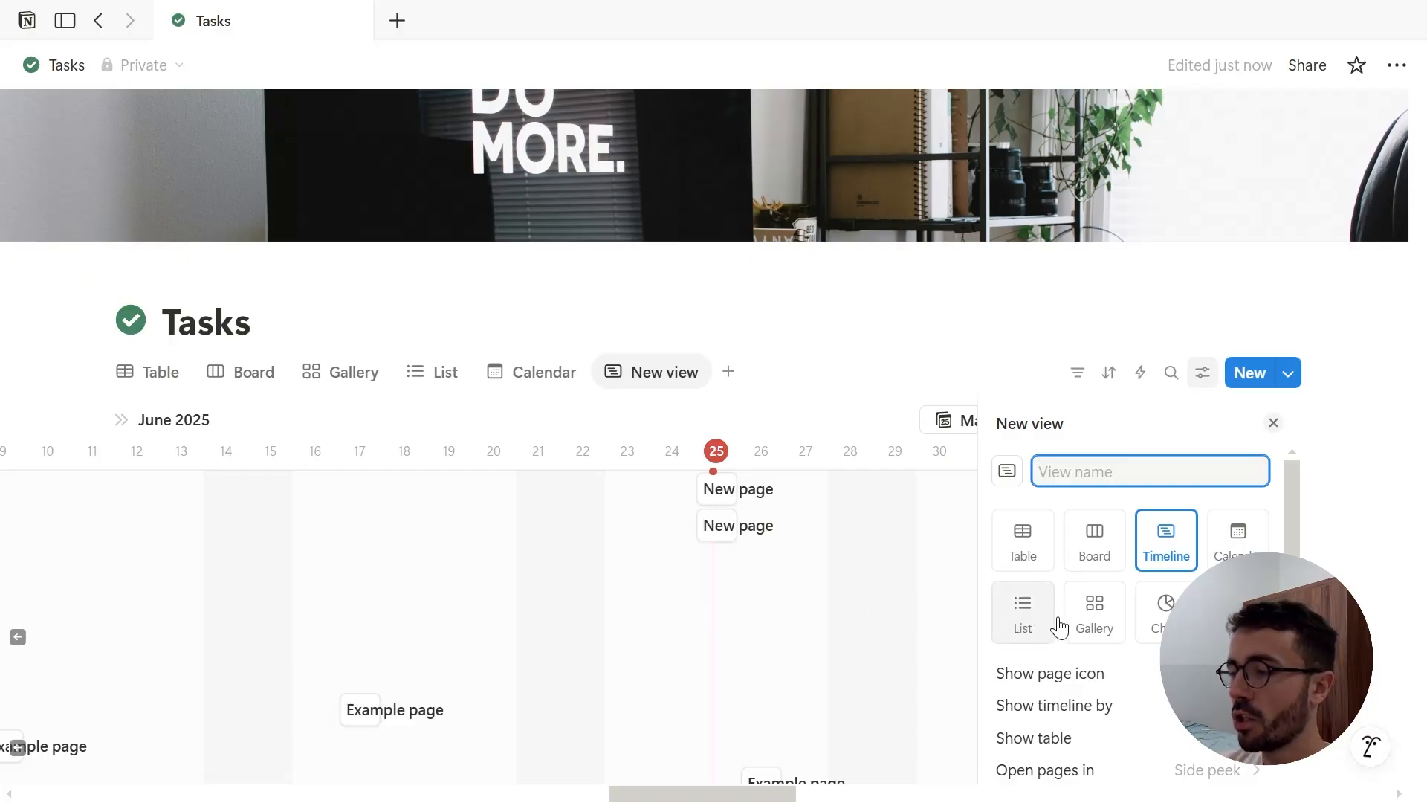
{"action": "left_click", "coordinate": [1112, 706]}
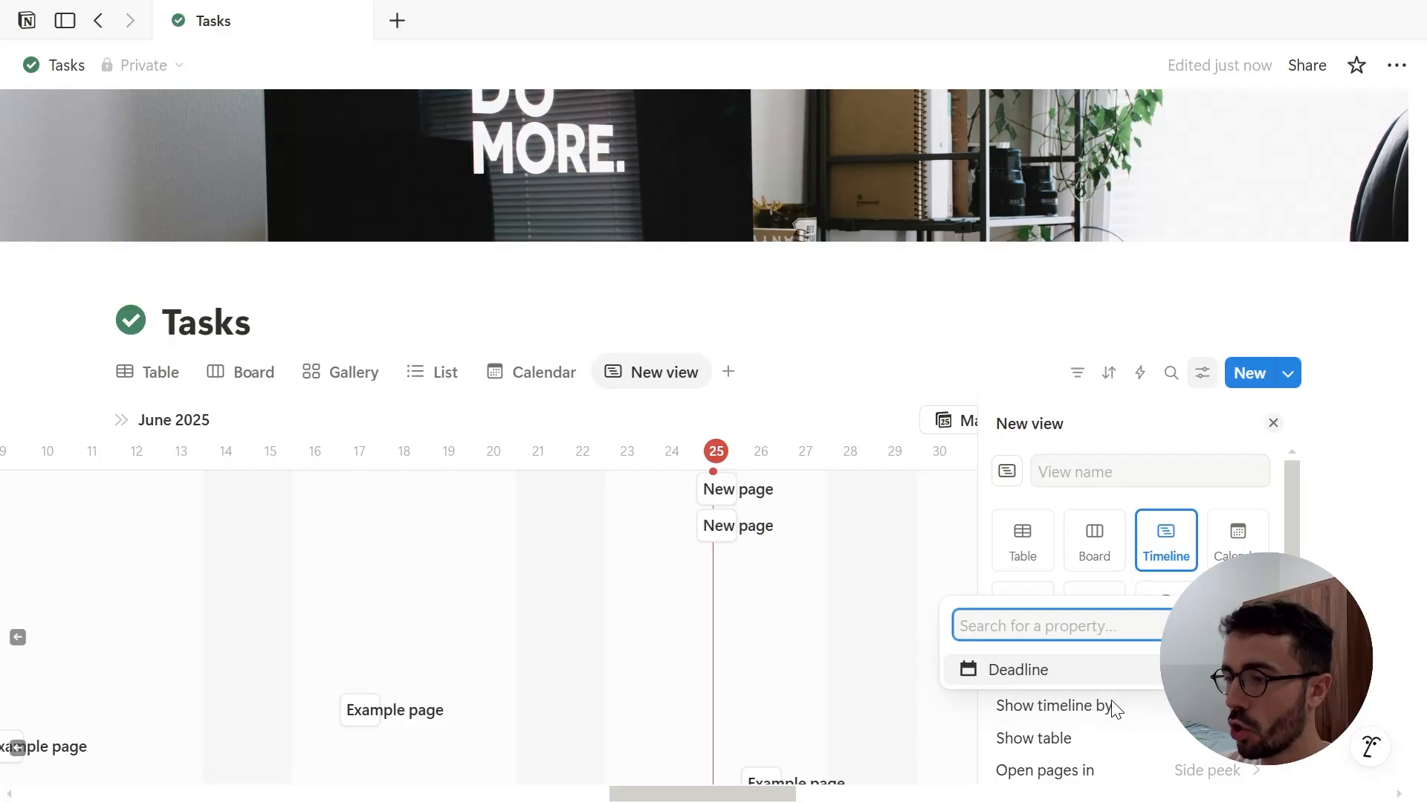
{"action": "left_click", "coordinate": [1115, 705]}
{"action": "left_click", "coordinate": [1182, 707]}
{"action": "left_click", "coordinate": [1204, 710]}
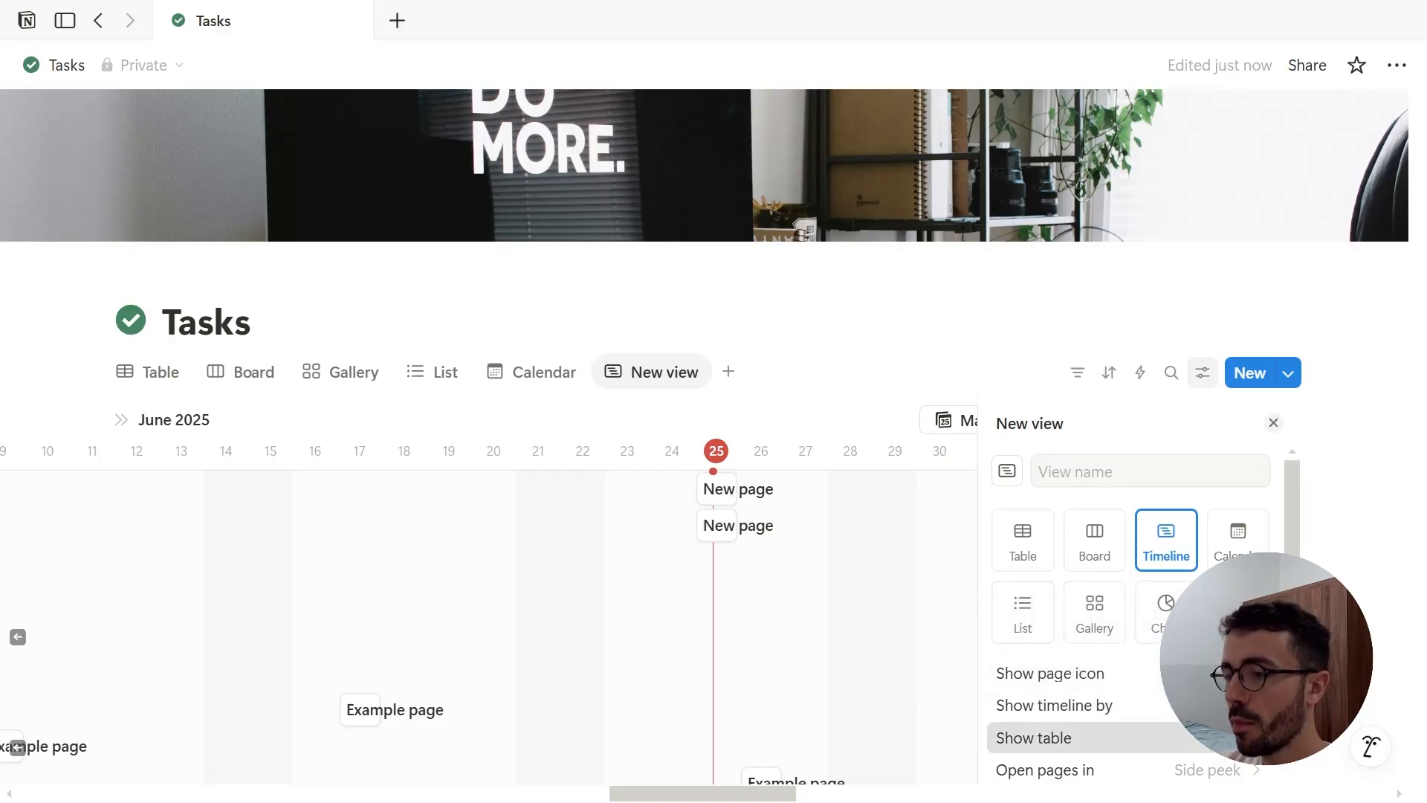
Show the table beside the timeline, view its table property settings and close the view settings
{"action": "left_click", "coordinate": [1249, 737]}
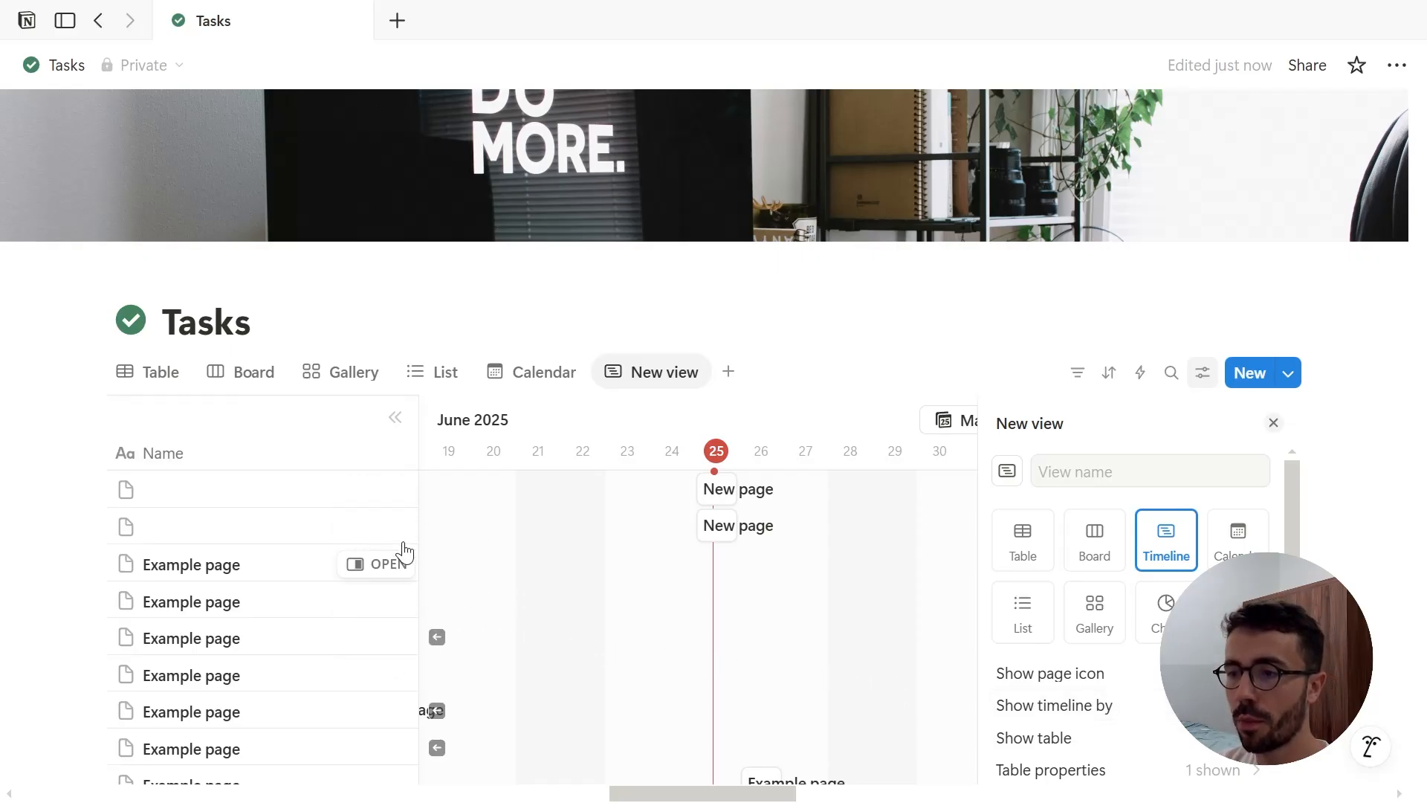
{"action": "left_click", "coordinate": [1189, 773]}
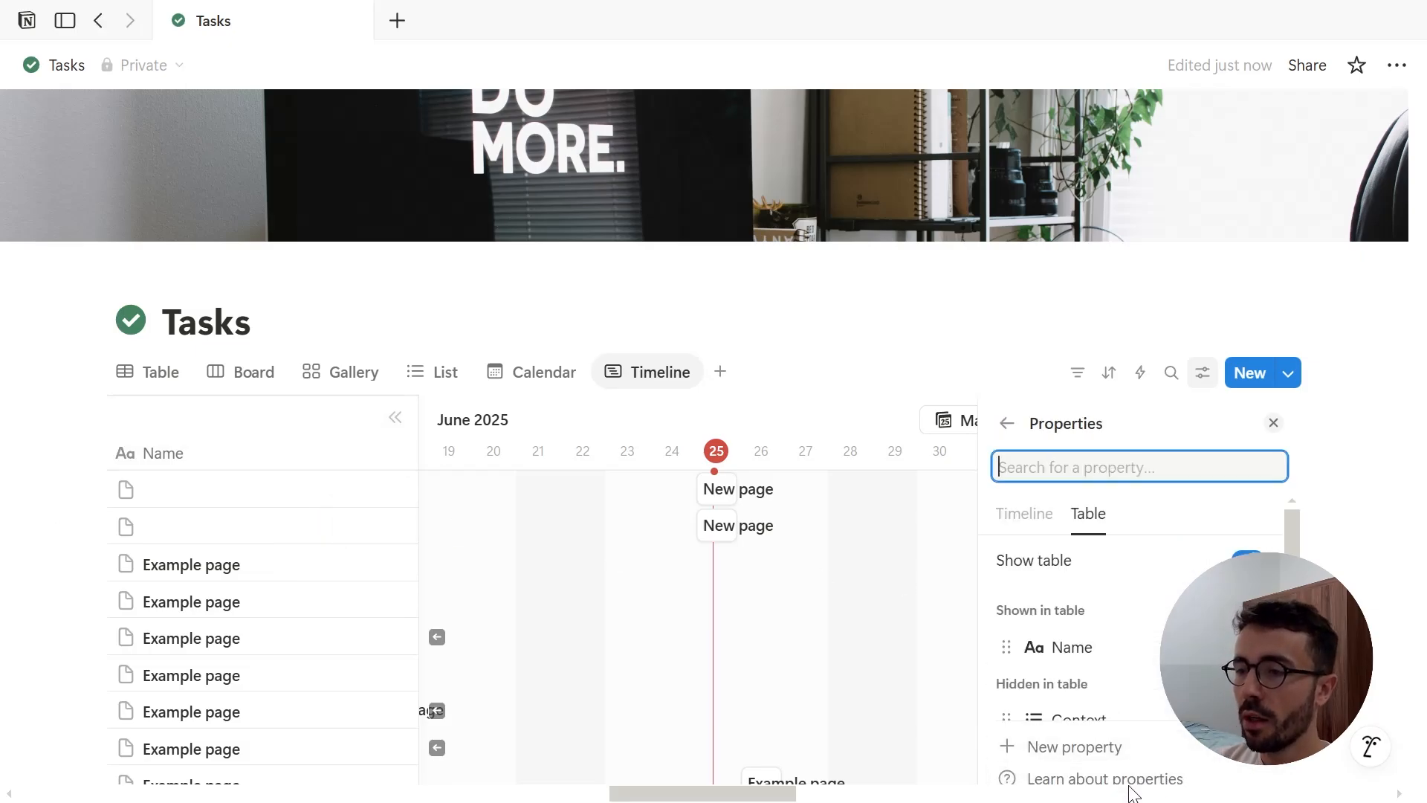
{"action": "left_click", "coordinate": [885, 382]}
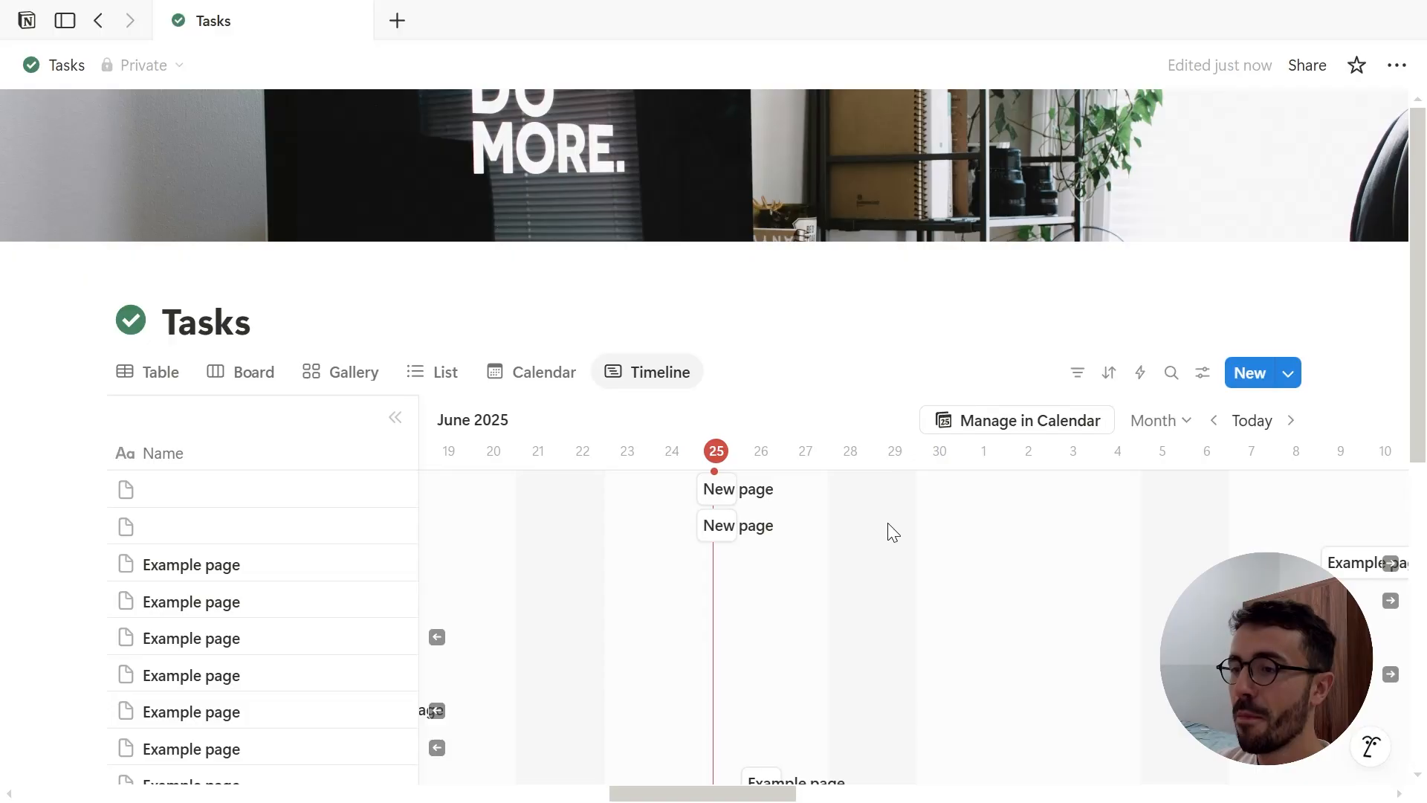
Switch the timeline's scale to Quarter, look ahead along the dates and return to today
{"action": "left_click", "coordinate": [1150, 431]}
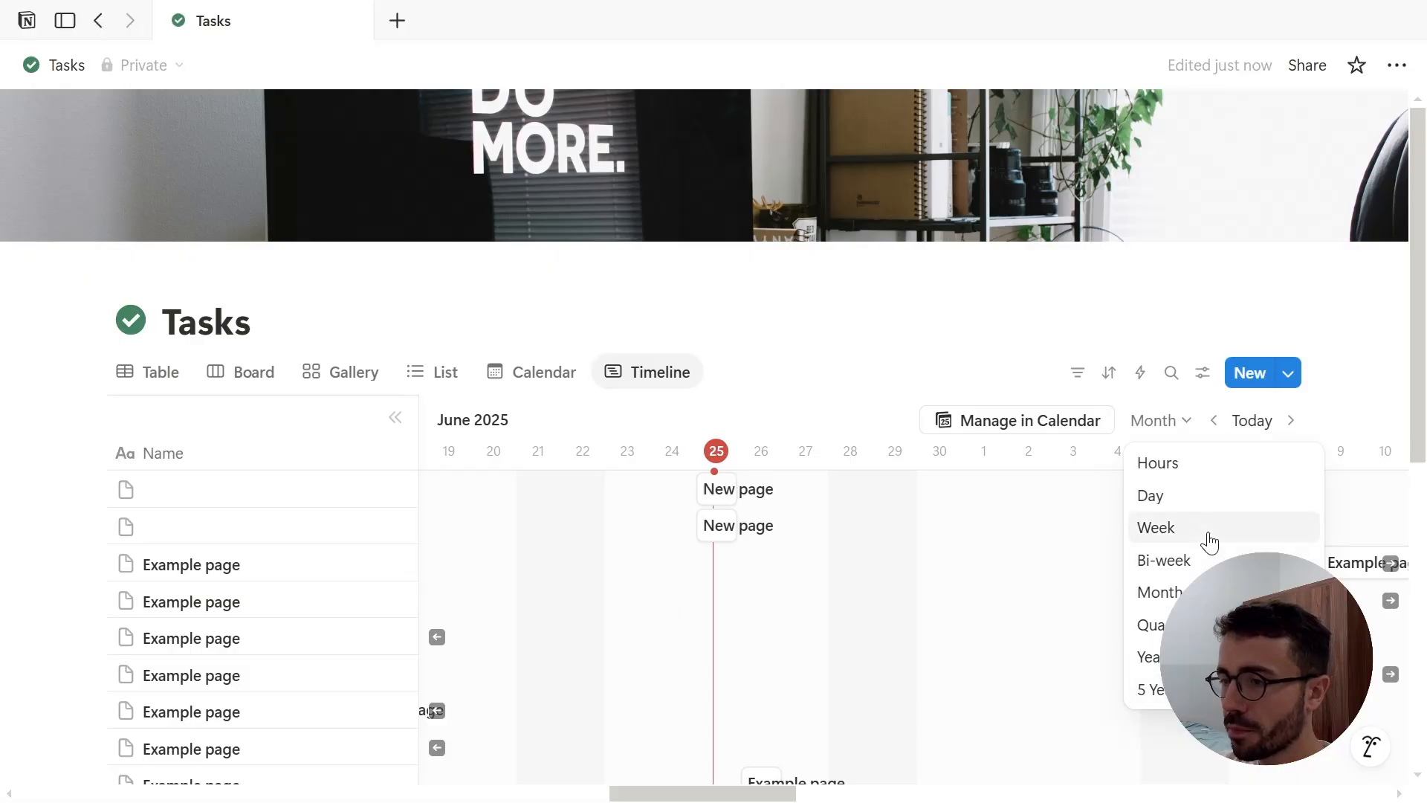
{"action": "left_click", "coordinate": [1178, 425]}
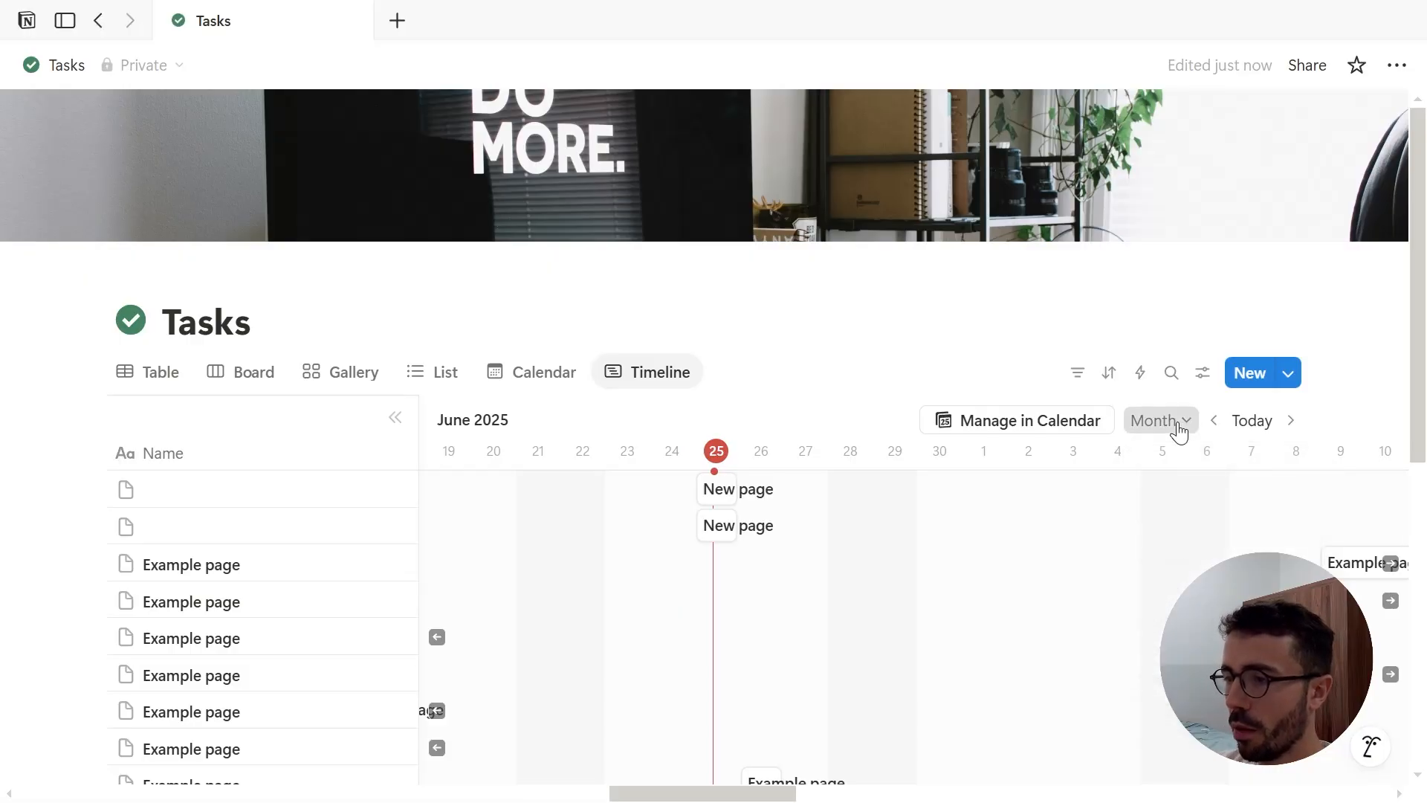
{"action": "left_click", "coordinate": [1181, 428]}
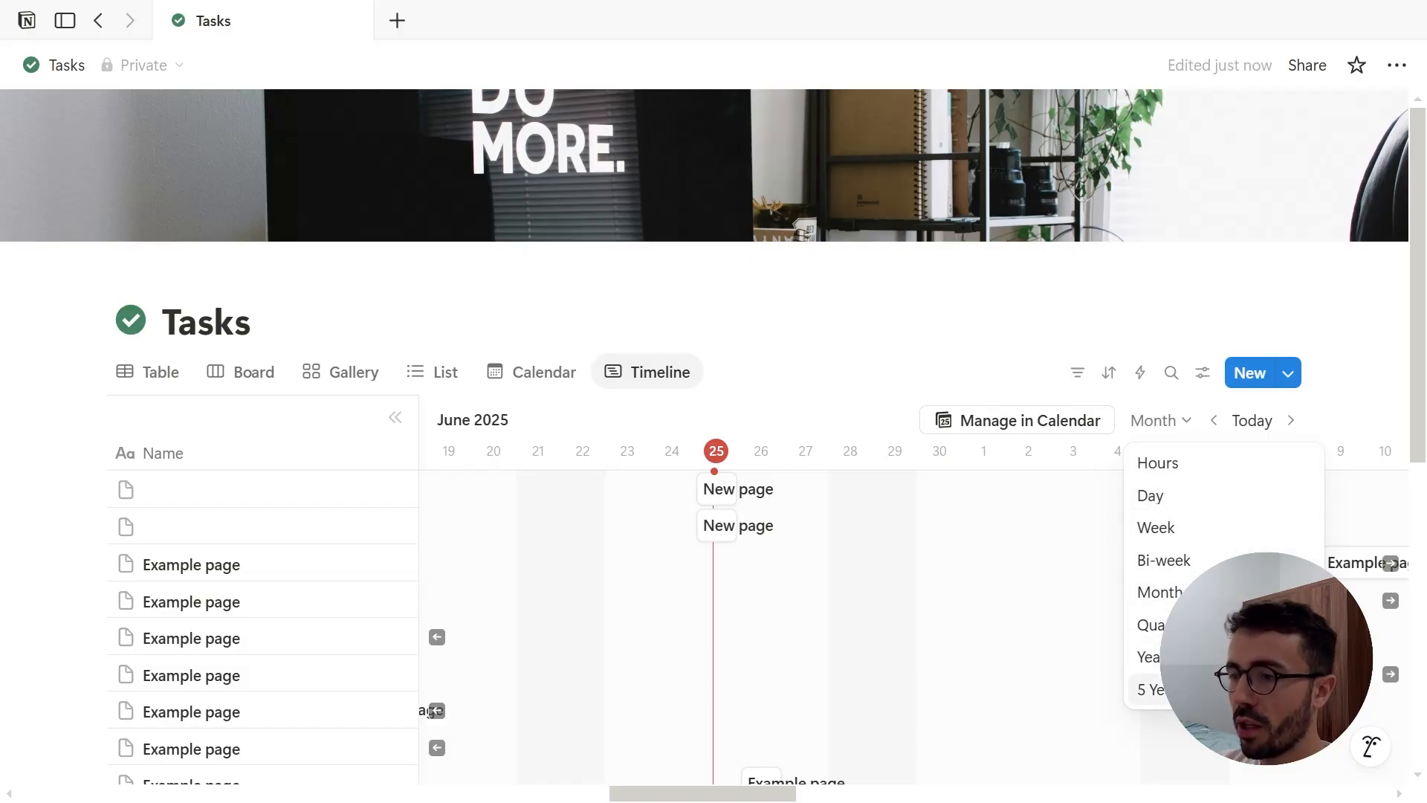
{"action": "left_click", "coordinate": [1156, 625]}
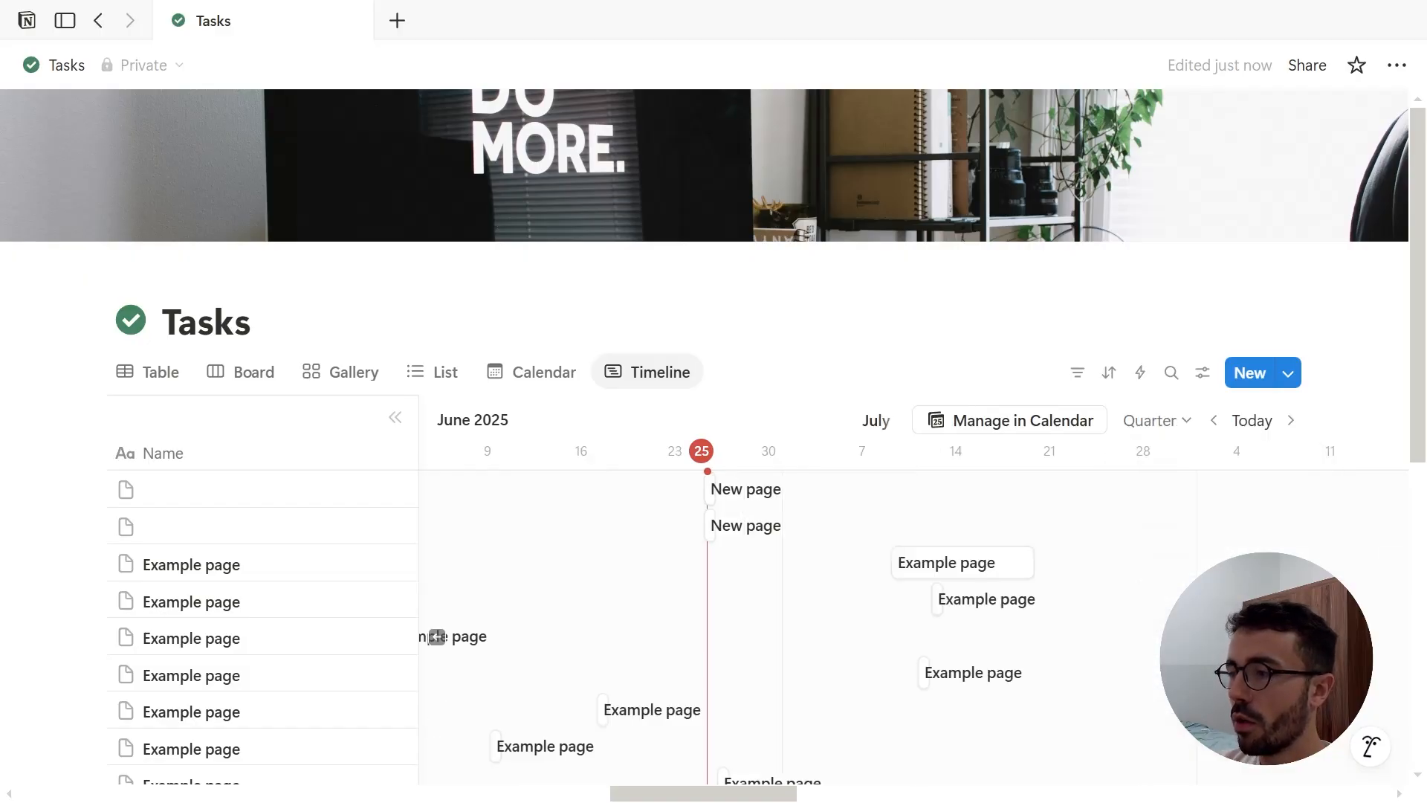
{"action": "scroll", "coordinate": [1211, 510], "scroll_direction": "right", "scroll_amount": 6}
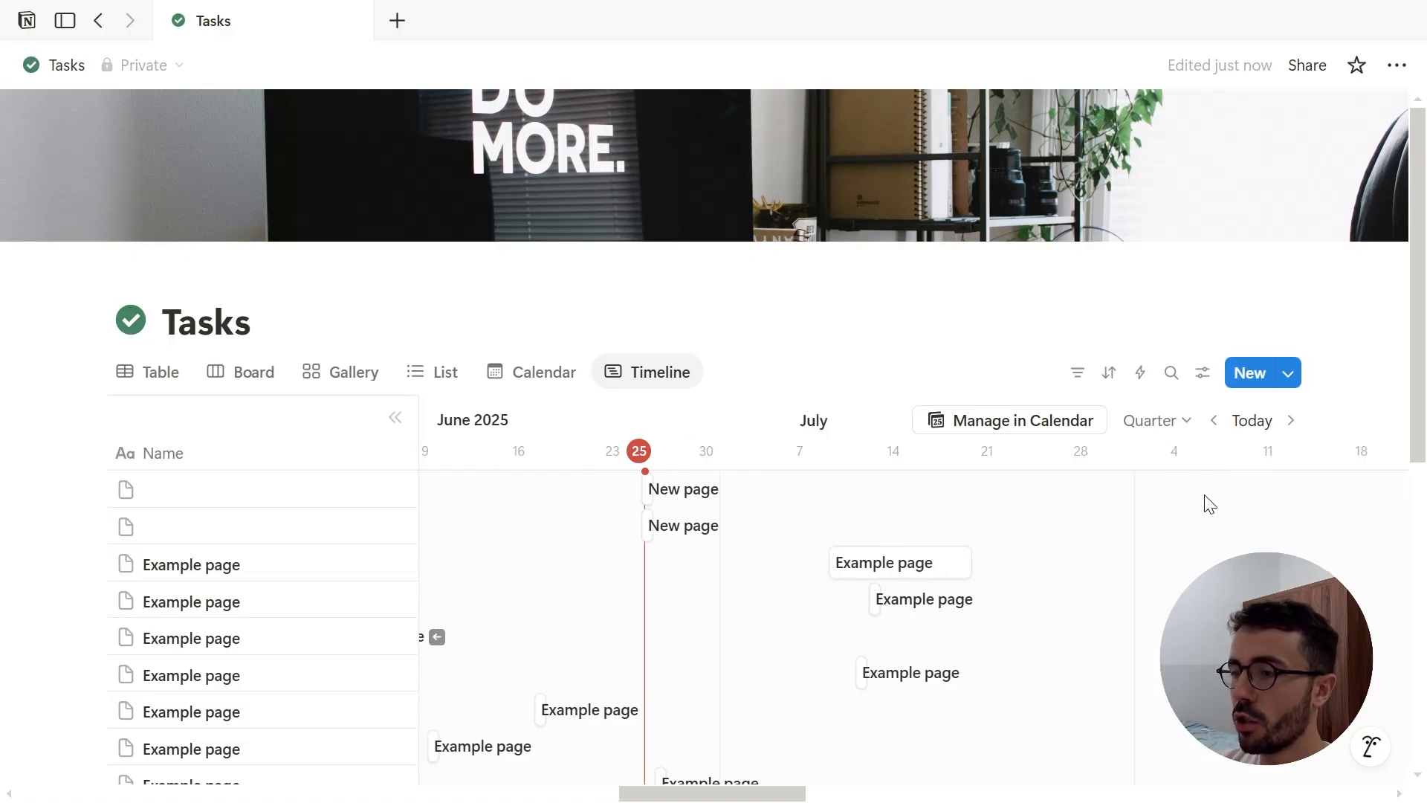
{"action": "scroll", "coordinate": [1208, 510], "scroll_direction": "right", "scroll_amount": 3}
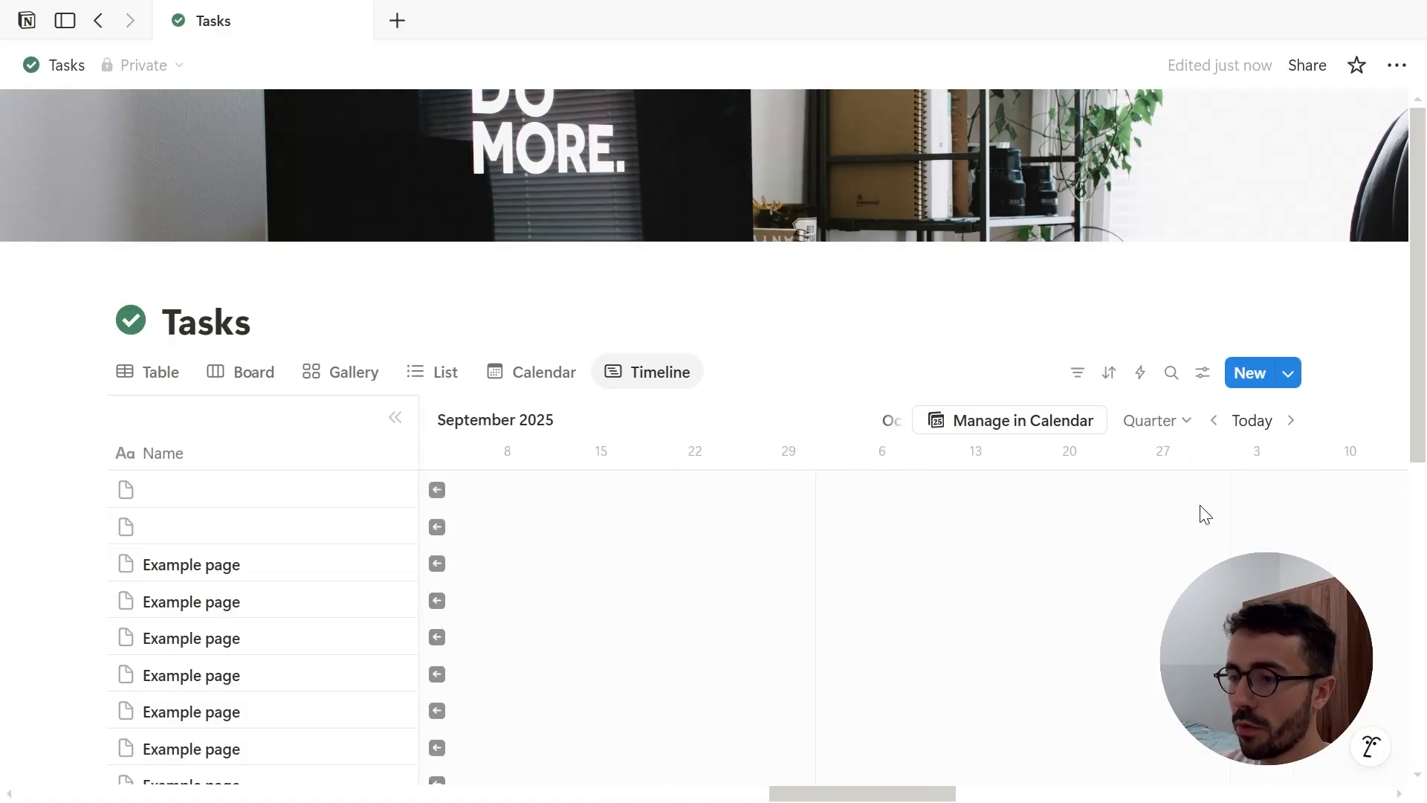
{"action": "left_click", "coordinate": [1245, 422]}
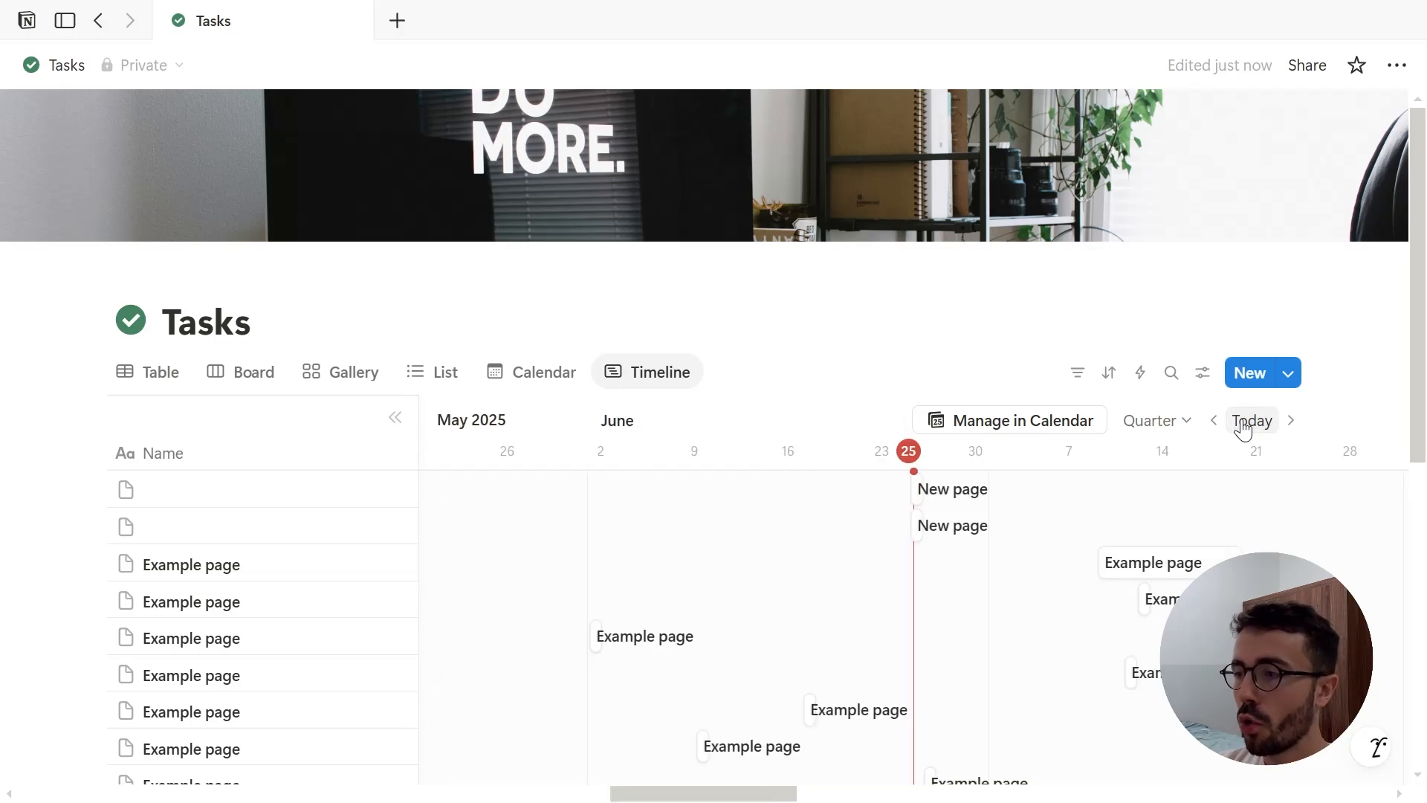
Page the timeline forward two periods, return to today and restore the Month scale
{"action": "left_click", "coordinate": [1292, 421]}
{"action": "left_click", "coordinate": [1292, 421]}
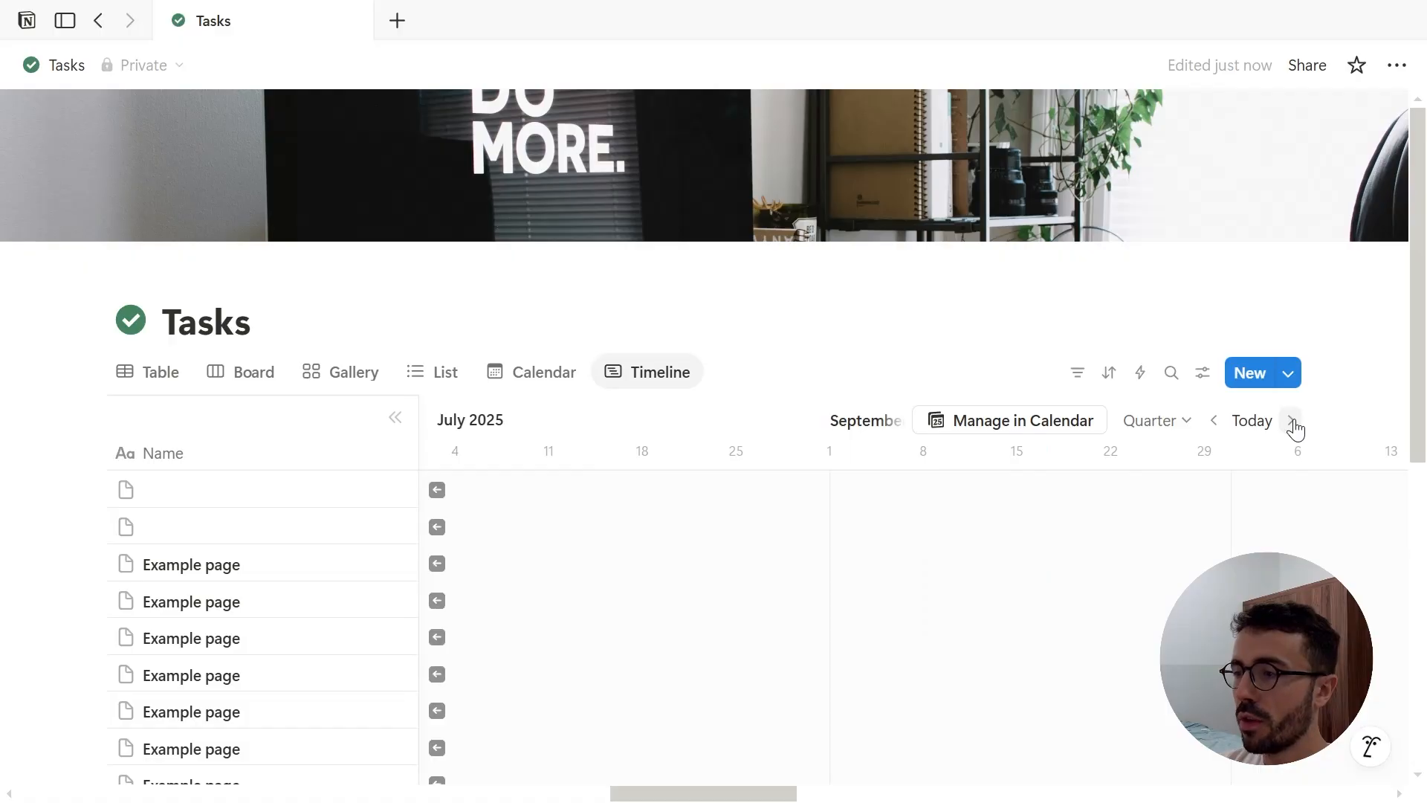
{"action": "left_click", "coordinate": [1252, 420]}
{"action": "left_click", "coordinate": [1156, 421]}
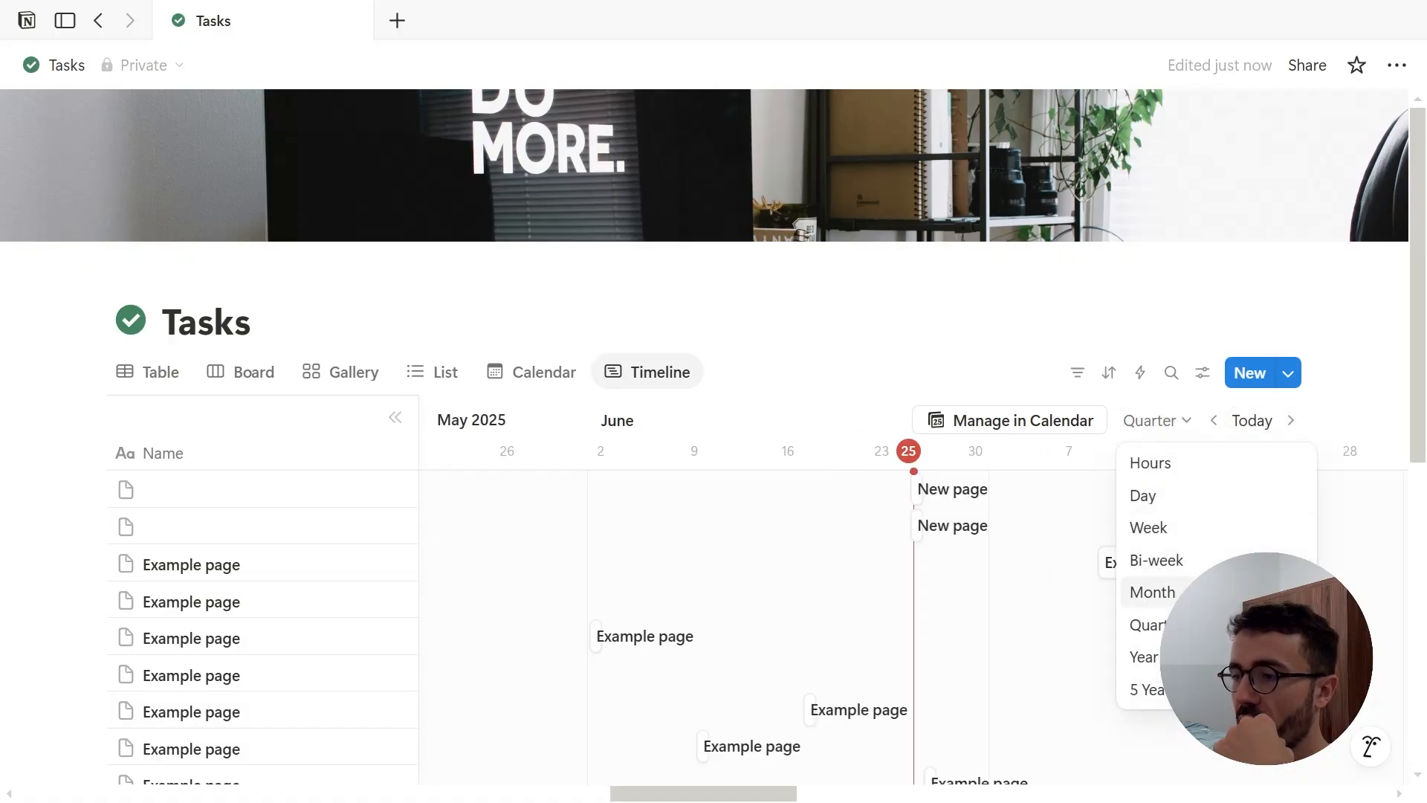
{"action": "left_click", "coordinate": [1153, 593]}
{"action": "left_click", "coordinate": [1252, 420]}
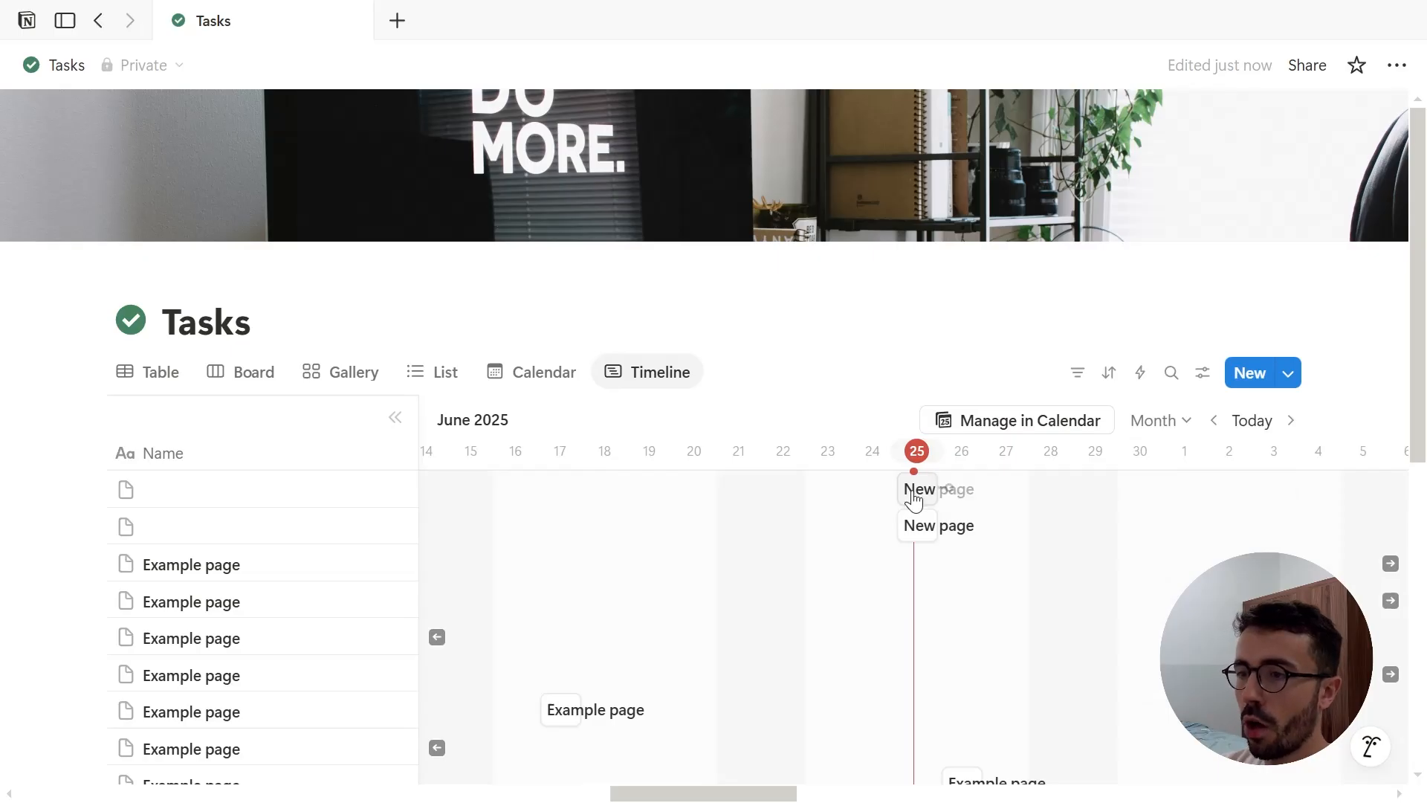
Stretch the first New page to four days on the timeline and move it to June 26–29 below the second Example page
{"action": "left_click_drag", "start_coordinate": [899, 500], "coordinate": [743, 510]}
{"action": "left_click_drag", "start_coordinate": [857, 503], "coordinate": [924, 495]}
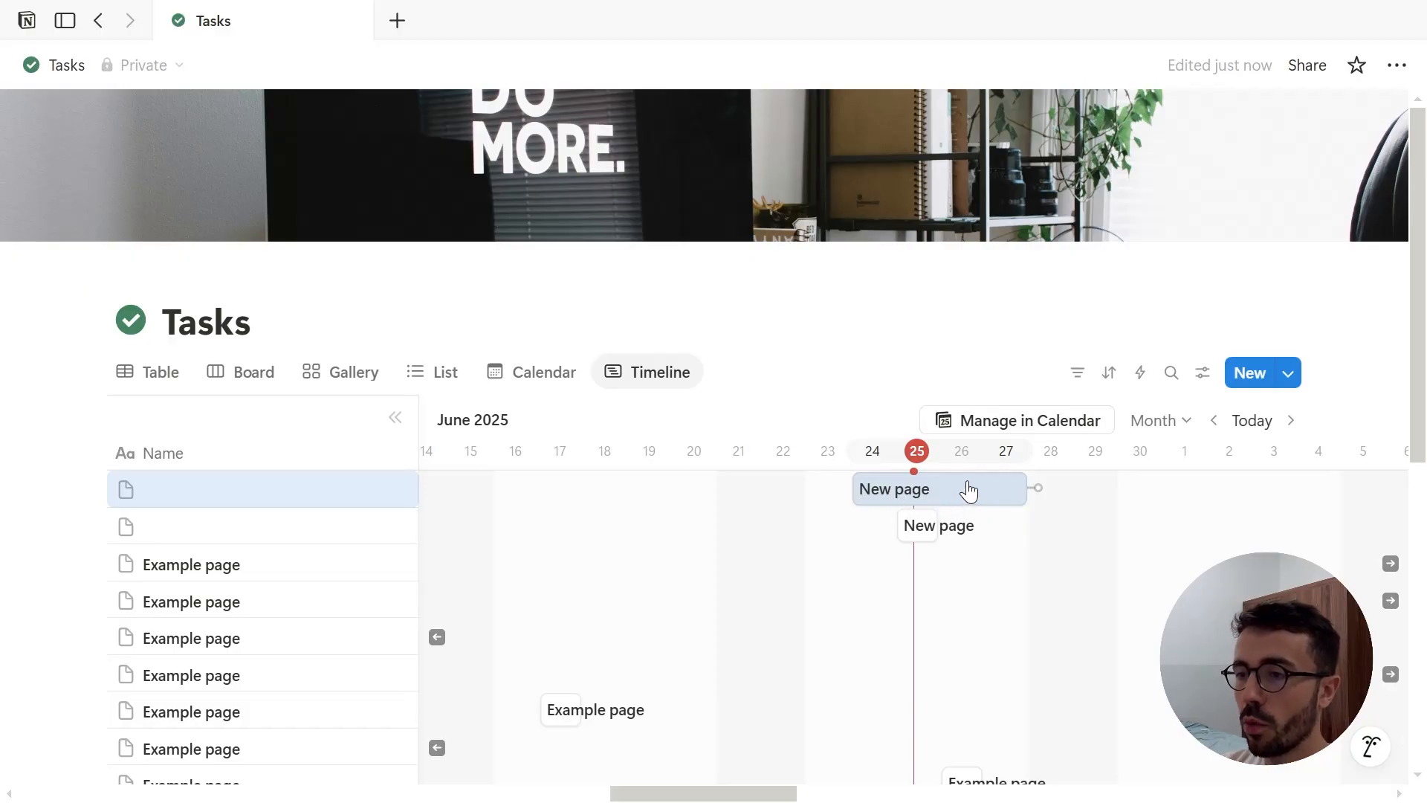
{"action": "left_click_drag", "start_coordinate": [957, 496], "coordinate": [1026, 611]}
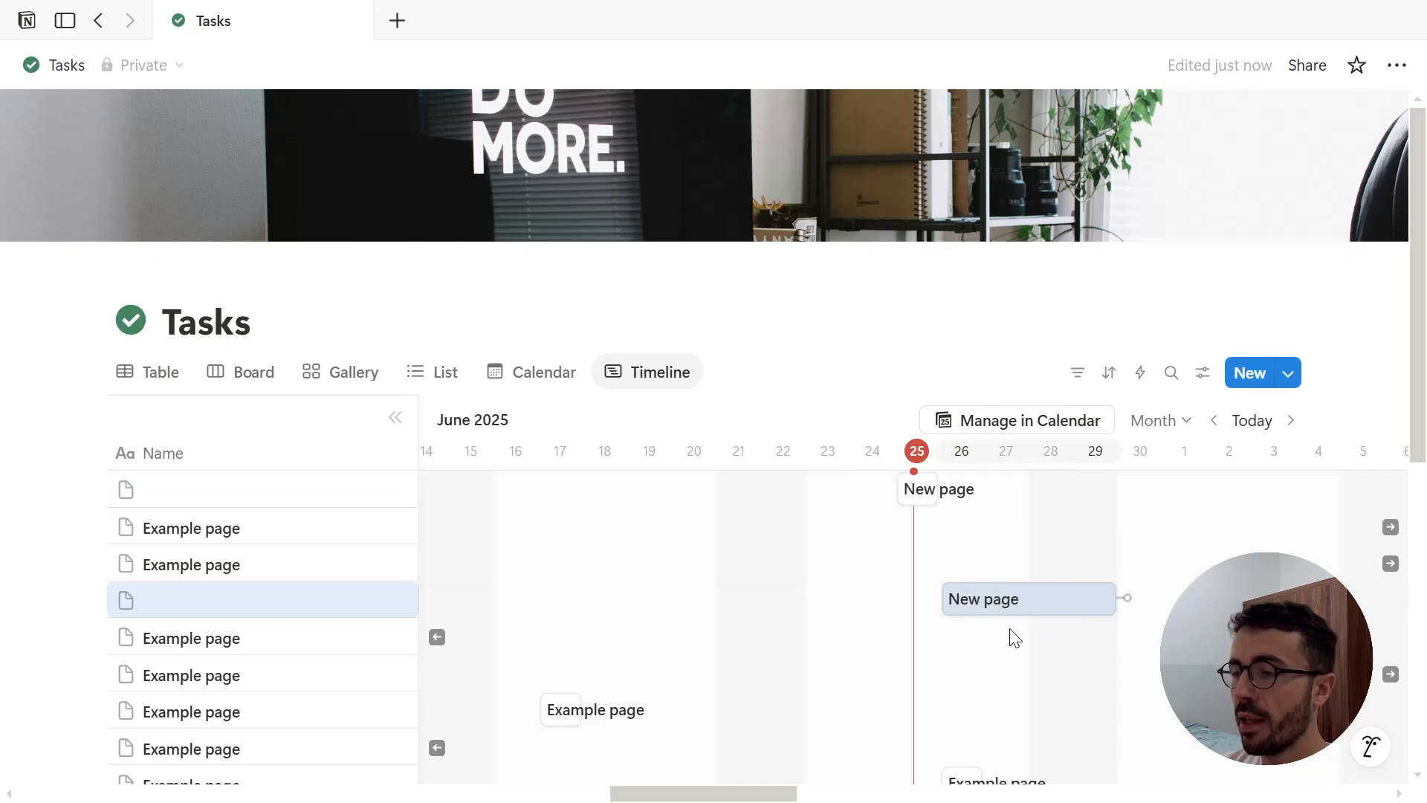
Add a new page at the end of the timeline, spanning June 27 to July 1
{"action": "scroll", "coordinate": [1014, 639], "scroll_direction": "down", "scroll_amount": 5}
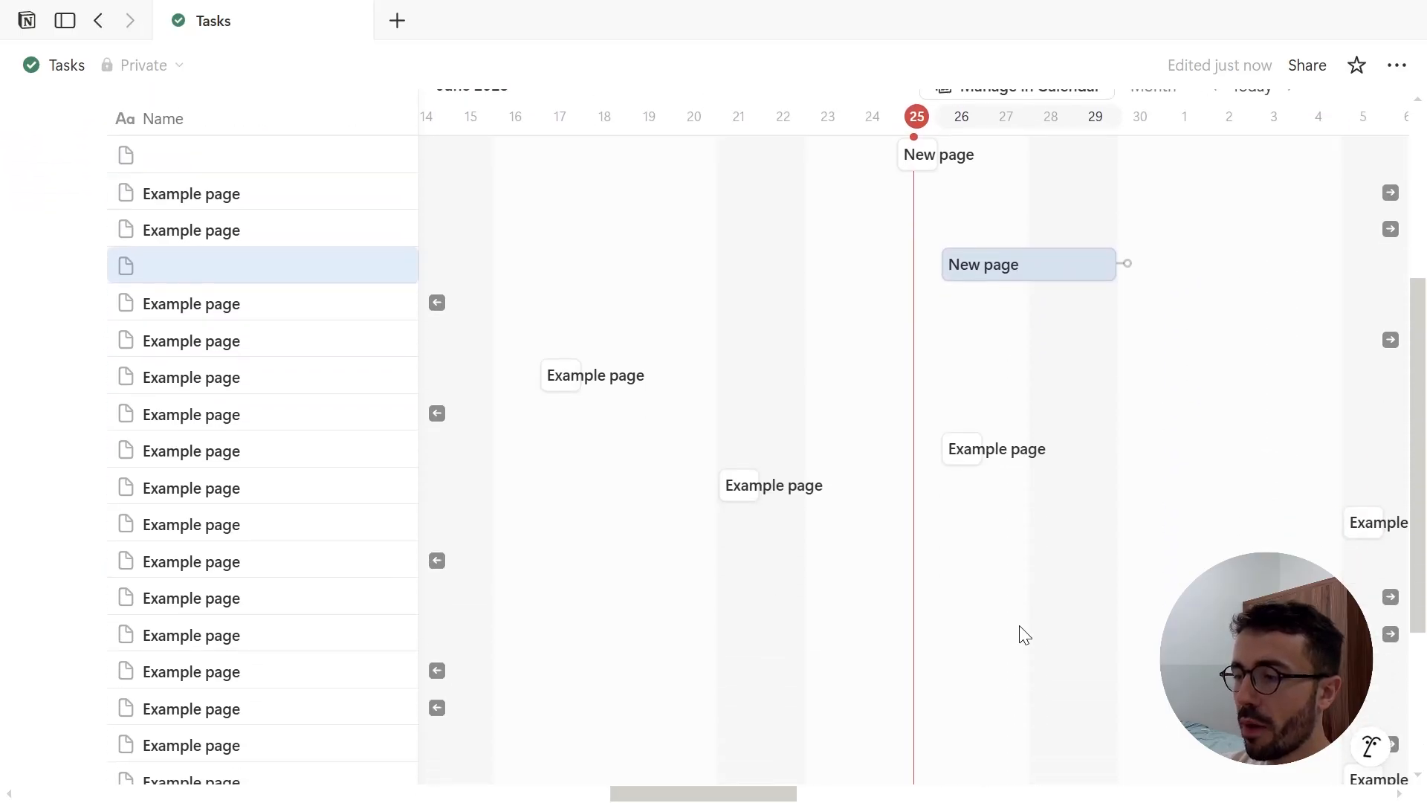
{"action": "scroll", "coordinate": [1028, 679], "scroll_direction": "down", "scroll_amount": 1}
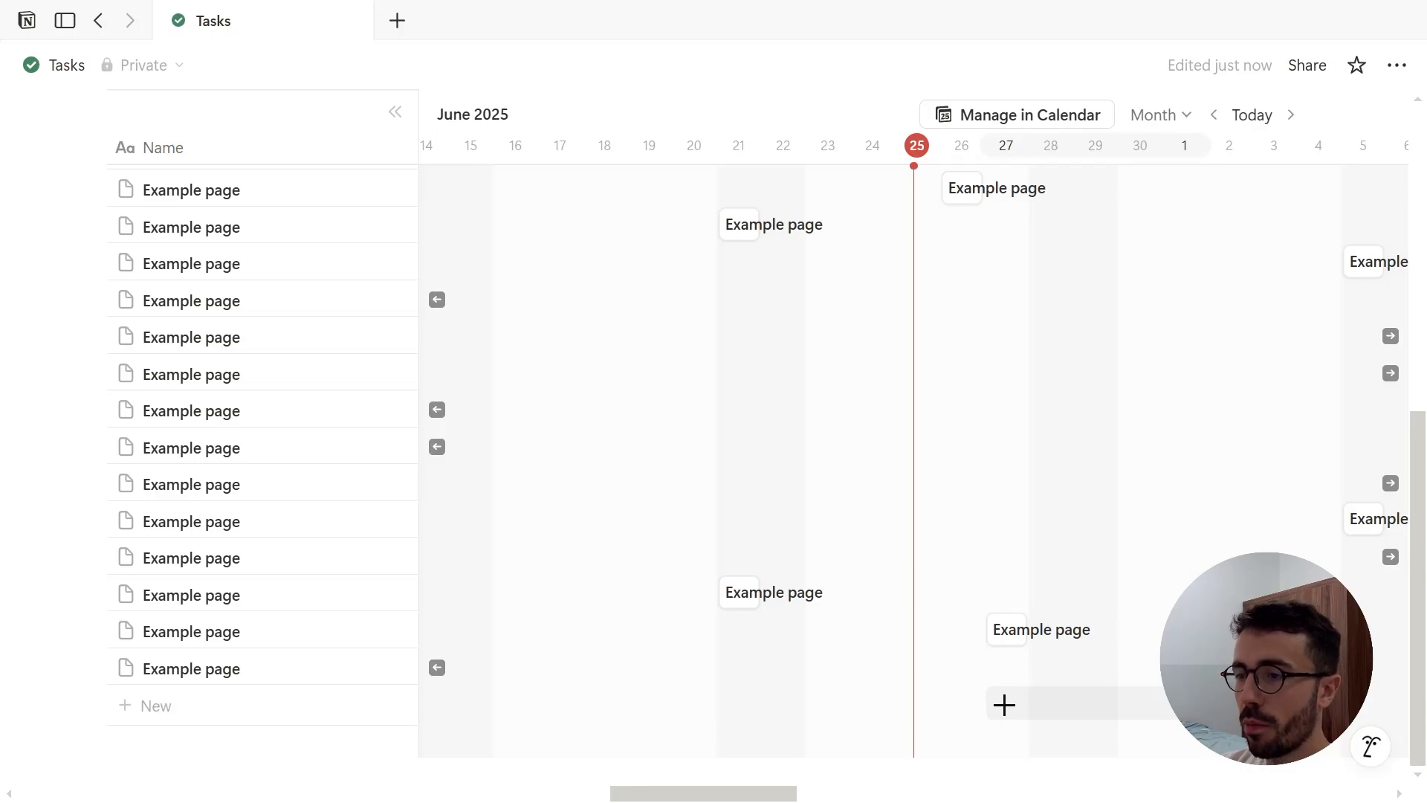
{"action": "left_click", "coordinate": [1004, 704]}
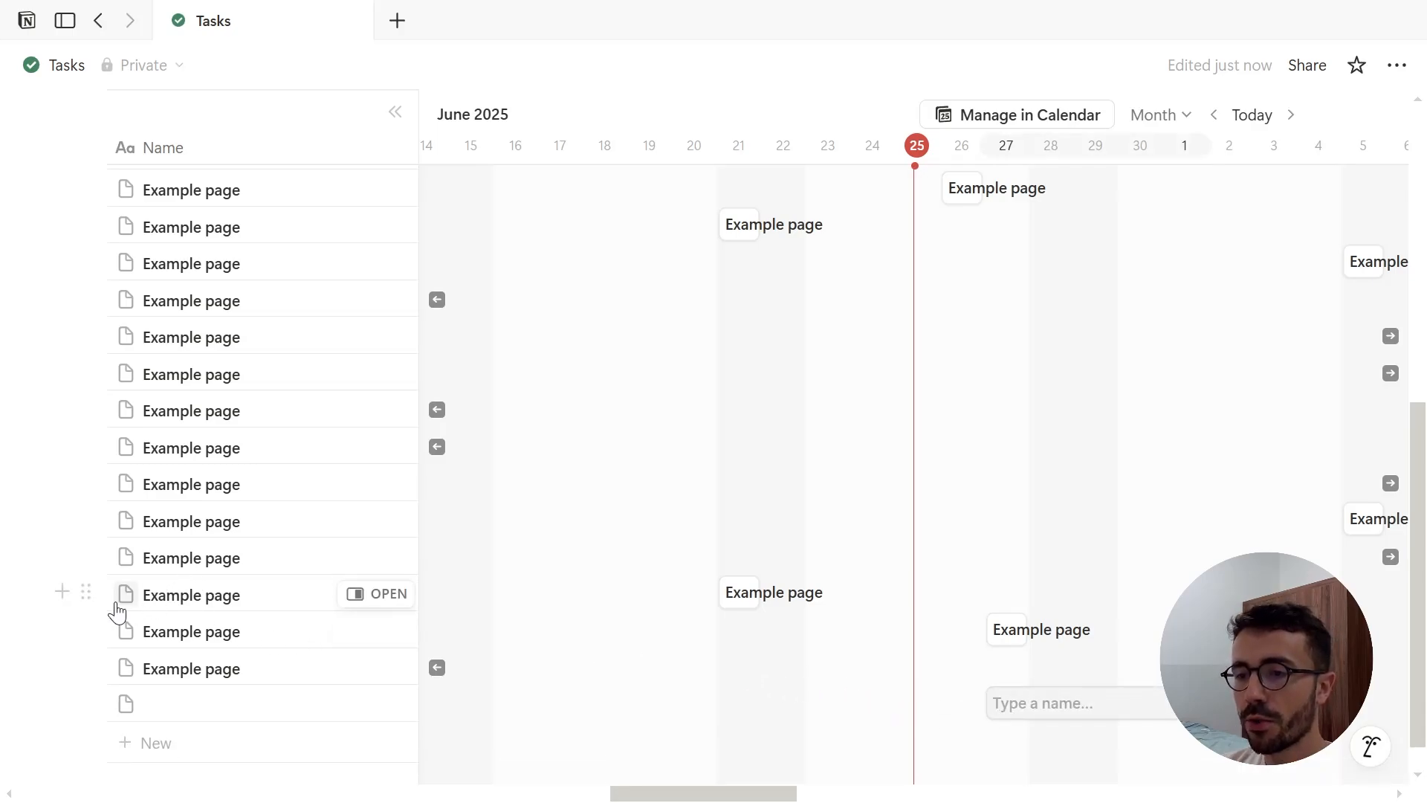
Move the June 21 Example page near the table's end up three rows, and add an undated page at the end
{"action": "left_click_drag", "start_coordinate": [88, 591], "coordinate": [92, 452]}
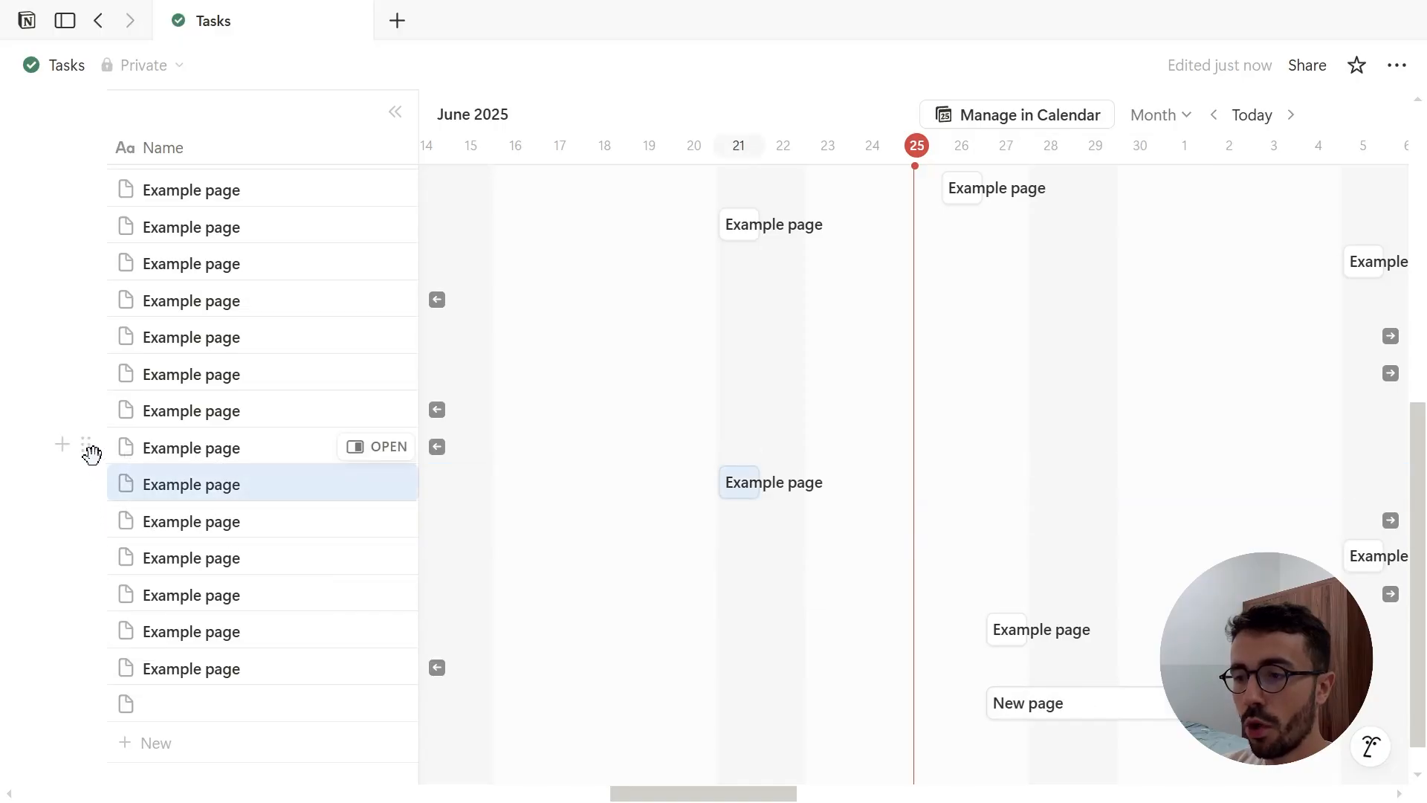
{"action": "left_click", "coordinate": [153, 741]}
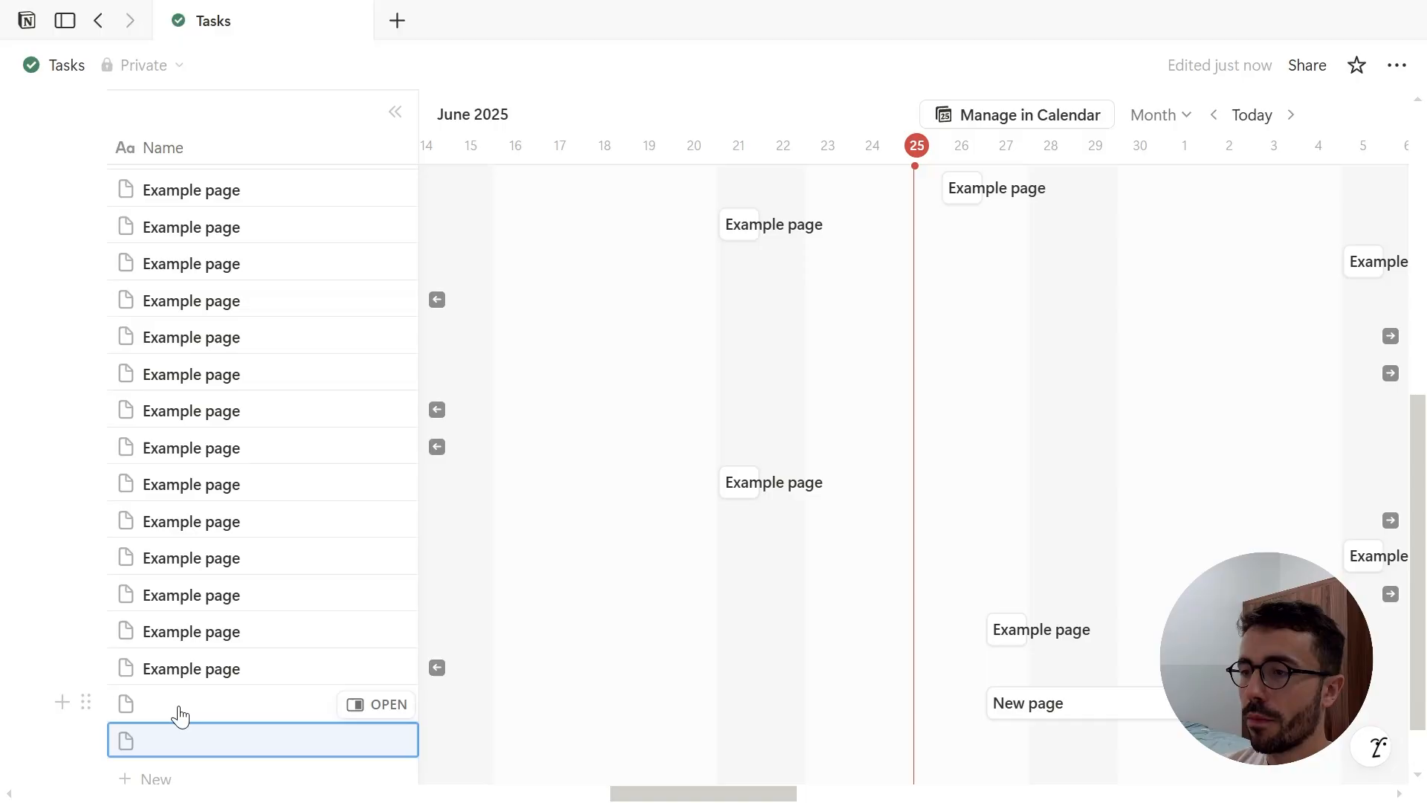
Add a Feed view to the Tasks database, try hiding the author byline and show it again
{"action": "scroll", "coordinate": [180, 715], "scroll_direction": "up", "scroll_amount": 8}
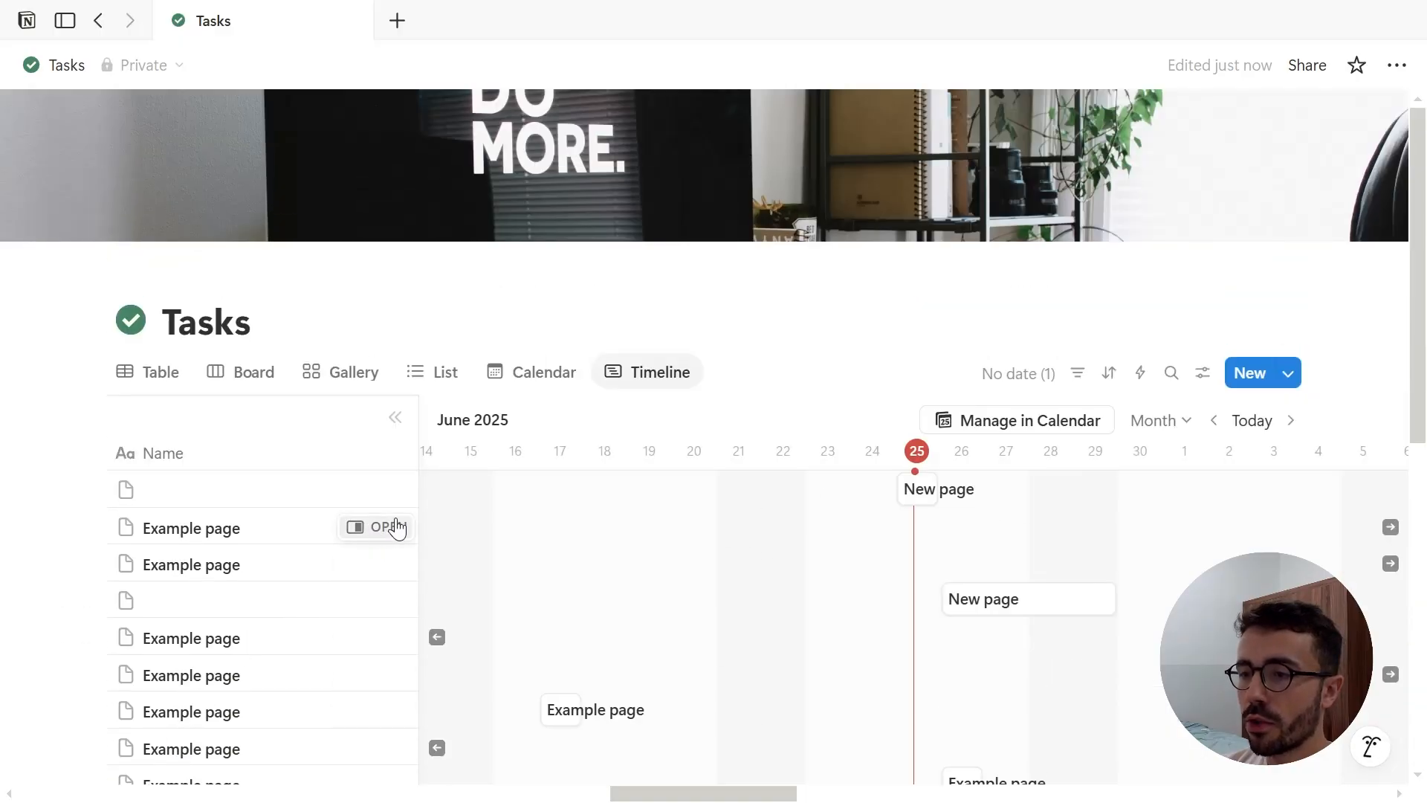
{"action": "left_click", "coordinate": [723, 371]}
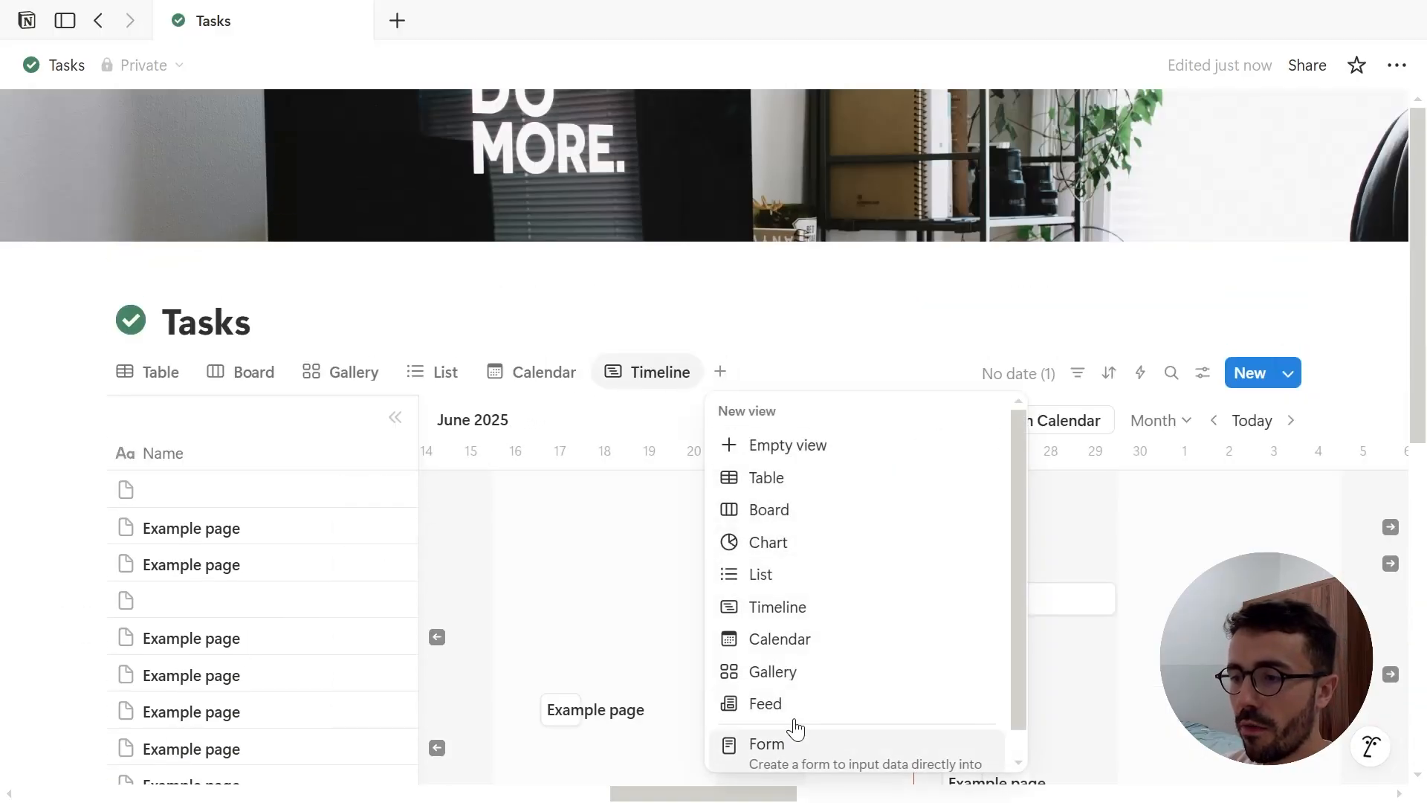
{"action": "left_click", "coordinate": [766, 704]}
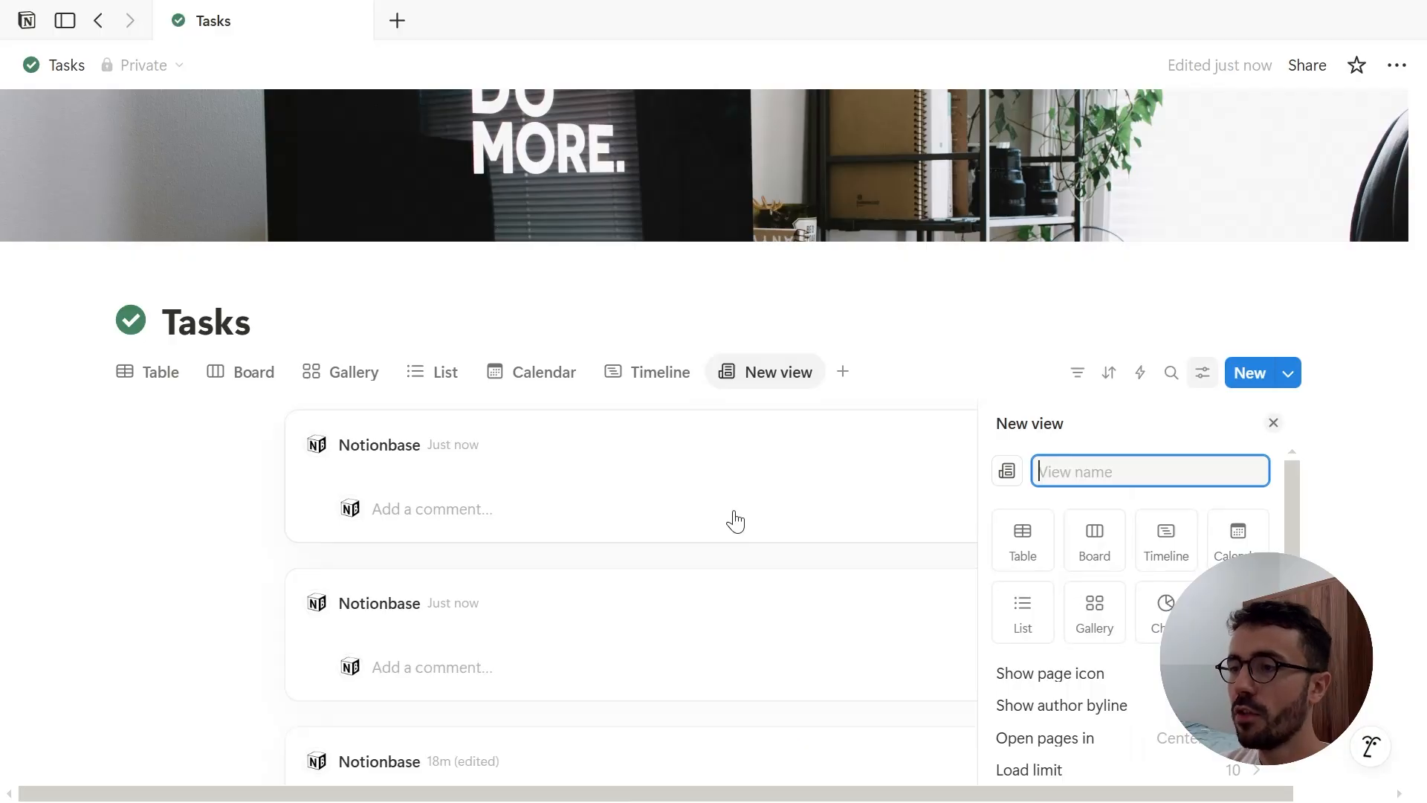
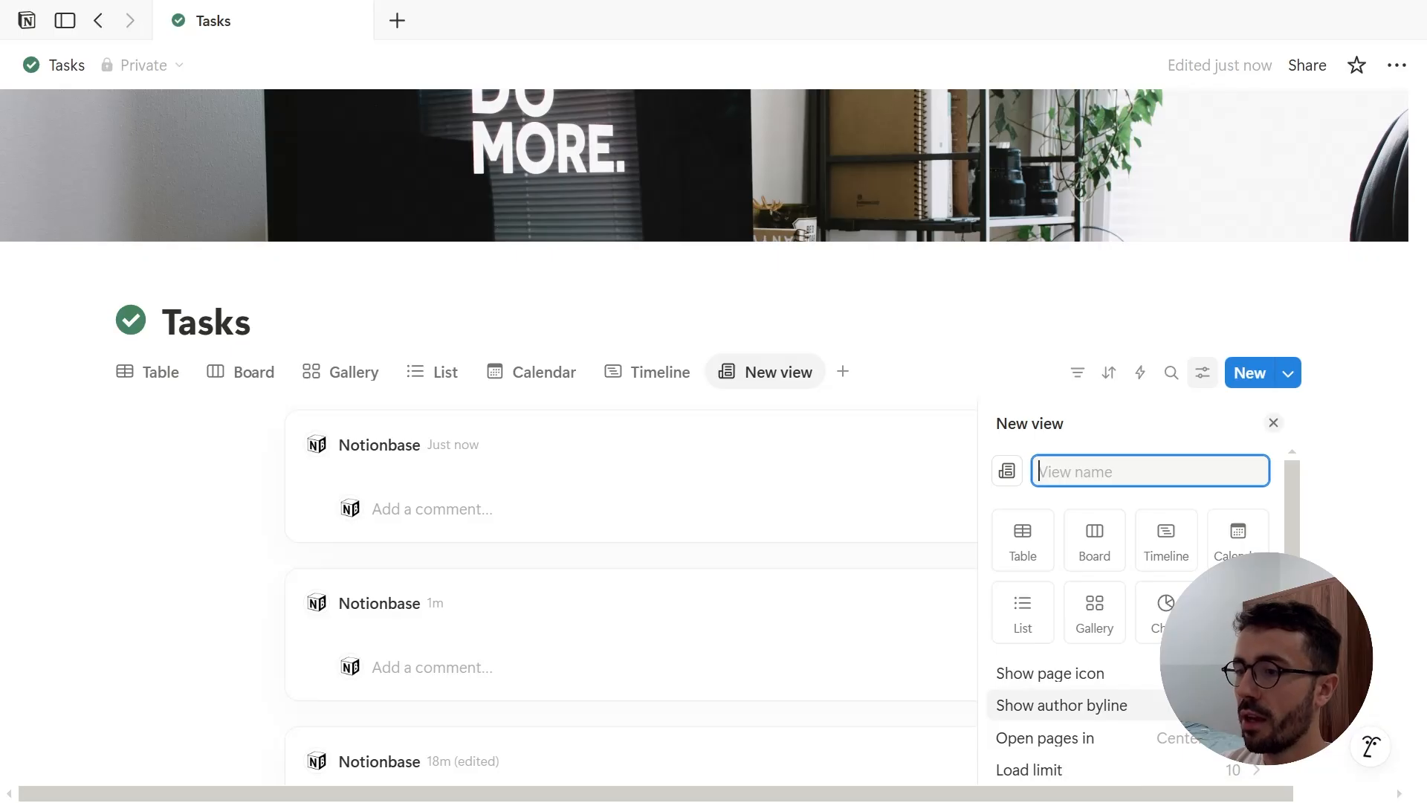
{"action": "left_click", "coordinate": [1249, 705]}
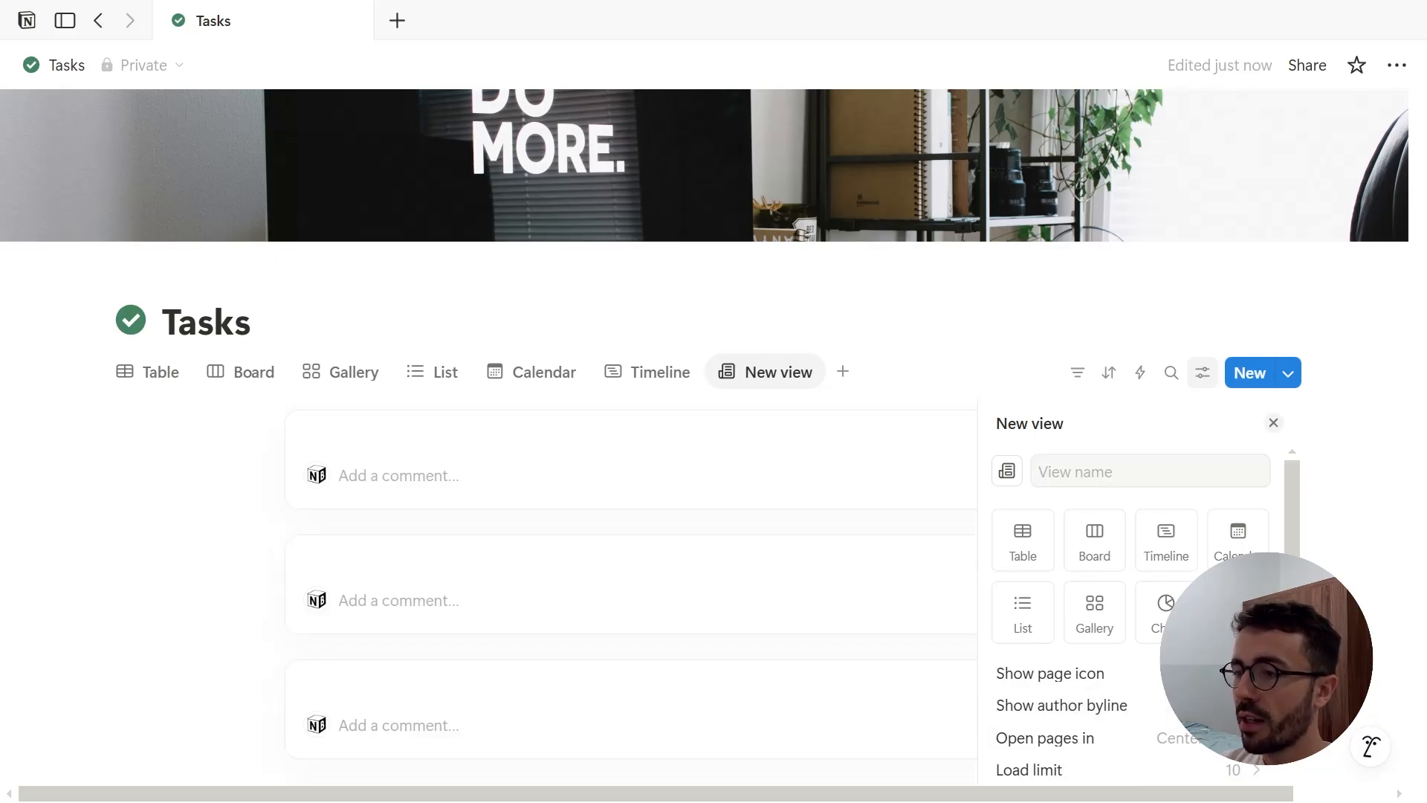
{"action": "left_click", "coordinate": [1249, 705]}
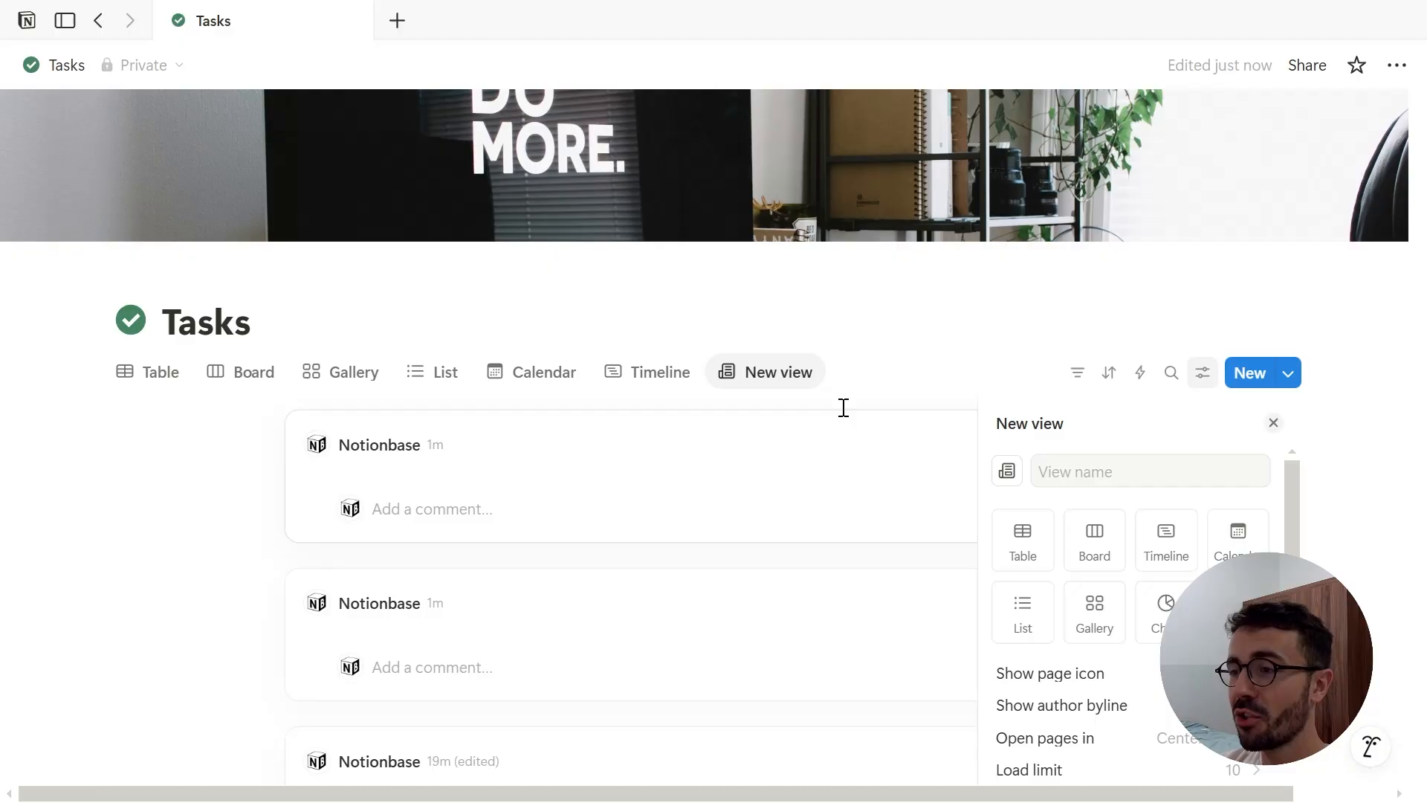
Close the Feed view's settings and add a Chart view to the Tasks database
{"action": "left_click", "coordinate": [847, 385]}
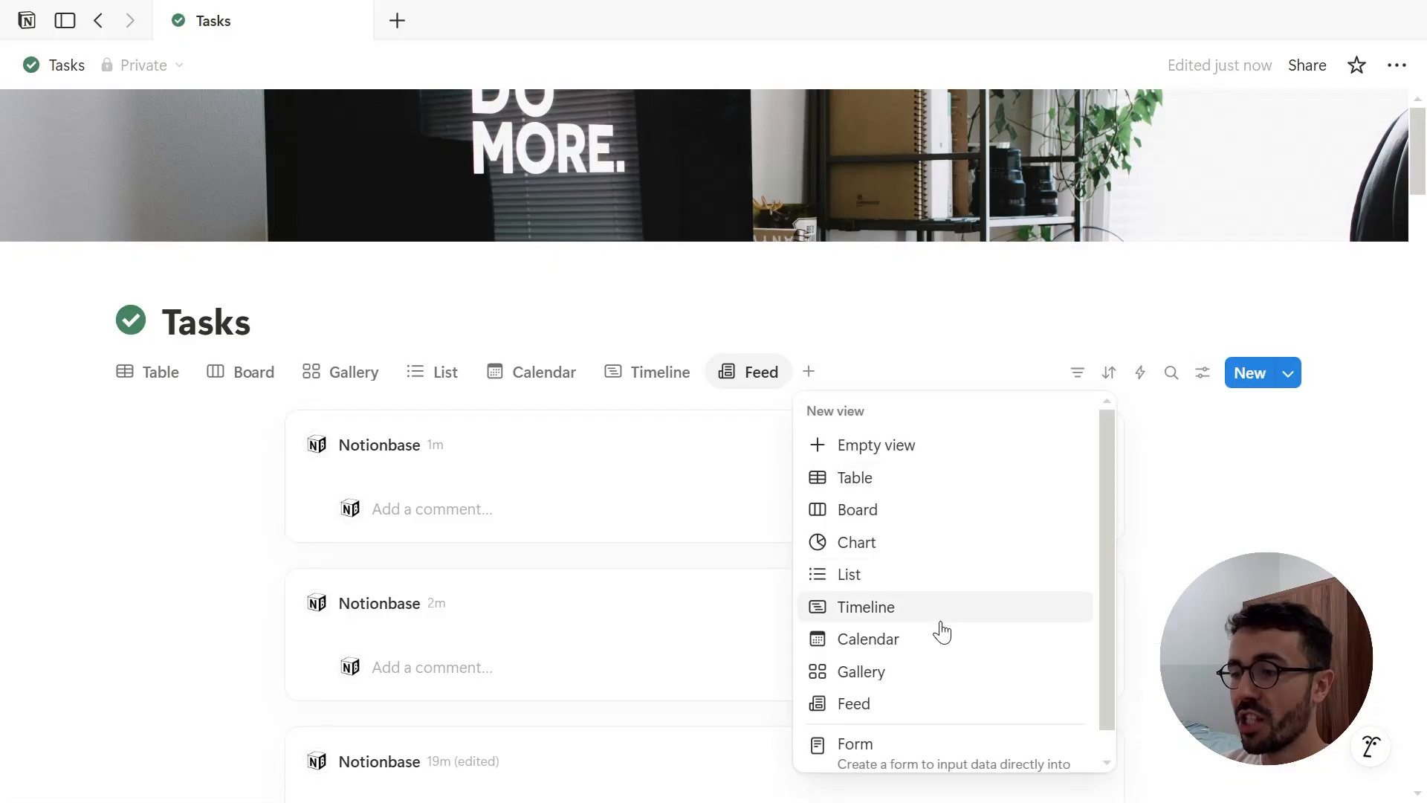
{"action": "left_click", "coordinate": [915, 540]}
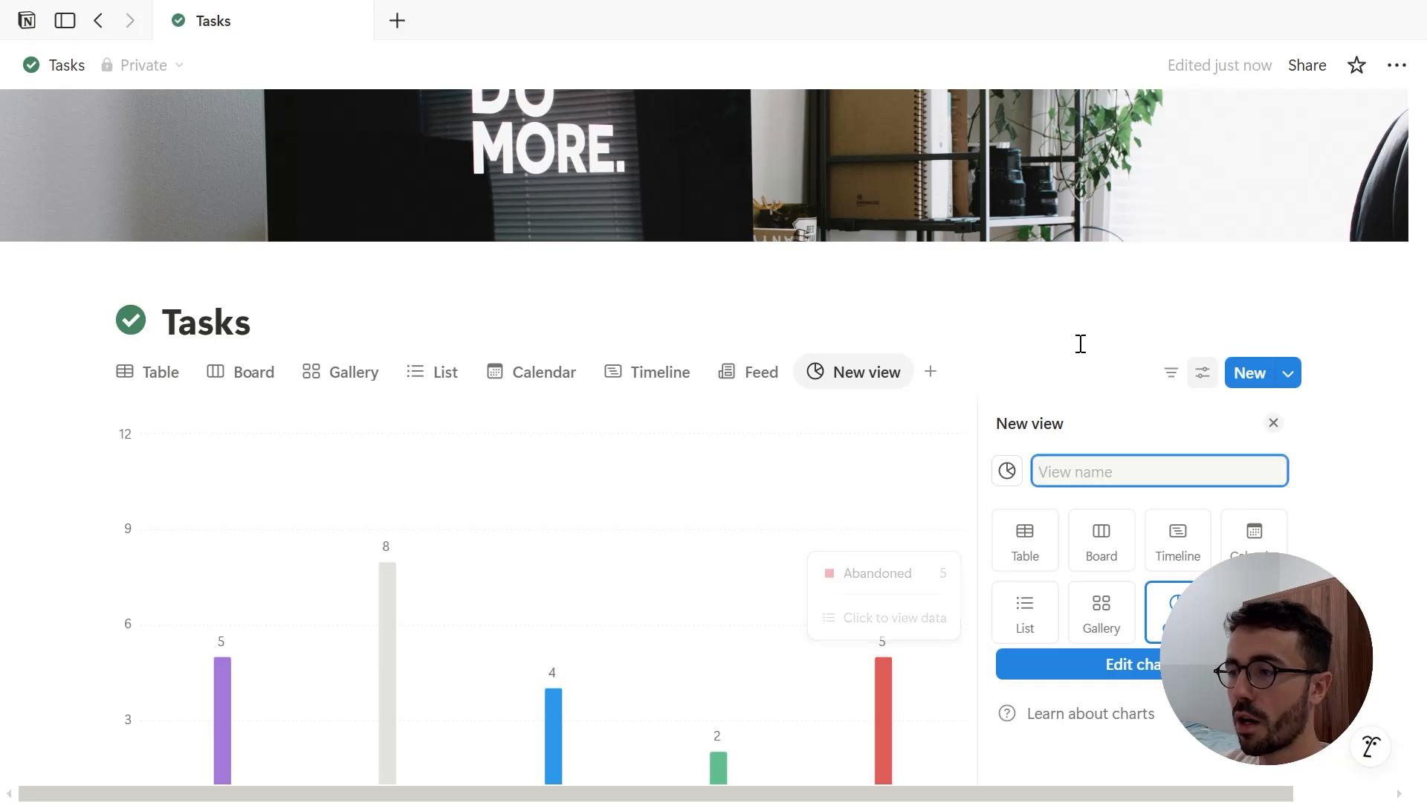
{"action": "key", "text": "Escape"}
Open the Chart view's settings, look through the chart type and axis options, and choose Count for the Y axis
{"action": "left_click", "coordinate": [1203, 373]}
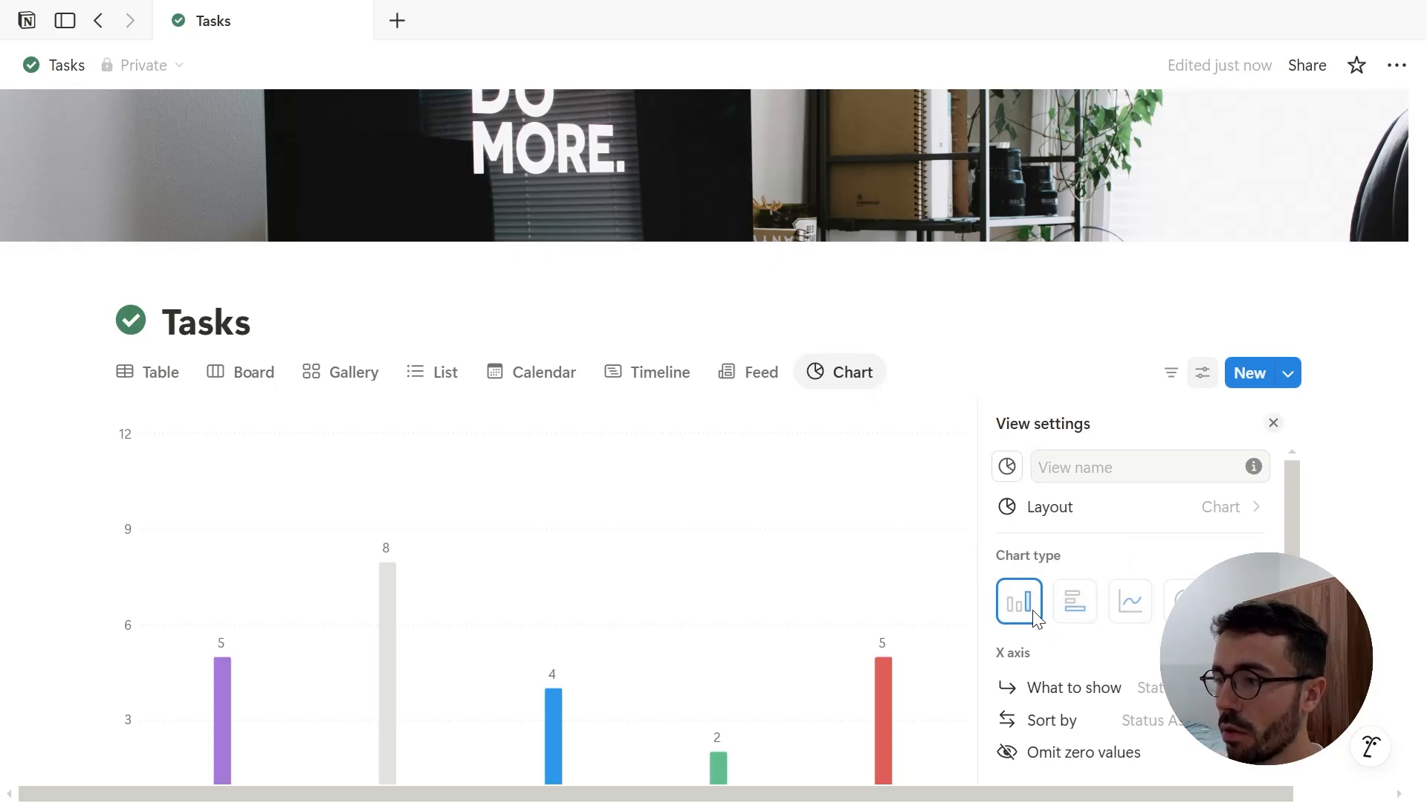
{"action": "scroll", "coordinate": [1260, 554], "scroll_direction": "down", "scroll_amount": 2}
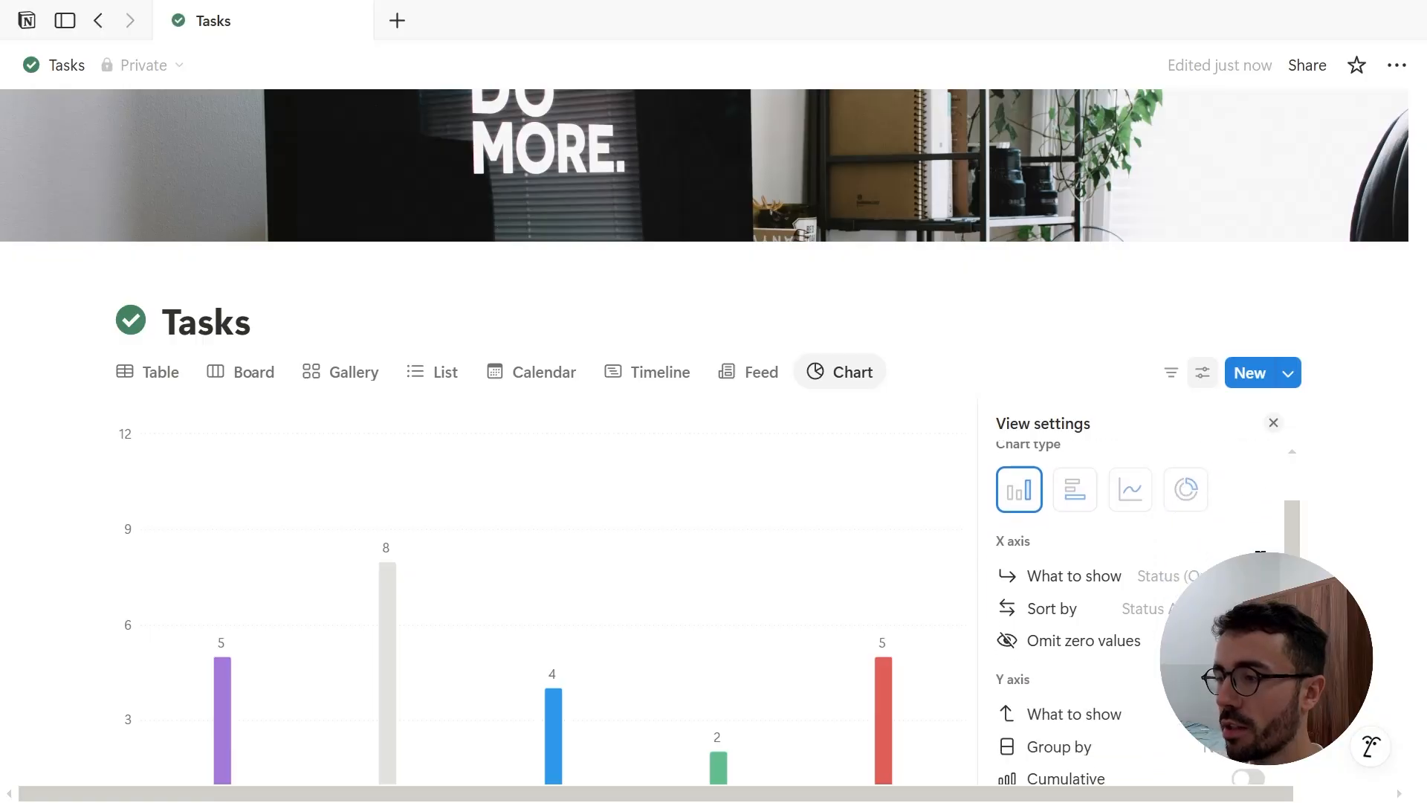
{"action": "scroll", "coordinate": [1261, 553], "scroll_direction": "down", "scroll_amount": 2}
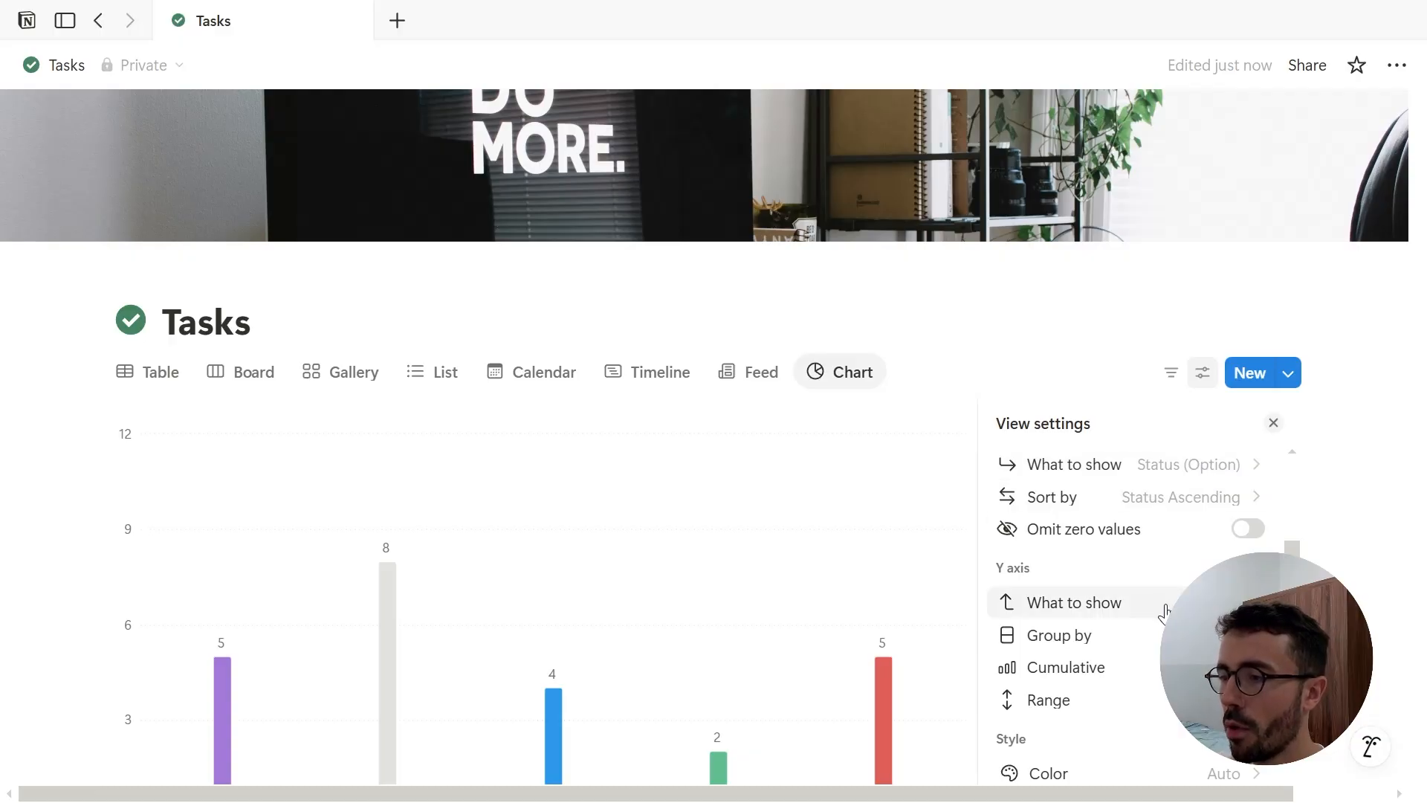
{"action": "left_click", "coordinate": [1074, 602]}
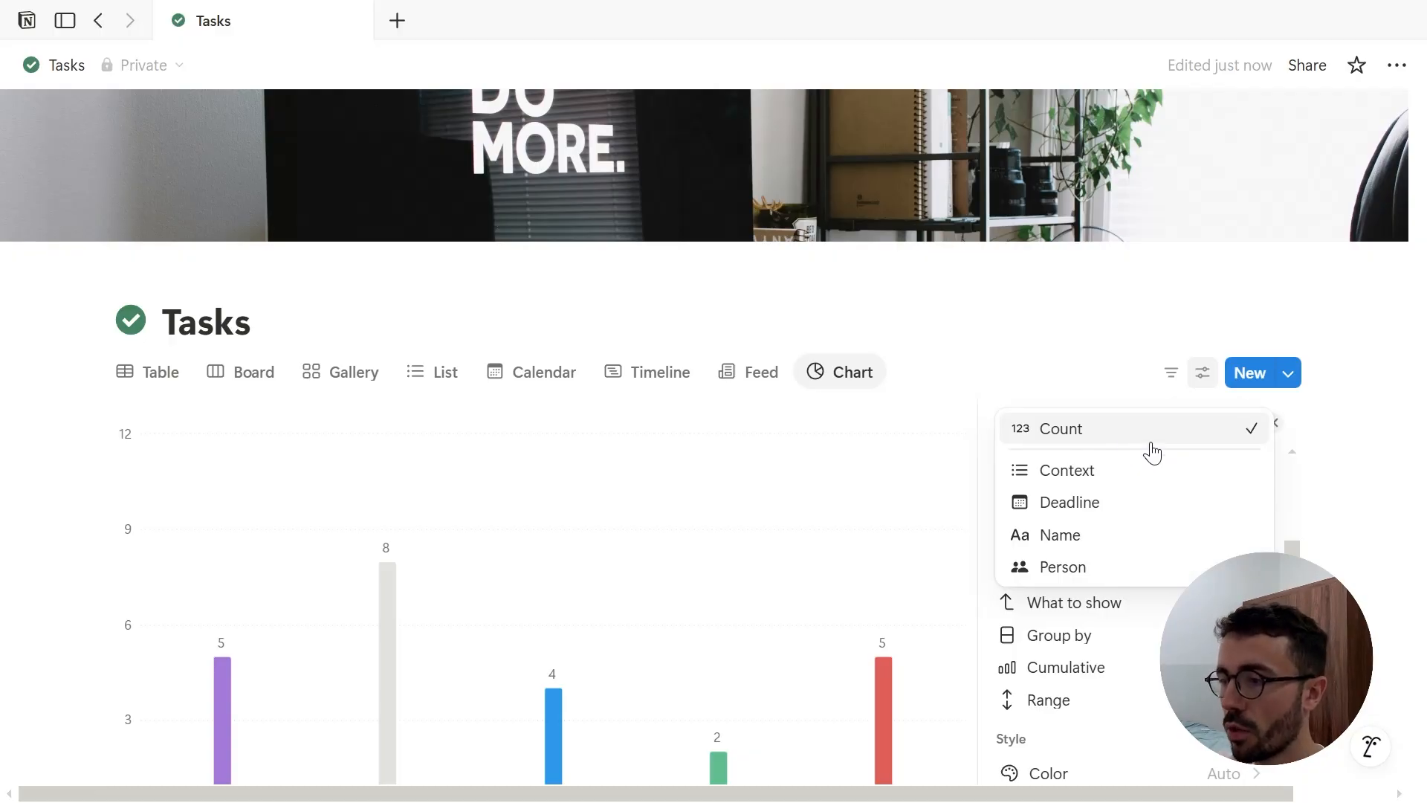
{"action": "left_click", "coordinate": [1149, 440]}
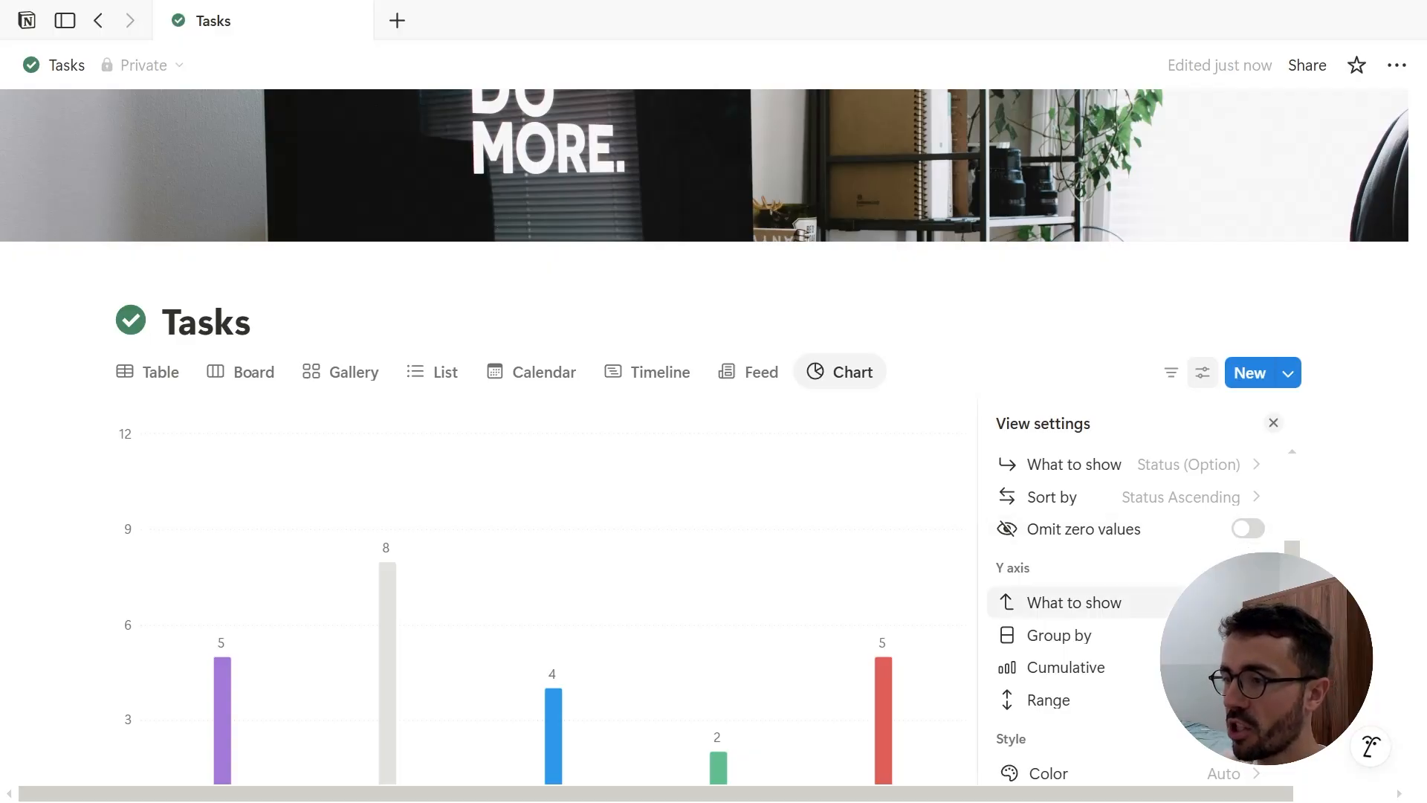
Examine the chart's Y-axis range, color palettes, and style options for height, grid lines and axis names
{"action": "left_click", "coordinate": [1056, 699]}
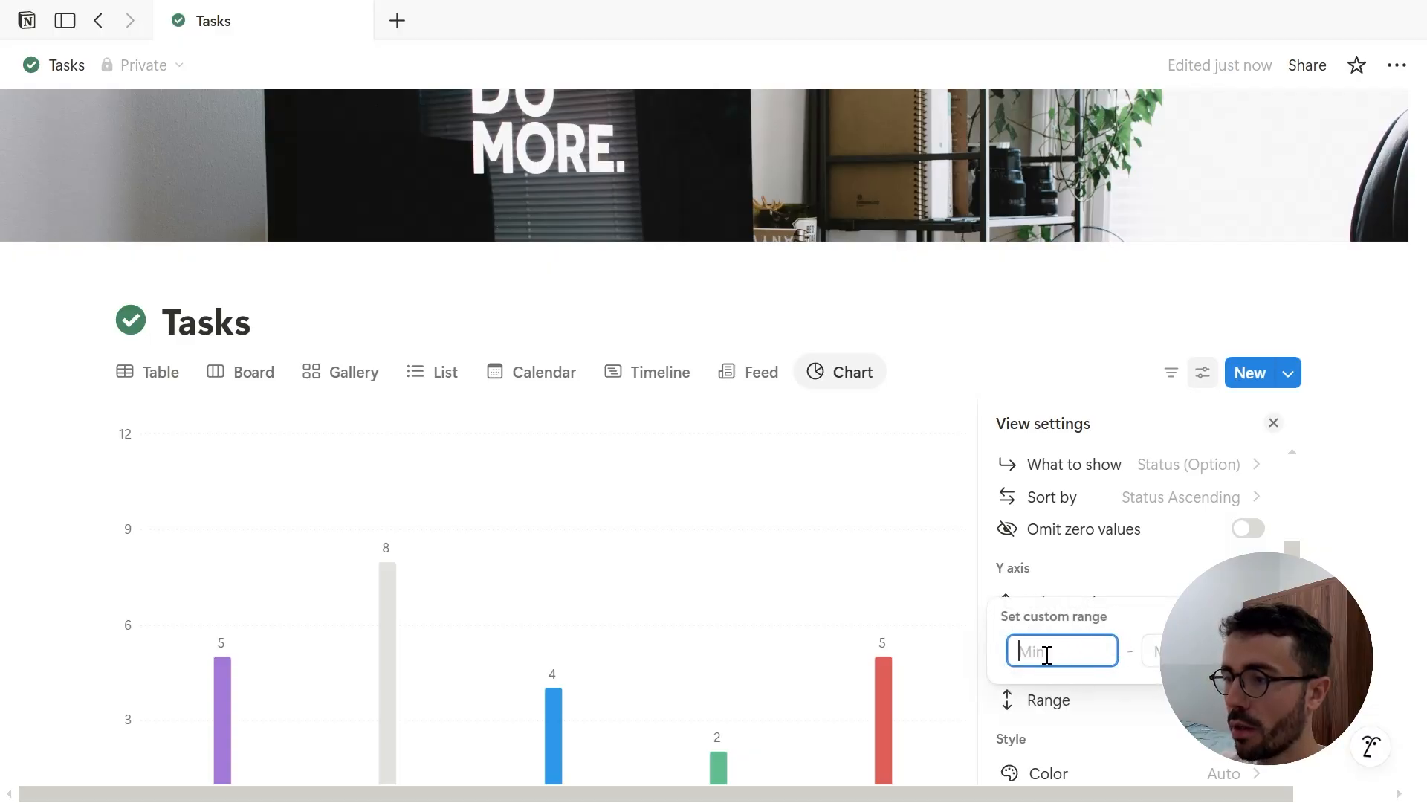
{"action": "left_click", "coordinate": [1154, 583]}
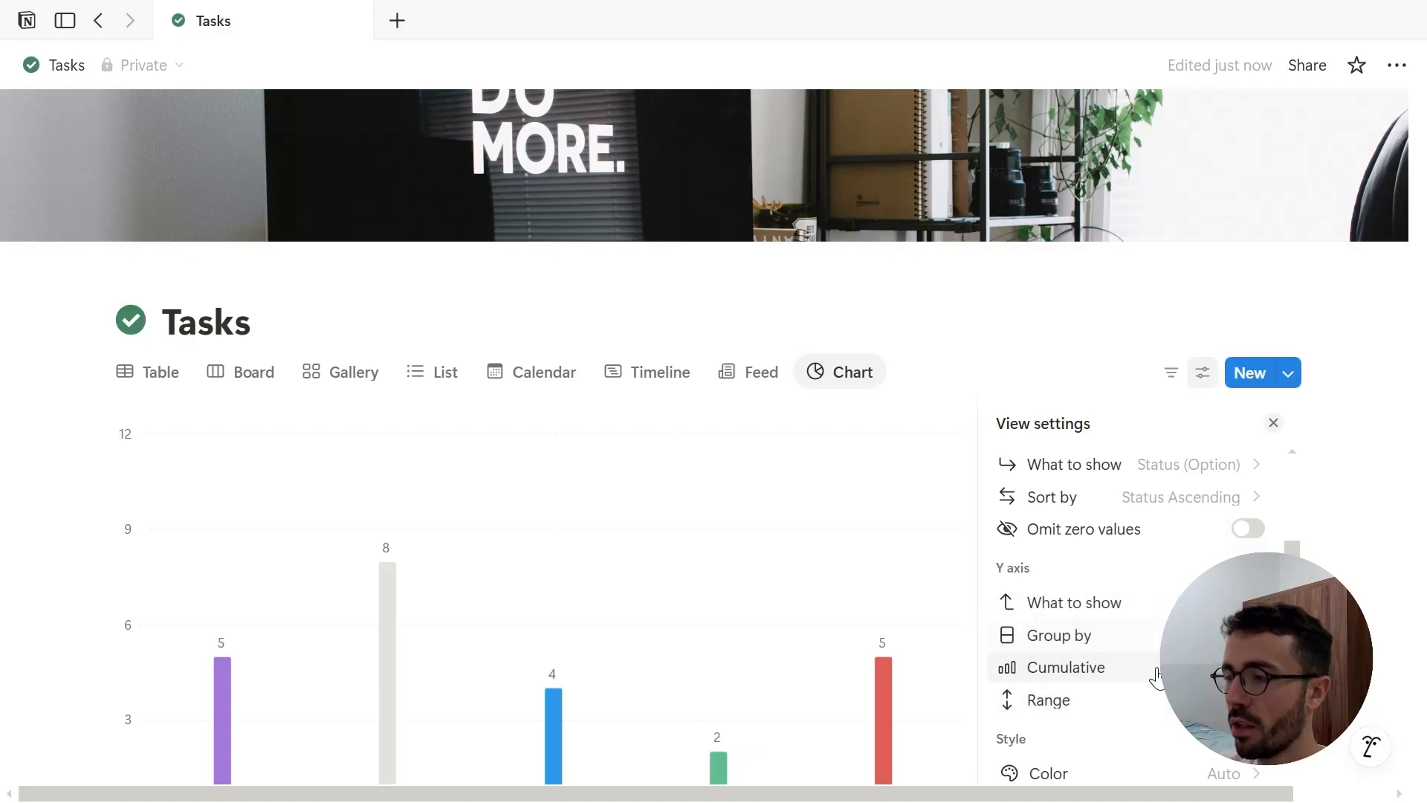
{"action": "scroll", "coordinate": [1157, 677], "scroll_direction": "down", "scroll_amount": 3}
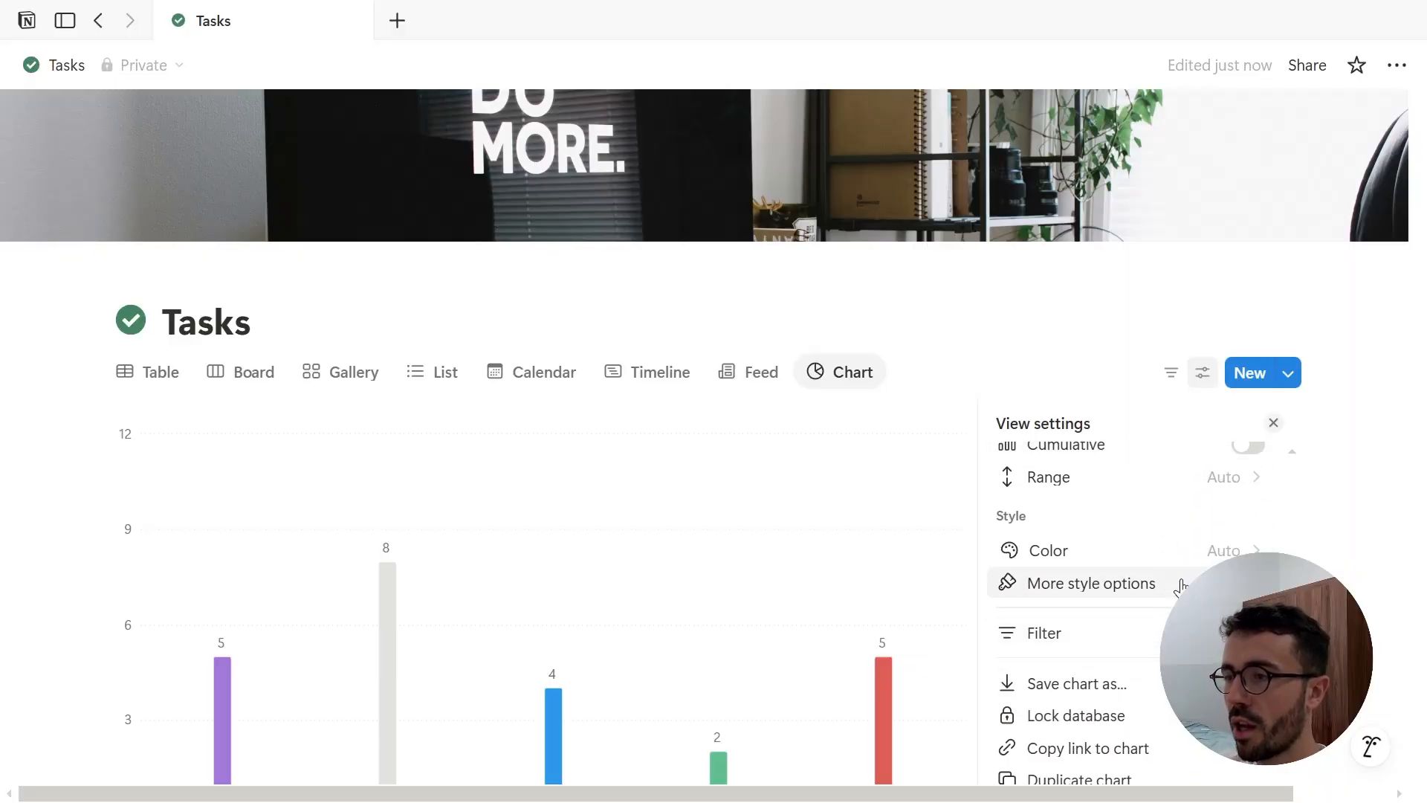
{"action": "left_click", "coordinate": [1157, 553]}
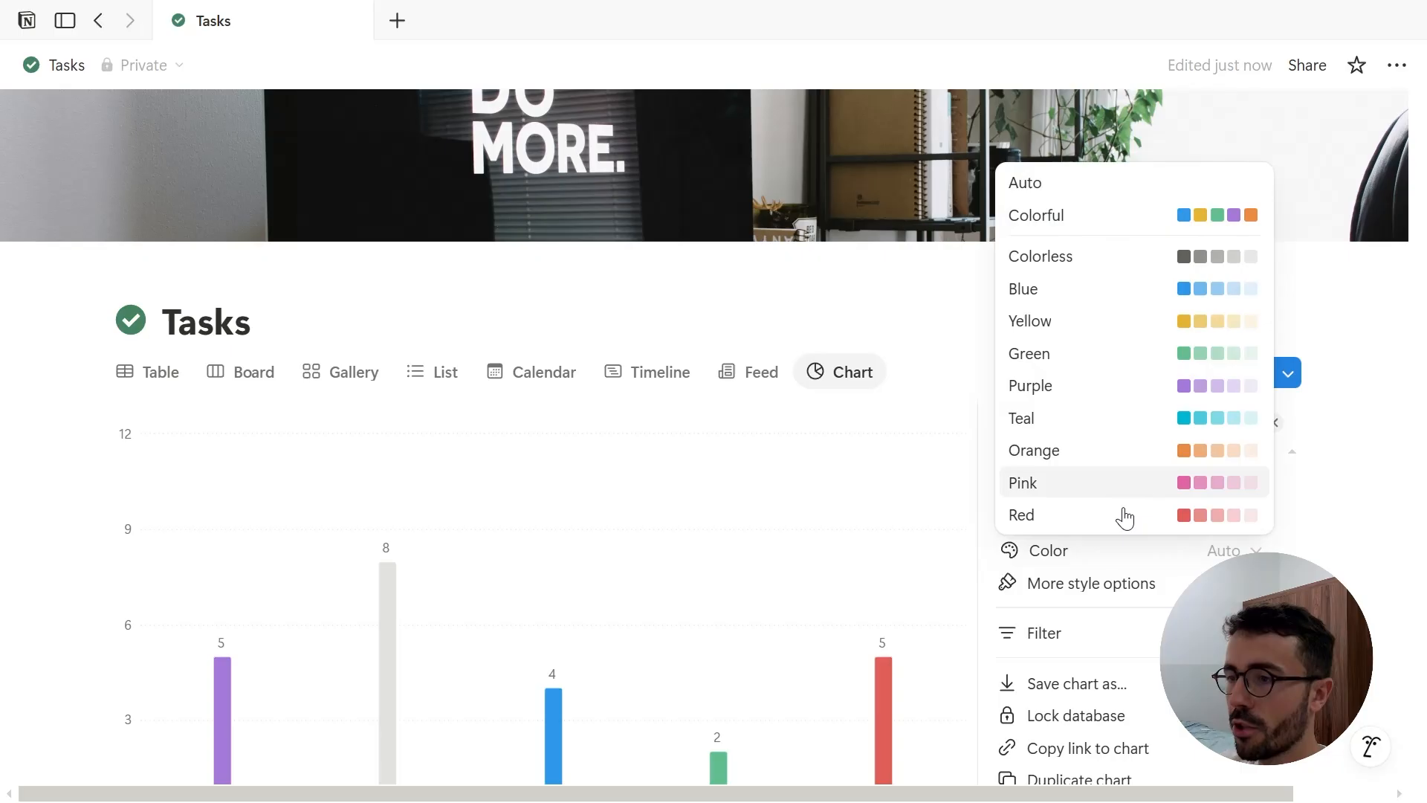
{"action": "left_click", "coordinate": [1150, 586]}
{"action": "left_click", "coordinate": [1138, 588]}
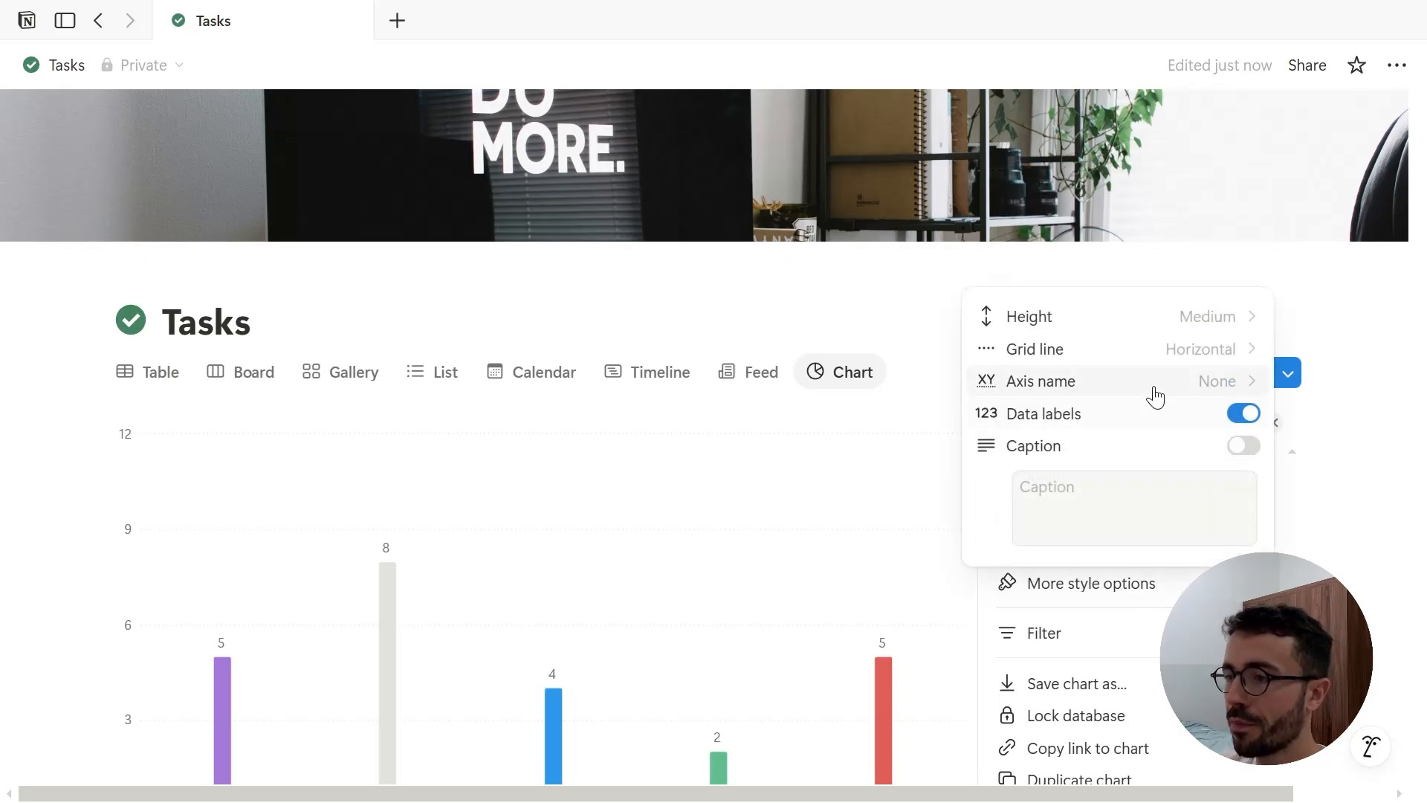
{"action": "mouse_move", "coordinate": [1179, 315]}
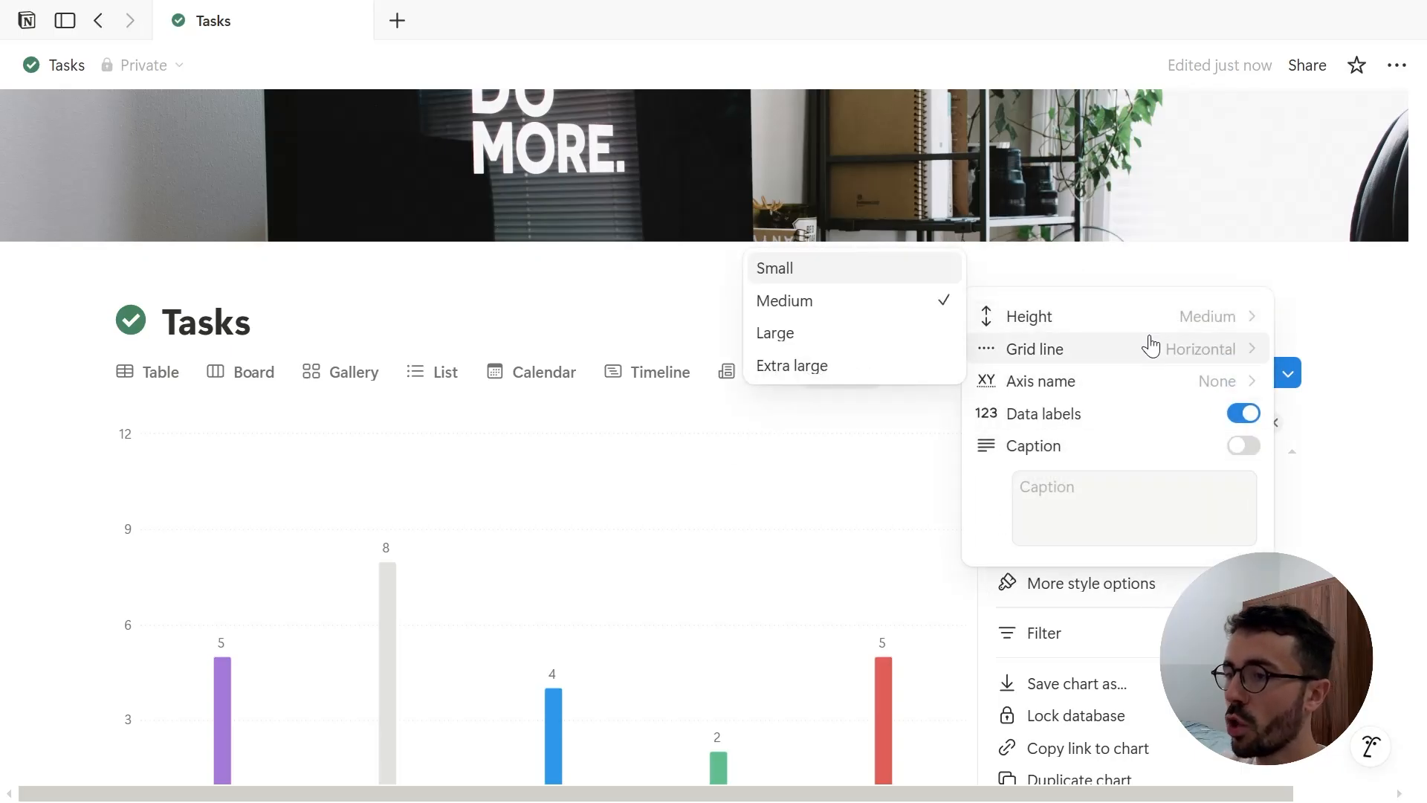
{"action": "mouse_move", "coordinate": [1151, 348]}
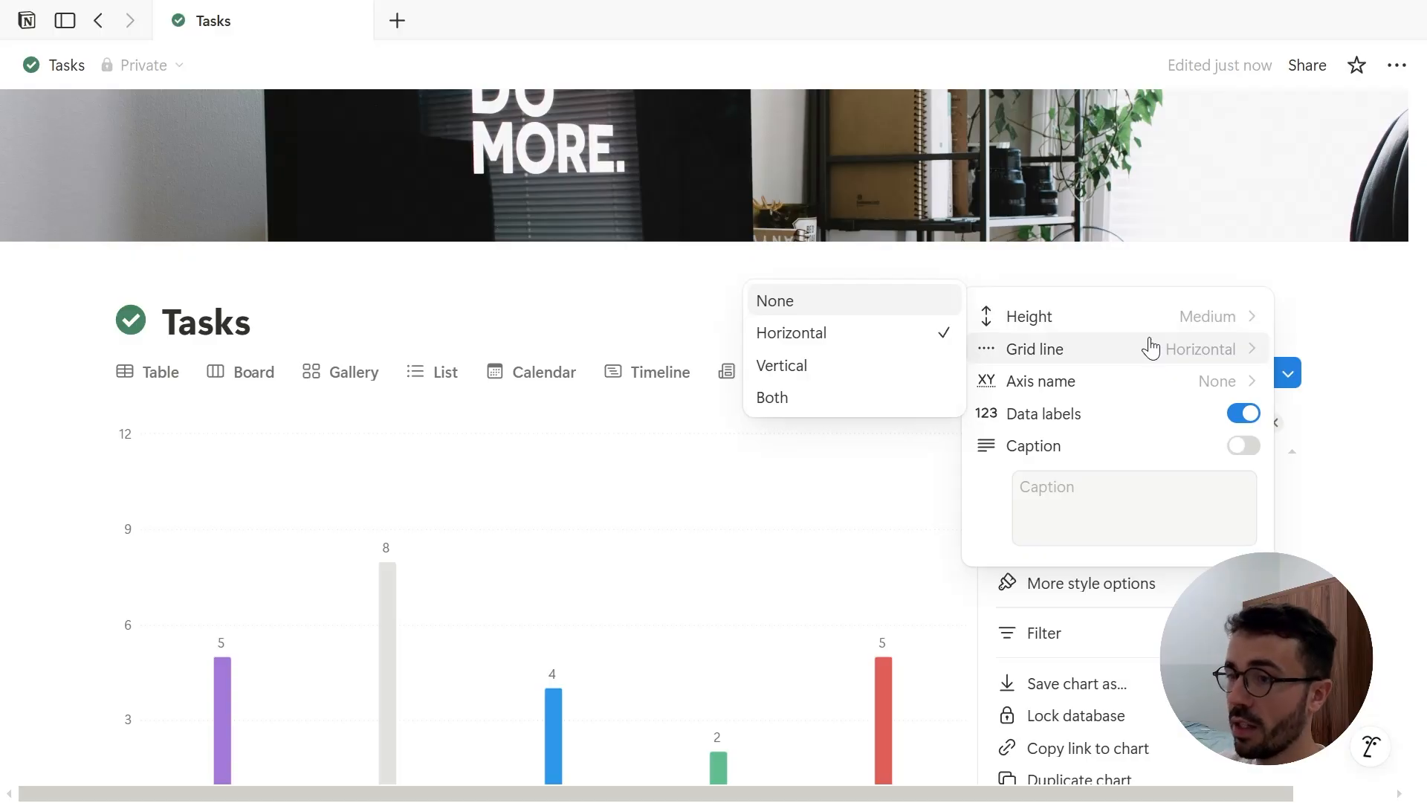
{"action": "mouse_move", "coordinate": [1160, 397]}
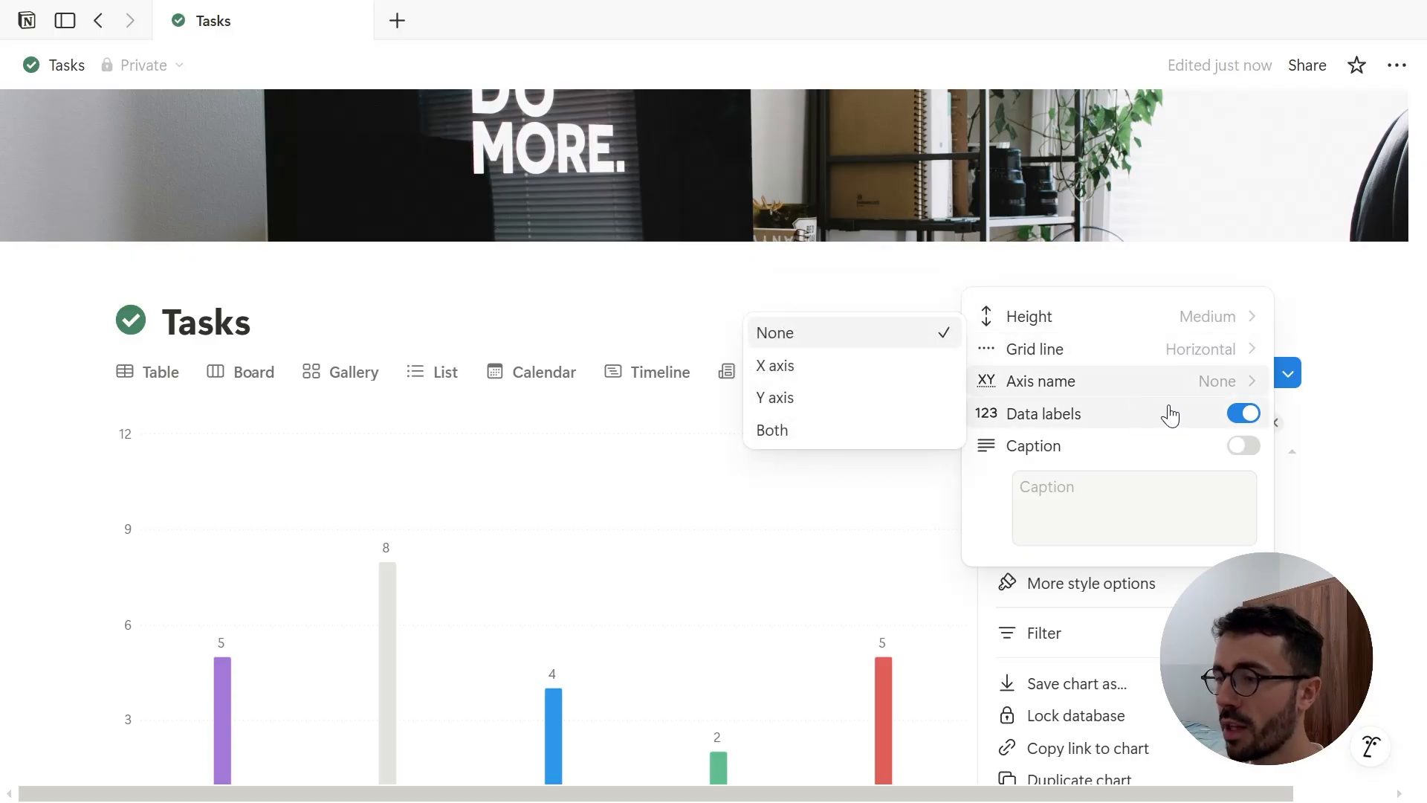
{"action": "left_click", "coordinate": [1150, 602]}
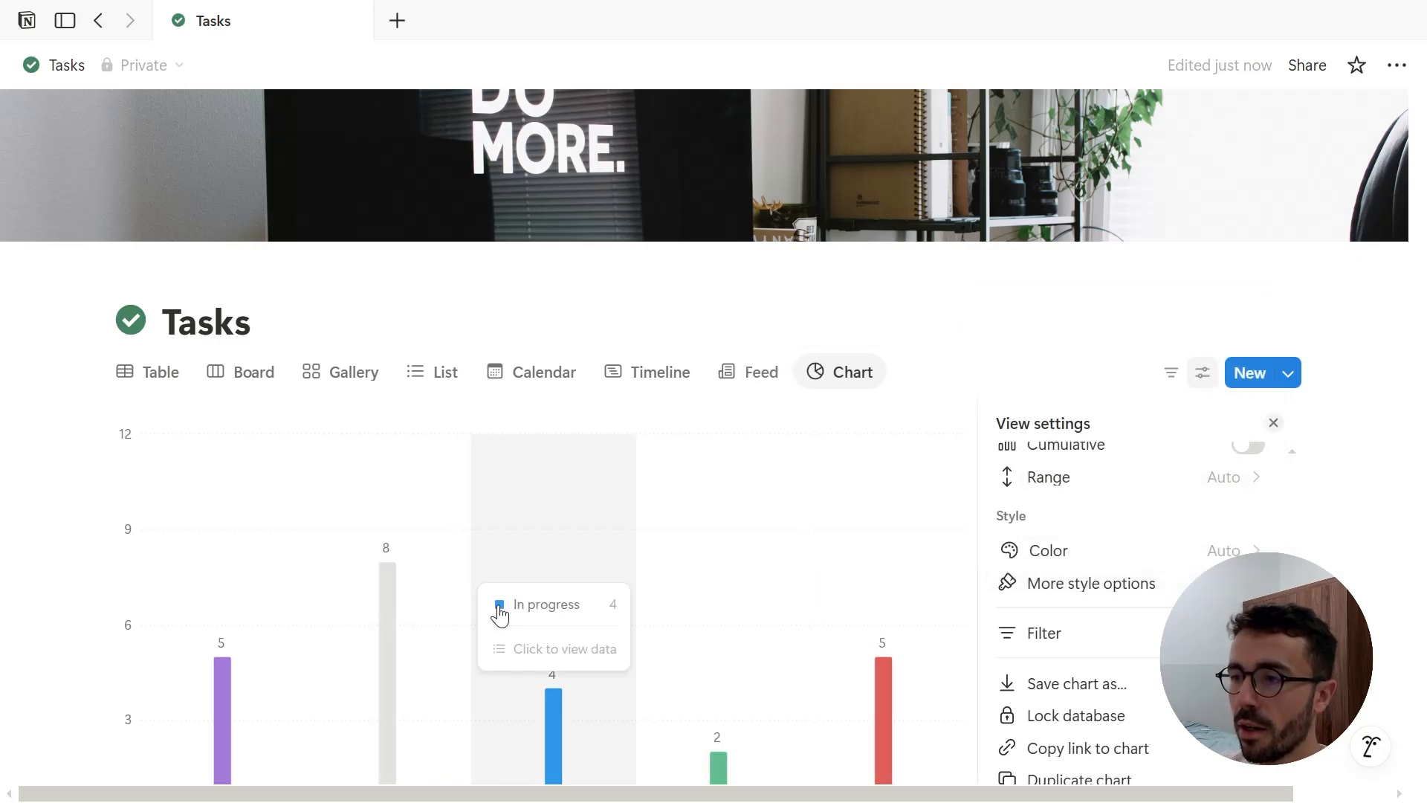
View the tasks behind the chart's In progress bar and close their list
{"action": "left_click", "coordinate": [499, 609]}
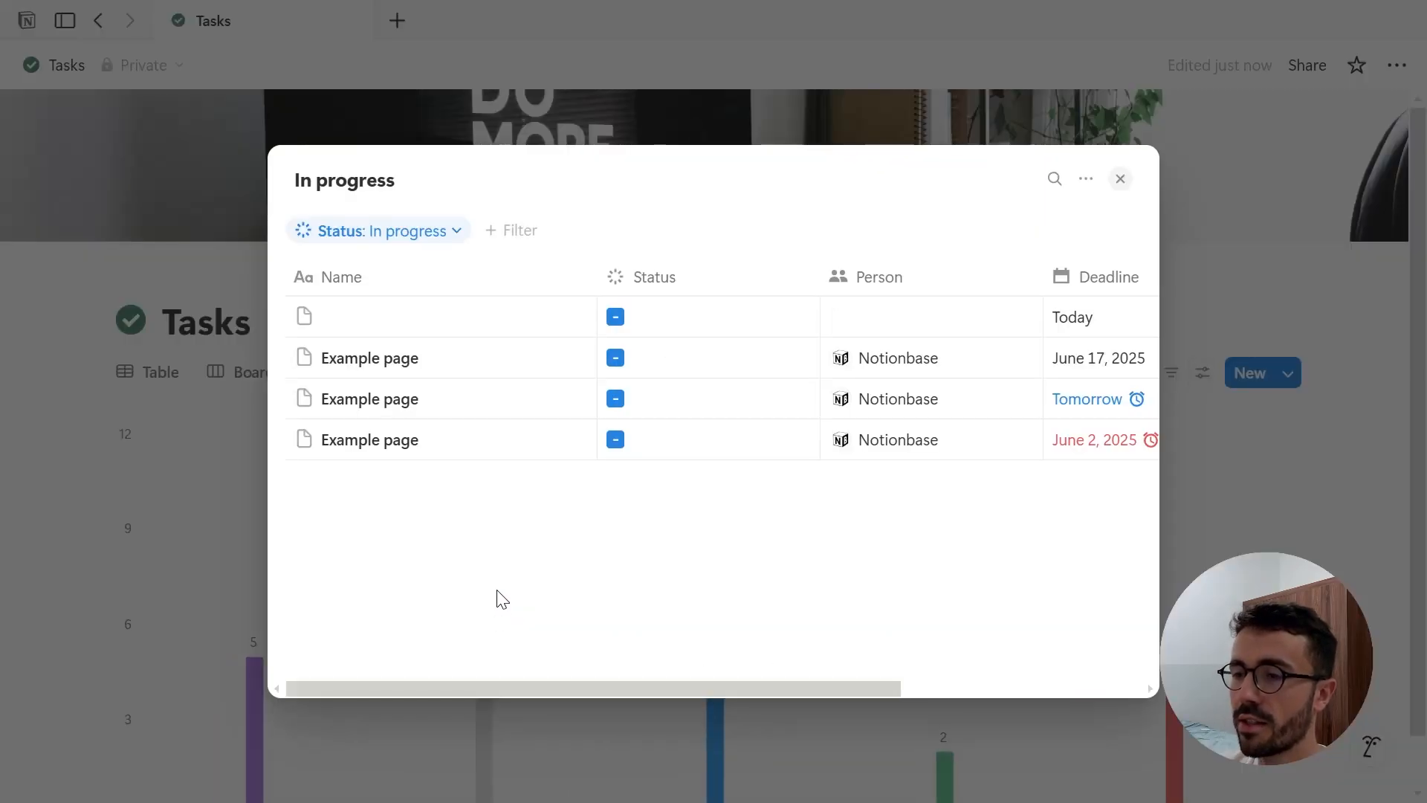
{"action": "left_click", "coordinate": [615, 768]}
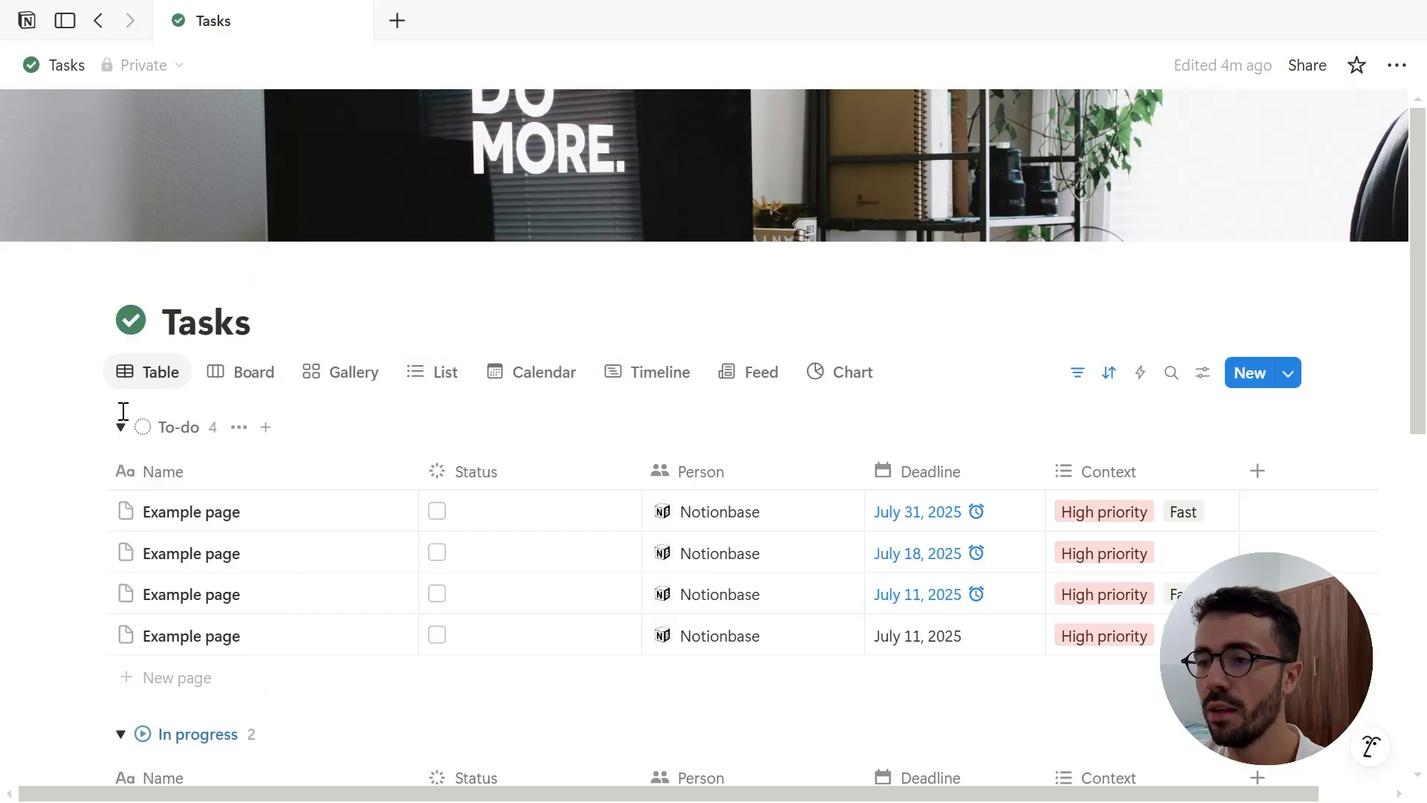
Add a two-way relation property named Projects to the Tasks table, linked to the Projects database with no page limit
{"action": "mouse_move", "coordinate": [3, 395]}
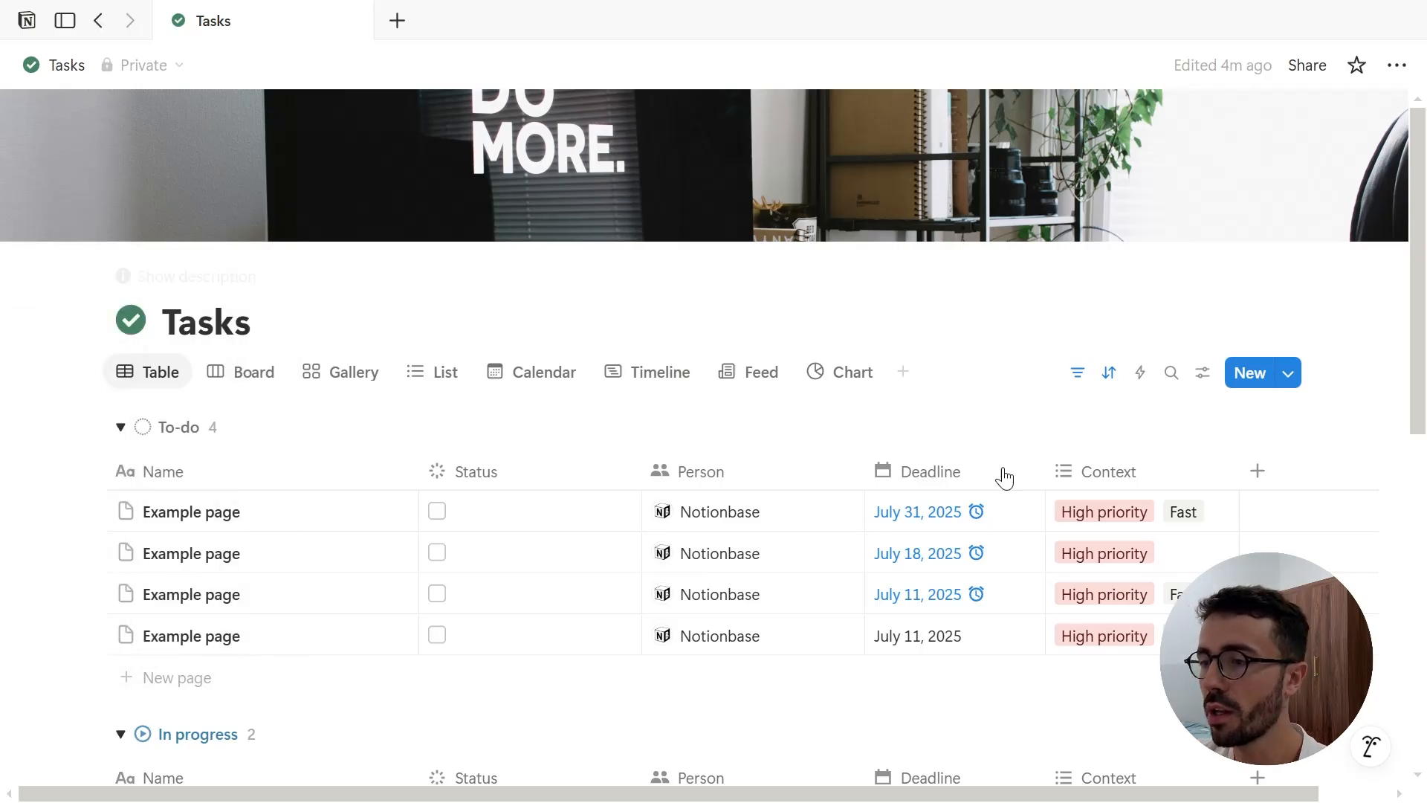
{"action": "scroll", "coordinate": [1018, 498], "scroll_direction": "right", "scroll_amount": 2}
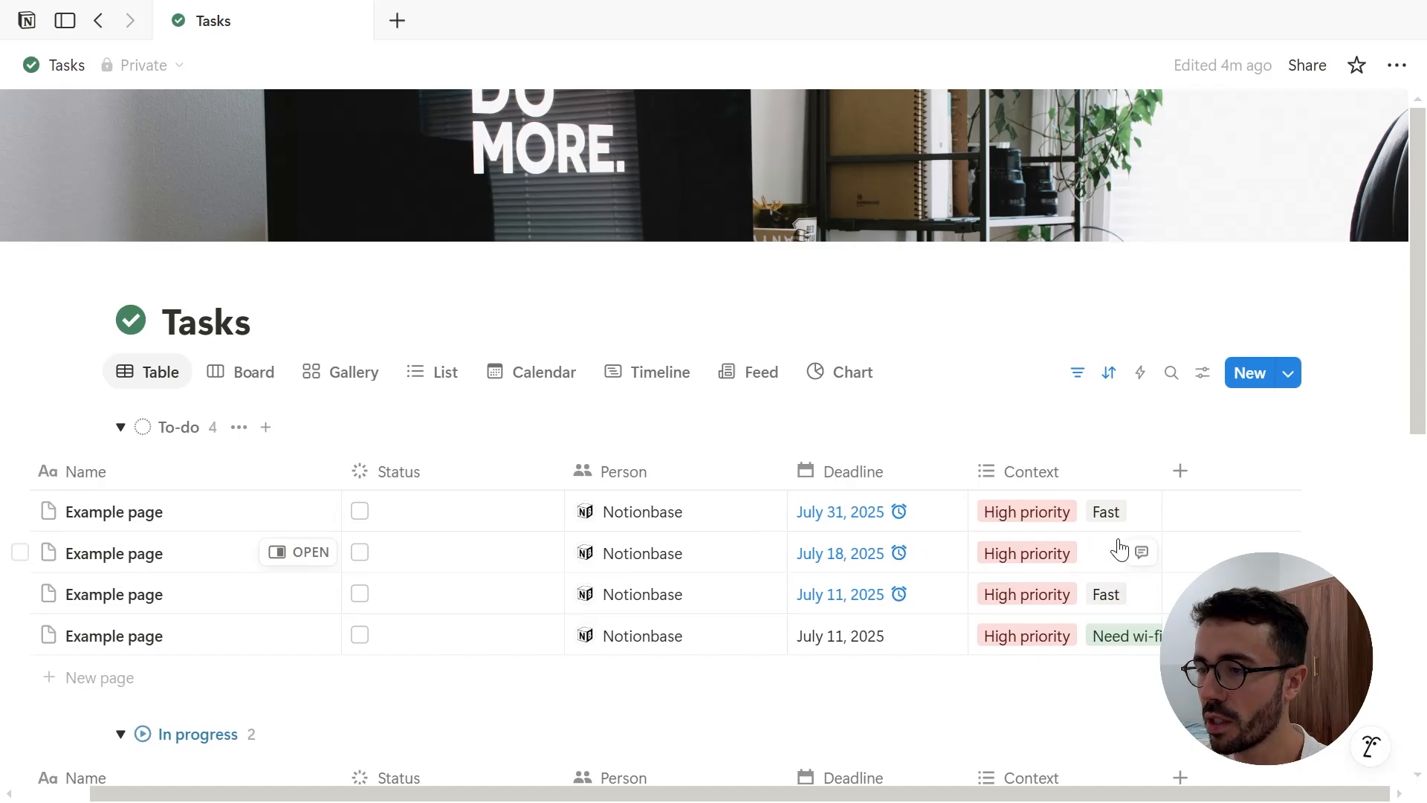
{"action": "left_click", "coordinate": [1190, 473]}
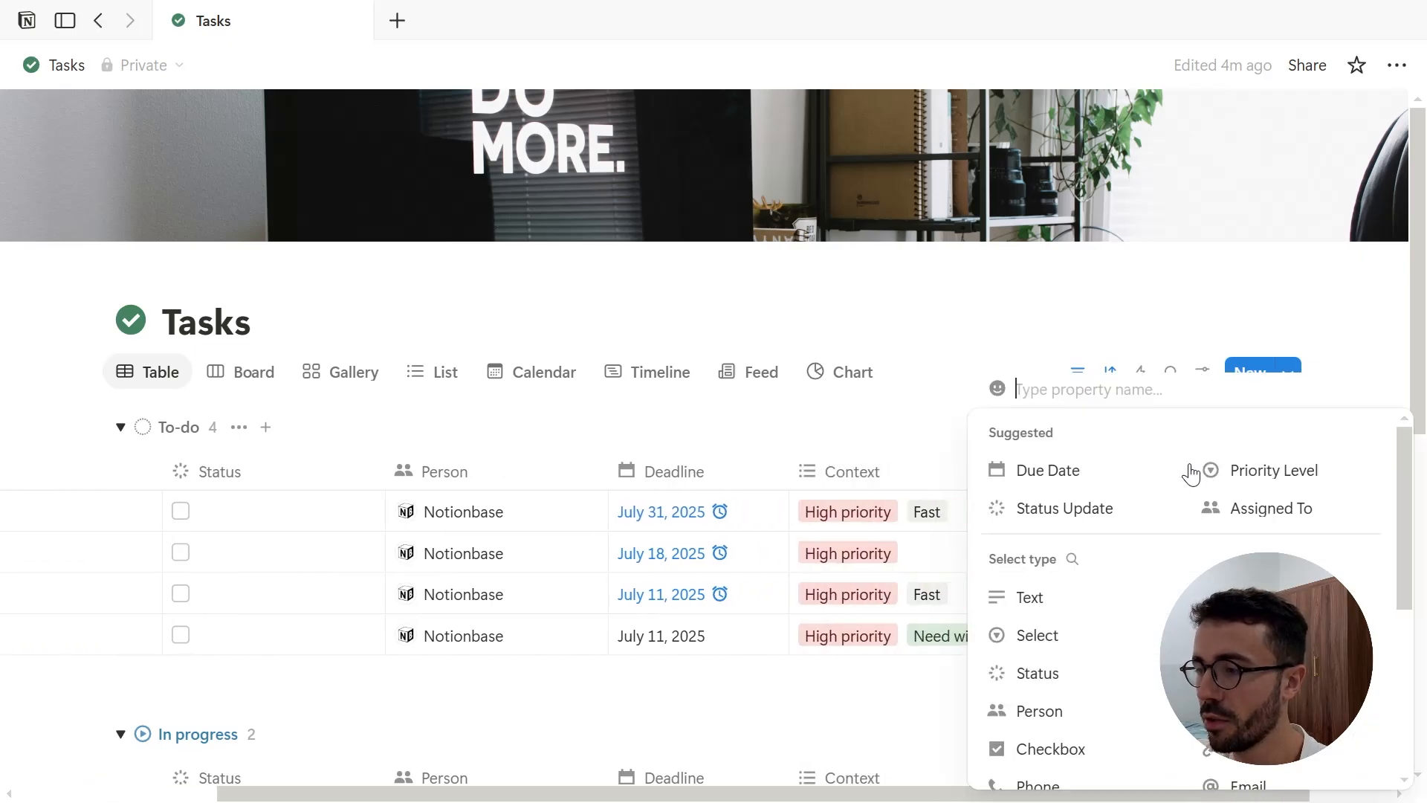
{"action": "scroll", "coordinate": [1189, 490], "scroll_direction": "down", "scroll_amount": 3}
{"action": "left_click", "coordinate": [1099, 617]}
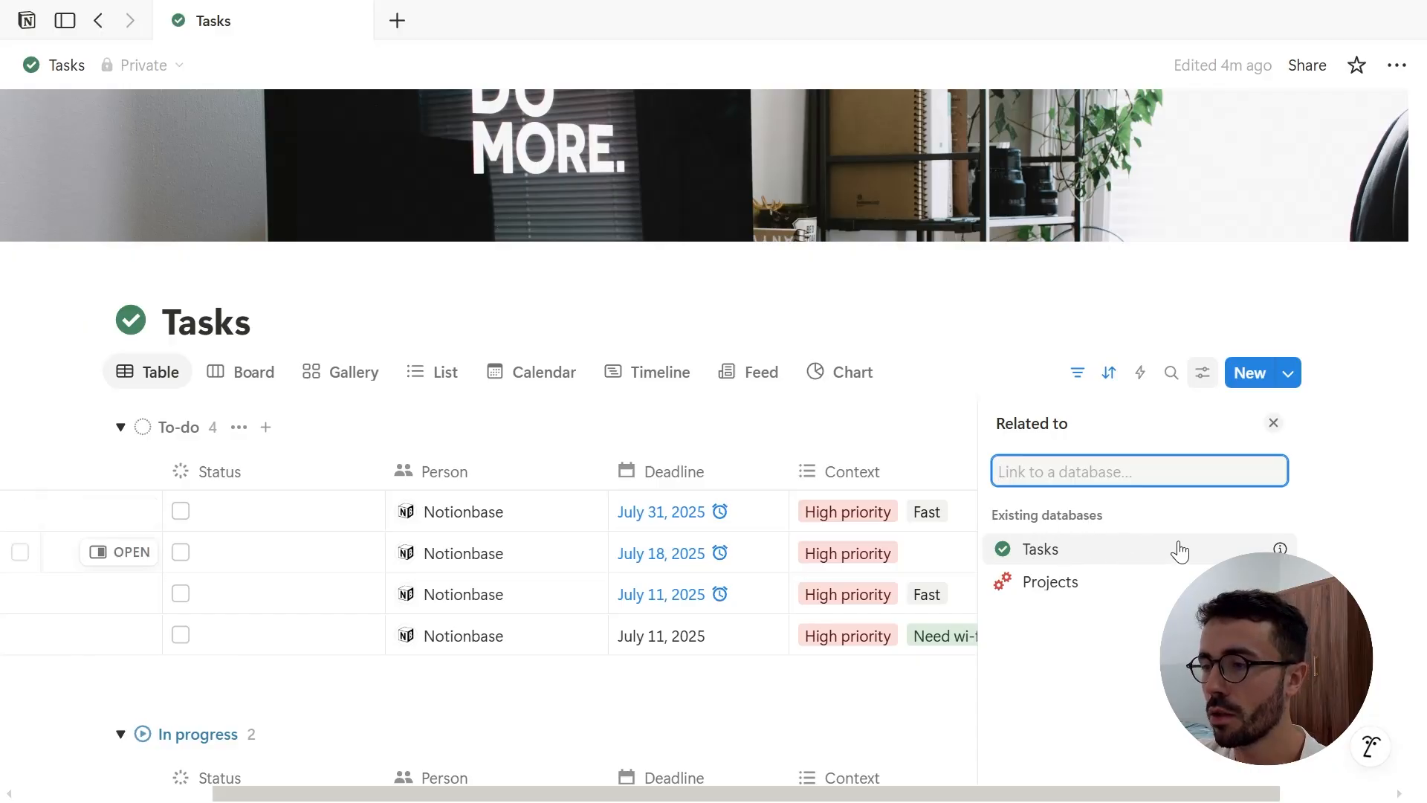
{"action": "left_click", "coordinate": [1121, 585]}
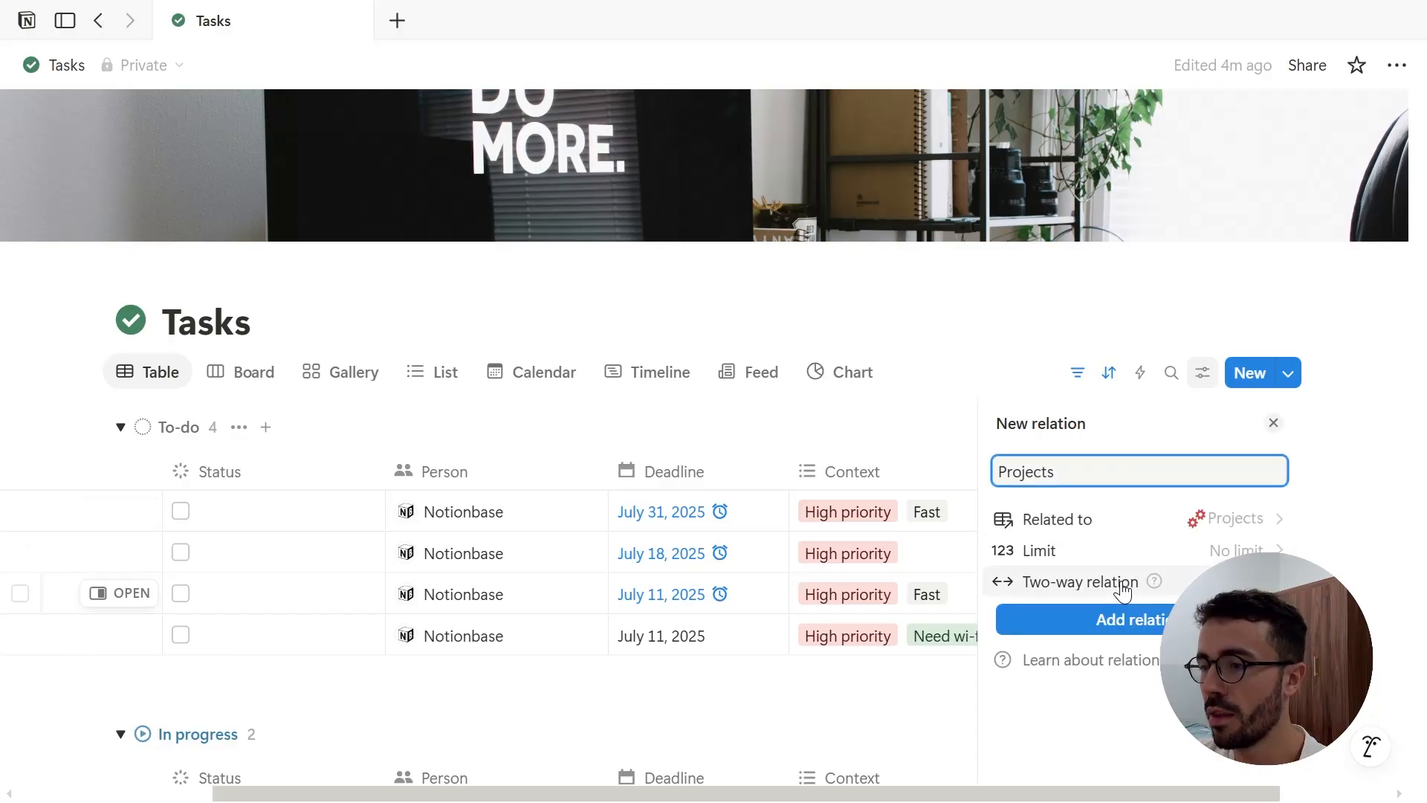
{"action": "left_click", "coordinate": [1161, 558]}
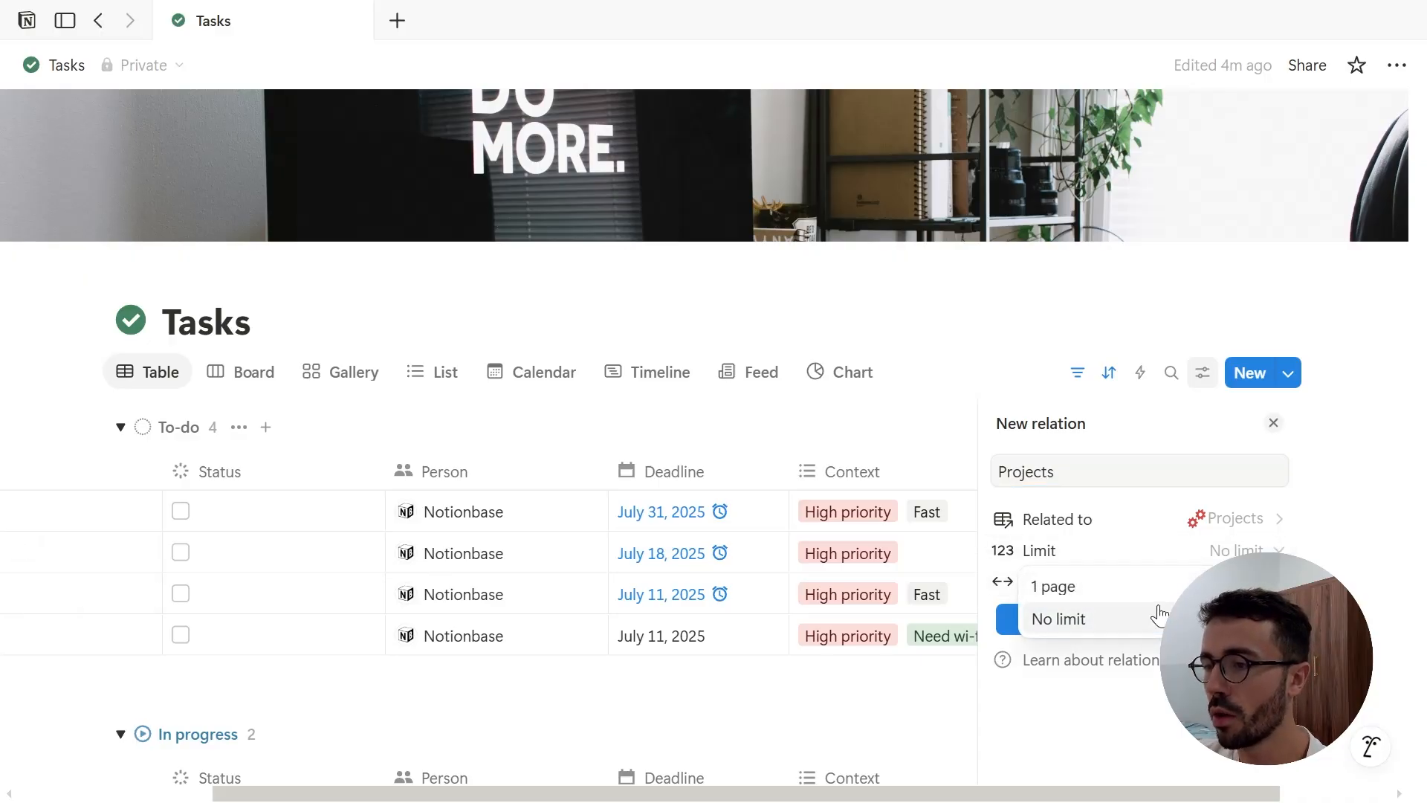
{"action": "left_click", "coordinate": [1214, 556]}
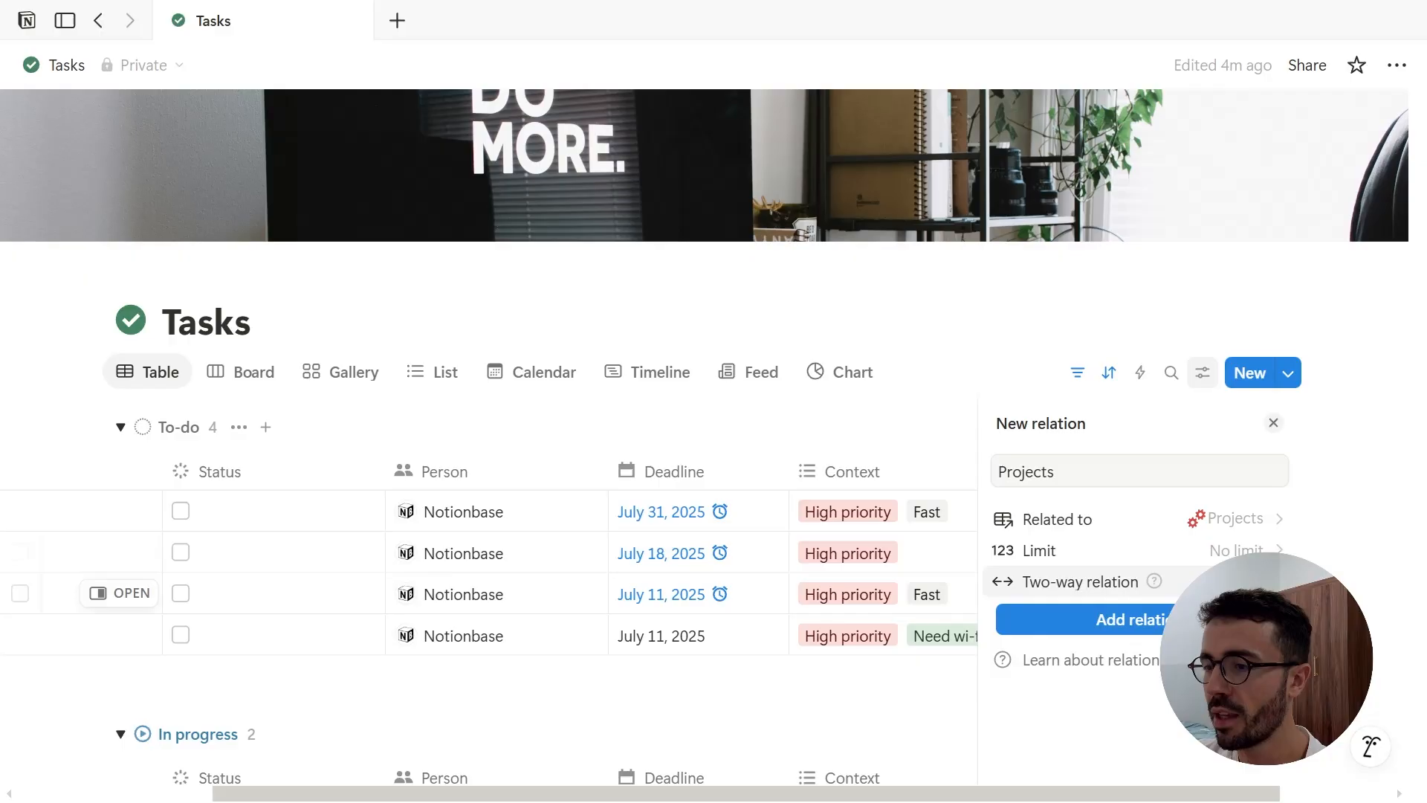
{"action": "left_click", "coordinate": [1270, 583]}
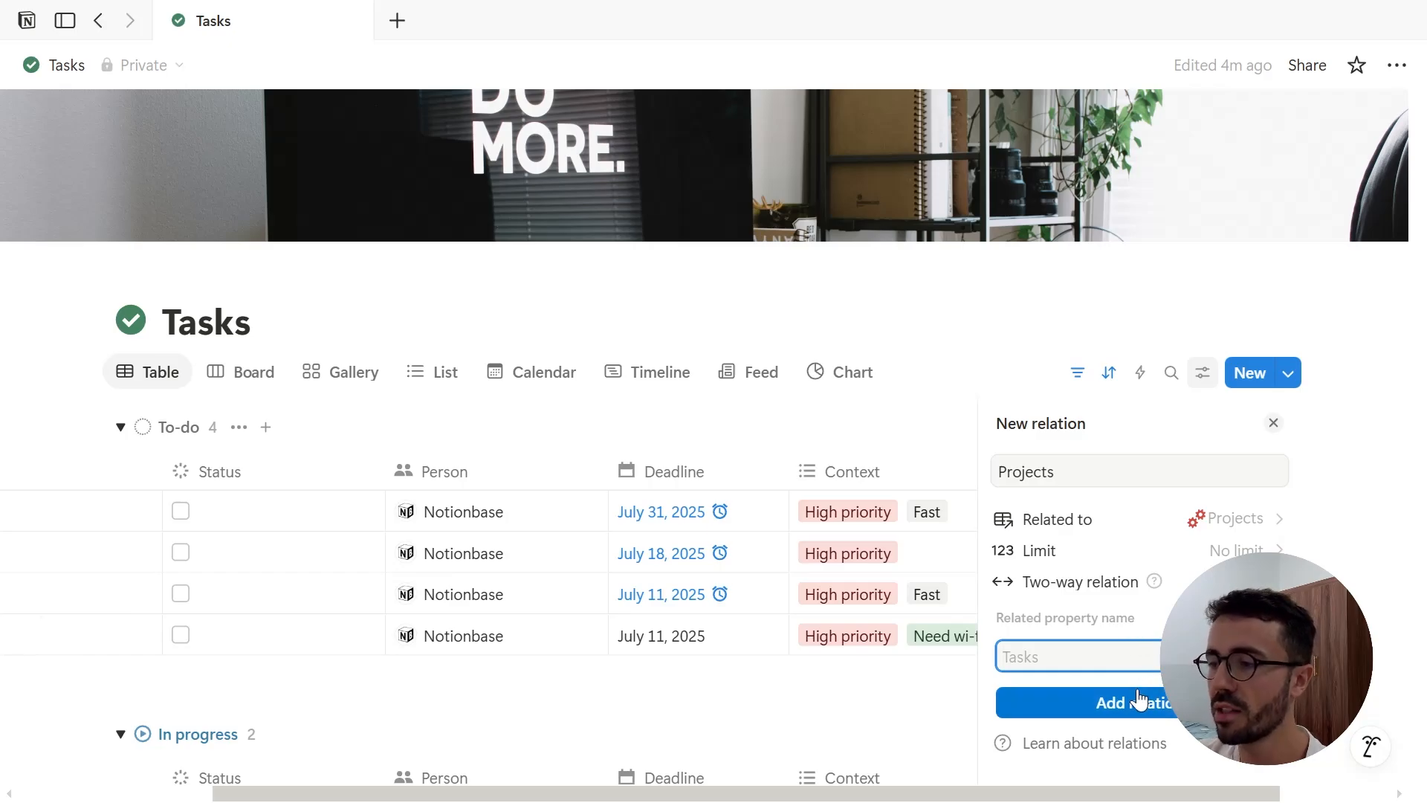
{"action": "left_click", "coordinate": [1138, 699]}
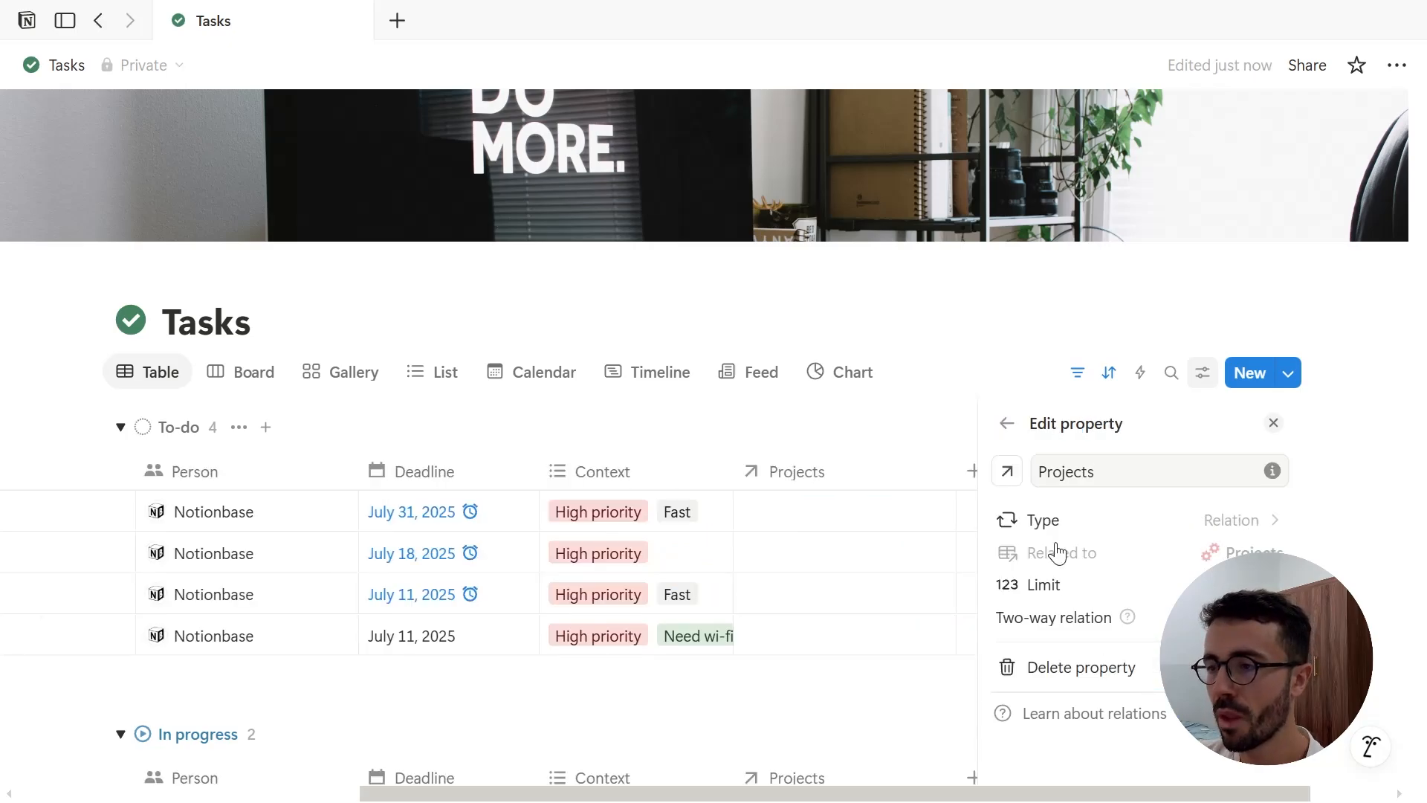
{"action": "left_click", "coordinate": [977, 362]}
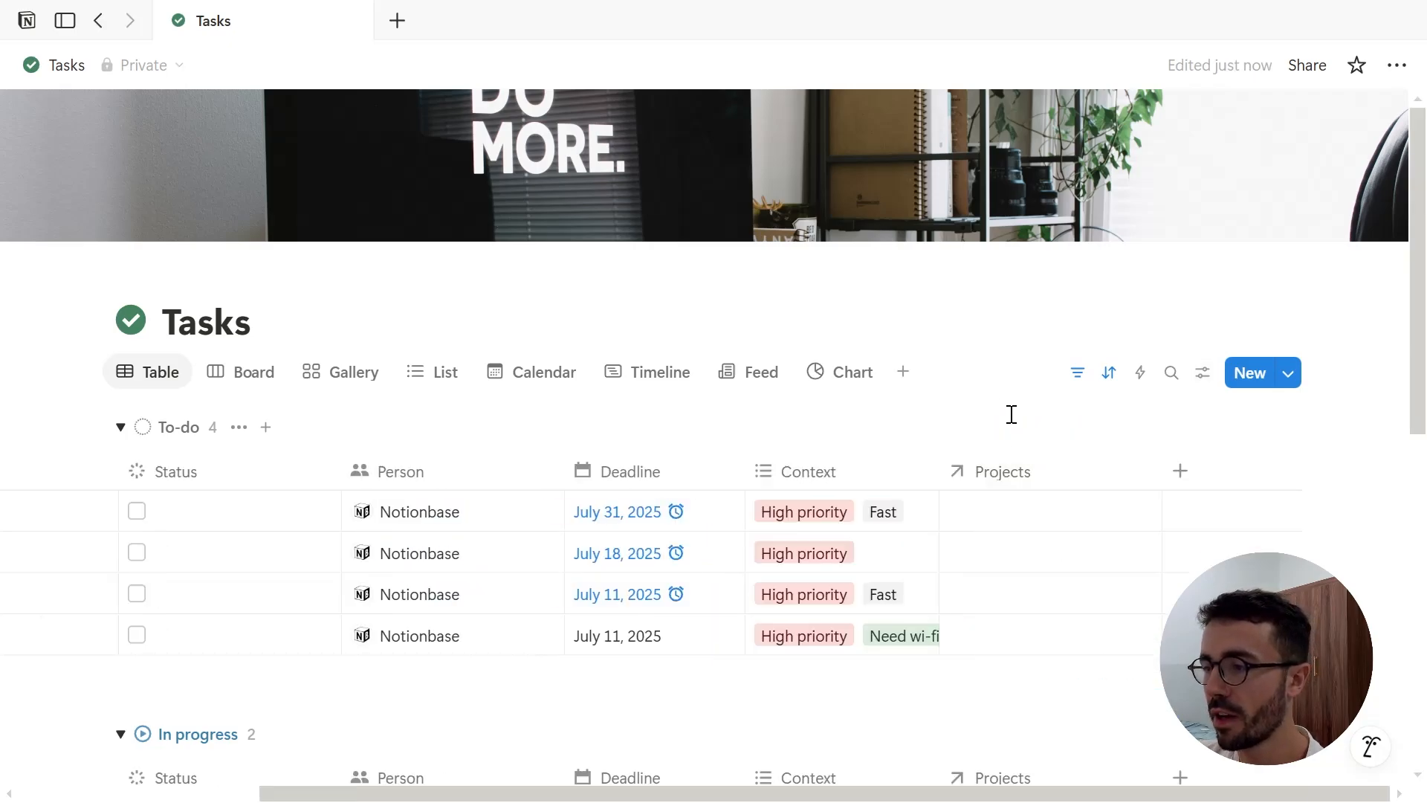
Create a new page "Project 1" in the Projects relation of the first To-do task
{"action": "left_click", "coordinate": [1038, 515]}
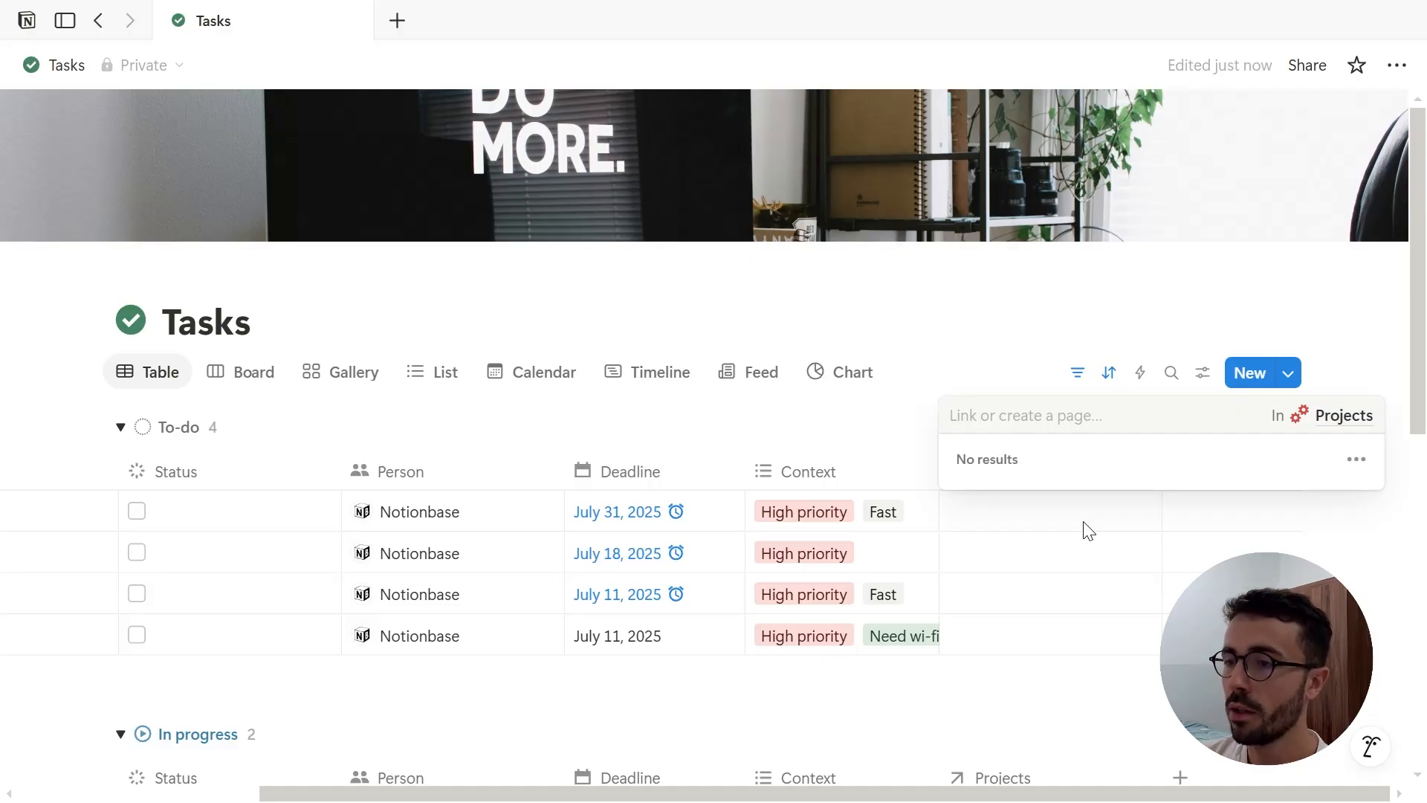
{"action": "type", "text": "Project 1"}
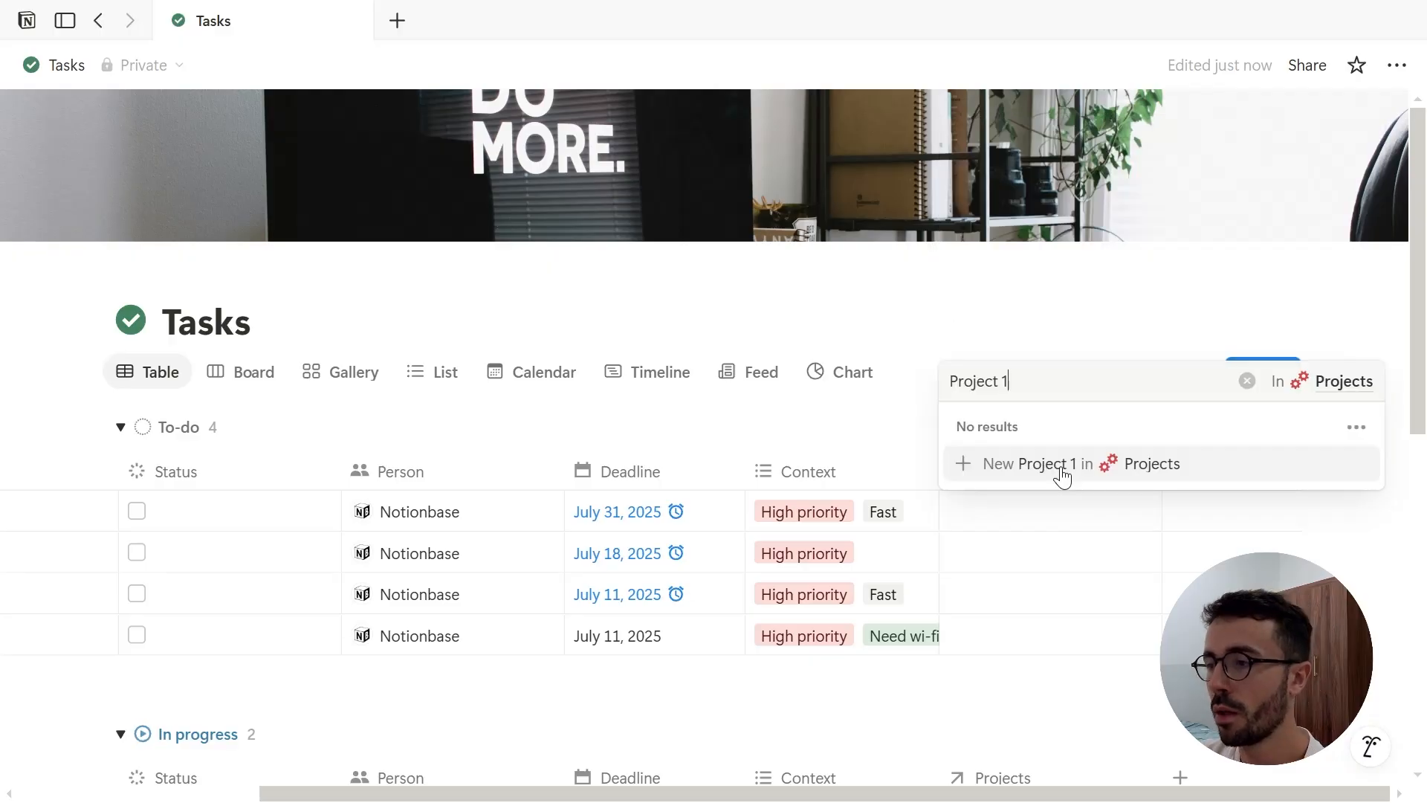
{"action": "left_click", "coordinate": [1062, 465]}
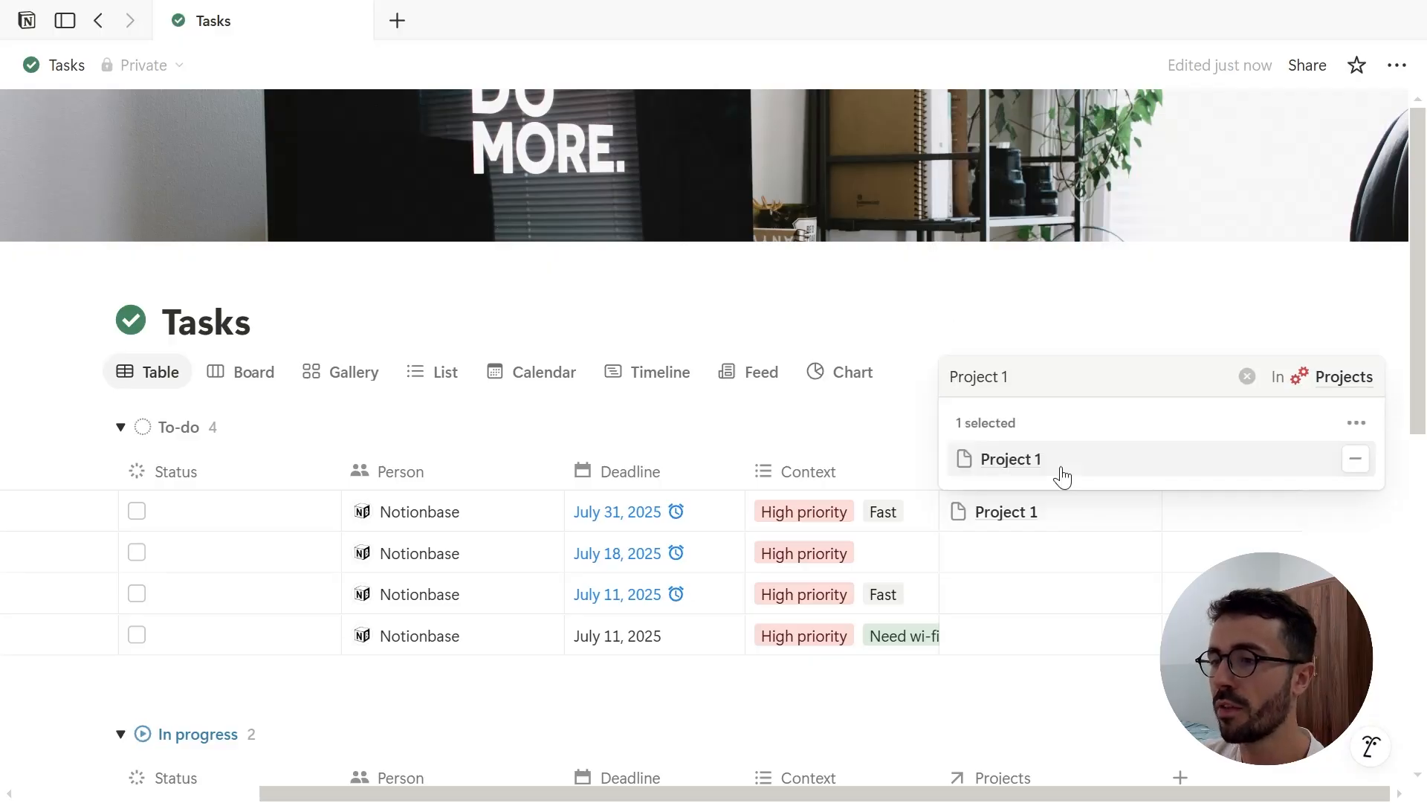
Open the Project 1 page and inspect the task linked in its Tasks relation
{"action": "left_click", "coordinate": [1061, 473]}
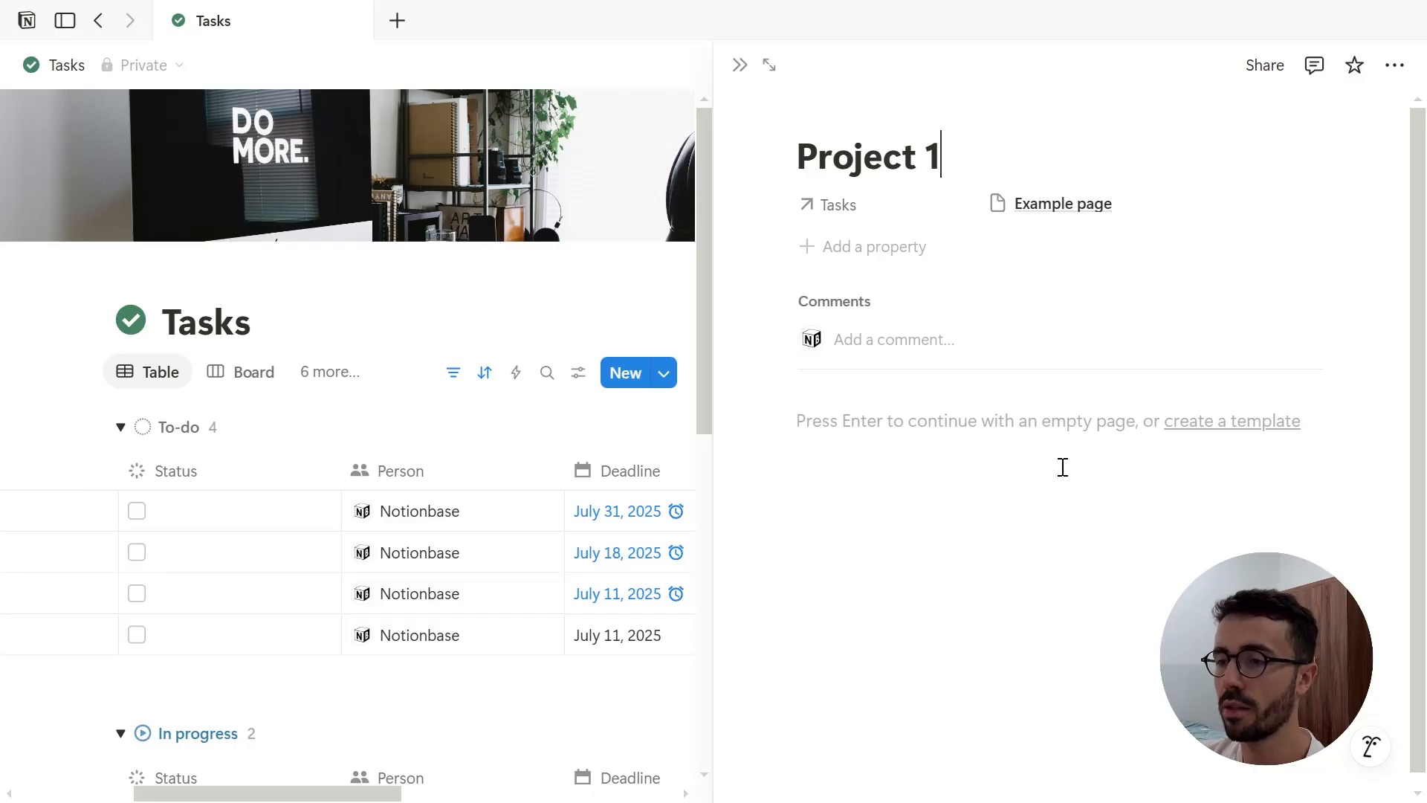
{"action": "left_click", "coordinate": [1126, 202]}
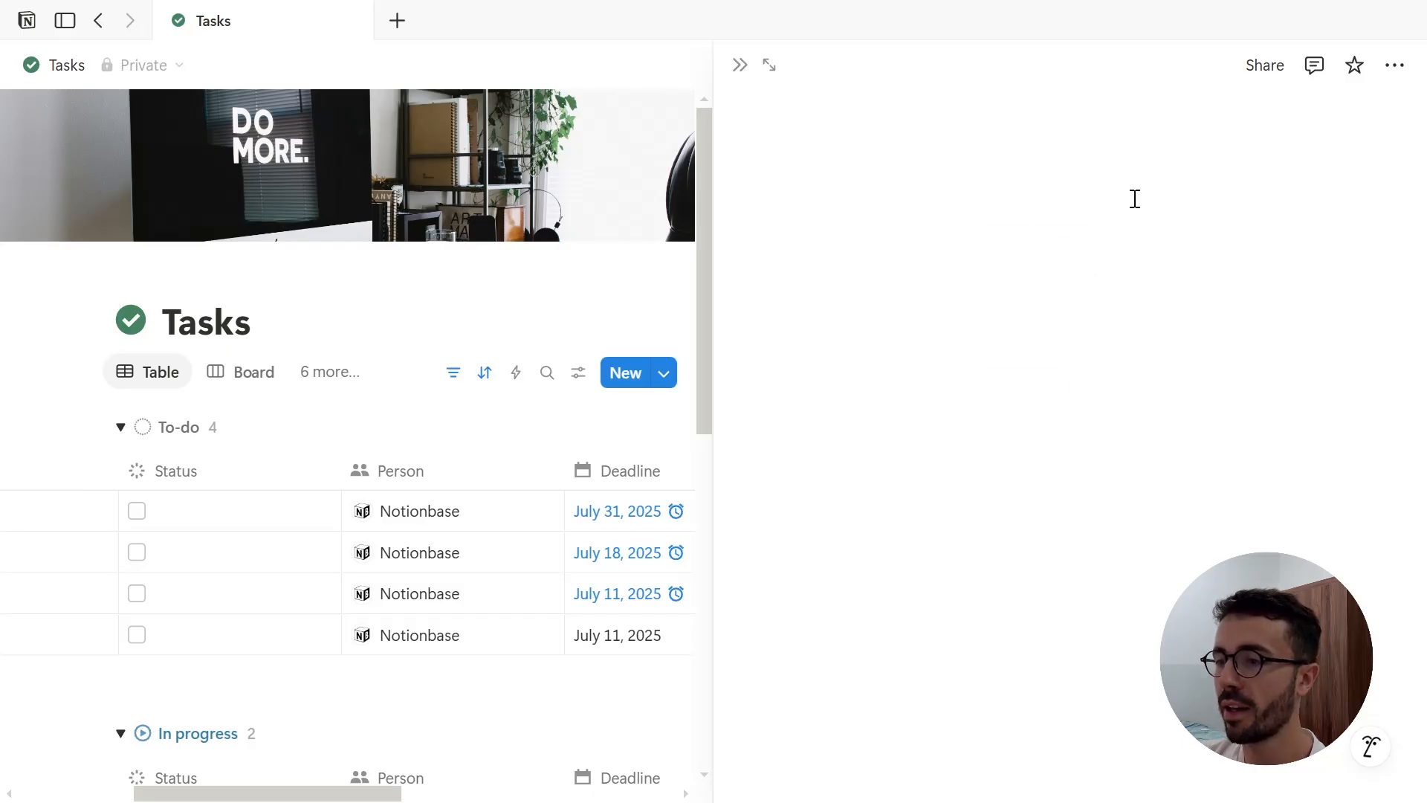
{"action": "left_click", "coordinate": [1147, 339]}
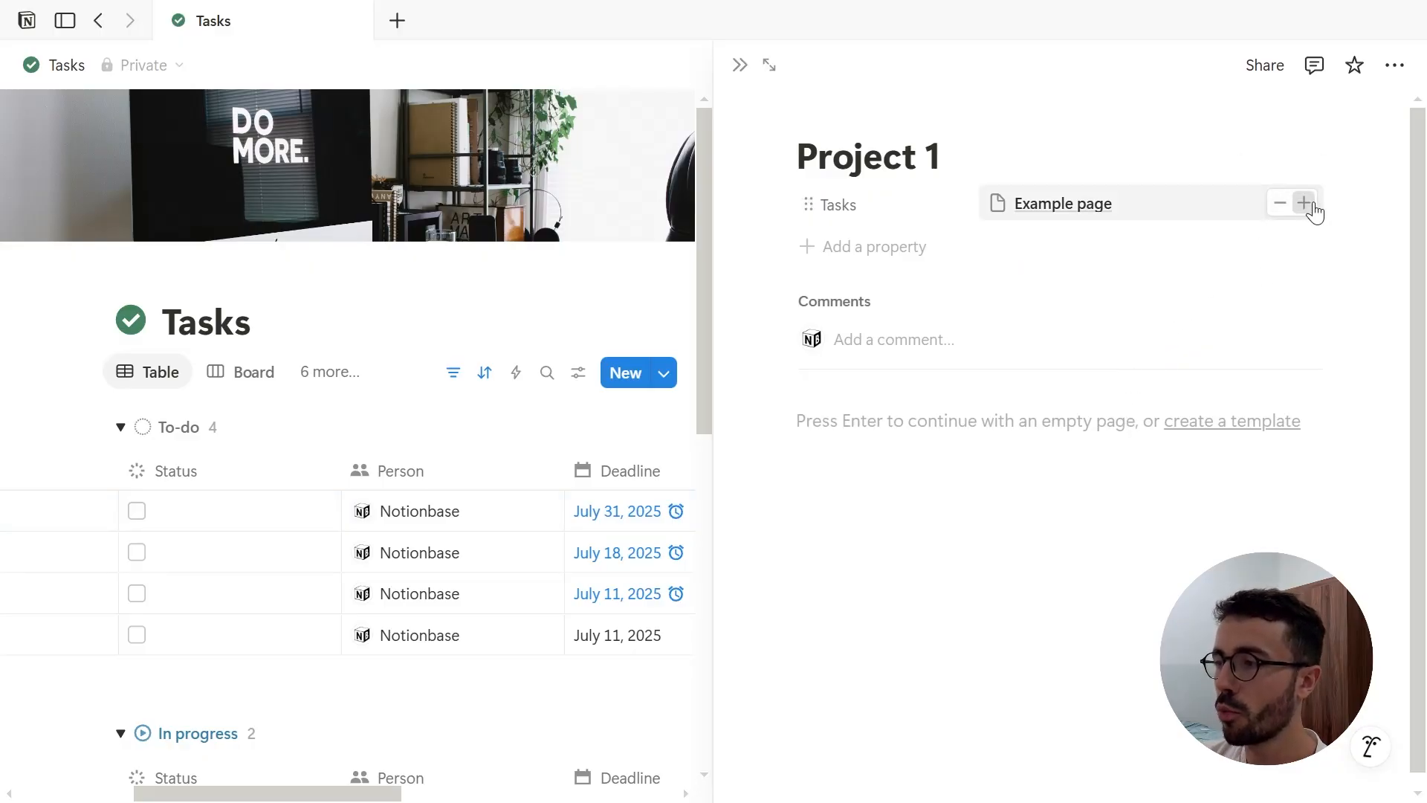
Show Status and Deadline for linked pages in Project 1's Tasks relation, and close the project page
{"action": "left_click", "coordinate": [1310, 206]}
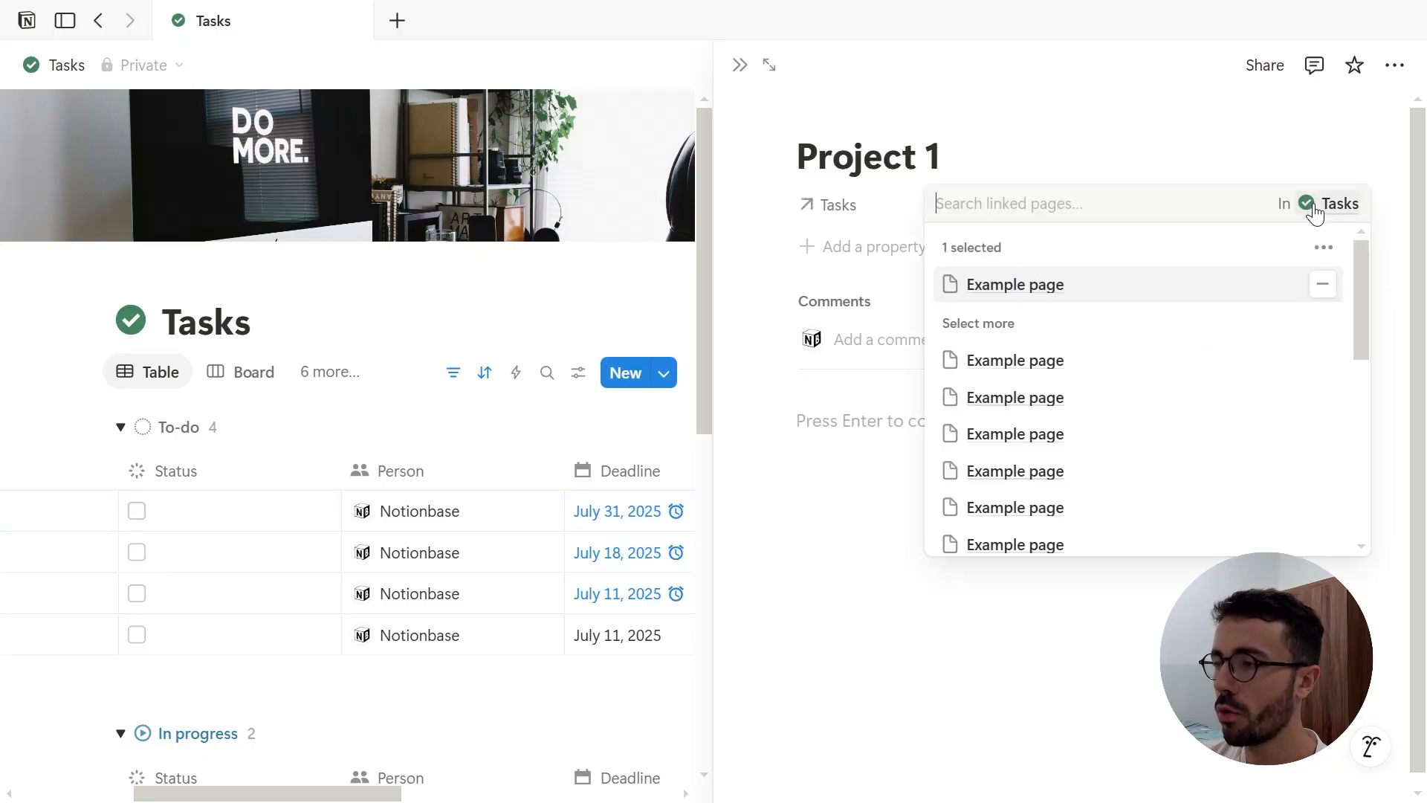
{"action": "left_click", "coordinate": [1320, 250]}
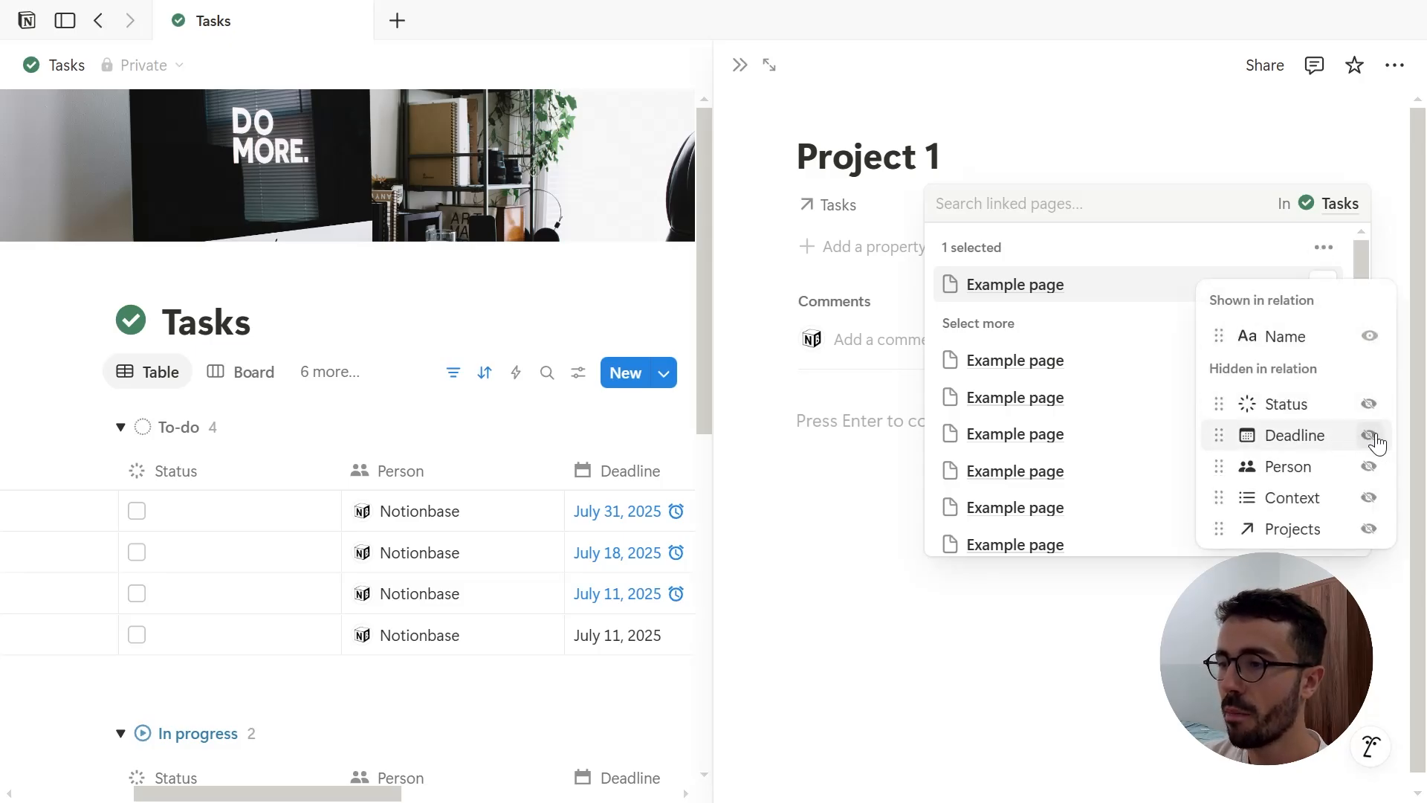
{"action": "left_click", "coordinate": [1369, 435]}
{"action": "left_click_drag", "start_coordinate": [1284, 439], "coordinate": [1299, 378]}
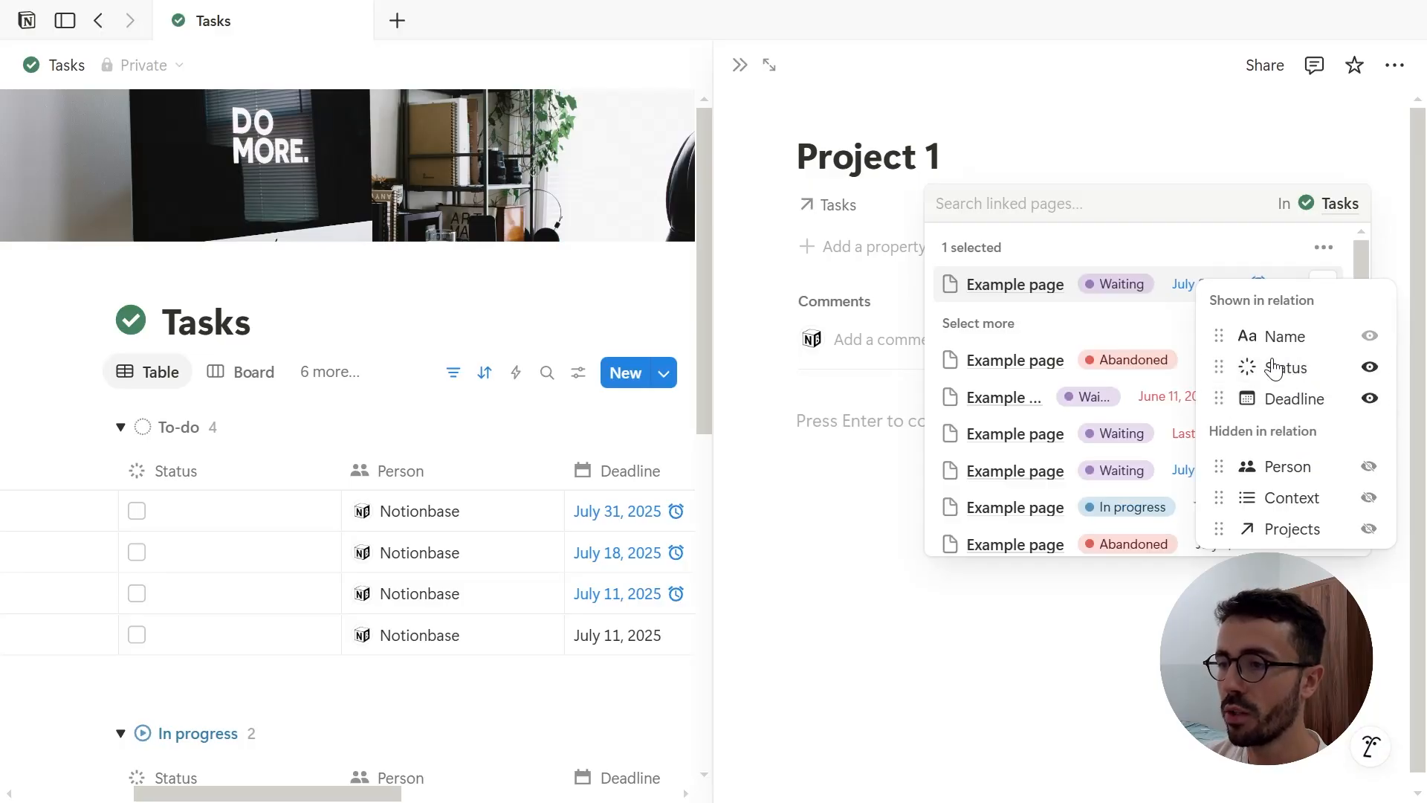
{"action": "left_click", "coordinate": [1136, 165]}
{"action": "left_click", "coordinate": [1136, 165]}
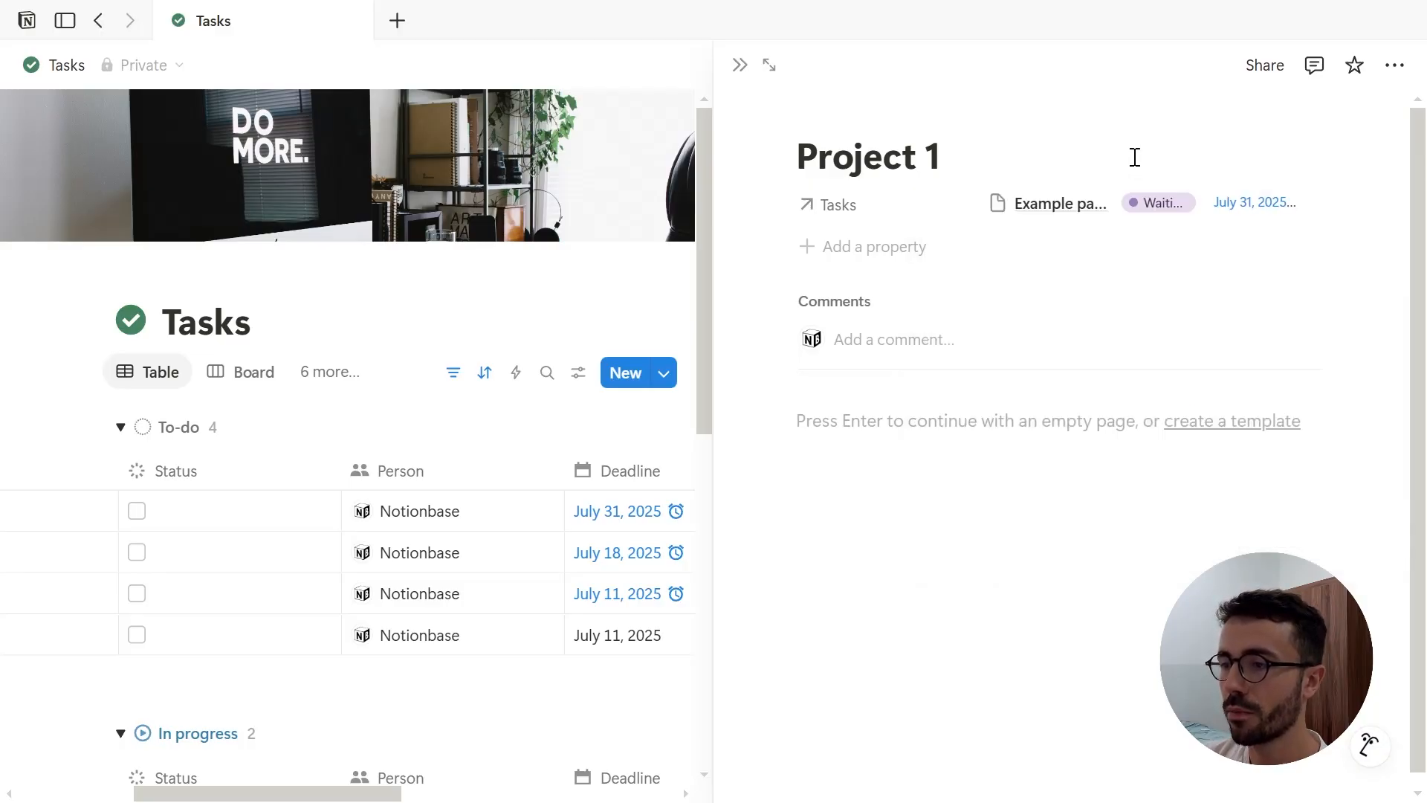
{"action": "left_click", "coordinate": [739, 65]}
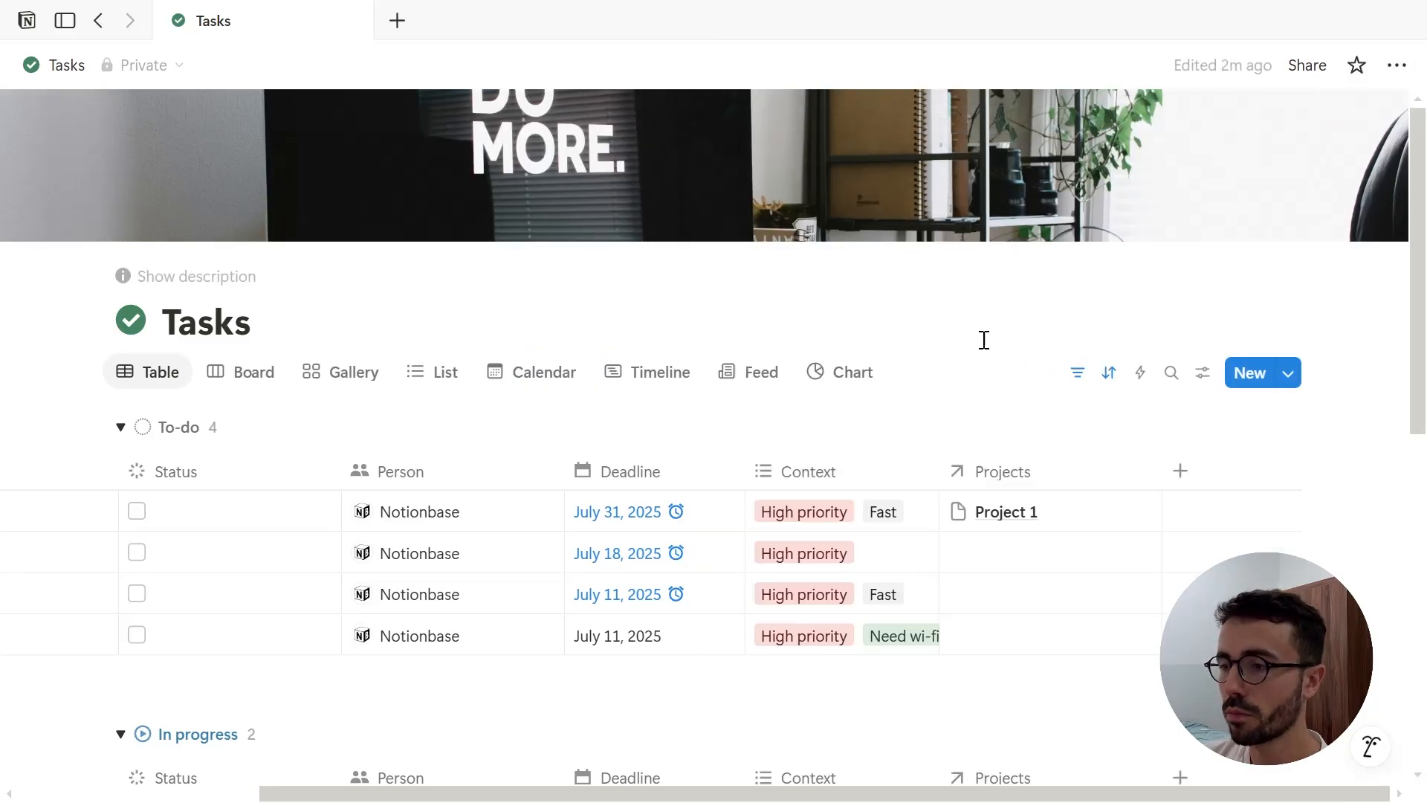
Add a Rollup property to the Tasks table that pulls the Name property through the Projects relation
{"action": "left_click", "coordinate": [1186, 482]}
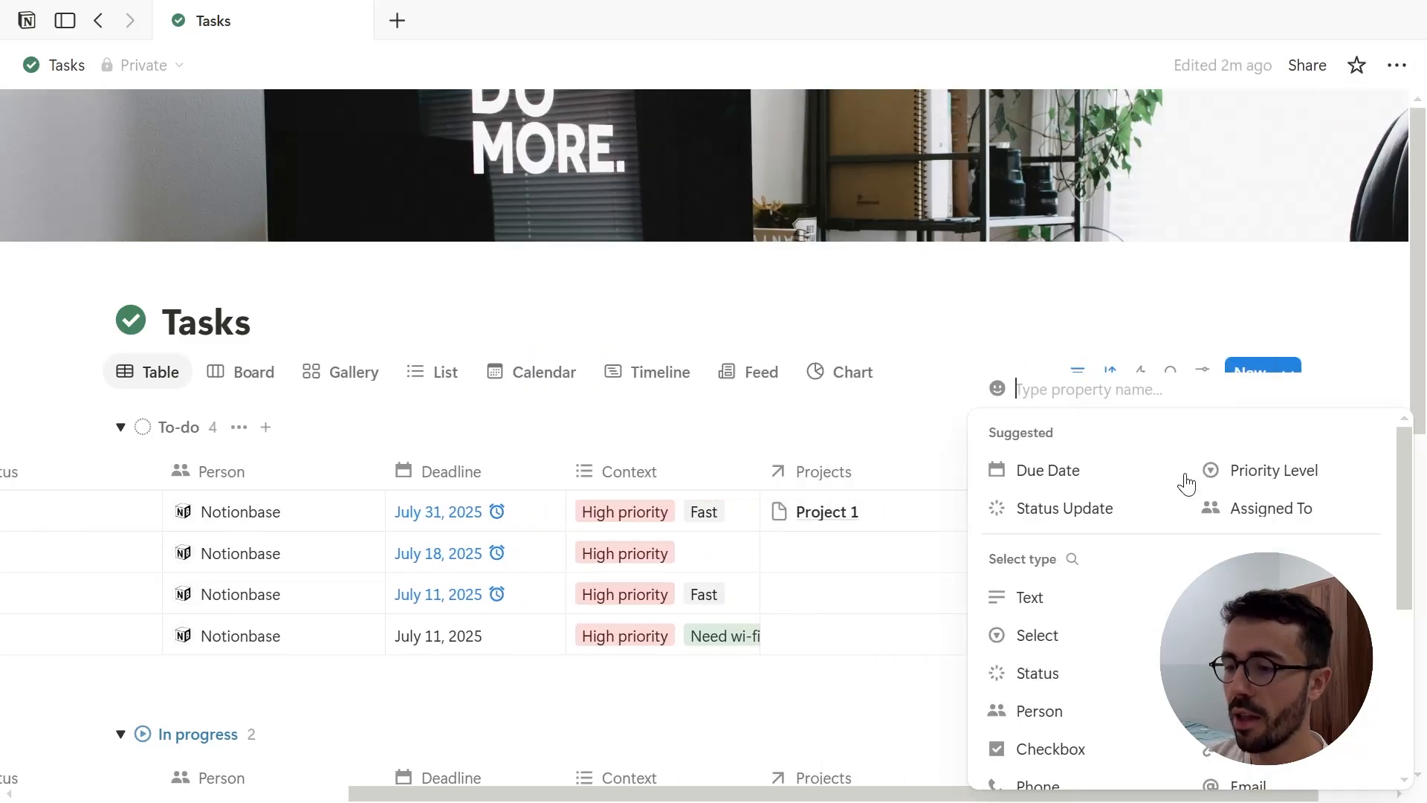
{"action": "scroll", "coordinate": [1189, 490], "scroll_direction": "down", "scroll_amount": 5}
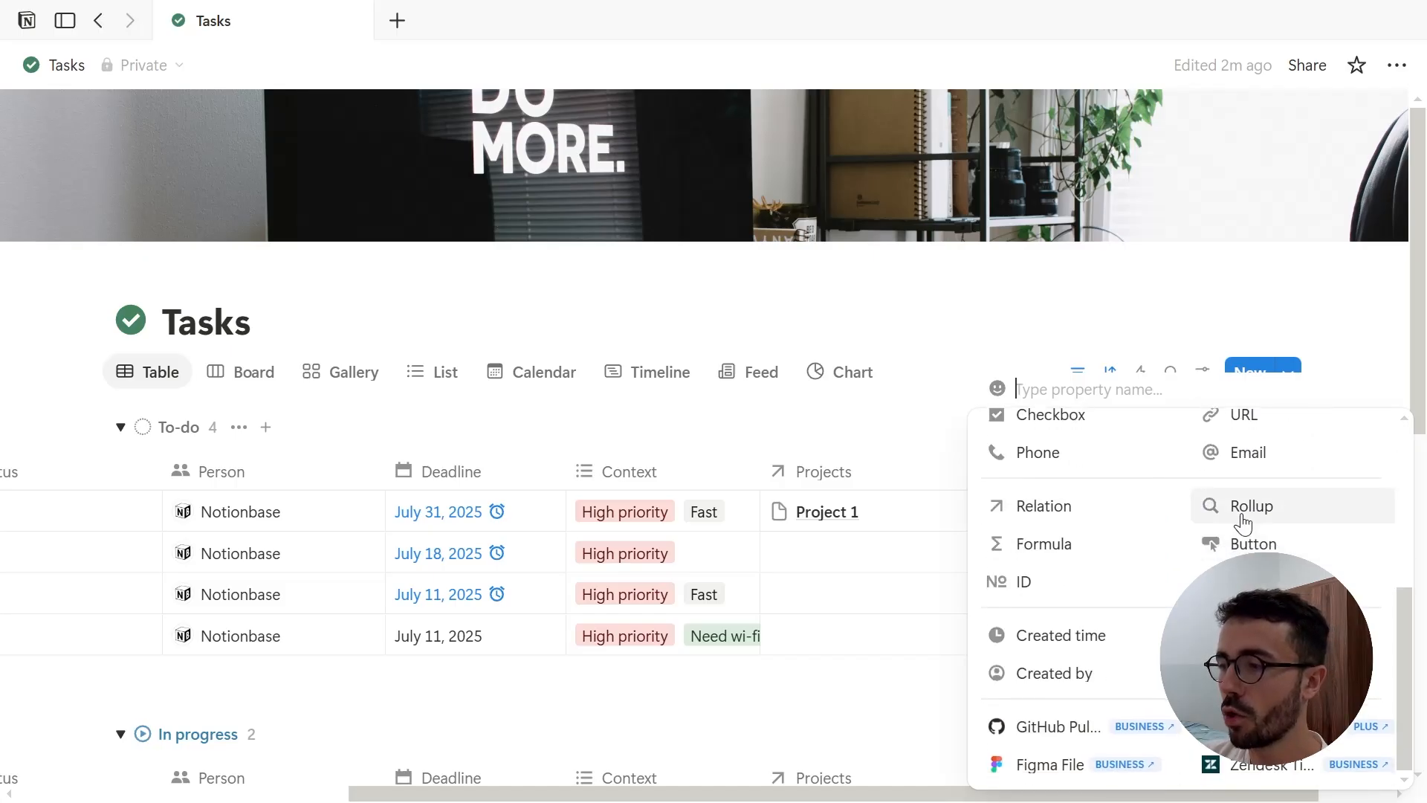
{"action": "left_click", "coordinate": [1243, 522]}
{"action": "left_click", "coordinate": [1149, 536]}
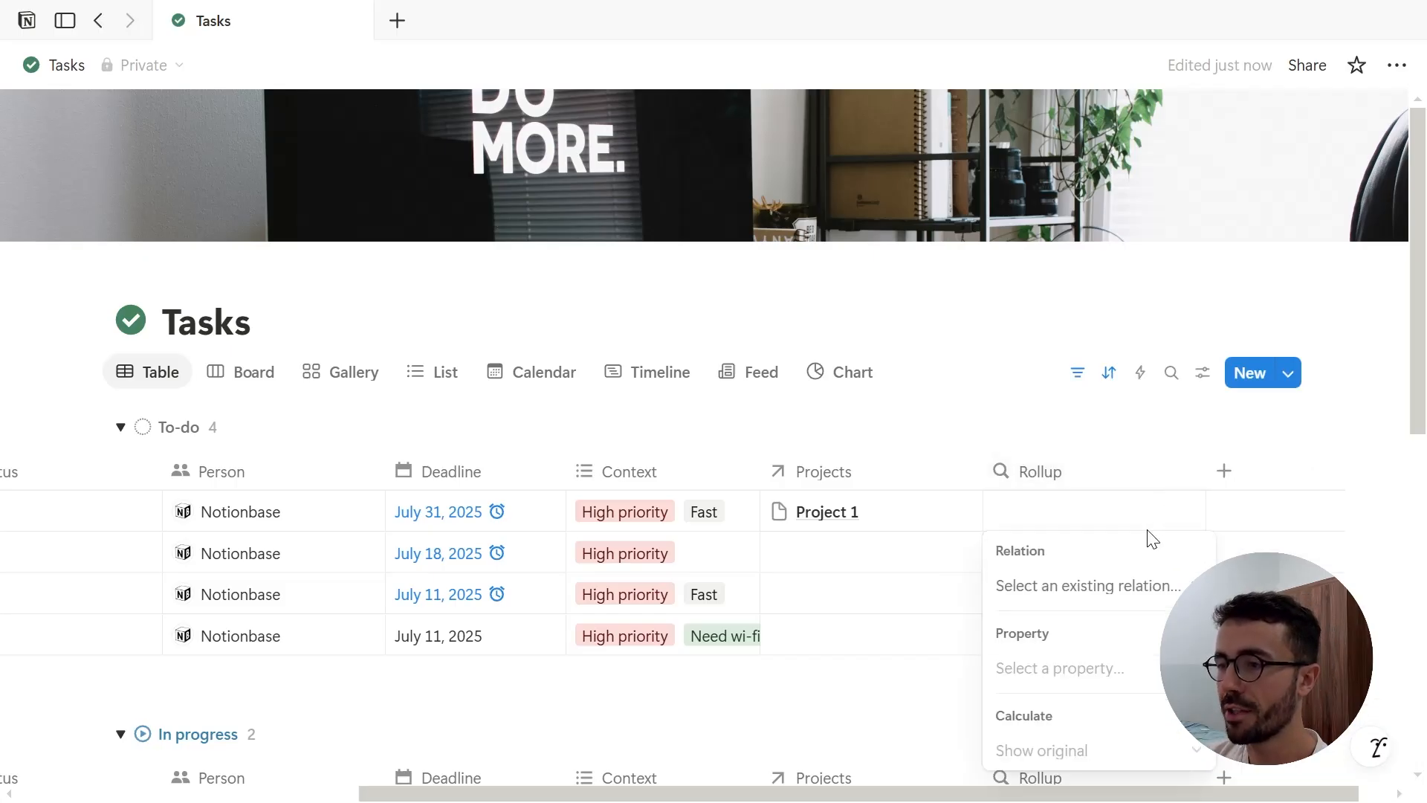
{"action": "left_click", "coordinate": [1106, 587]}
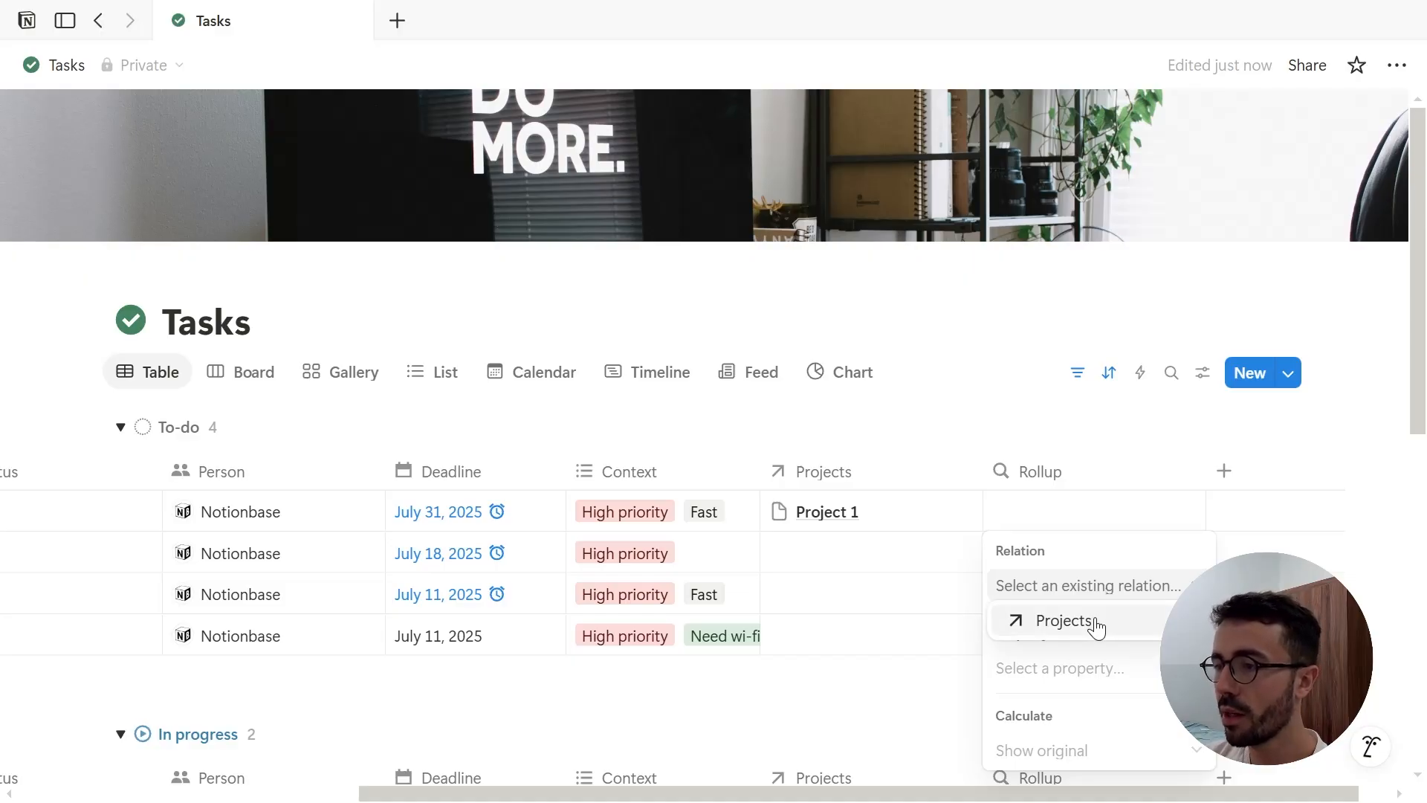
{"action": "left_click", "coordinate": [1097, 628]}
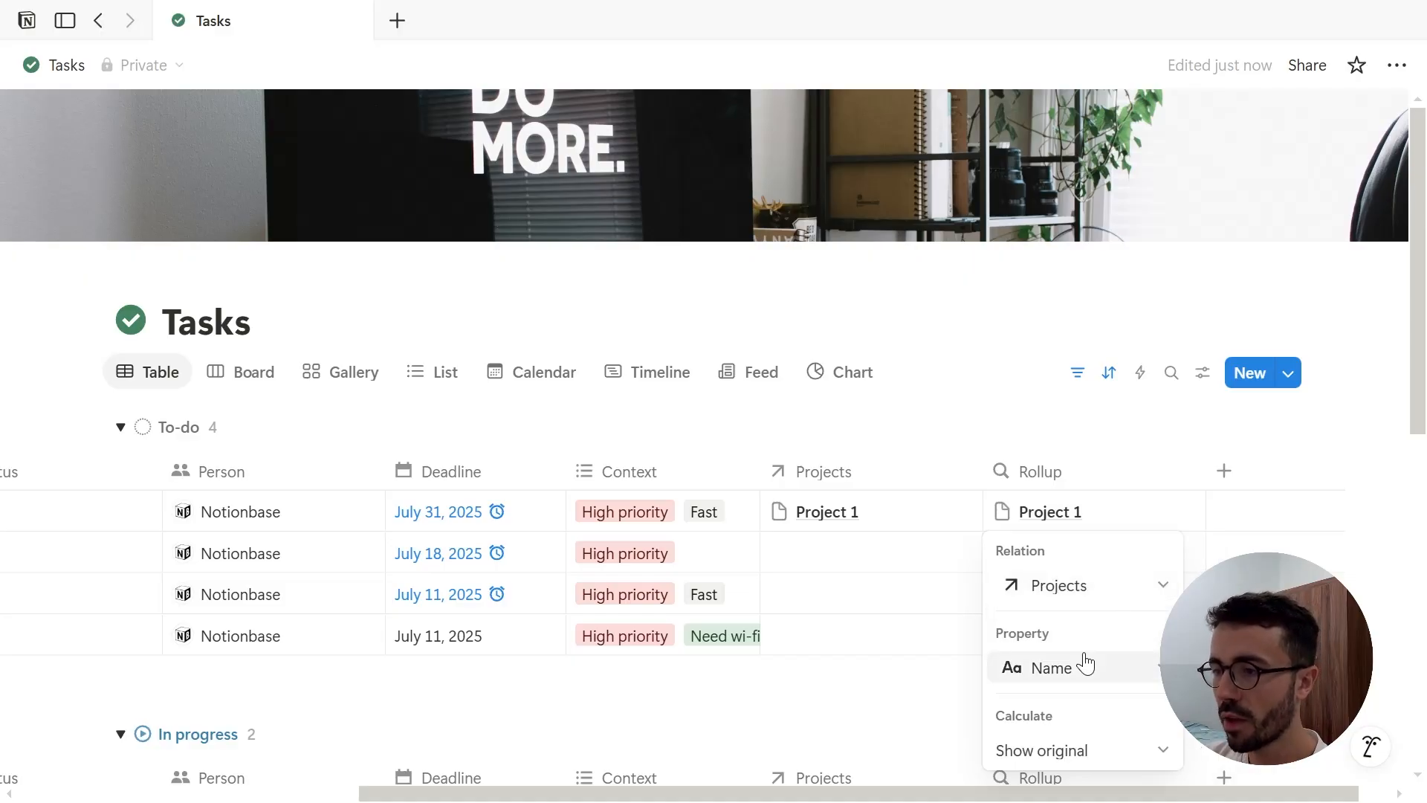
{"action": "left_click", "coordinate": [1085, 666]}
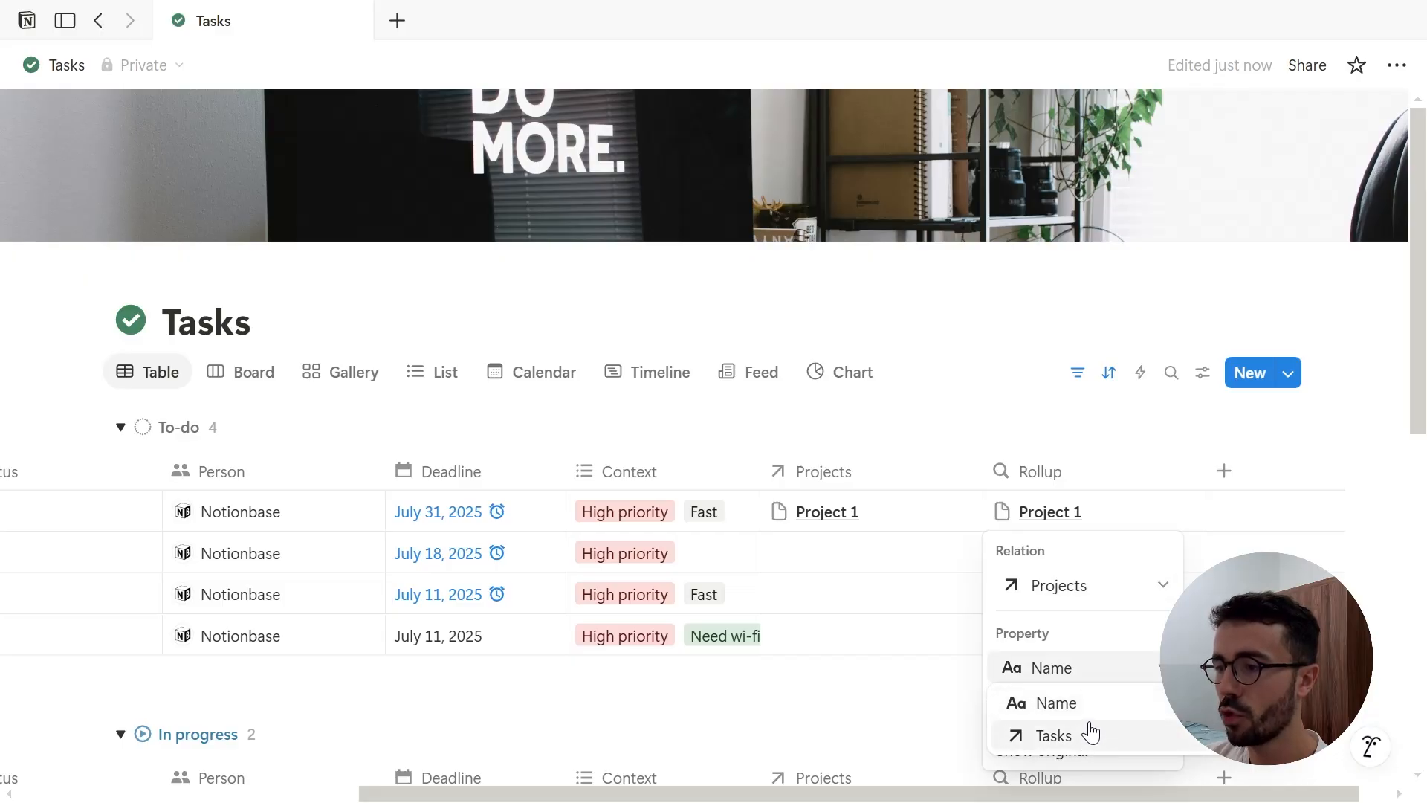
{"action": "left_click", "coordinate": [1097, 714]}
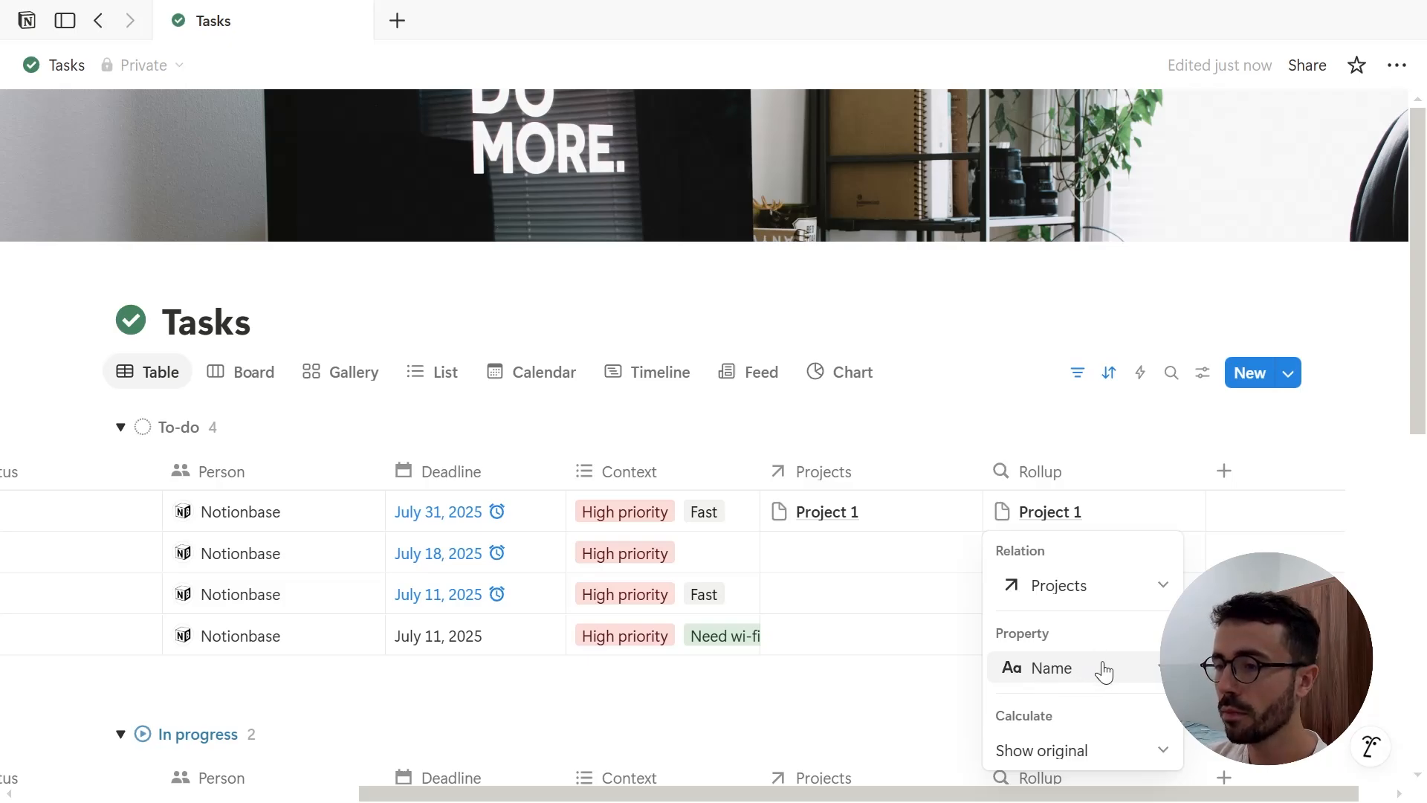
Examine the rollup's Calculate options, including the Count and Percent variants, and close the rollup settings
{"action": "left_click", "coordinate": [1113, 763]}
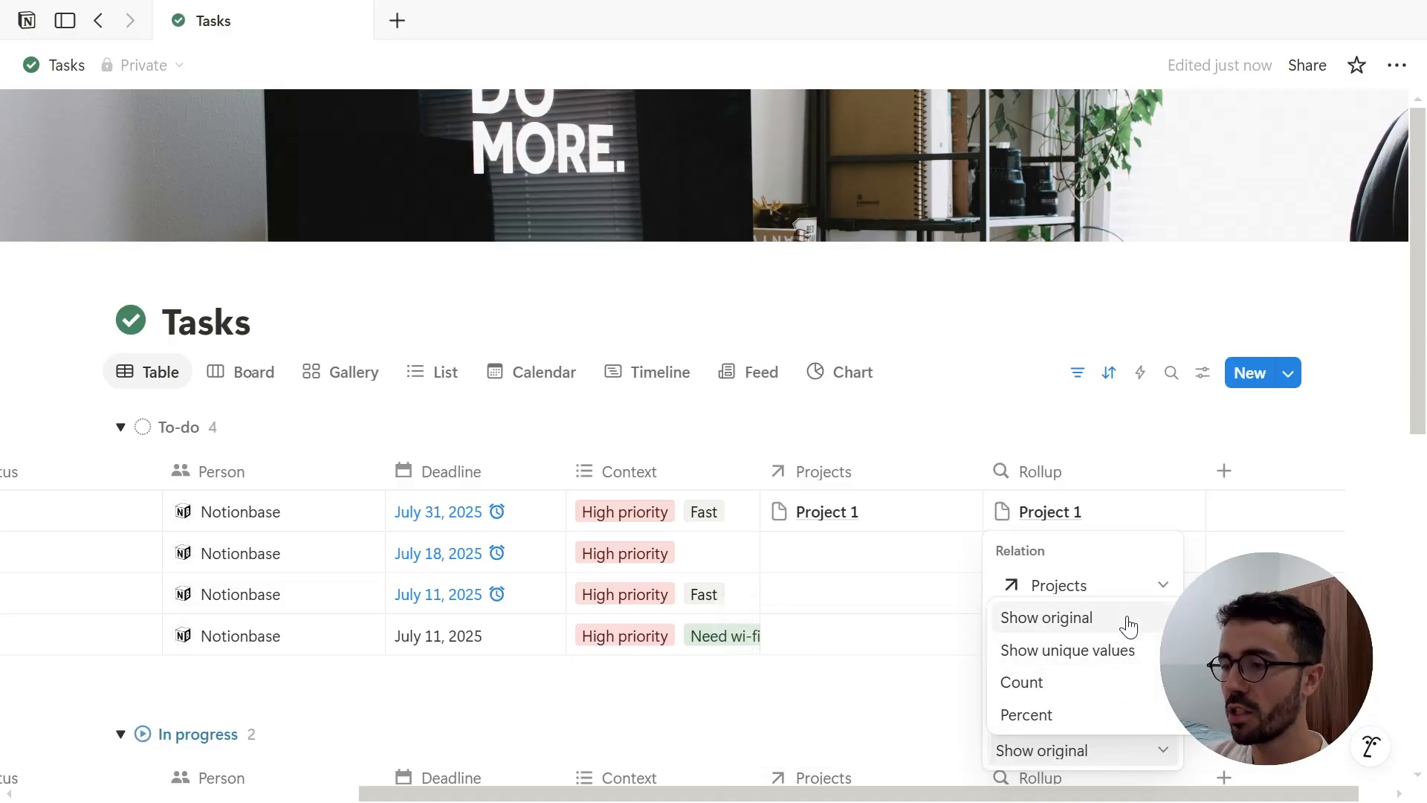
{"action": "mouse_move", "coordinate": [1115, 682]}
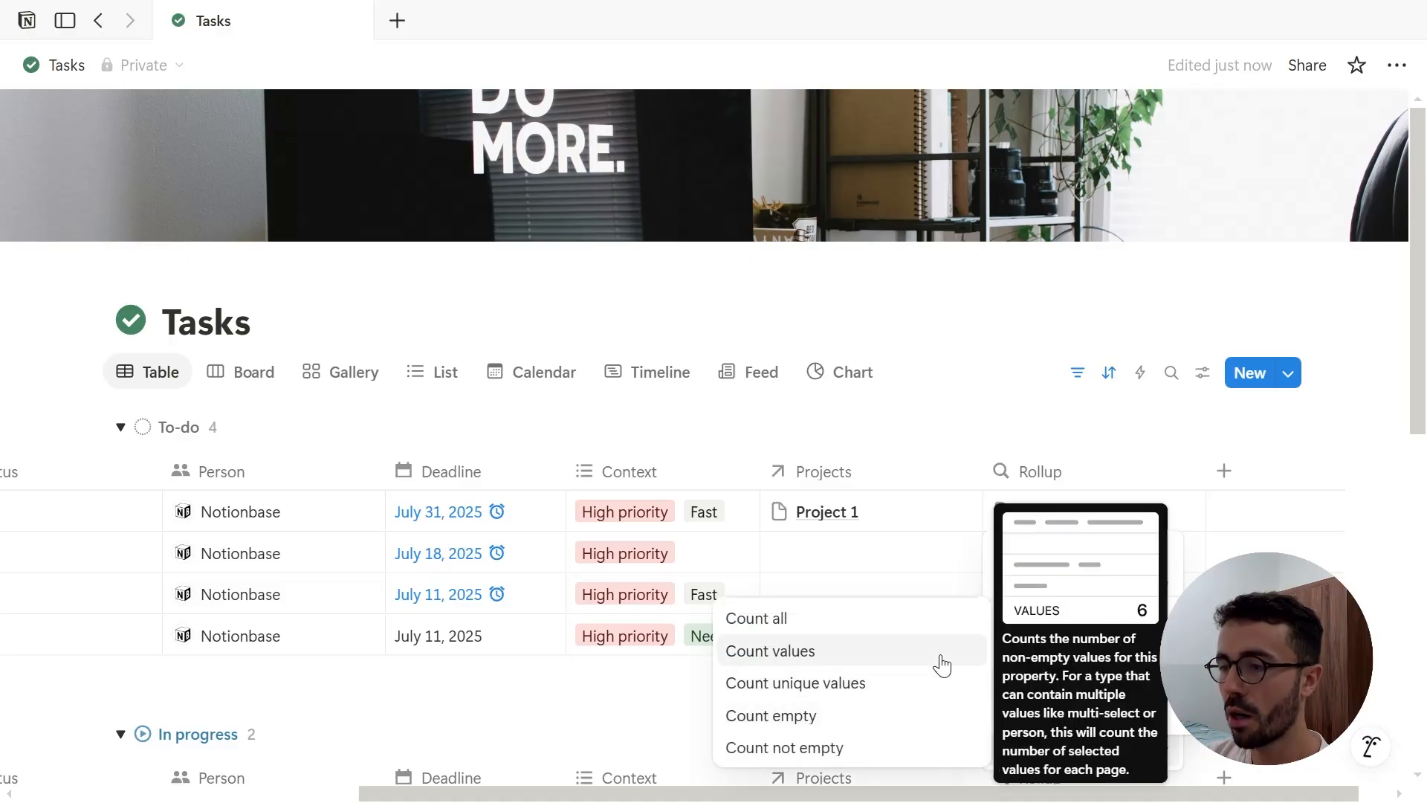
{"action": "mouse_move", "coordinate": [1050, 715]}
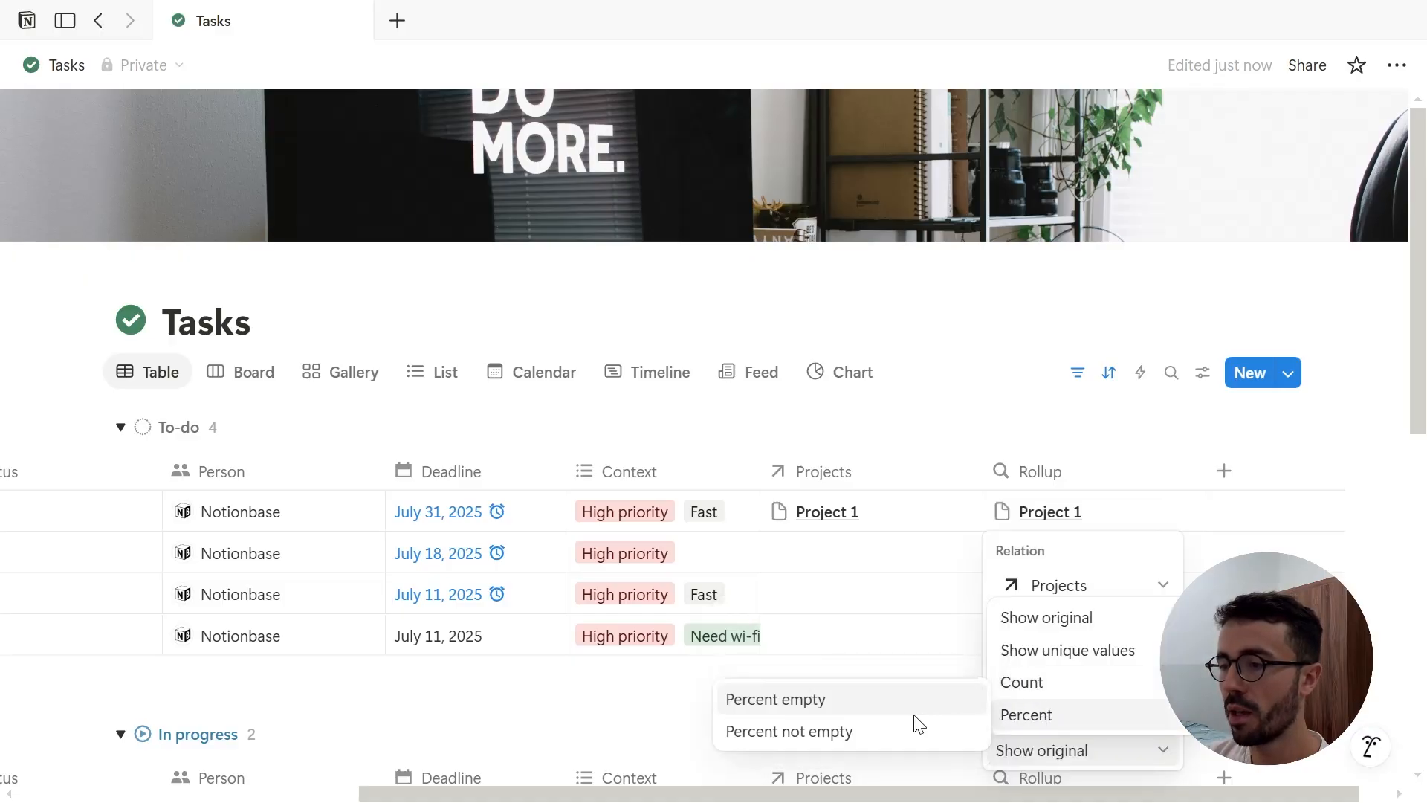
{"action": "left_click", "coordinate": [1005, 406]}
{"action": "left_click", "coordinate": [1008, 406]}
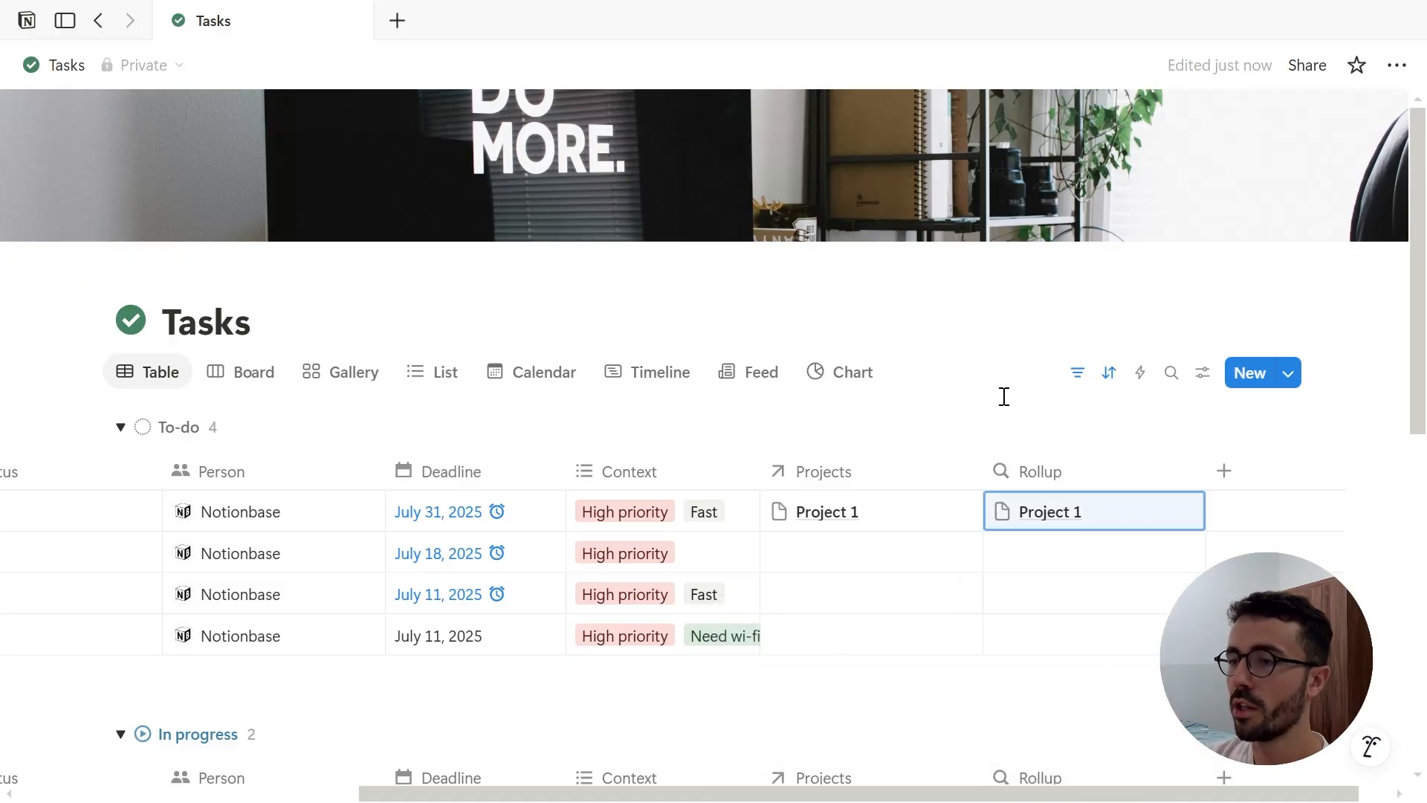
{"action": "left_click", "coordinate": [1004, 397]}
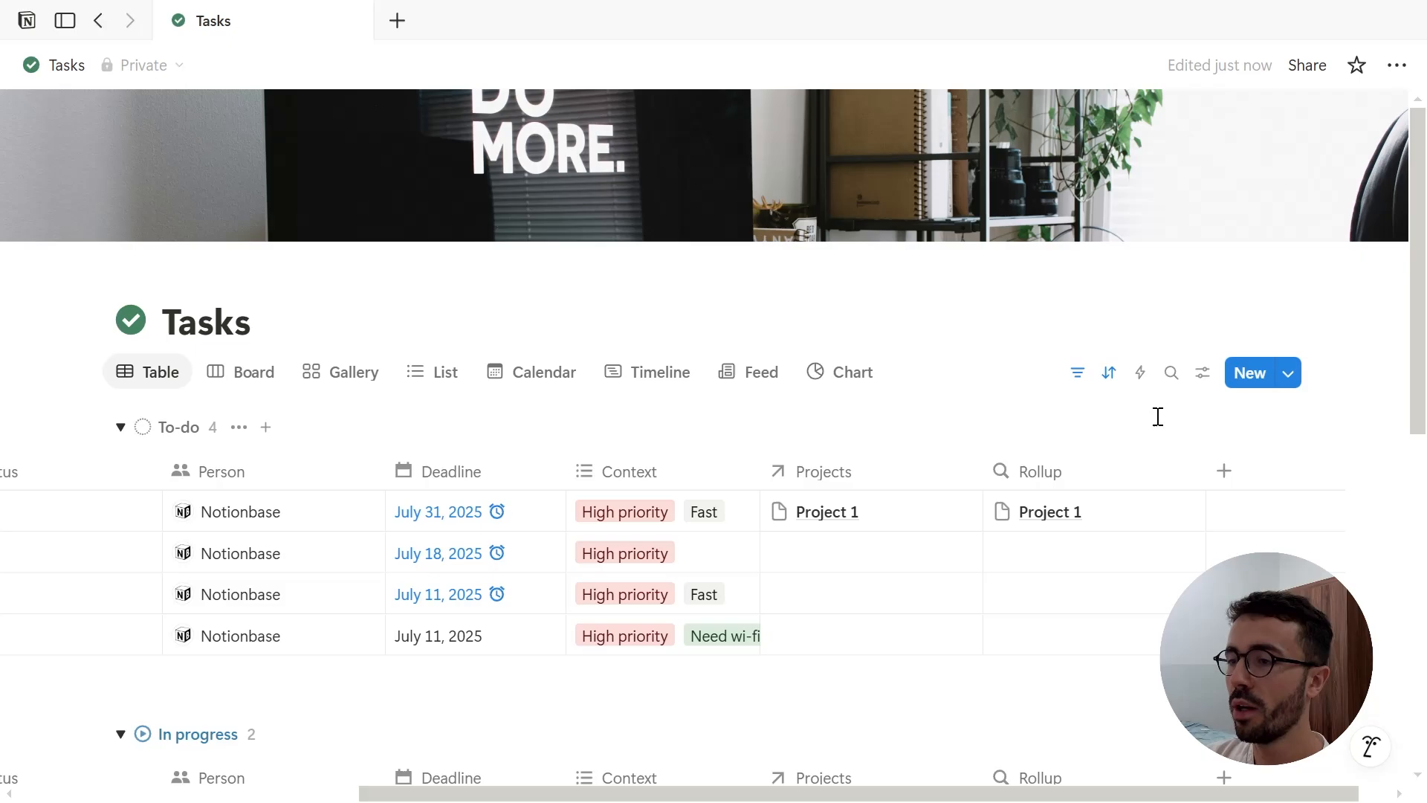
Add a Formula property to the Tasks table and open the formula editor for the first To-do task
{"action": "left_click", "coordinate": [1226, 477]}
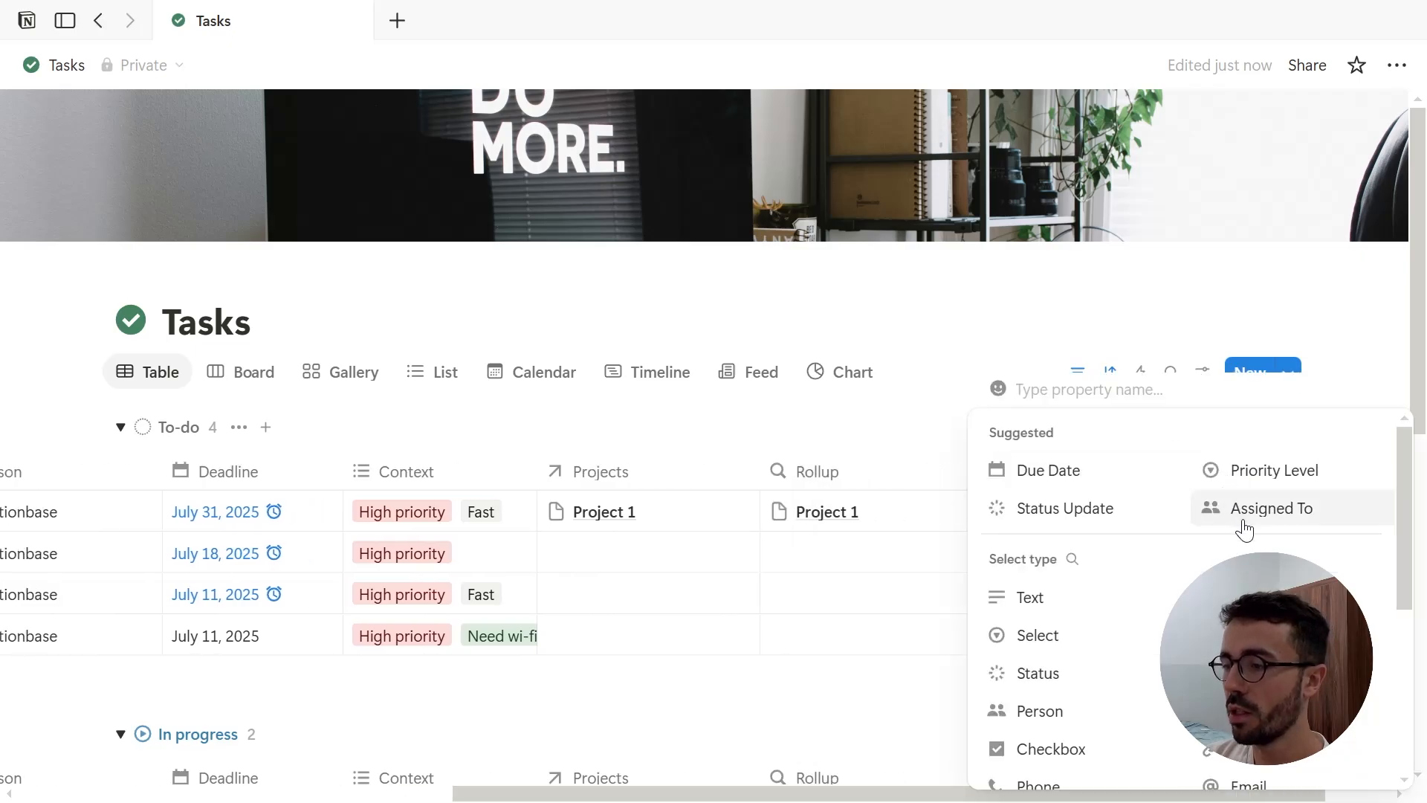
{"action": "scroll", "coordinate": [1189, 565], "scroll_direction": "down", "scroll_amount": 5}
{"action": "left_click", "coordinate": [1133, 546]}
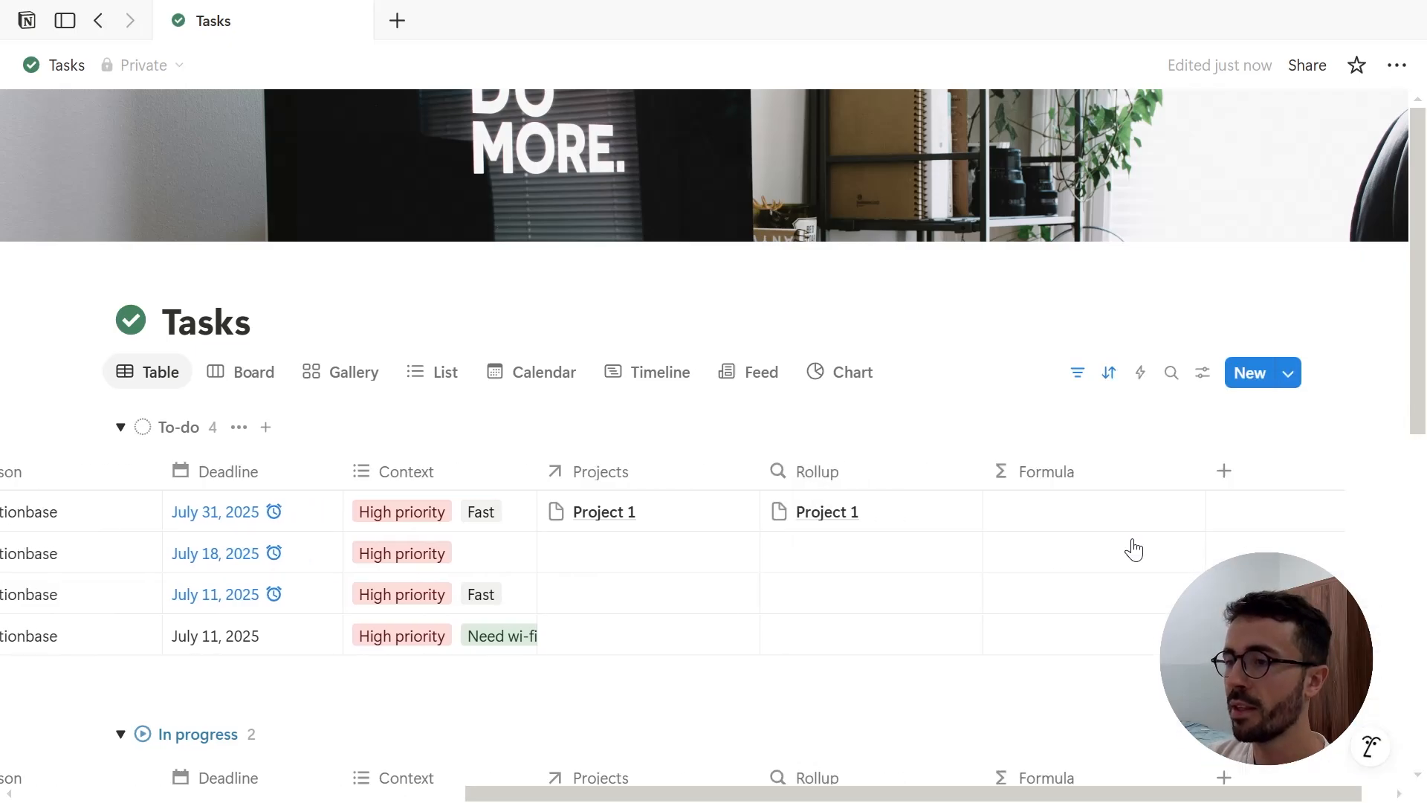
{"action": "left_click", "coordinate": [1111, 519]}
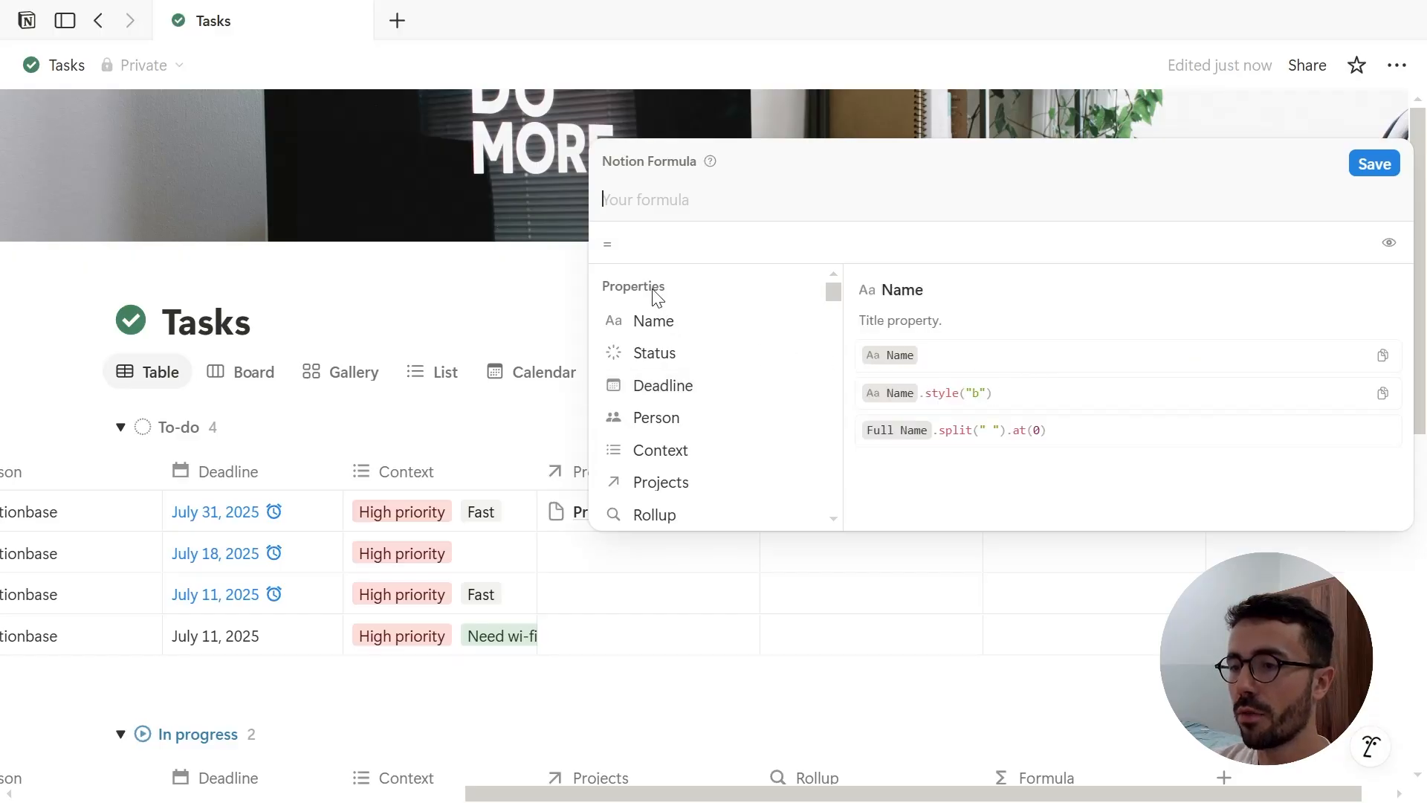
Enter the formula if(empty(Deadline), "", "⏱ Days left: " + style(dateBetween(Deadline, now(), "days"), "b", "red")) and close the editor
{"action": "scroll", "coordinate": [698, 351], "scroll_direction": "down", "scroll_amount": 5}
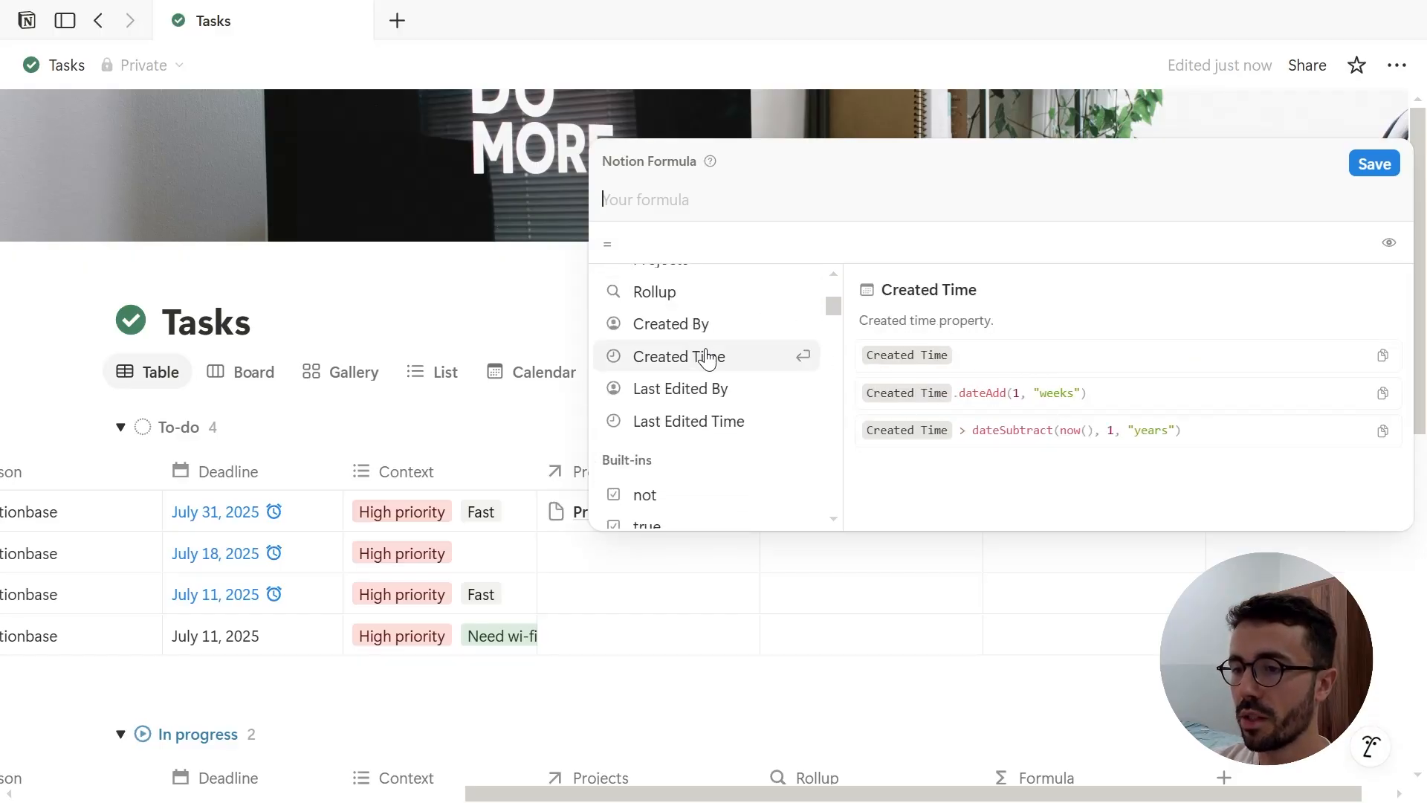
{"action": "scroll", "coordinate": [714, 453], "scroll_direction": "down", "scroll_amount": 1}
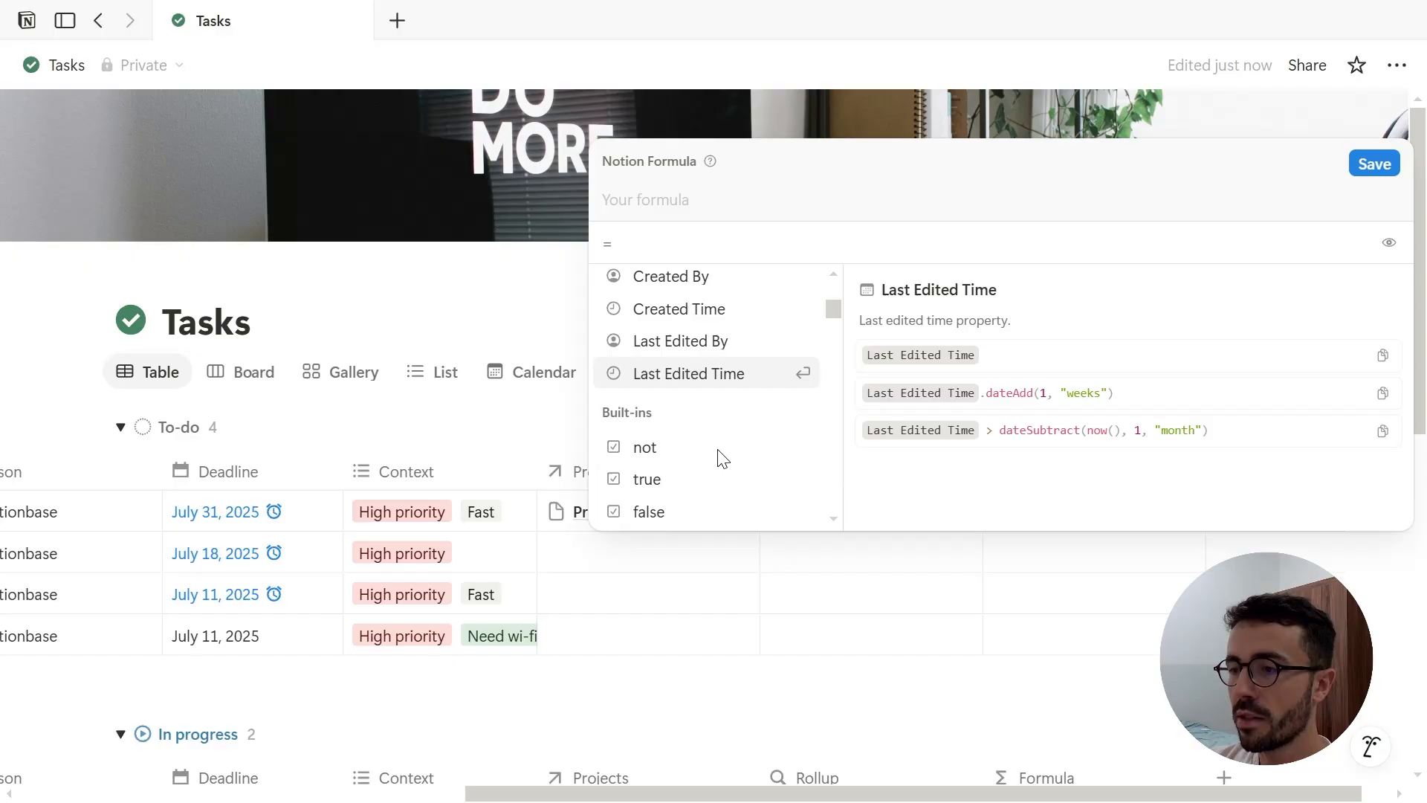
{"action": "scroll", "coordinate": [721, 455], "scroll_direction": "down", "scroll_amount": 1}
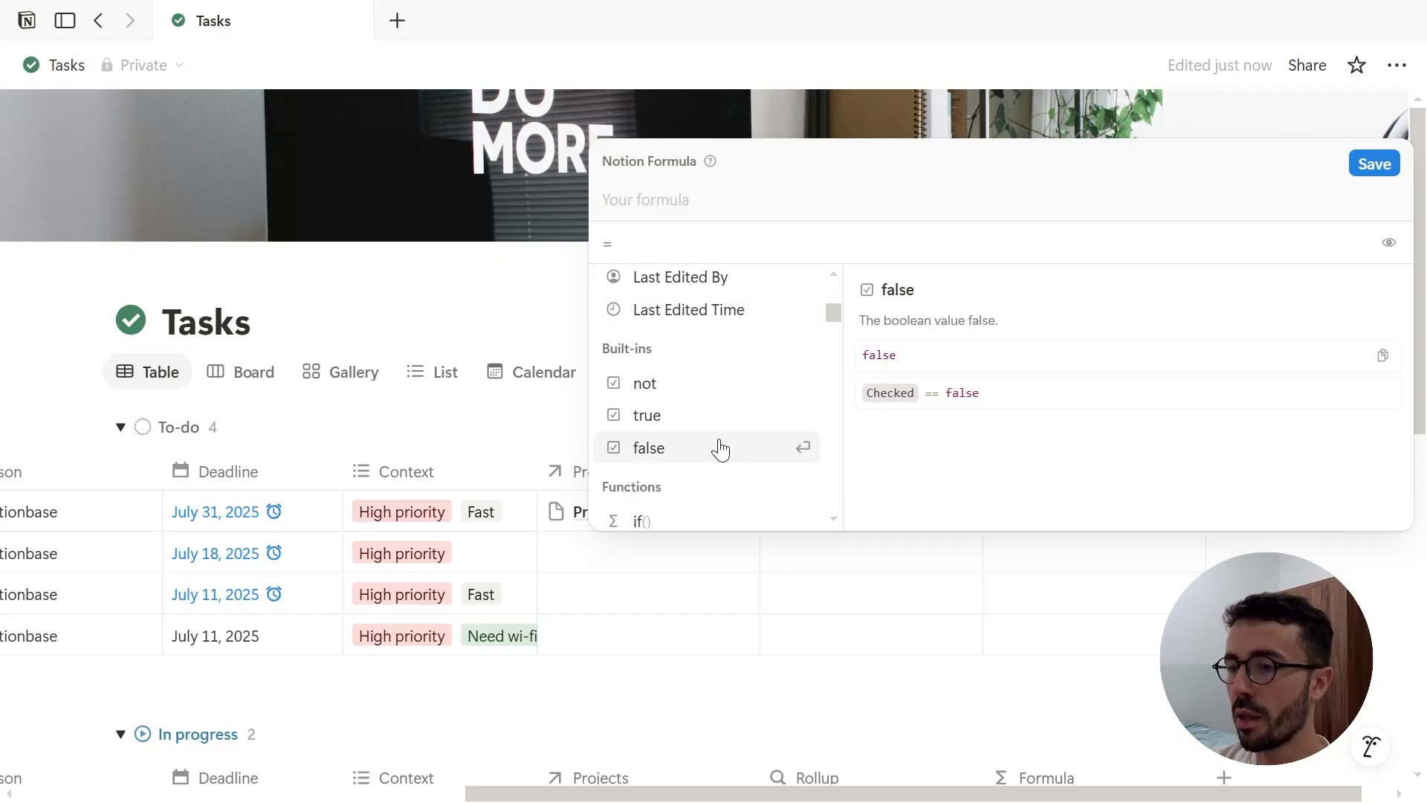
{"action": "scroll", "coordinate": [713, 386], "scroll_direction": "down", "scroll_amount": 3}
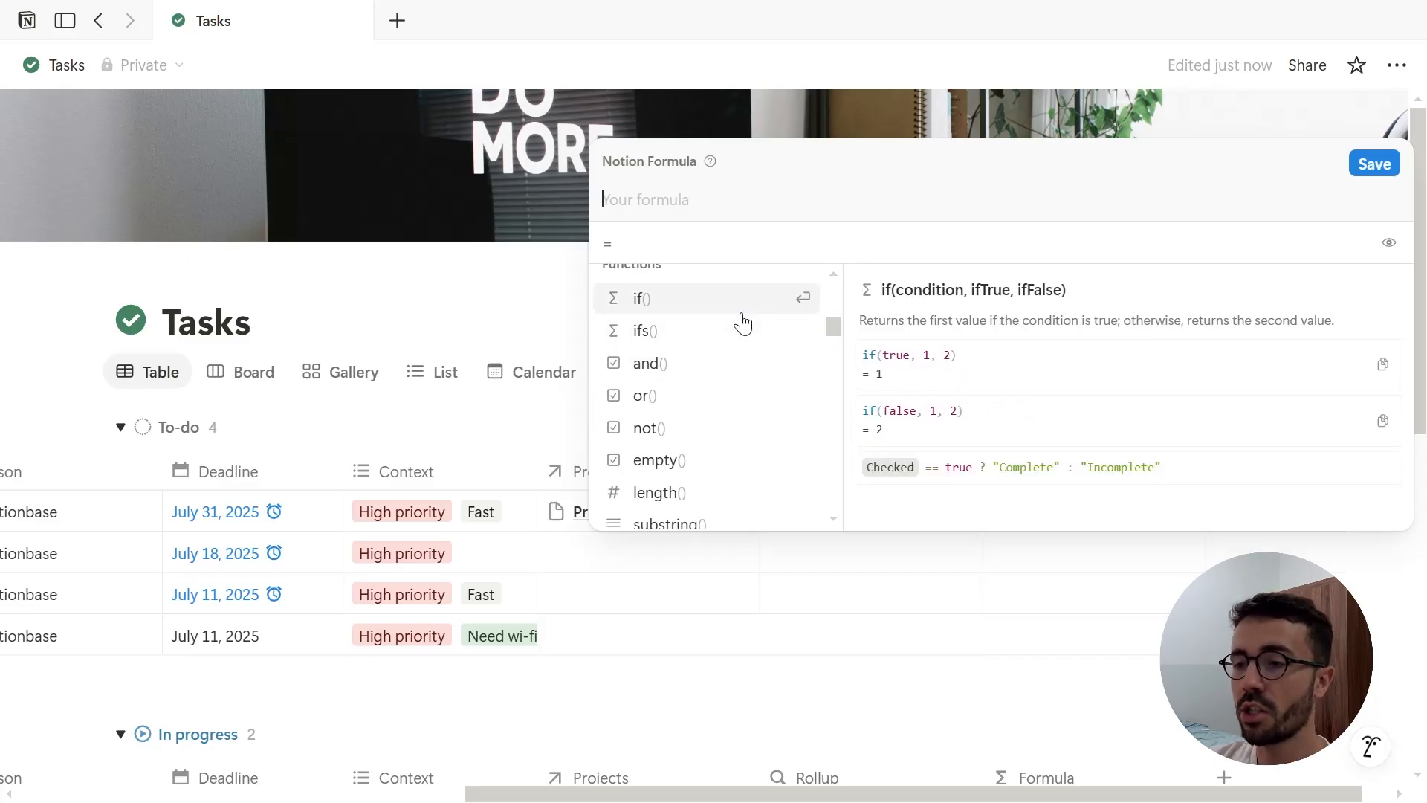
{"action": "scroll", "coordinate": [739, 398], "scroll_direction": "down", "scroll_amount": 3}
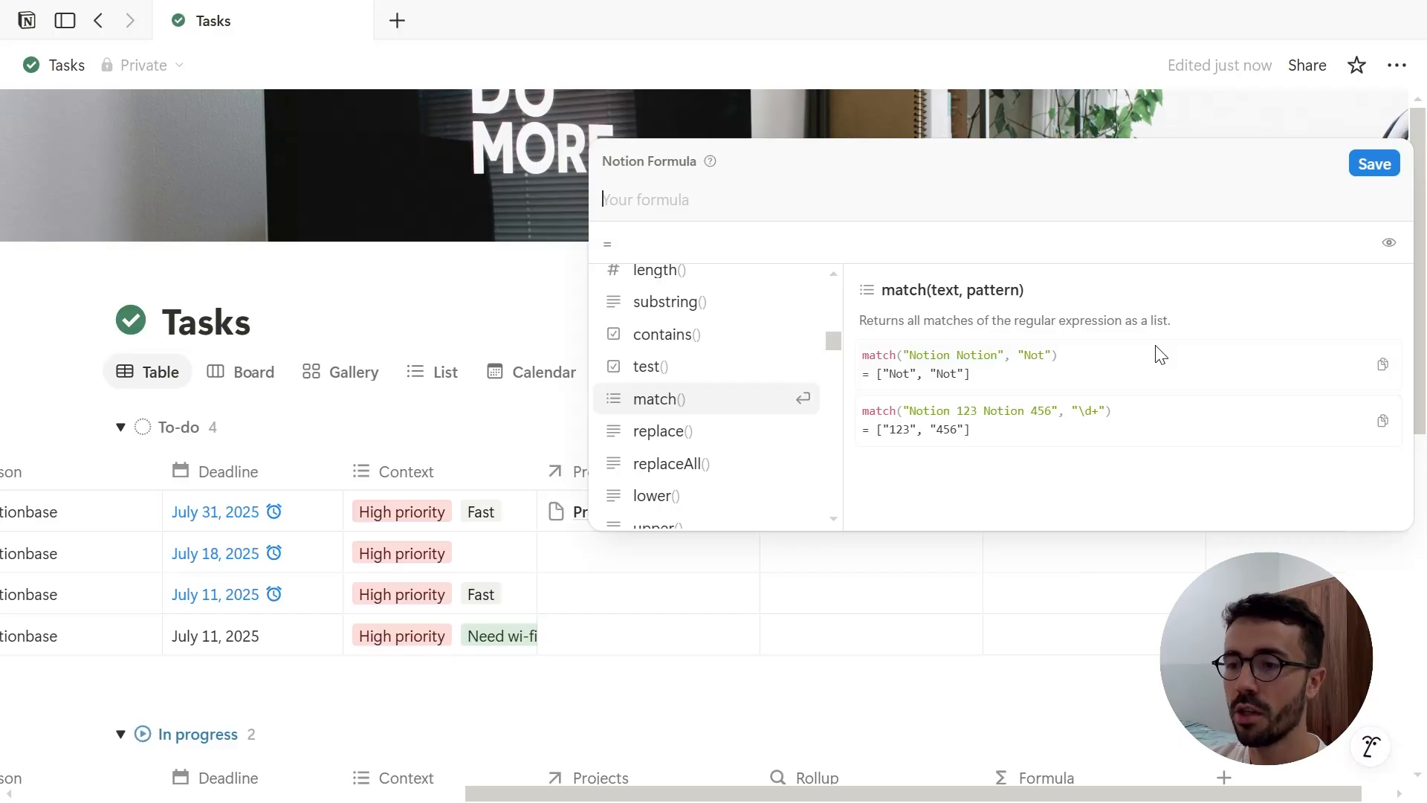
{"action": "type", "text": "if(empty(Deadline),   \"\",   \"⏱ Days left: \" + style(dateBetween(Deadline, now(), \"days\"), \"b\", \"red\") )"}
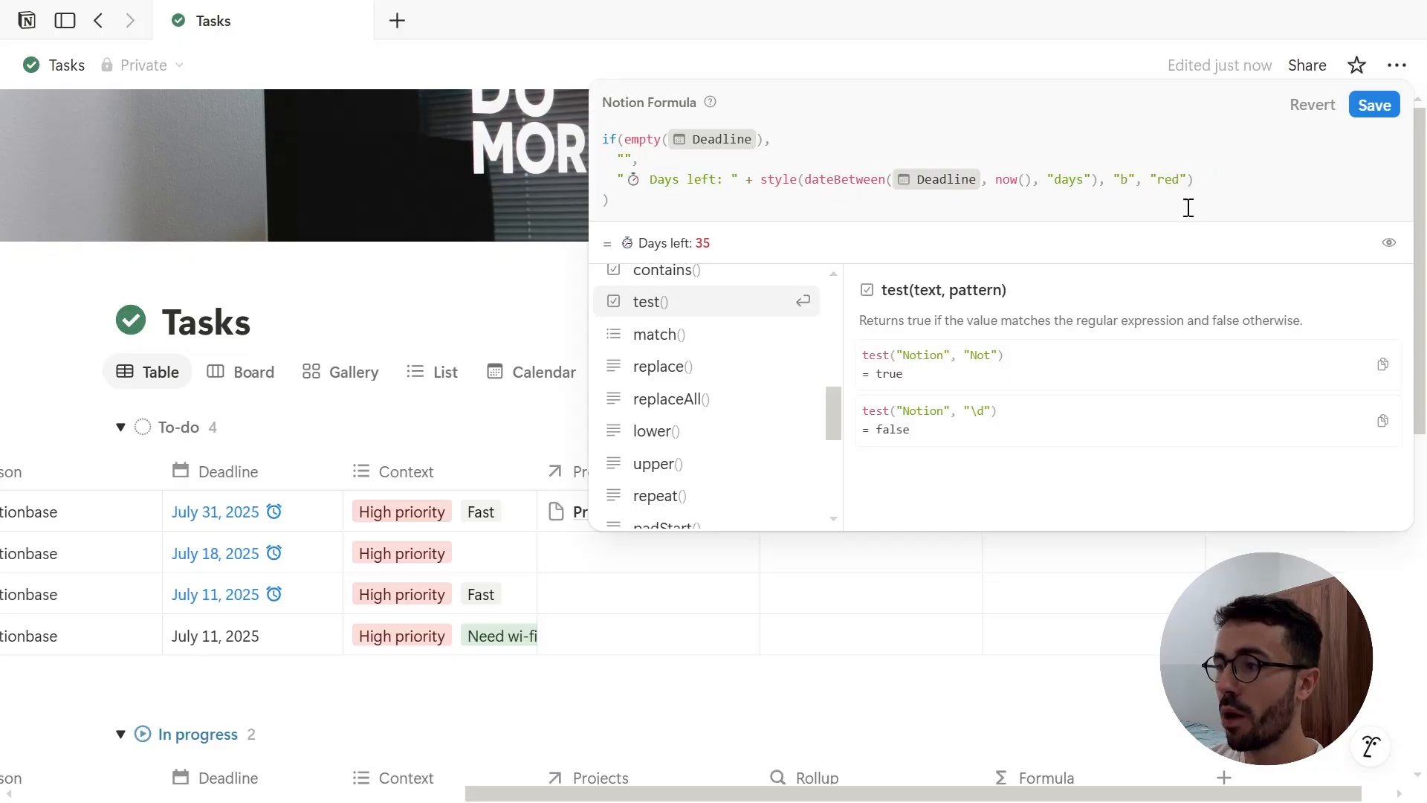
{"action": "left_click", "coordinate": [1040, 591]}
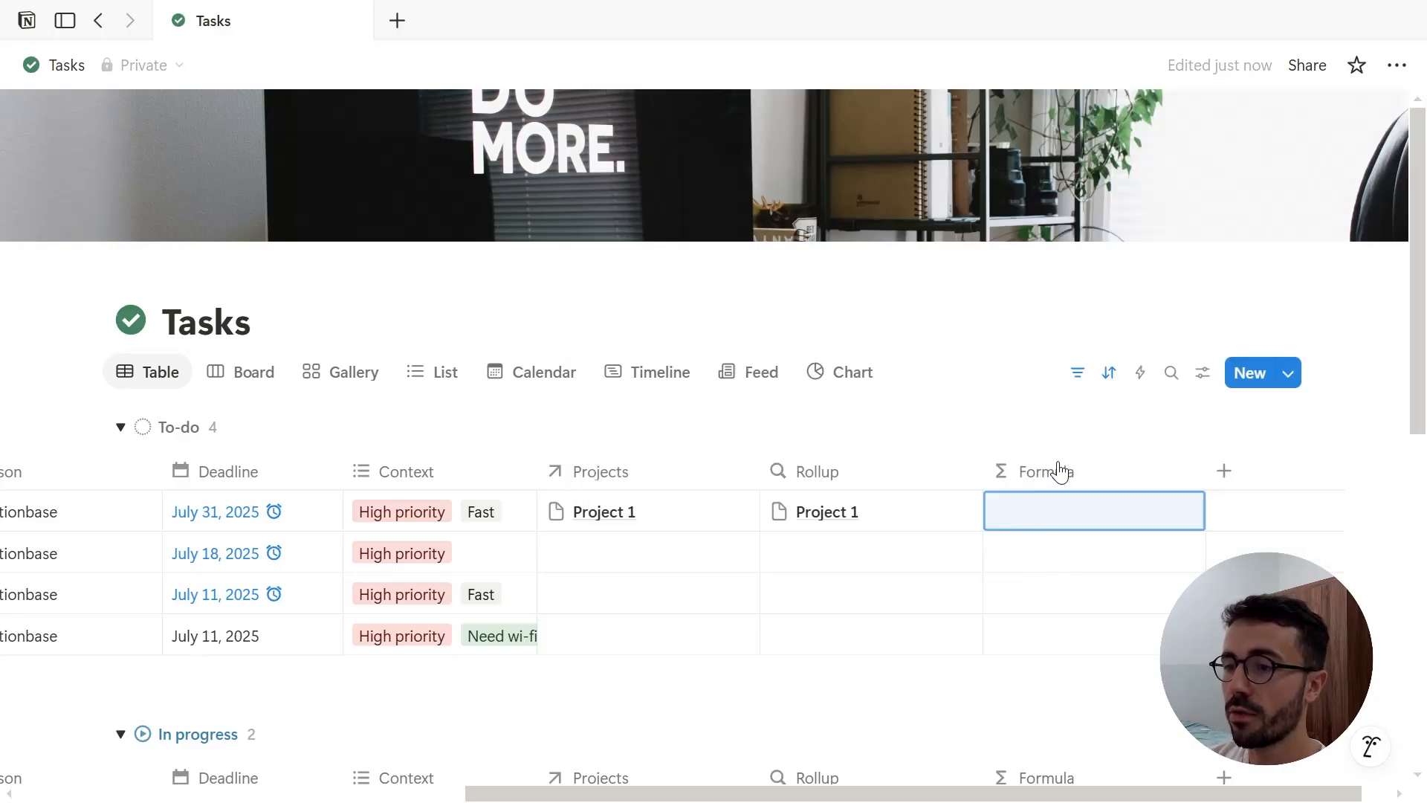
Check the formula results across the To-do, In progress and Complete groups, and add a Button property to the Tasks table
{"action": "scroll", "coordinate": [1060, 470], "scroll_direction": "down", "scroll_amount": 1}
{"action": "scroll", "coordinate": [1060, 470], "scroll_direction": "down", "scroll_amount": 4}
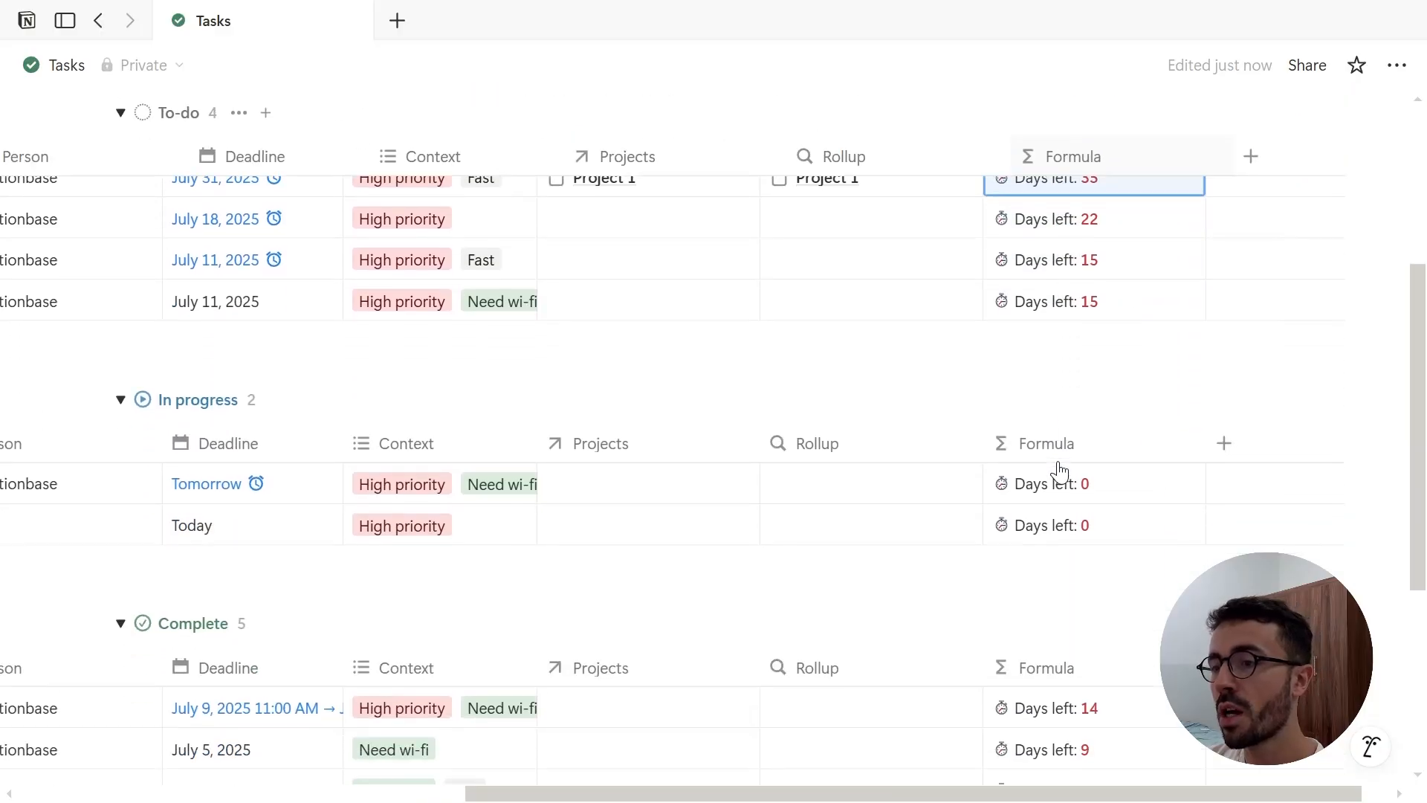
{"action": "scroll", "coordinate": [1086, 439], "scroll_direction": "down", "scroll_amount": 3}
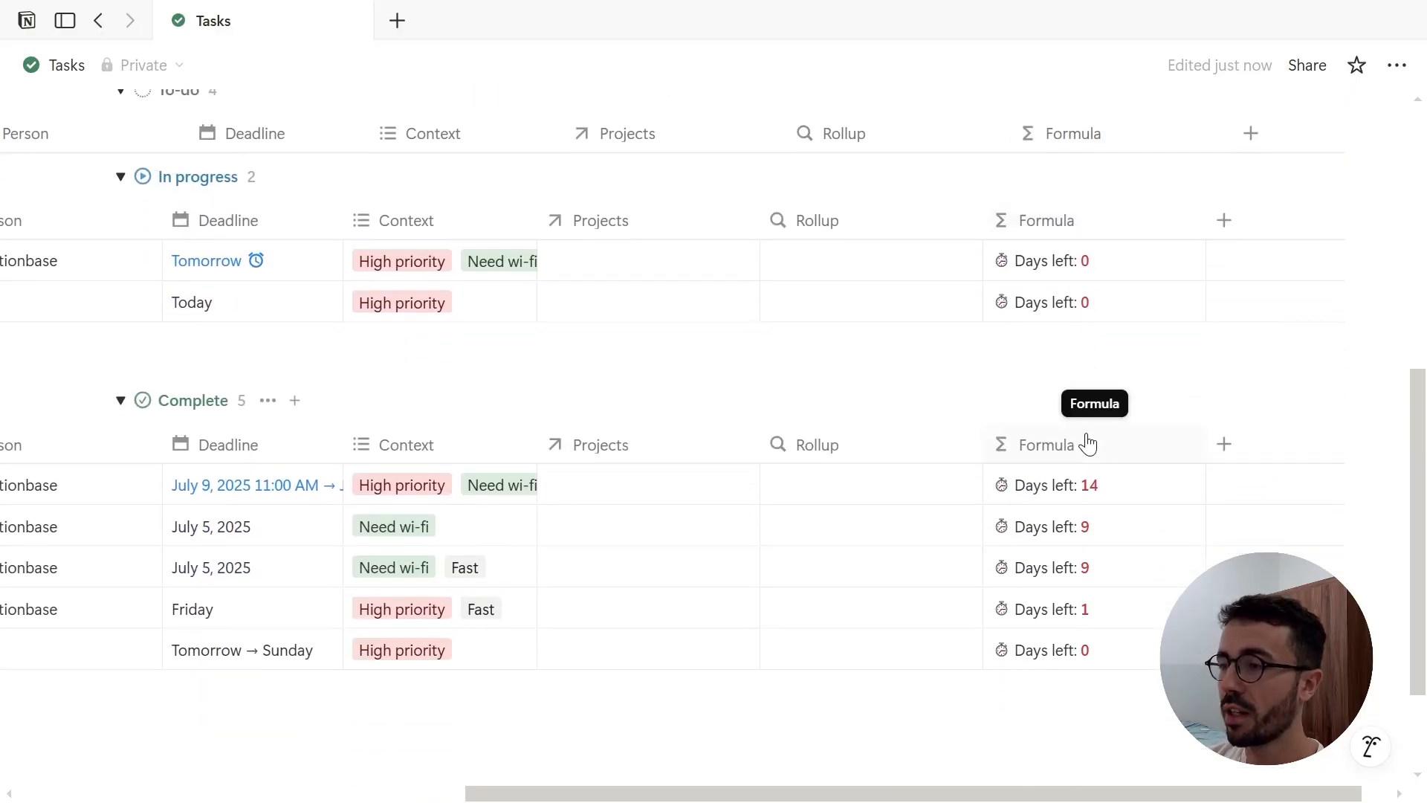
{"action": "scroll", "coordinate": [1088, 485], "scroll_direction": "up", "scroll_amount": 5}
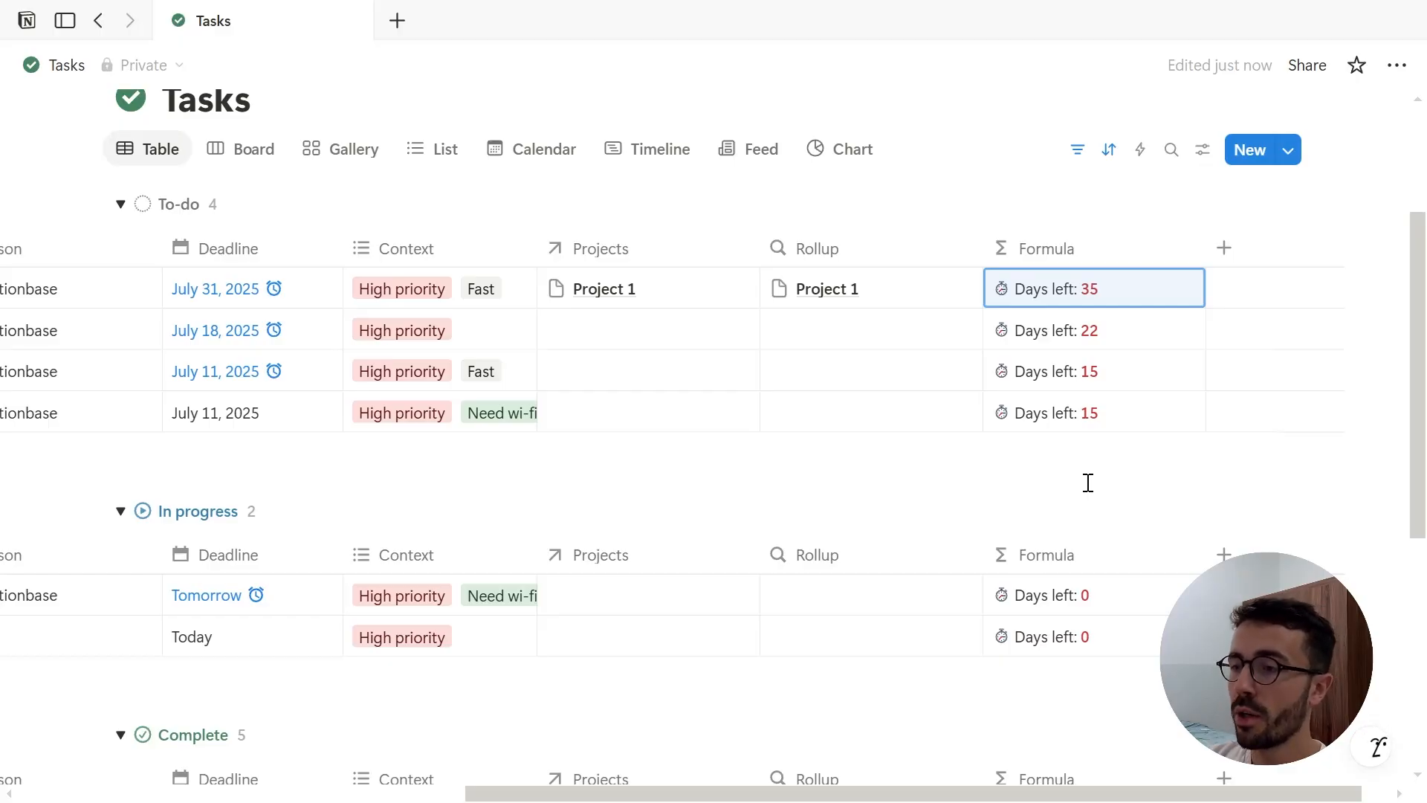
{"action": "left_click", "coordinate": [1225, 247]}
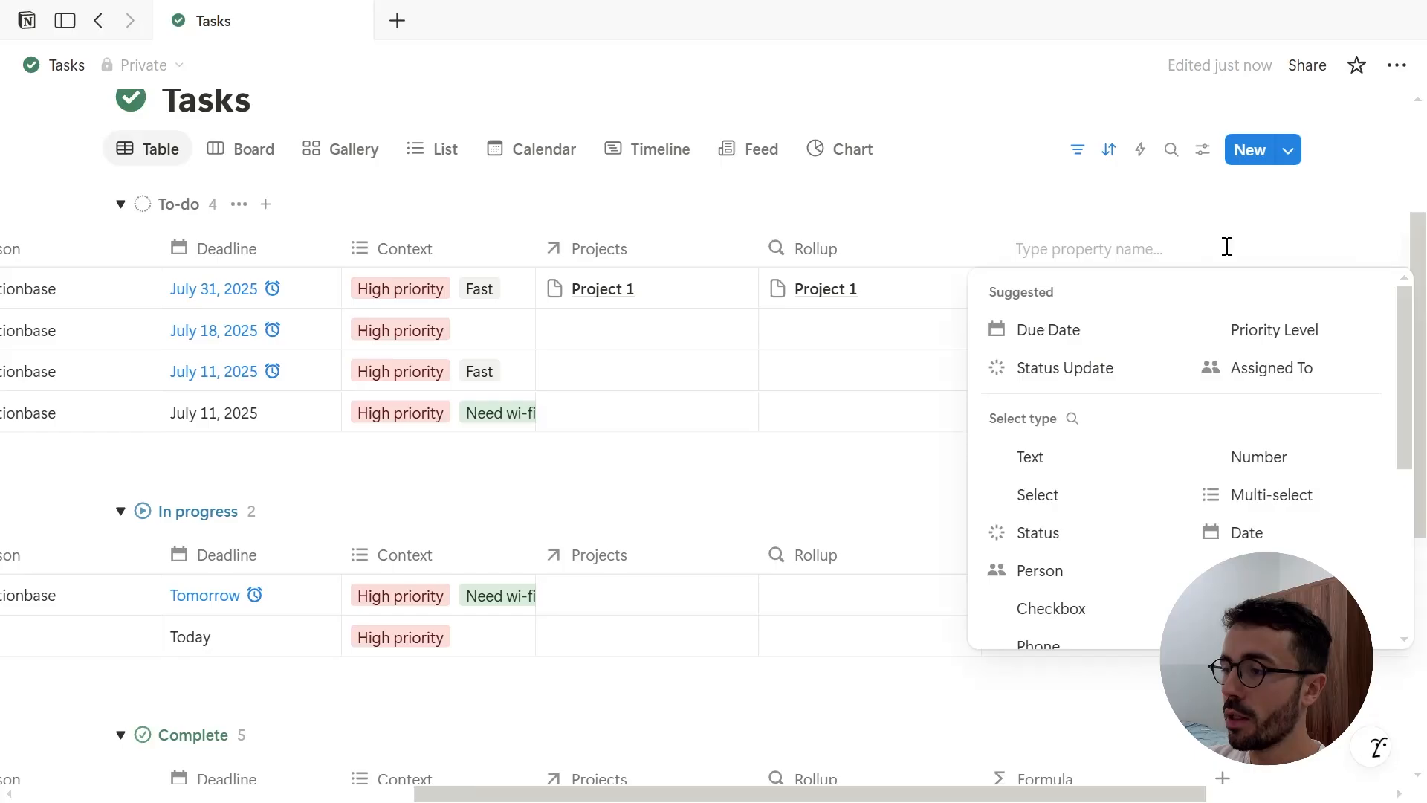
{"action": "scroll", "coordinate": [1266, 424], "scroll_direction": "down", "scroll_amount": 4}
{"action": "left_click", "coordinate": [1262, 412]}
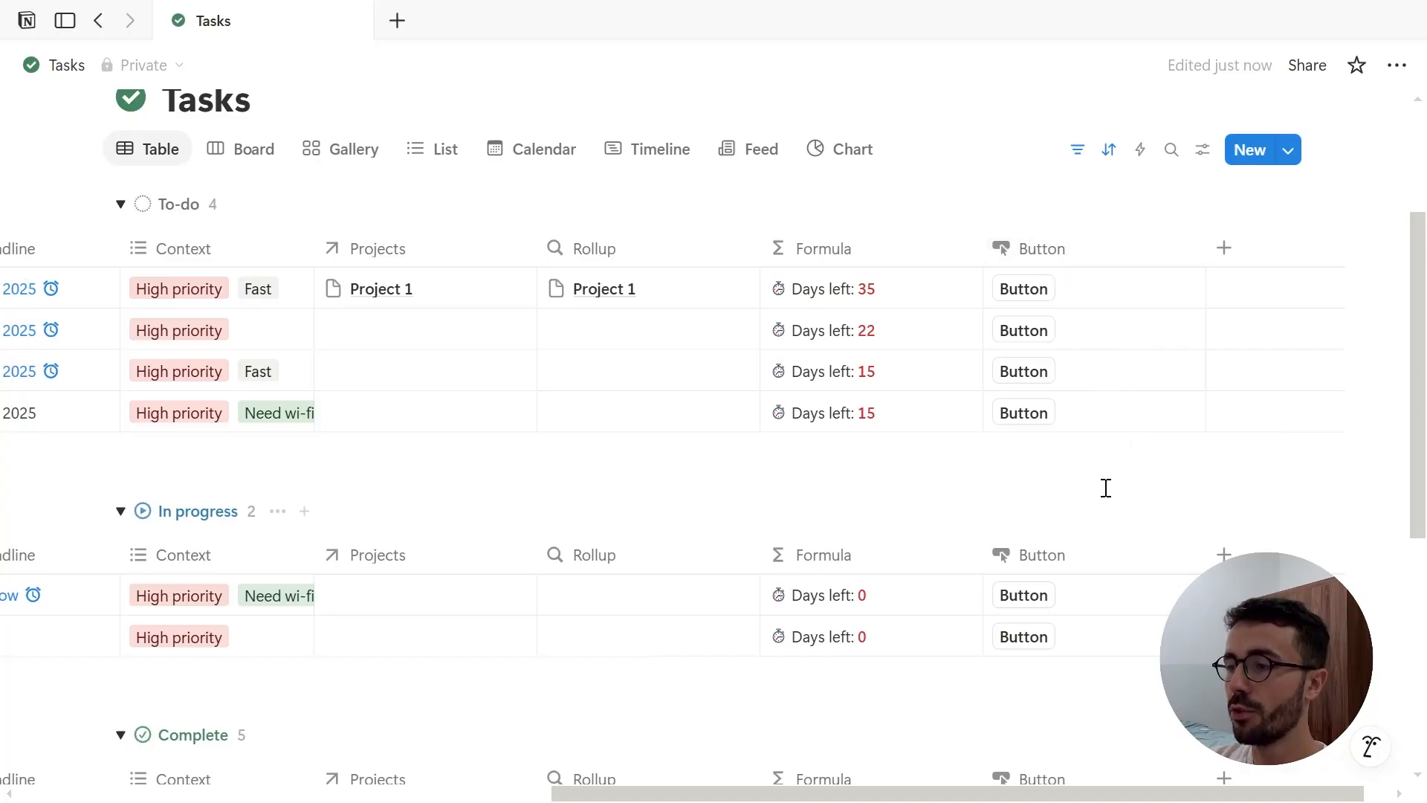
Open the Button property's automation and name the button "Push deadline"
{"action": "left_click", "coordinate": [1050, 246]}
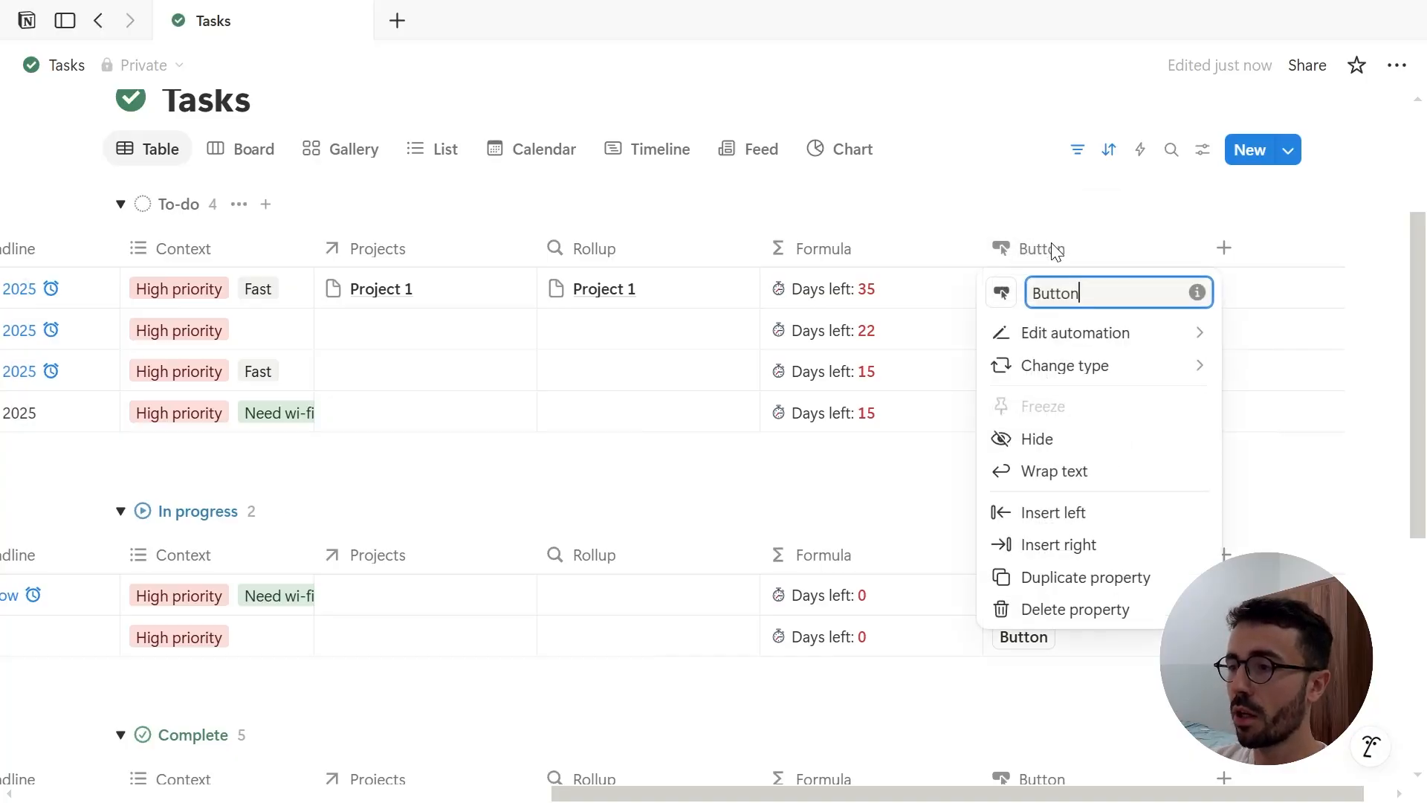
{"action": "left_click", "coordinate": [1068, 342]}
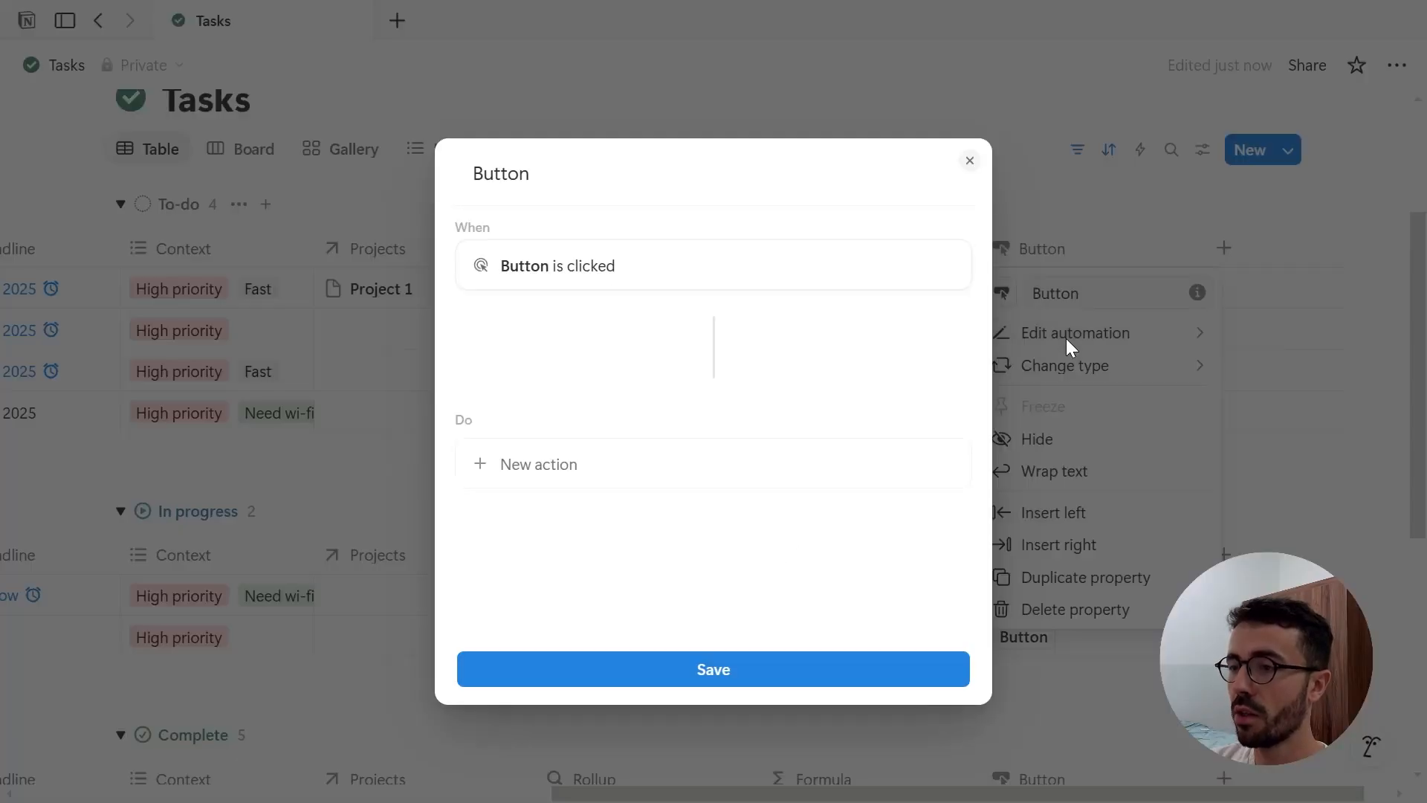
{"action": "double_click", "coordinate": [505, 165]}
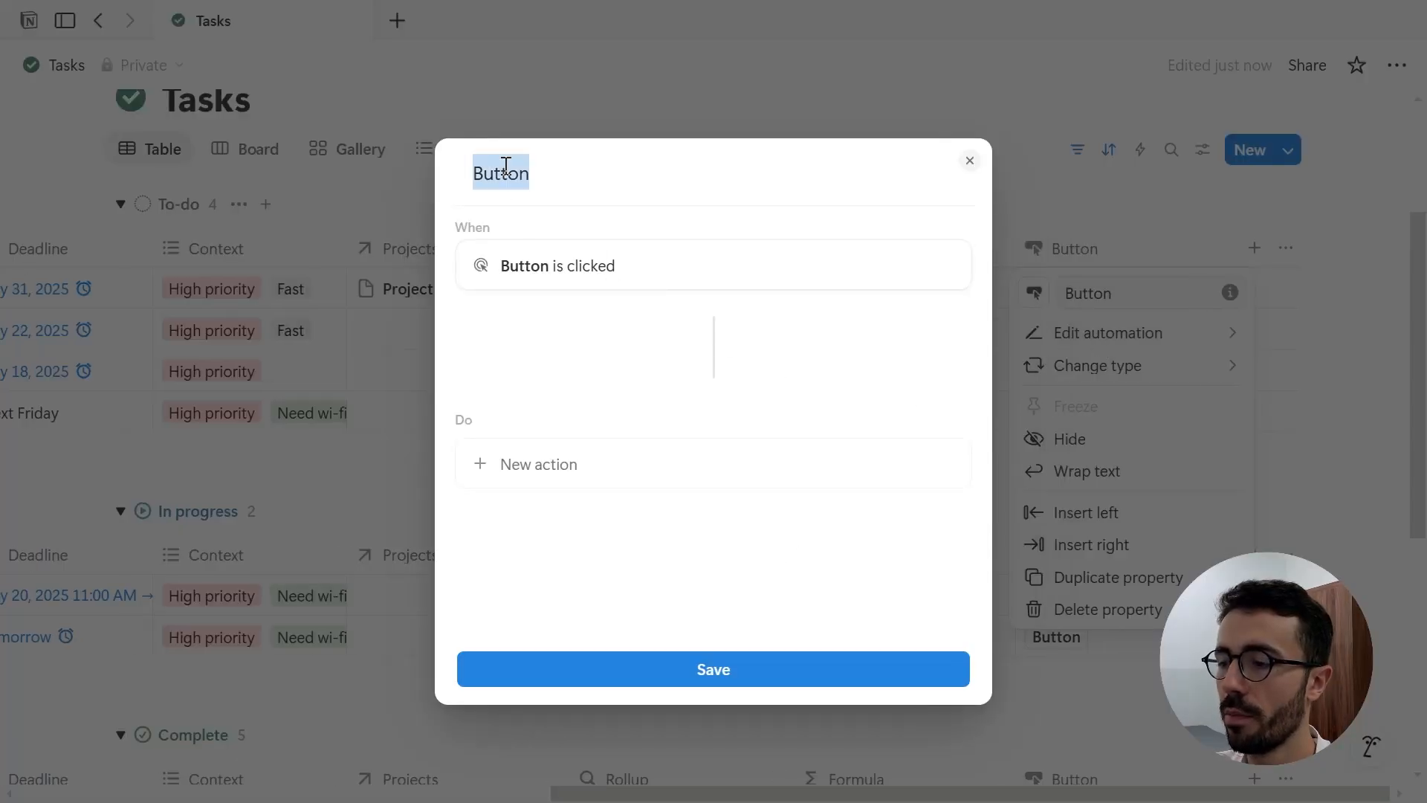
{"action": "type", "text": "Push deadline"}
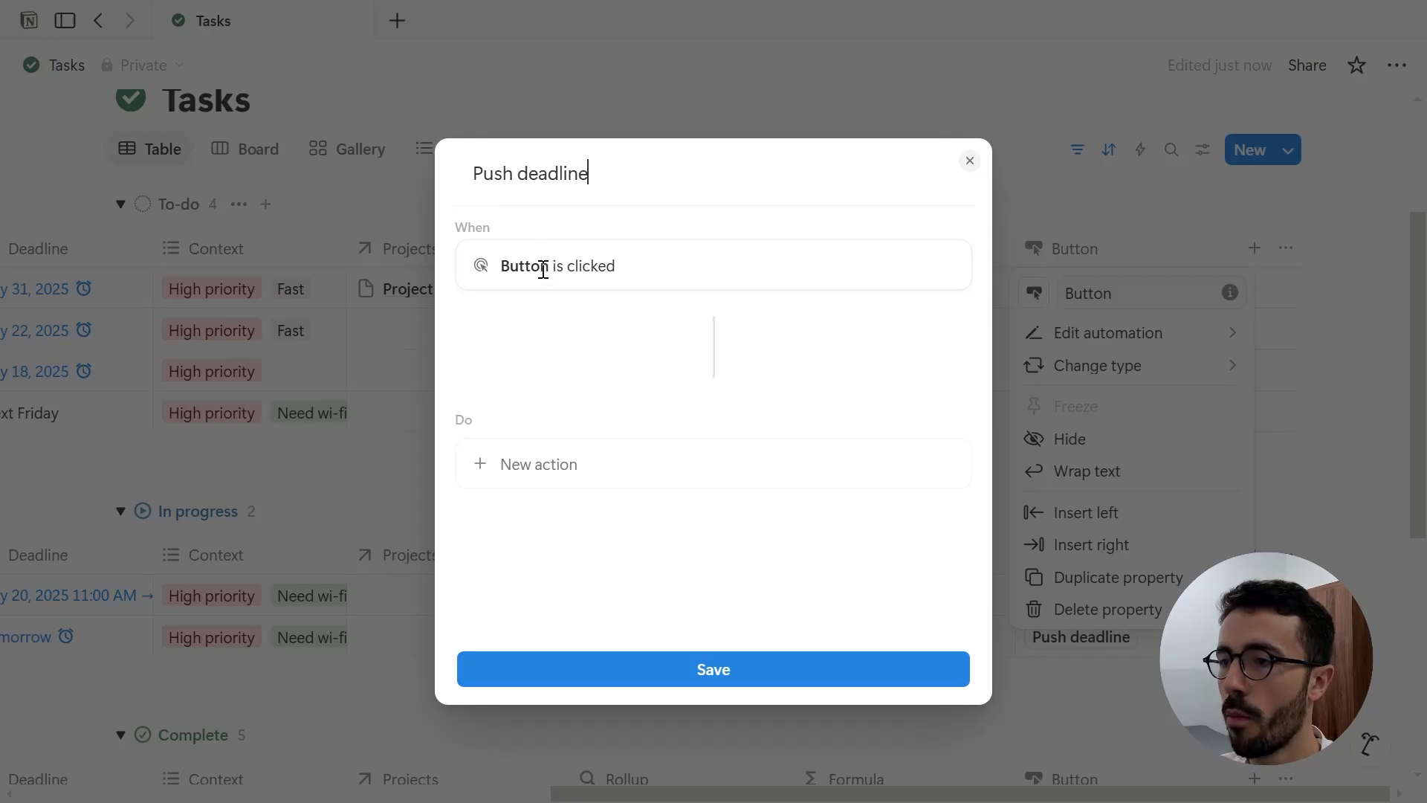
Add a Show confirmation action to the Push deadline button and review its message and button text settings
{"action": "left_click", "coordinate": [559, 468]}
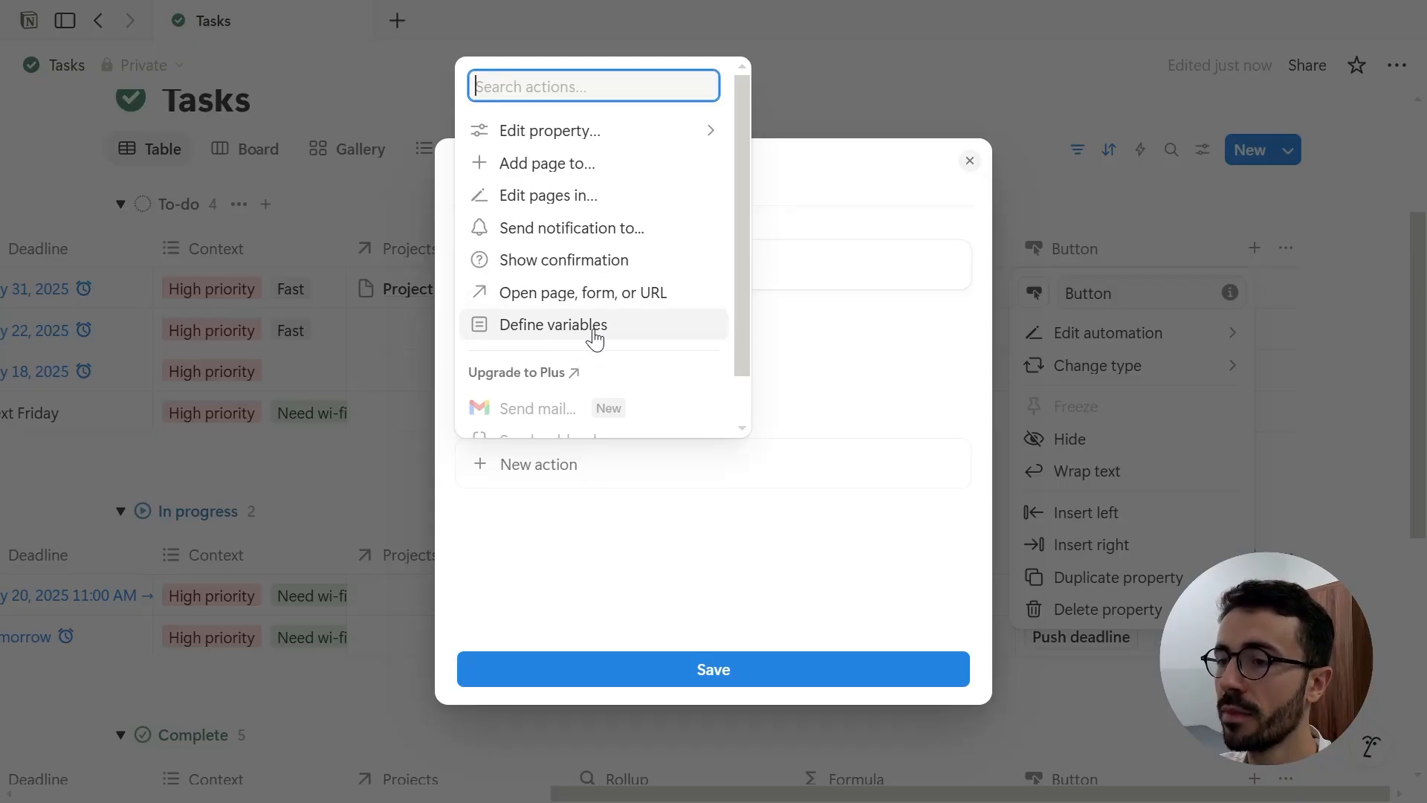
{"action": "scroll", "coordinate": [635, 331], "scroll_direction": "down", "scroll_amount": 2}
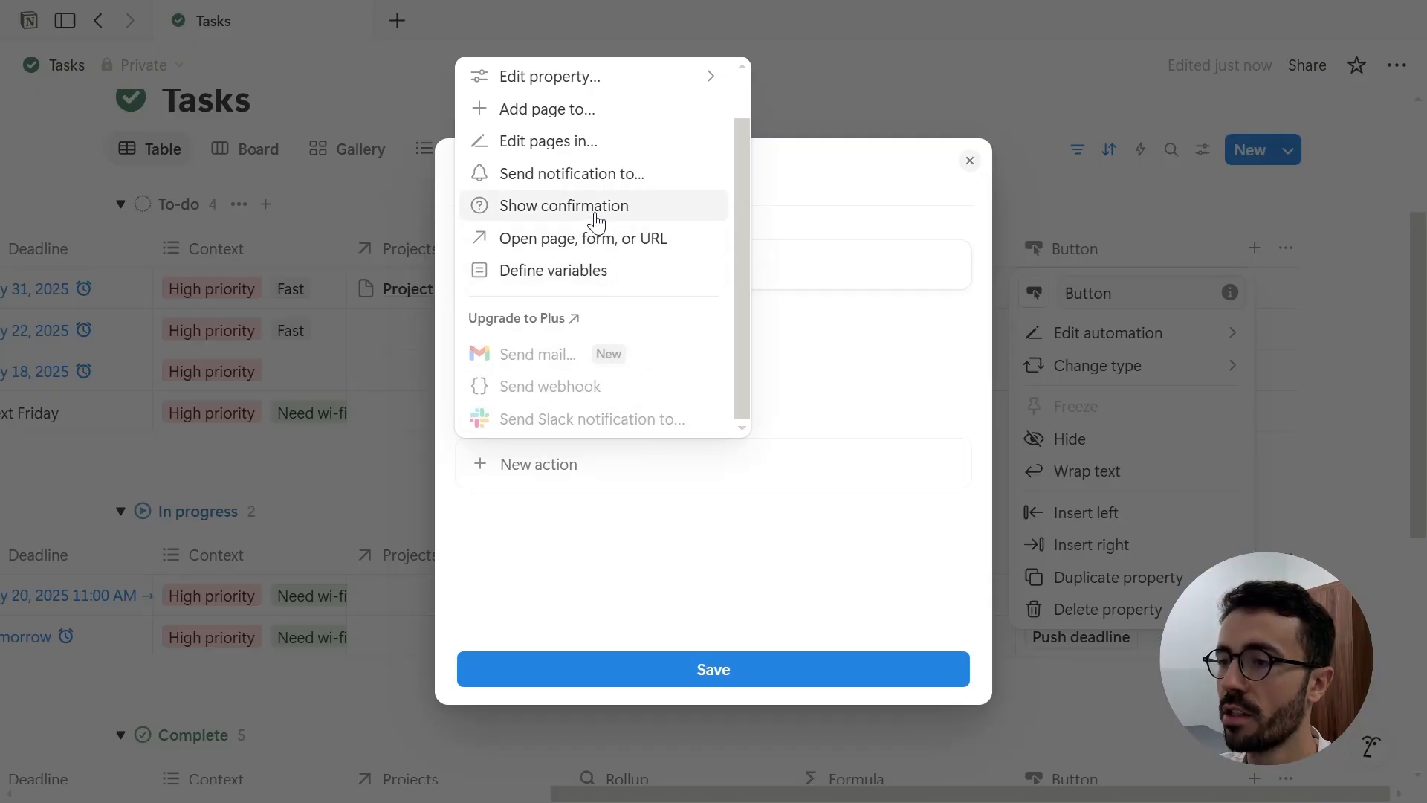
{"action": "left_click", "coordinate": [596, 221]}
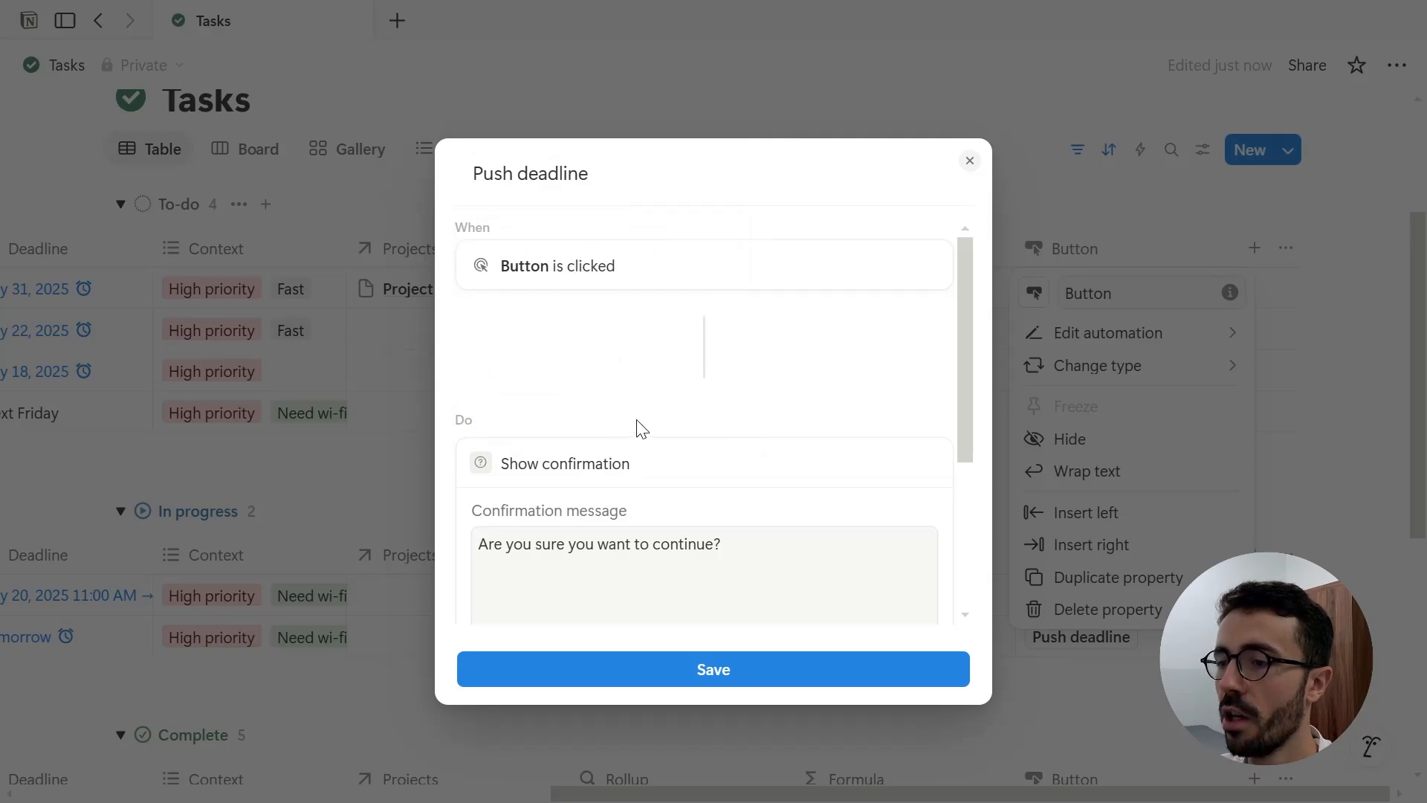
{"action": "scroll", "coordinate": [654, 424], "scroll_direction": "down", "scroll_amount": 3}
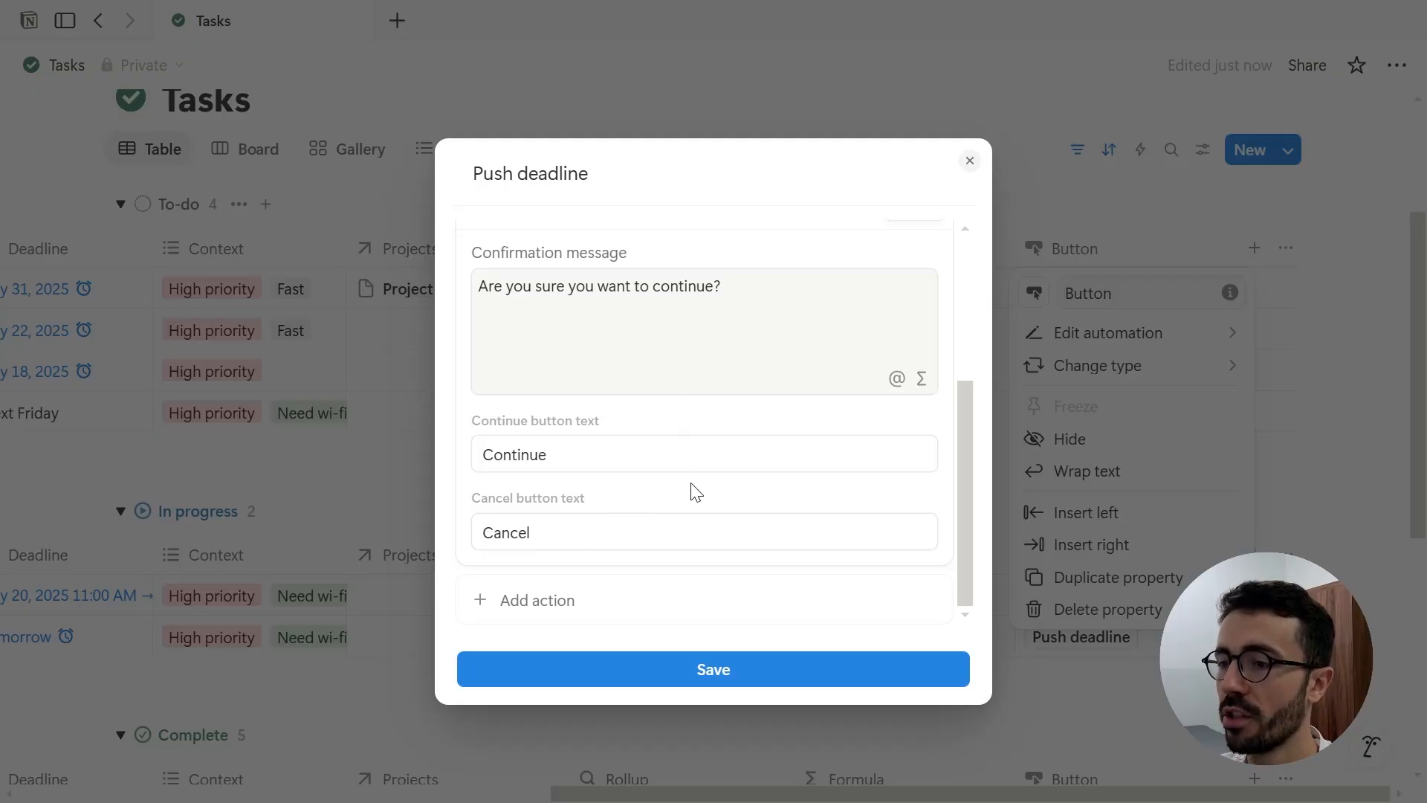
Collapse the Show confirmation action and add a Define variables action below it
{"action": "scroll", "coordinate": [885, 387], "scroll_direction": "up", "scroll_amount": 3}
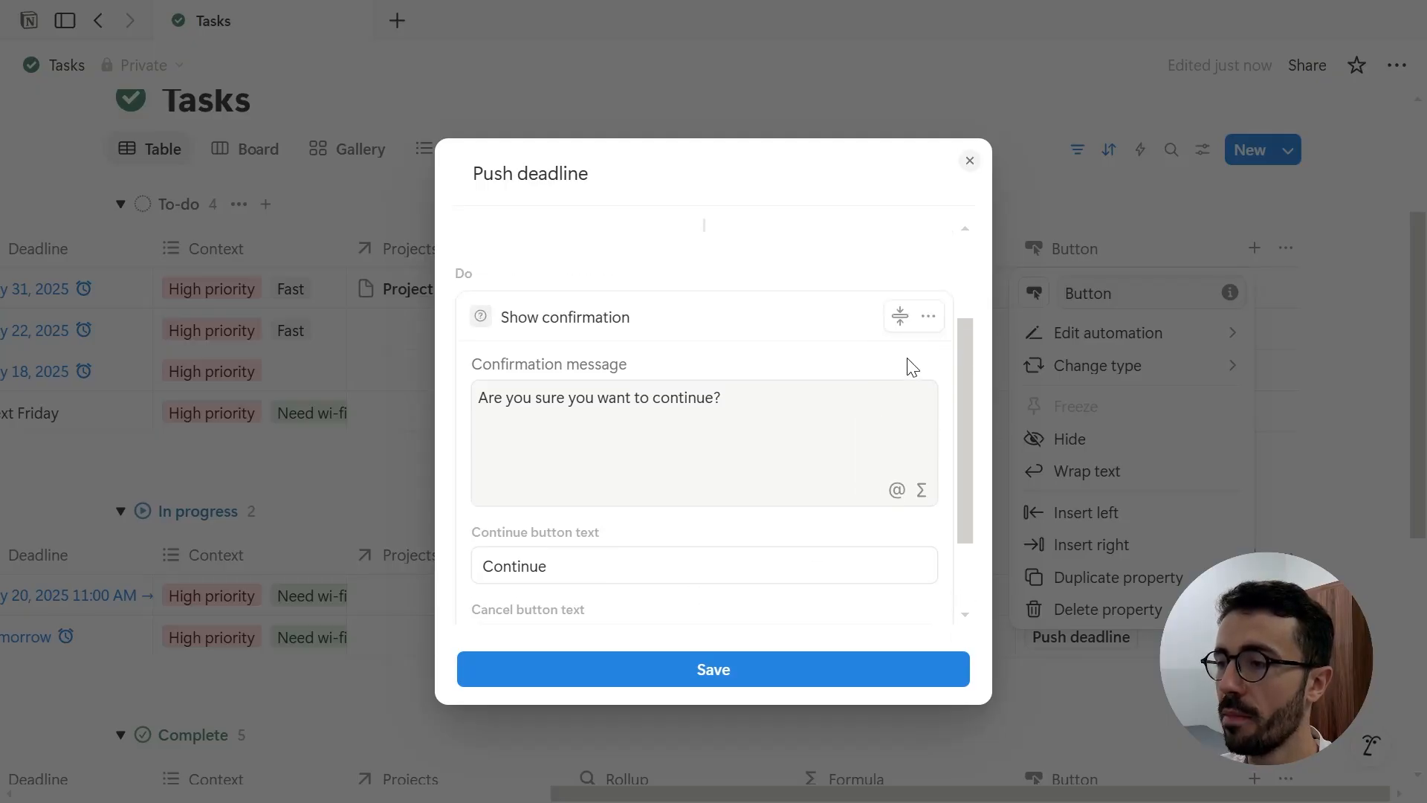
{"action": "left_click", "coordinate": [906, 326]}
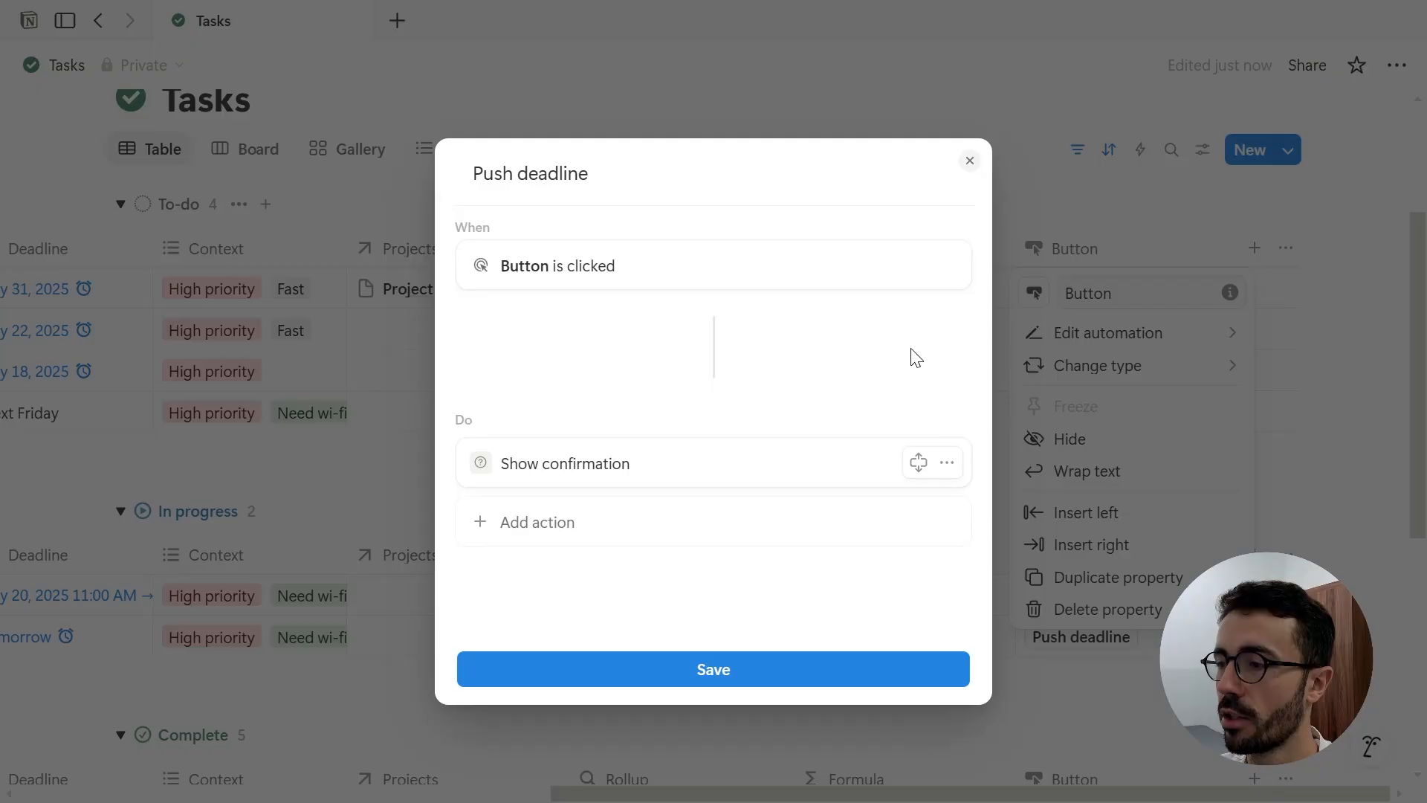
{"action": "left_click", "coordinate": [948, 464]}
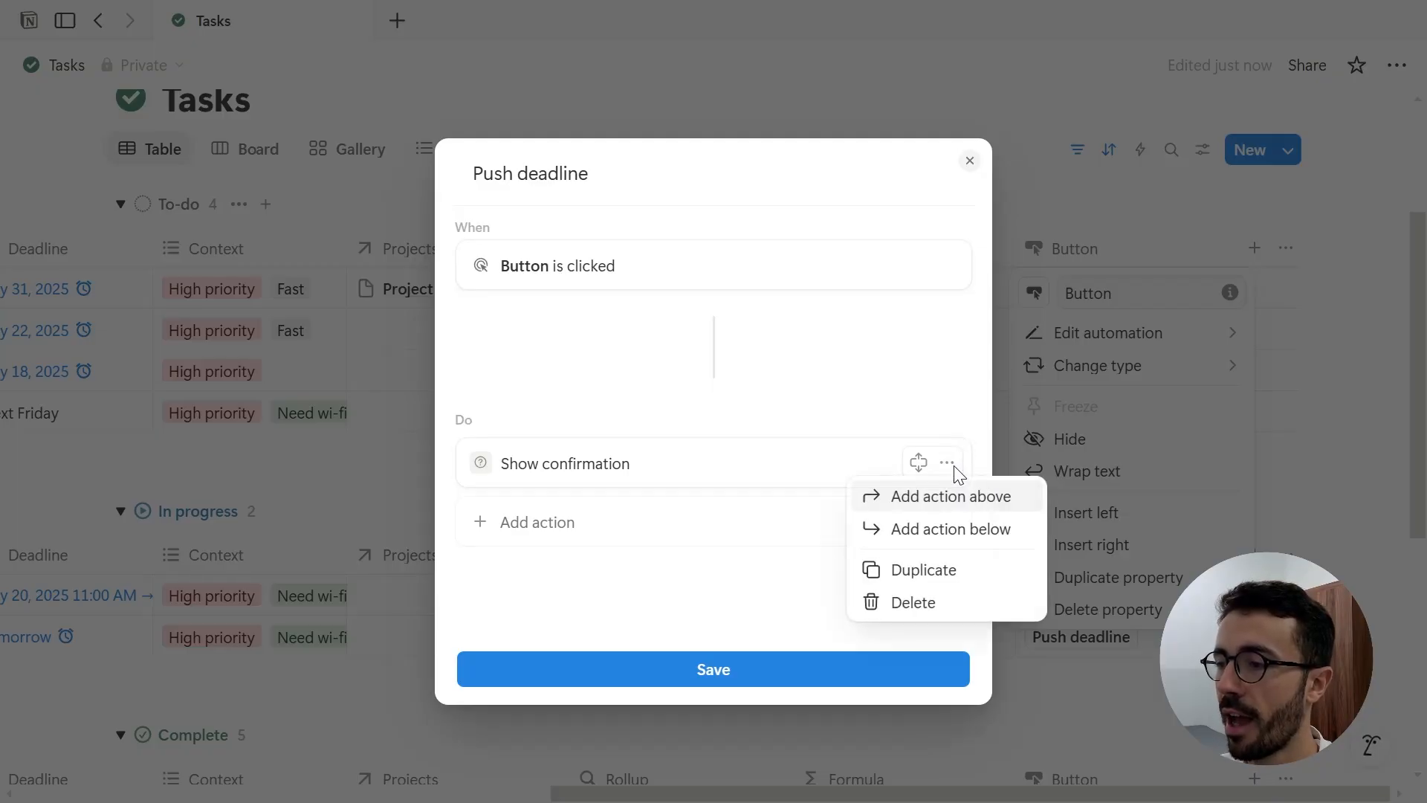
{"action": "left_click", "coordinate": [941, 530]}
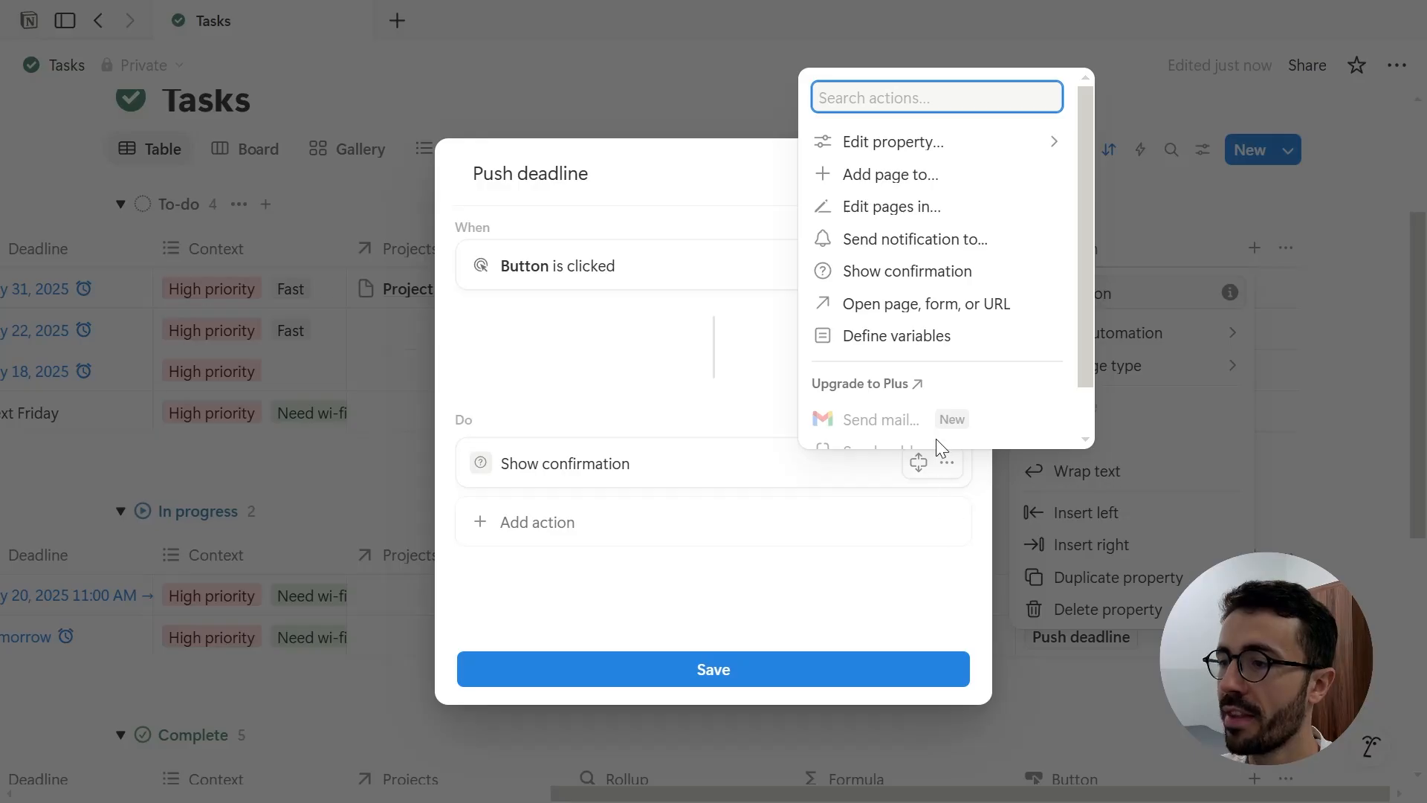
{"action": "left_click", "coordinate": [920, 339]}
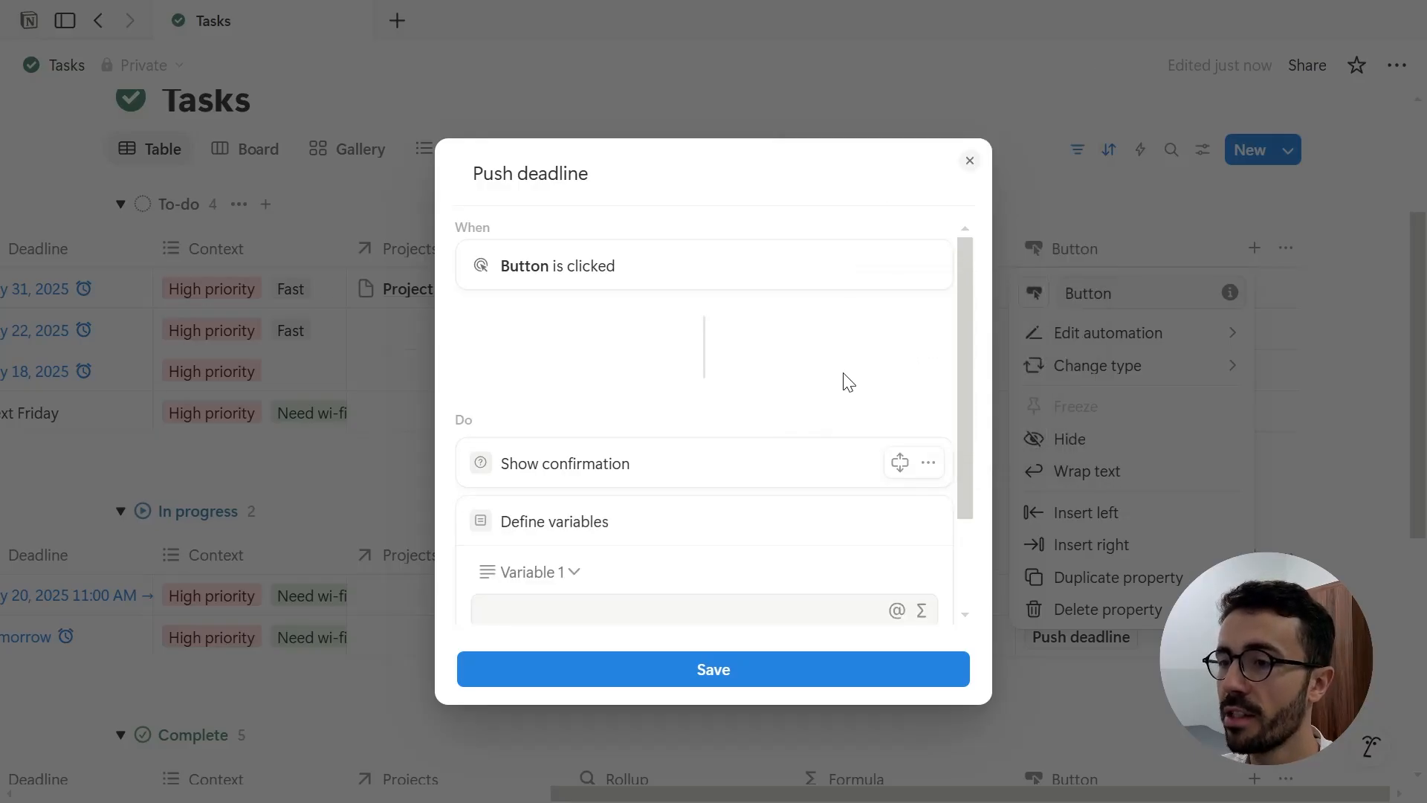
Set Variable 1 to the Deadline property from This page
{"action": "left_click", "coordinate": [898, 611]}
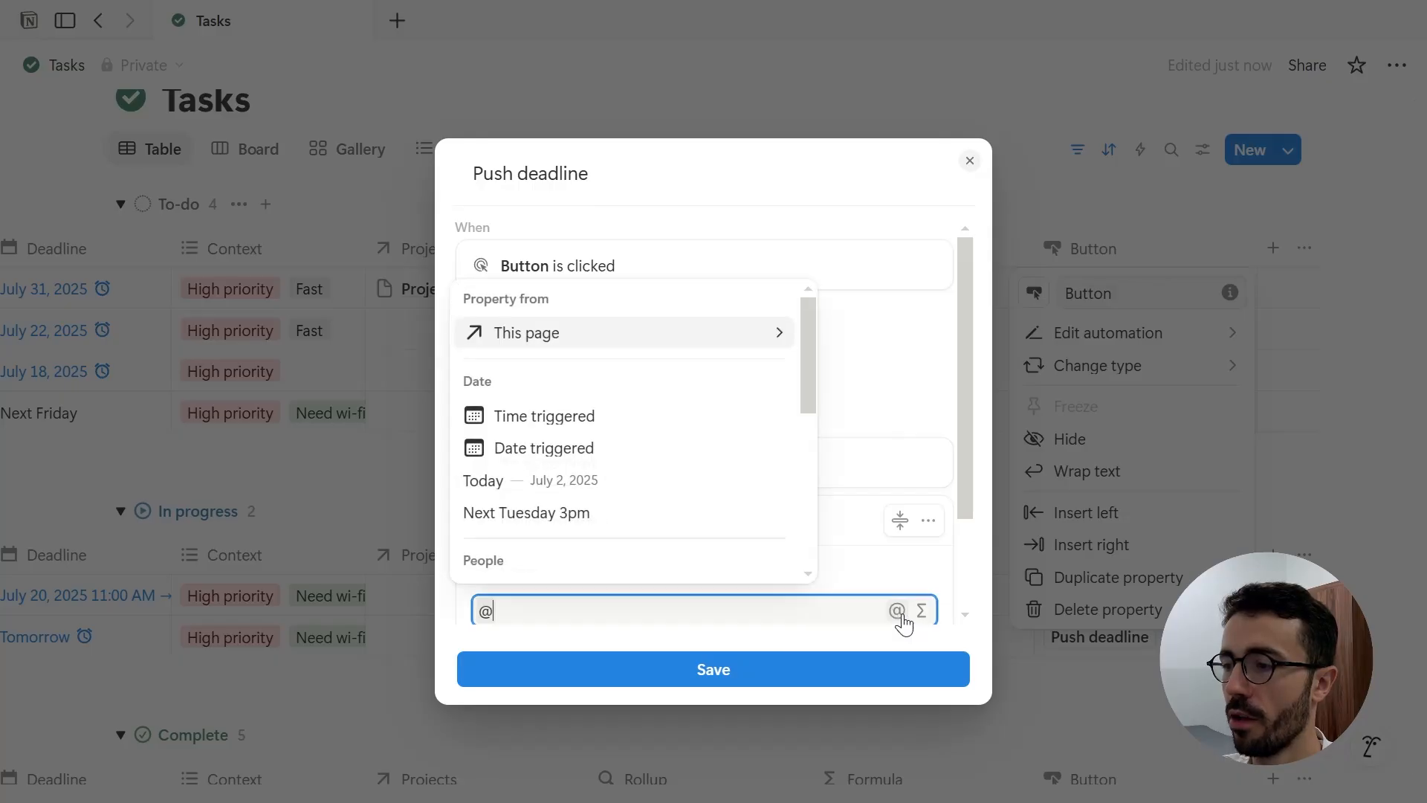
{"action": "left_click", "coordinate": [664, 333]}
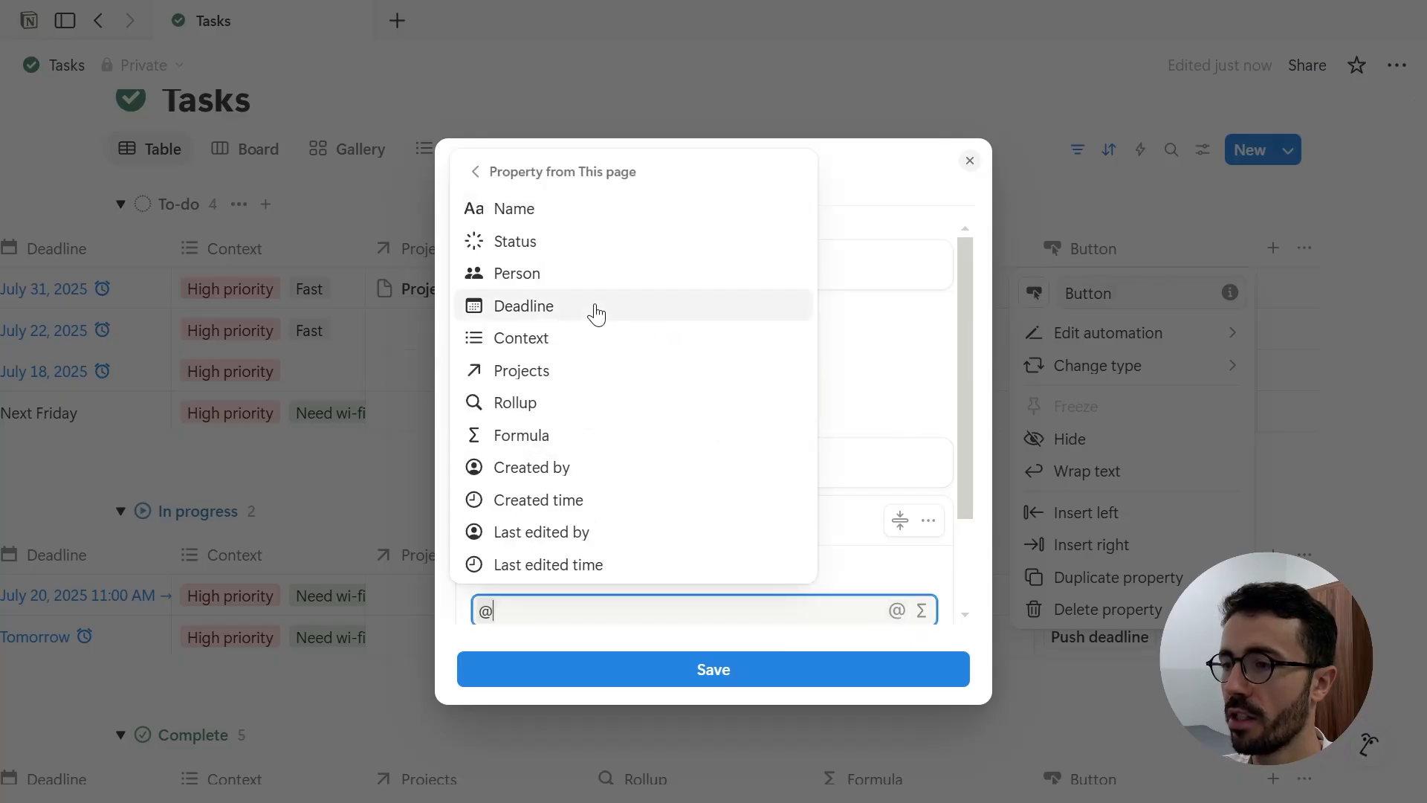
{"action": "left_click", "coordinate": [599, 307]}
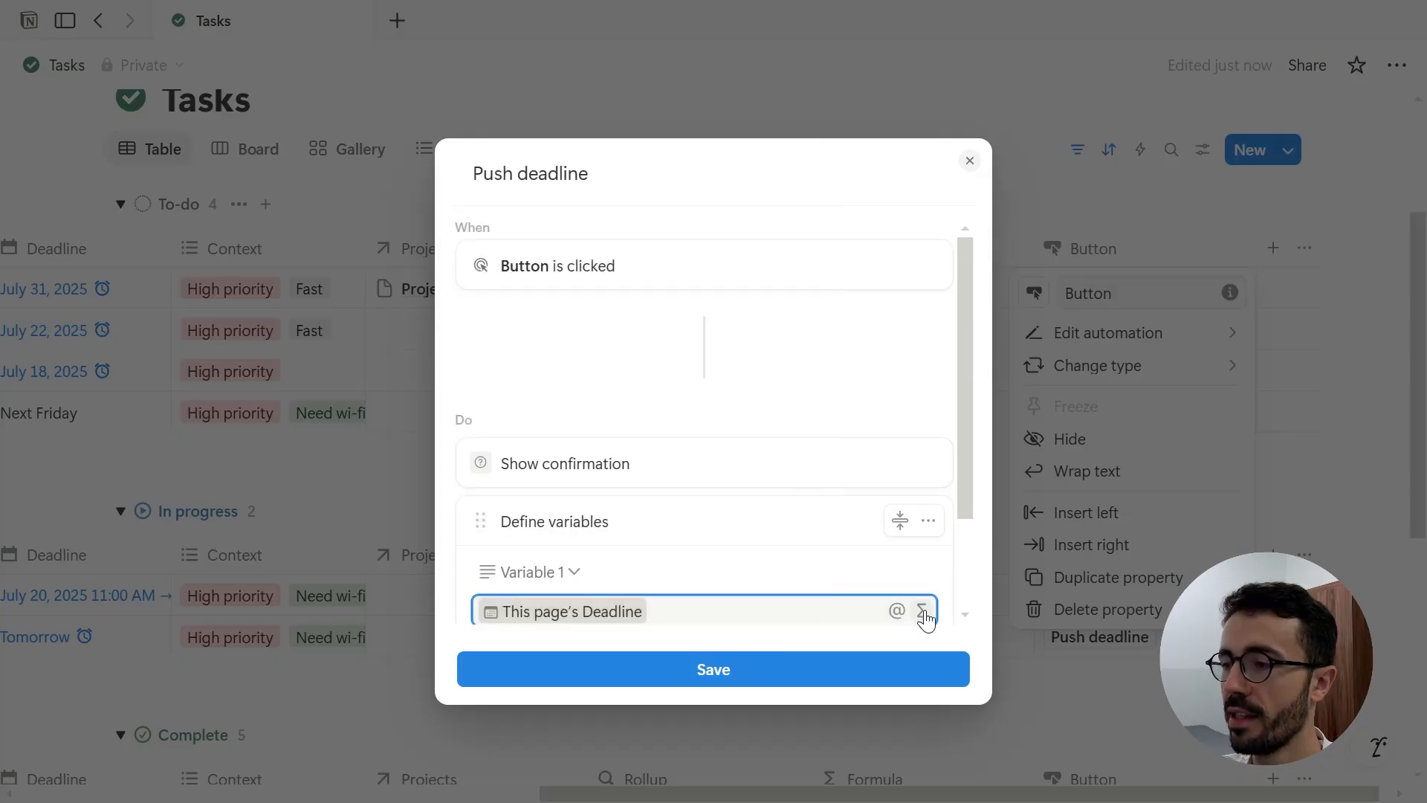
Turn Variable 1 into the formula dateAdd(This page's Deadline, 3, "days") and save the formula
{"action": "left_click", "coordinate": [923, 611]}
{"action": "left_click_drag", "start_coordinate": [707, 304], "coordinate": [663, 301]}
{"action": "key", "text": "BackSpace"}
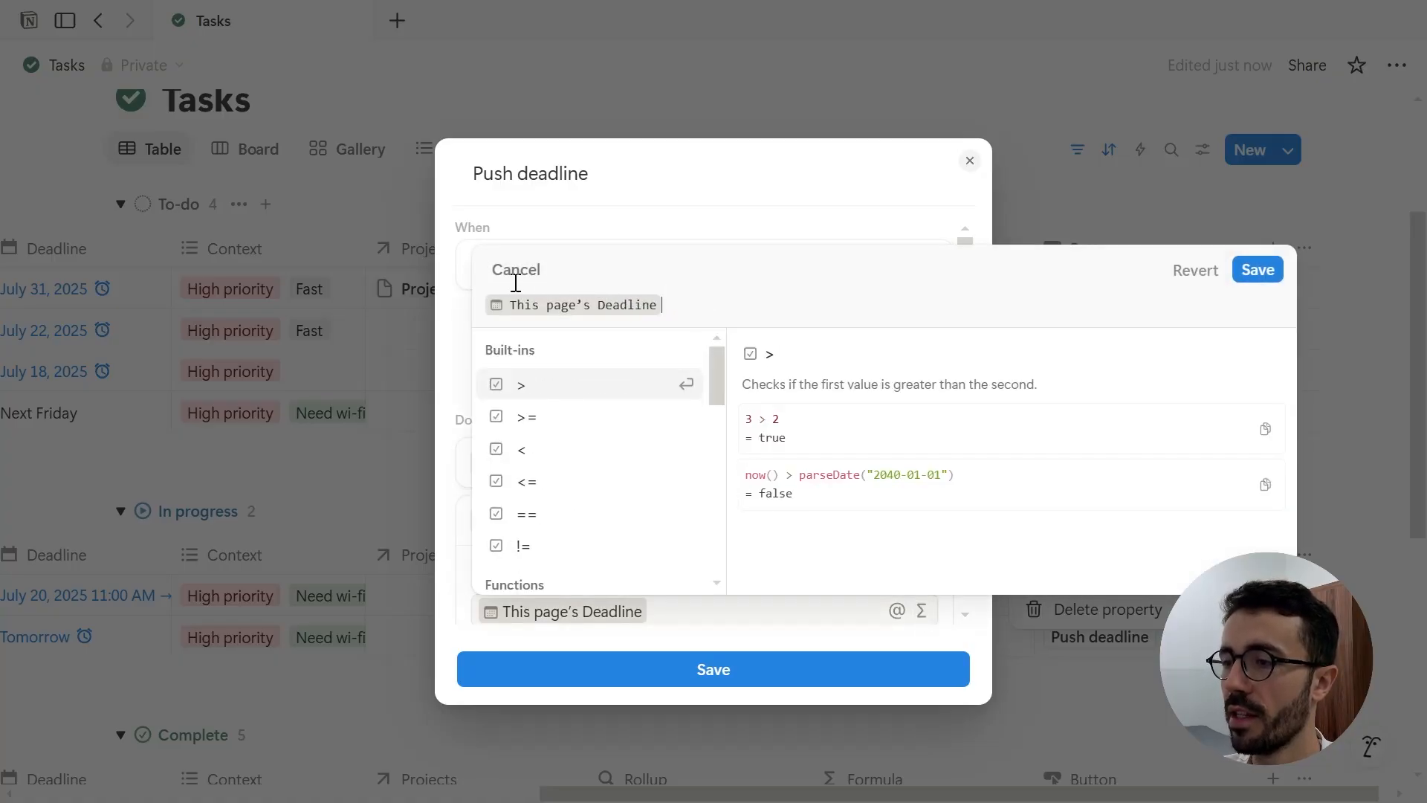
{"action": "left_click", "coordinate": [482, 304]}
{"action": "type", "text": "dateAdd("}
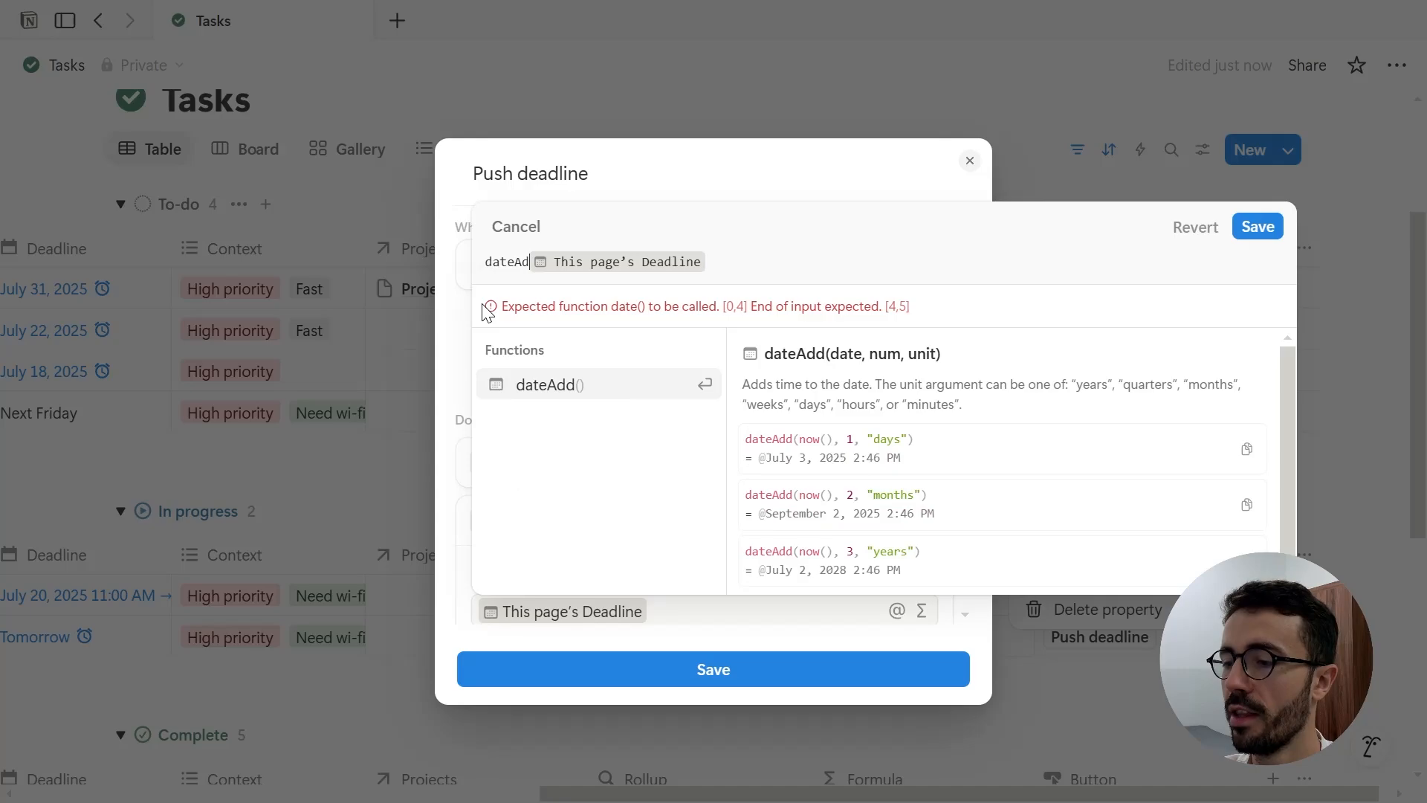
{"action": "left_click", "coordinate": [751, 259]}
{"action": "type", "text": ", "}
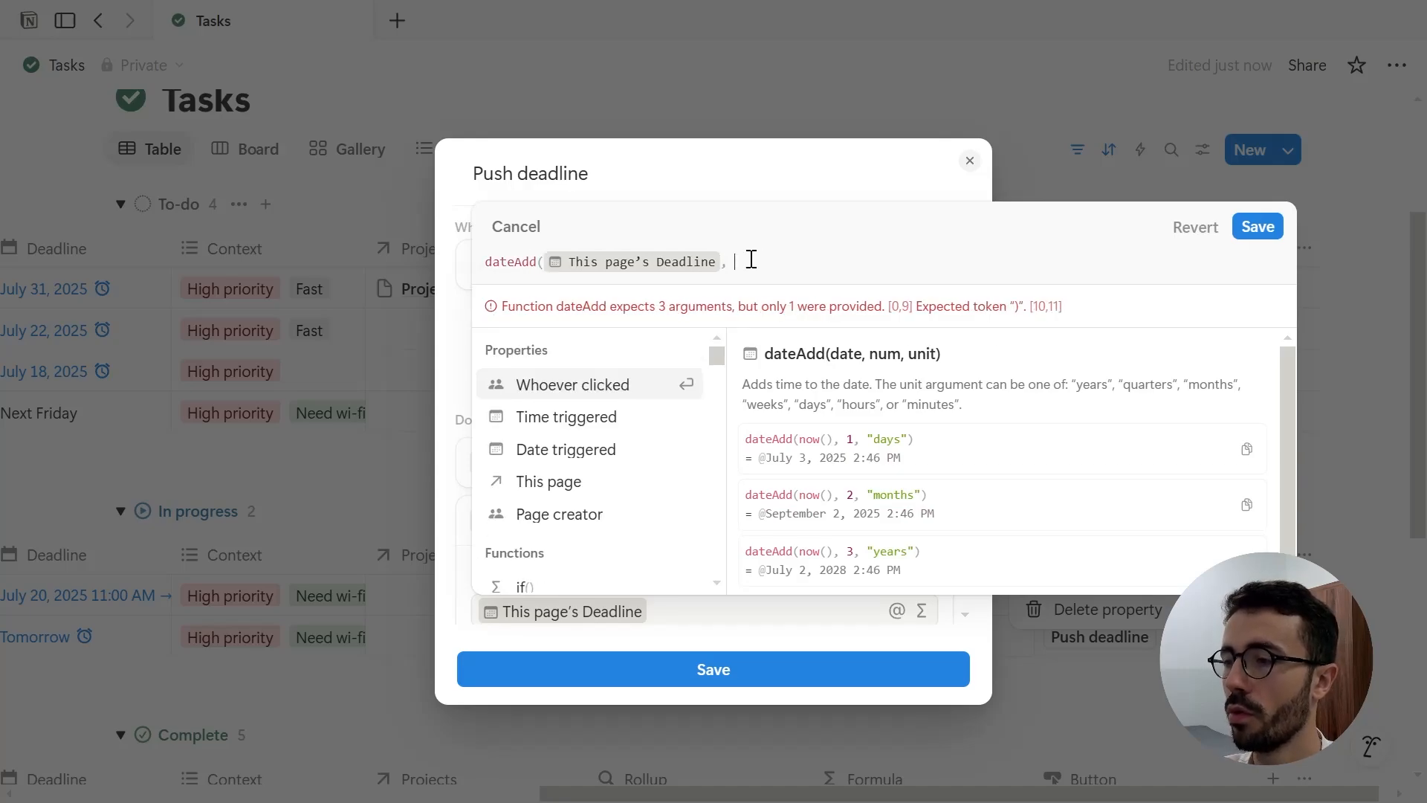
{"action": "type", "text": "3,"}
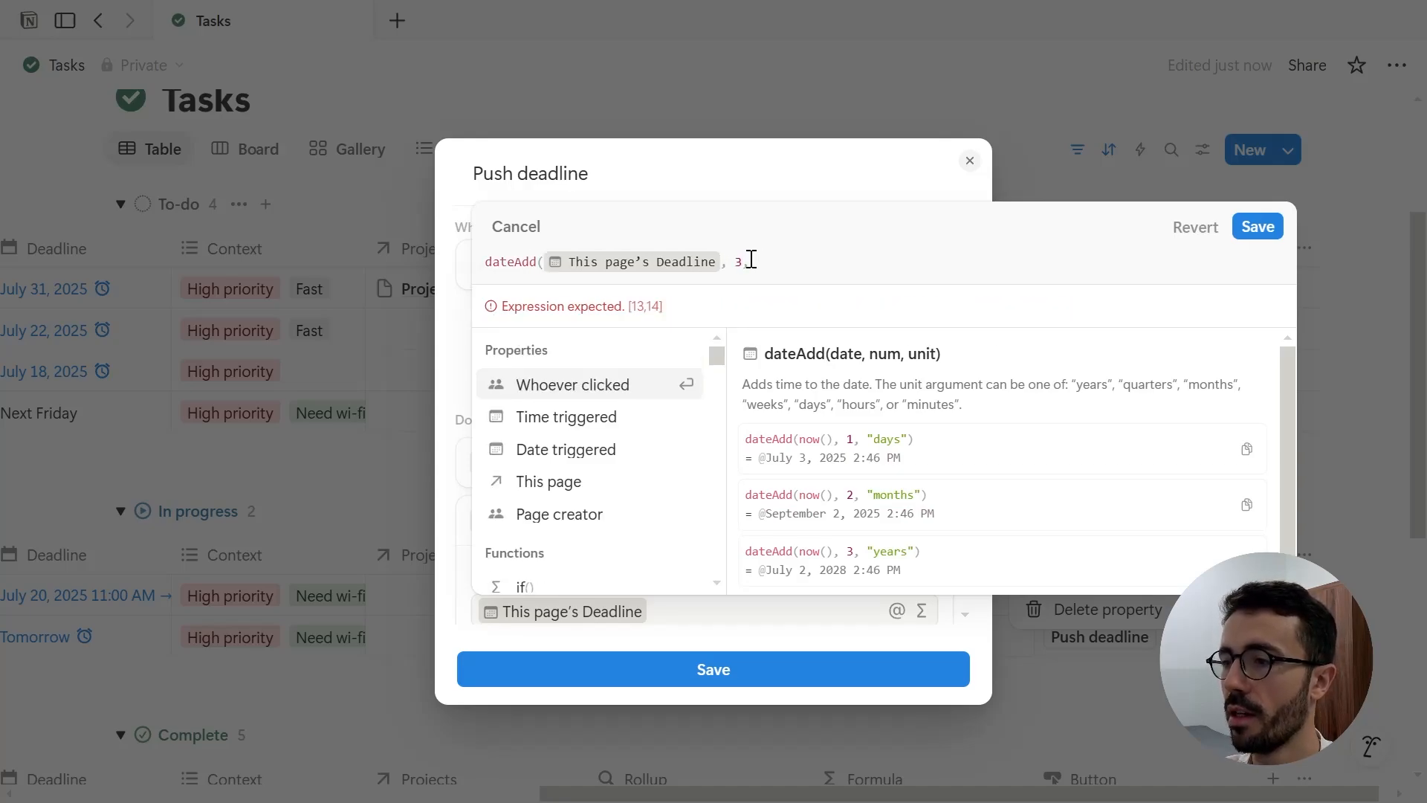
{"action": "type", "text": " \"days\")"}
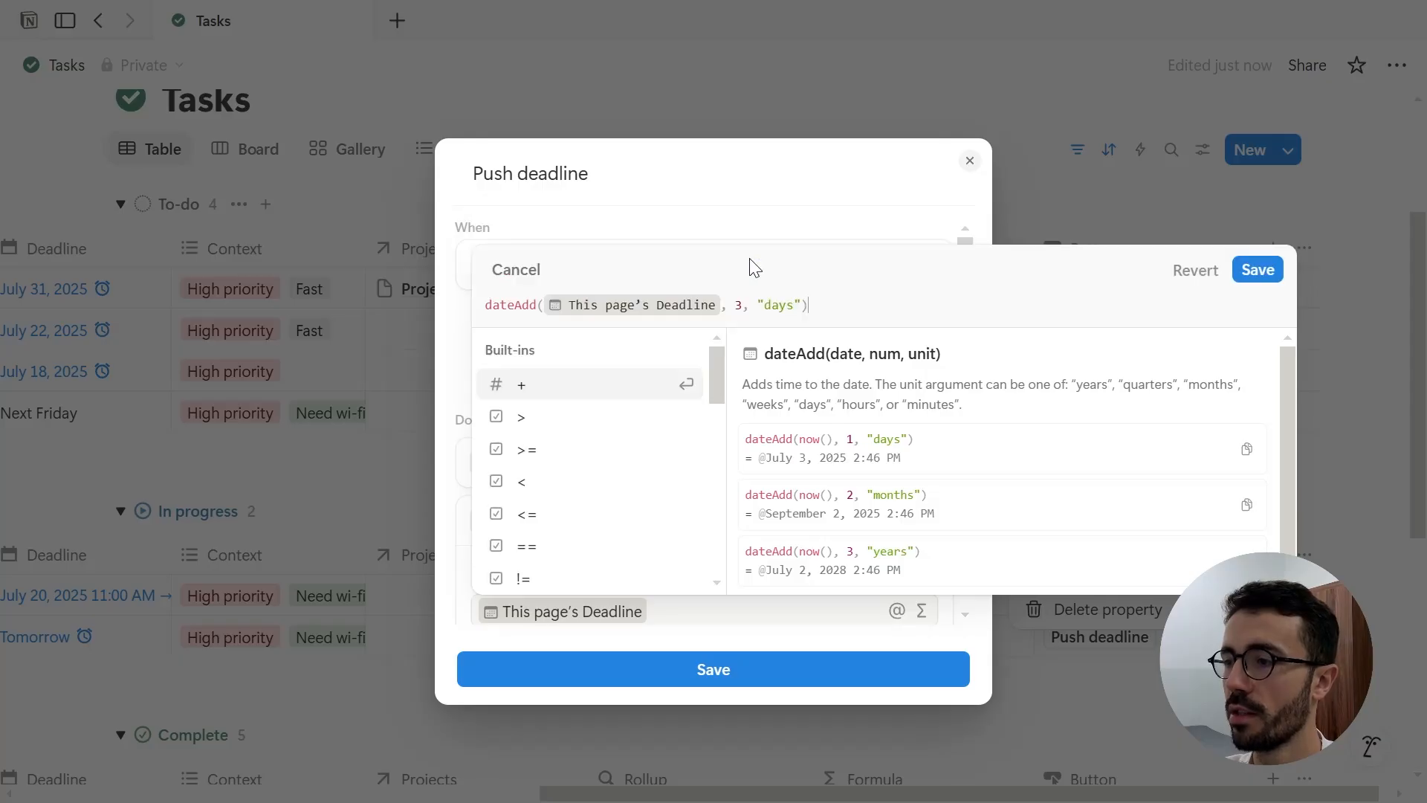
{"action": "left_click", "coordinate": [1272, 267]}
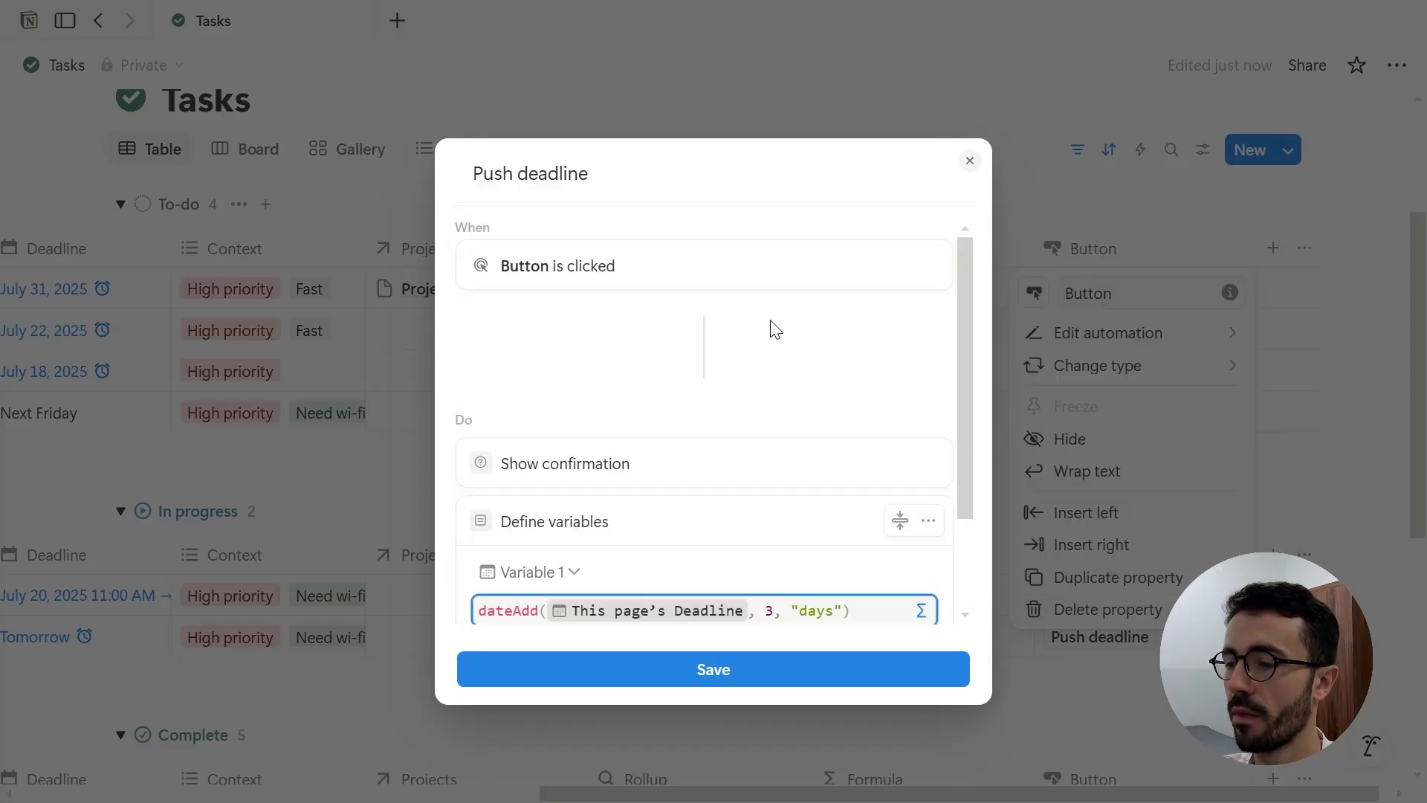
Add an Edit property action that sets Deadline to Variable 1, and save the button automation
{"action": "scroll", "coordinate": [768, 325], "scroll_direction": "down", "scroll_amount": 3}
{"action": "left_click", "coordinate": [600, 611]}
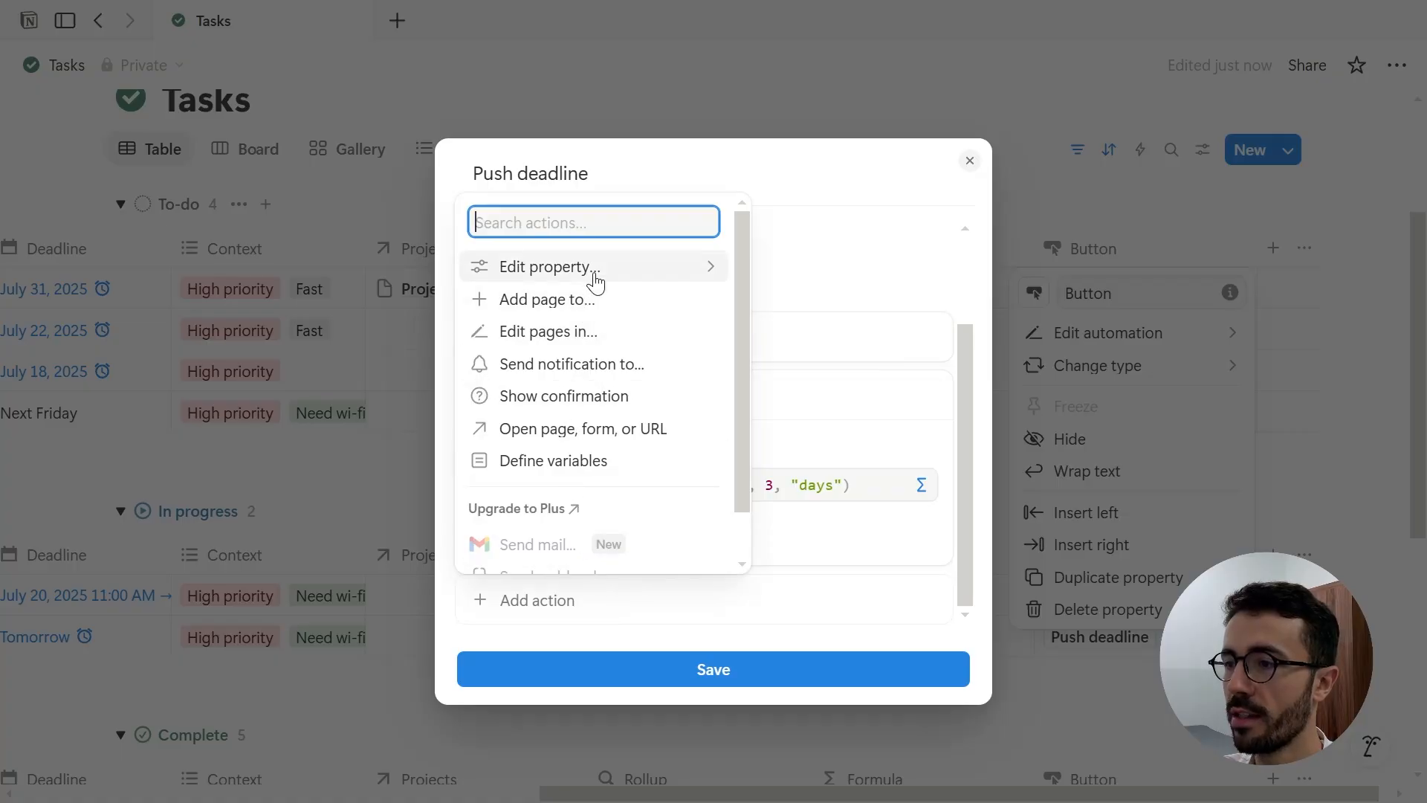
{"action": "left_click", "coordinate": [604, 277]}
{"action": "left_click", "coordinate": [570, 457]}
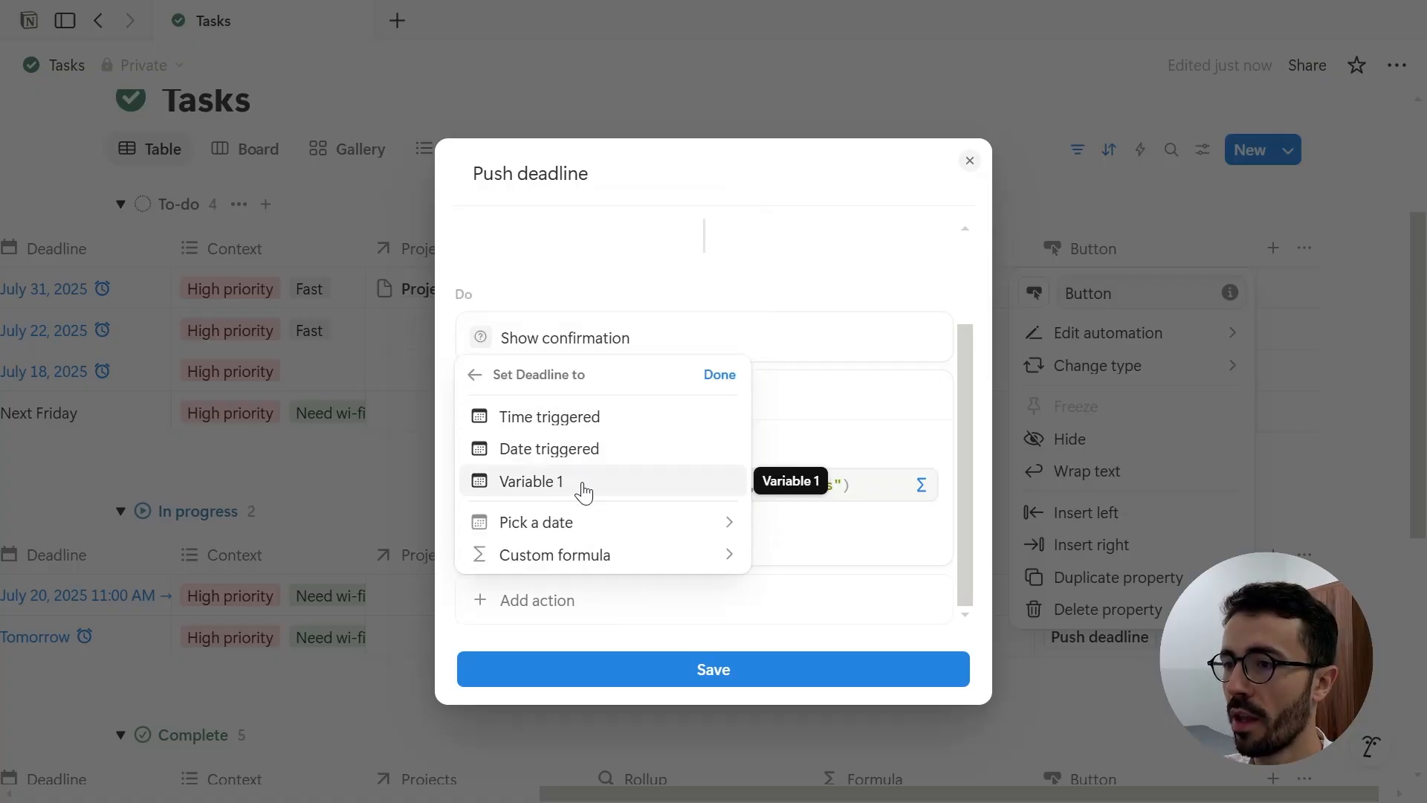
{"action": "left_click", "coordinate": [584, 492]}
{"action": "left_click", "coordinate": [584, 493]}
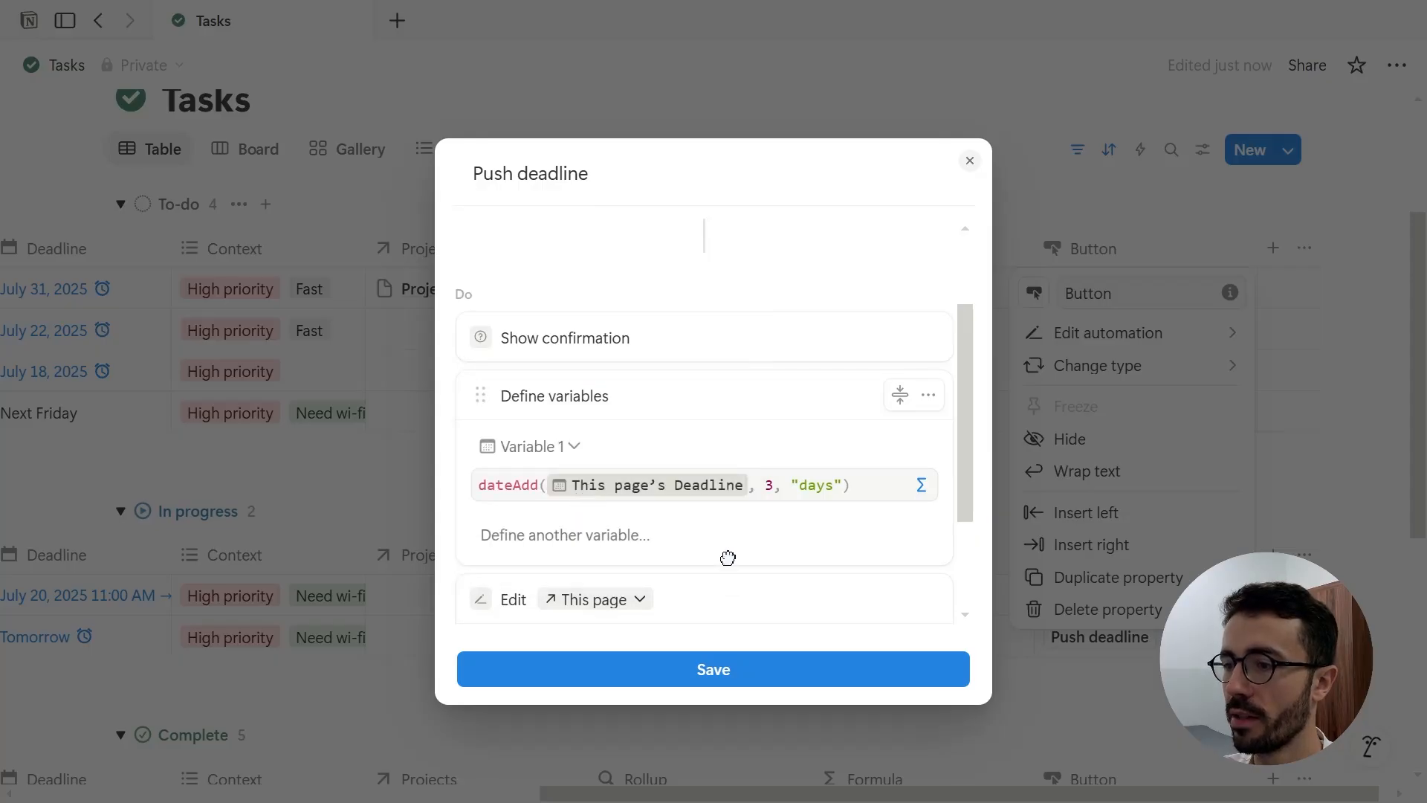
{"action": "left_click", "coordinate": [820, 665]}
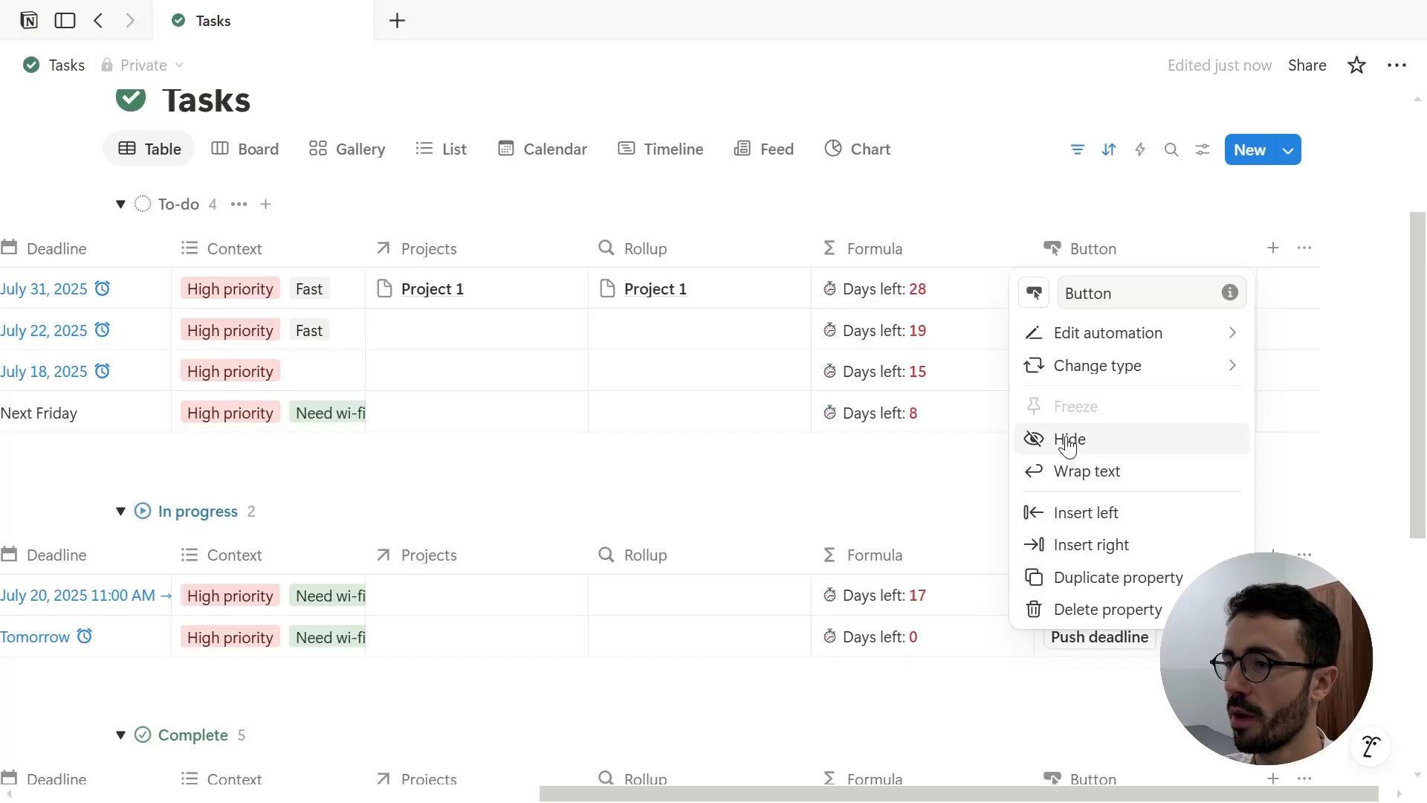
Rename the Button property as "Add 3 days to deadline"
{"action": "double_click", "coordinate": [1107, 294]}
{"action": "type", "text": "A"}
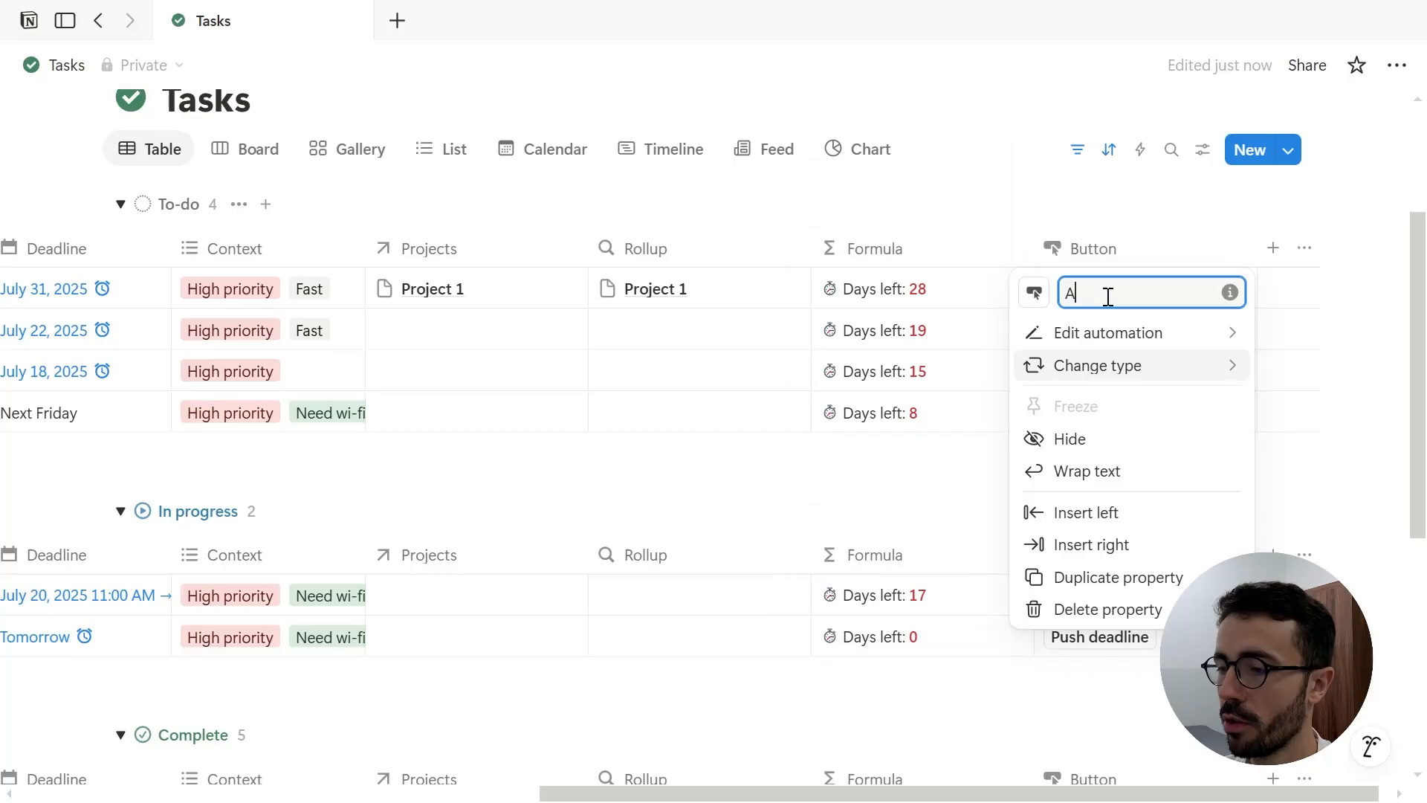
{"action": "type", "text": "dd 3 days to deadline"}
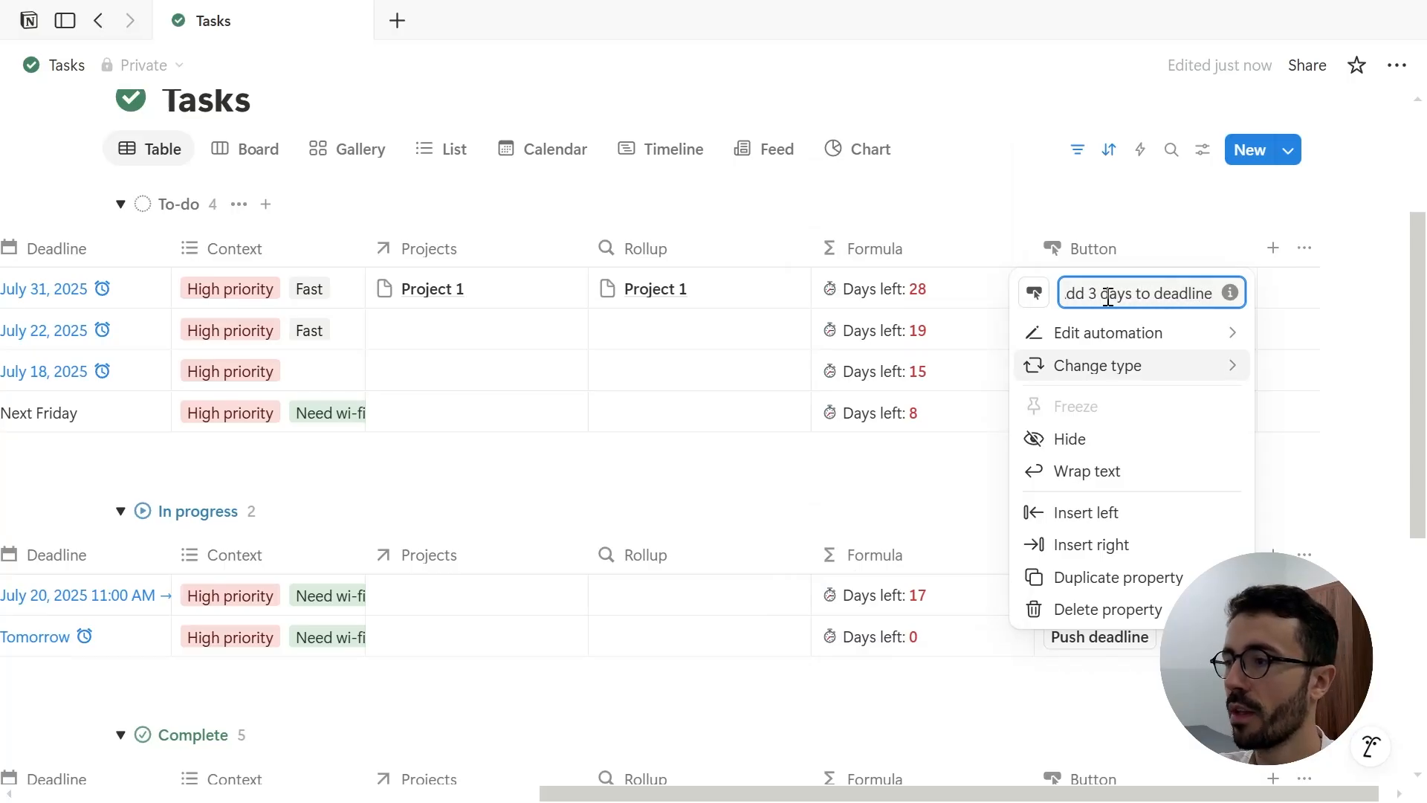
{"action": "left_click", "coordinate": [1123, 191]}
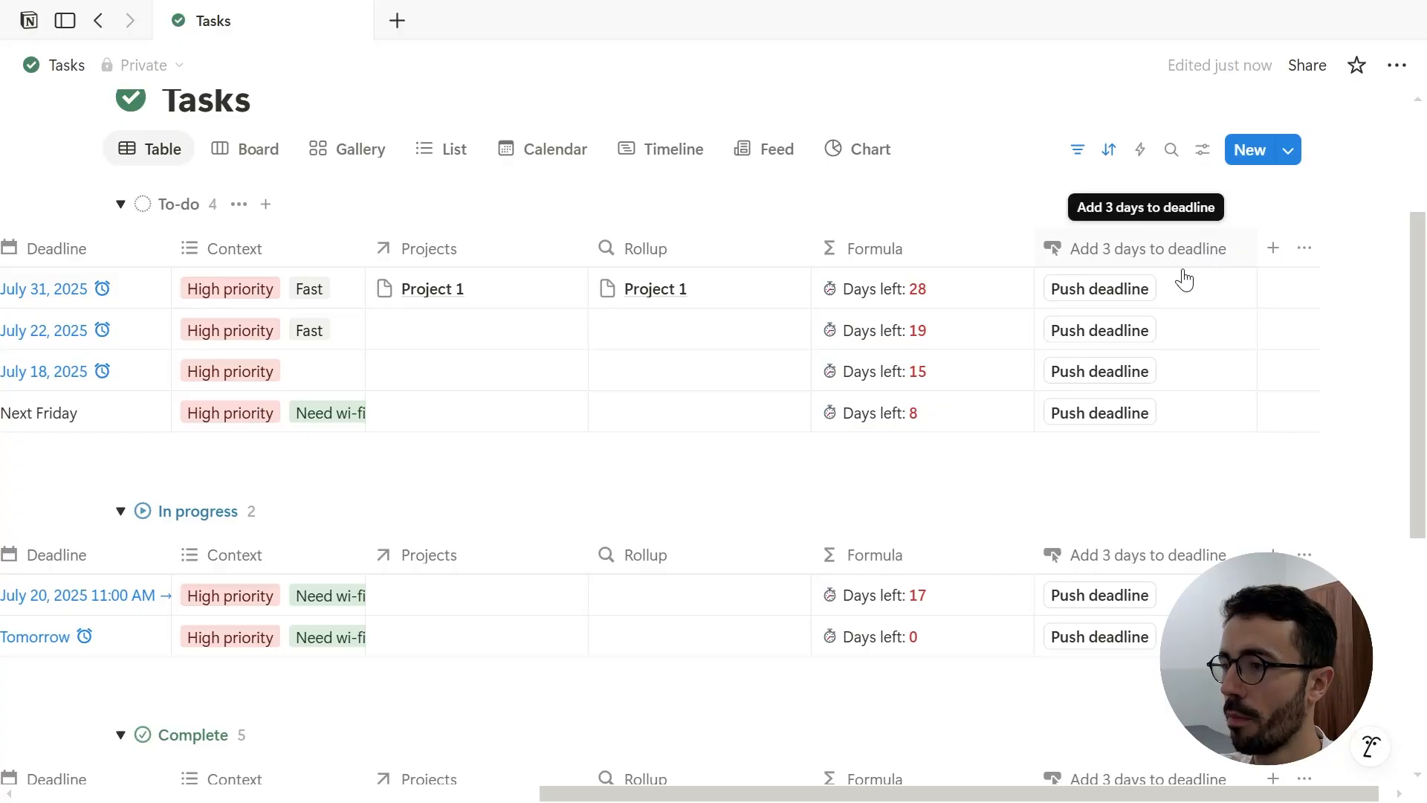
Run Push deadline on the first To-do task, continue past the confirmation, and check its Deadline and Formula values
{"action": "left_click", "coordinate": [1148, 289]}
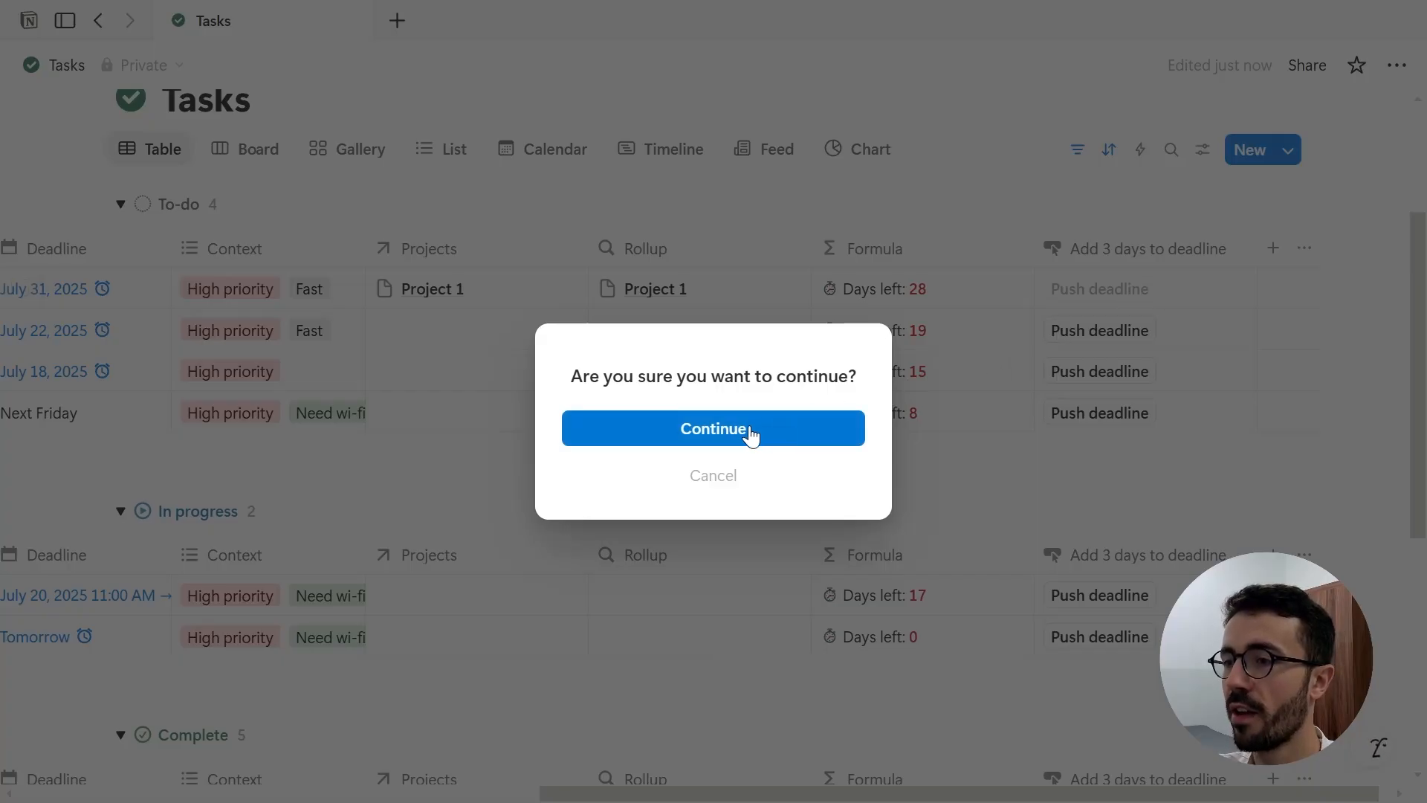
{"action": "left_click", "coordinate": [750, 434]}
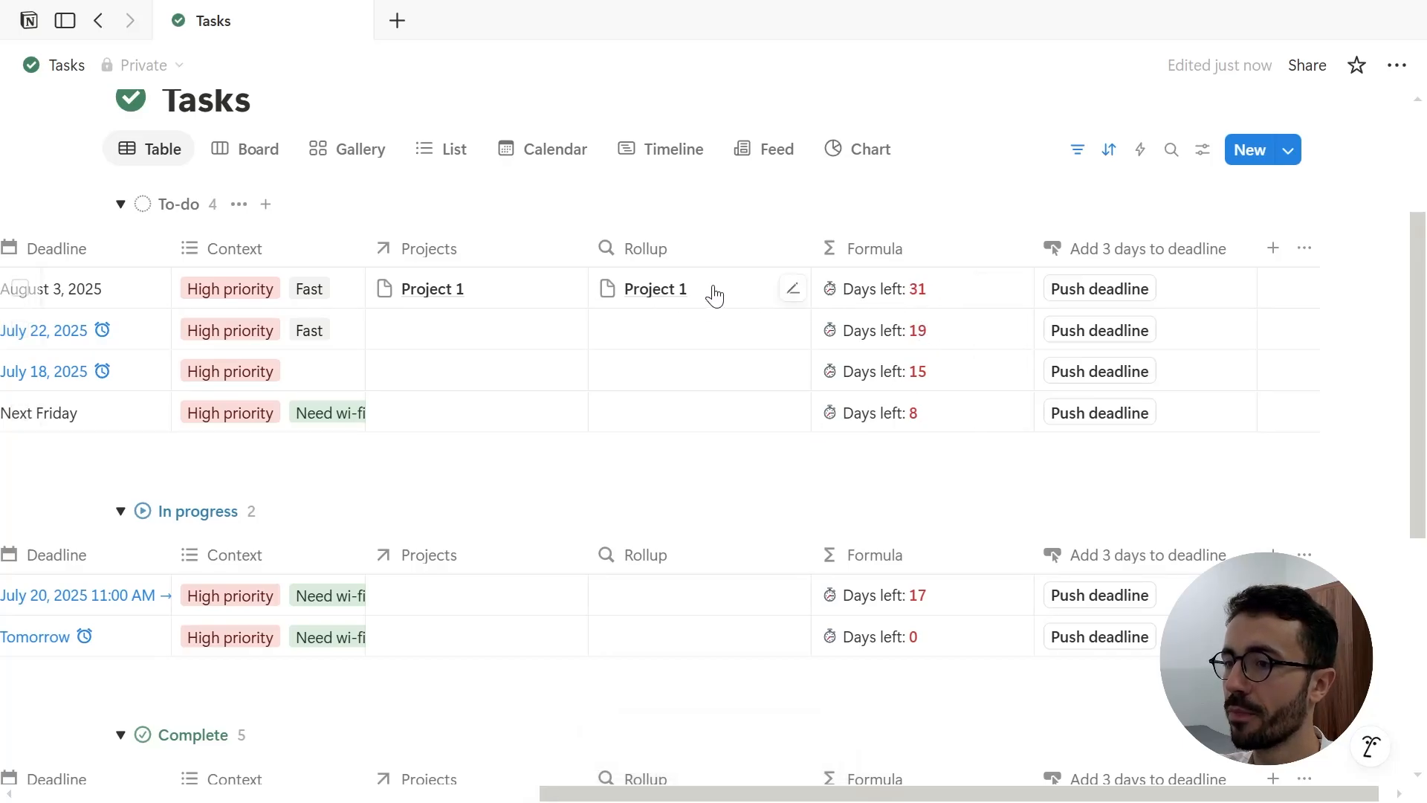
{"action": "scroll", "coordinate": [292, 286], "scroll_direction": "left", "scroll_amount": 3}
{"action": "scroll", "coordinate": [736, 248], "scroll_direction": "right", "scroll_amount": 3}
{"action": "scroll", "coordinate": [736, 247], "scroll_direction": "up", "scroll_amount": 1}
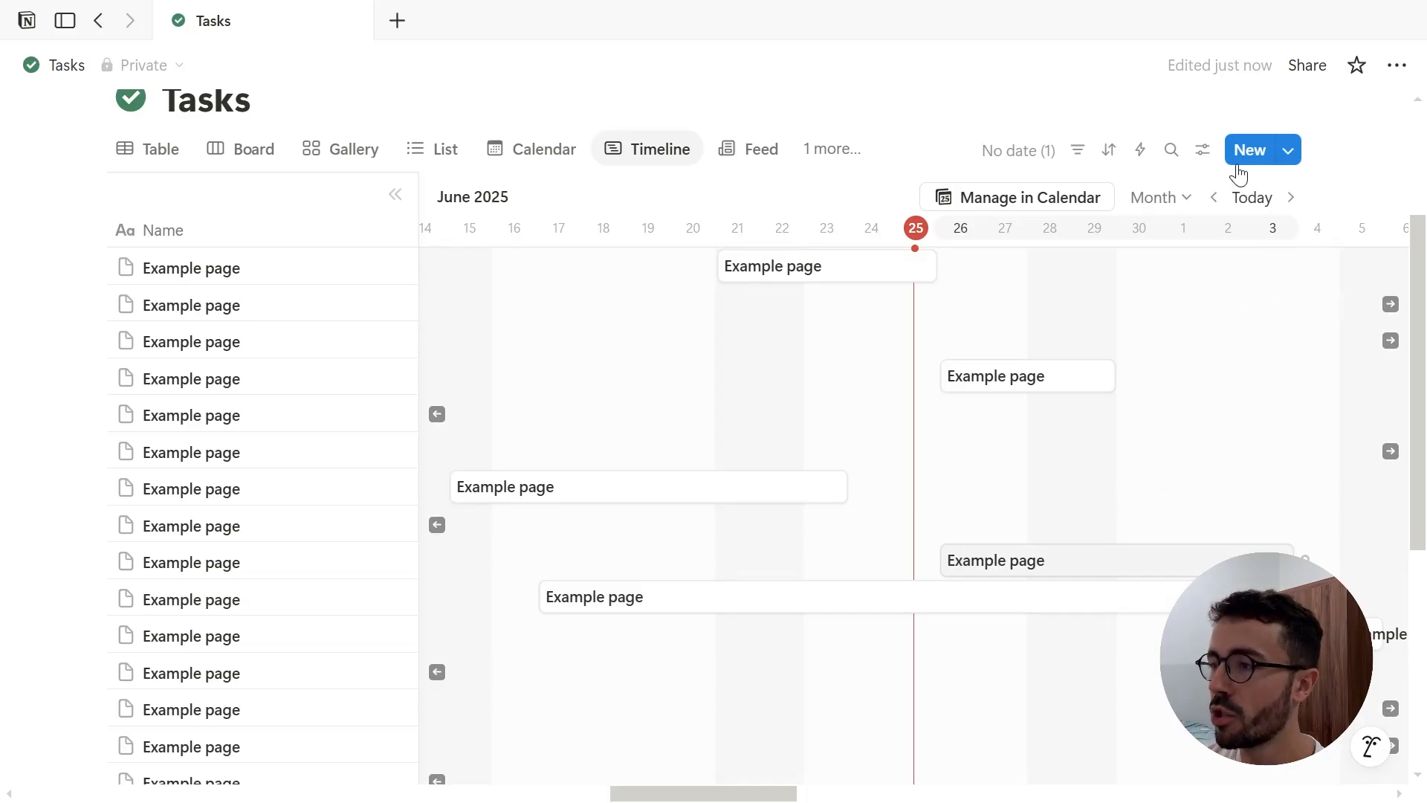
Turn on sub-items for the Tasks database from the Timeline view's settings
{"action": "left_click", "coordinate": [1206, 151]}
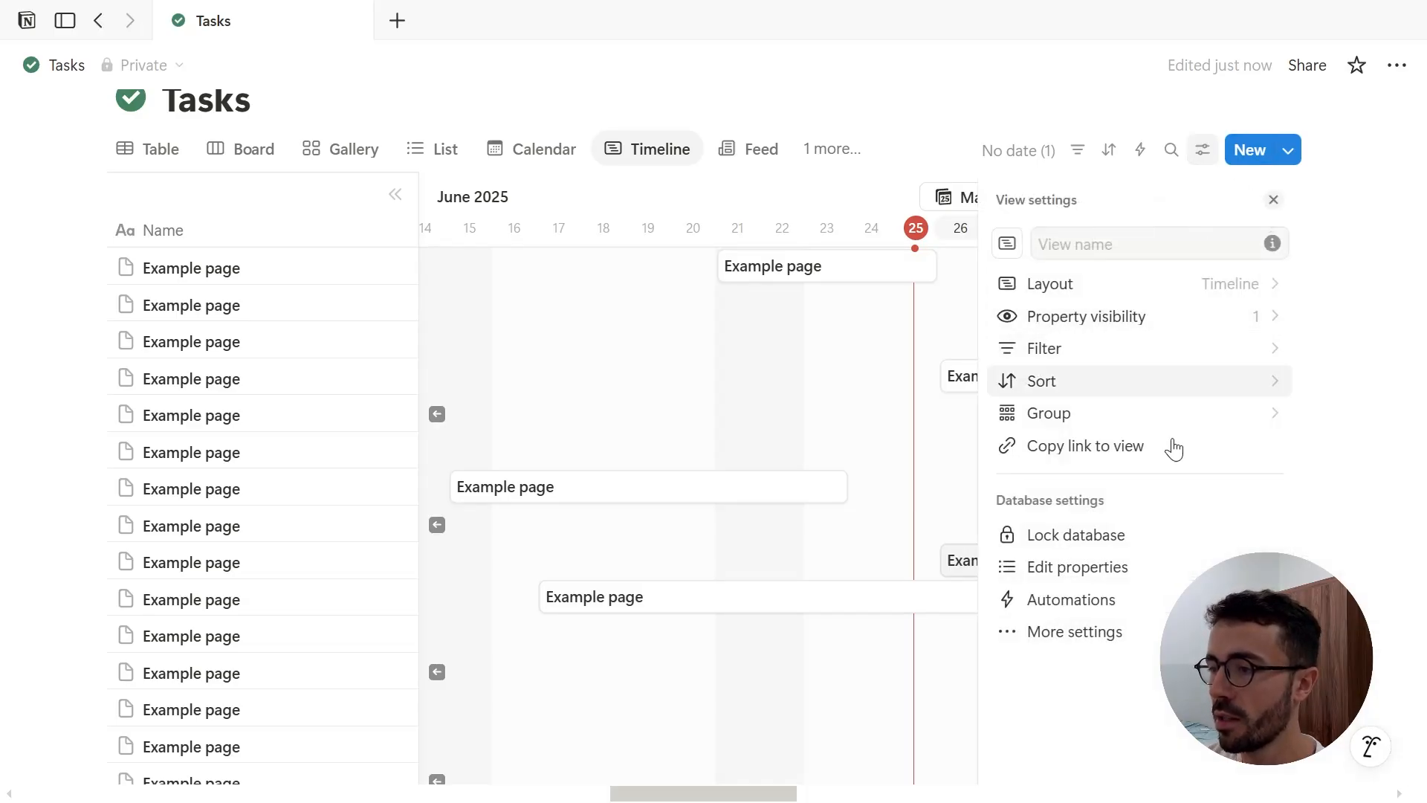
{"action": "left_click", "coordinate": [1115, 633]}
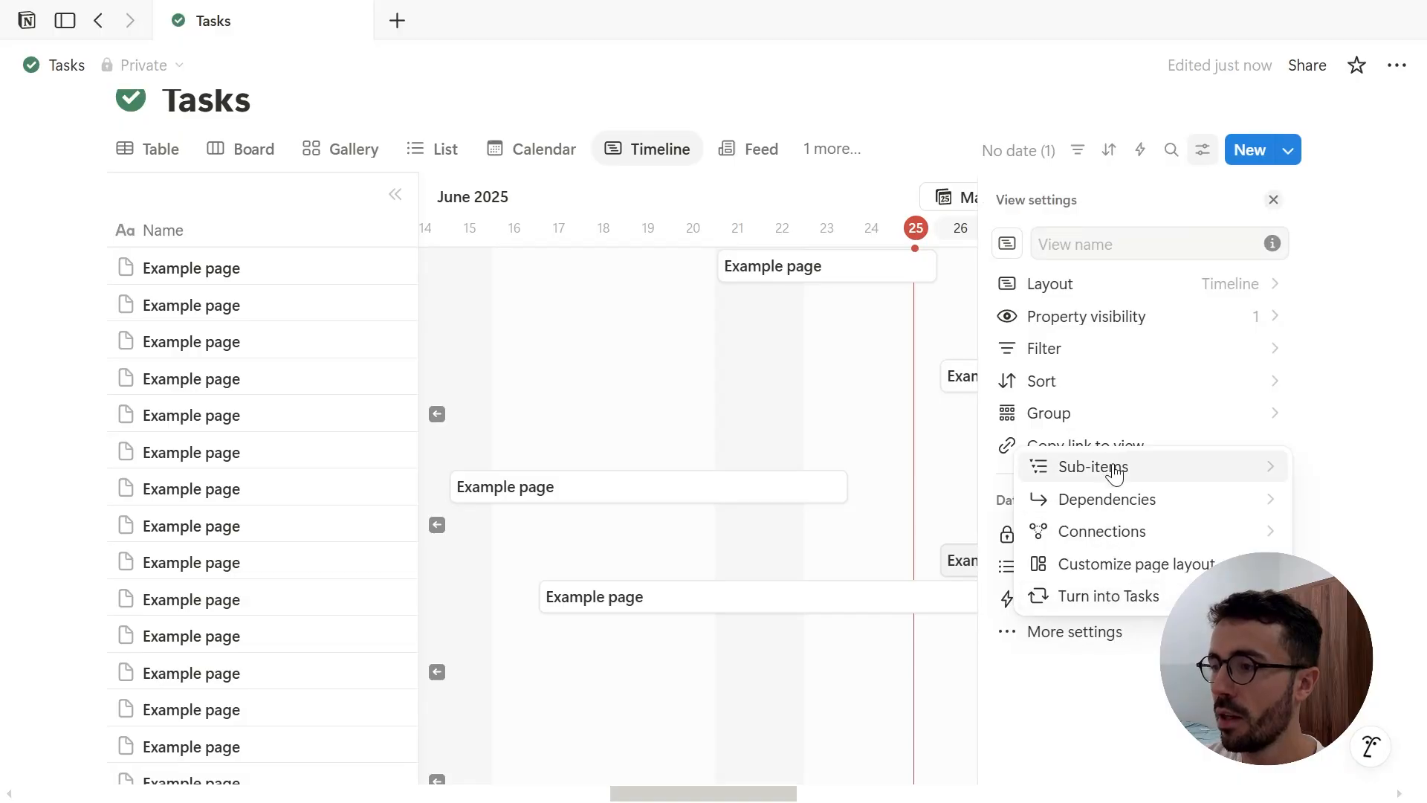
{"action": "left_click", "coordinate": [1115, 468]}
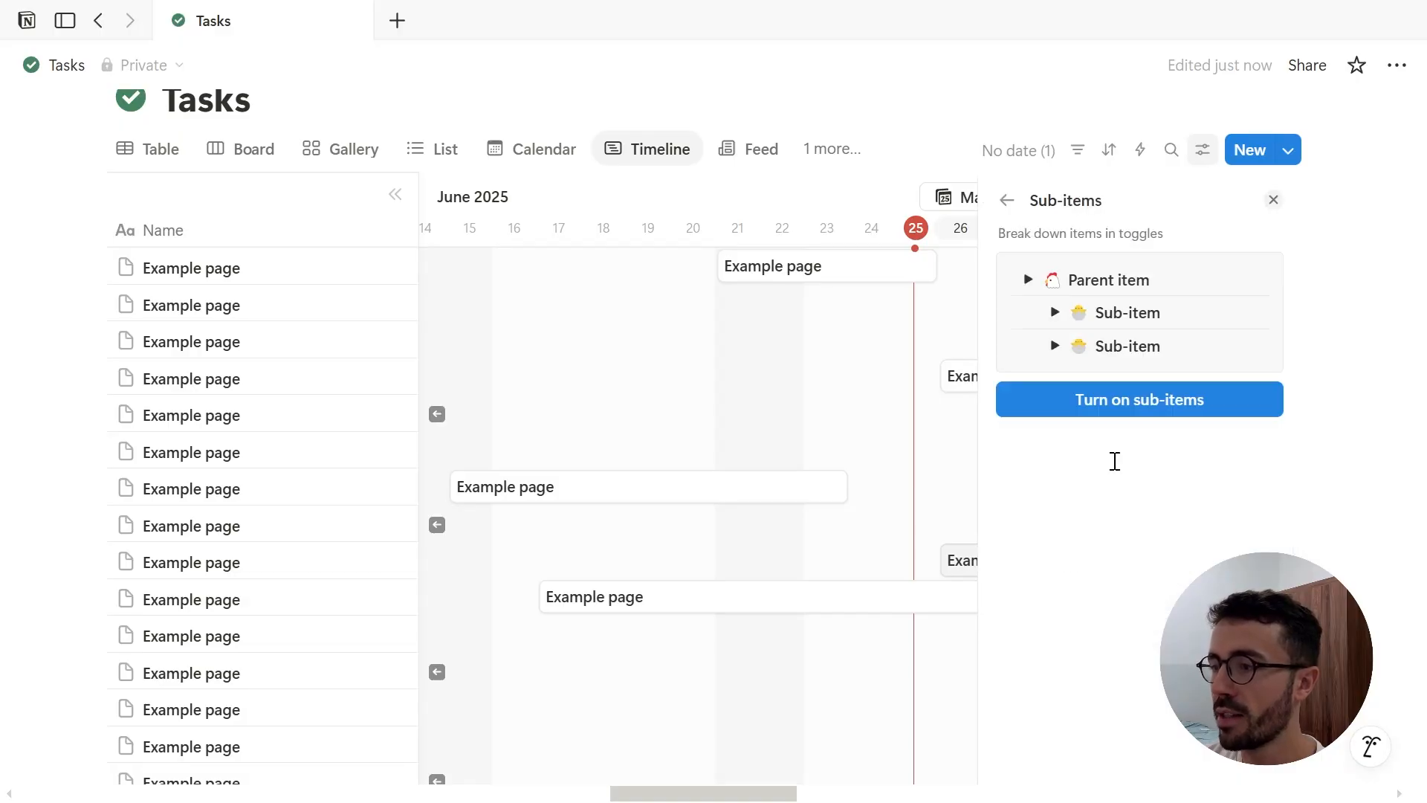
{"action": "left_click", "coordinate": [1104, 405]}
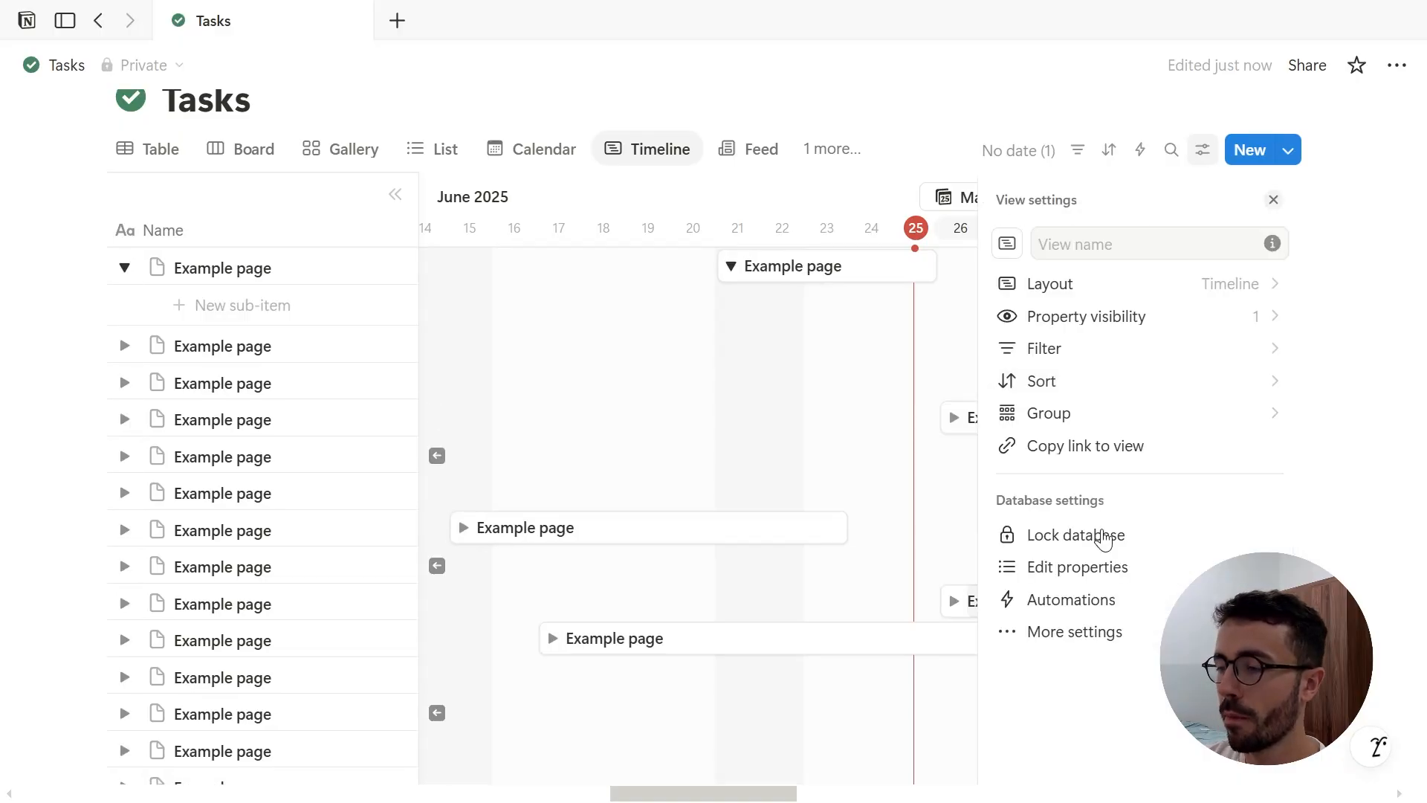
Reopen the sub-items settings and try the Parents only and Flattened list display options
{"action": "left_click", "coordinate": [1099, 631]}
{"action": "left_click", "coordinate": [1101, 476]}
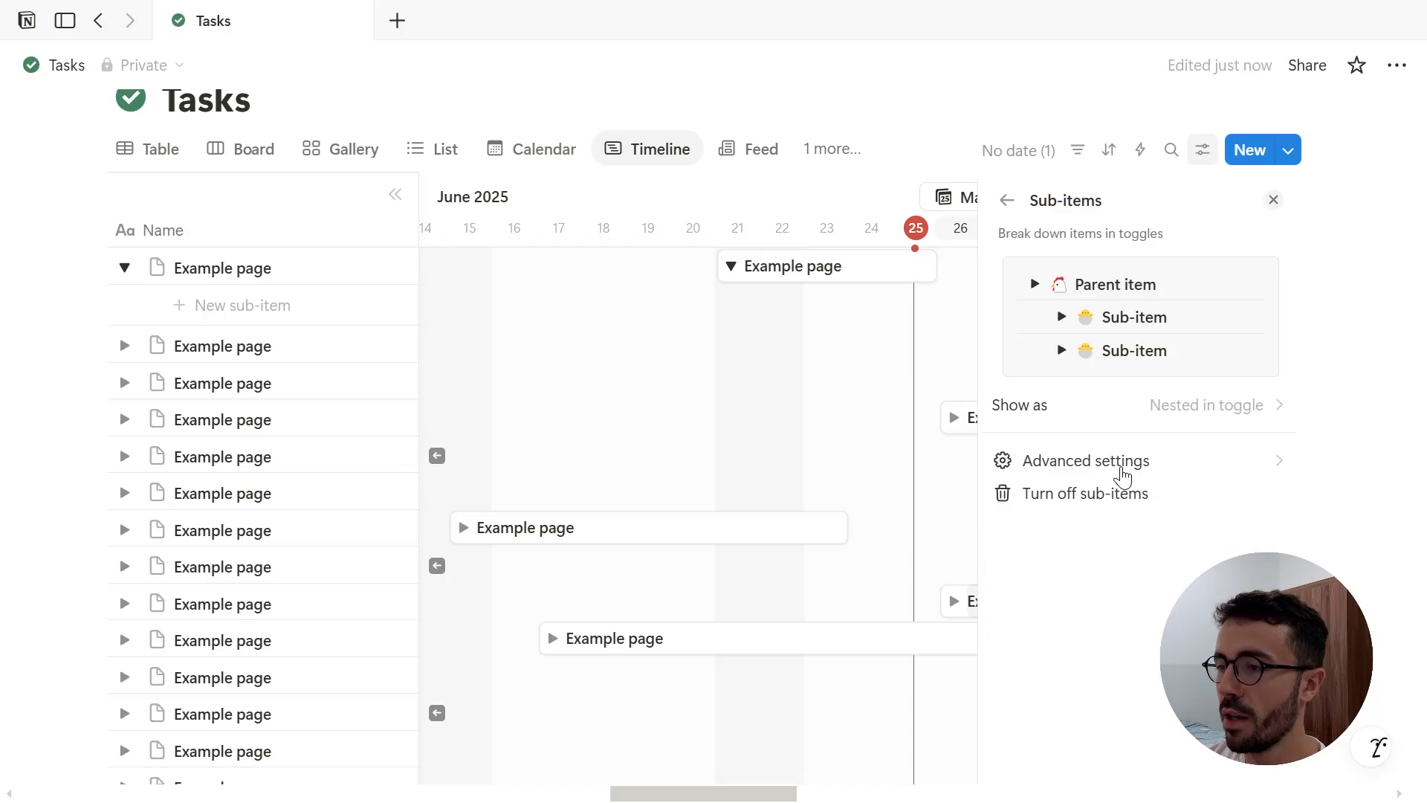
{"action": "left_click", "coordinate": [1135, 416]}
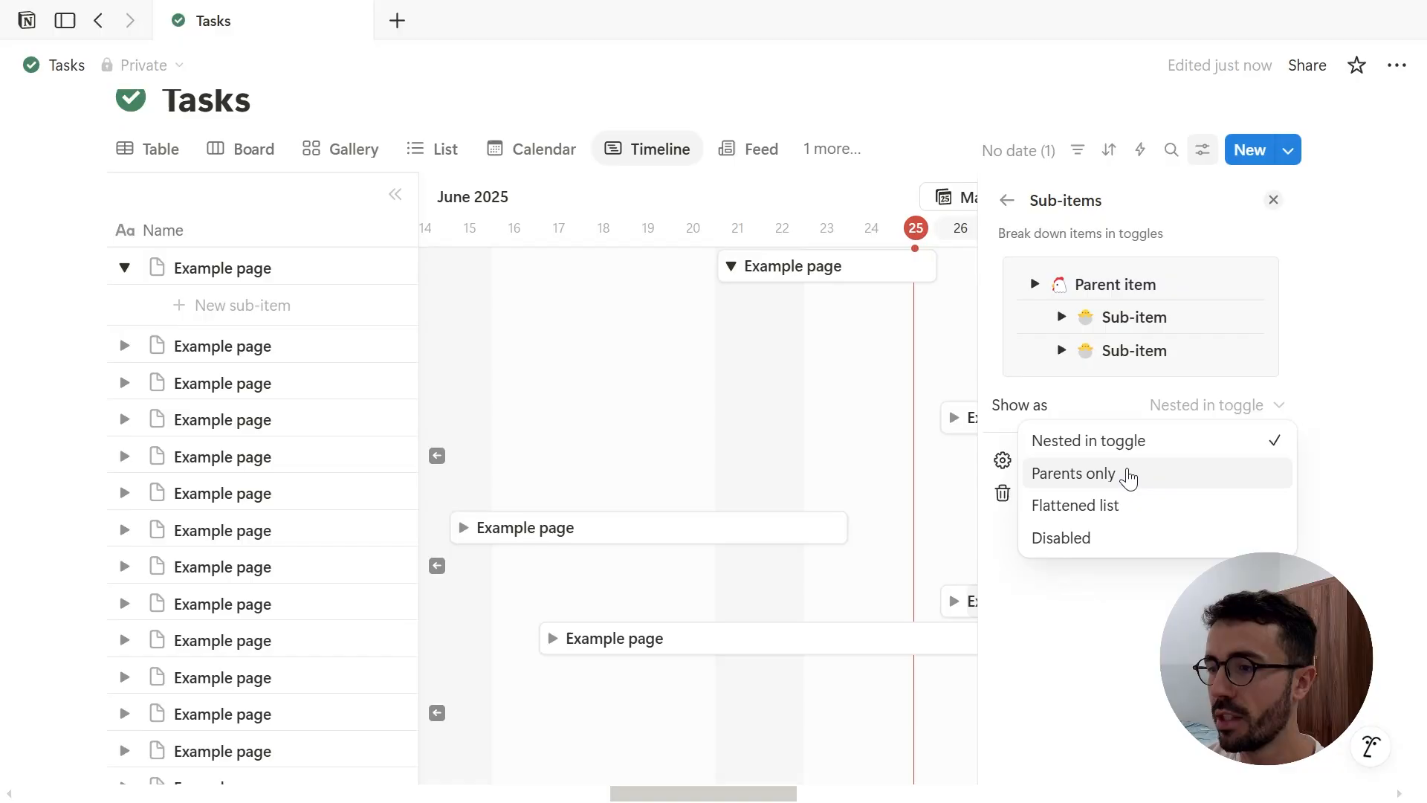
{"action": "left_click", "coordinate": [1129, 480]}
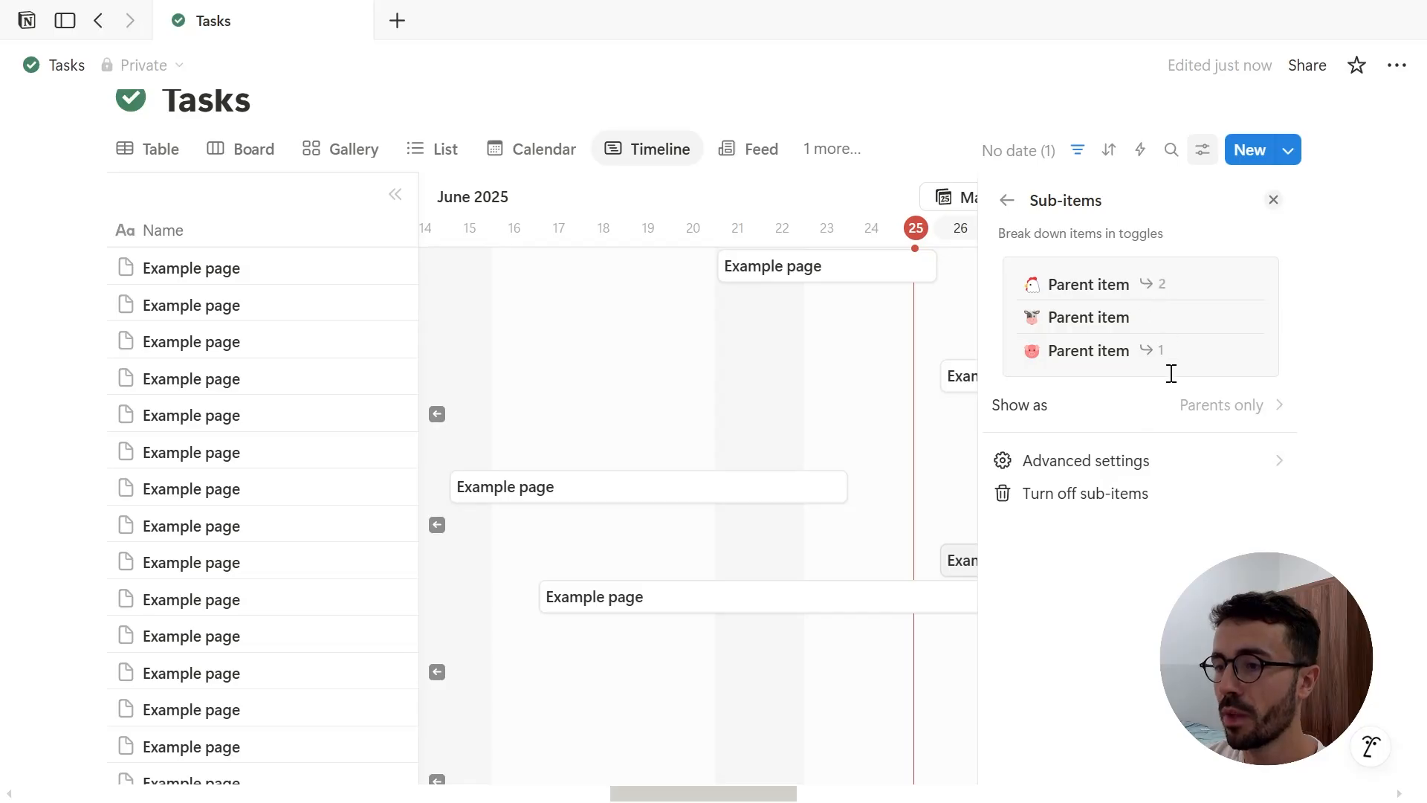
{"action": "left_click", "coordinate": [1169, 406]}
{"action": "left_click", "coordinate": [1157, 504]}
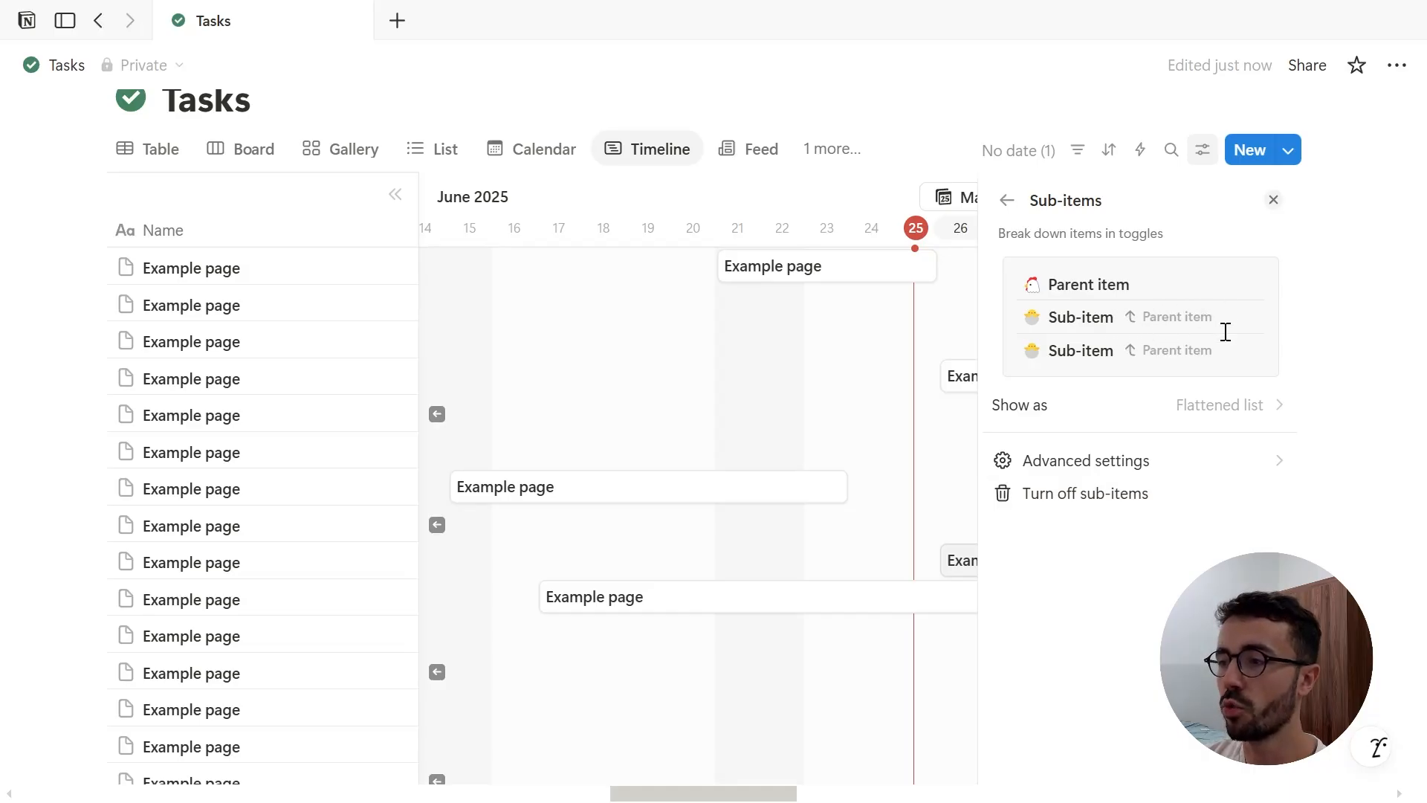
Set the sub-items display to Disabled and open the advanced settings for the sub-item relation property
{"action": "left_click", "coordinate": [1201, 405]}
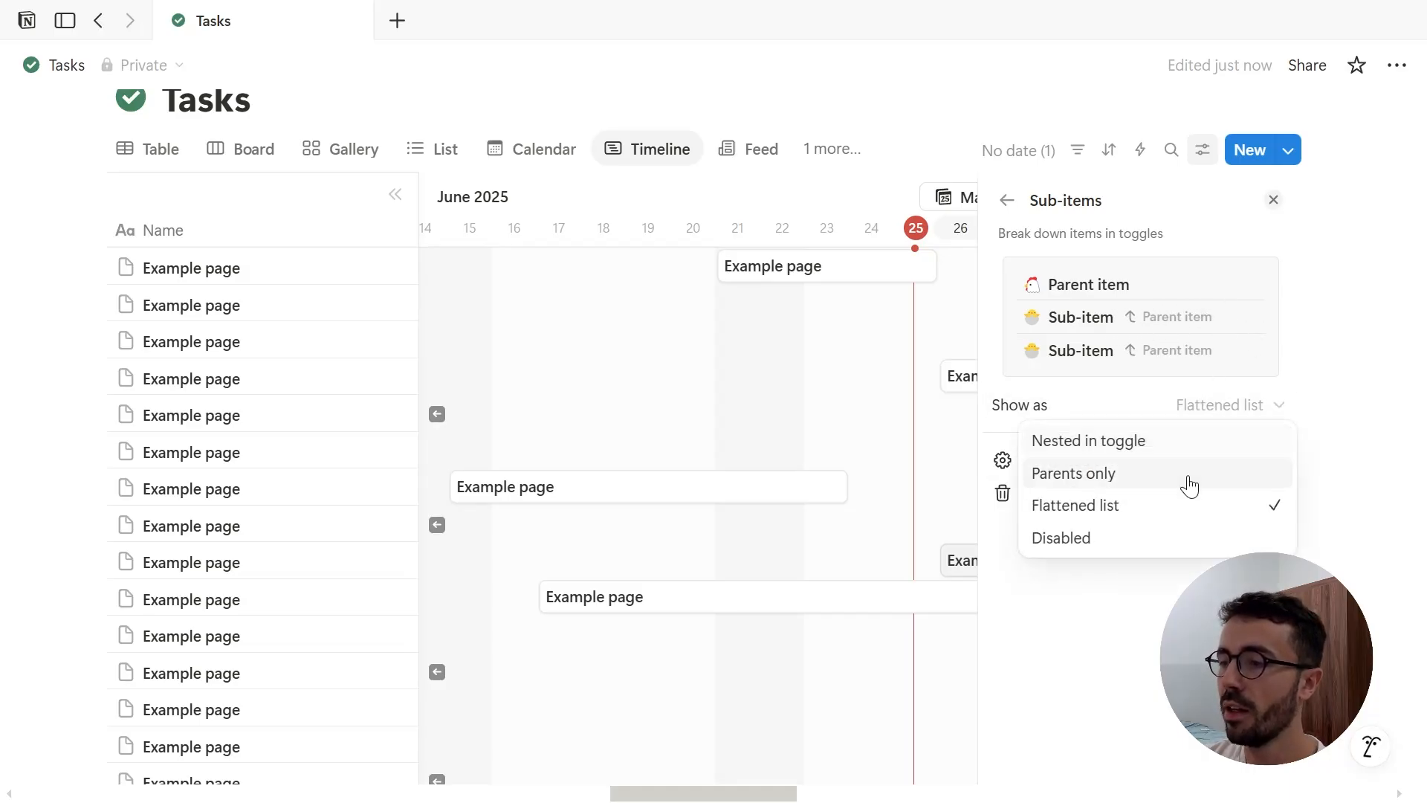
{"action": "left_click", "coordinate": [1186, 539]}
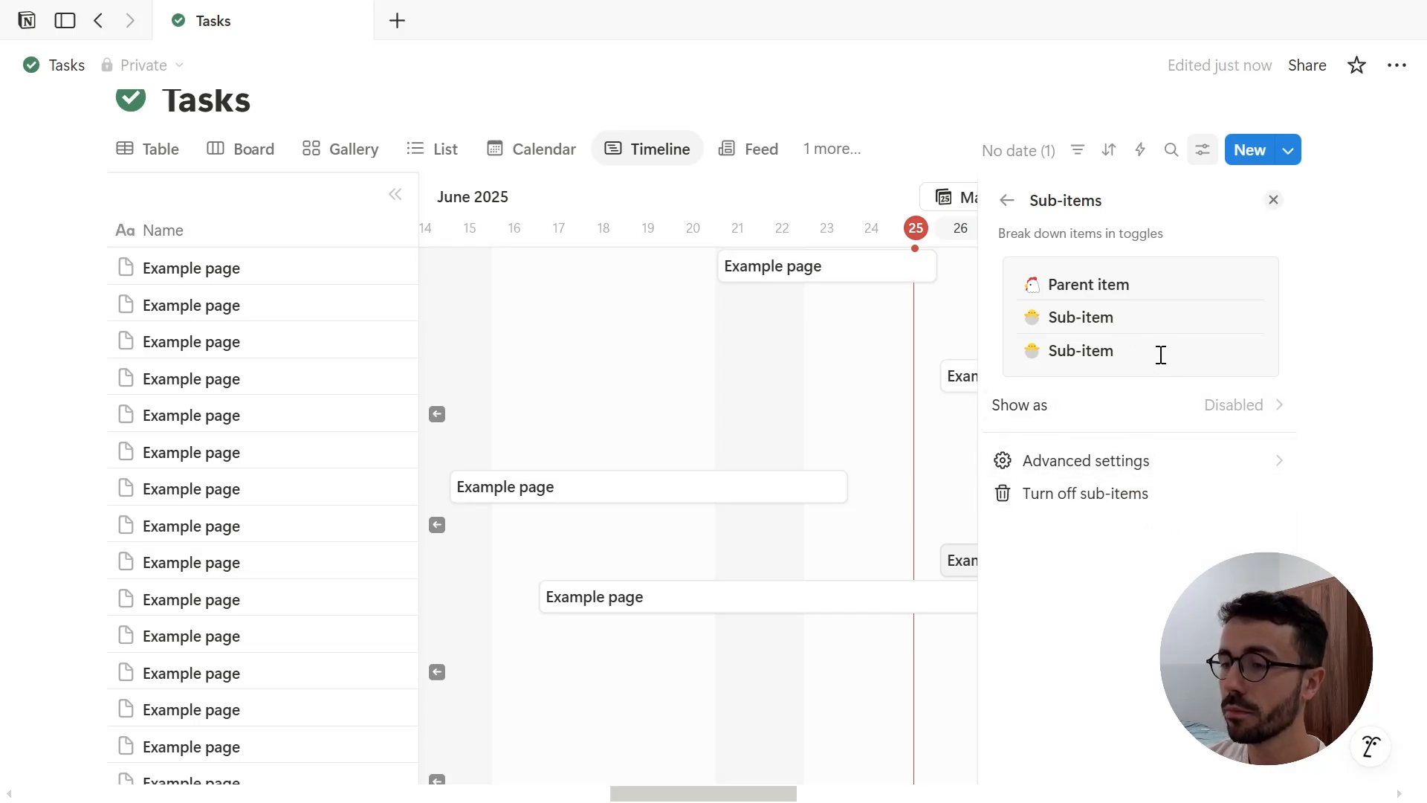
{"action": "left_click", "coordinate": [1143, 474]}
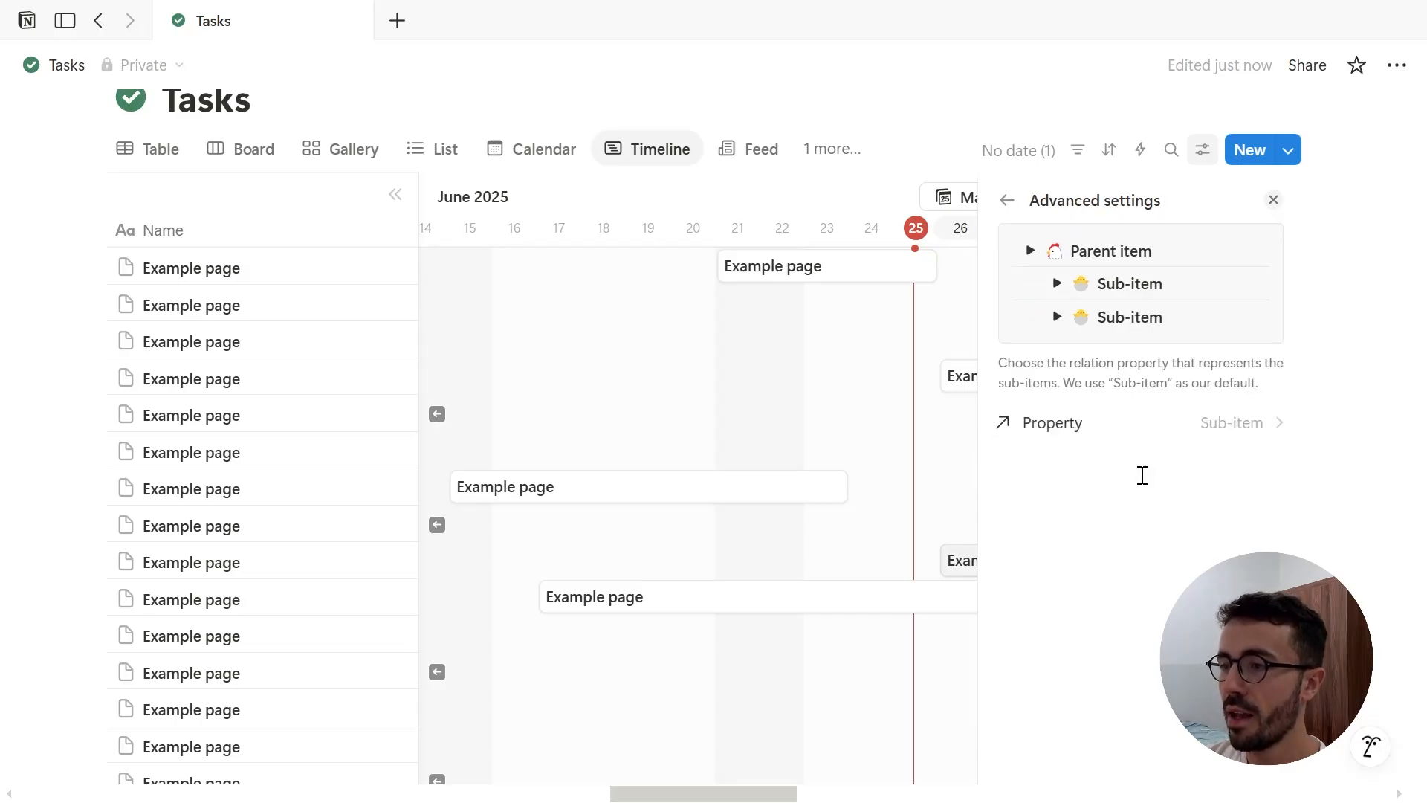
Check which relation properties are available for the sub-items, keep the current choice, and leave the sub-items settings
{"action": "left_click", "coordinate": [1136, 425]}
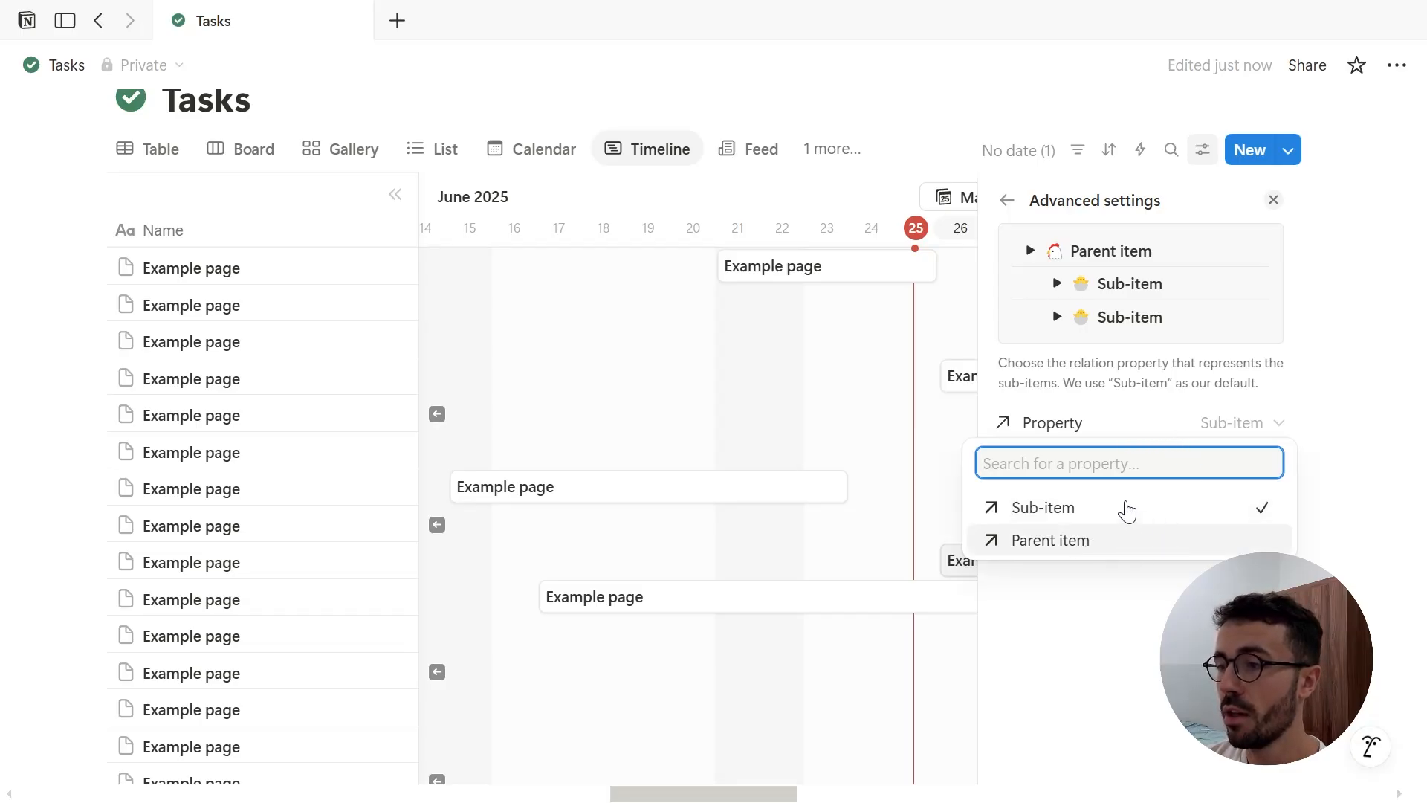
{"action": "left_click", "coordinate": [1137, 420]}
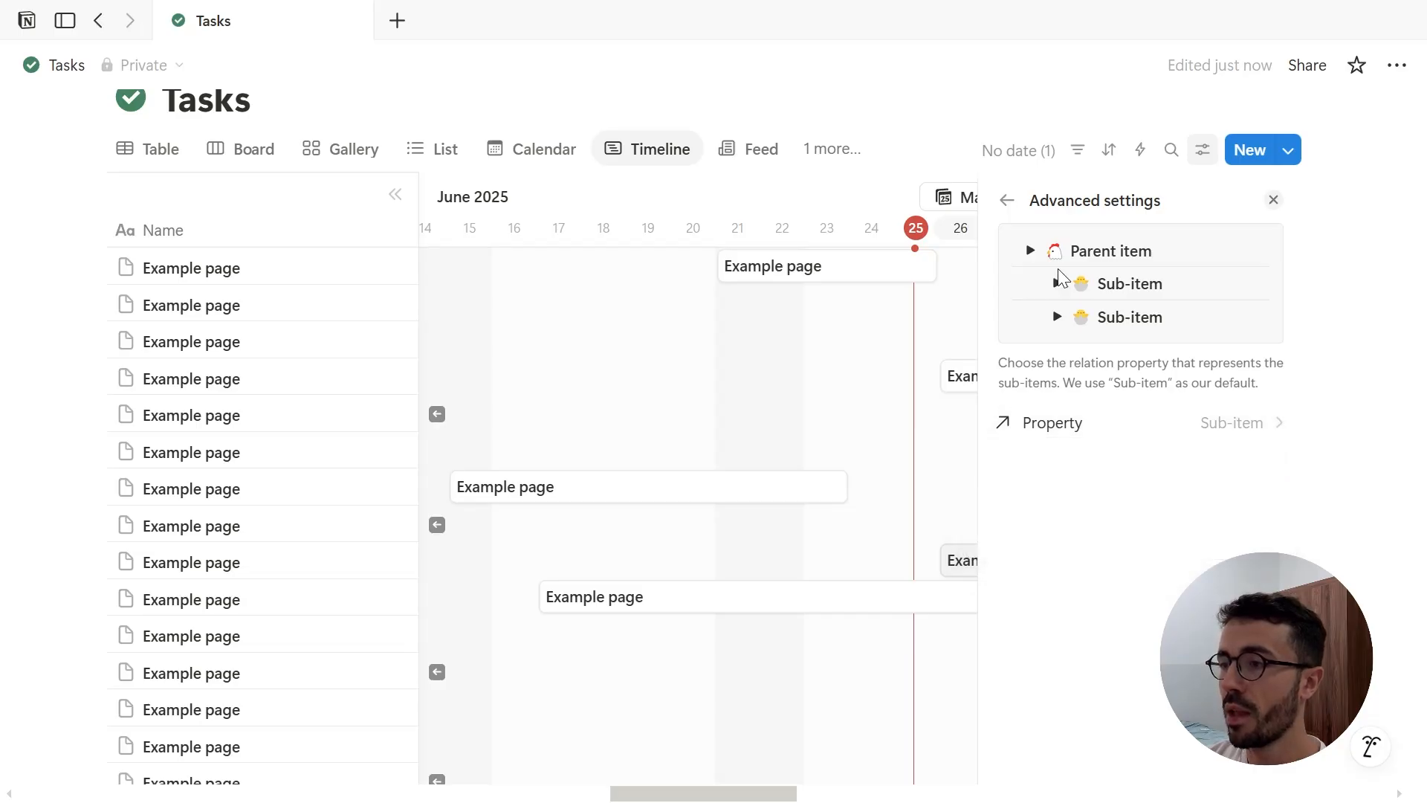
{"action": "left_click", "coordinate": [1008, 201]}
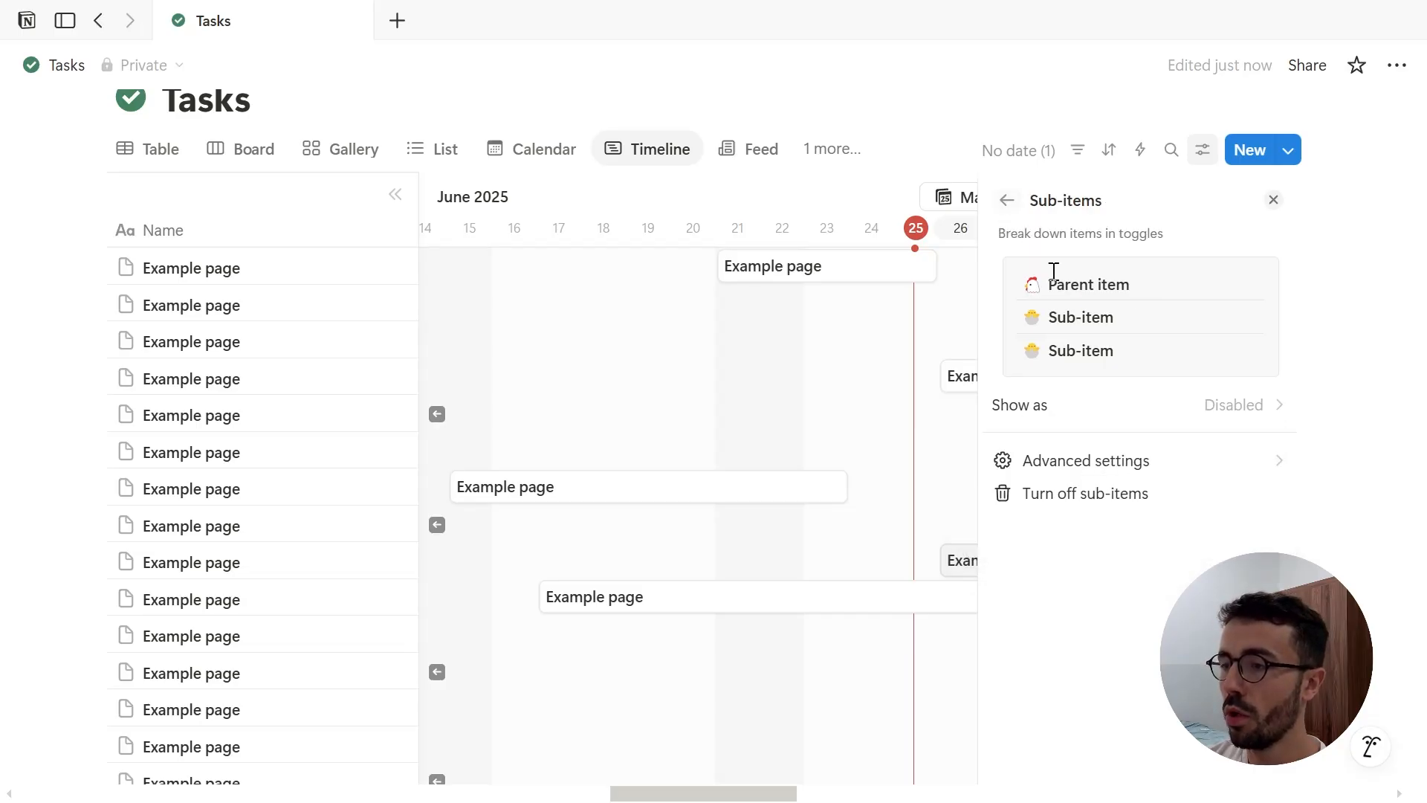
{"action": "left_click", "coordinate": [947, 456]}
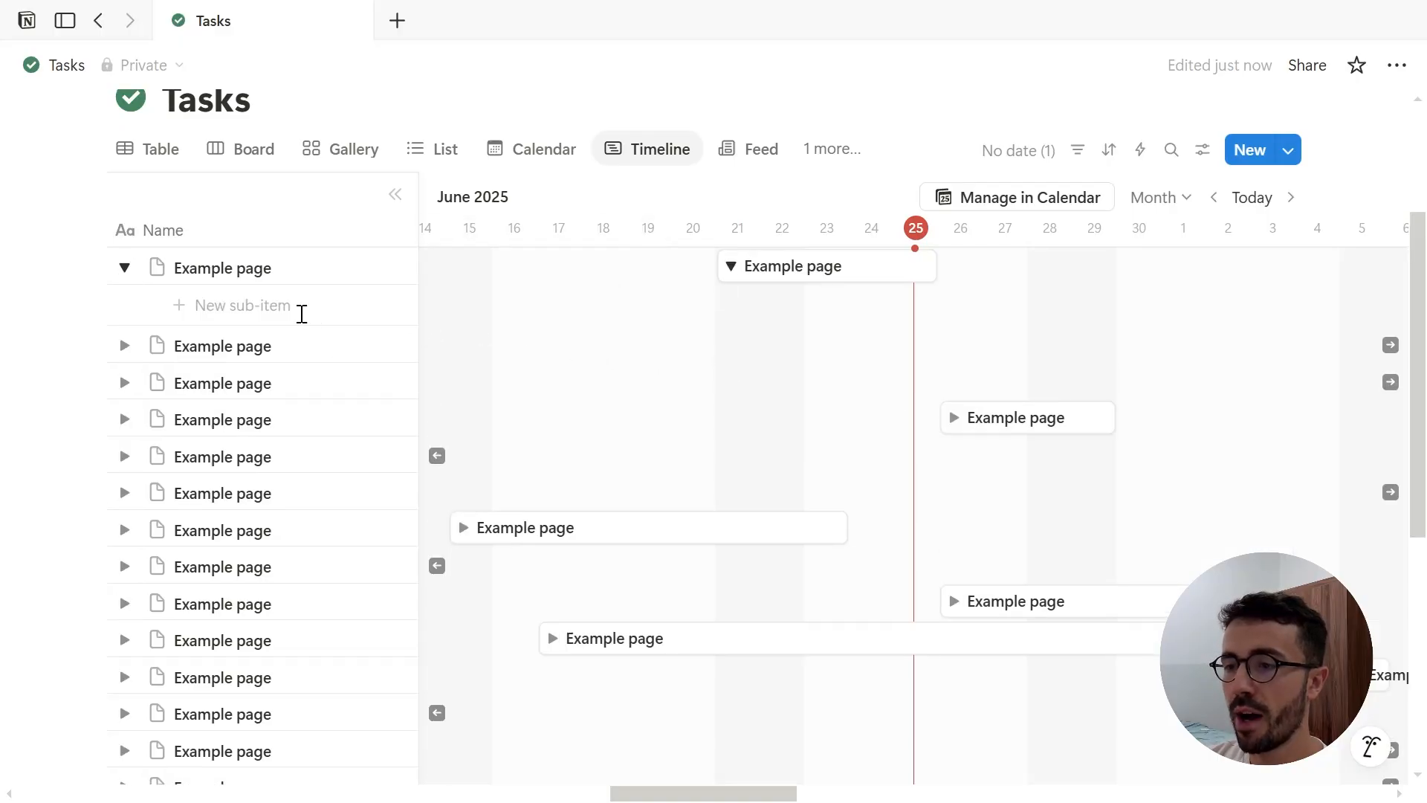
Add four unnamed sub-items to the first Example page, two without dates and two on the timeline at June 24–28 and June 25–29
{"action": "left_click", "coordinate": [281, 316]}
{"action": "left_click", "coordinate": [263, 355]}
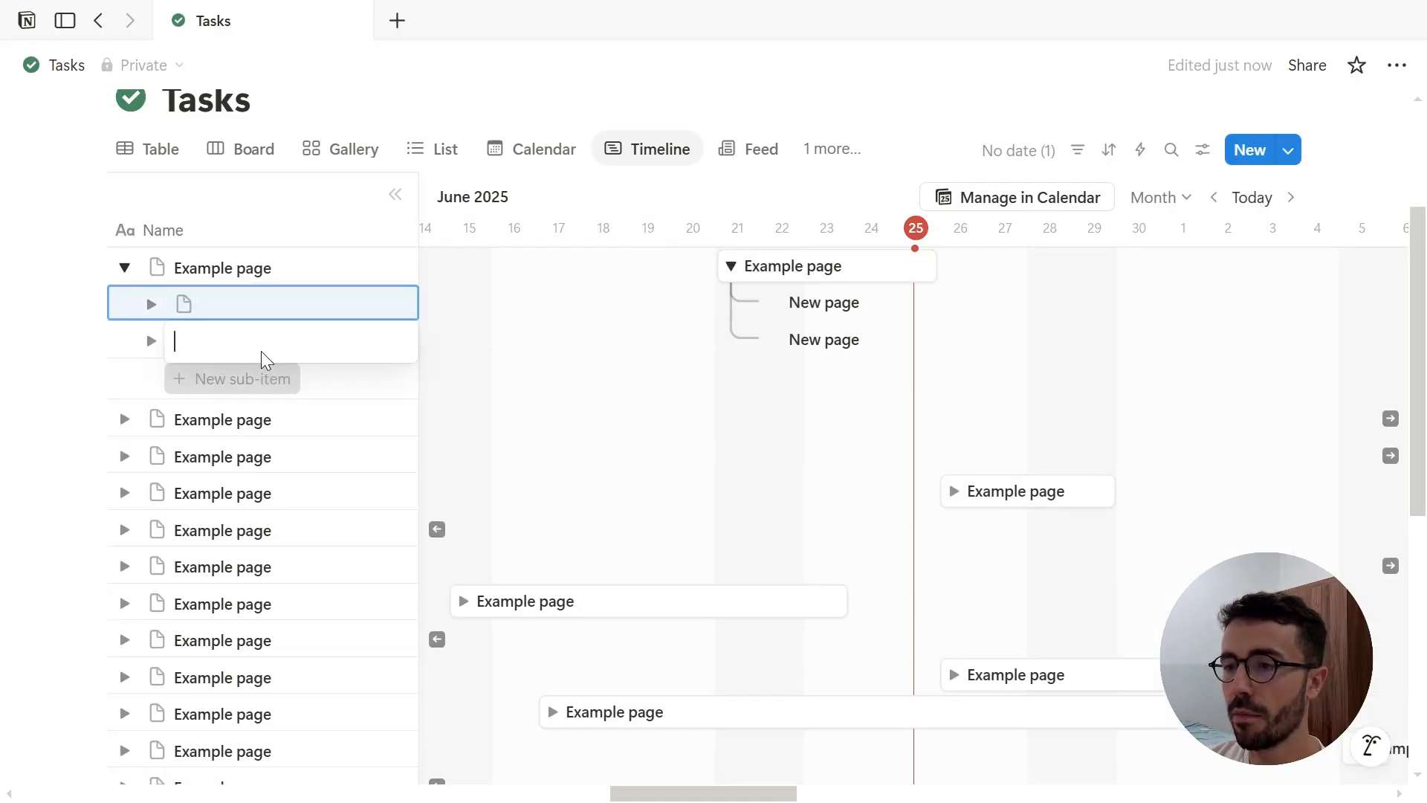
{"action": "key", "text": "Escape"}
{"action": "left_click", "coordinate": [896, 397]}
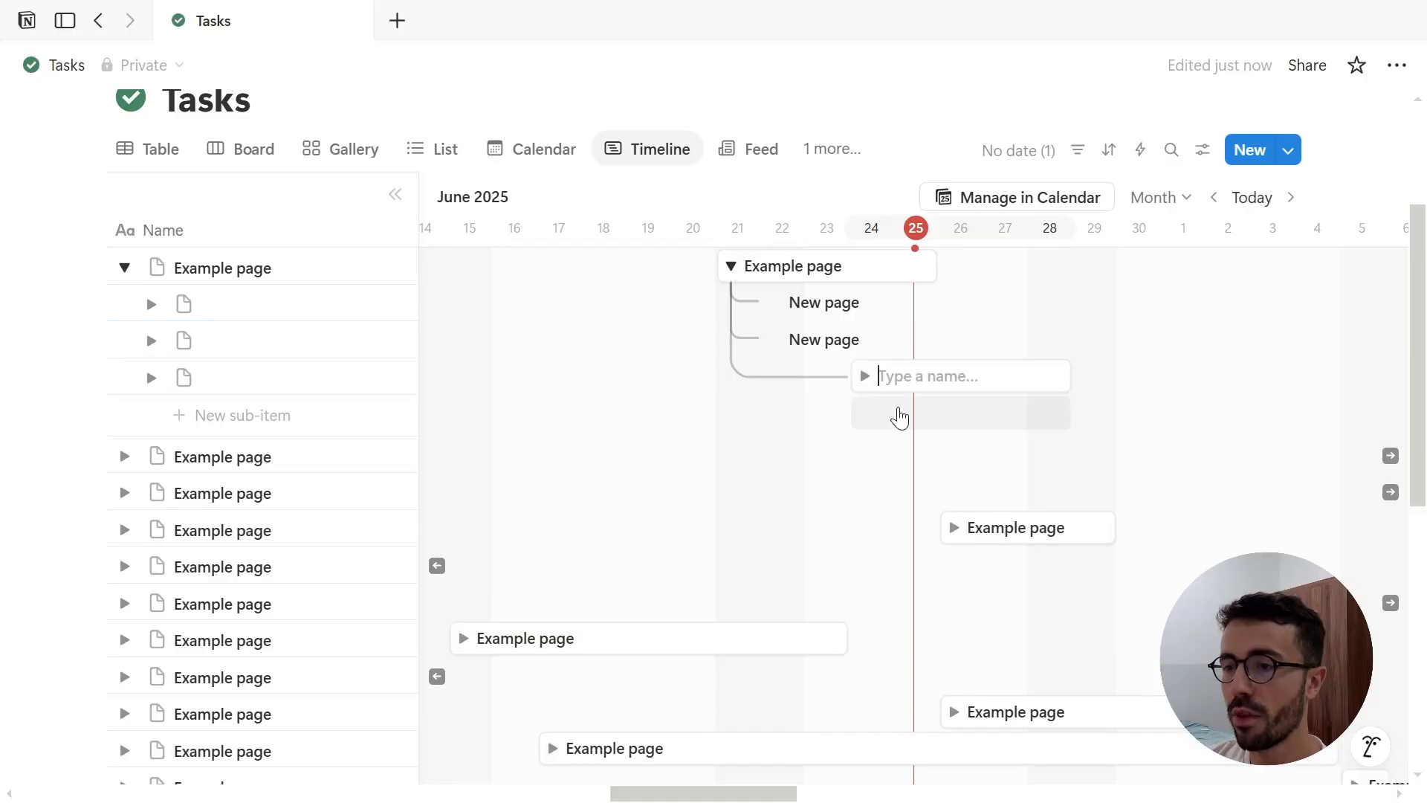
{"action": "left_click", "coordinate": [926, 422]}
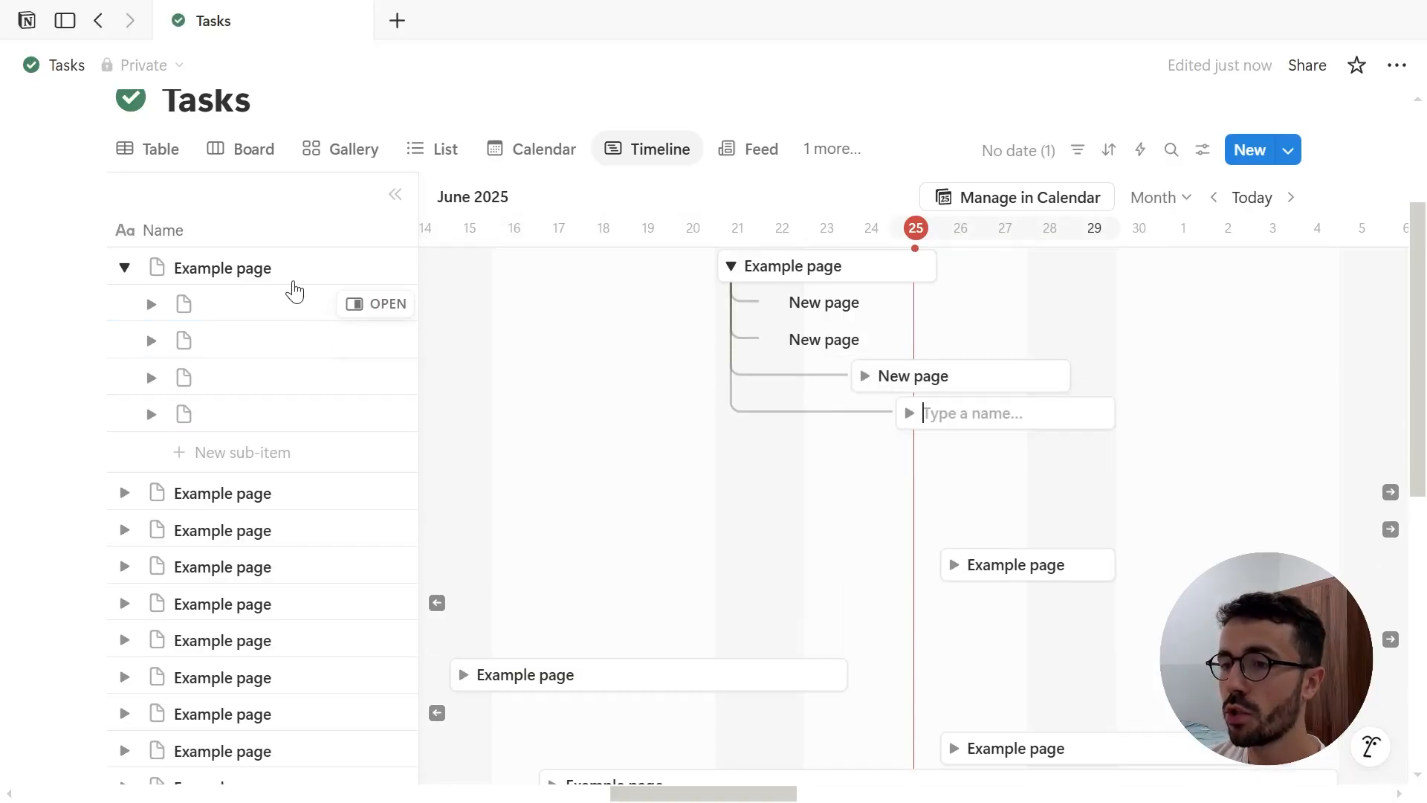
{"action": "left_click", "coordinate": [123, 269]}
{"action": "left_click", "coordinate": [123, 269]}
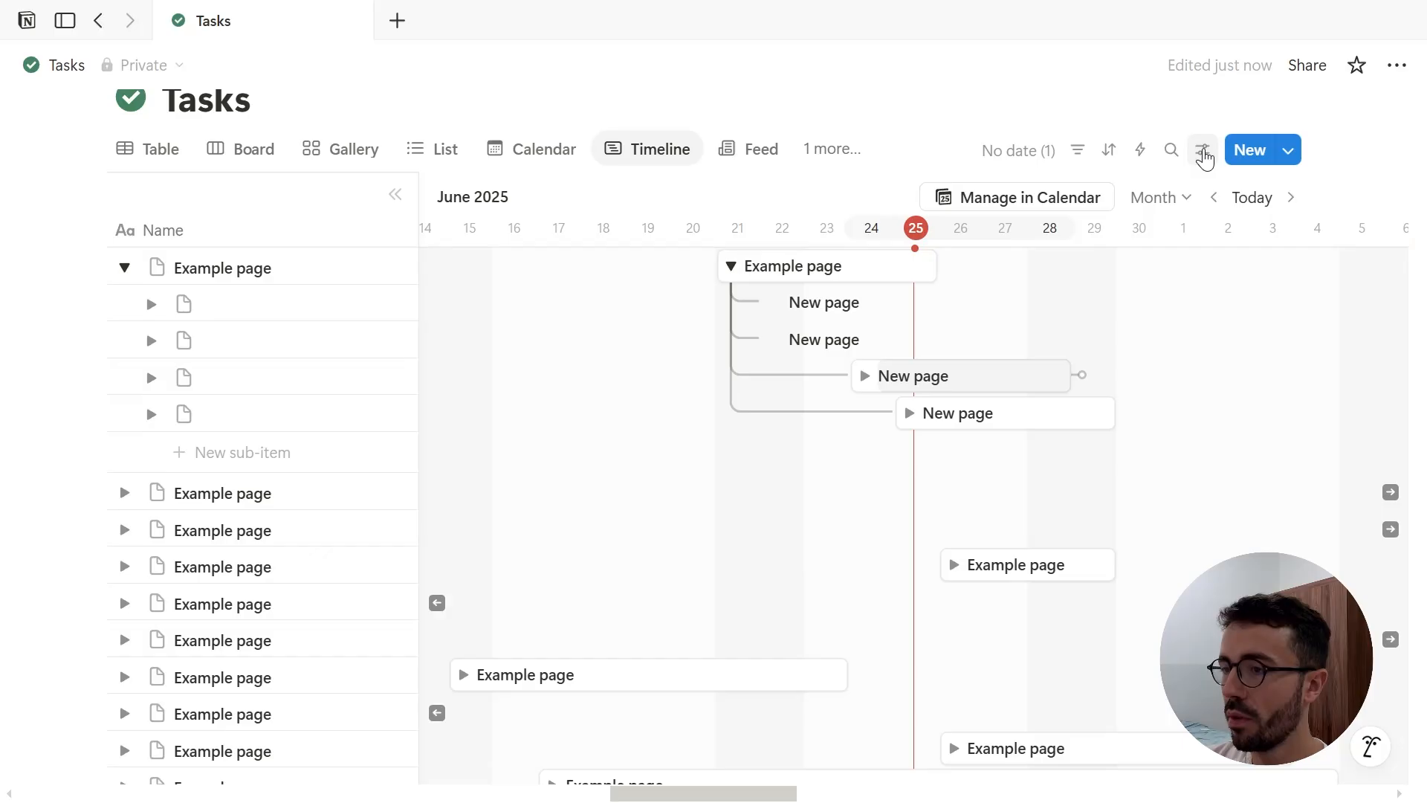
Try the automatic date shifting options for dependencies, settle on Shift only when dates overlap, and turn on dependencies
{"action": "left_click", "coordinate": [1202, 149]}
{"action": "left_click", "coordinate": [1074, 631]}
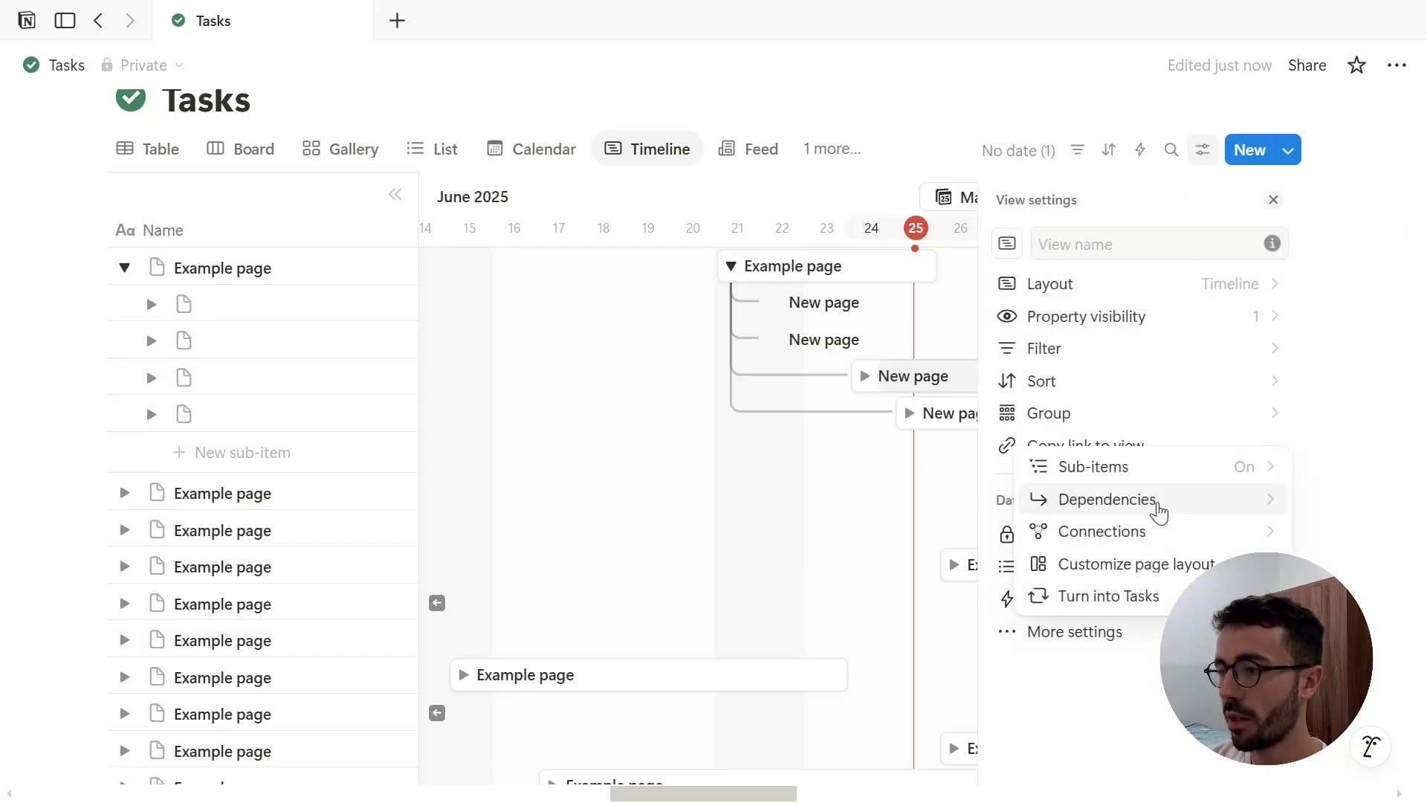
{"action": "left_click", "coordinate": [1159, 513]}
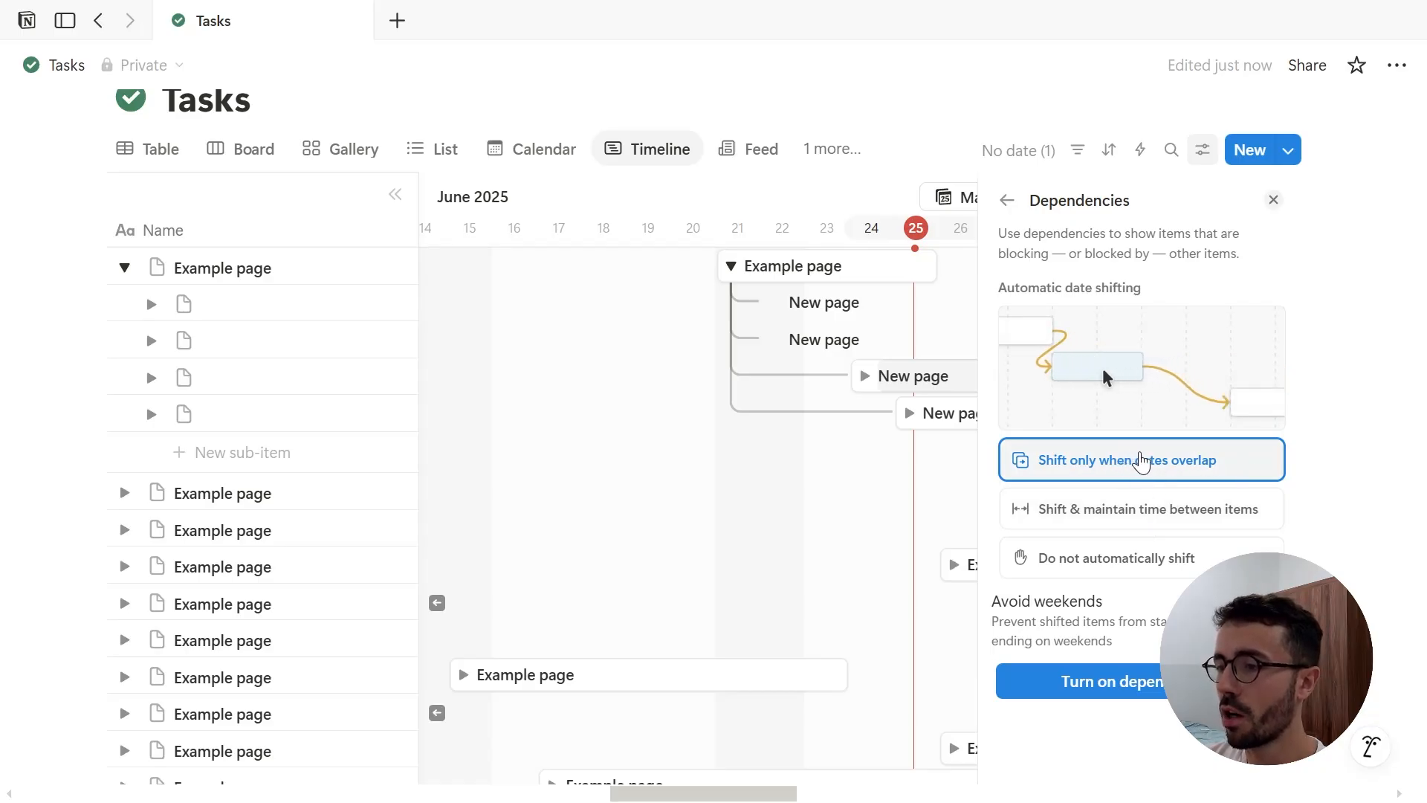
{"action": "left_click", "coordinate": [1116, 511]}
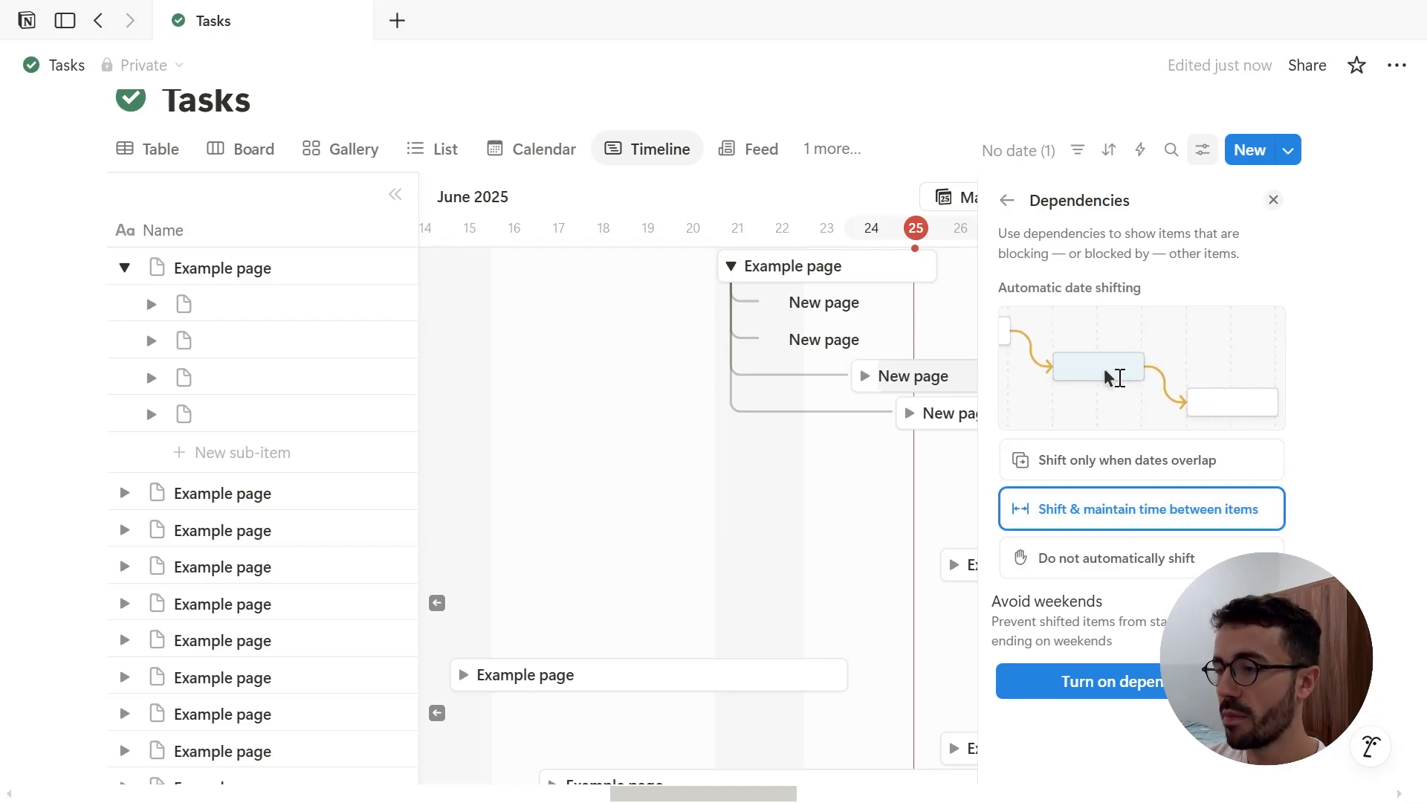
{"action": "left_click", "coordinate": [1156, 558]}
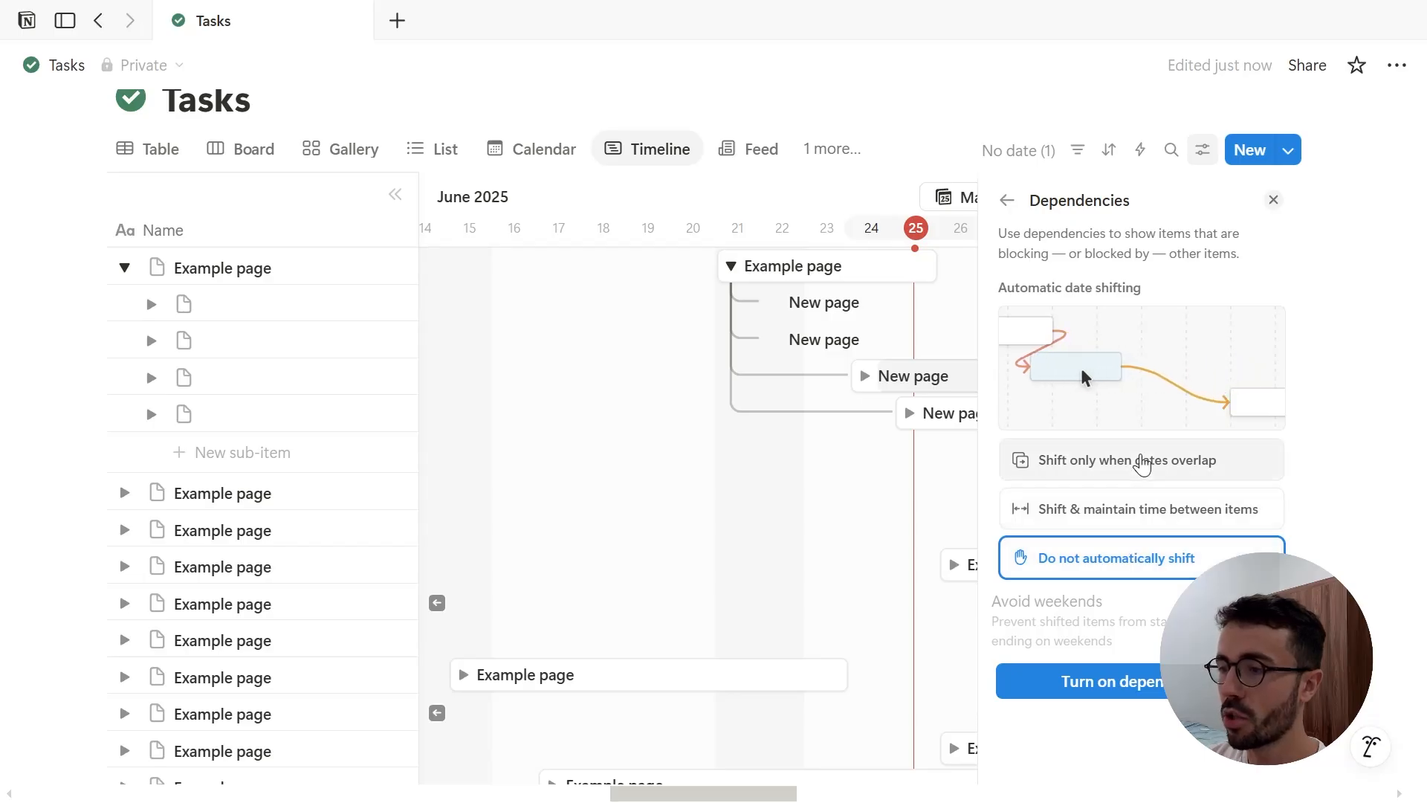
{"action": "left_click", "coordinate": [1143, 462]}
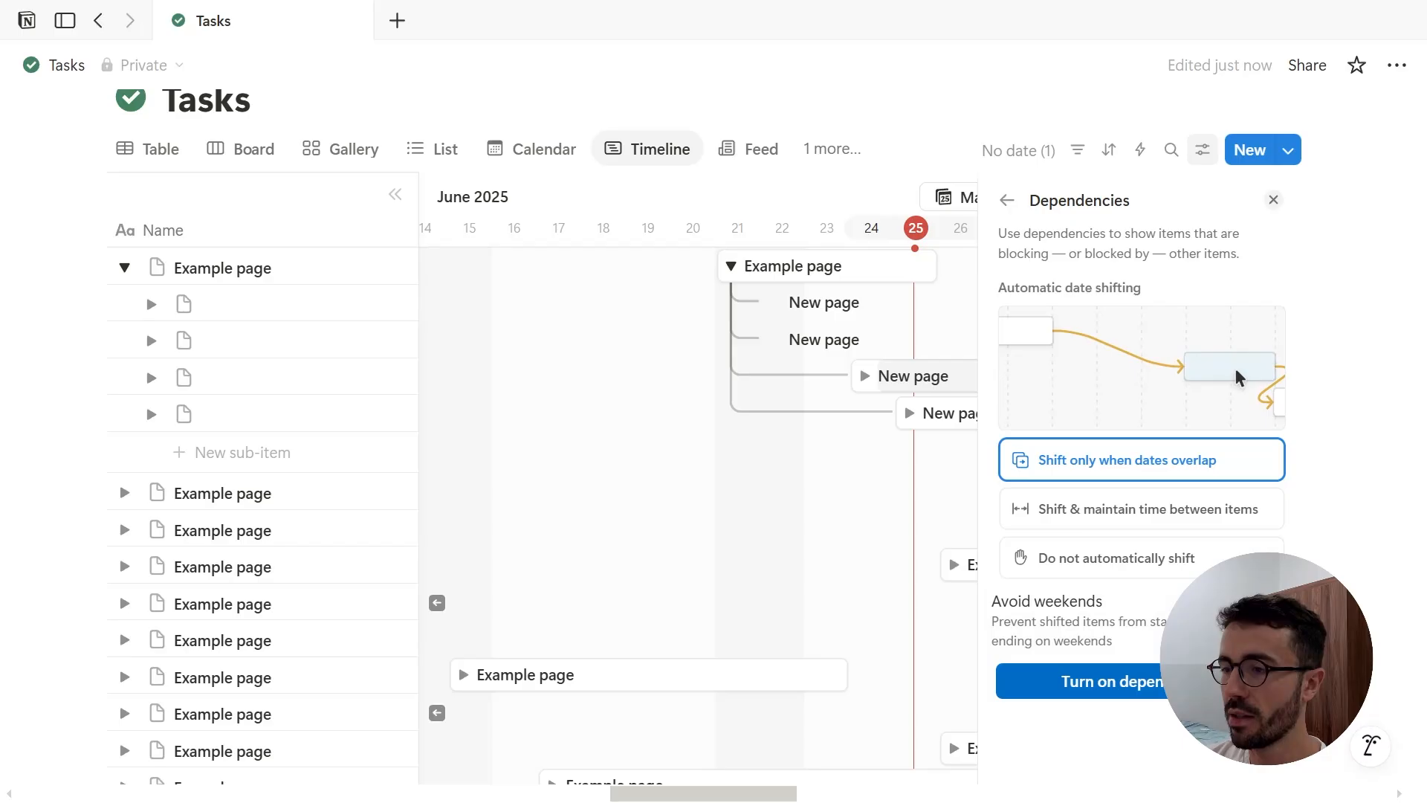
{"action": "key", "text": "Escape"}
{"action": "left_click", "coordinate": [936, 504]}
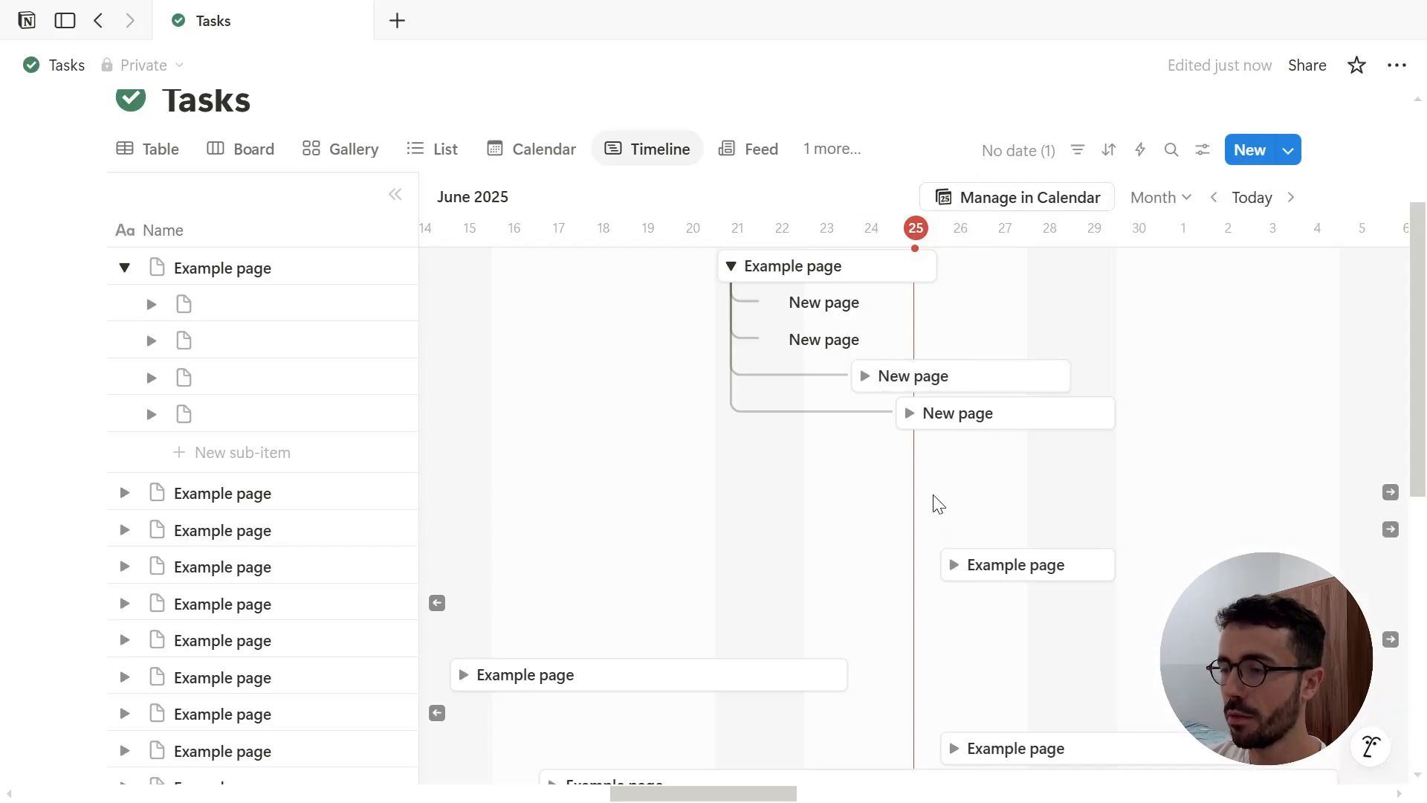
Examine the advanced settings of the dependencies and the relation properties available for blocked items, keeping Blocking selected
{"action": "left_click", "coordinate": [1202, 150]}
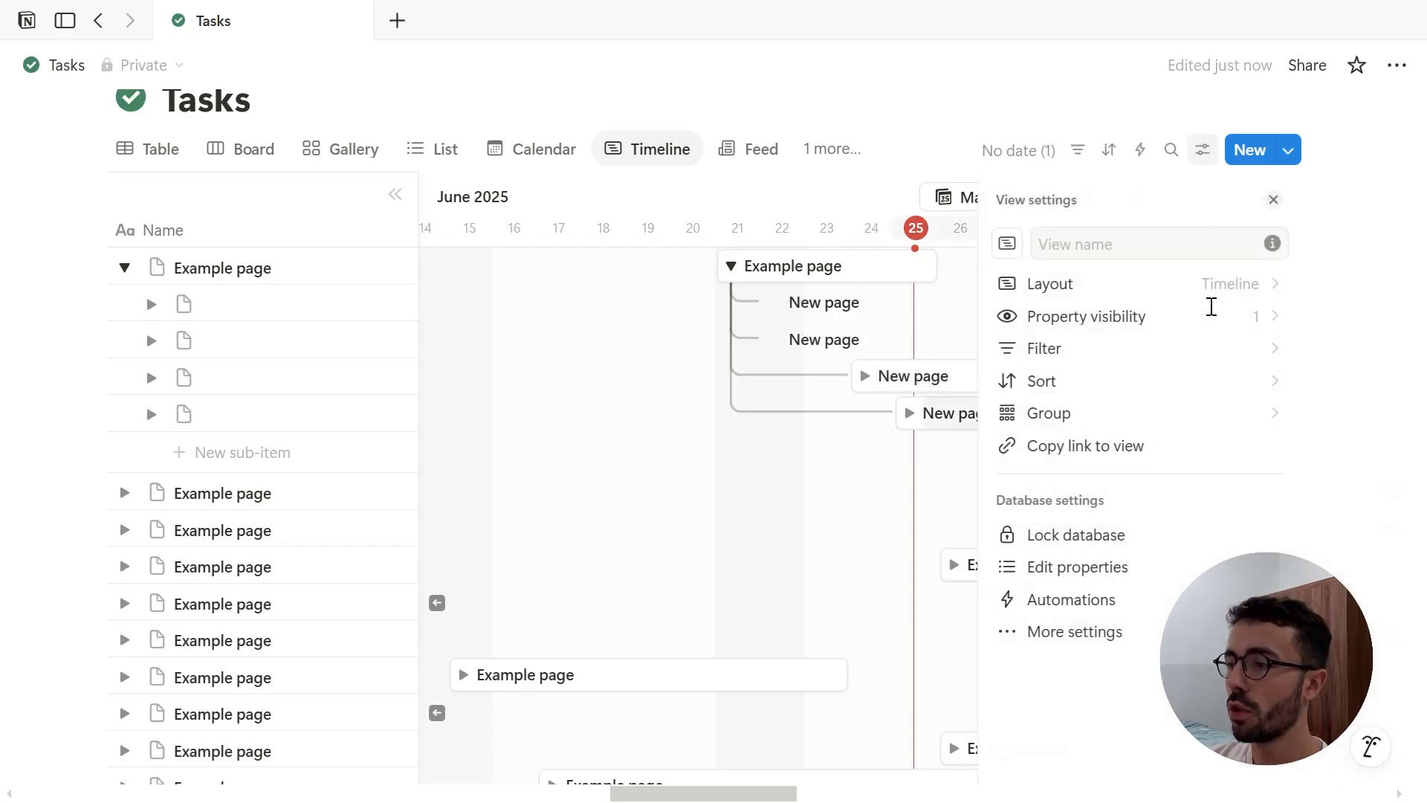
{"action": "mouse_move", "coordinate": [1156, 628]}
{"action": "left_click", "coordinate": [1149, 500]}
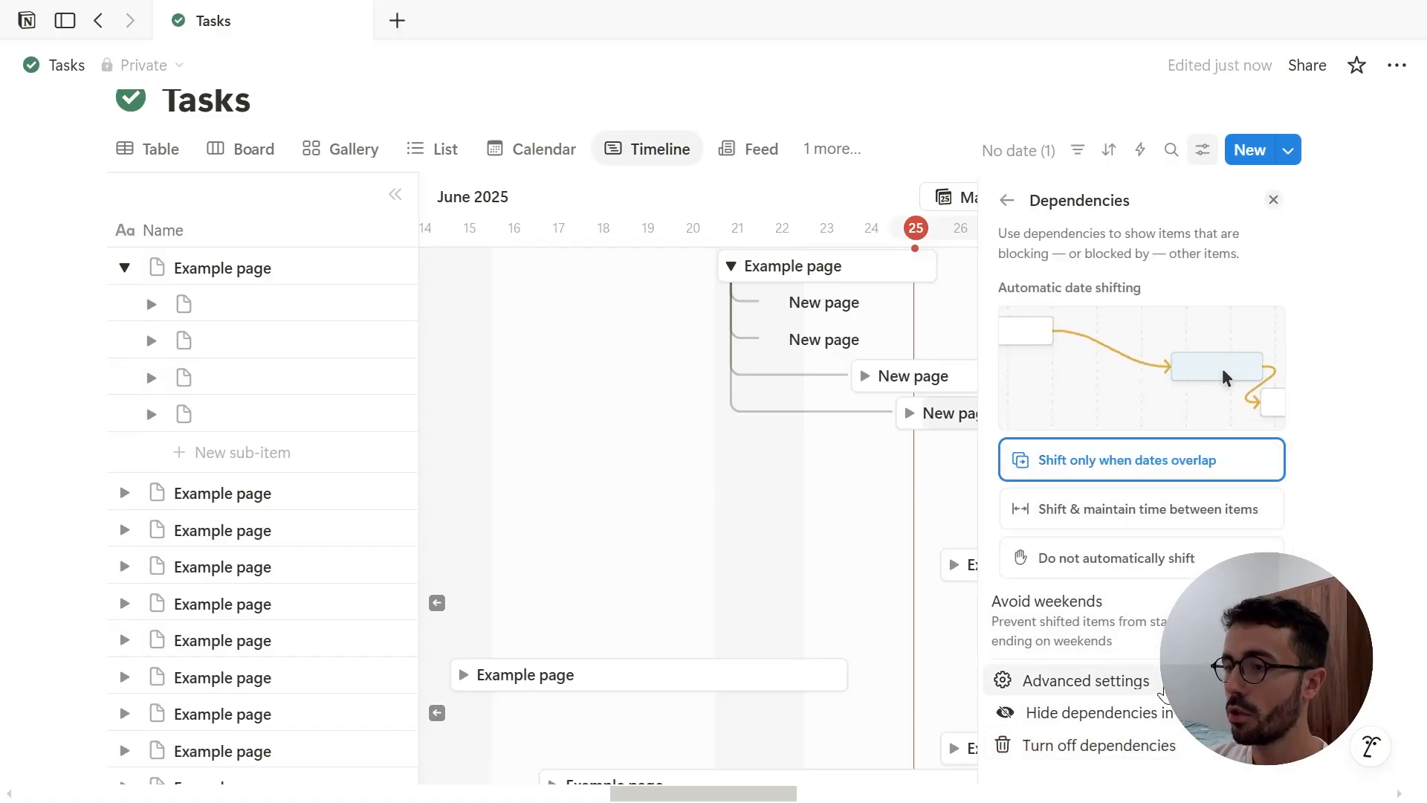
{"action": "left_click", "coordinate": [1161, 684]}
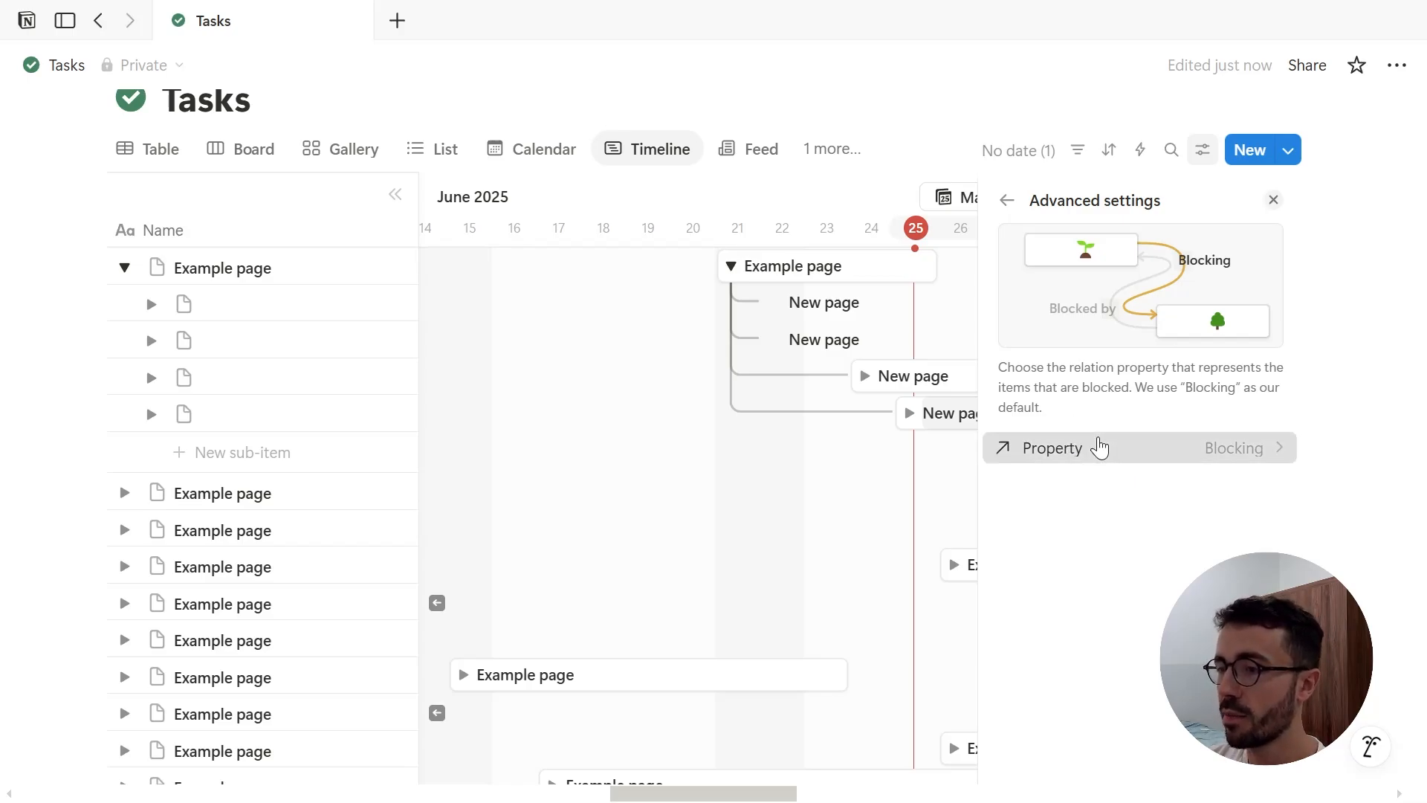
{"action": "left_click", "coordinate": [1100, 447]}
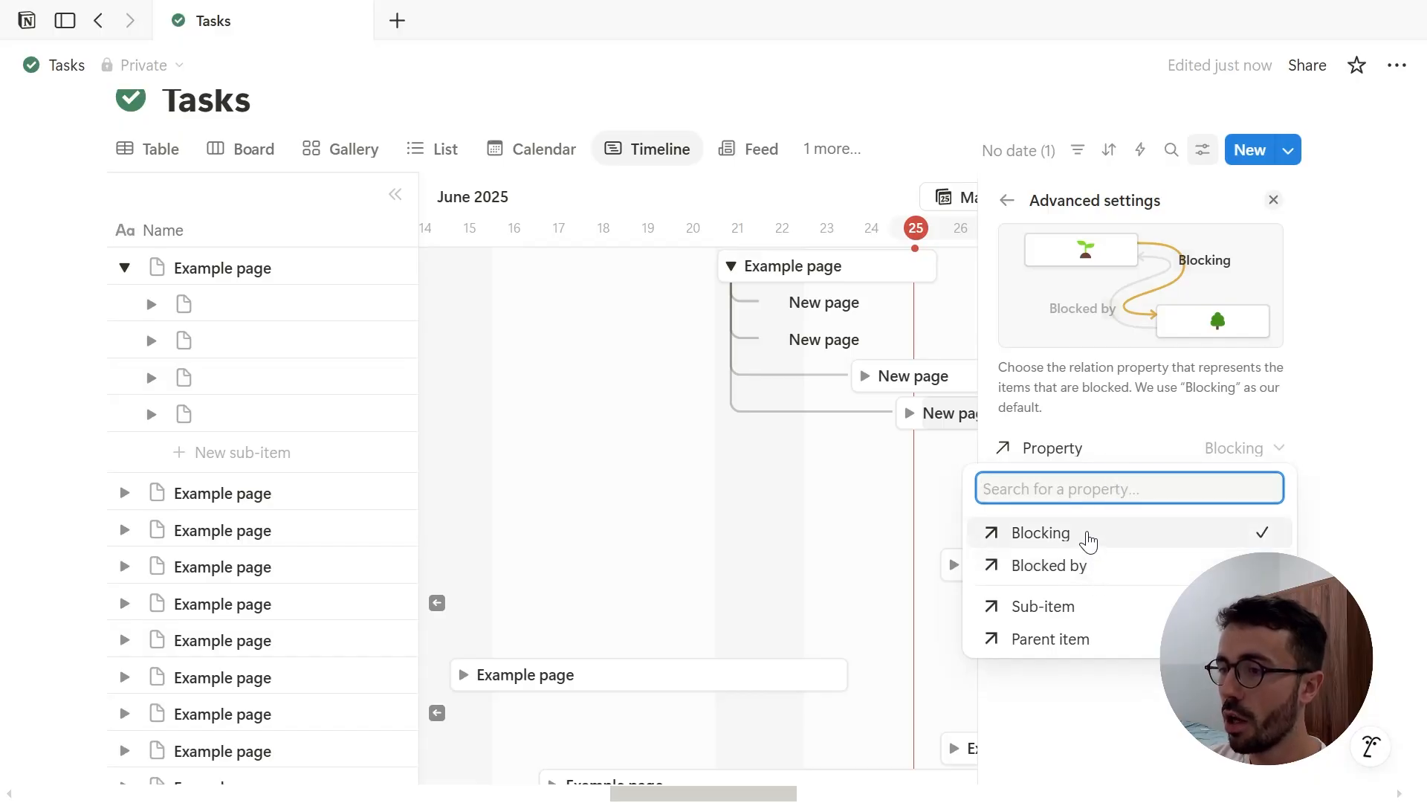
{"action": "left_click", "coordinate": [1107, 437]}
Add another sub-item at June 25–29 and make the first Example page block its sub-item that starts on June 24
{"action": "left_click", "coordinate": [921, 464]}
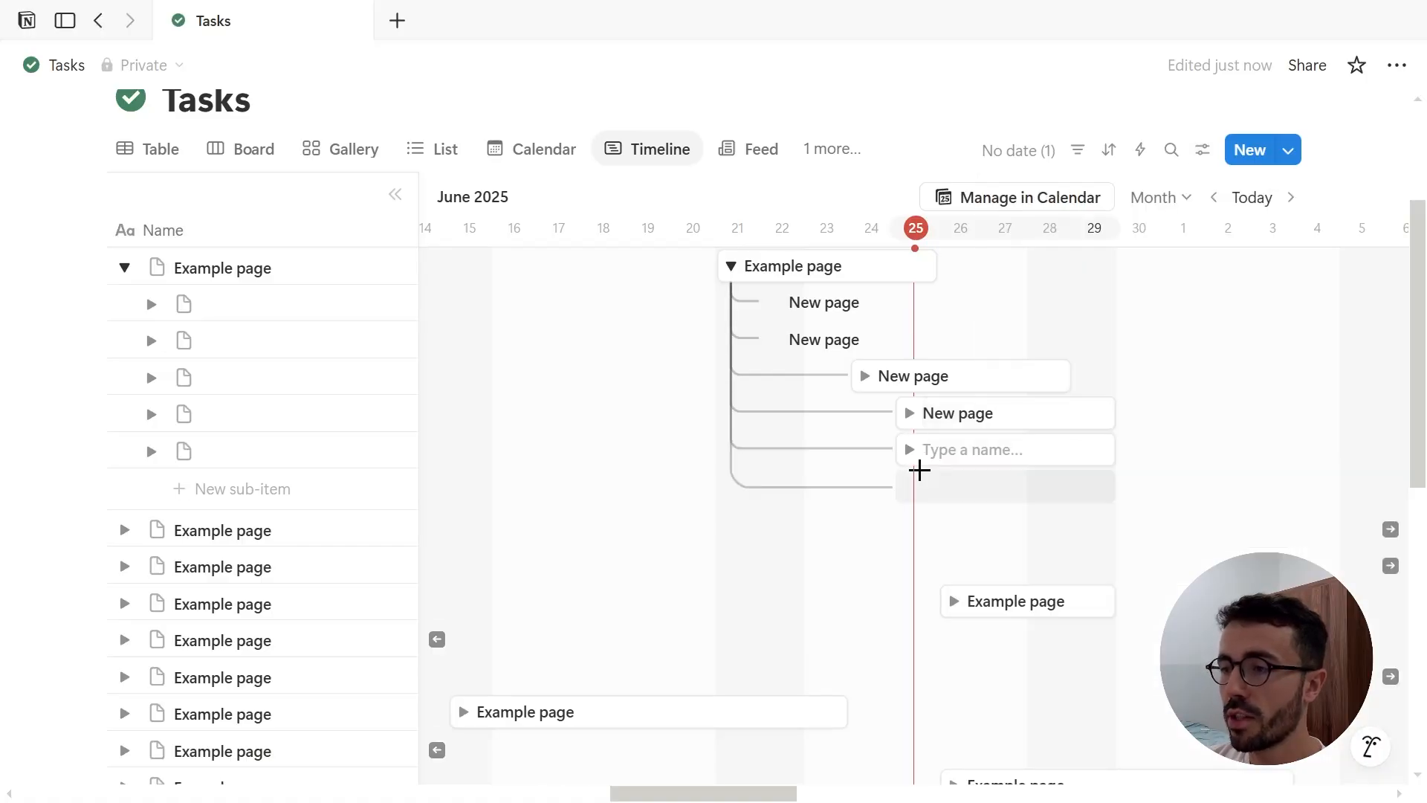
{"action": "mouse_move", "coordinate": [955, 274]}
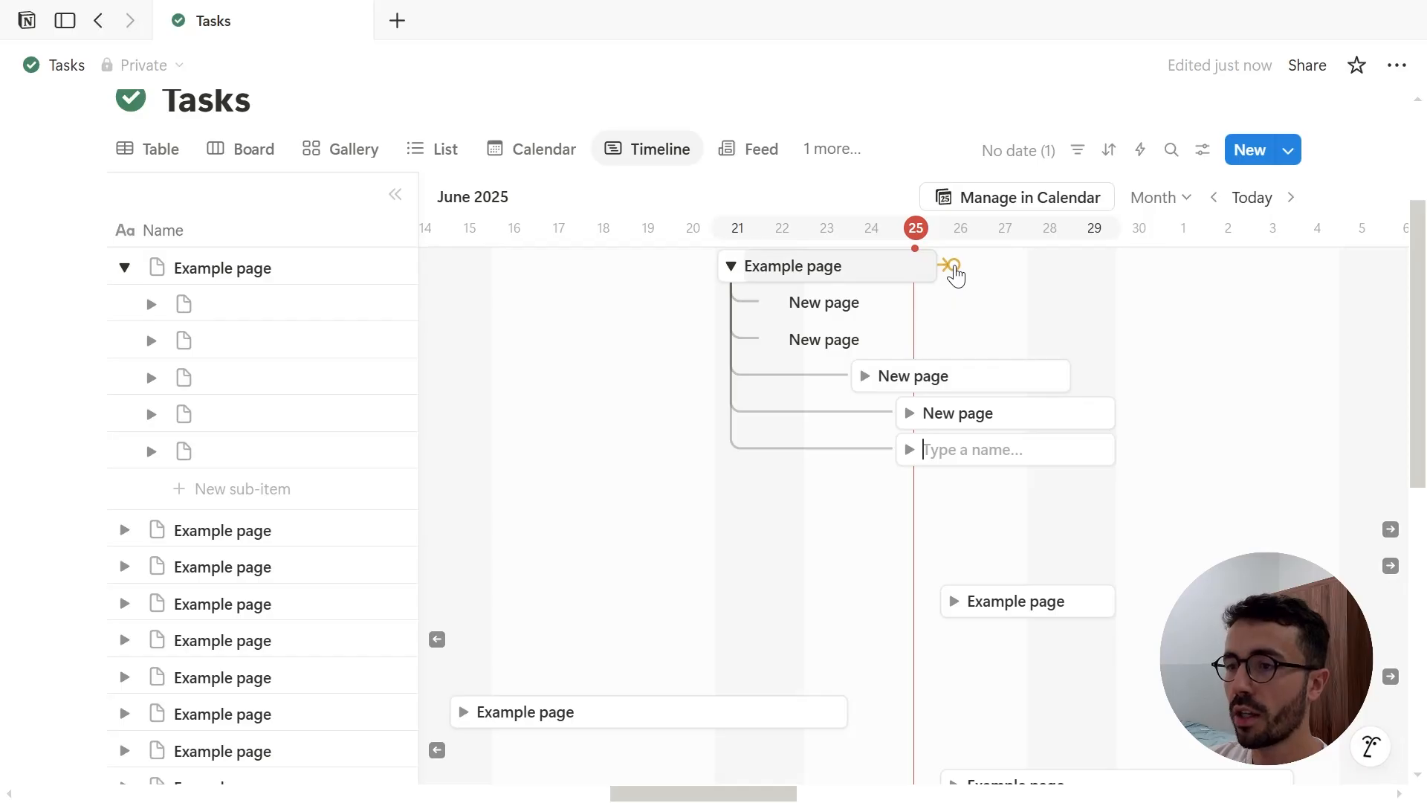
{"action": "left_click_drag", "start_coordinate": [955, 273], "coordinate": [862, 387]}
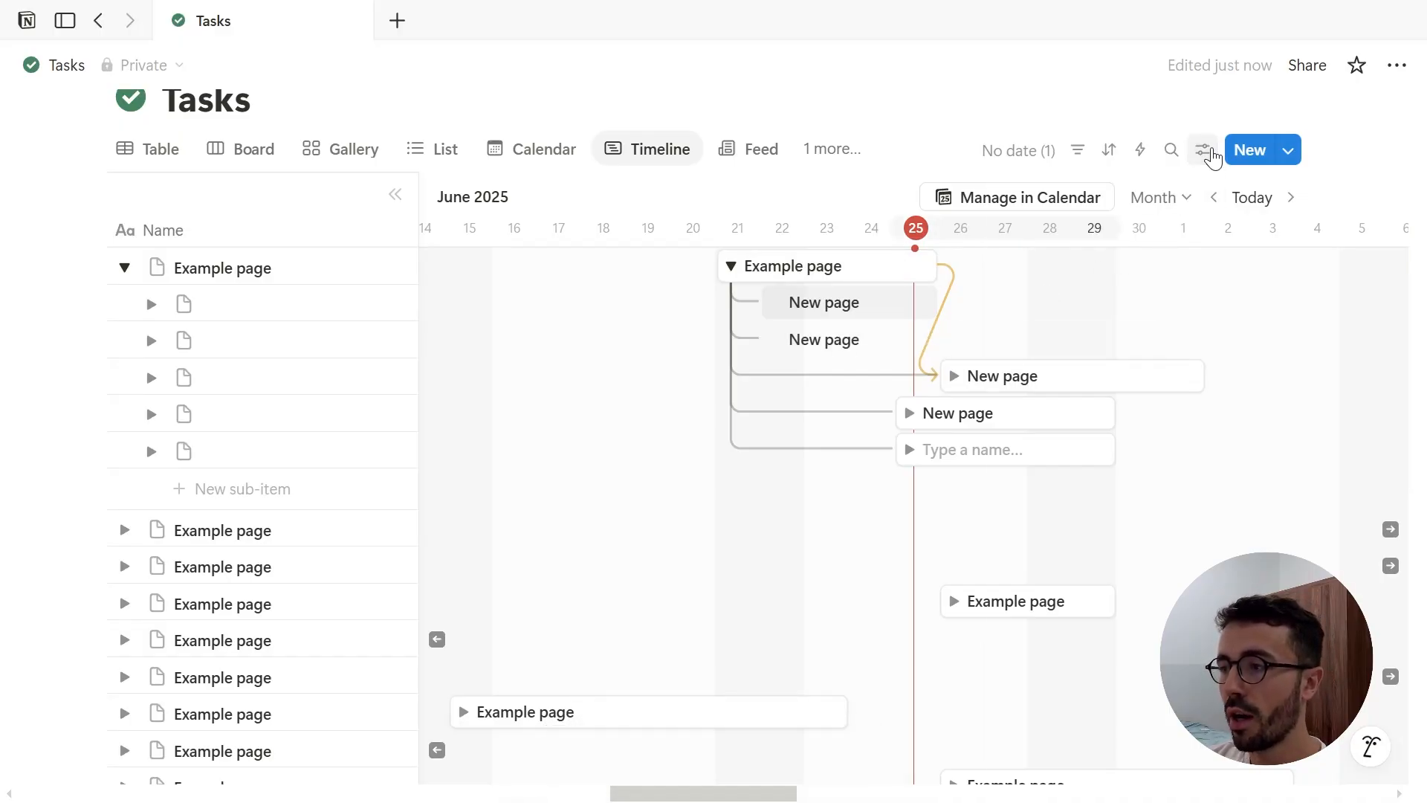
Hide the dependency arrows in the Timeline view through the Dependencies settings and show them again
{"action": "left_click", "coordinate": [1202, 149]}
{"action": "left_click", "coordinate": [1129, 636]}
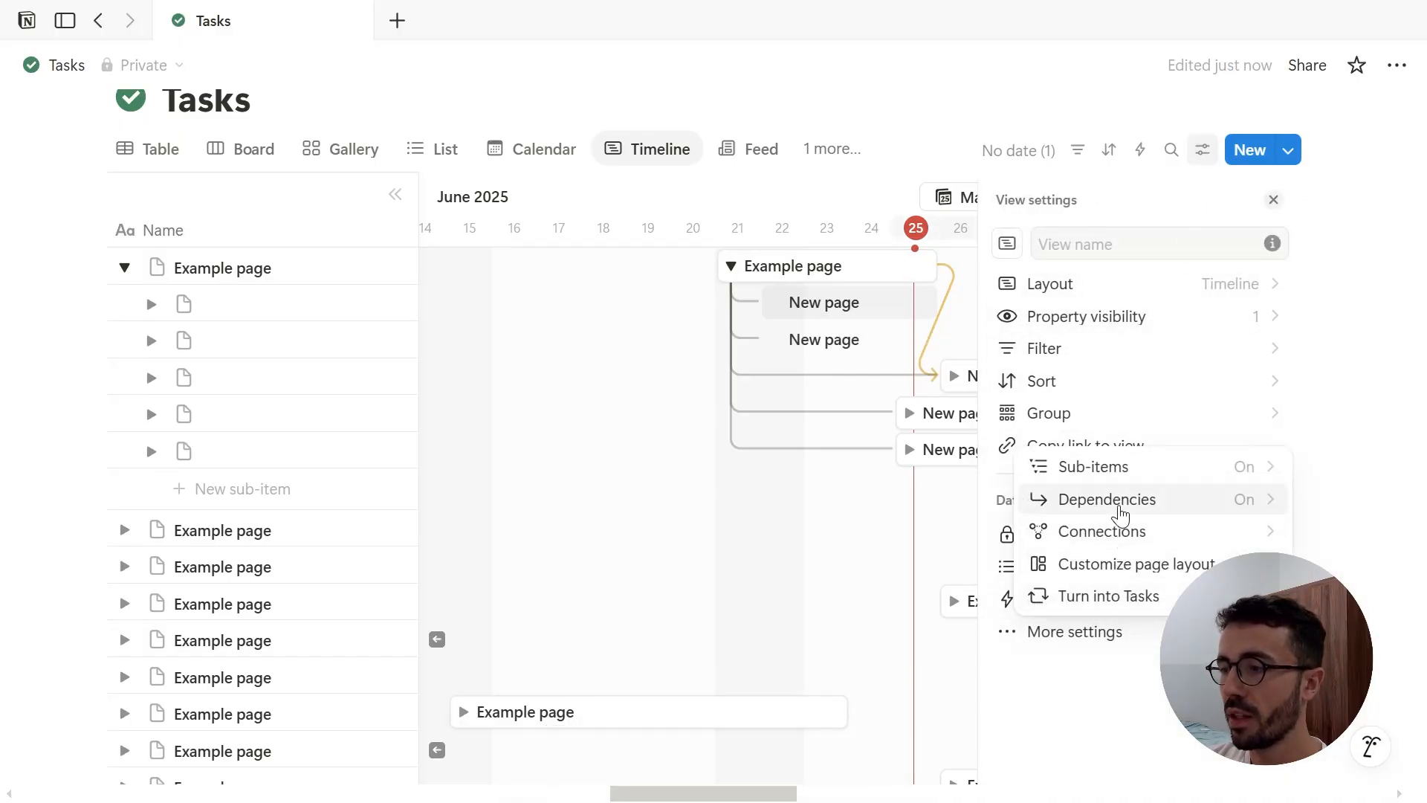
{"action": "left_click", "coordinate": [1118, 500]}
{"action": "left_click", "coordinate": [1151, 712]}
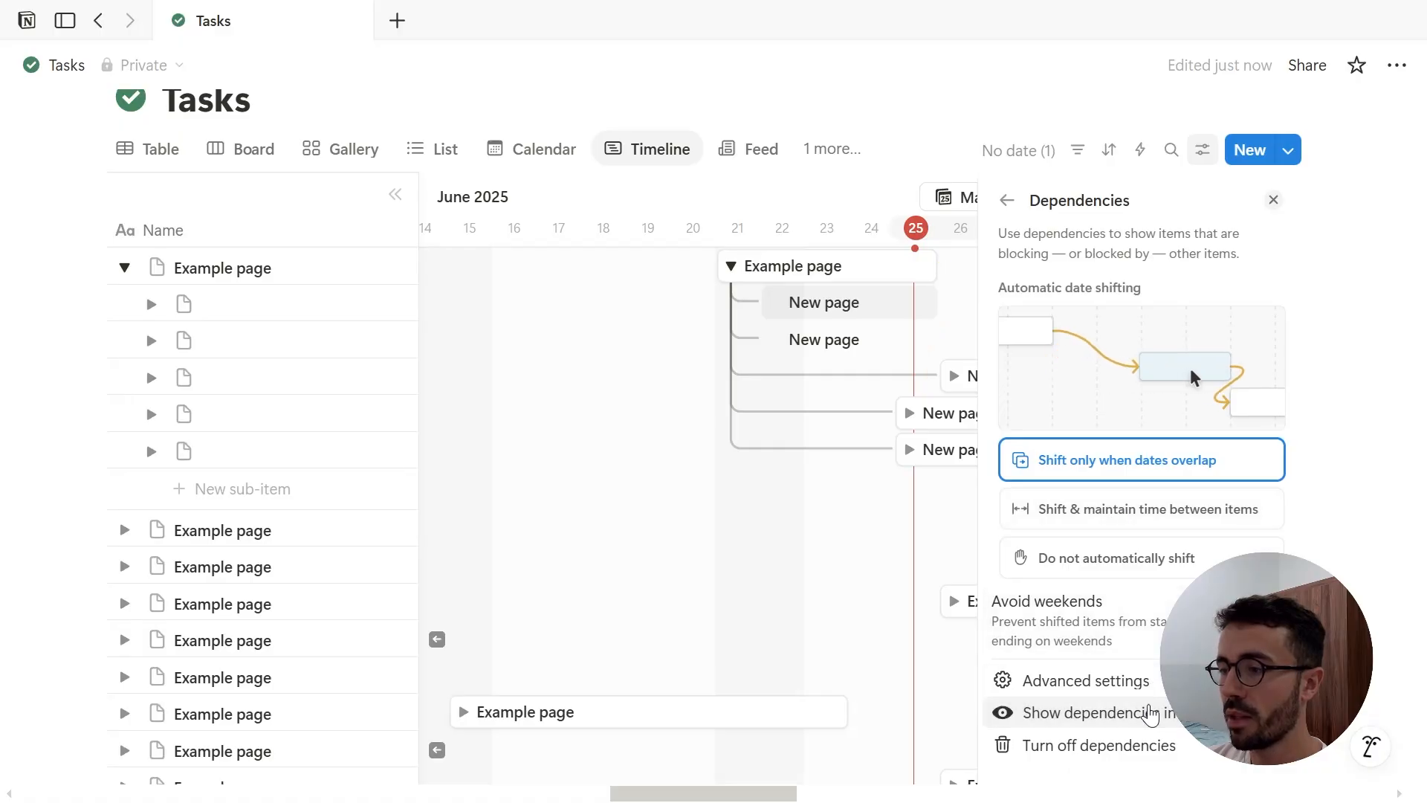
{"action": "left_click", "coordinate": [1151, 713]}
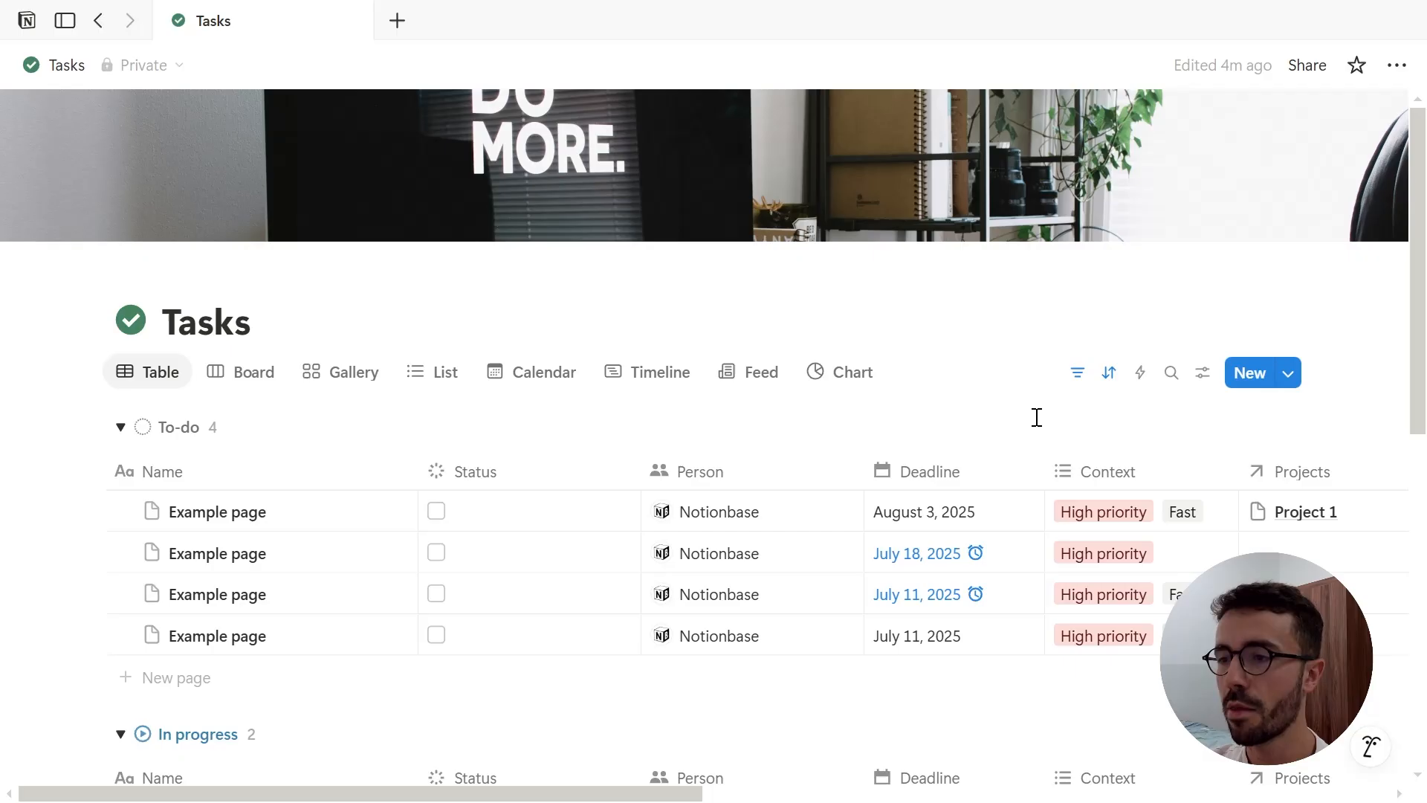
Turn the database into a task database with Person as assignee, Status as status and Deadline as due date
{"action": "left_click", "coordinate": [1203, 374]}
{"action": "scroll", "coordinate": [1163, 669], "scroll_direction": "down", "scroll_amount": 2}
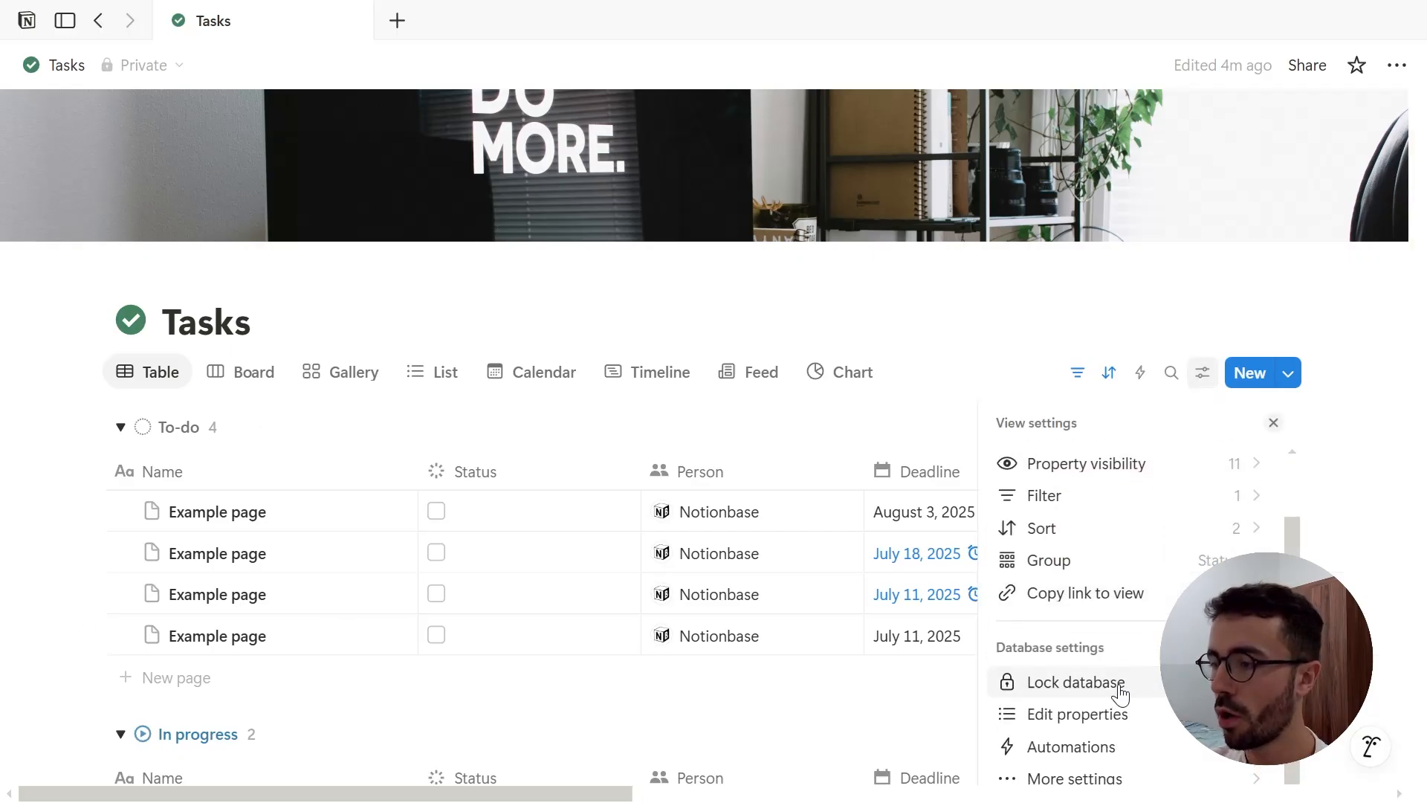
{"action": "left_click", "coordinate": [1115, 781]}
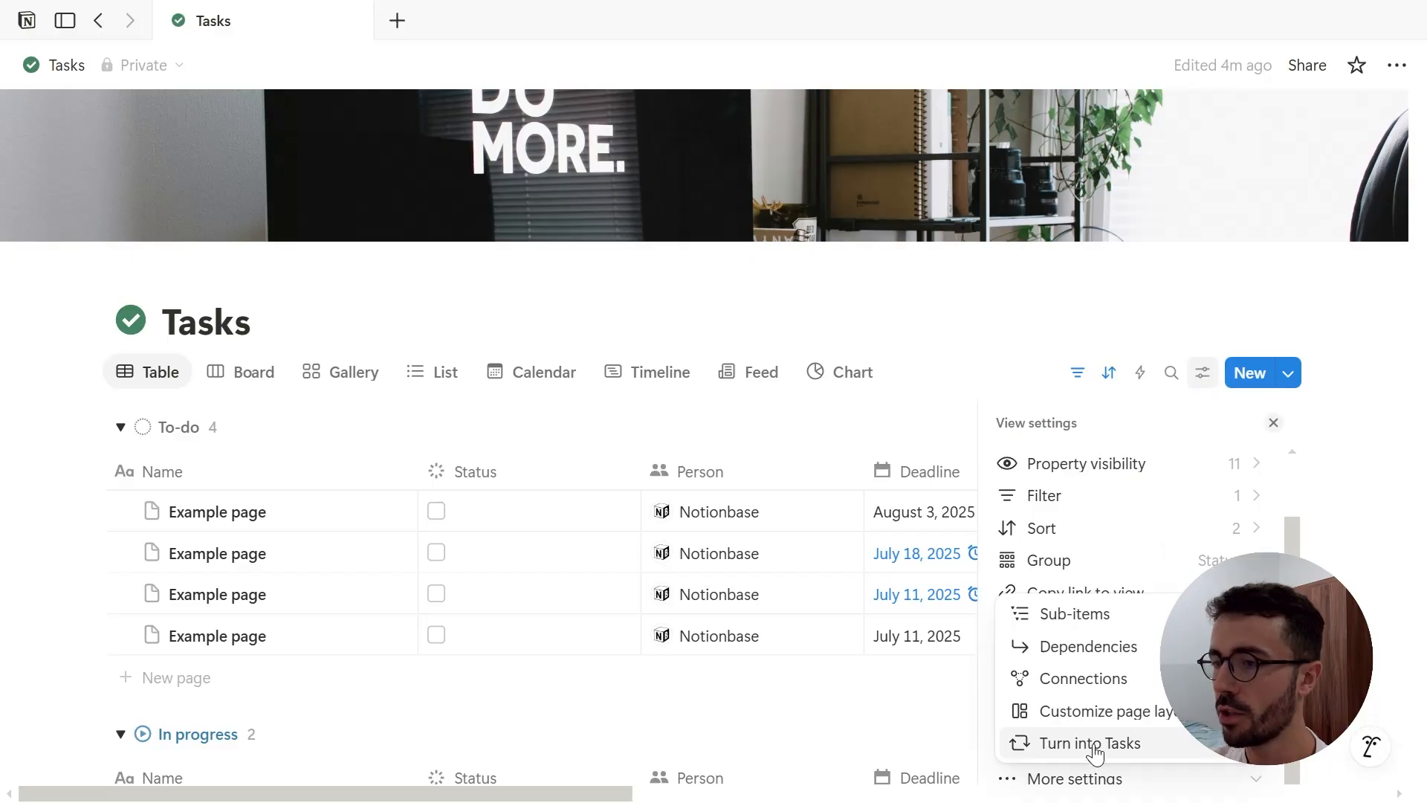
{"action": "left_click", "coordinate": [1095, 743]}
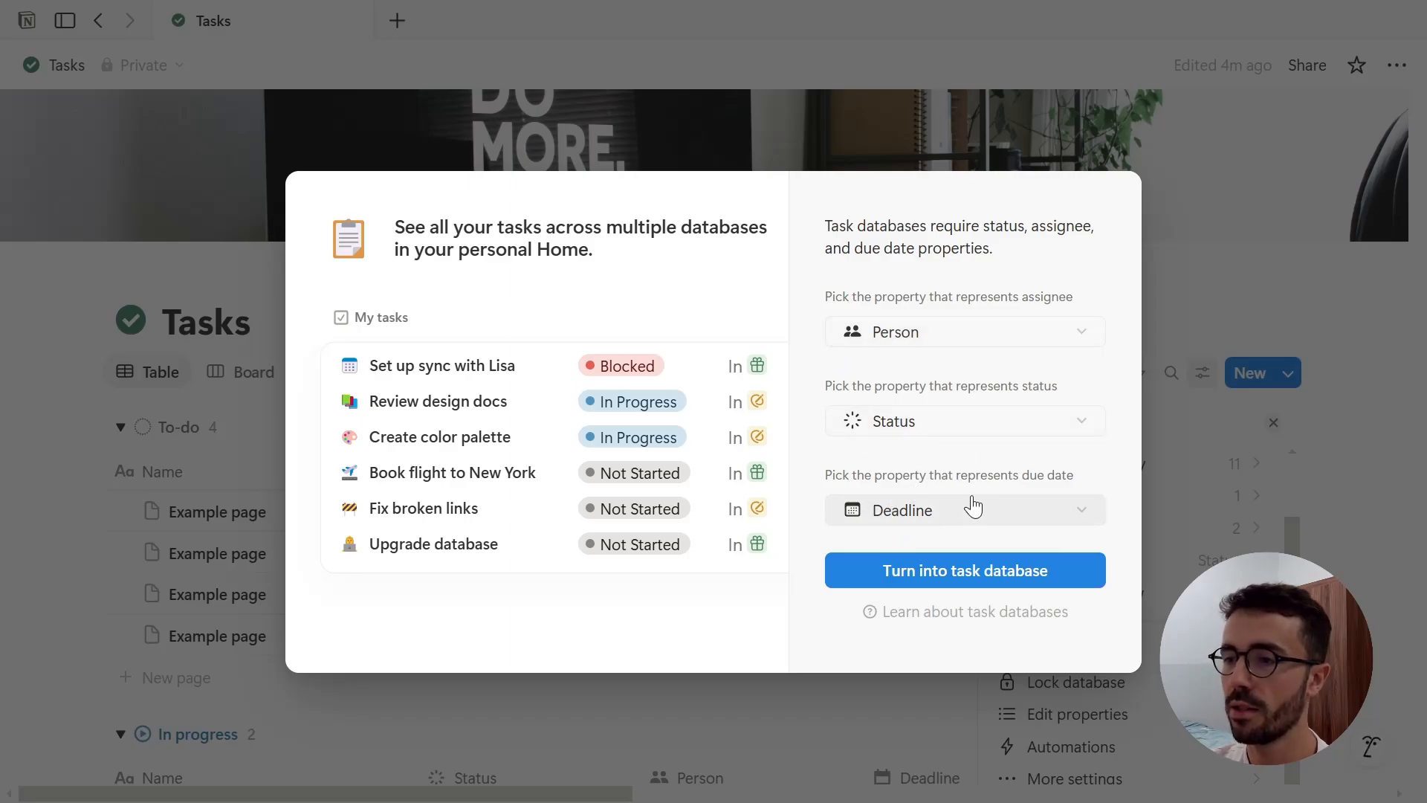
{"action": "left_click", "coordinate": [963, 571]}
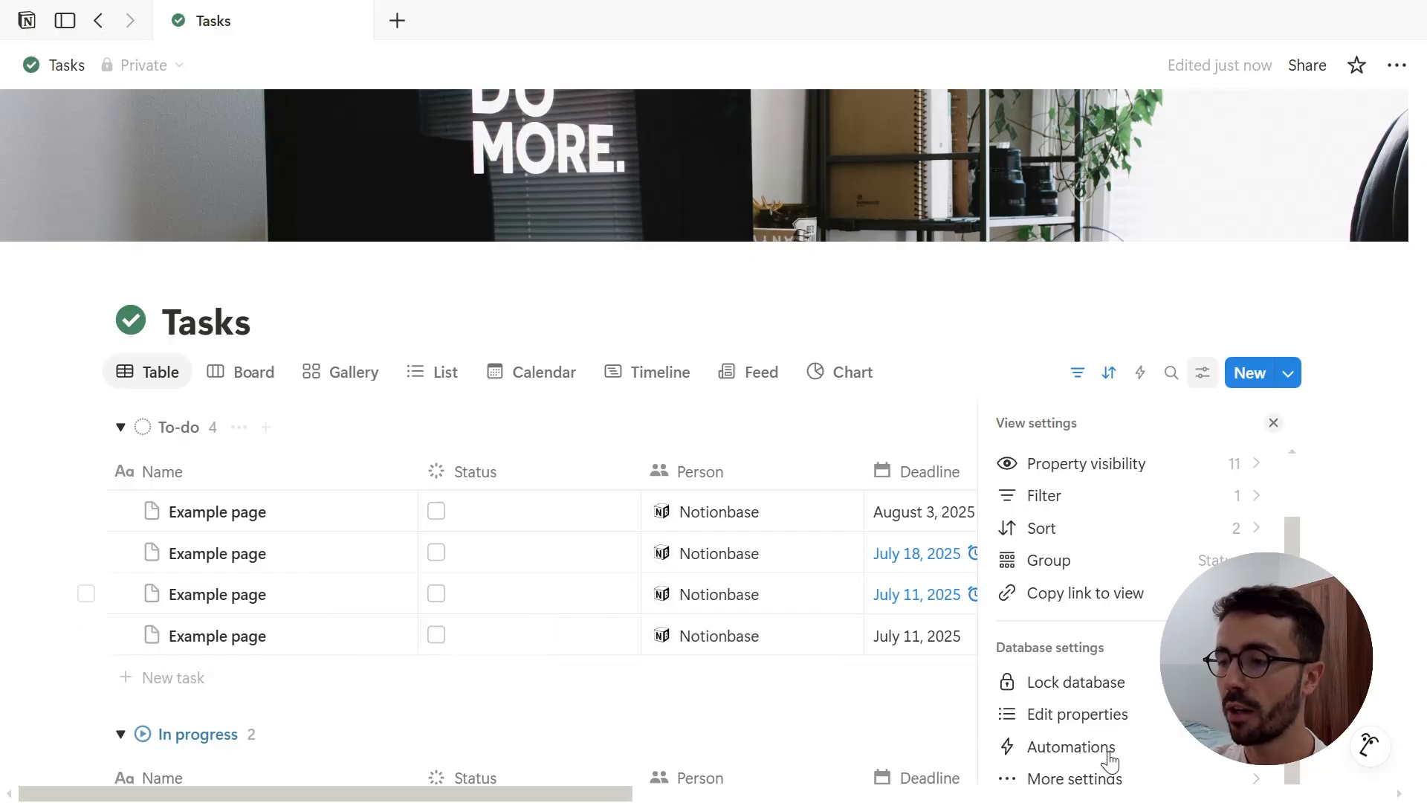
Look over the additional settings of the task database, such as Sub-tasks and Sprints, and close them
{"action": "left_click", "coordinate": [1105, 778]}
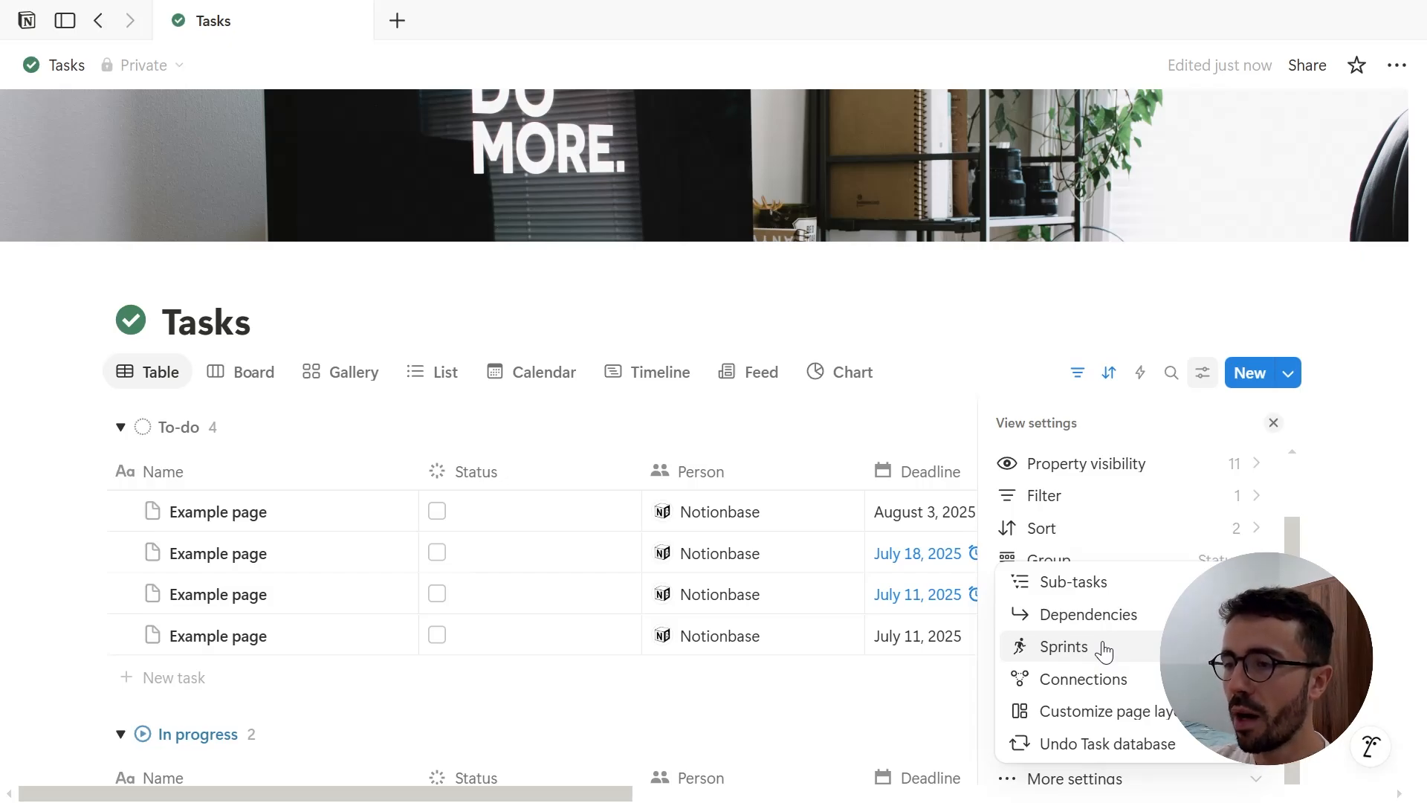
{"action": "left_click", "coordinate": [949, 331]}
{"action": "left_click", "coordinate": [951, 334]}
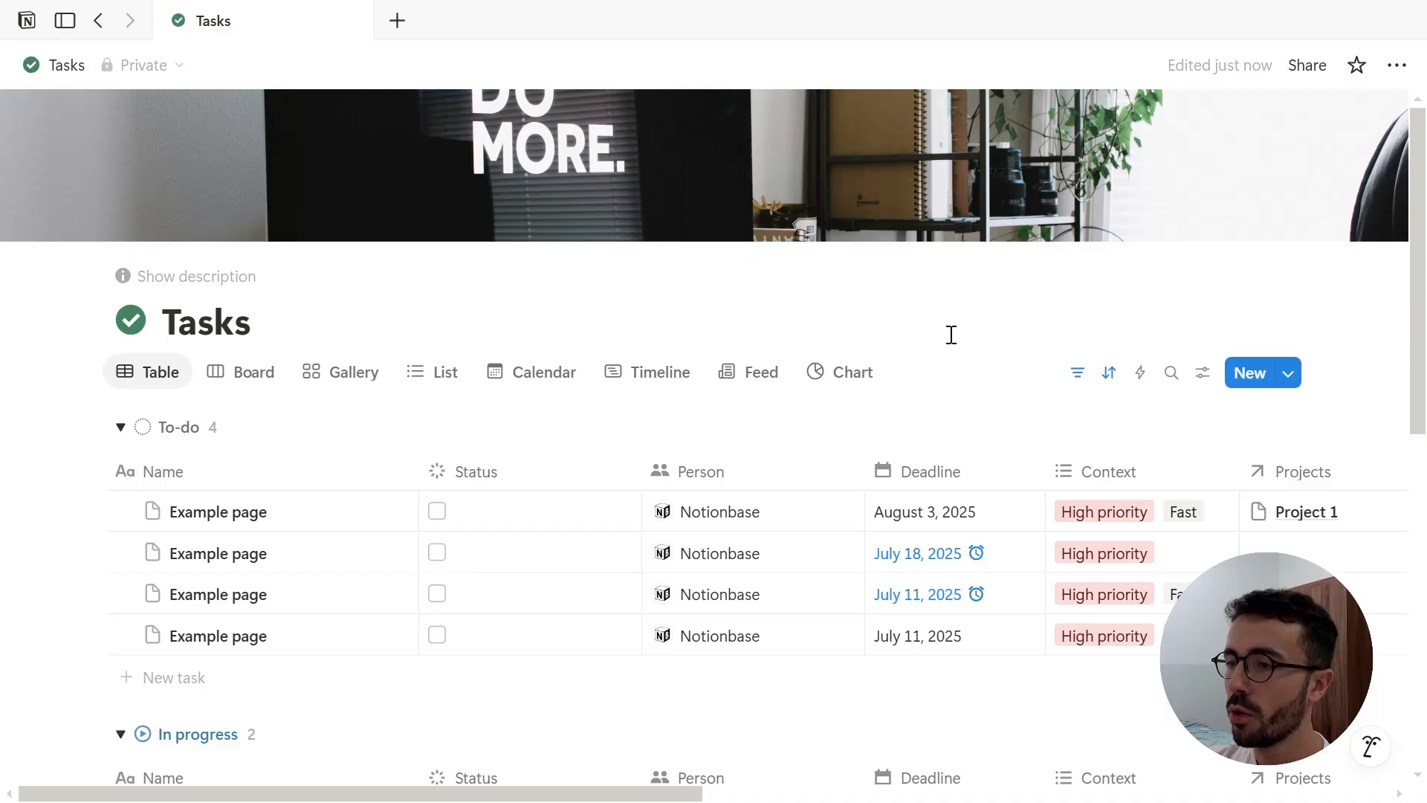
Create a new page template for the Tasks database and look through its properties
{"action": "left_click", "coordinate": [1292, 376]}
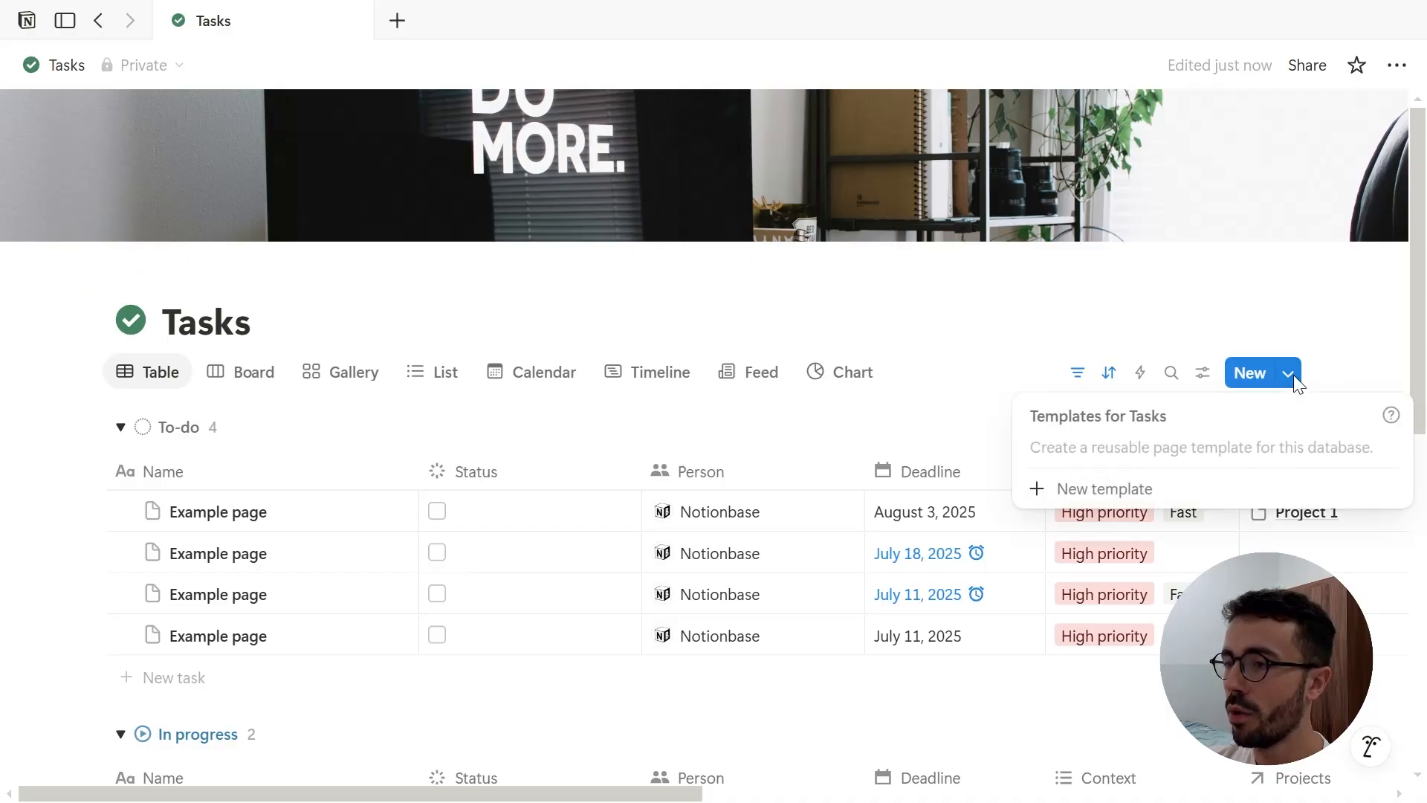
{"action": "left_click", "coordinate": [1296, 383]}
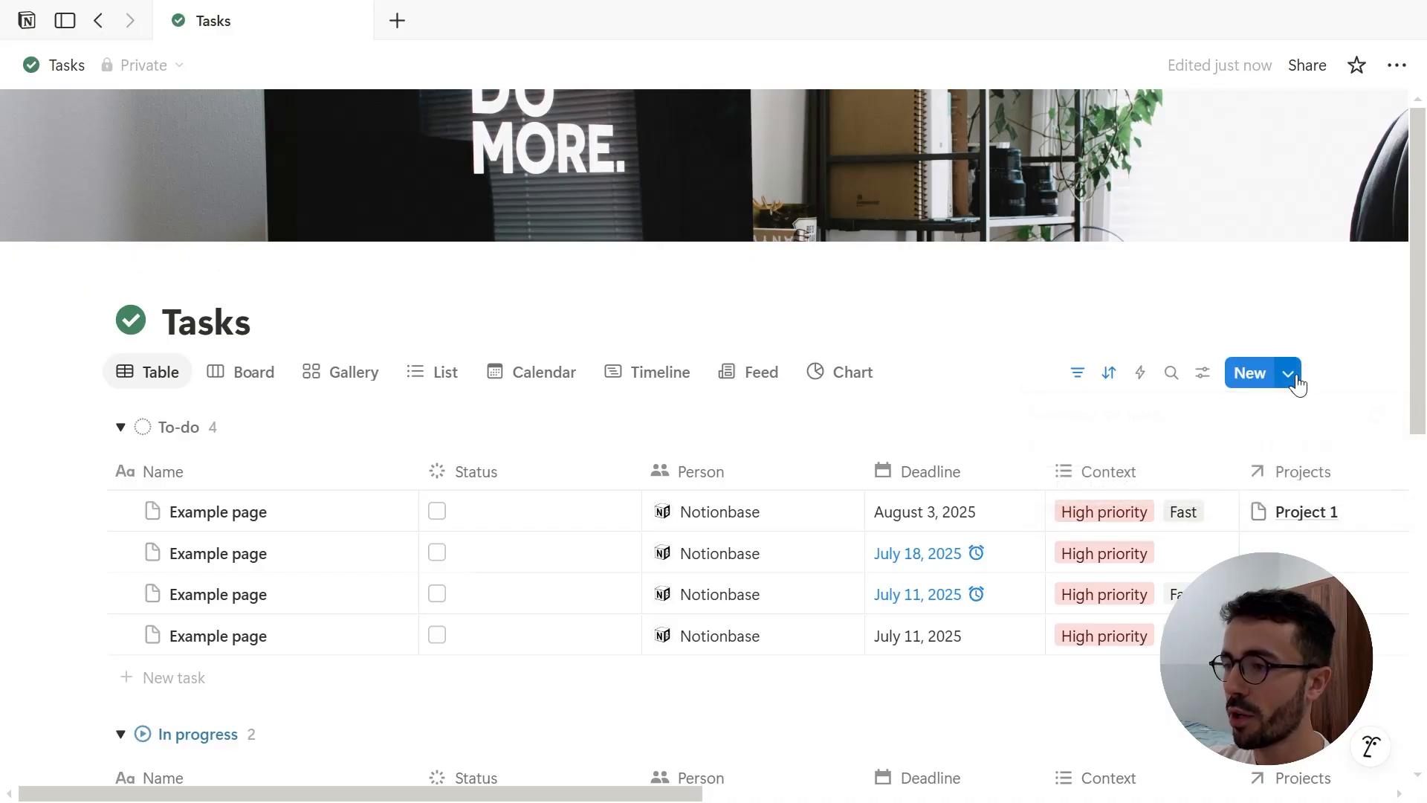
{"action": "left_click", "coordinate": [1297, 381]}
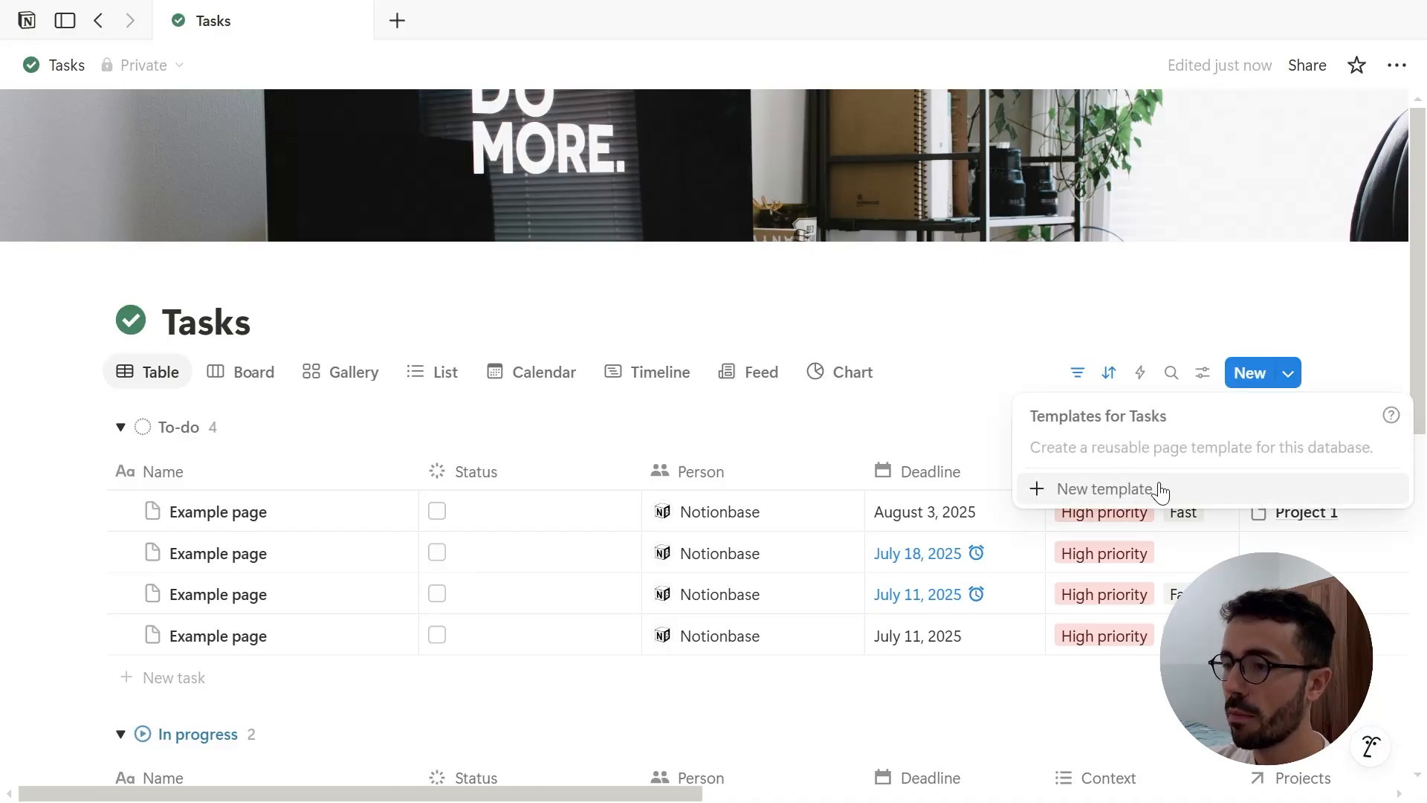
{"action": "left_click", "coordinate": [1105, 489]}
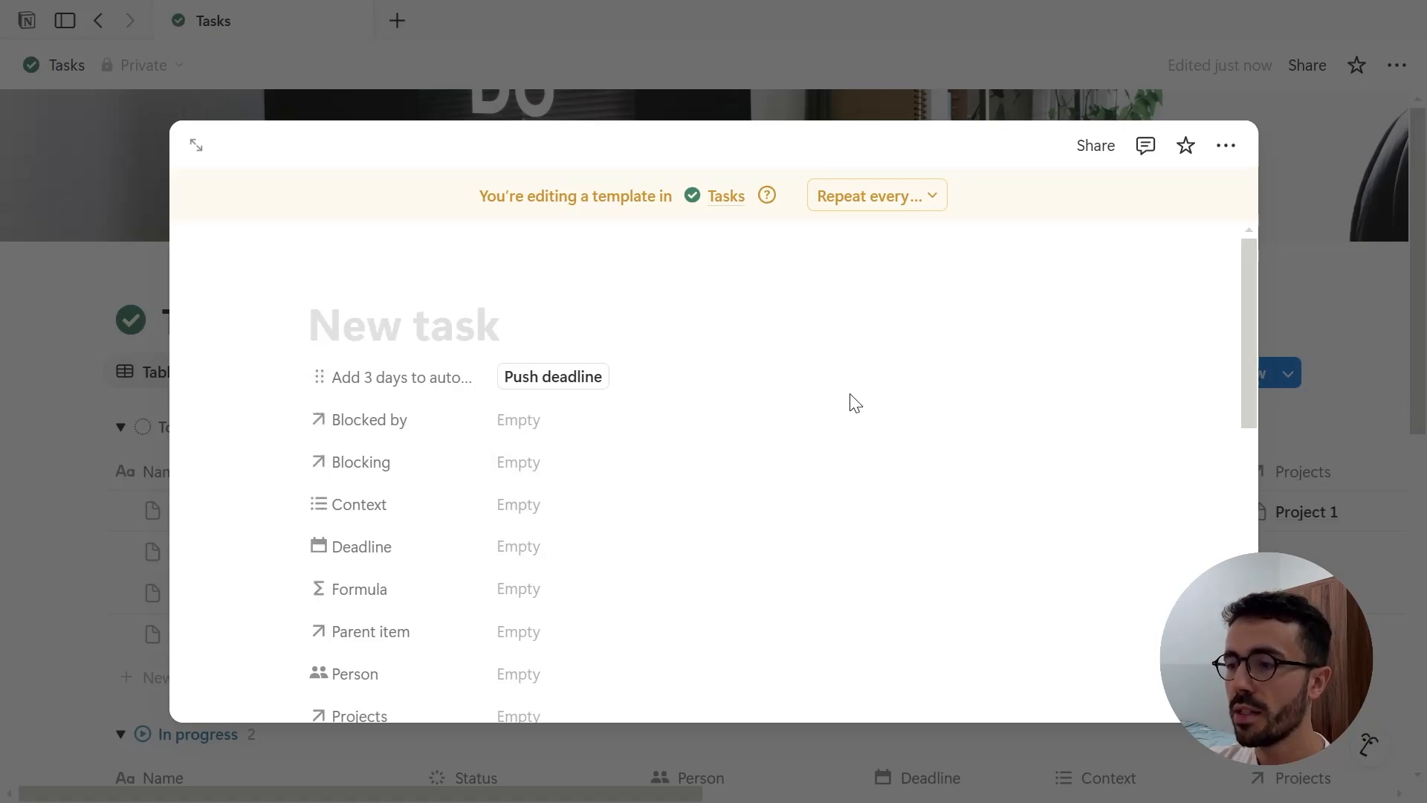
{"action": "scroll", "coordinate": [774, 535], "scroll_direction": "down", "scroll_amount": 5}
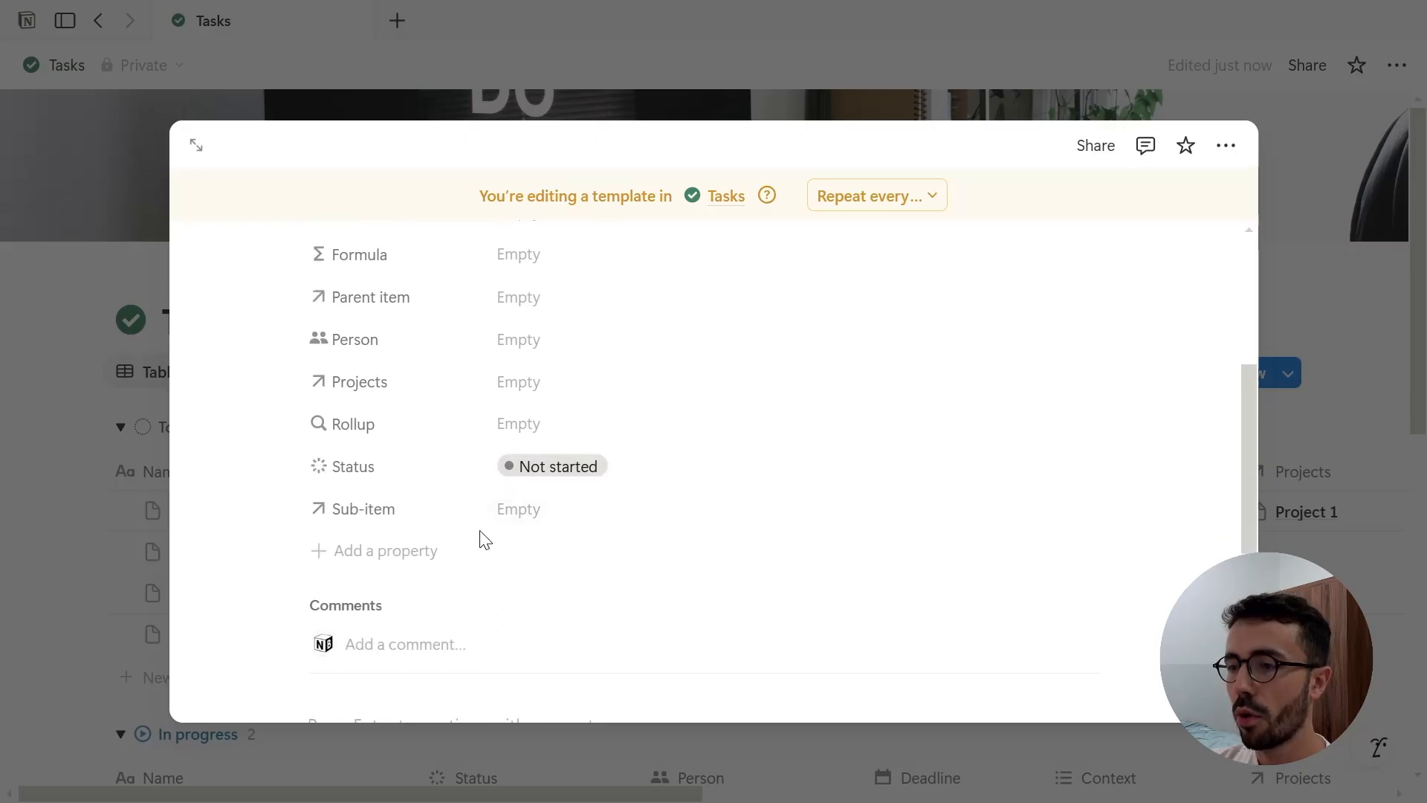
Look over the new template's properties and empty page body, and title the template "Random task"
{"action": "scroll", "coordinate": [476, 490], "scroll_direction": "up", "scroll_amount": 3}
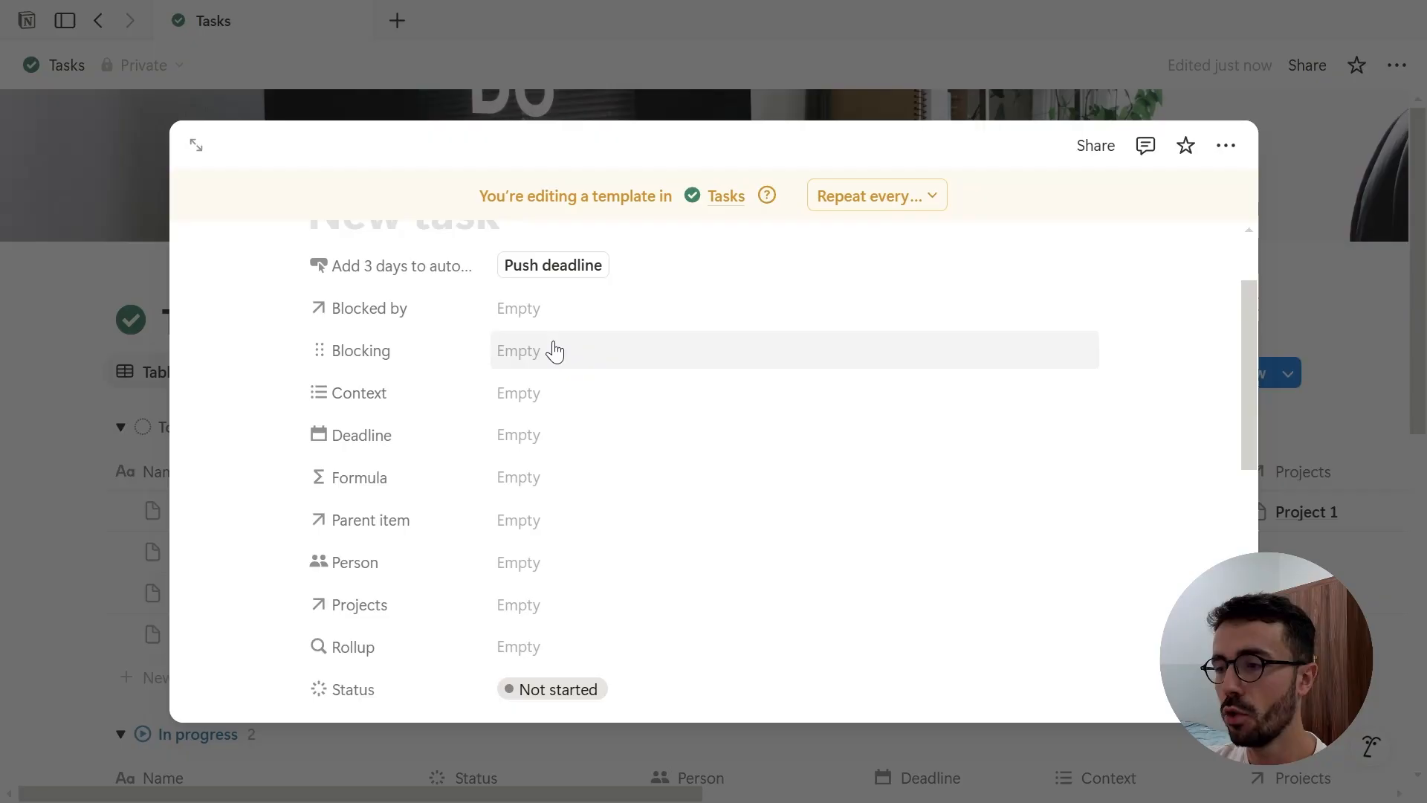
{"action": "scroll", "coordinate": [554, 351], "scroll_direction": "up", "scroll_amount": 2}
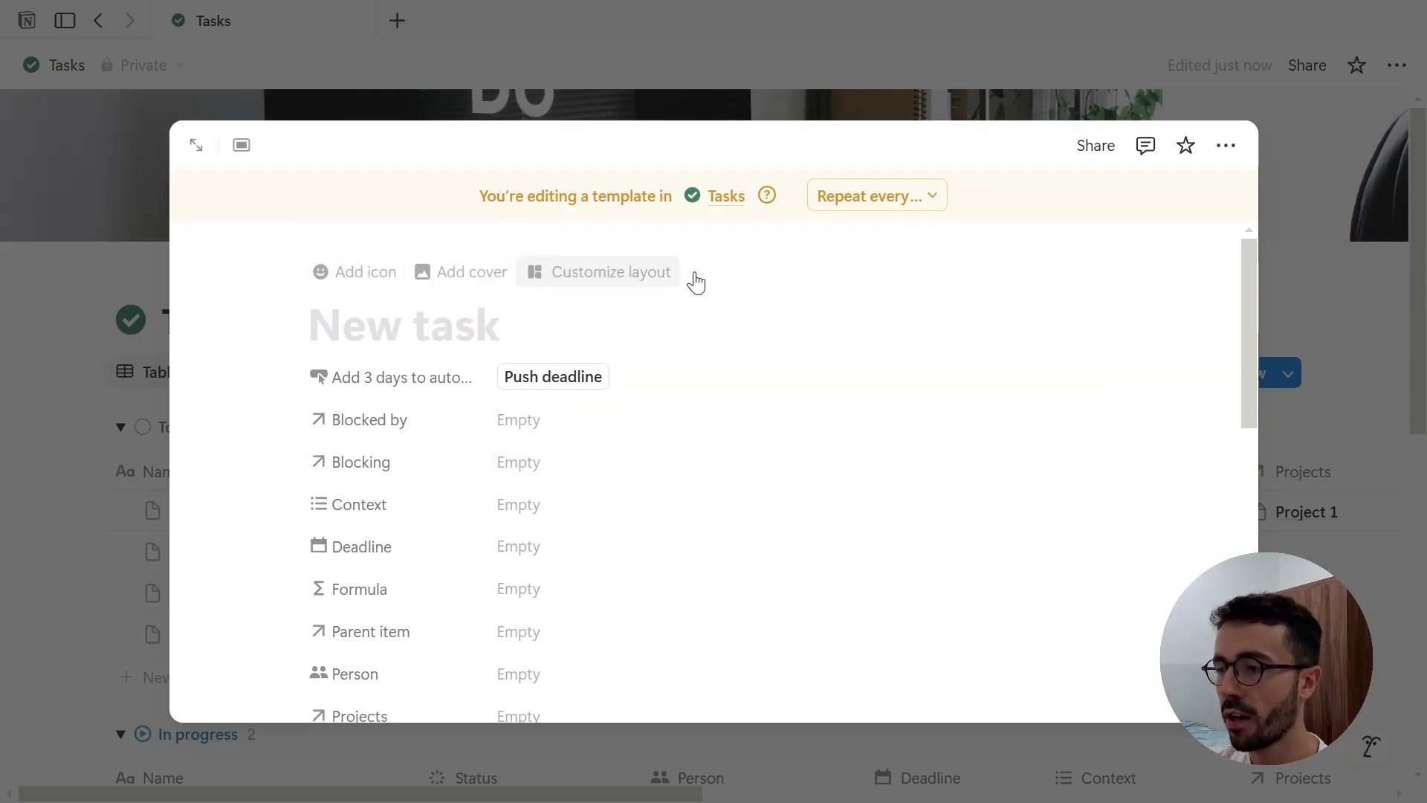
{"action": "scroll", "coordinate": [654, 517], "scroll_direction": "down", "scroll_amount": 3}
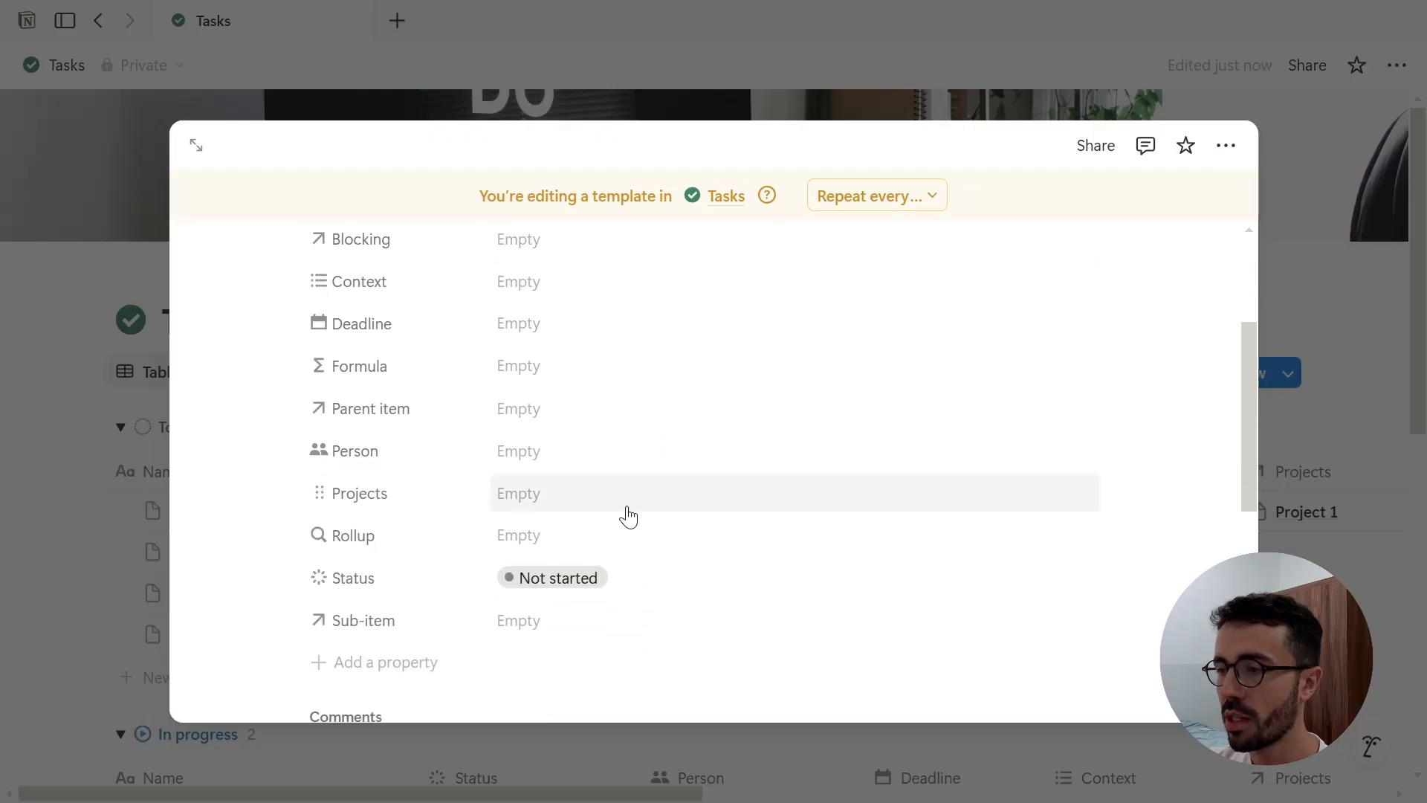
{"action": "scroll", "coordinate": [536, 579], "scroll_direction": "down", "scroll_amount": 3}
{"action": "scroll", "coordinate": [520, 632], "scroll_direction": "down", "scroll_amount": 2}
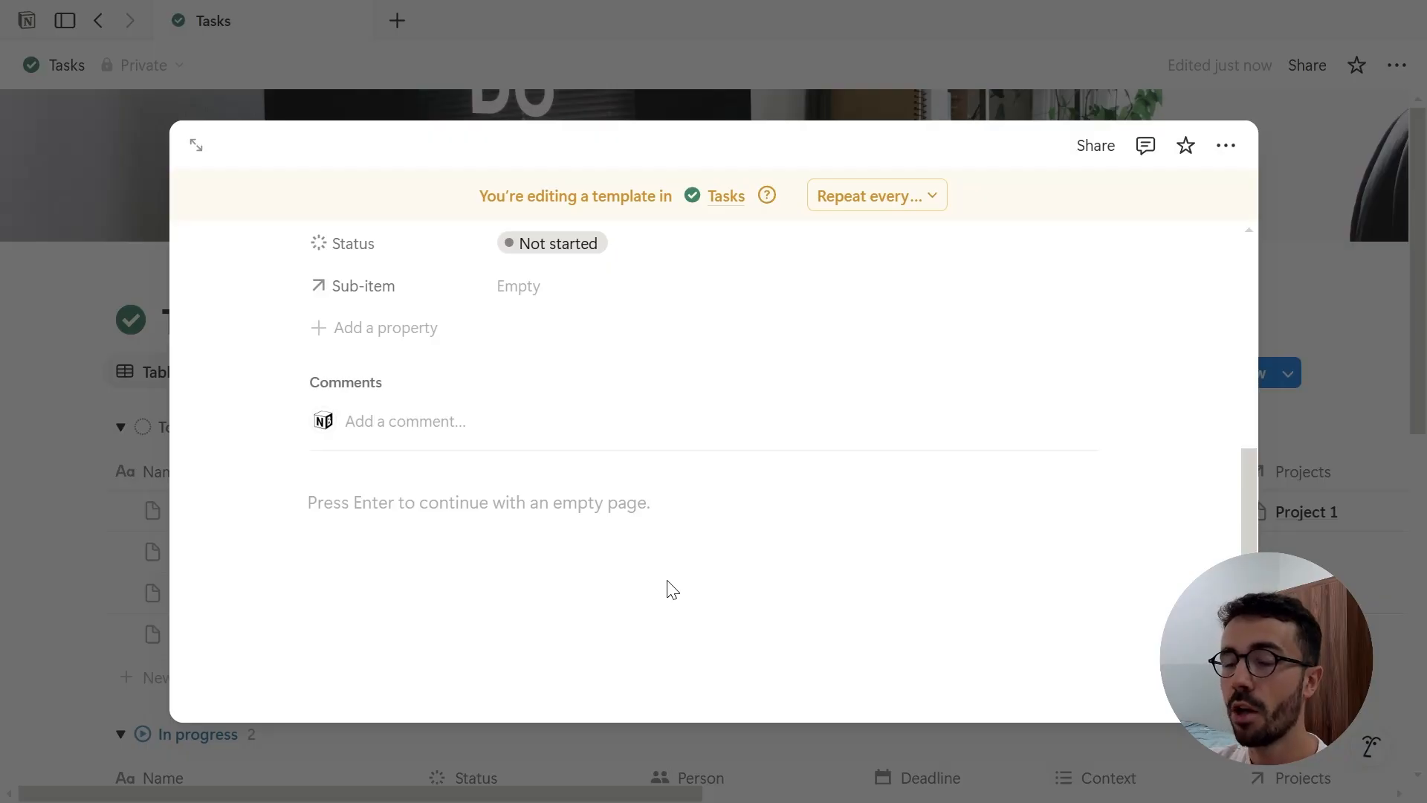
{"action": "scroll", "coordinate": [672, 589], "scroll_direction": "up", "scroll_amount": 8}
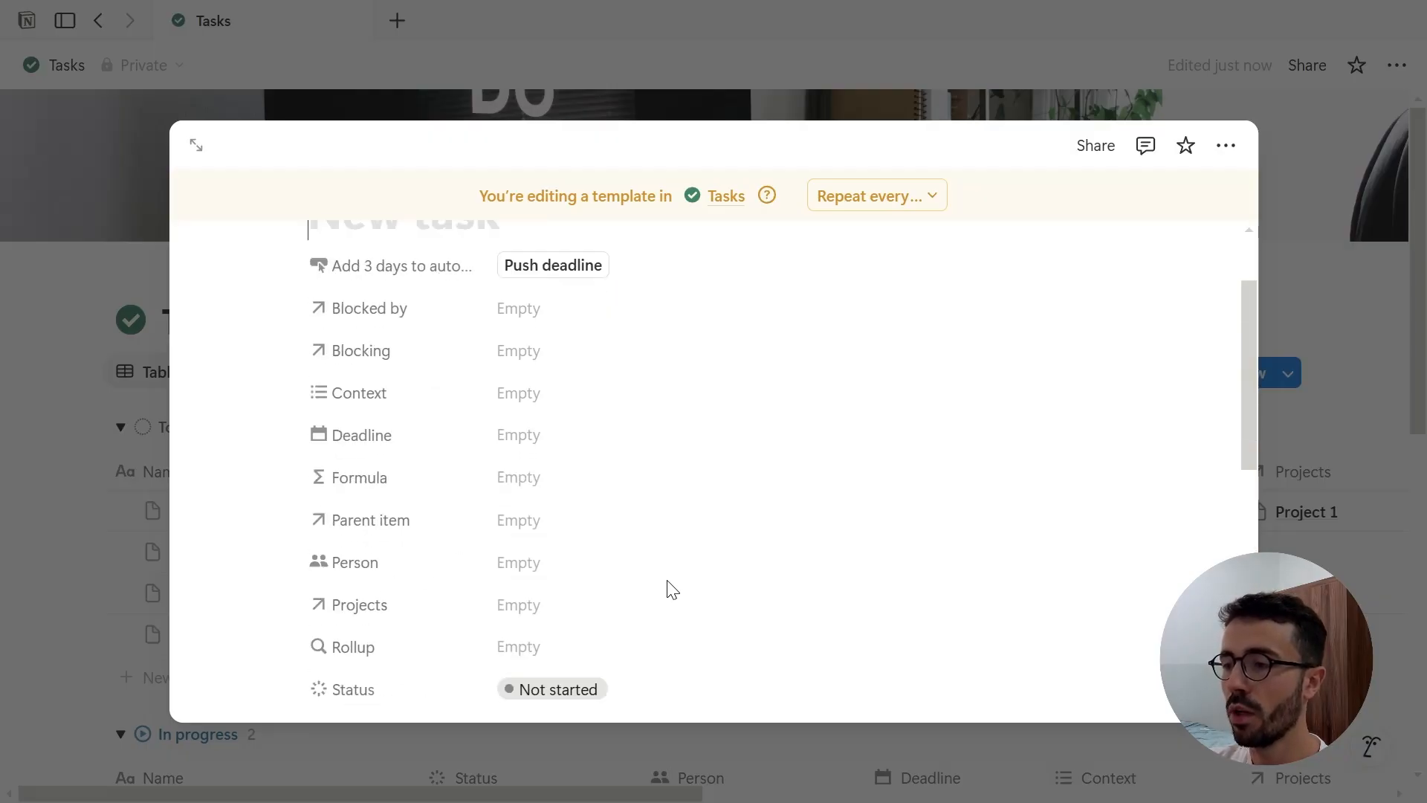
{"action": "left_click", "coordinate": [392, 327]}
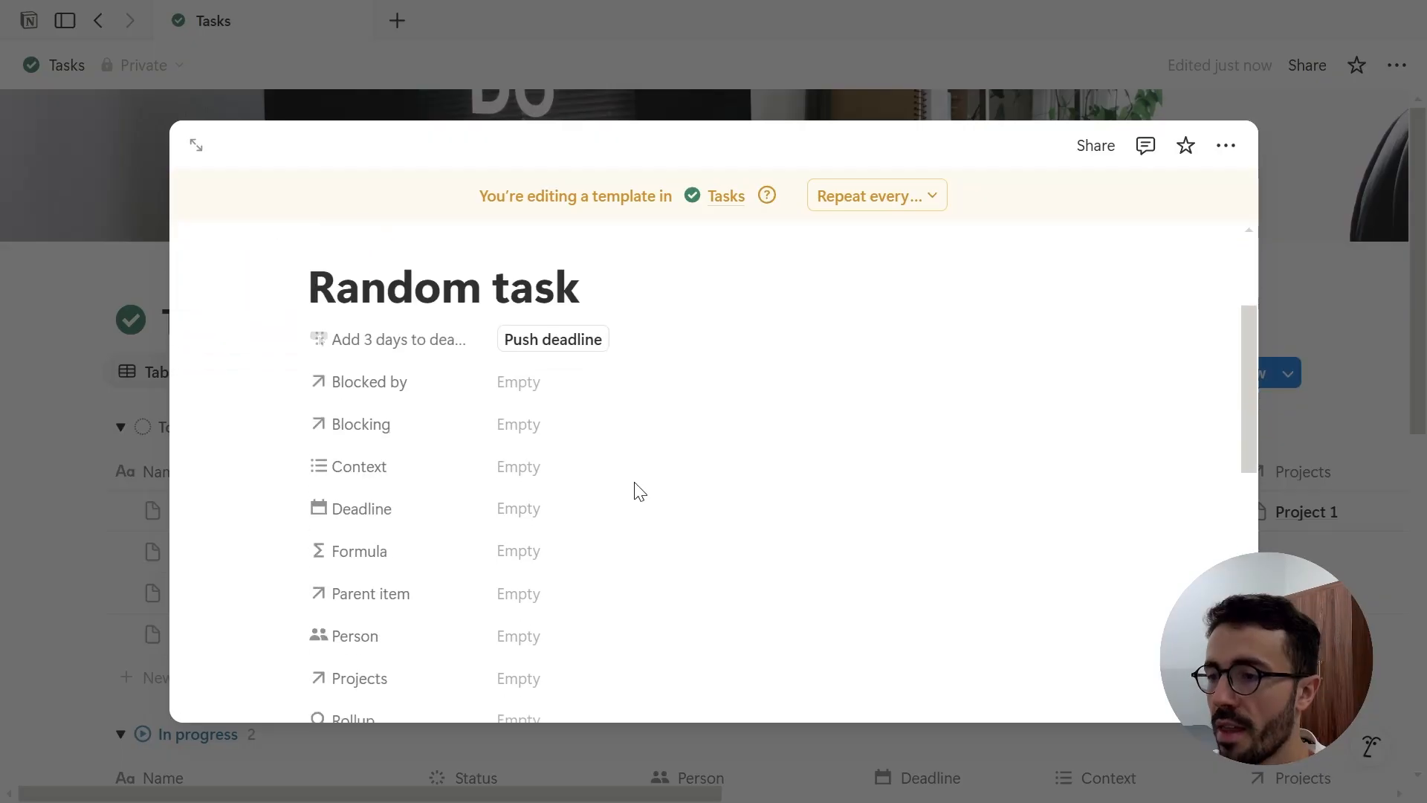
Set the template's Context property to High priority and Need wi-fi
{"action": "scroll", "coordinate": [640, 493], "scroll_direction": "down", "scroll_amount": 1}
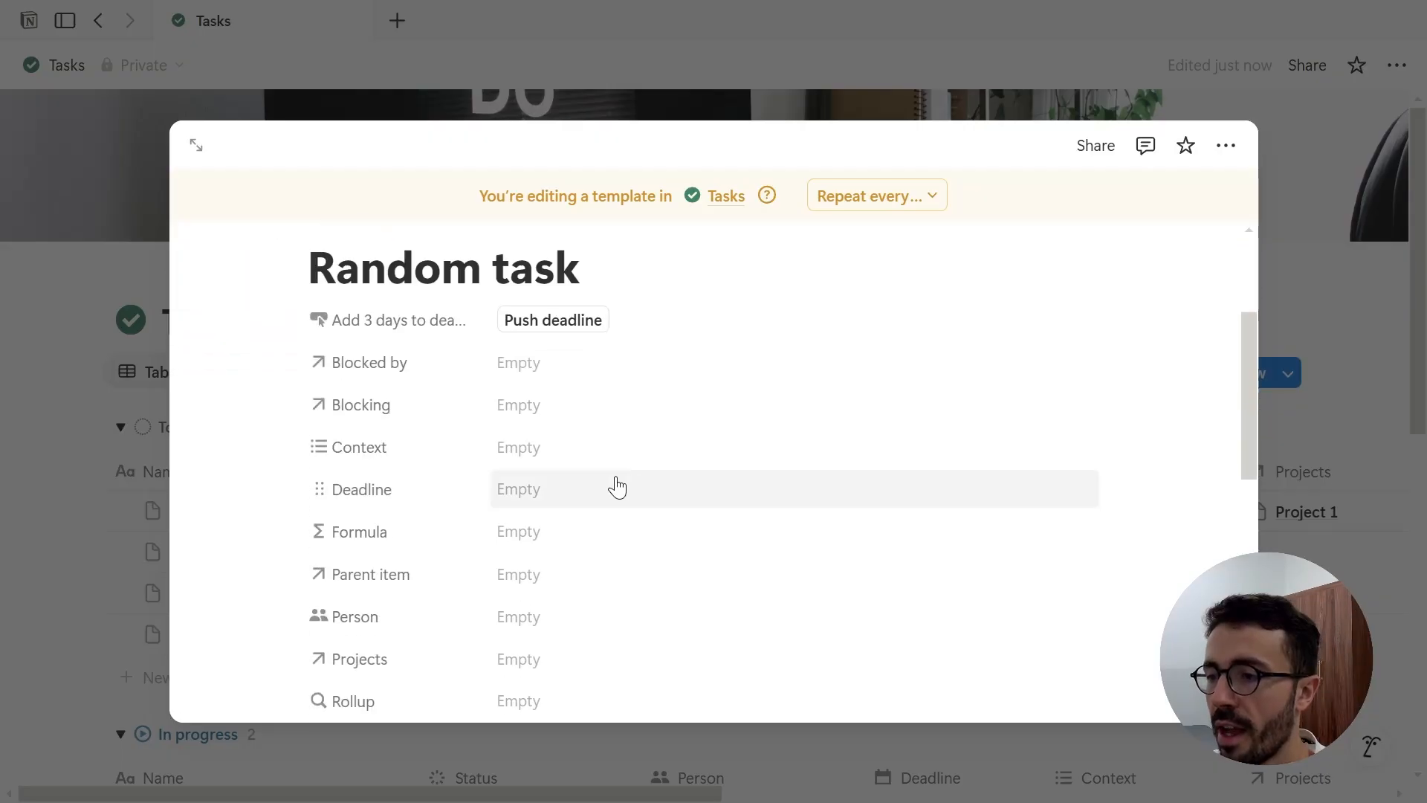
{"action": "left_click", "coordinate": [576, 449]}
{"action": "left_click", "coordinate": [569, 522]}
{"action": "left_click", "coordinate": [571, 557]}
{"action": "left_click", "coordinate": [472, 530]}
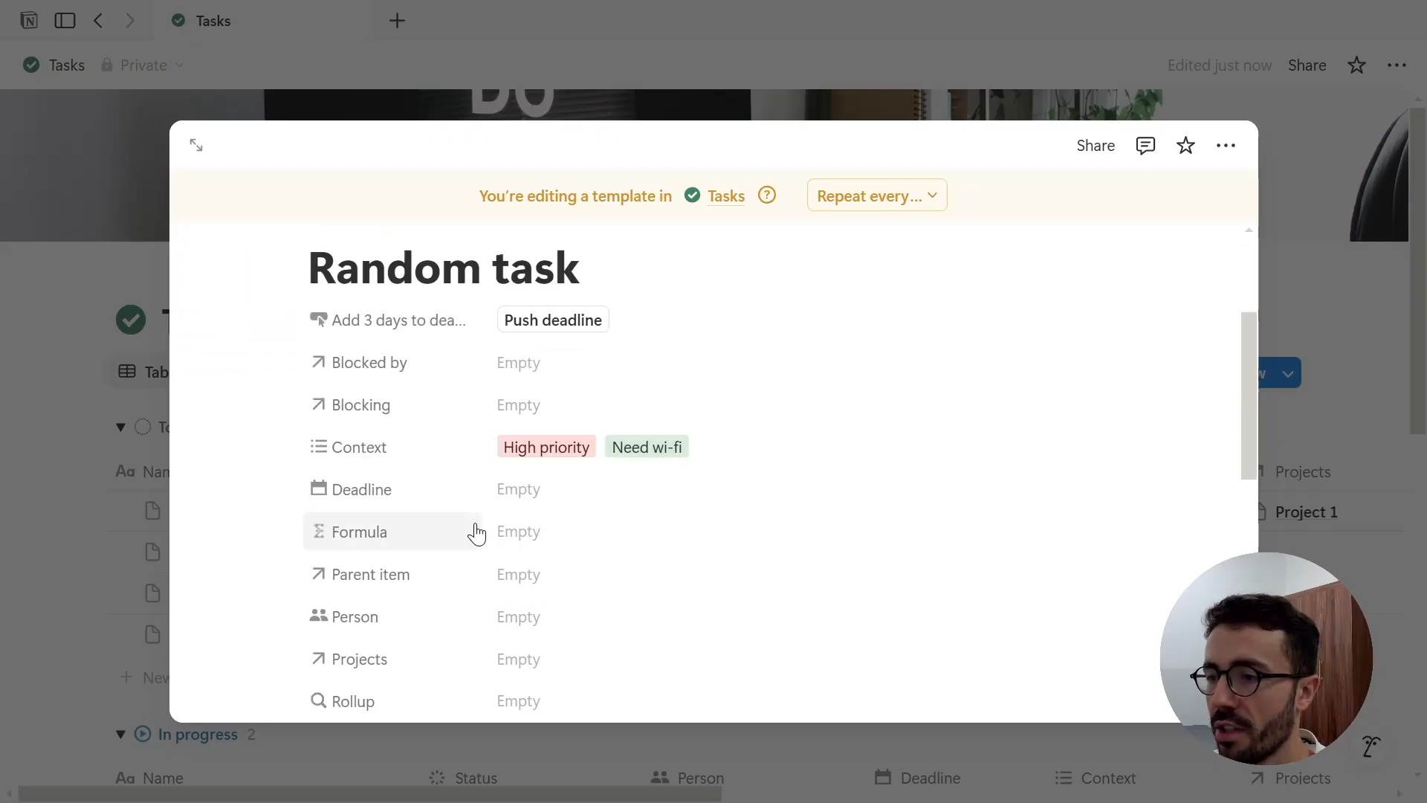
Set the template's Deadline to the dynamic value Today, the date when duplicated
{"action": "left_click", "coordinate": [526, 493]}
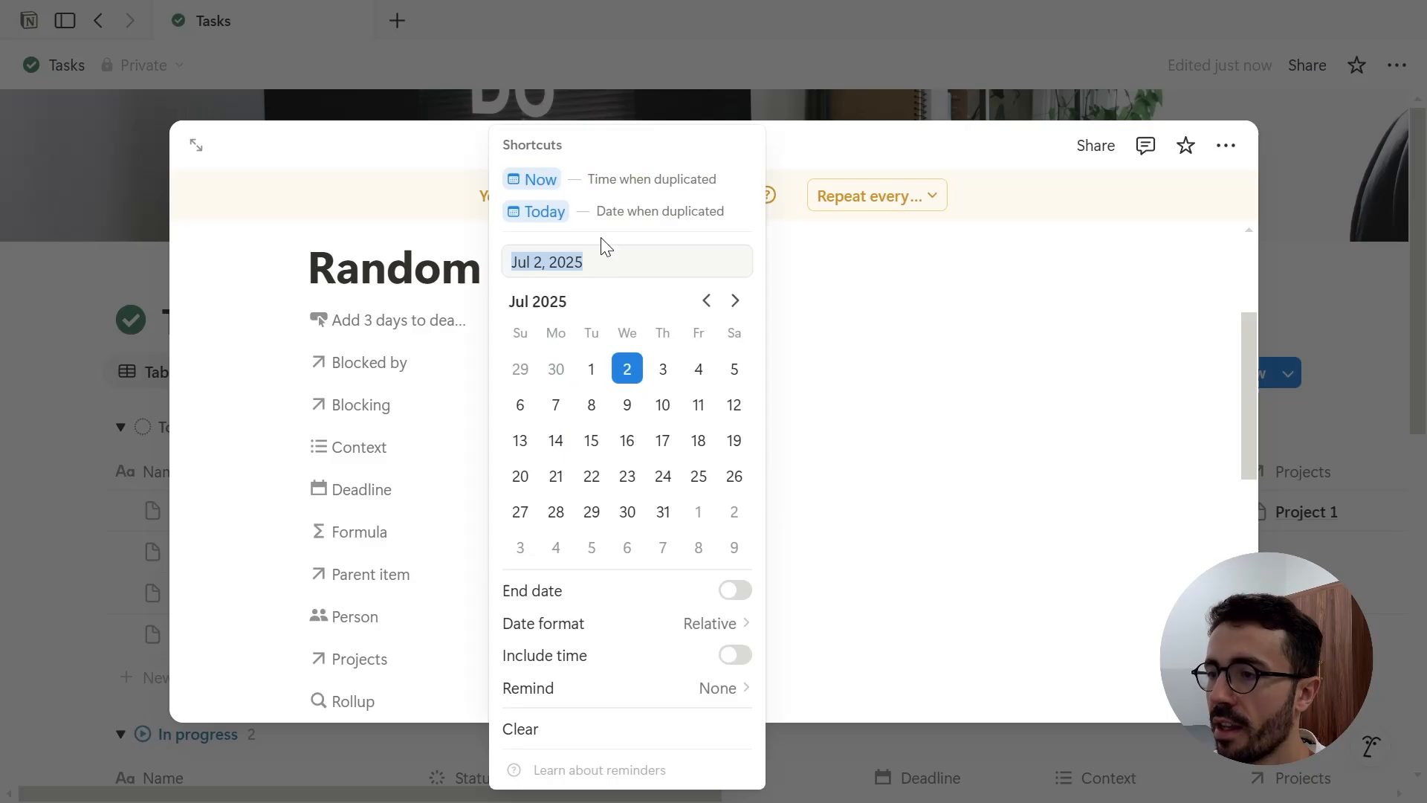
{"action": "left_click", "coordinate": [605, 214]}
{"action": "left_click", "coordinate": [588, 487]}
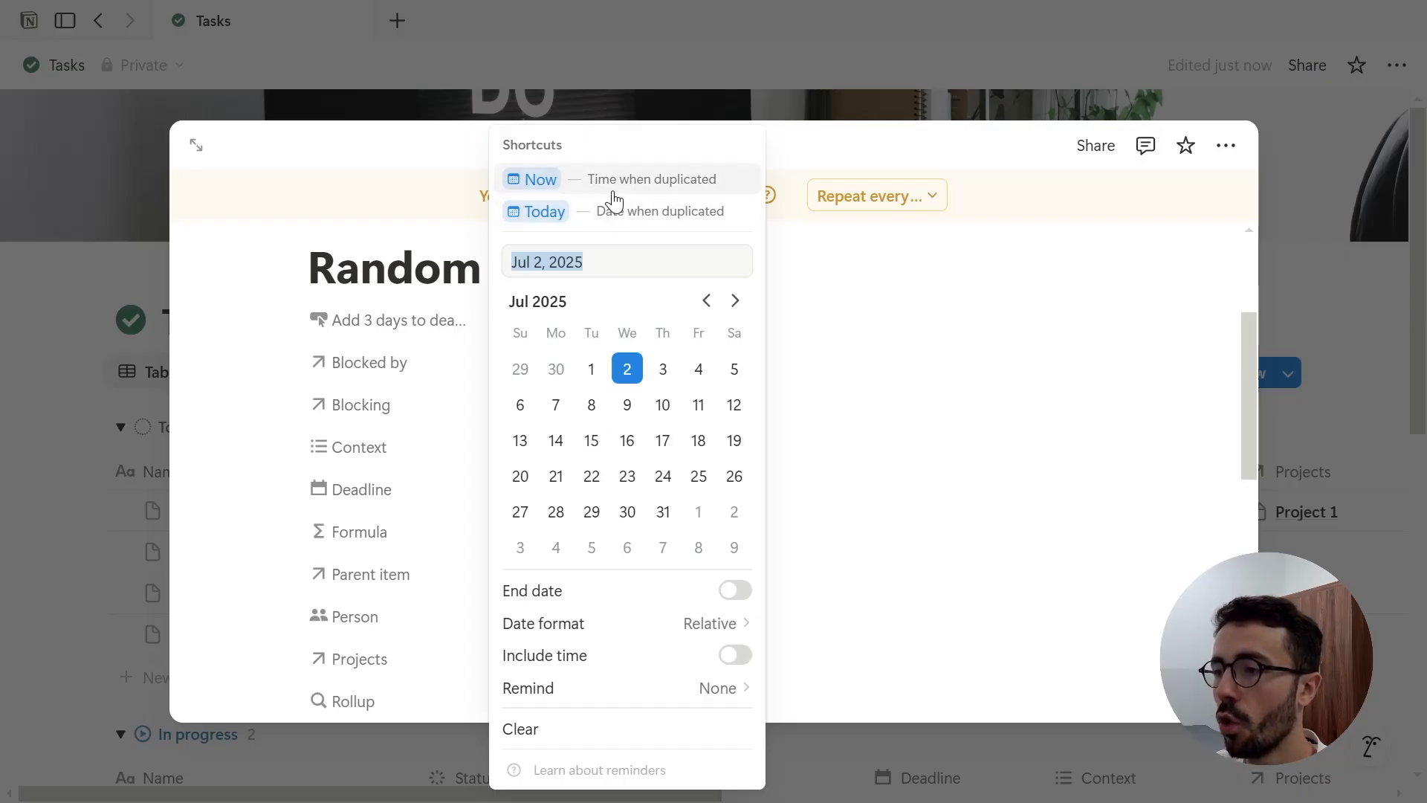
{"action": "left_click", "coordinate": [488, 376]}
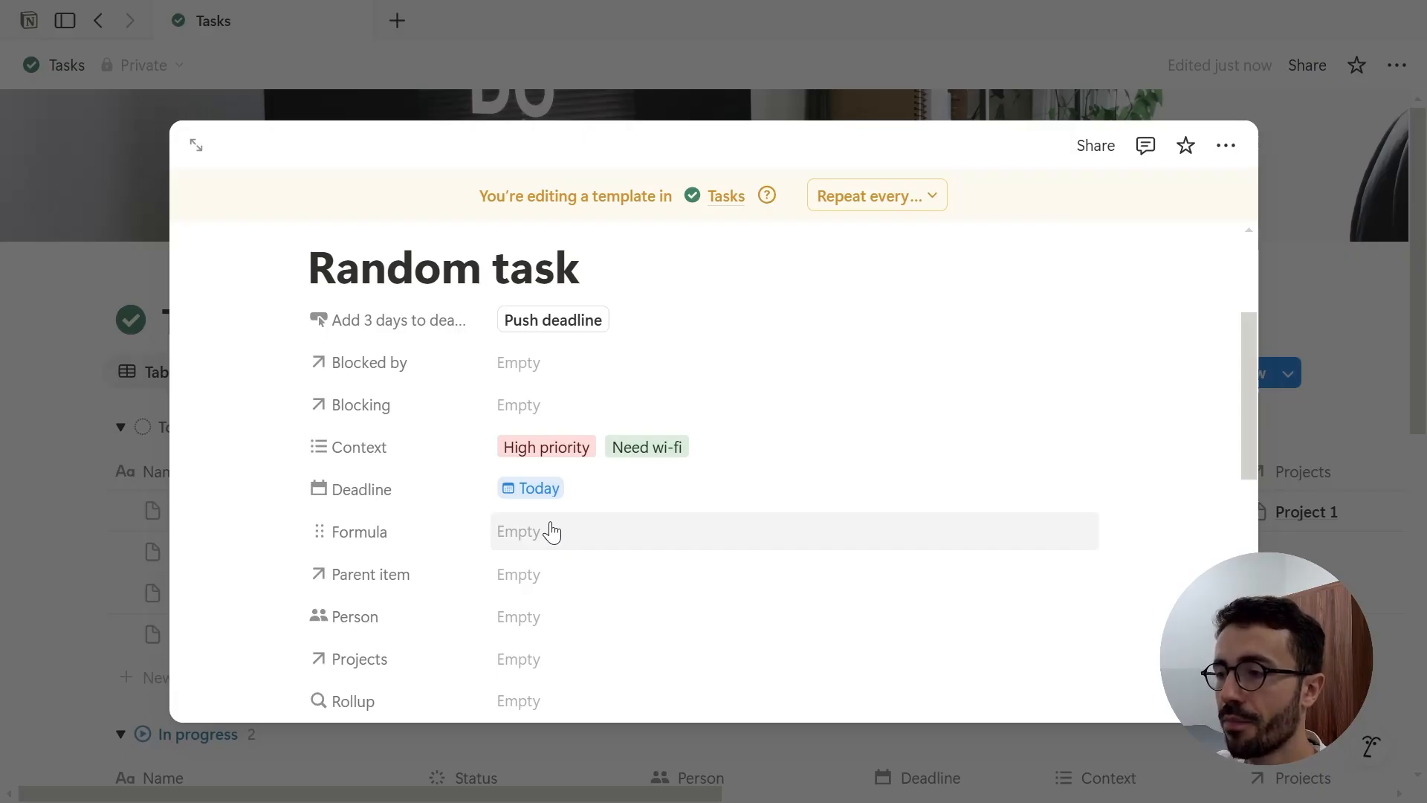
{"action": "left_click", "coordinate": [546, 491]}
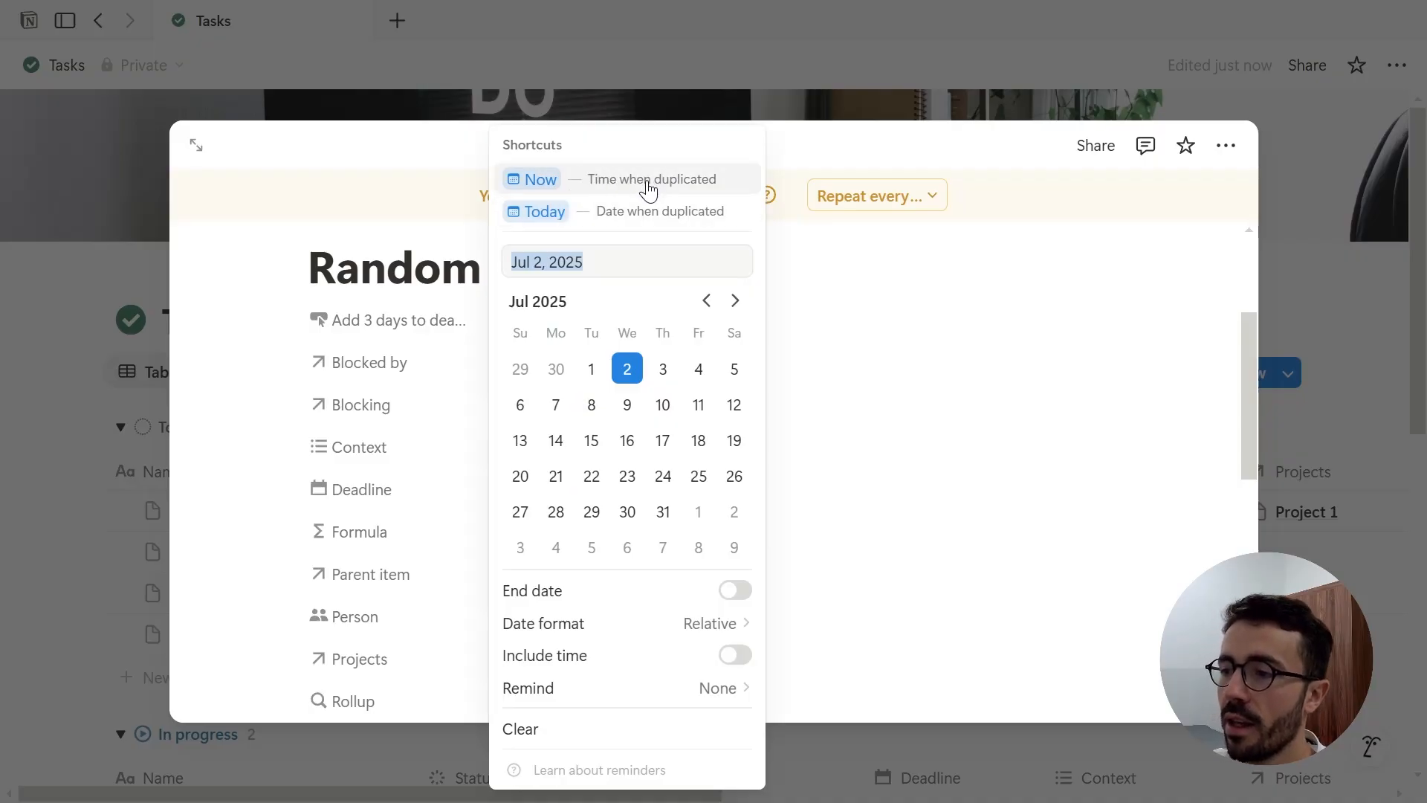
{"action": "key", "text": "Escape"}
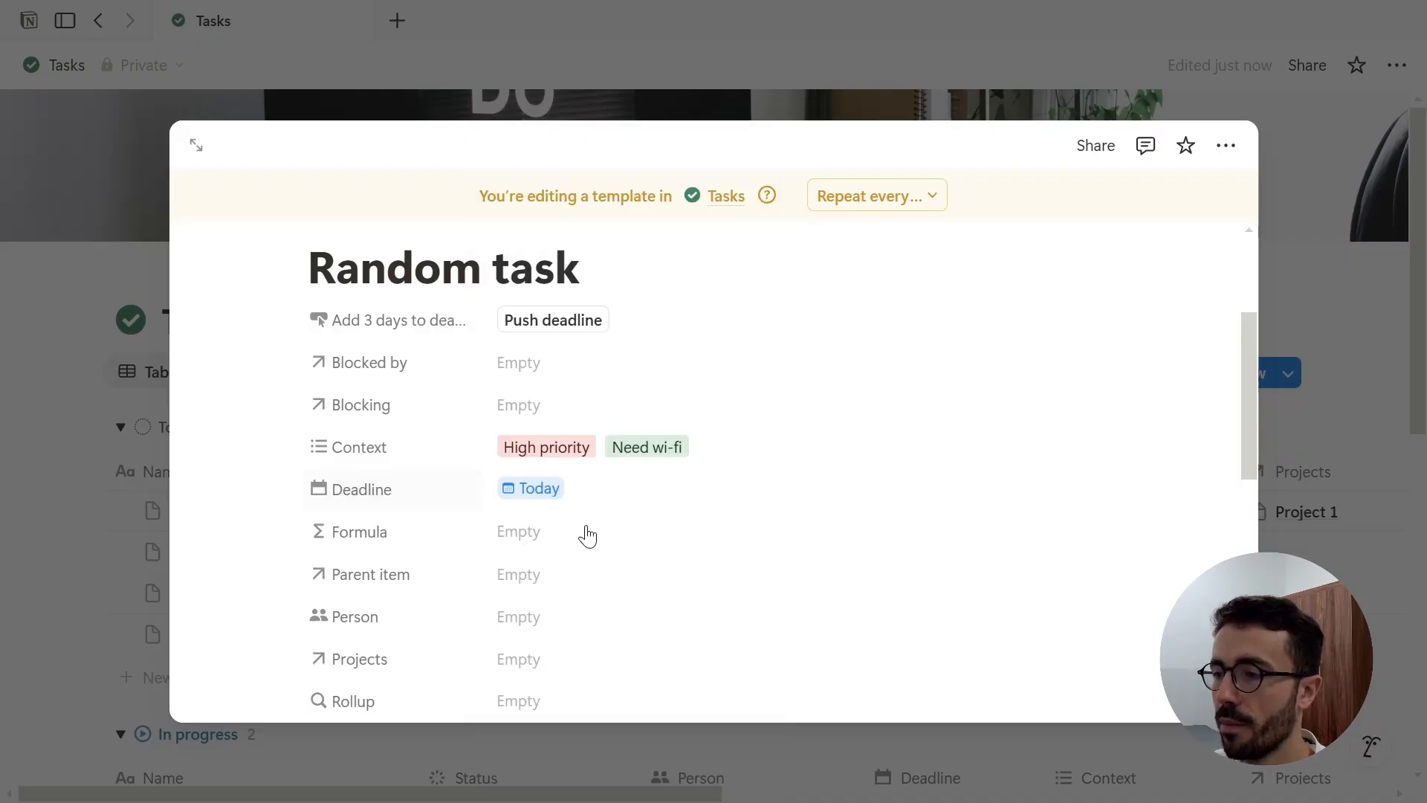
Set the template's Person to "Person who duplicated page" and its Status to In progress
{"action": "scroll", "coordinate": [585, 536], "scroll_direction": "down", "scroll_amount": 2}
{"action": "left_click", "coordinate": [591, 509]}
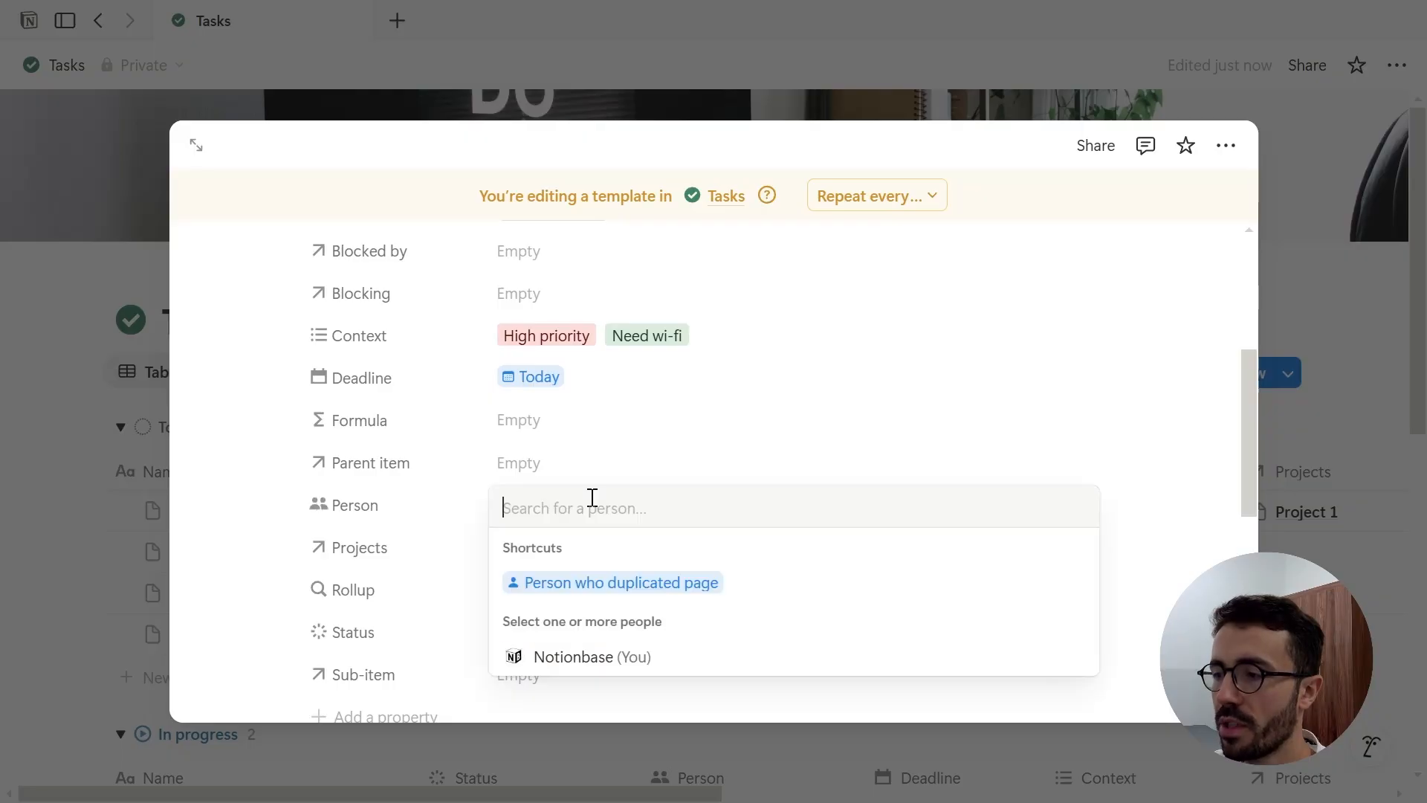
{"action": "left_click", "coordinate": [577, 584]}
{"action": "key", "text": "Escape"}
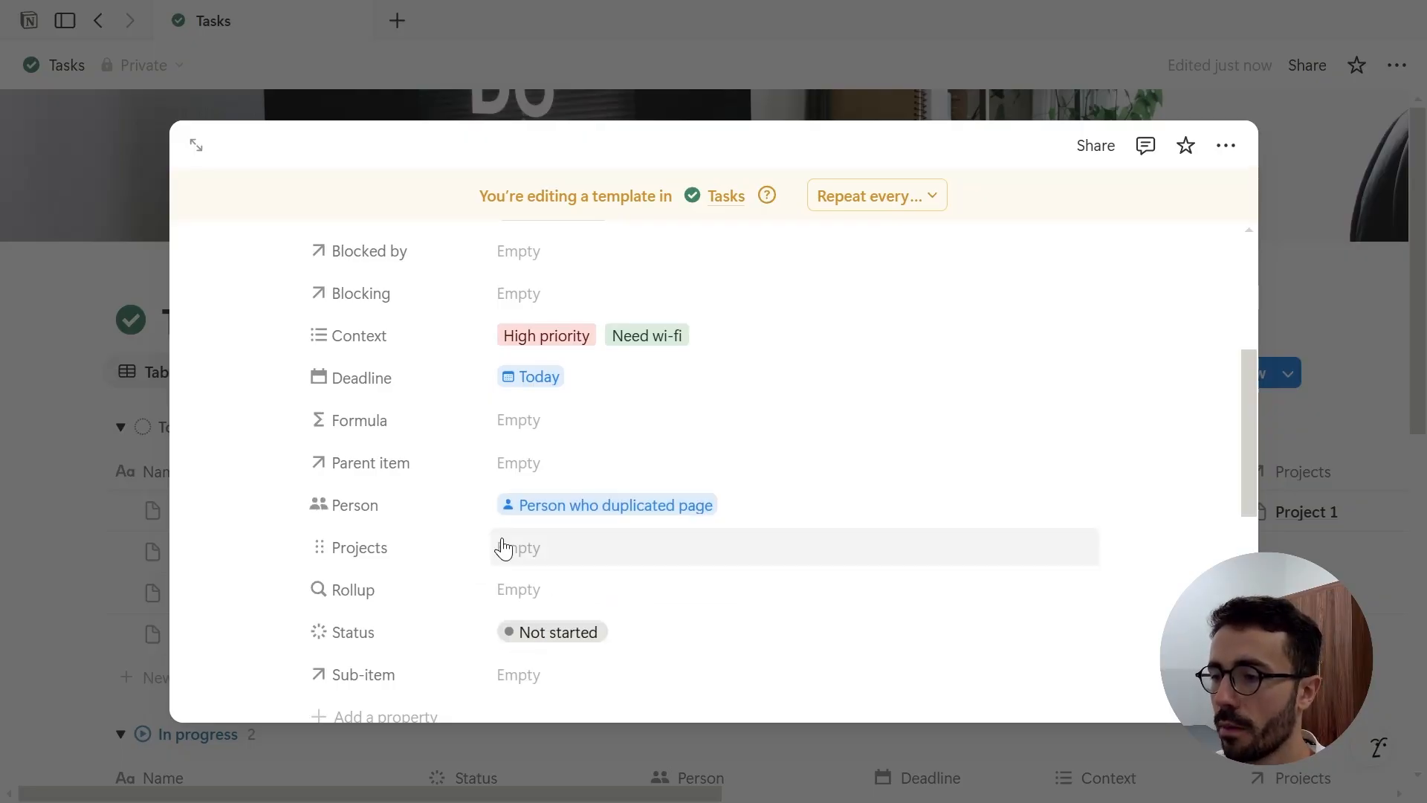
{"action": "scroll", "coordinate": [577, 520], "scroll_direction": "down", "scroll_amount": 3}
{"action": "left_click", "coordinate": [576, 415]}
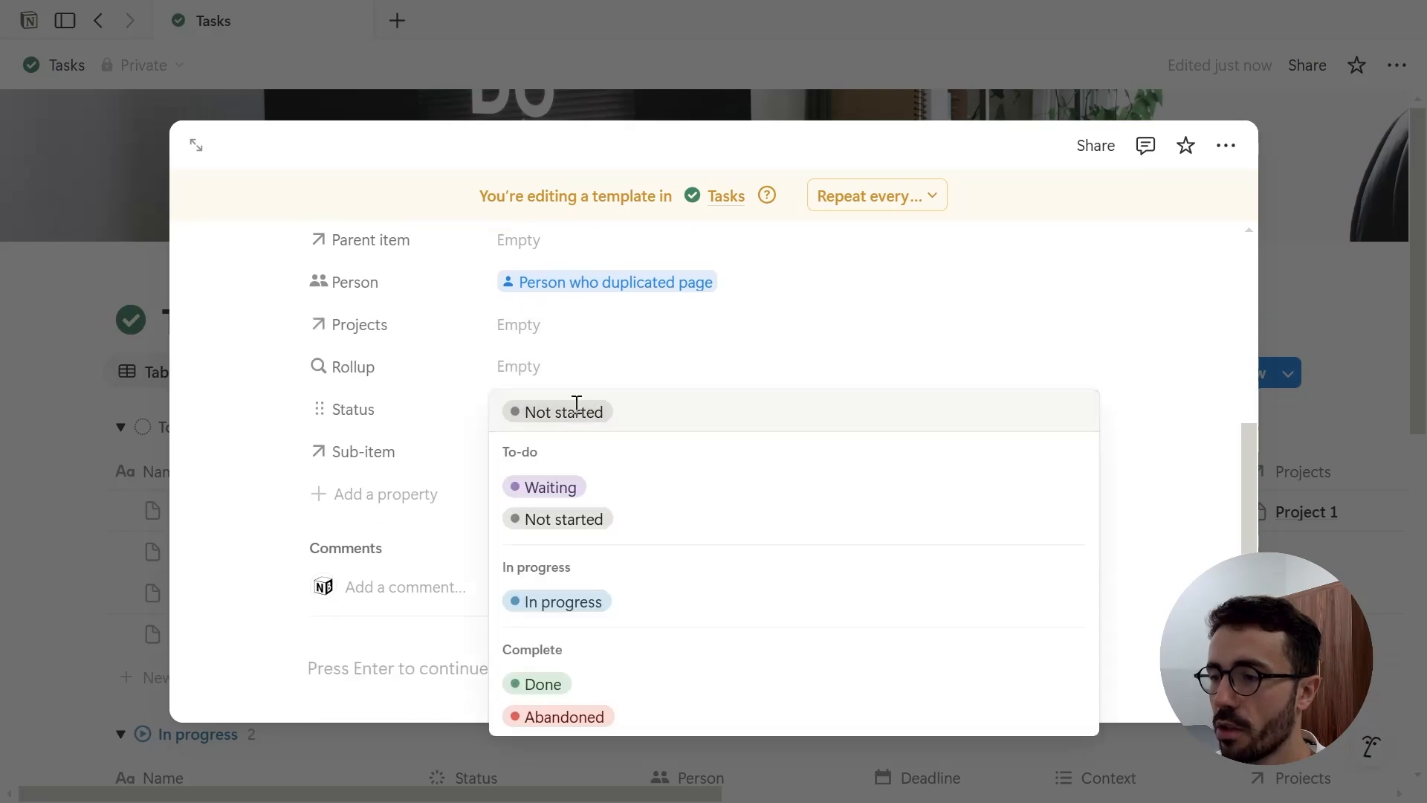
{"action": "left_click", "coordinate": [570, 608]}
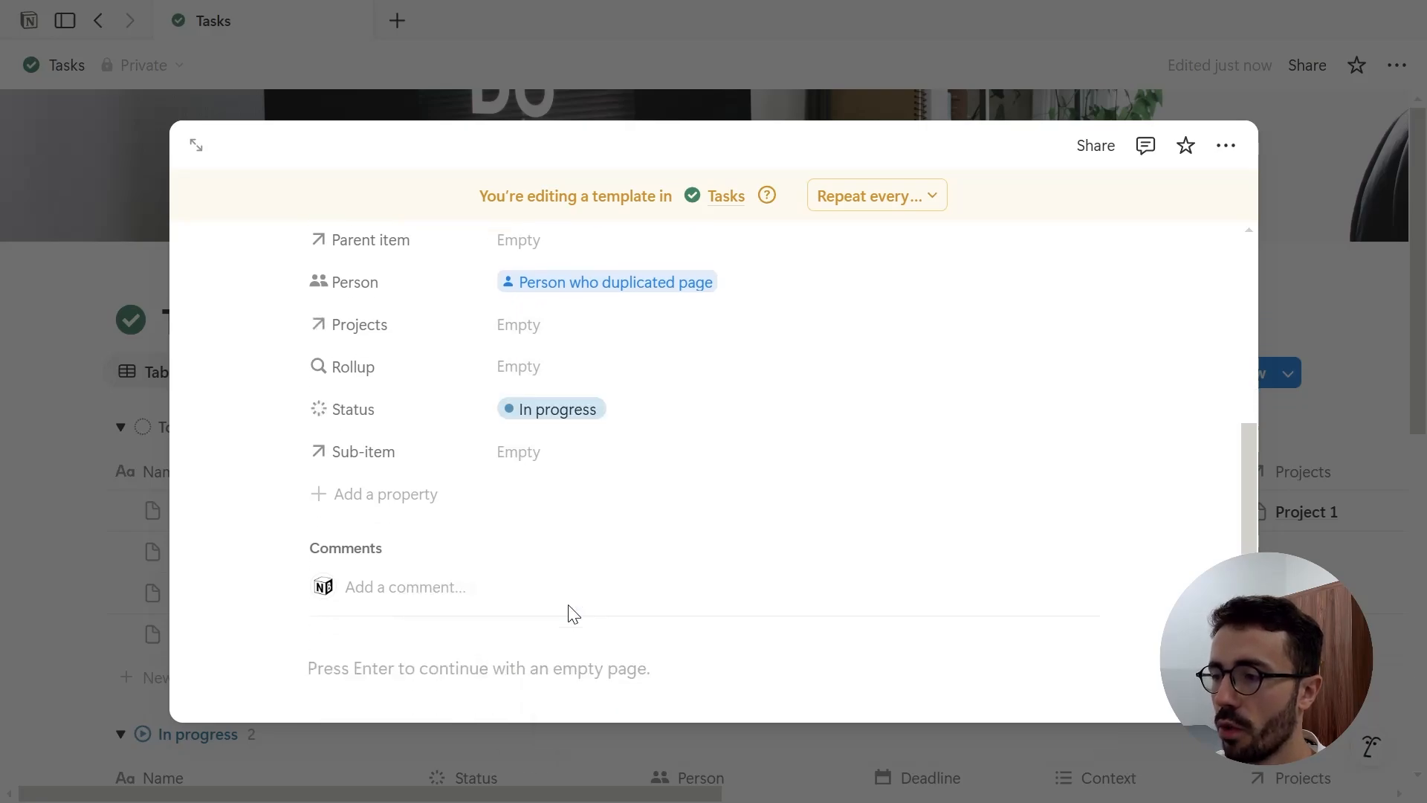
Write "Example text" in the body of the template page
{"action": "scroll", "coordinate": [571, 612], "scroll_direction": "down", "scroll_amount": 2}
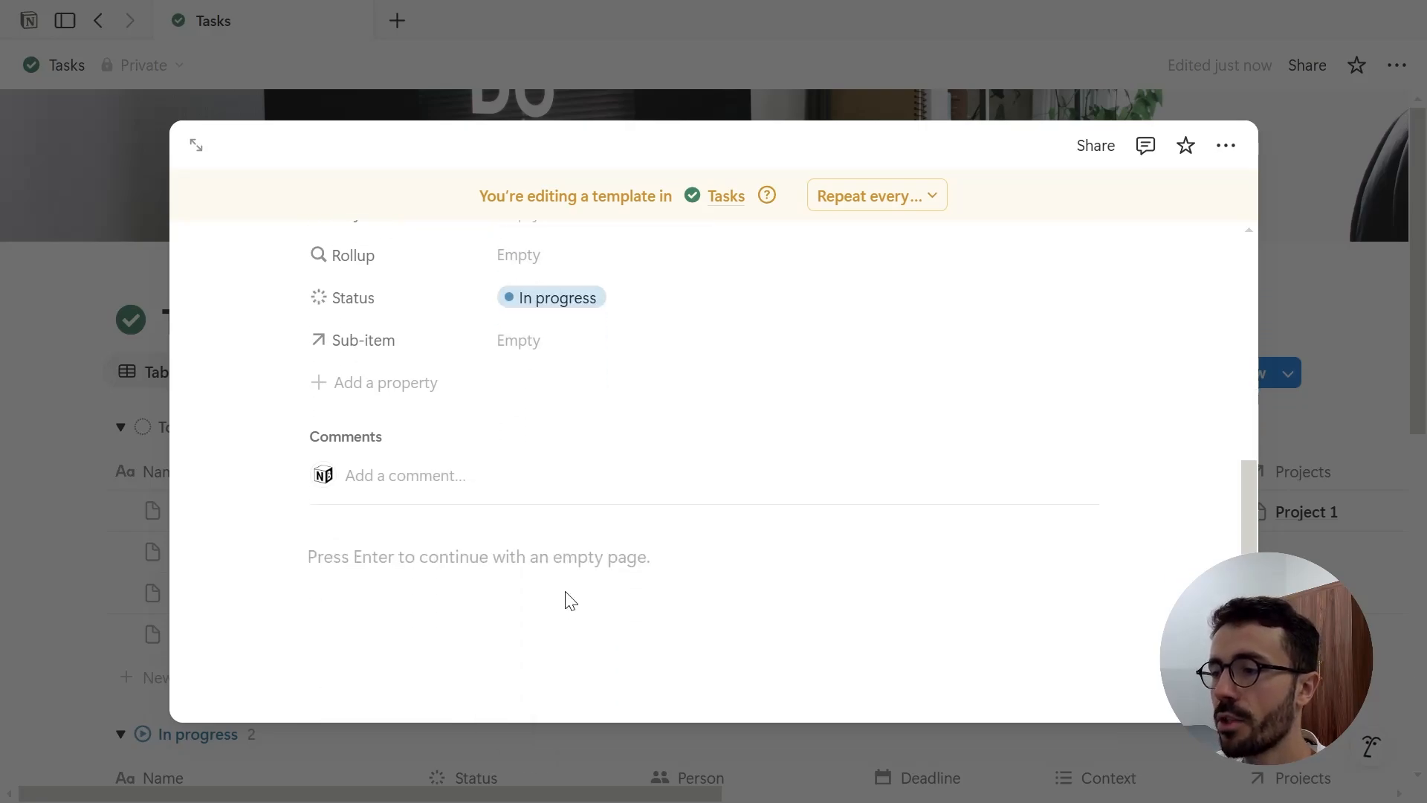
{"action": "left_click", "coordinate": [570, 576]}
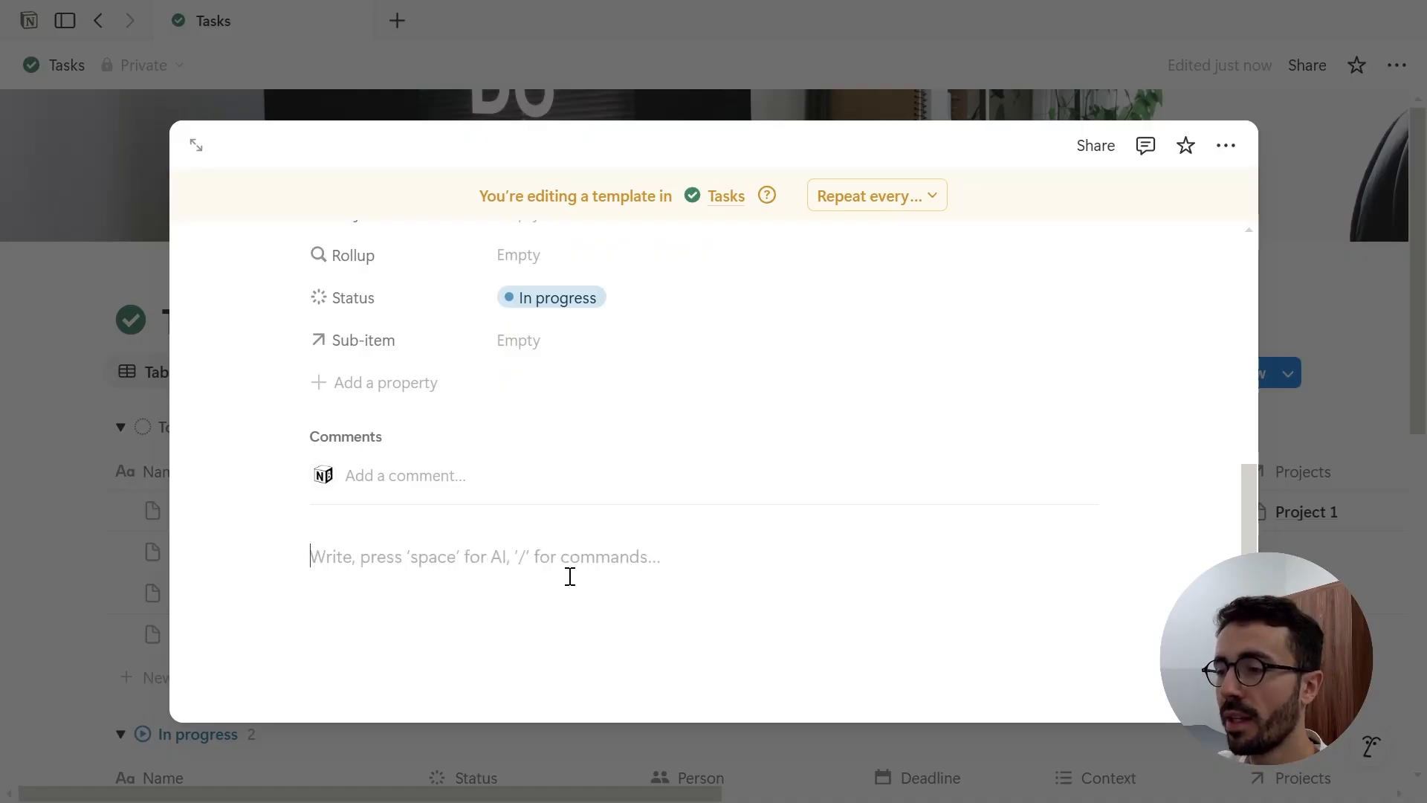
{"action": "type", "text": "Example text"}
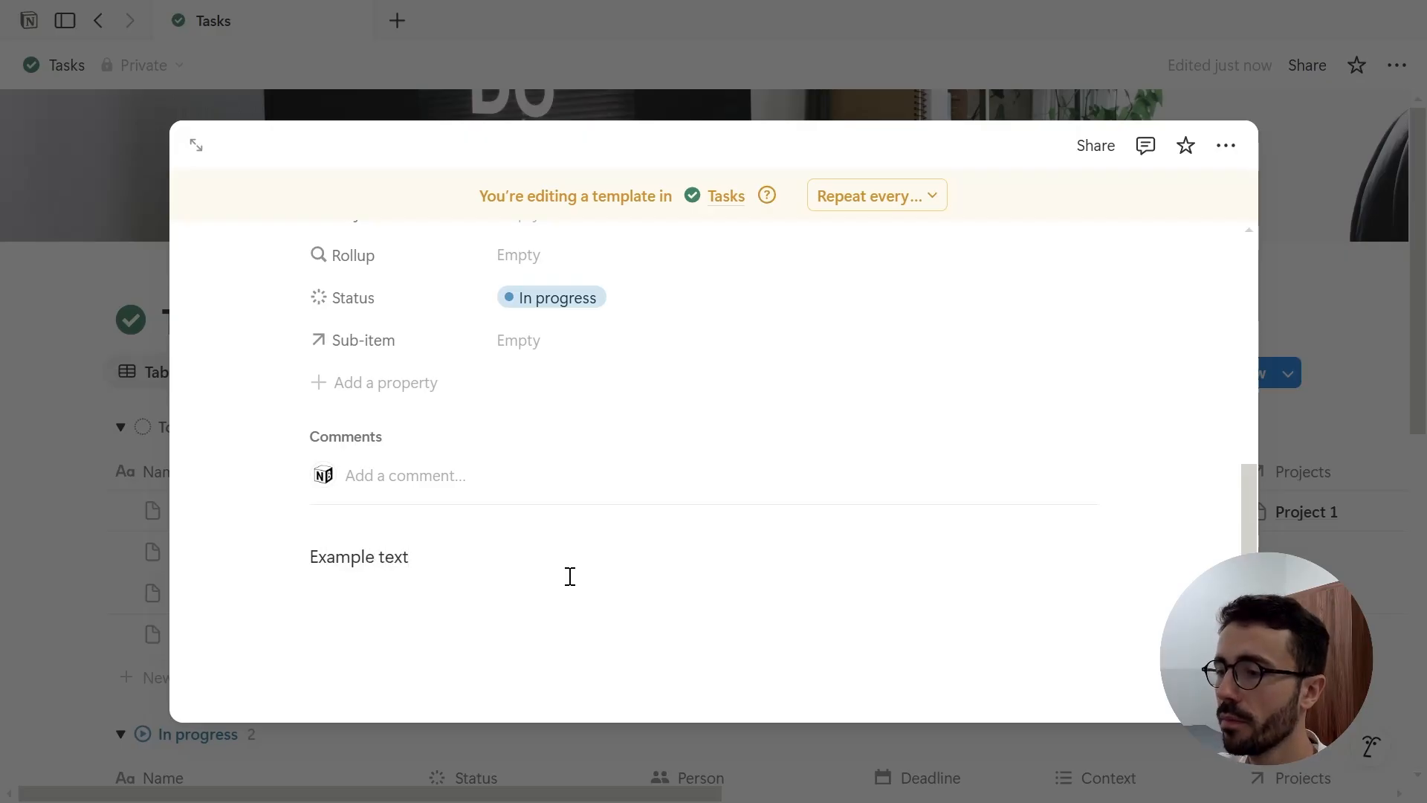
Switch the template to the Serif font with small text and full width, turn off its table of contents, and close the template
{"action": "left_click", "coordinate": [1223, 146]}
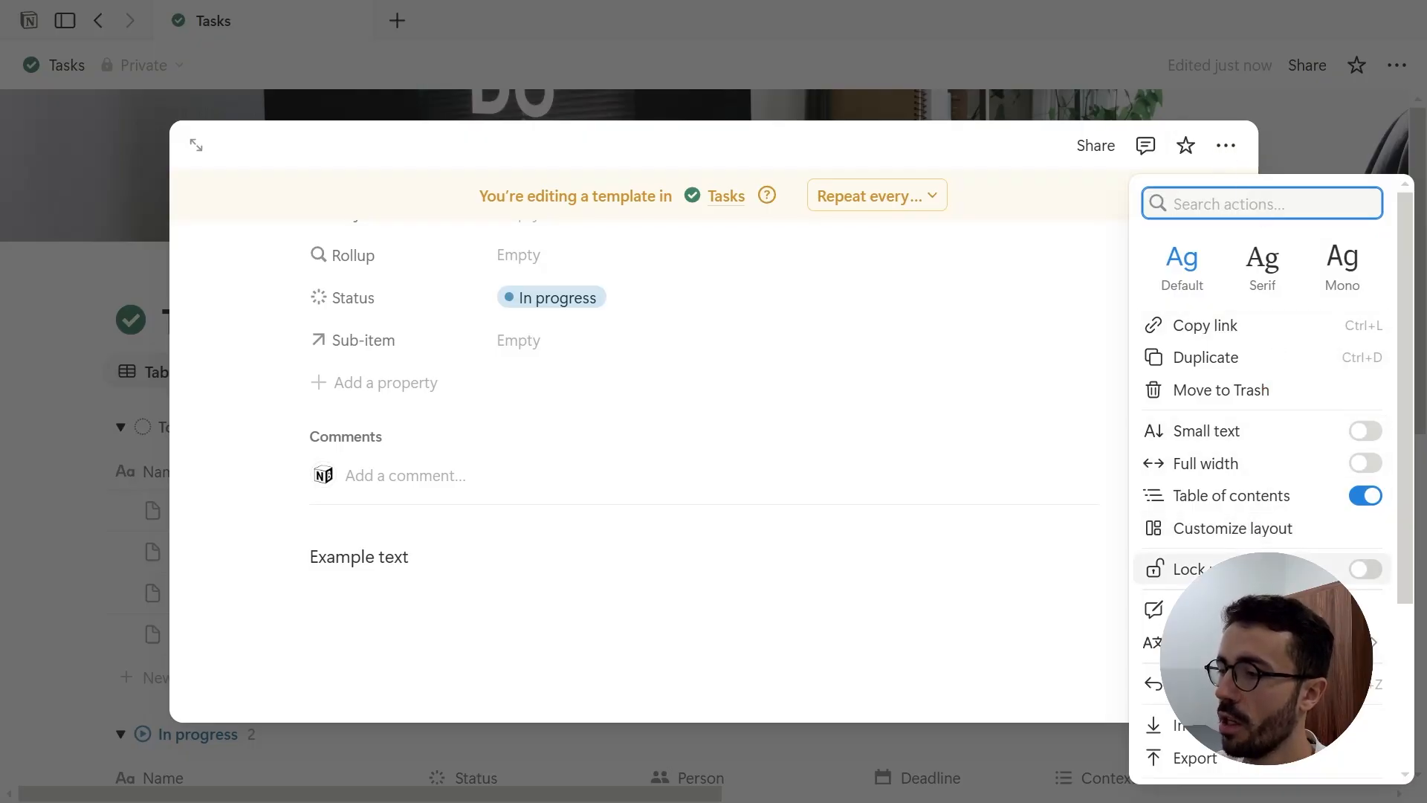
{"action": "left_click", "coordinate": [1285, 286]}
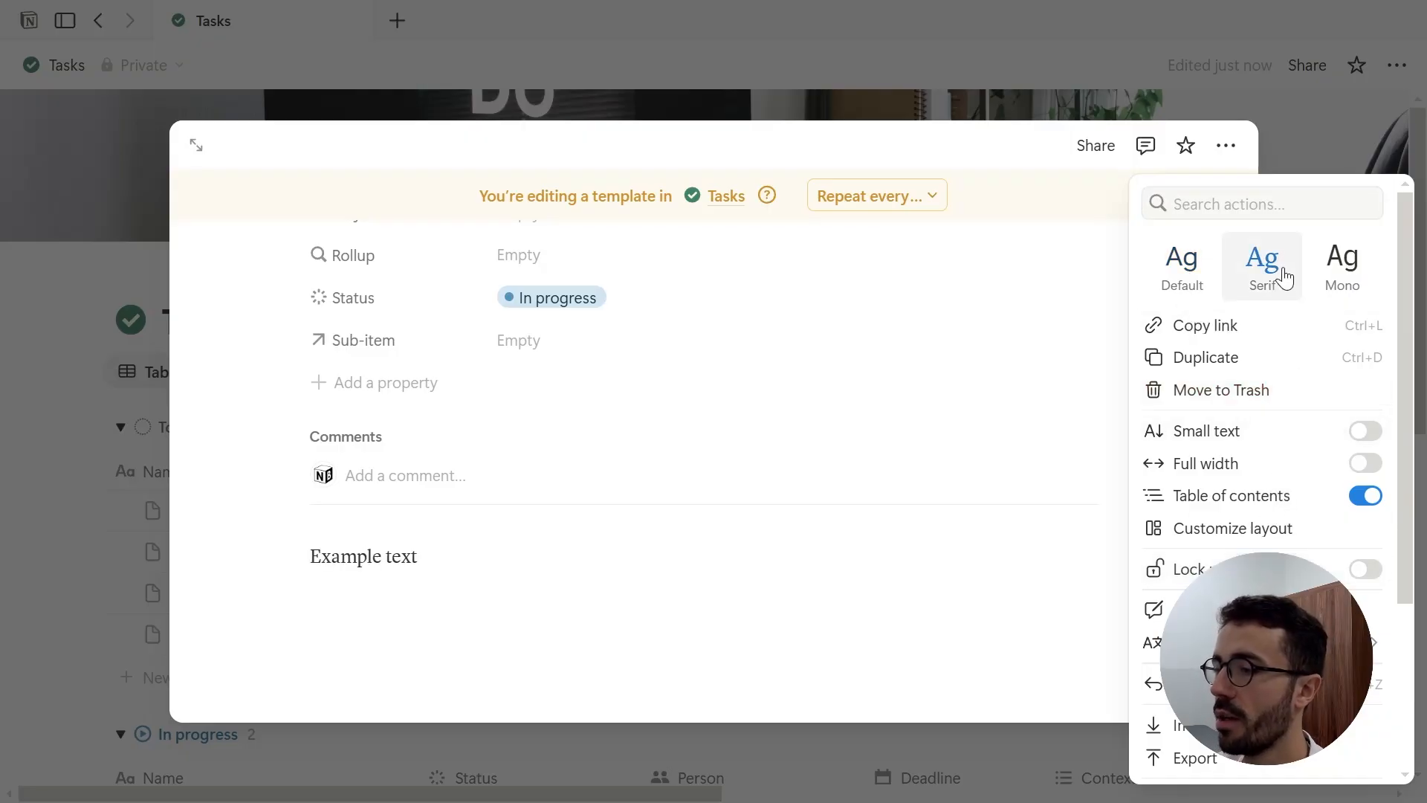
{"action": "left_click", "coordinate": [1365, 433]}
{"action": "left_click", "coordinate": [1365, 464]}
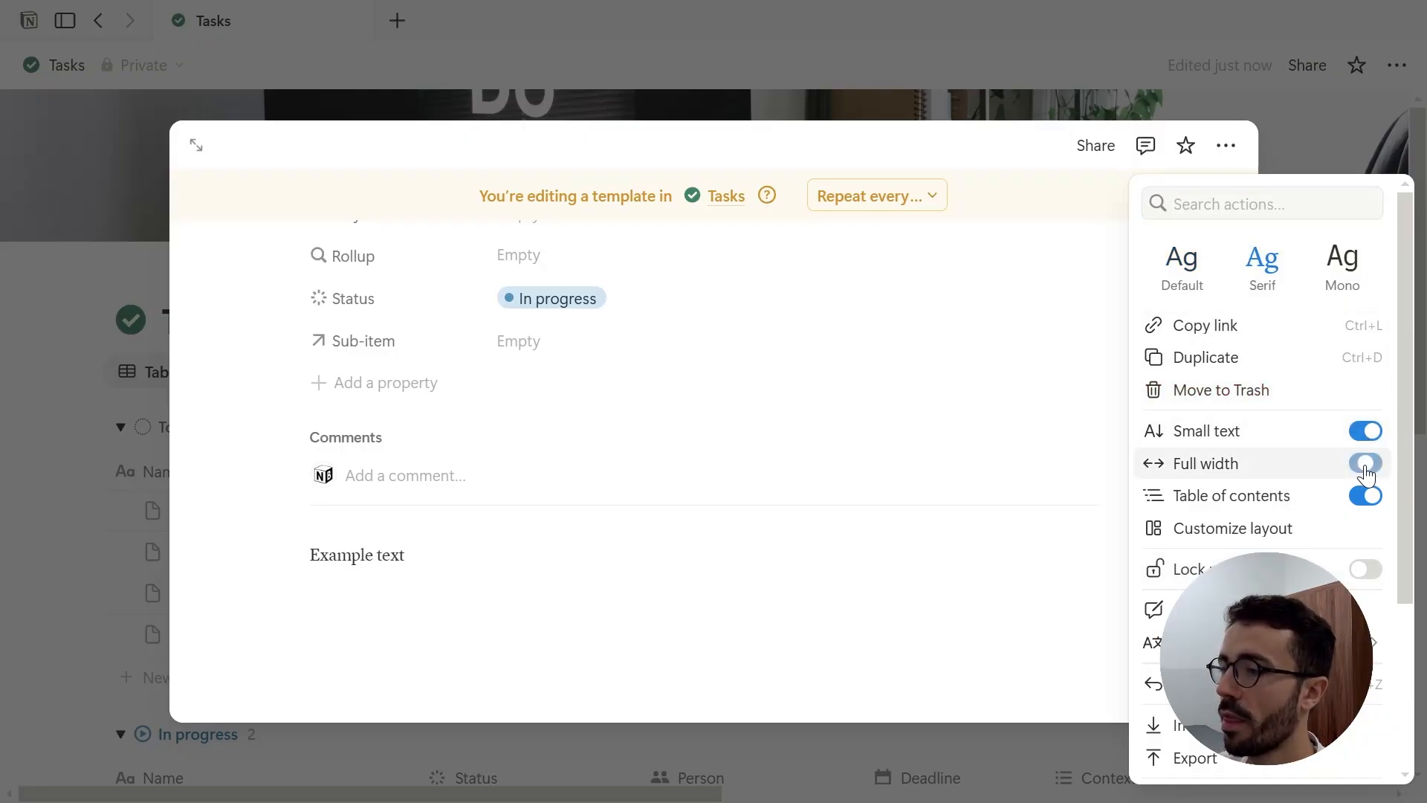
{"action": "left_click", "coordinate": [1367, 498]}
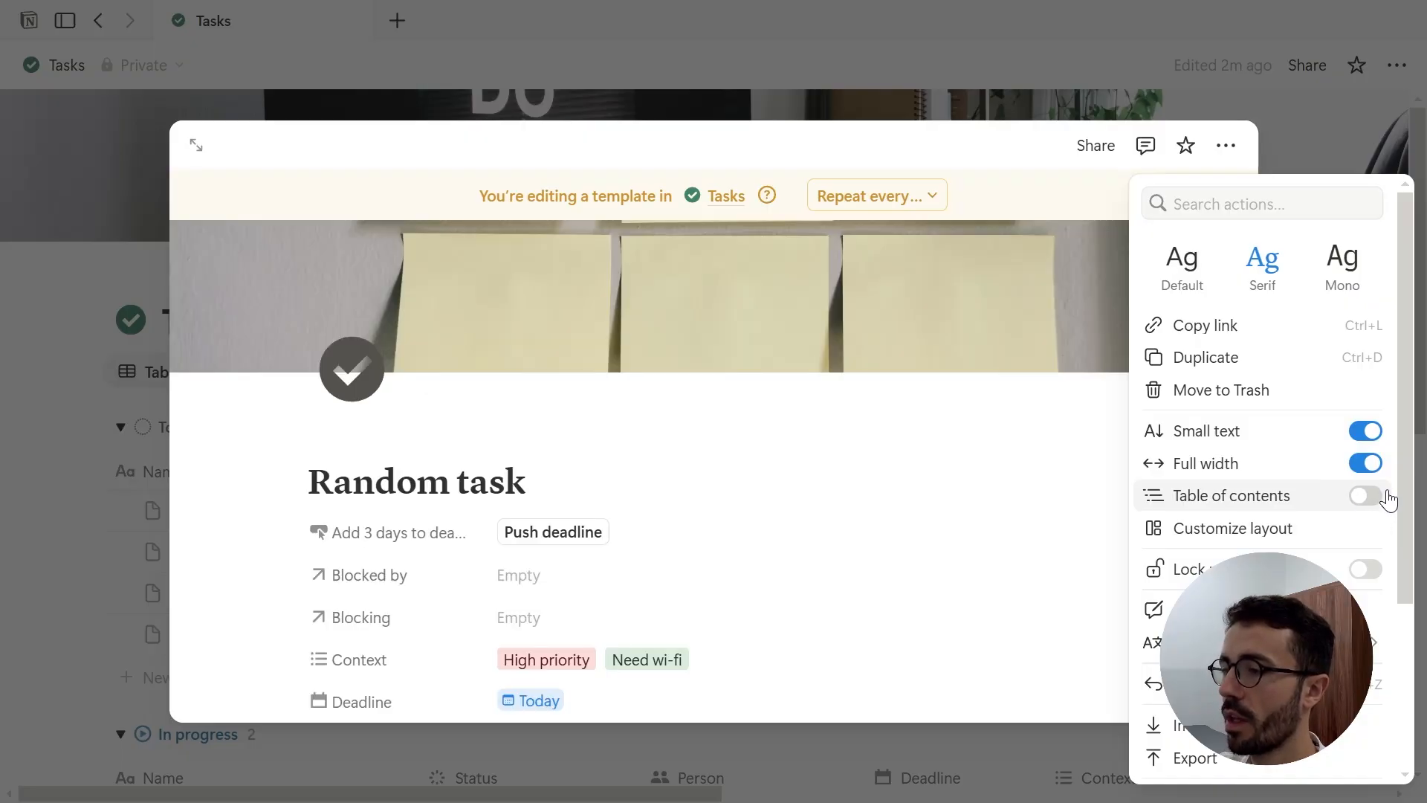
{"action": "left_click", "coordinate": [1362, 137]}
{"action": "left_click", "coordinate": [1363, 137]}
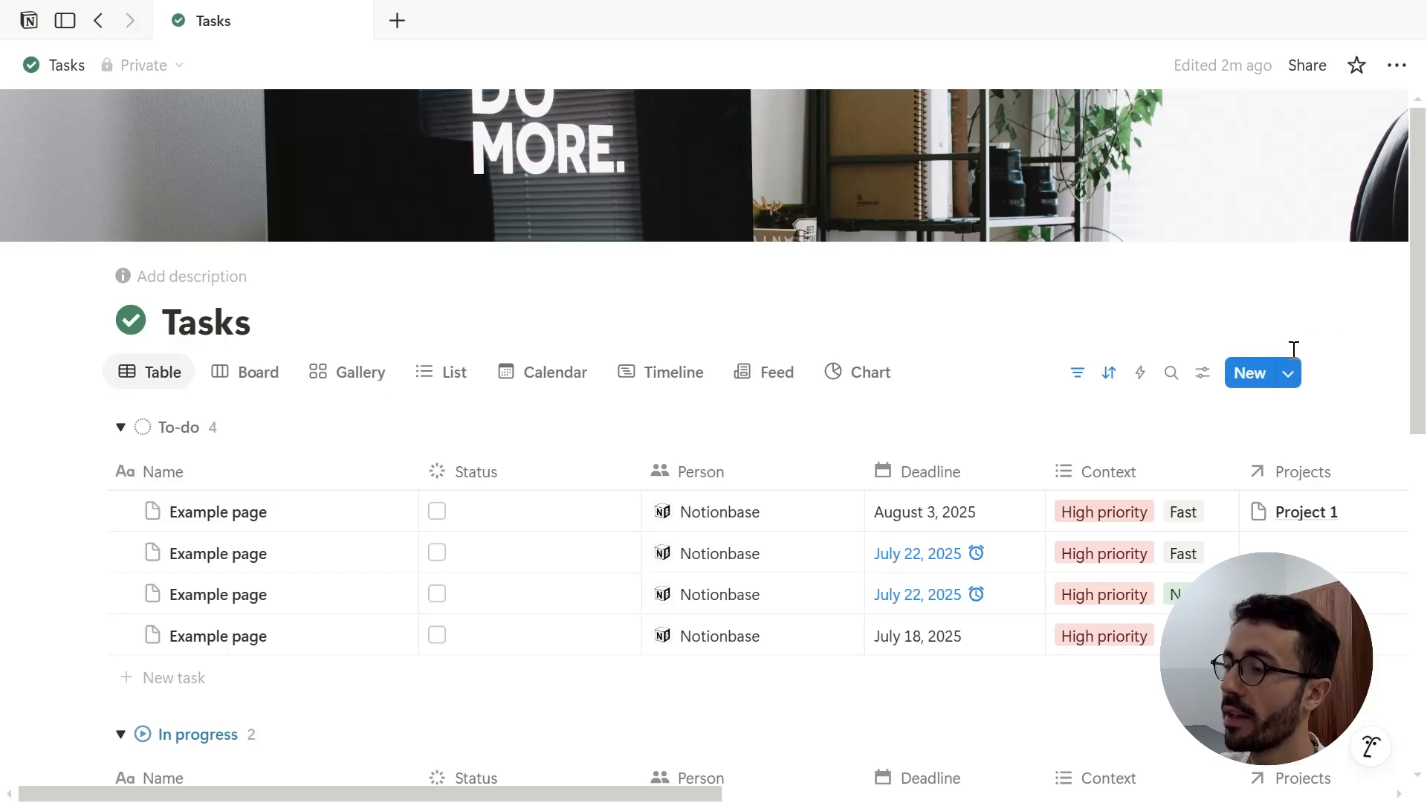
Make Random task the default template for all views in Tasks
{"action": "left_click", "coordinate": [1292, 373]}
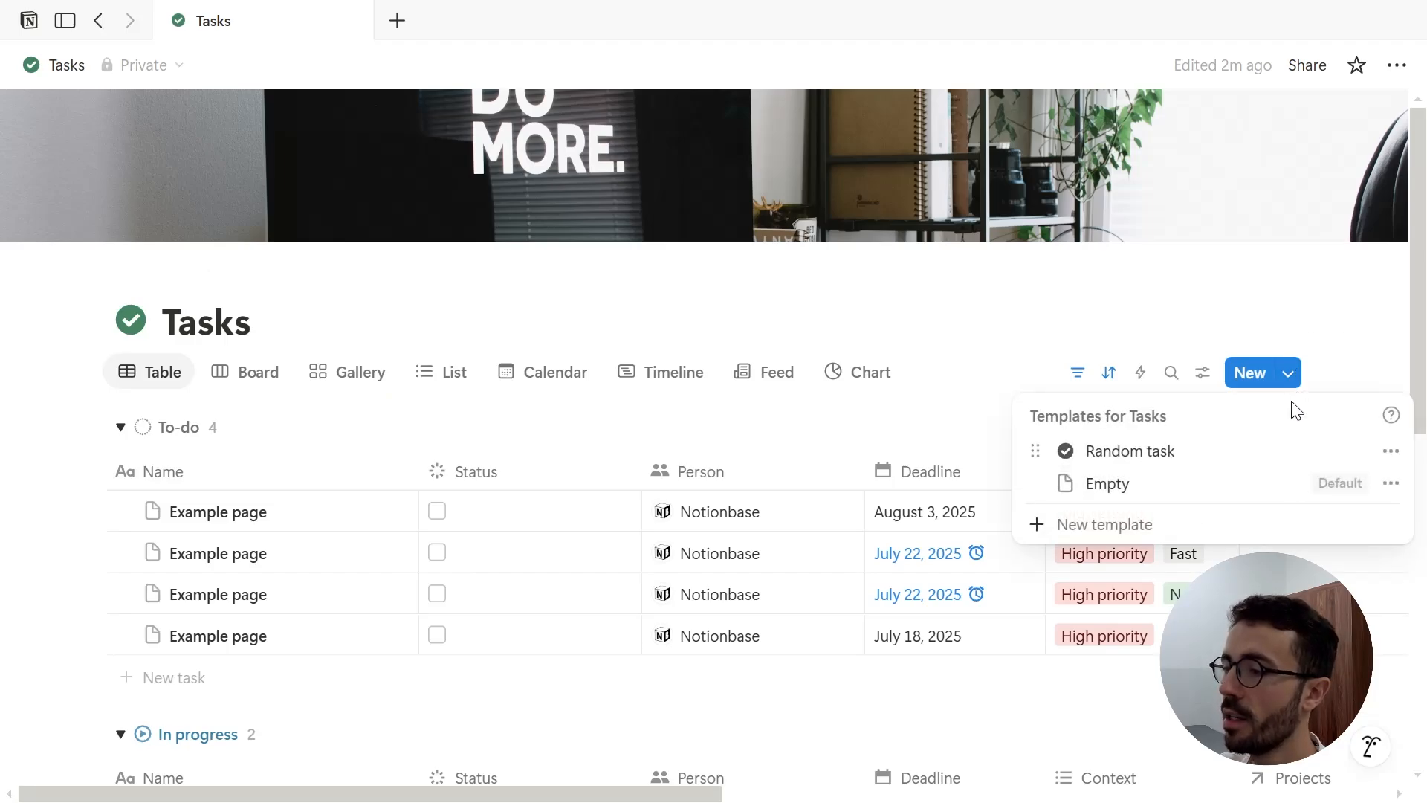
{"action": "left_click", "coordinate": [1392, 454]}
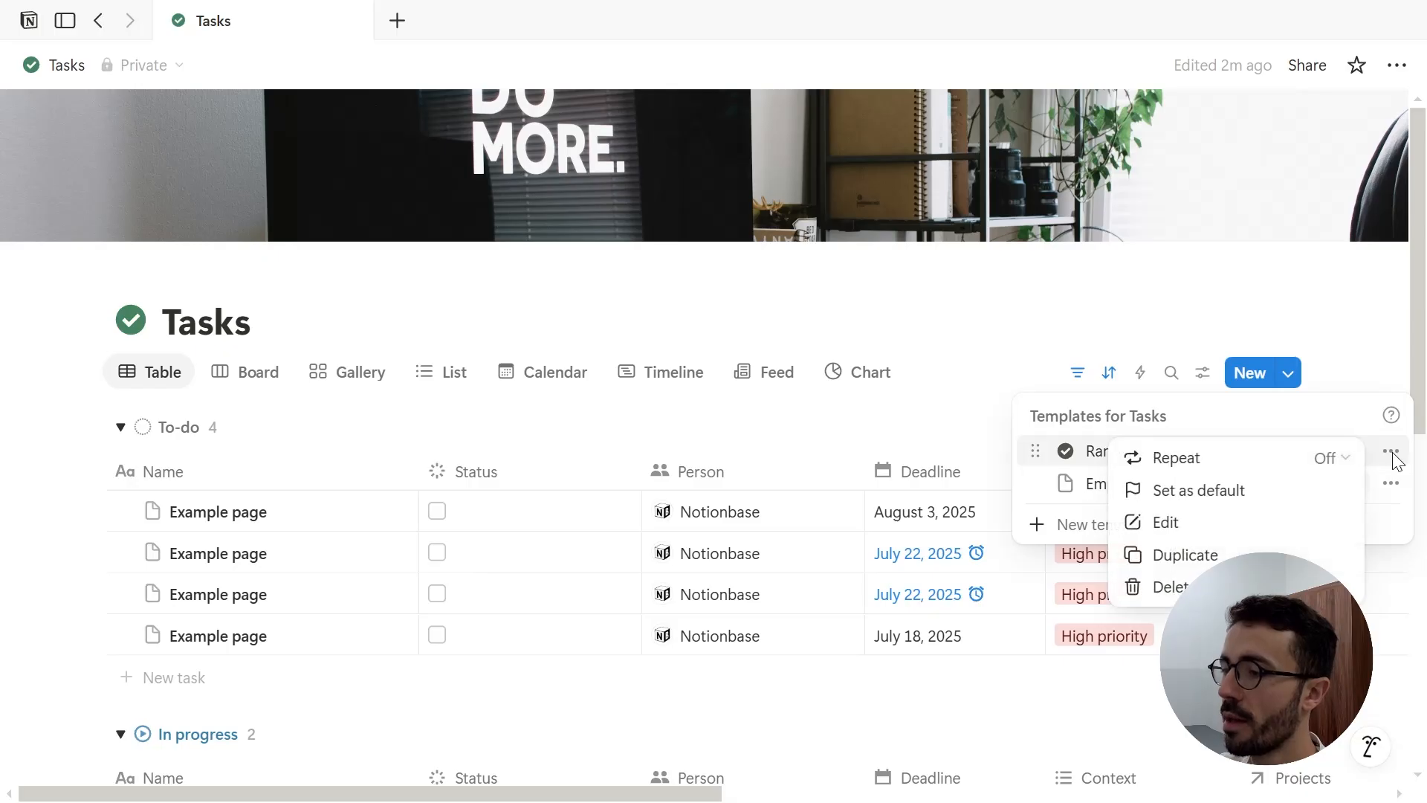
{"action": "left_click", "coordinate": [1215, 497]}
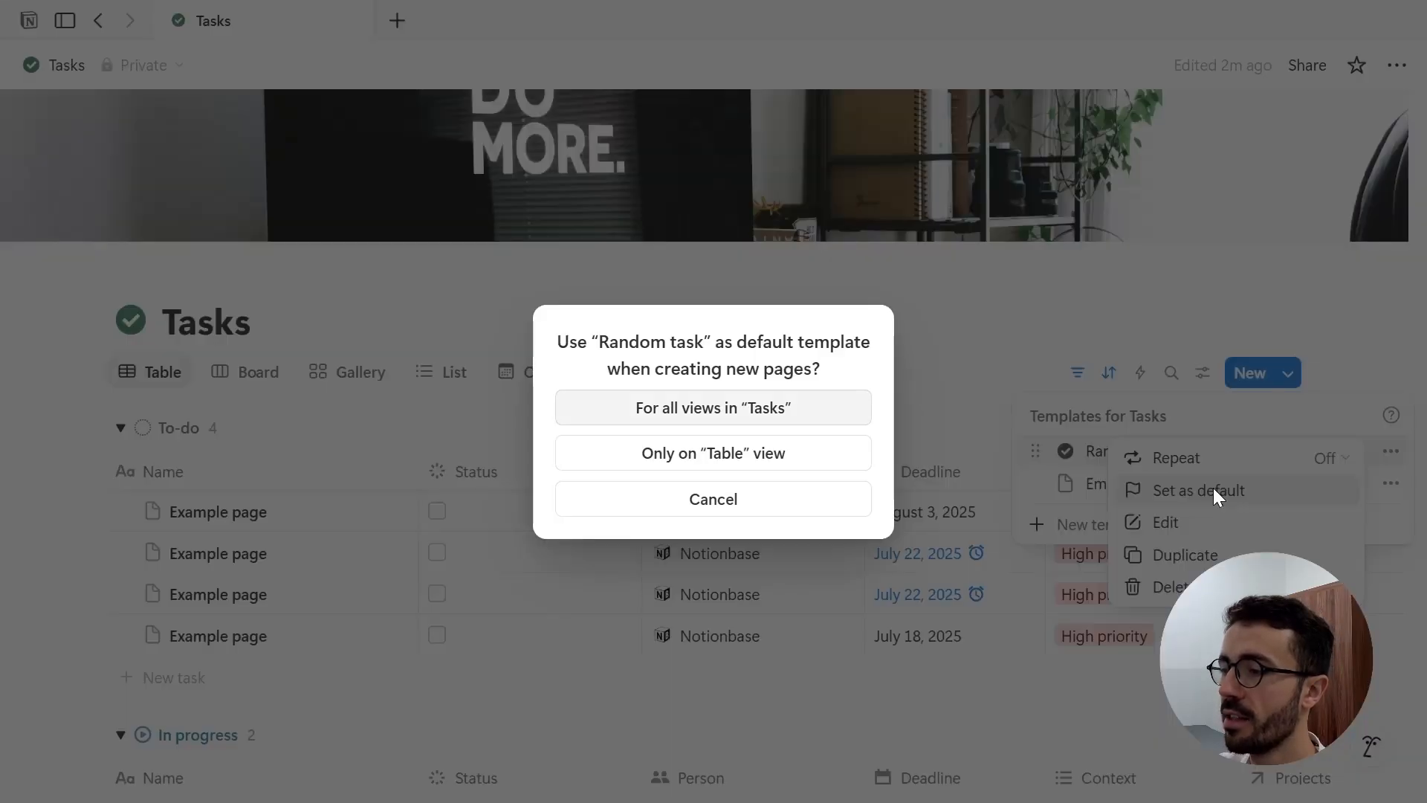
{"action": "left_click", "coordinate": [644, 409]}
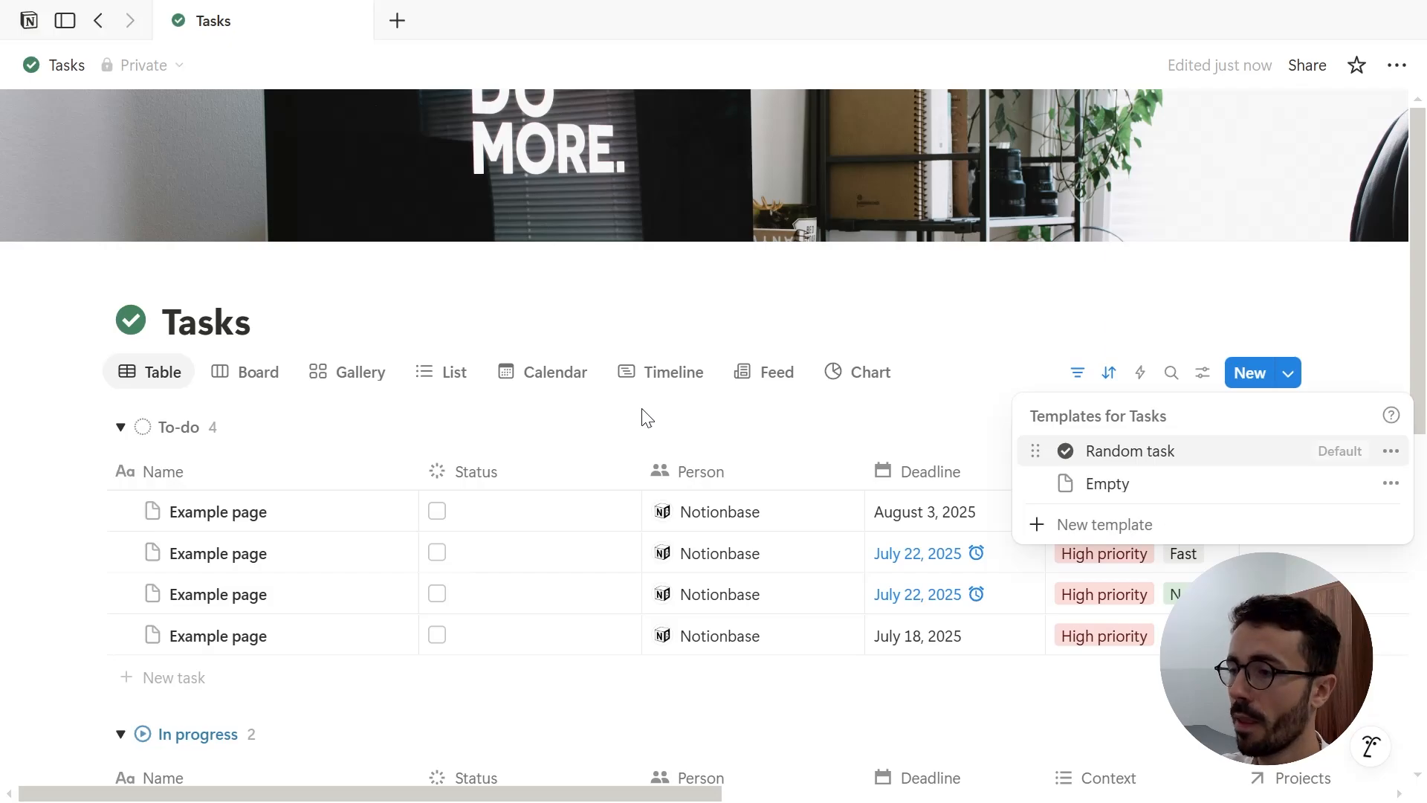
{"action": "left_click", "coordinate": [644, 410]}
Add a new task to the Complete group using the default template and look over its prefilled properties
{"action": "scroll", "coordinate": [644, 411], "scroll_direction": "down", "scroll_amount": 10}
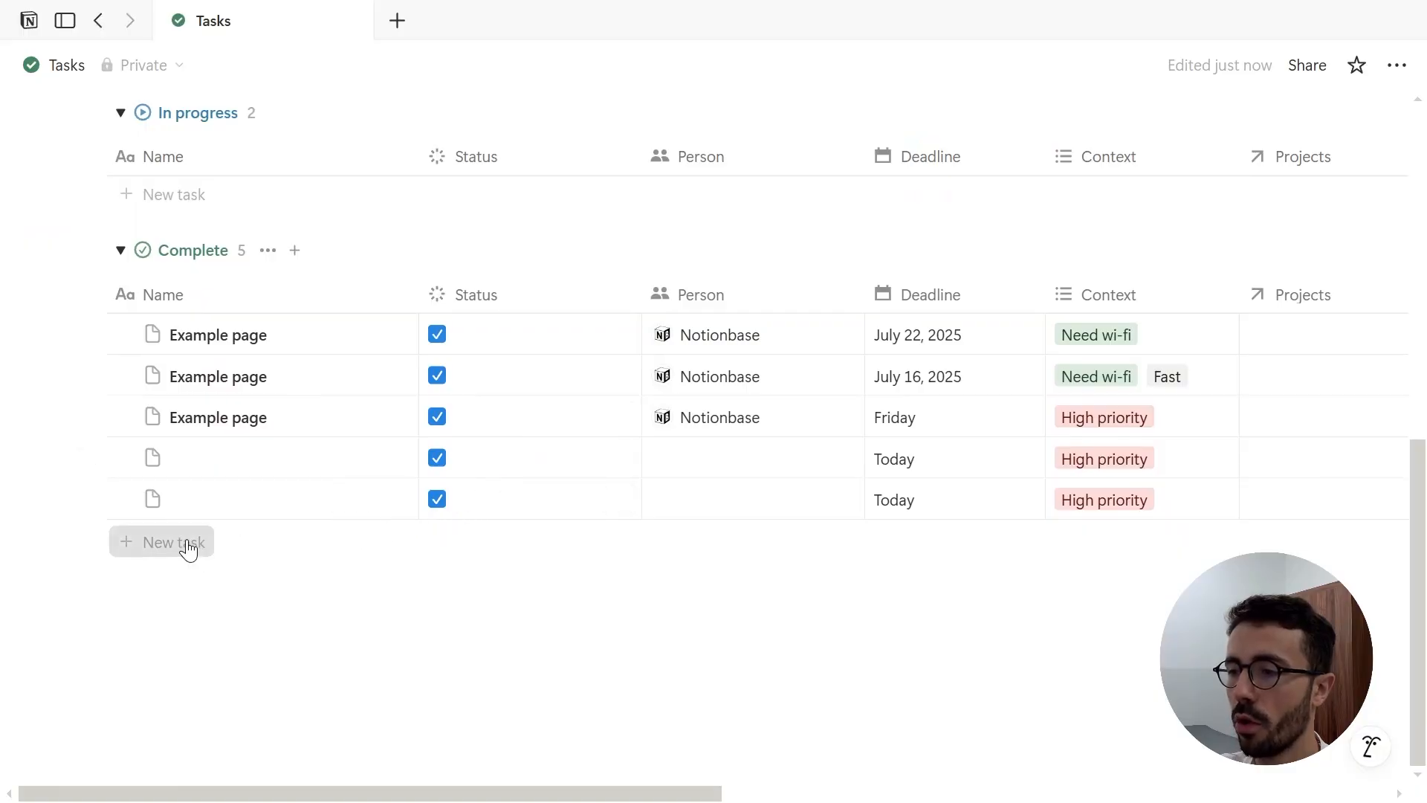
{"action": "left_click", "coordinate": [187, 544]}
{"action": "key", "text": "Escape"}
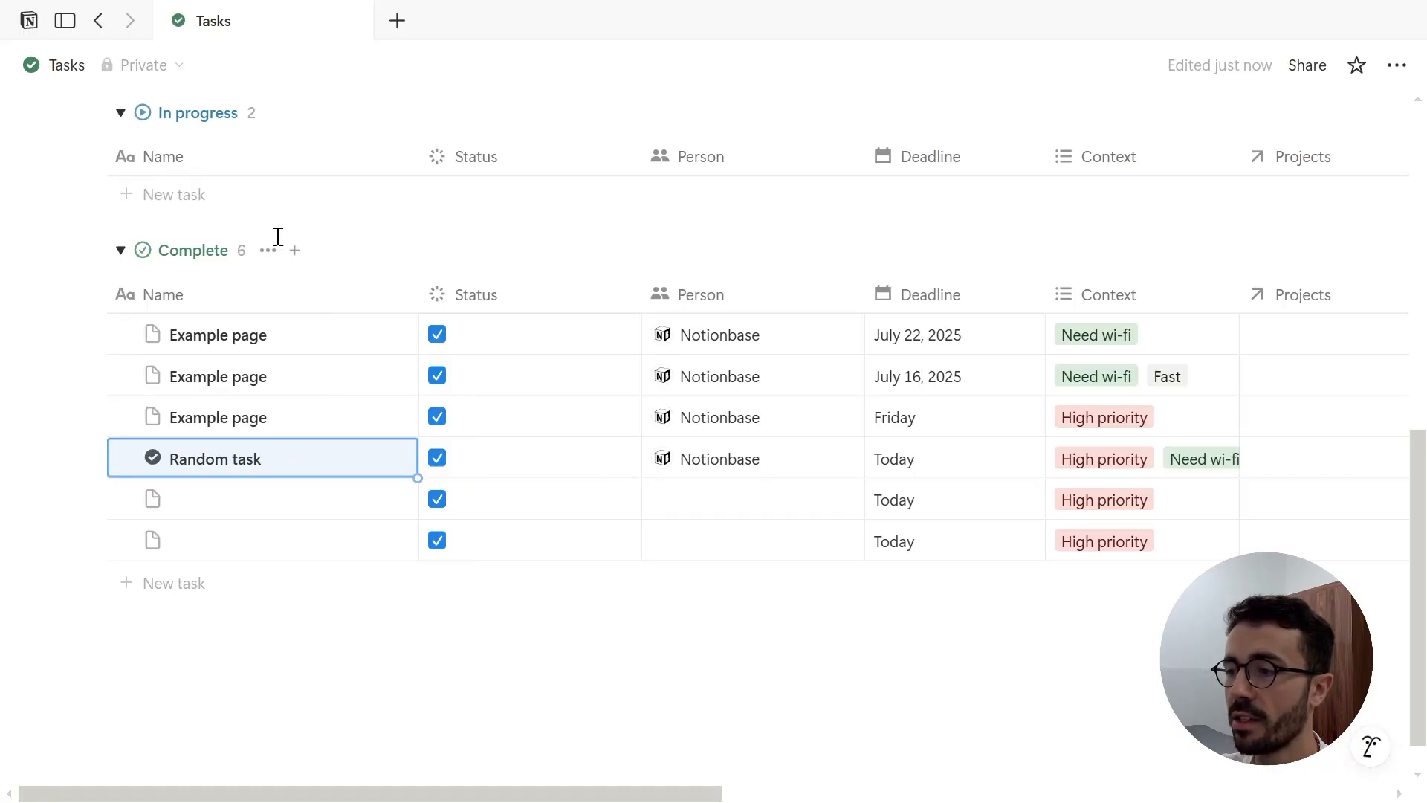
{"action": "scroll", "coordinate": [372, 354], "scroll_direction": "up", "scroll_amount": 3}
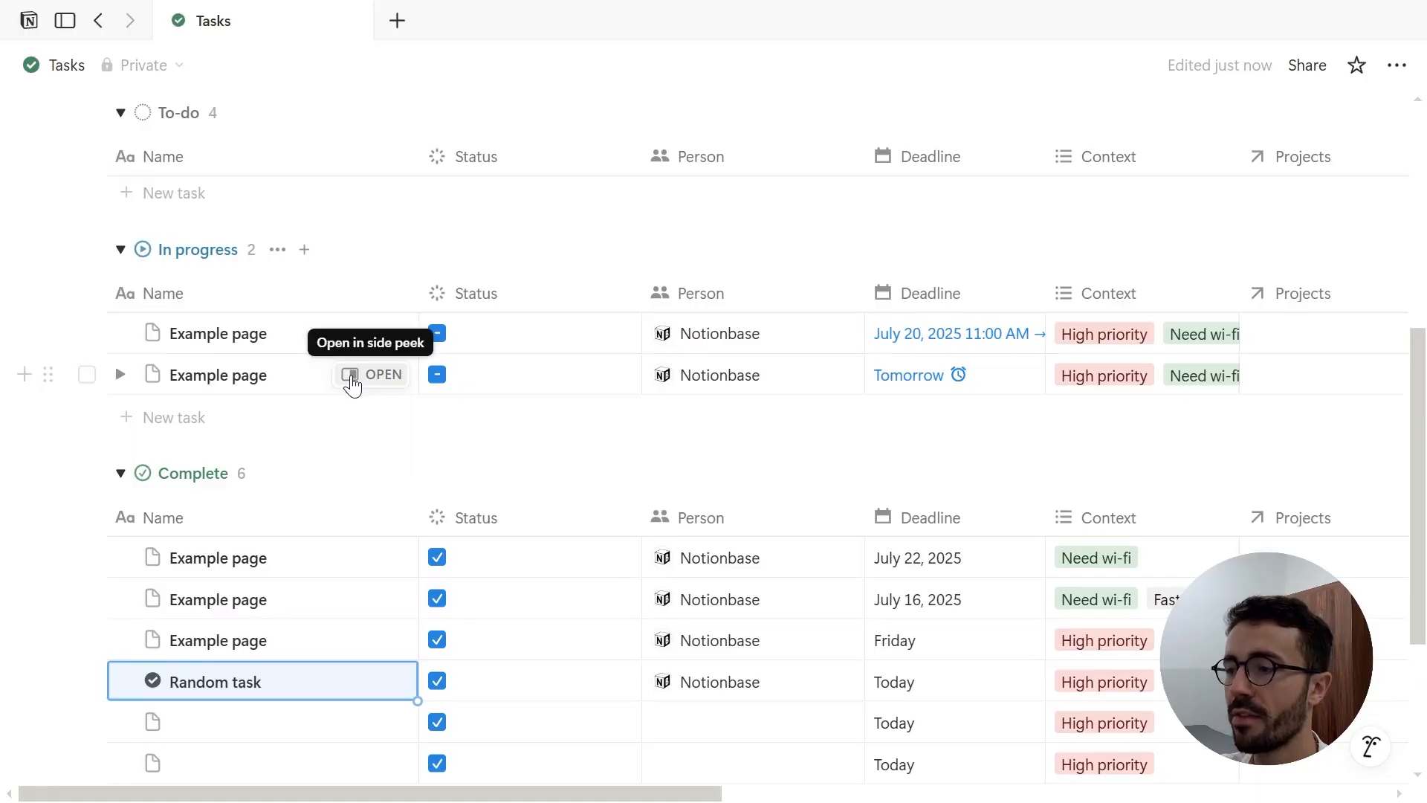
{"action": "scroll", "coordinate": [362, 395], "scroll_direction": "down", "scroll_amount": 4}
{"action": "scroll", "coordinate": [647, 309], "scroll_direction": "right", "scroll_amount": 3}
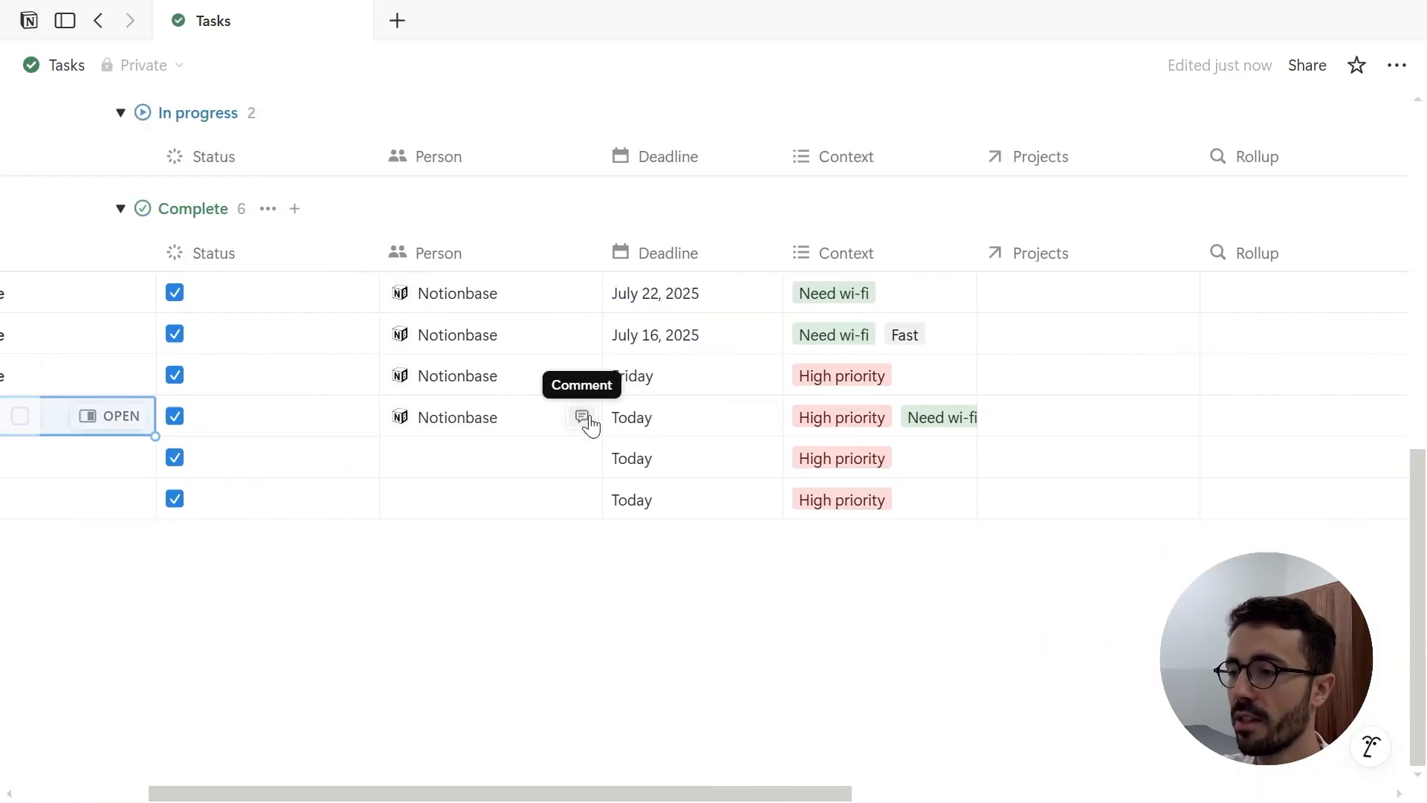
{"action": "scroll", "coordinate": [587, 421], "scroll_direction": "right", "scroll_amount": 1}
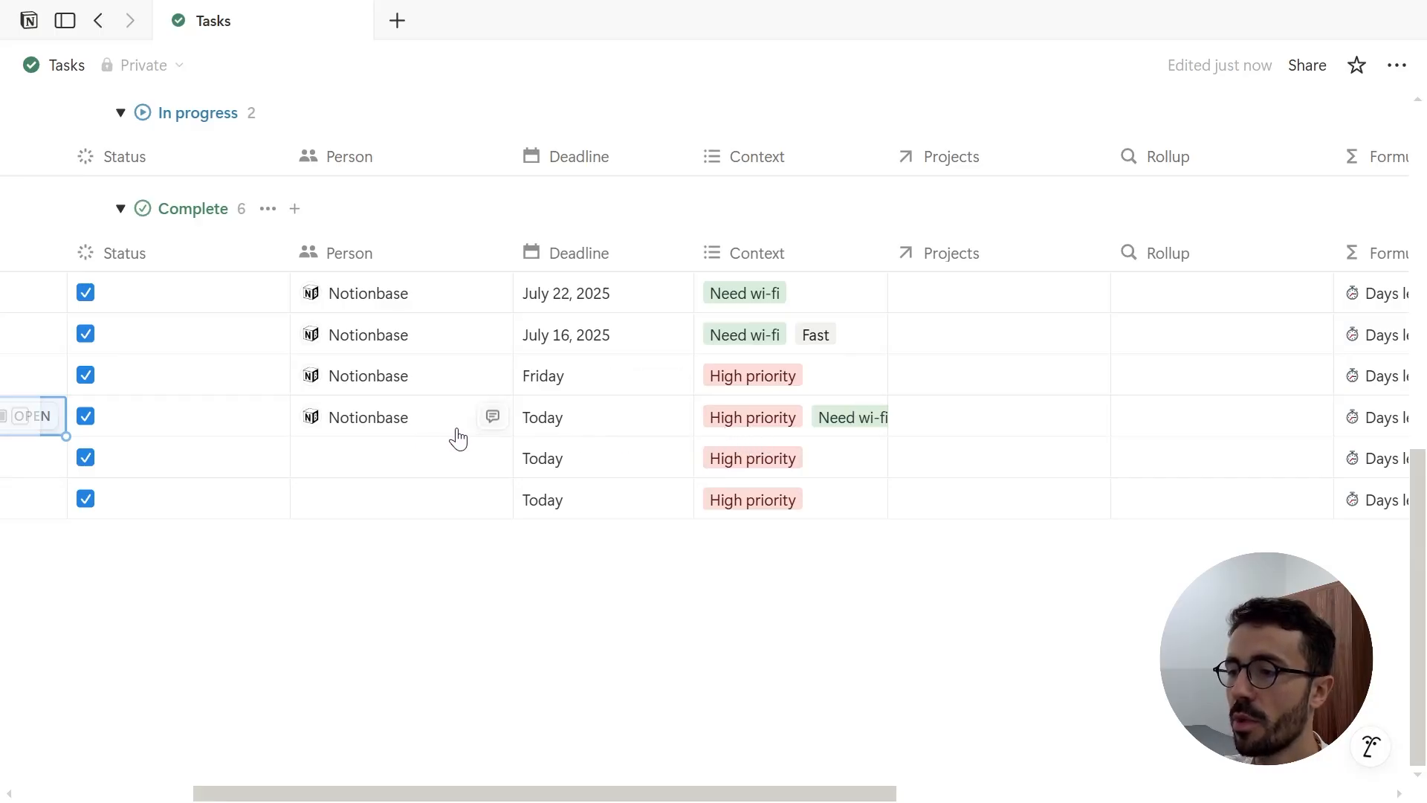
{"action": "scroll", "coordinate": [431, 439], "scroll_direction": "left", "scroll_amount": 4}
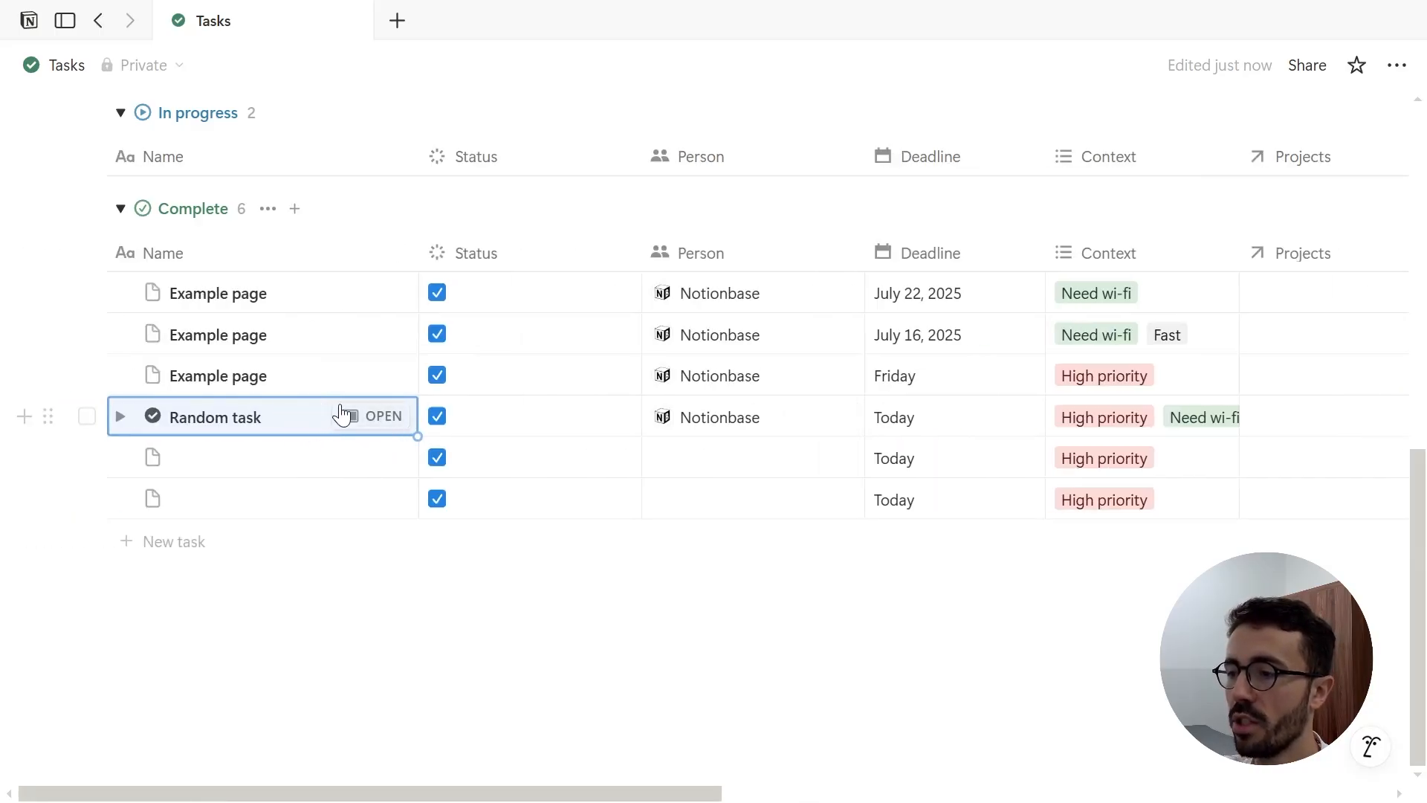
Open the new Random task in the Complete group and look over its prefilled properties and body text
{"action": "left_click", "coordinate": [369, 418]}
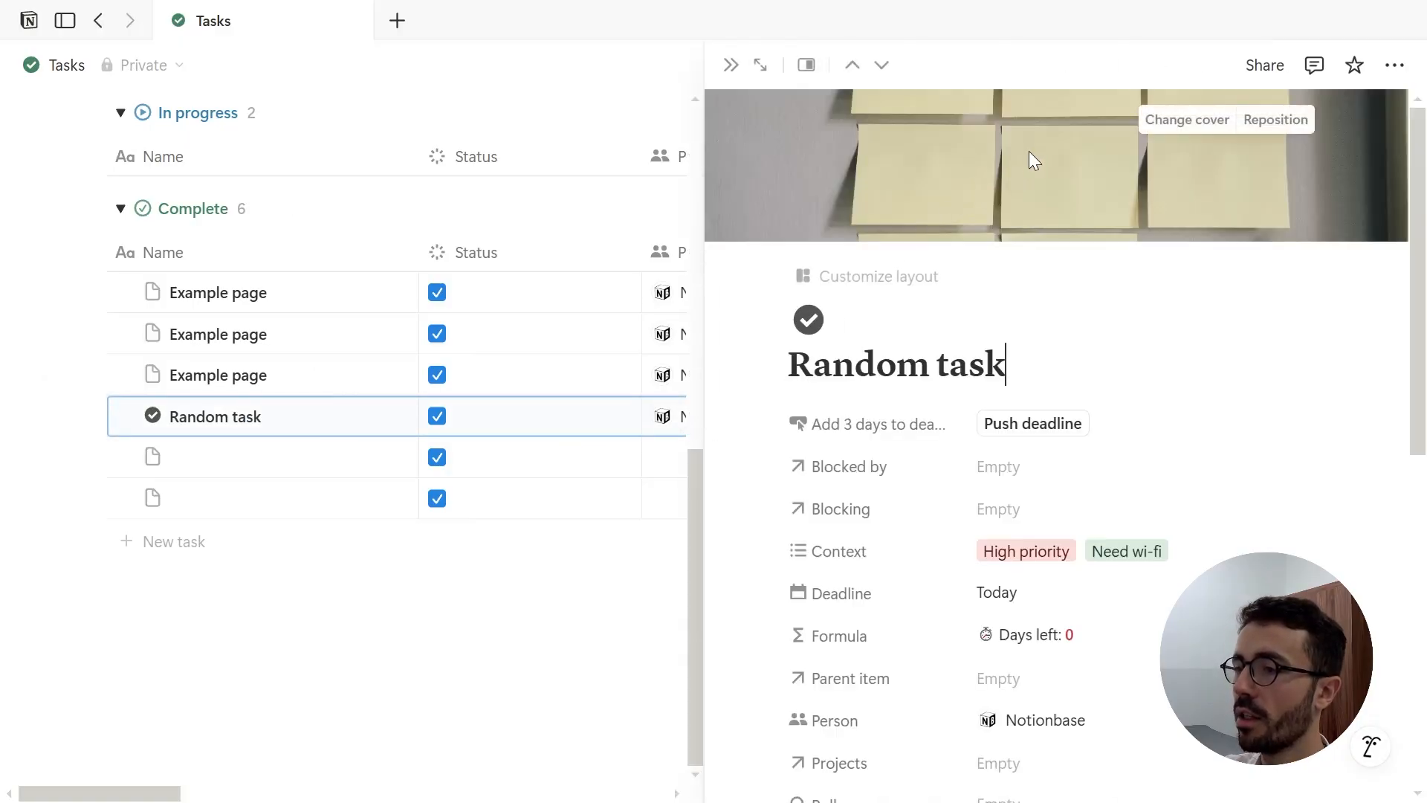
{"action": "scroll", "coordinate": [1007, 461], "scroll_direction": "down", "scroll_amount": 9}
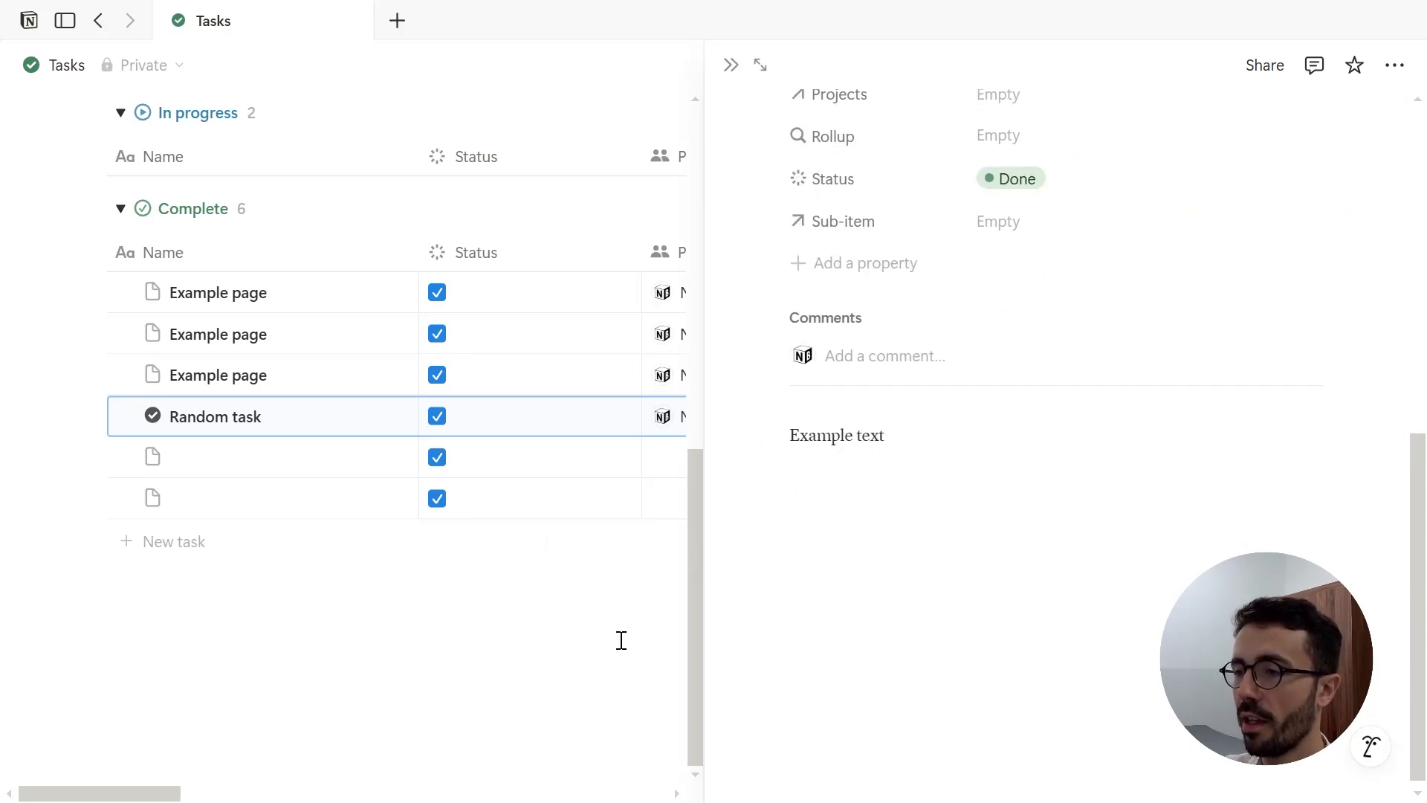
{"action": "key", "text": "Escape"}
{"action": "scroll", "coordinate": [1140, 367], "scroll_direction": "up", "scroll_amount": 8}
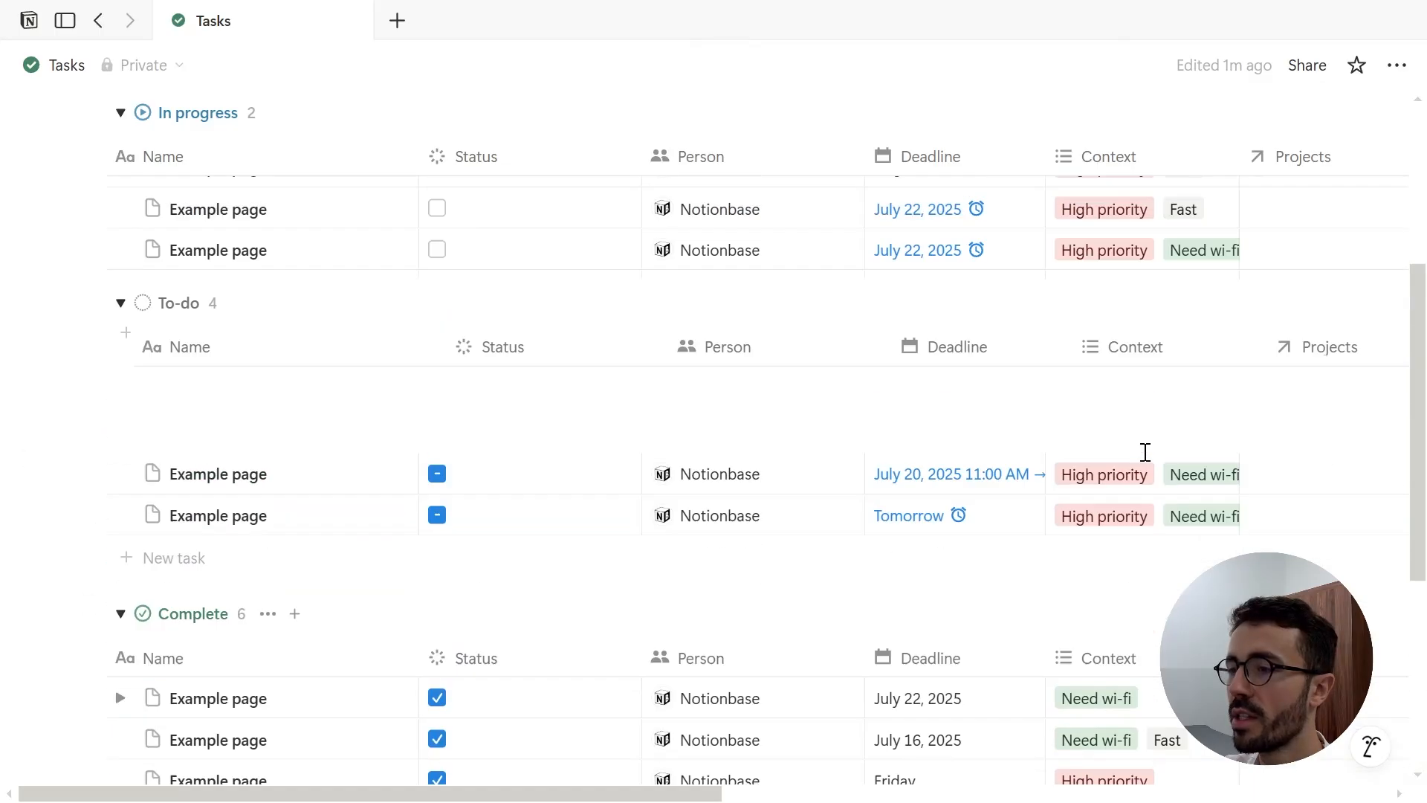
{"action": "scroll", "coordinate": [1167, 454], "scroll_direction": "up", "scroll_amount": 1}
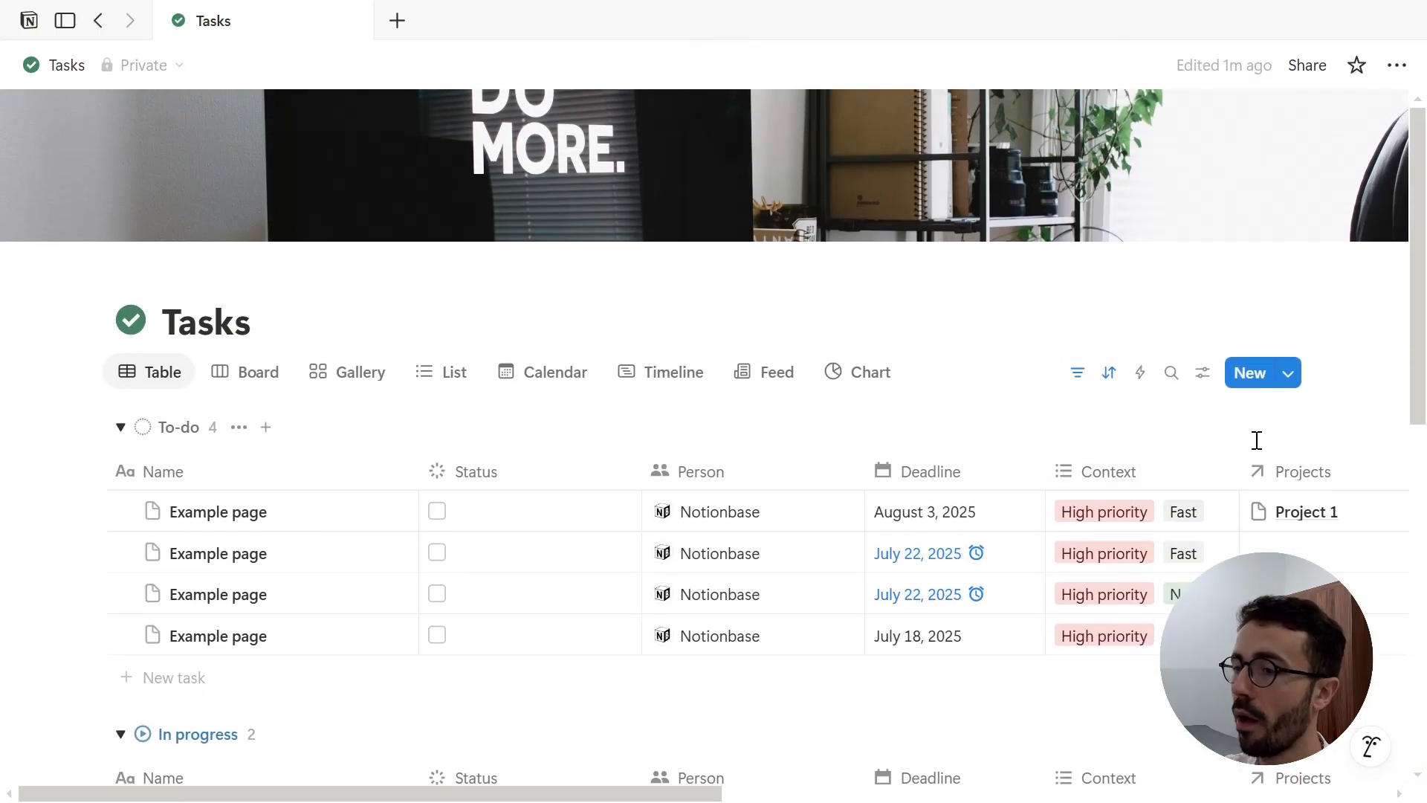
Set the Random task template to repeat every 2 weeks on Tuesday and Friday
{"action": "left_click", "coordinate": [1297, 374]}
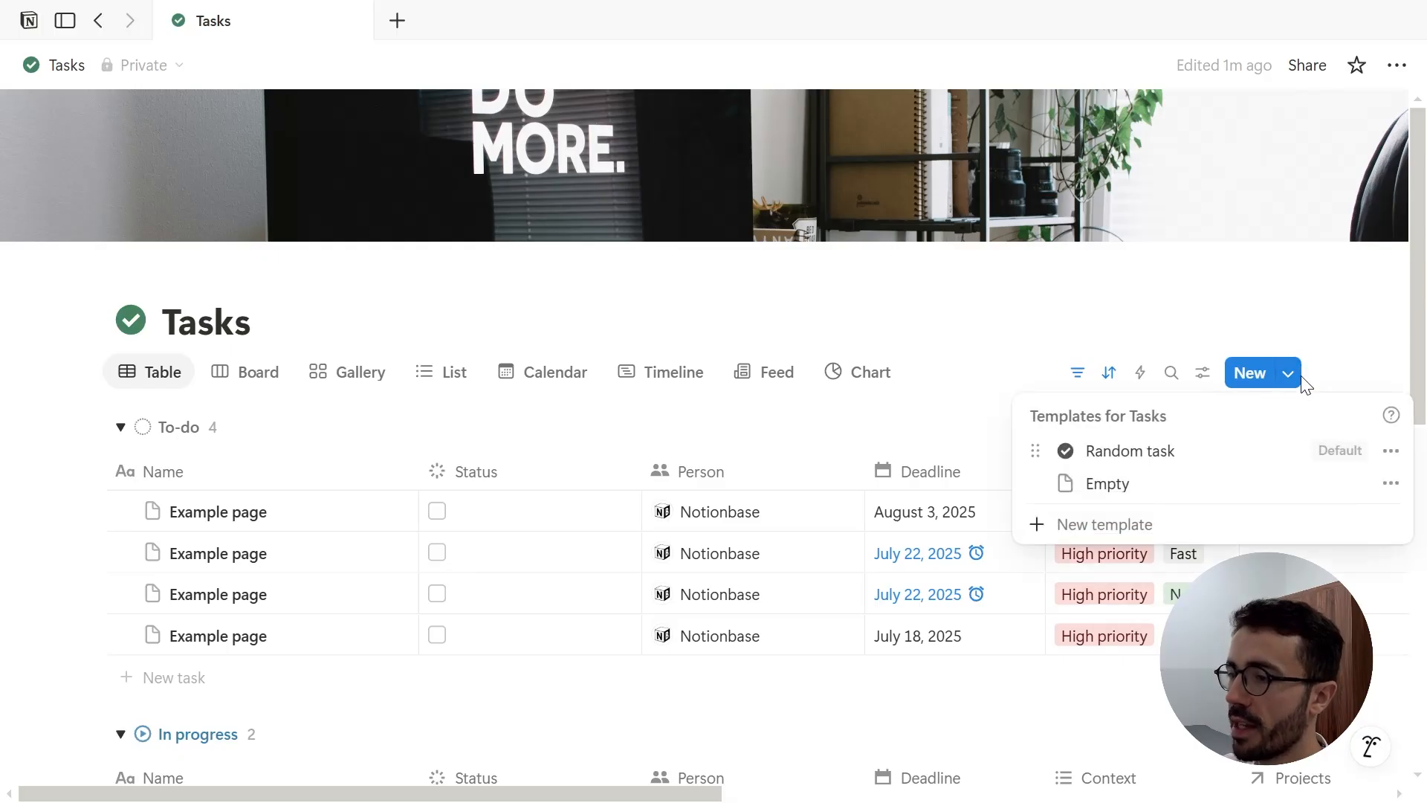
{"action": "left_click", "coordinate": [1391, 452]}
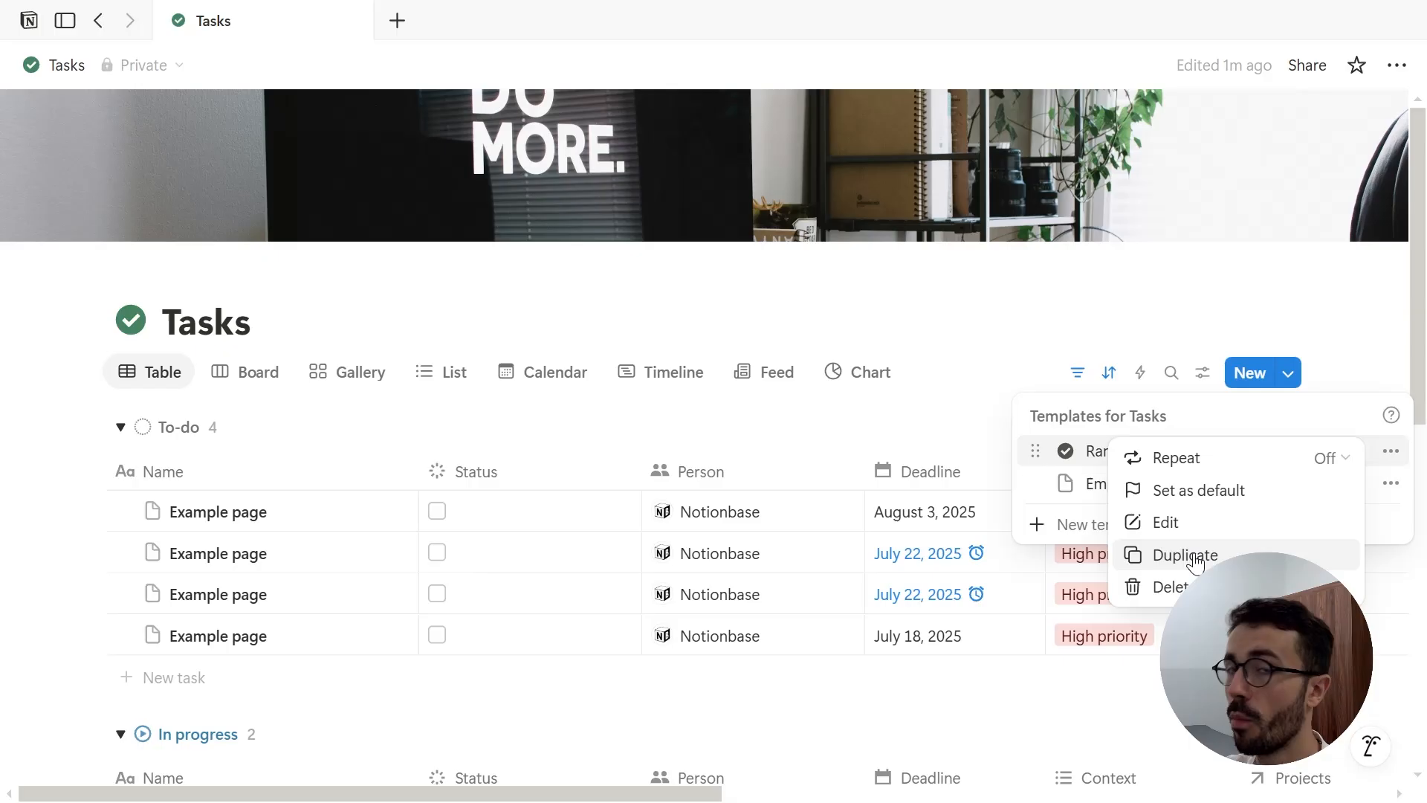
{"action": "left_click", "coordinate": [1190, 461]}
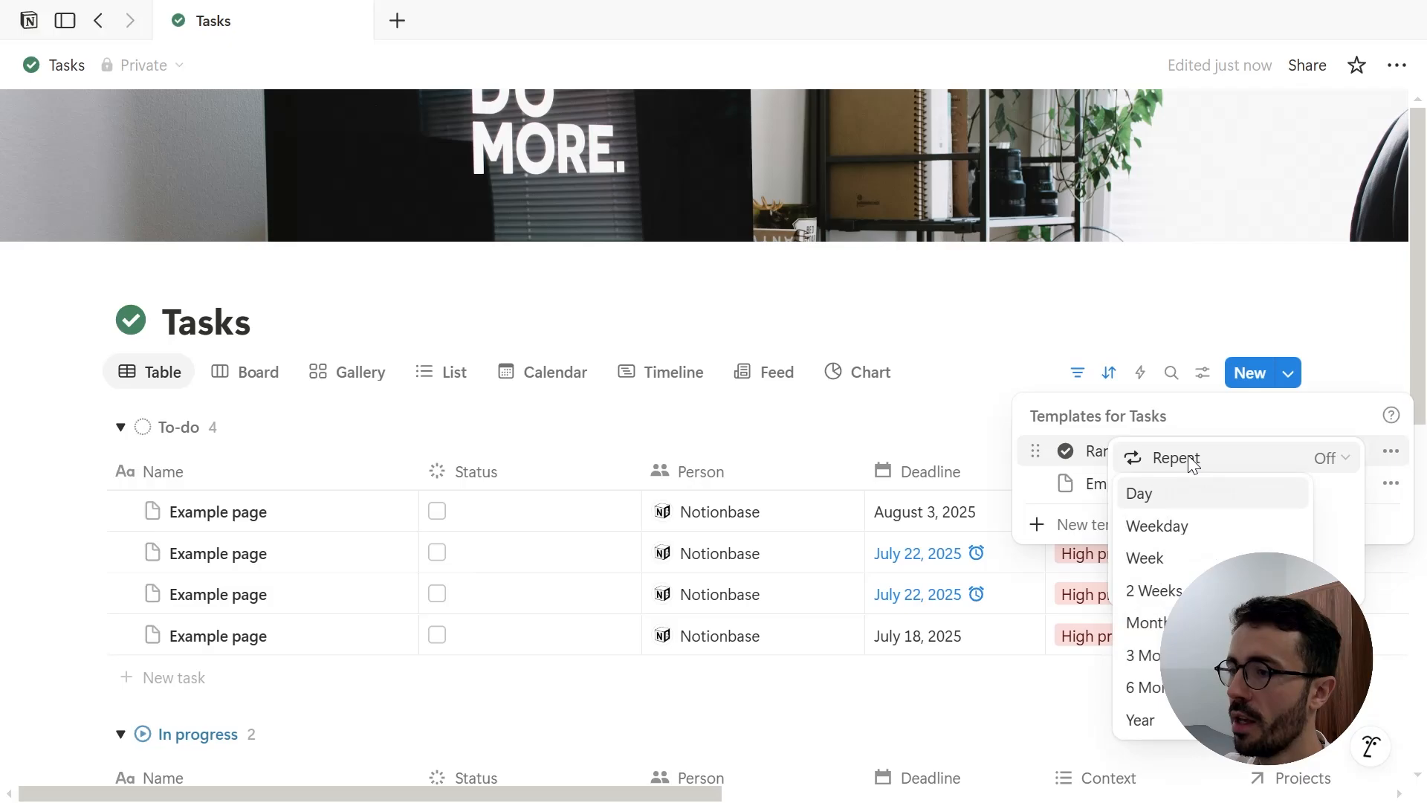
{"action": "left_click", "coordinate": [1186, 568]}
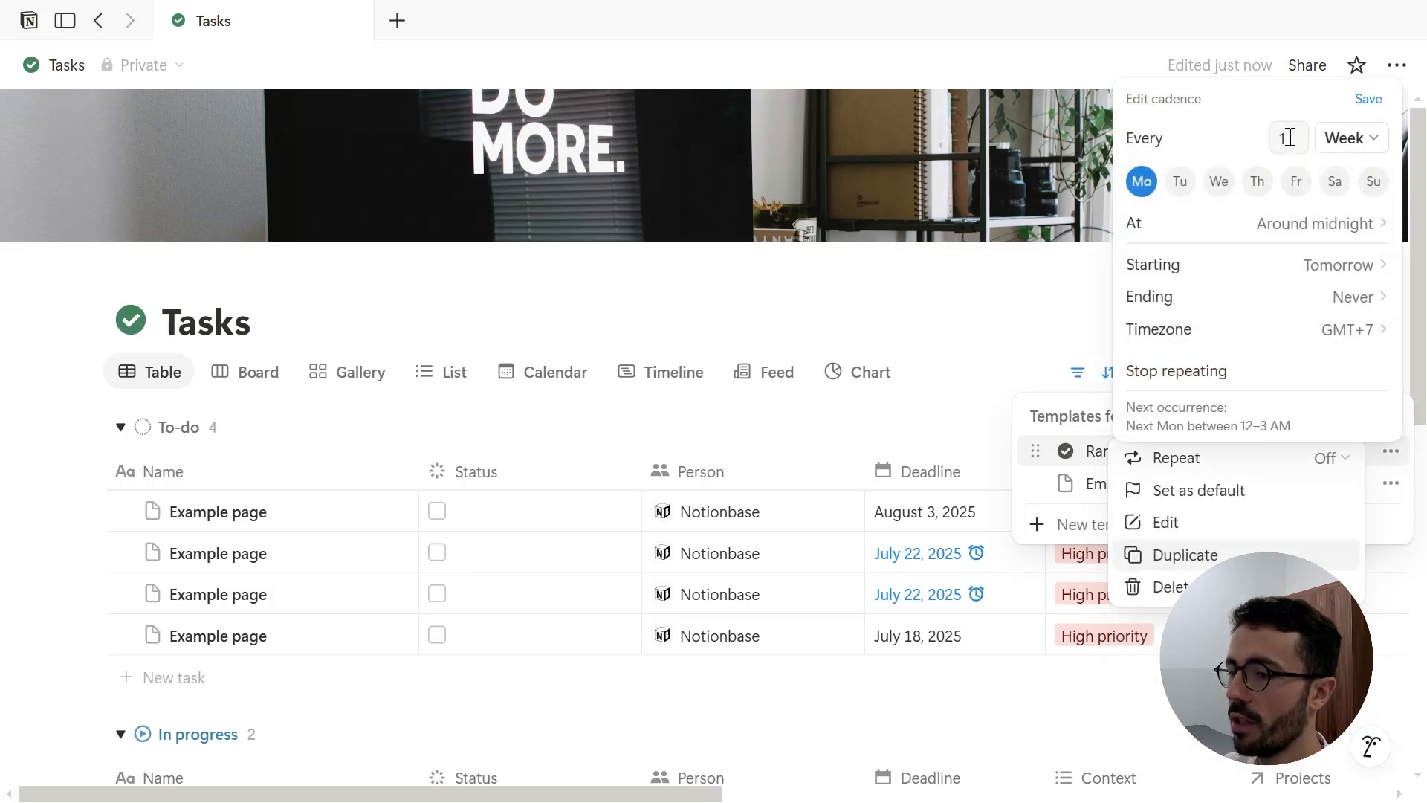
{"action": "left_click_drag", "start_coordinate": [1290, 137], "coordinate": [1237, 149]}
{"action": "type", "text": "2"}
{"action": "left_click", "coordinate": [1182, 184]}
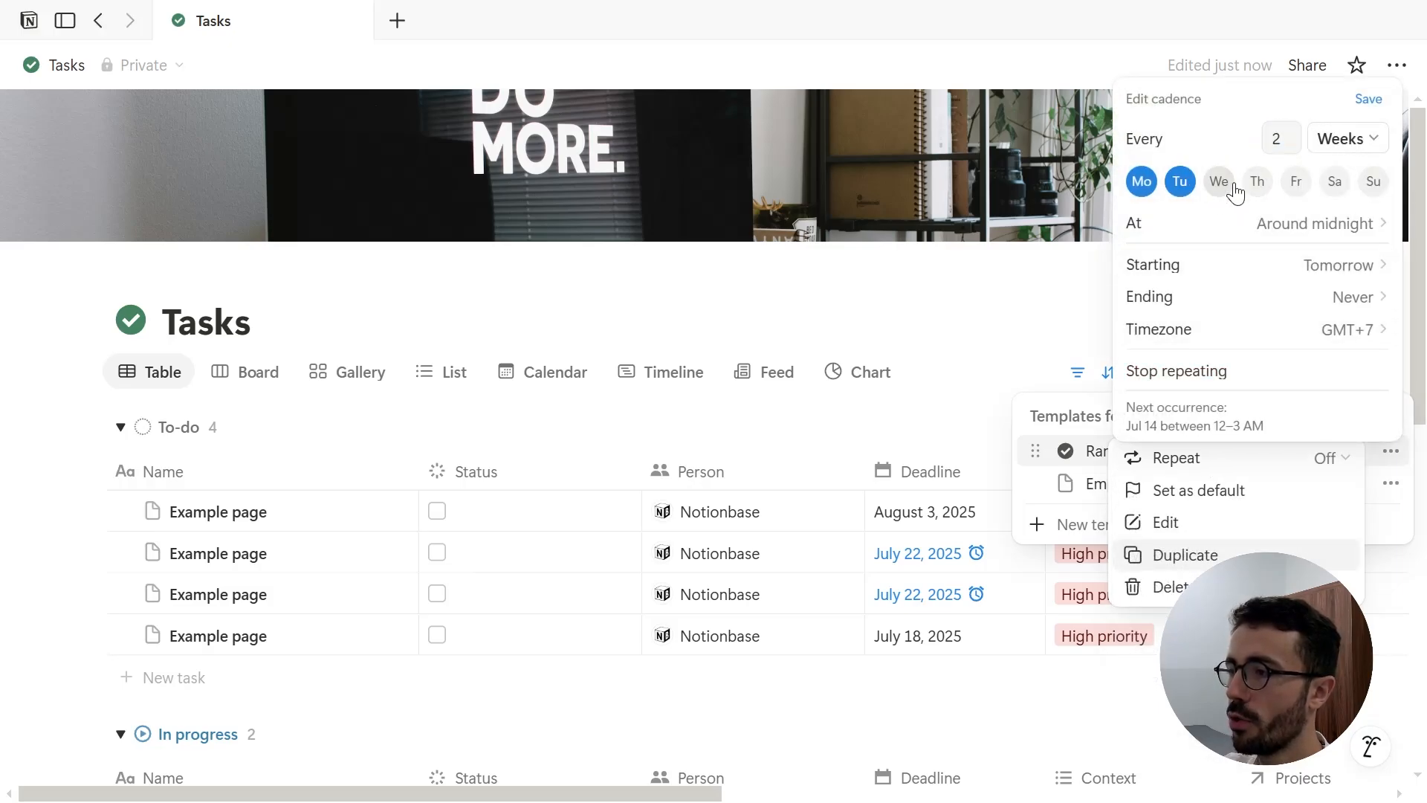
{"action": "left_click", "coordinate": [1296, 181]}
{"action": "left_click", "coordinate": [1141, 182]}
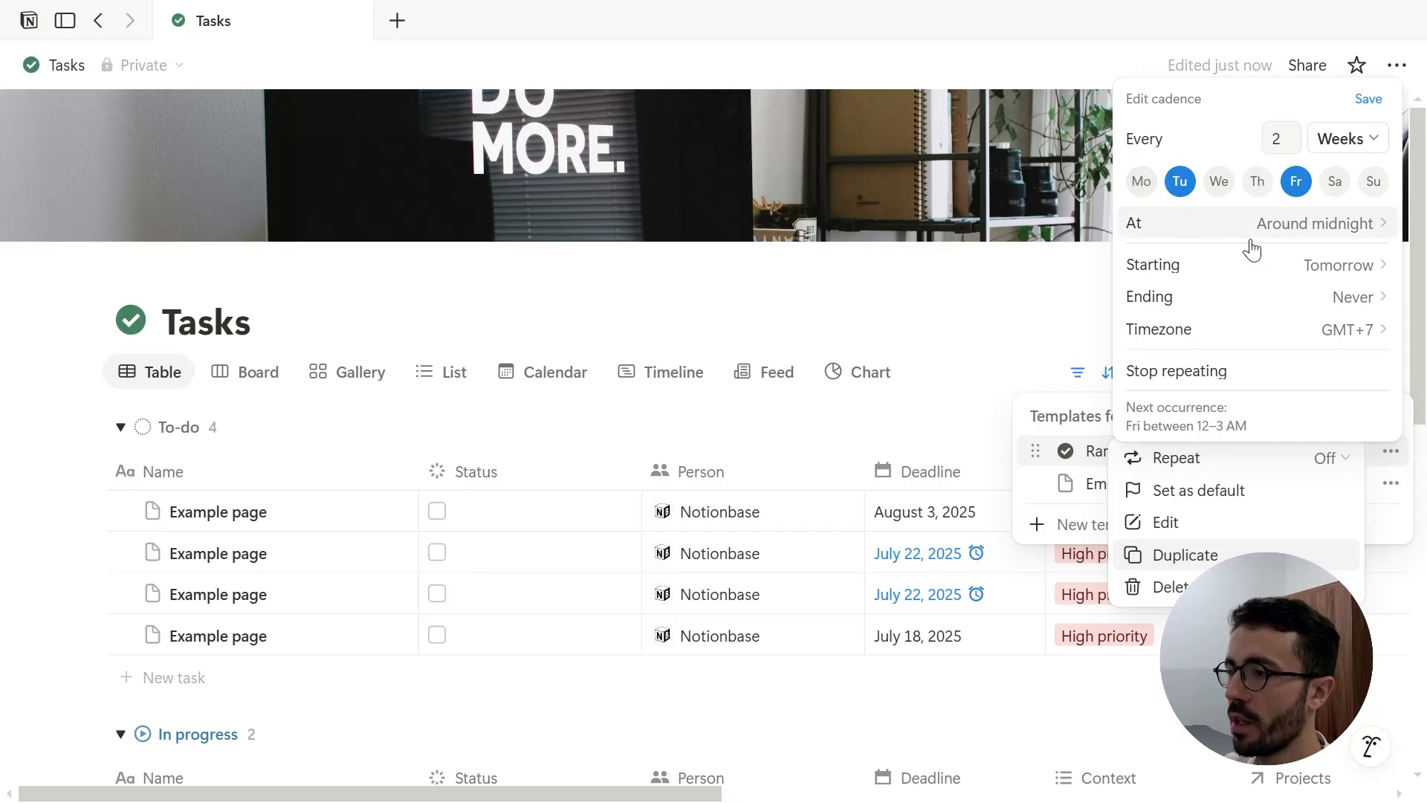
Set the template's repetition to start on 1 September and end after 5 runs, and save the cadence
{"action": "left_click", "coordinate": [1278, 264]}
{"action": "left_click", "coordinate": [1076, 286]}
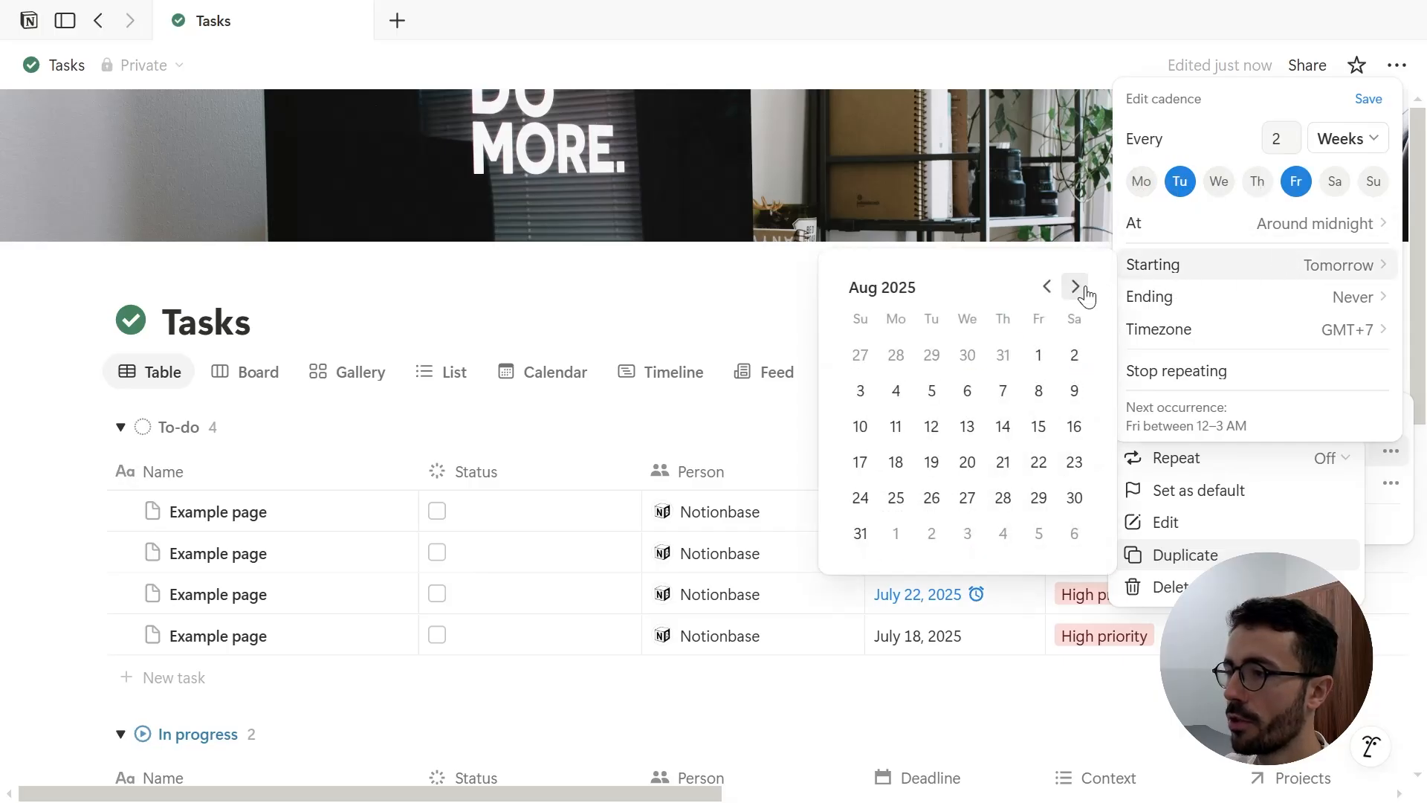
{"action": "left_click", "coordinate": [1083, 289]}
{"action": "left_click", "coordinate": [896, 355]}
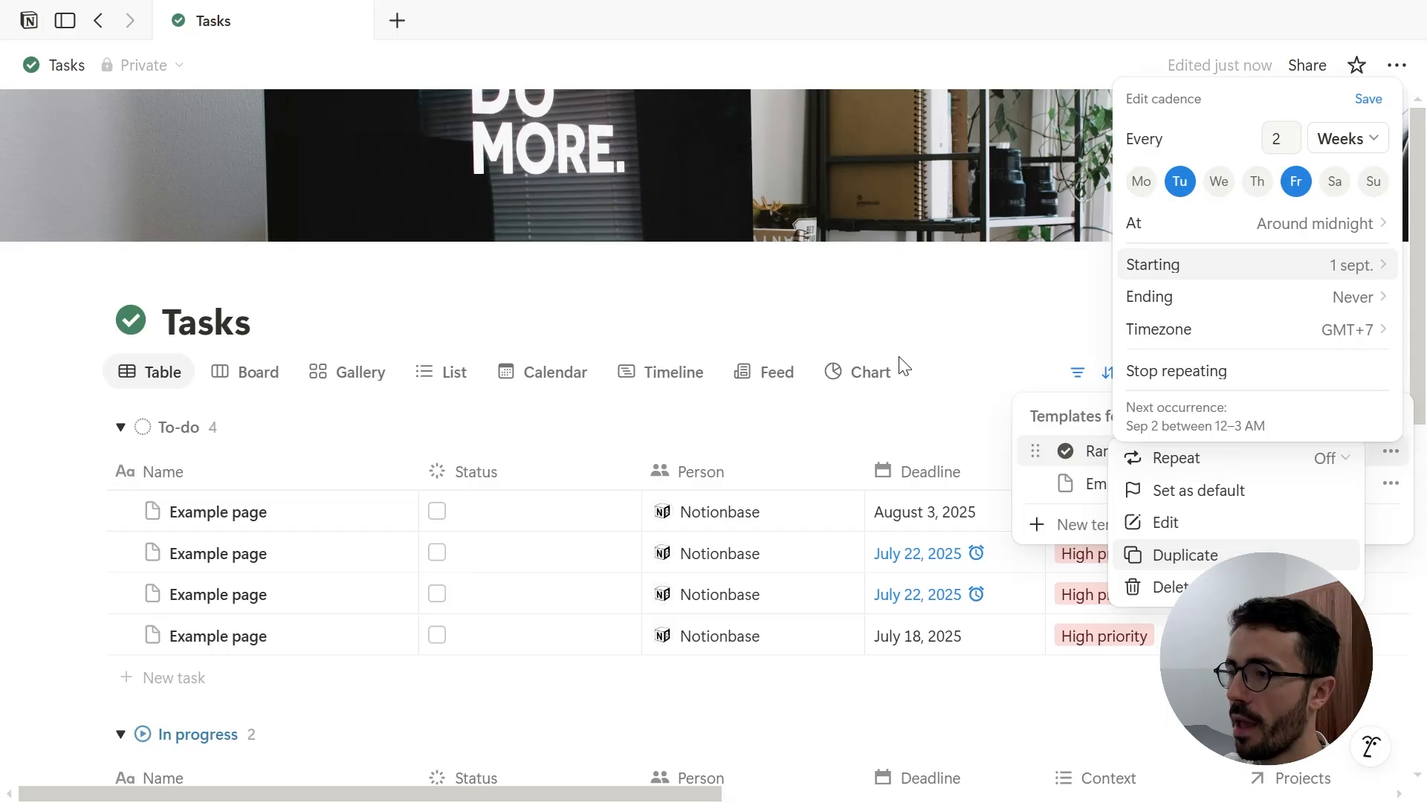
{"action": "left_click", "coordinate": [1204, 299]}
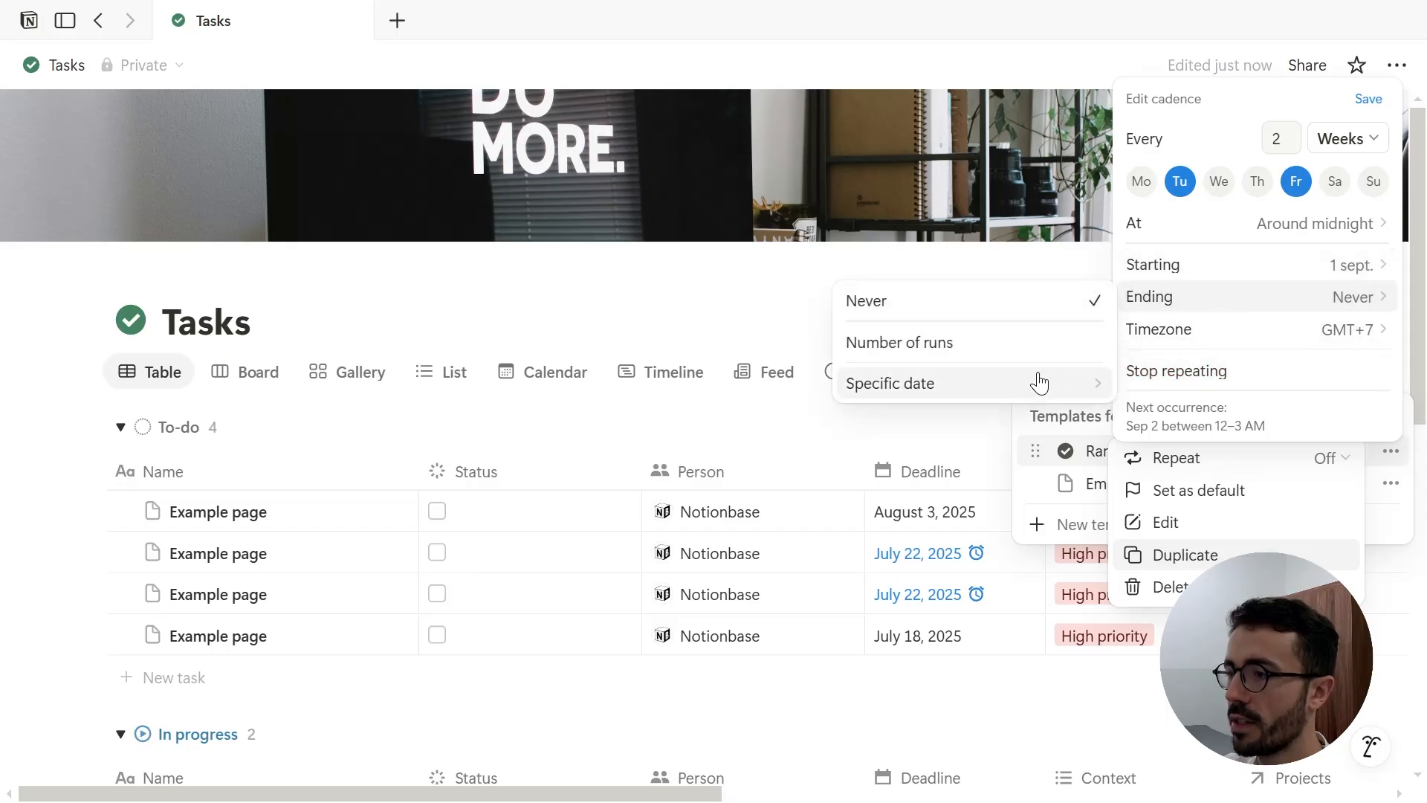
{"action": "left_click", "coordinate": [1019, 342]}
{"action": "type", "text": "5"}
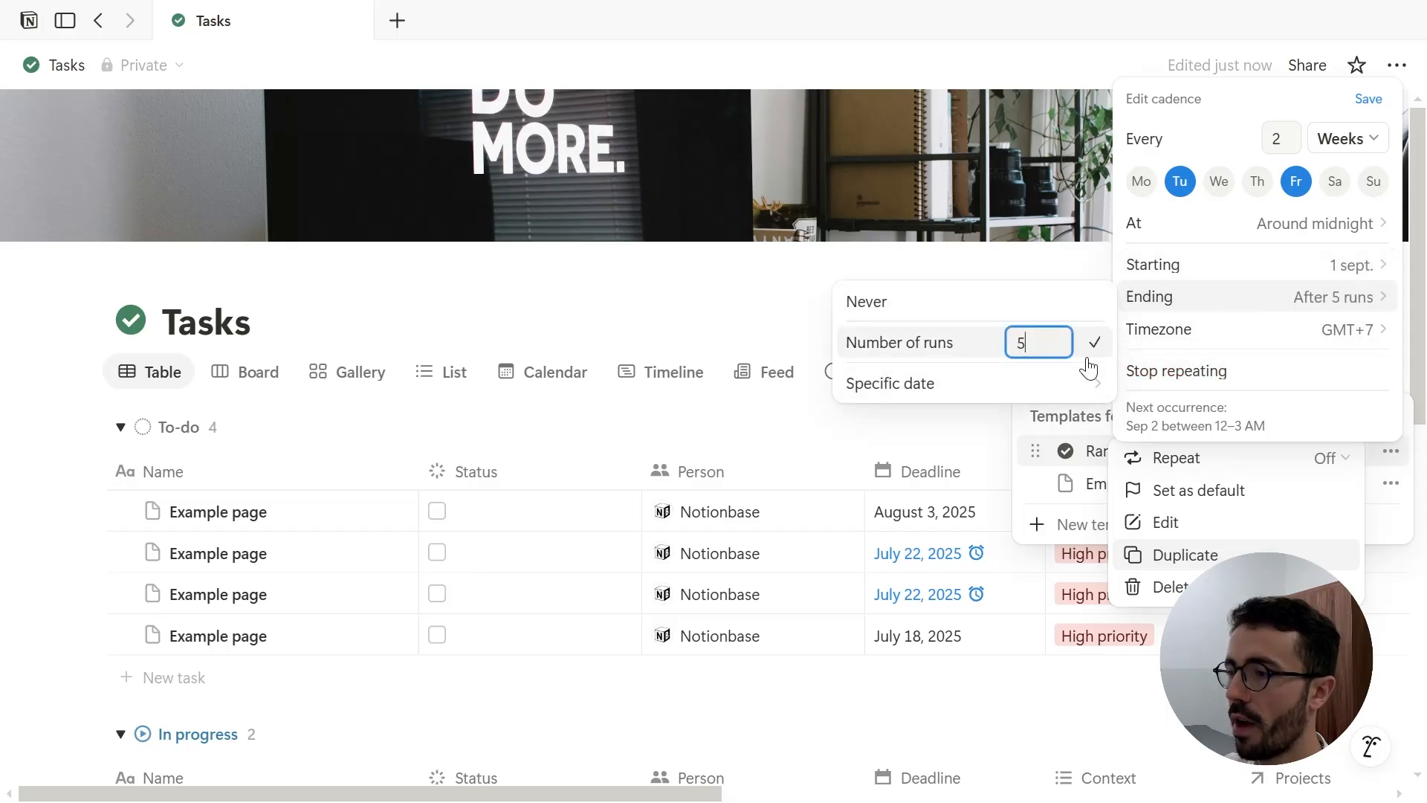
{"action": "left_click", "coordinate": [1095, 342]}
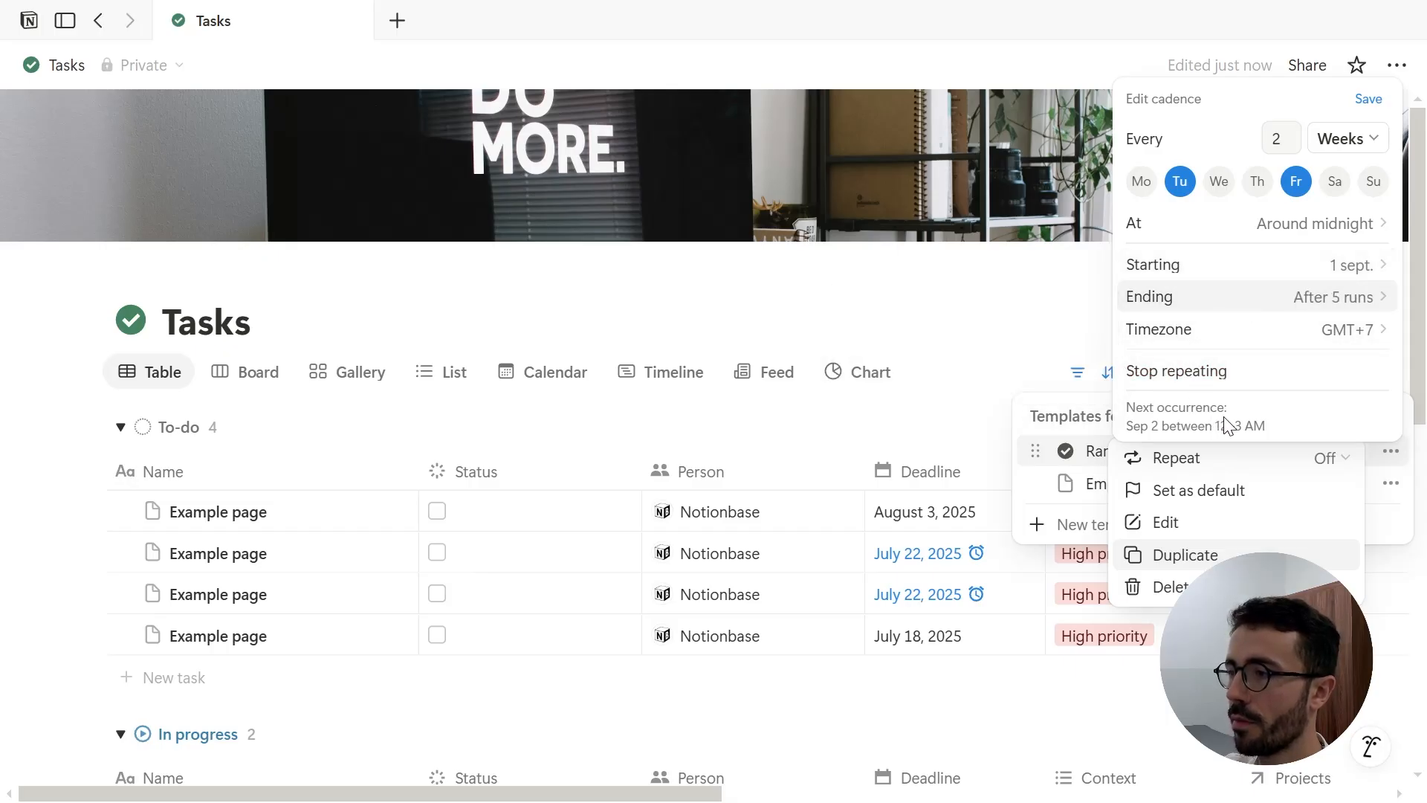
{"action": "left_click", "coordinate": [1371, 98]}
{"action": "left_click", "coordinate": [1272, 413]}
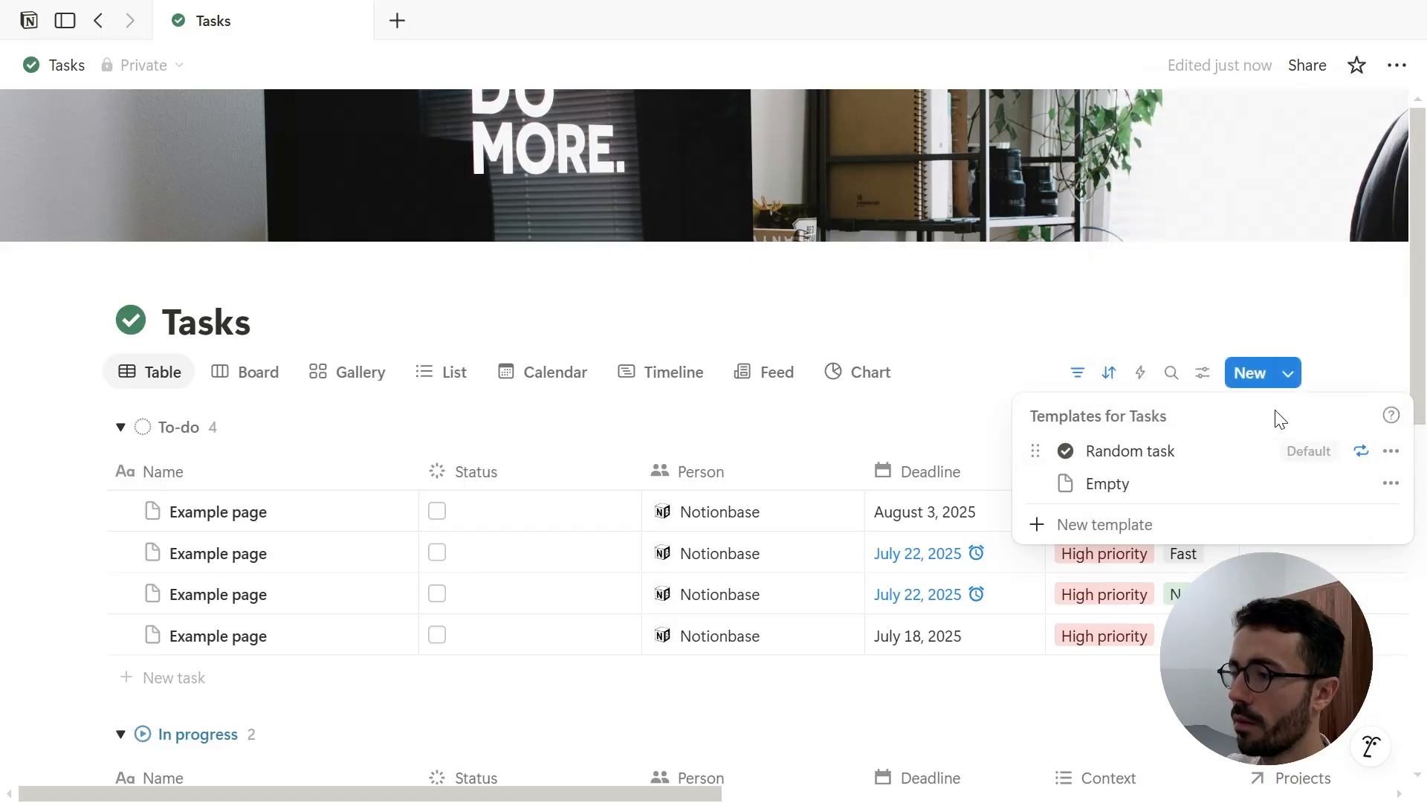
Open the Random task template for editing and look over its properties
{"action": "left_click", "coordinate": [1391, 451]}
{"action": "left_click", "coordinate": [1257, 524]}
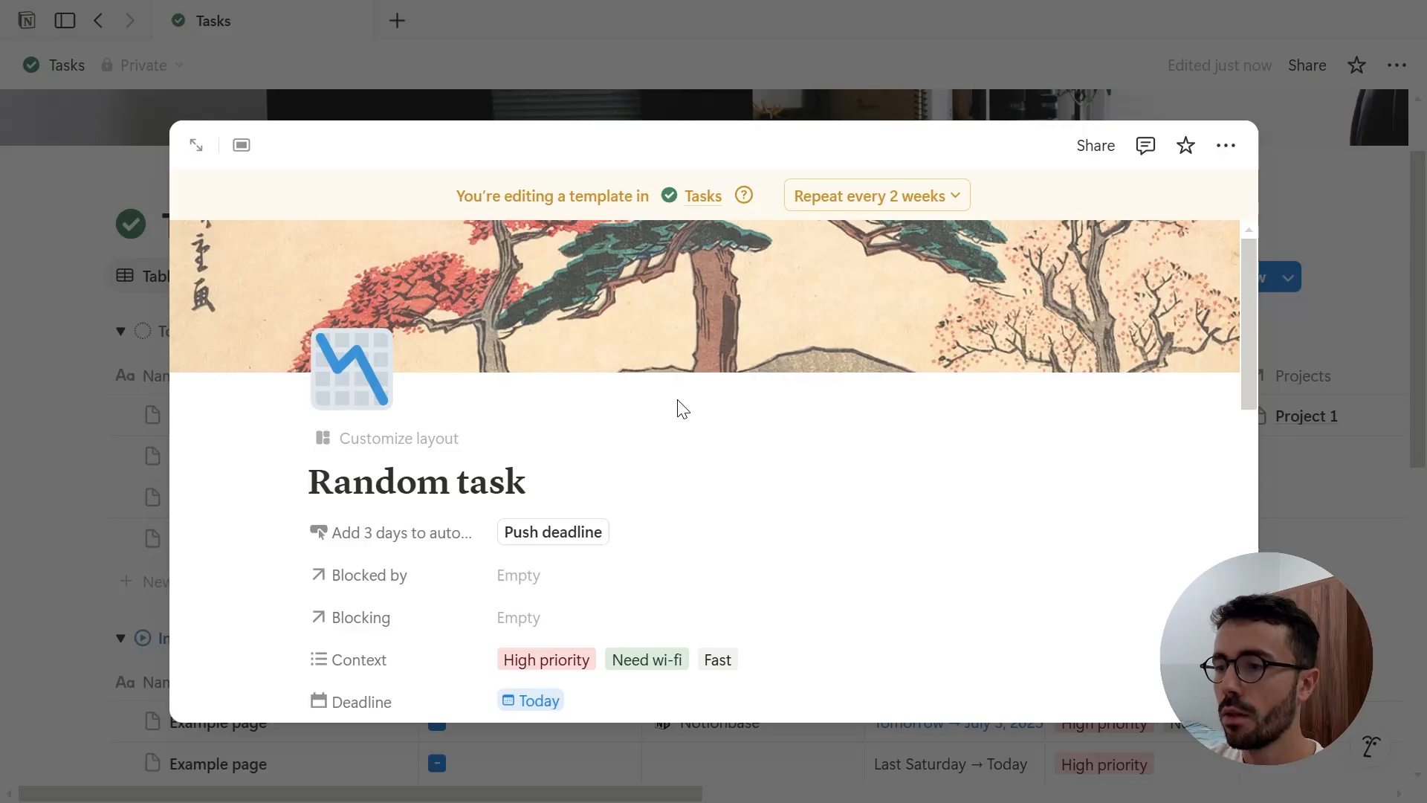
{"action": "scroll", "coordinate": [713, 430], "scroll_direction": "down", "scroll_amount": 3}
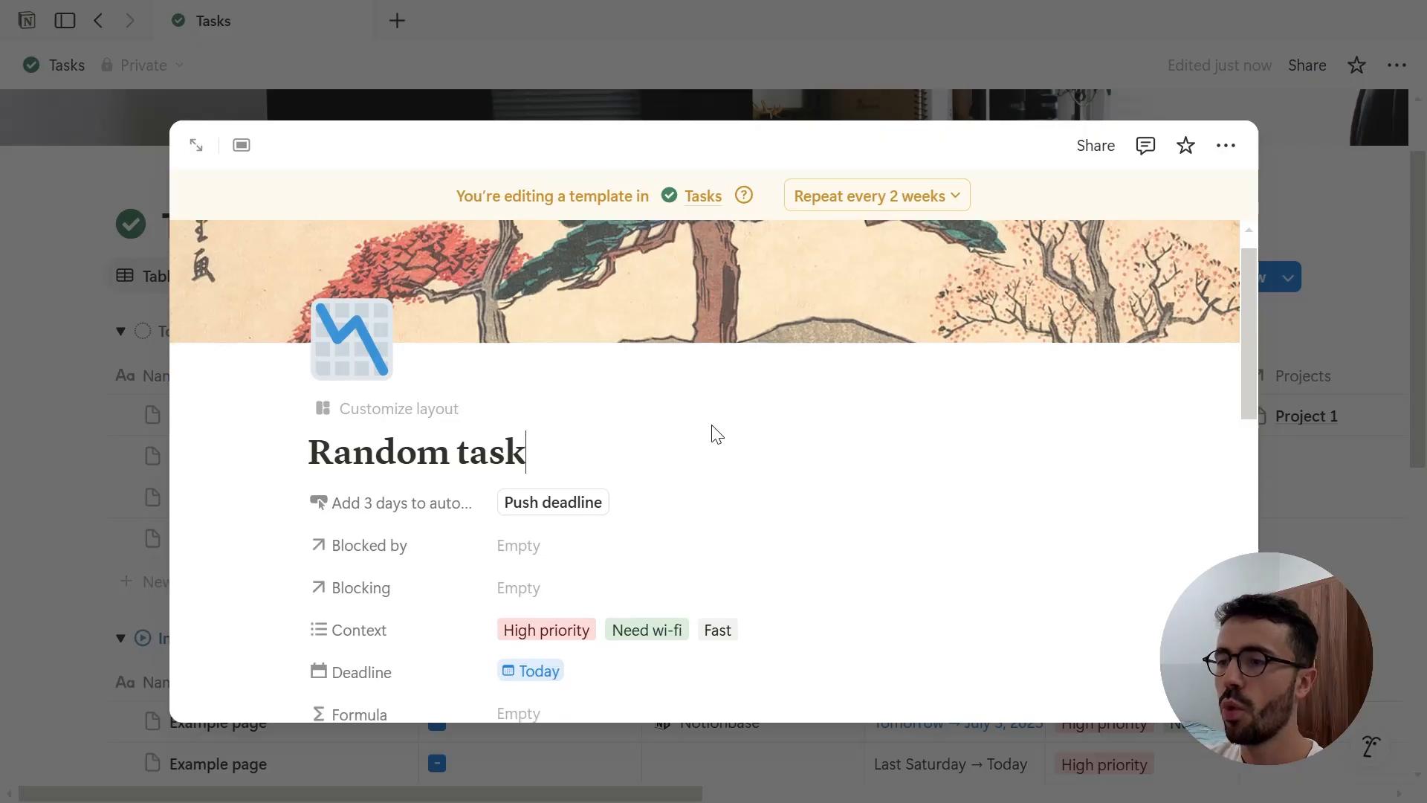
{"action": "scroll", "coordinate": [706, 457], "scroll_direction": "down", "scroll_amount": 3}
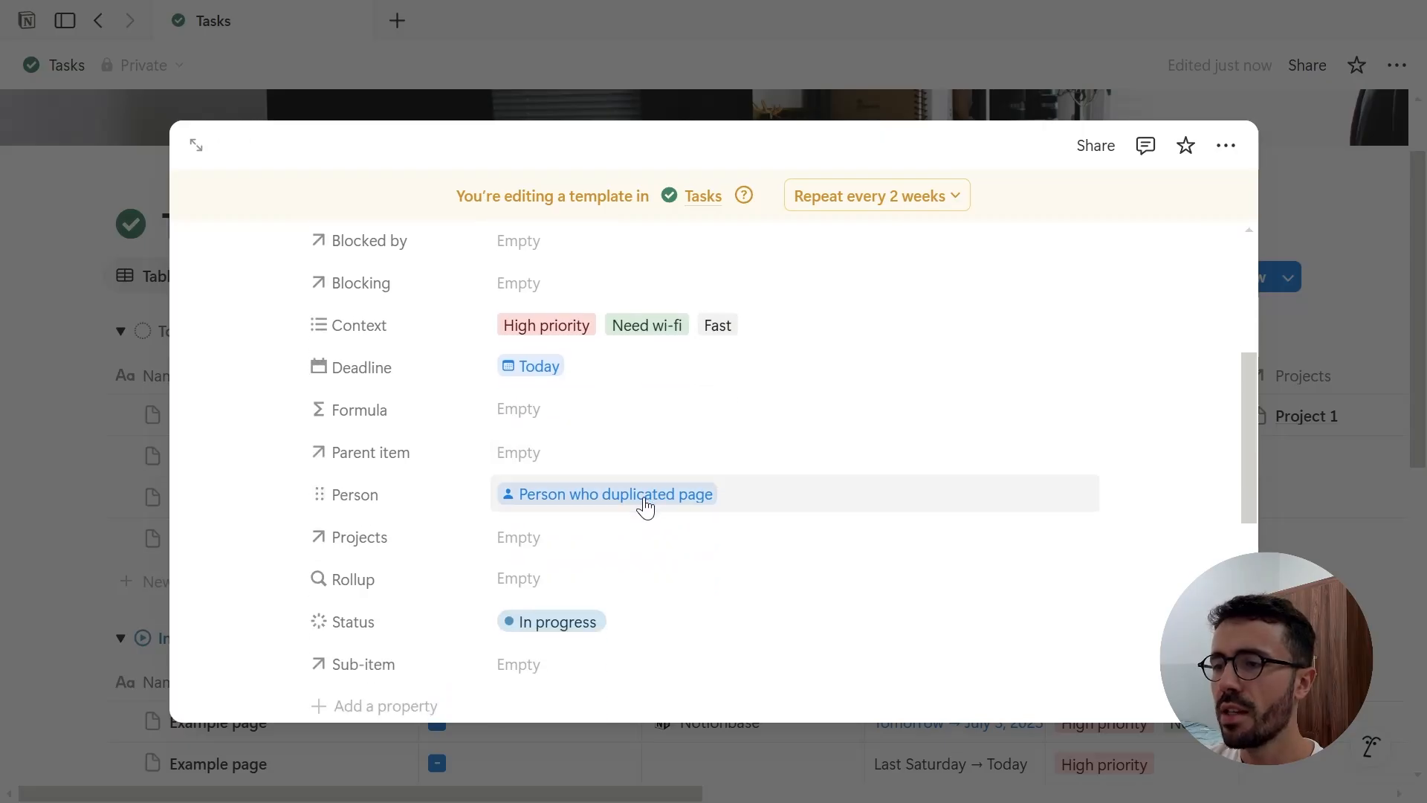
{"action": "scroll", "coordinate": [625, 513], "scroll_direction": "down", "scroll_amount": 2}
{"action": "scroll", "coordinate": [580, 516], "scroll_direction": "up", "scroll_amount": 2}
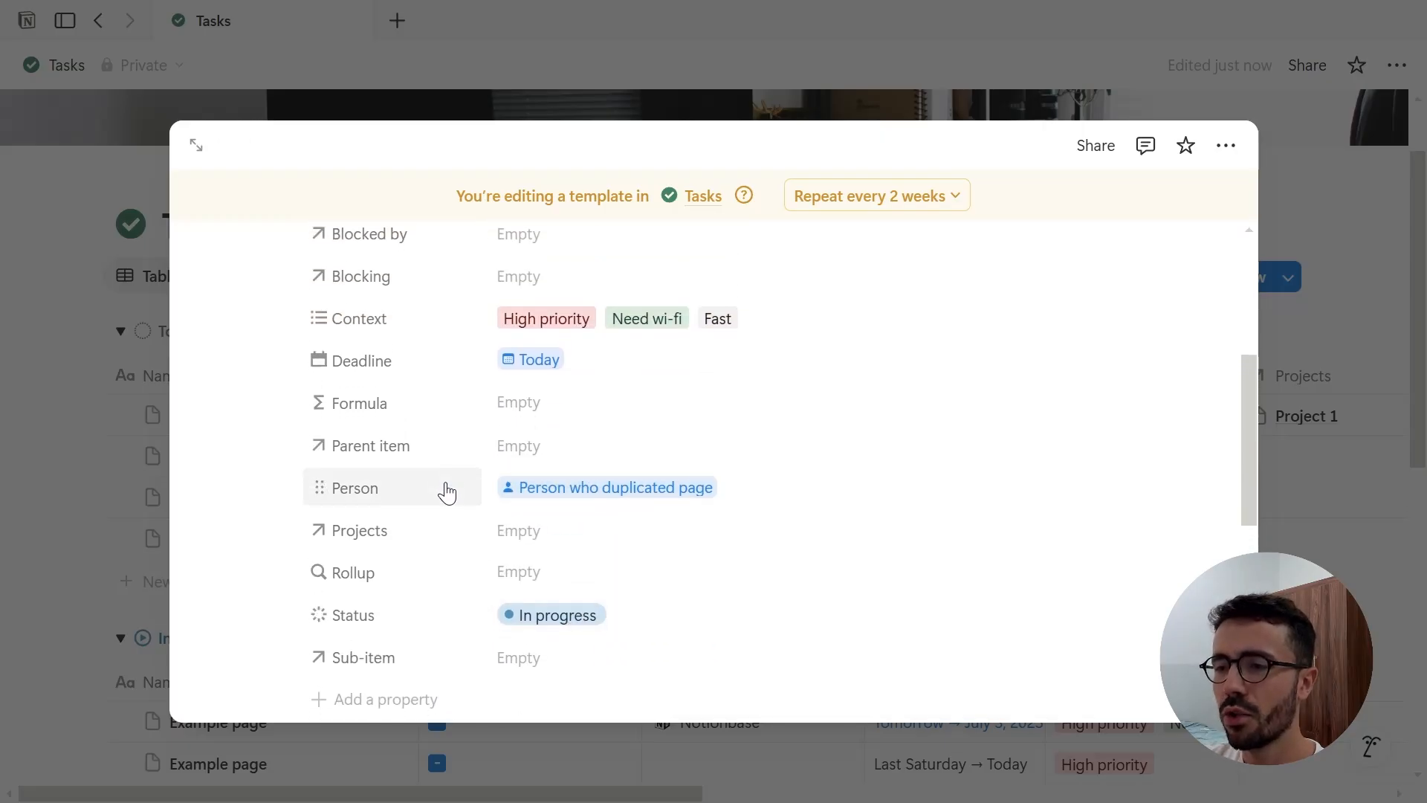
Reorder the template's properties, moving Parent item directly below Blocked by and Blocking directly below Deadline
{"action": "scroll", "coordinate": [446, 493], "scroll_direction": "down", "scroll_amount": 3}
{"action": "scroll", "coordinate": [446, 491], "scroll_direction": "up", "scroll_amount": 5}
{"action": "left_click_drag", "start_coordinate": [427, 561], "coordinate": [412, 439]}
{"action": "left_click_drag", "start_coordinate": [414, 372], "coordinate": [423, 535]}
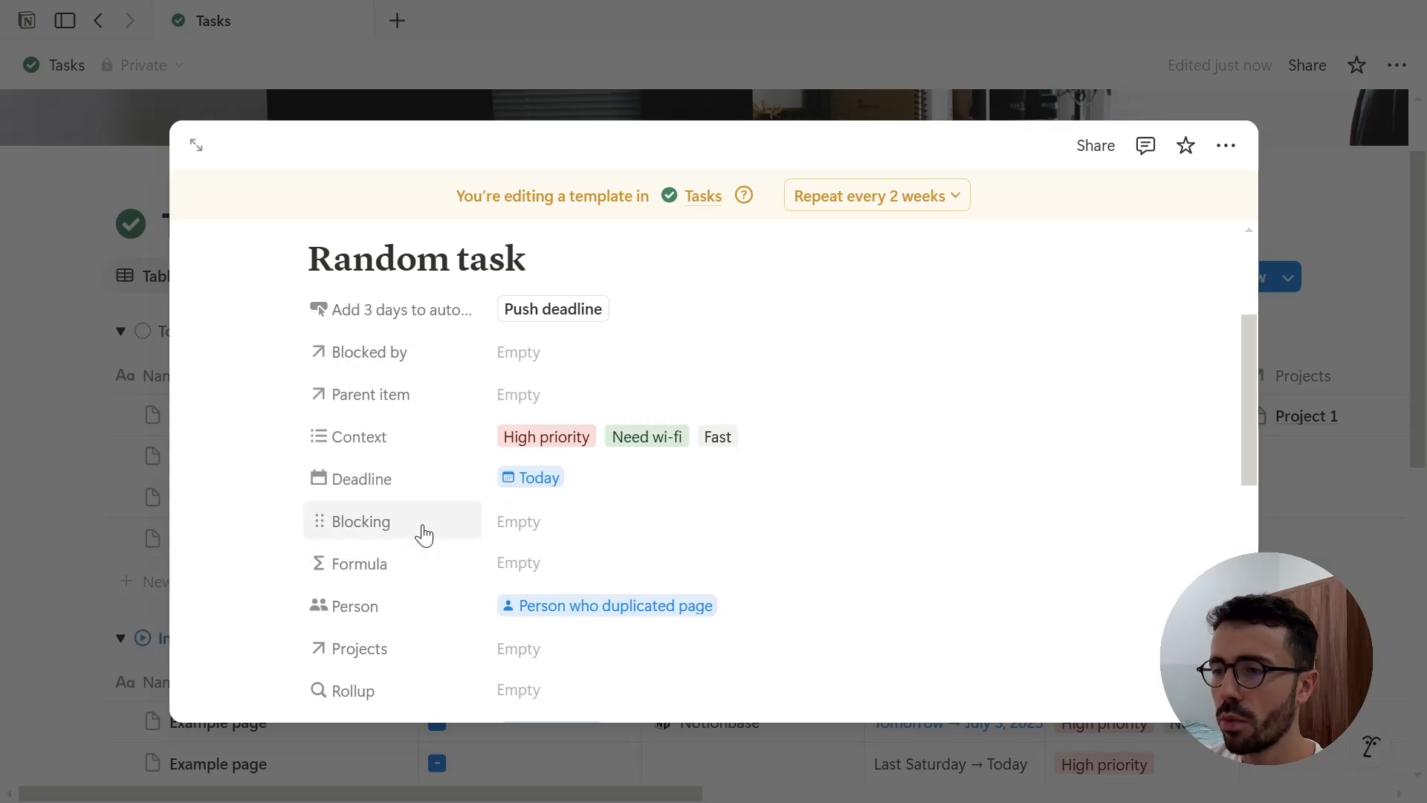
Check the visibility options of the Person property without changing them
{"action": "scroll", "coordinate": [421, 489], "scroll_direction": "down", "scroll_amount": 3}
{"action": "left_click", "coordinate": [421, 489]}
{"action": "mouse_move", "coordinate": [417, 617]}
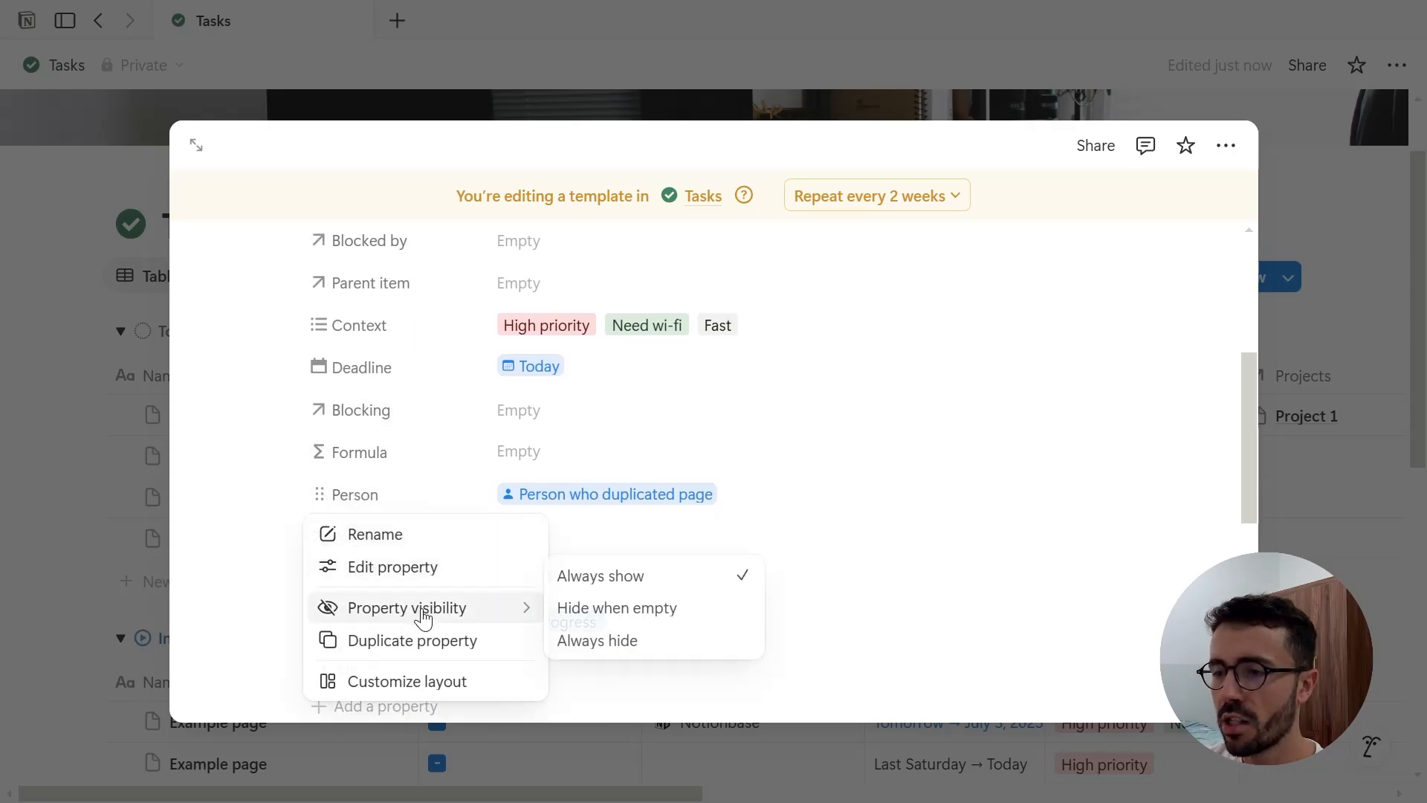
{"action": "left_click", "coordinate": [466, 448]}
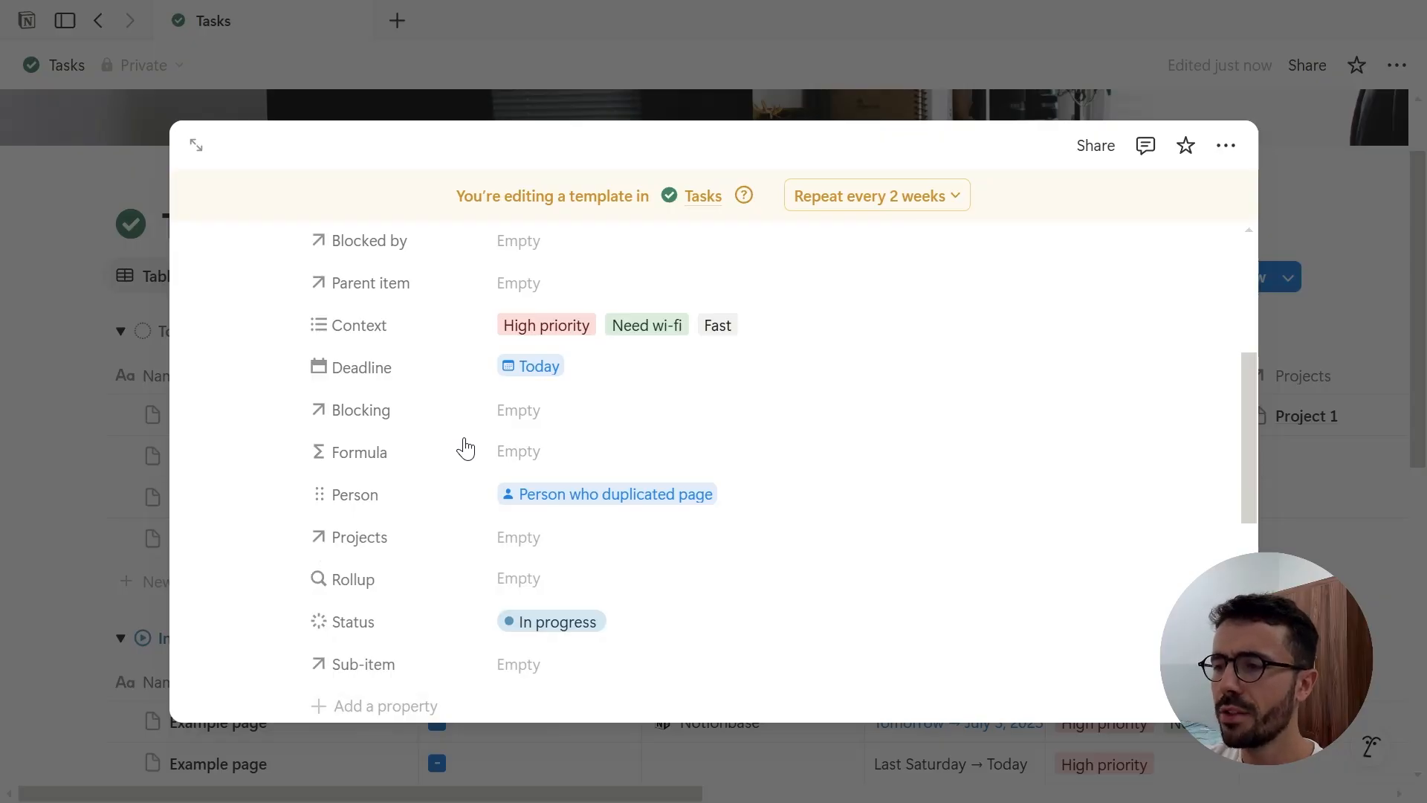
Look over the template's page options, including its layout customization entry
{"action": "scroll", "coordinate": [466, 448], "scroll_direction": "up", "scroll_amount": 5}
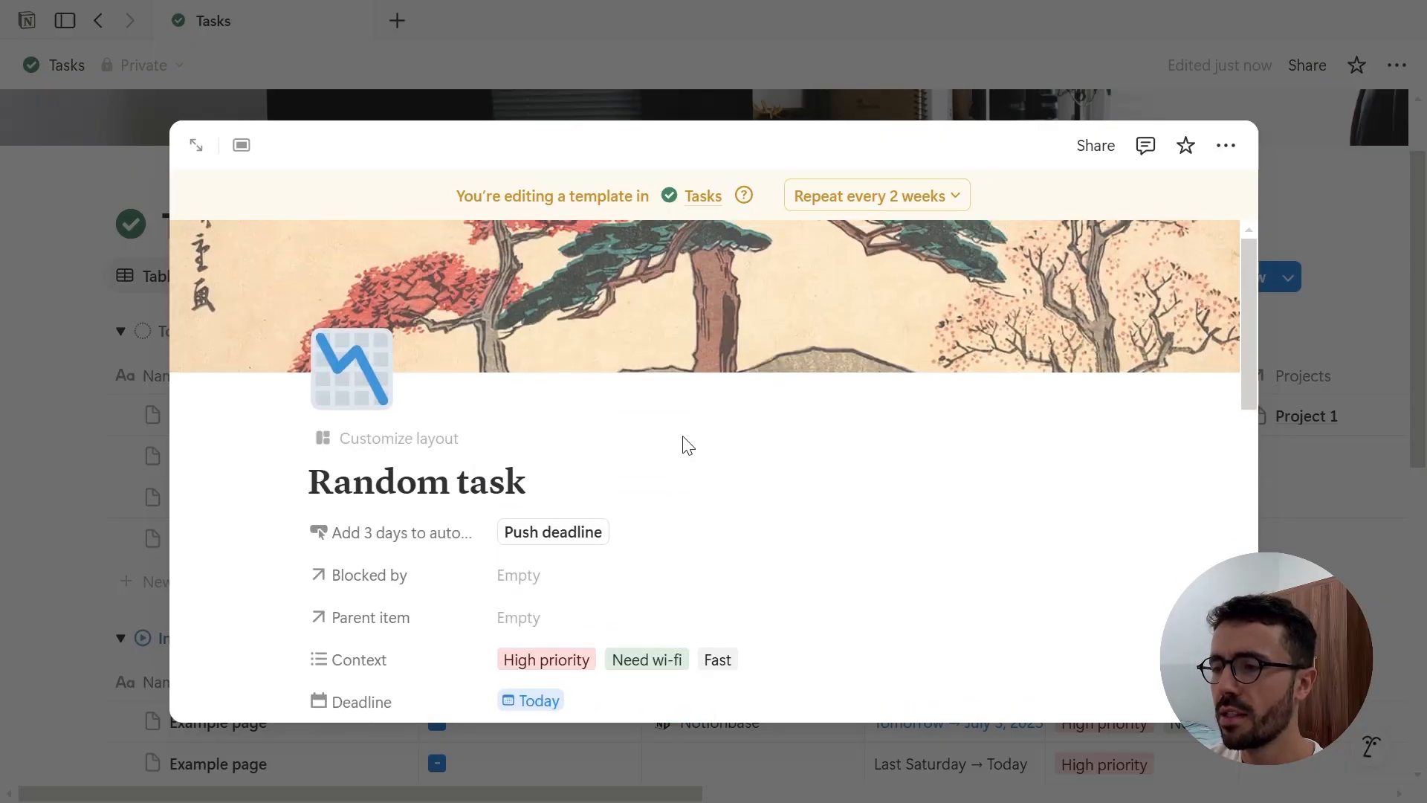
{"action": "left_click", "coordinate": [1226, 146]}
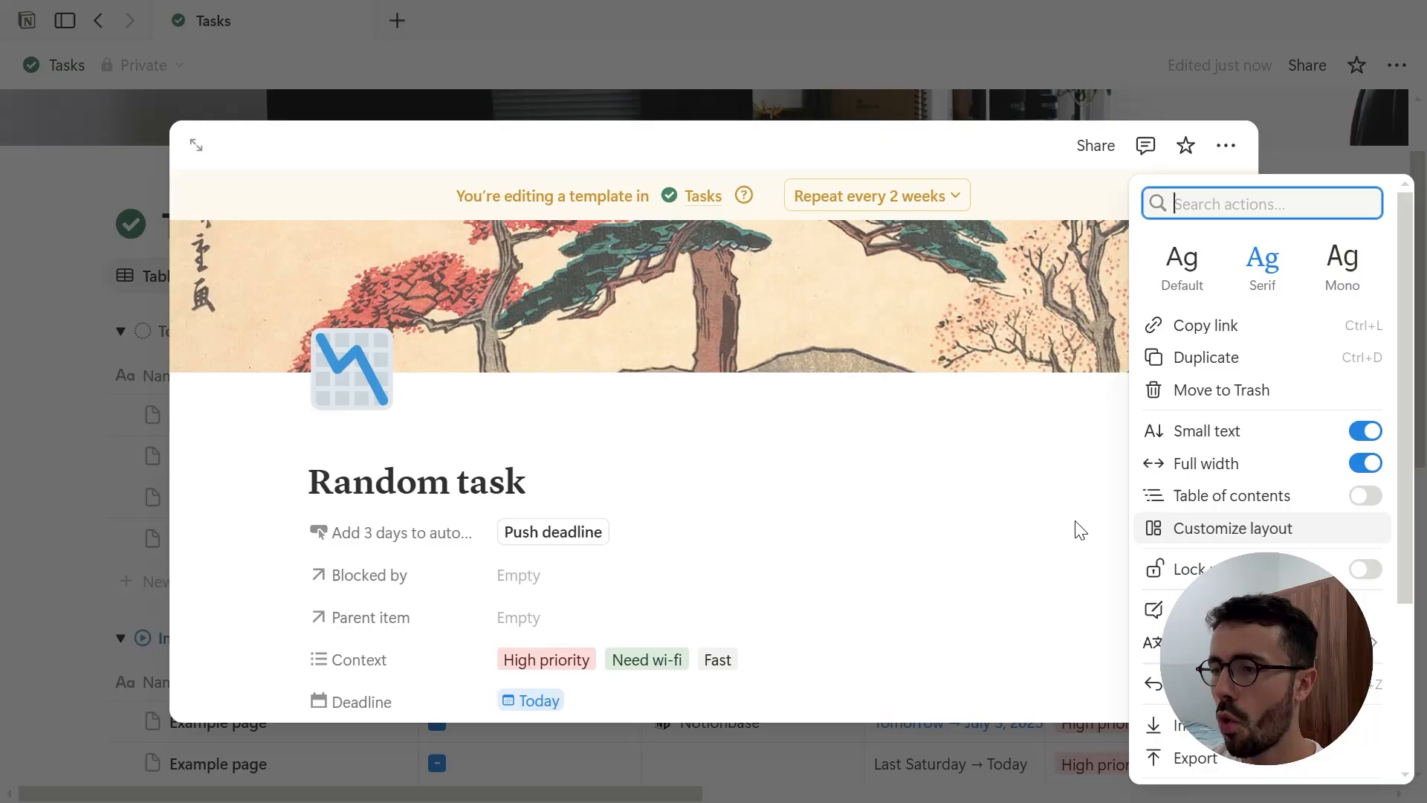
{"action": "left_click", "coordinate": [989, 518]}
Open the layout customization for Tasks pages and examine the preview page choices and the heading and property group sections
{"action": "mouse_move", "coordinate": [495, 426]}
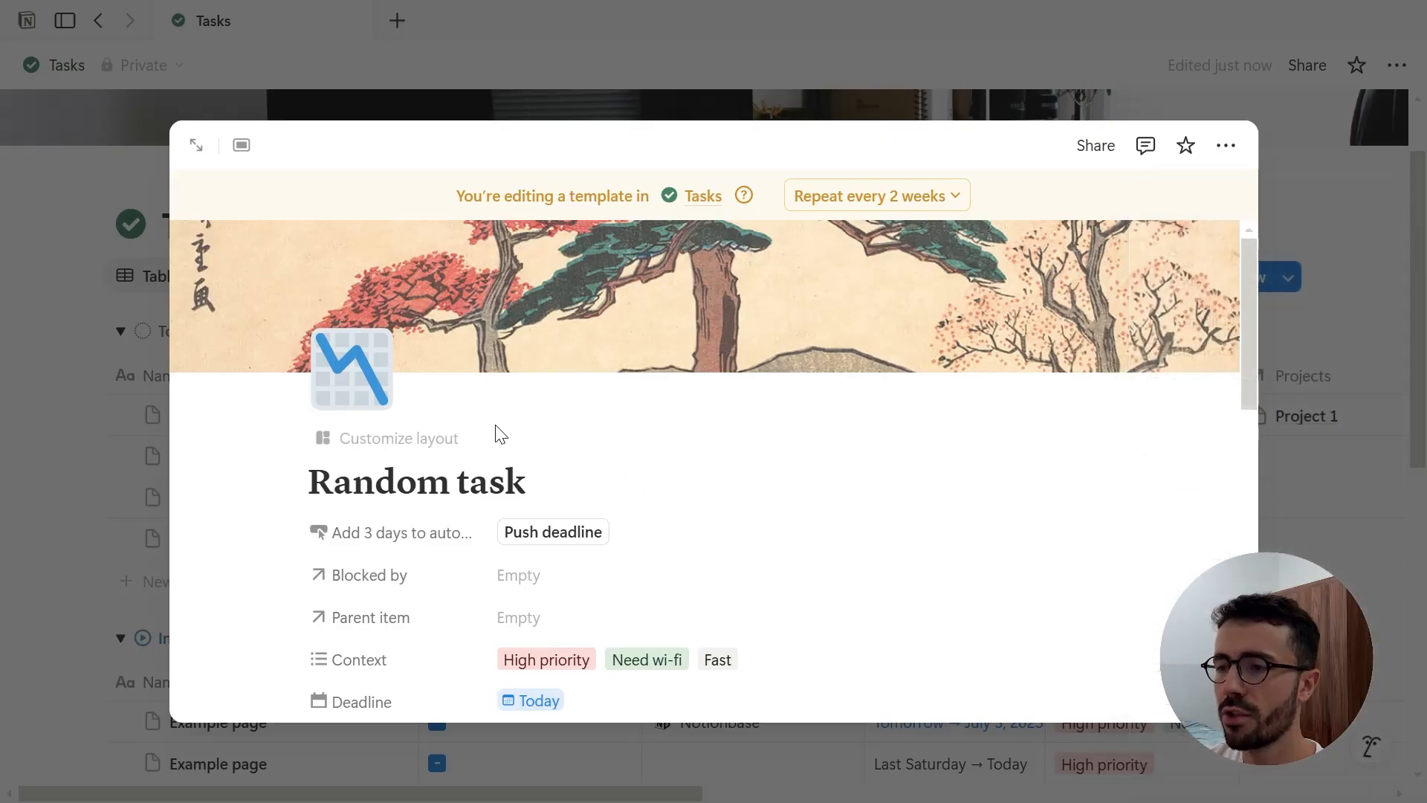
{"action": "left_click", "coordinate": [415, 443]}
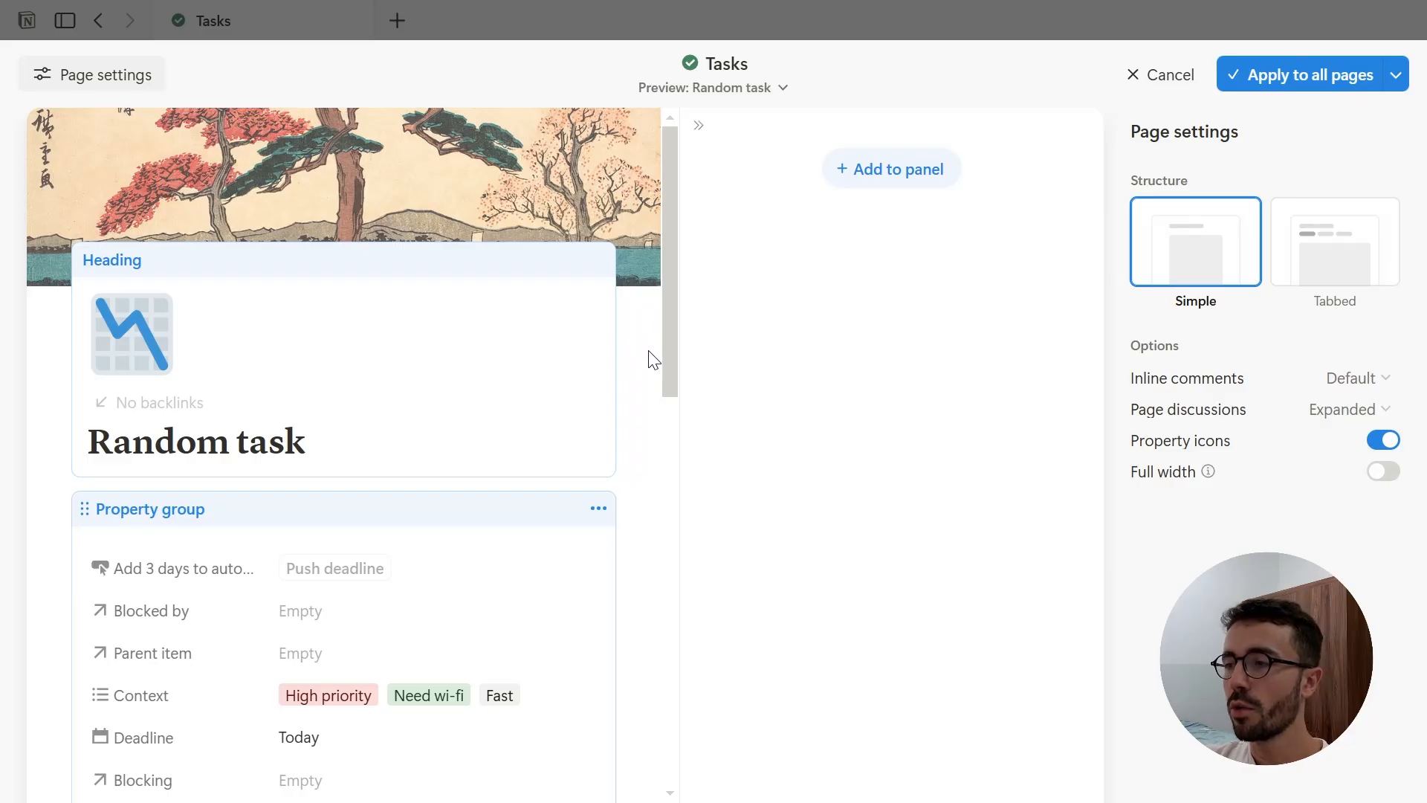
{"action": "left_click", "coordinate": [715, 89]}
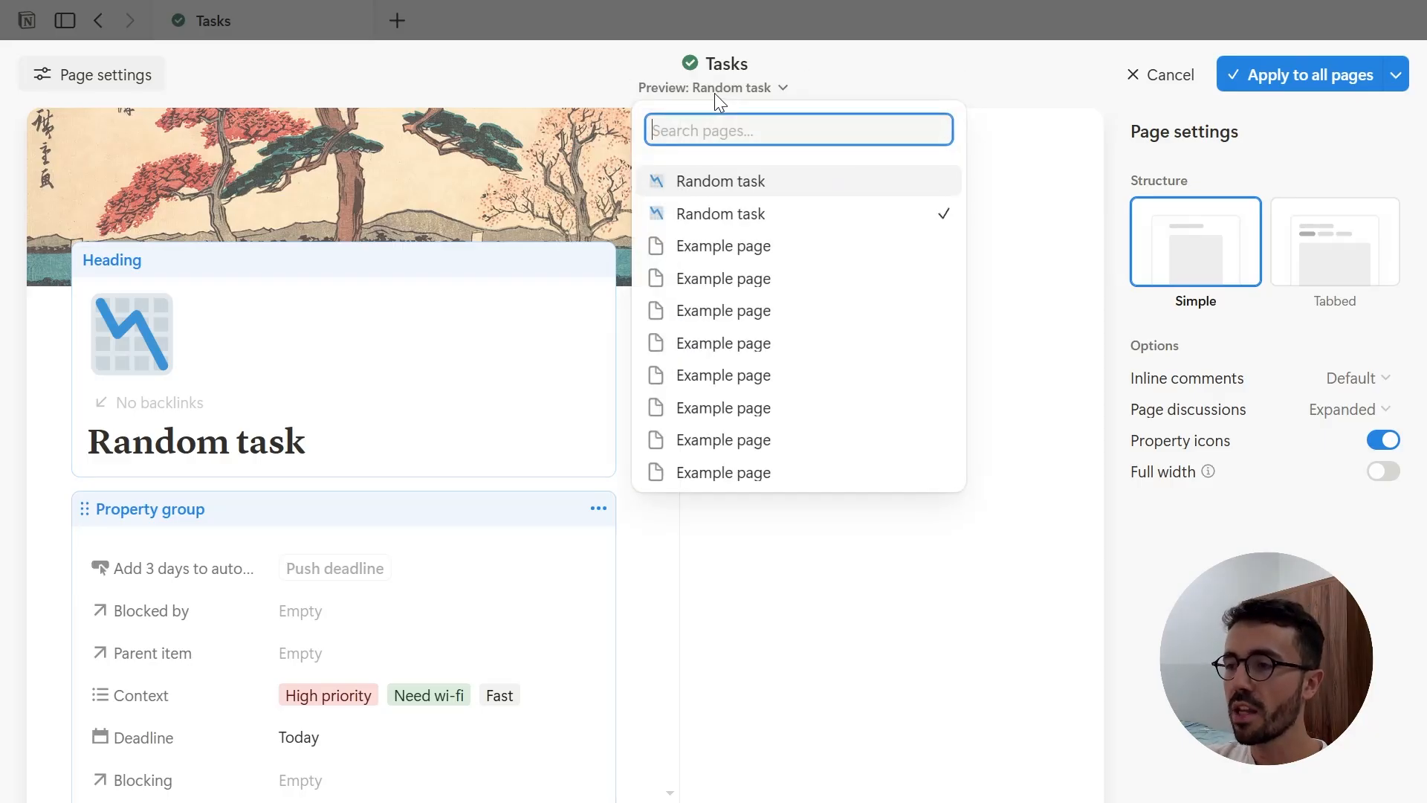
{"action": "left_click", "coordinate": [645, 513]}
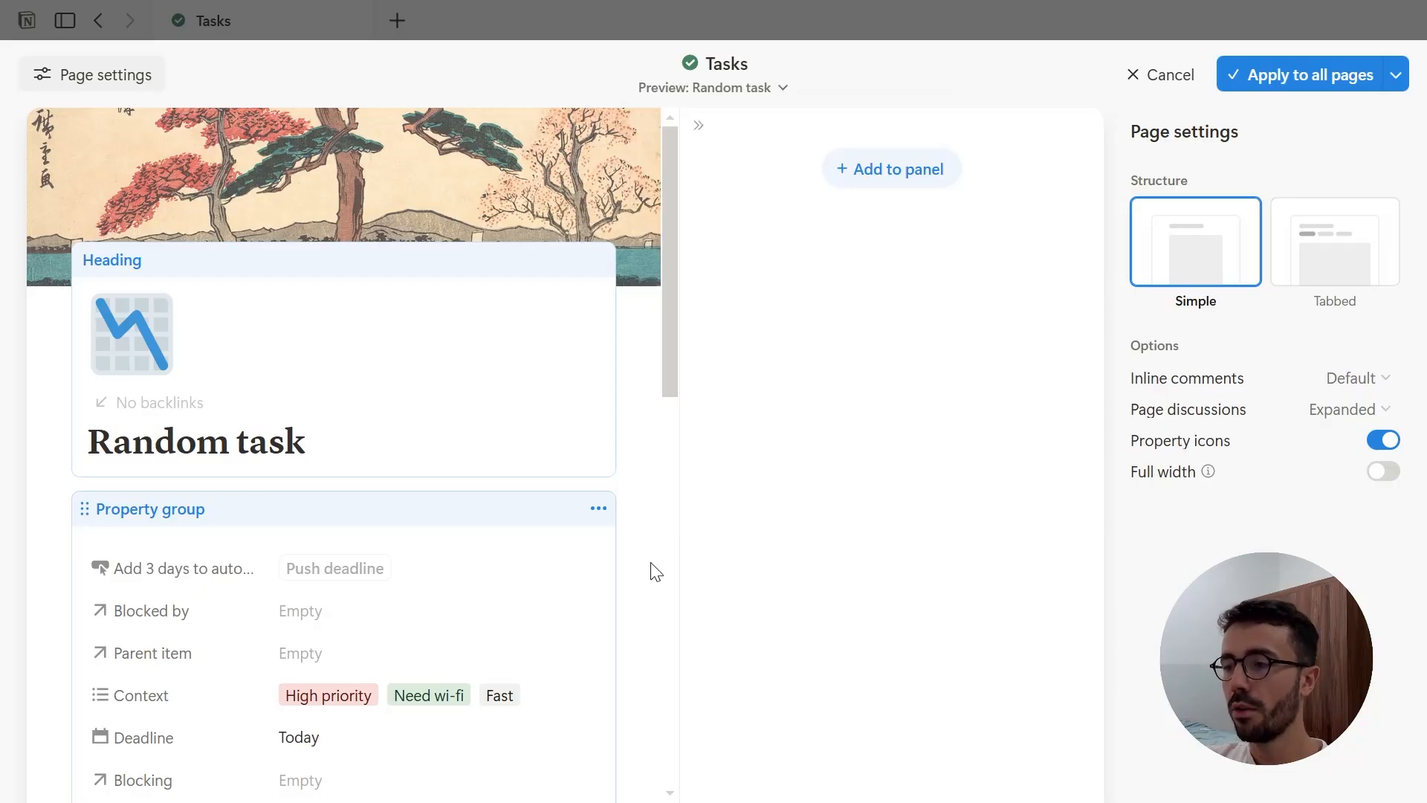
{"action": "scroll", "coordinate": [655, 573], "scroll_direction": "down", "scroll_amount": 3}
{"action": "scroll", "coordinate": [654, 570], "scroll_direction": "up", "scroll_amount": 3}
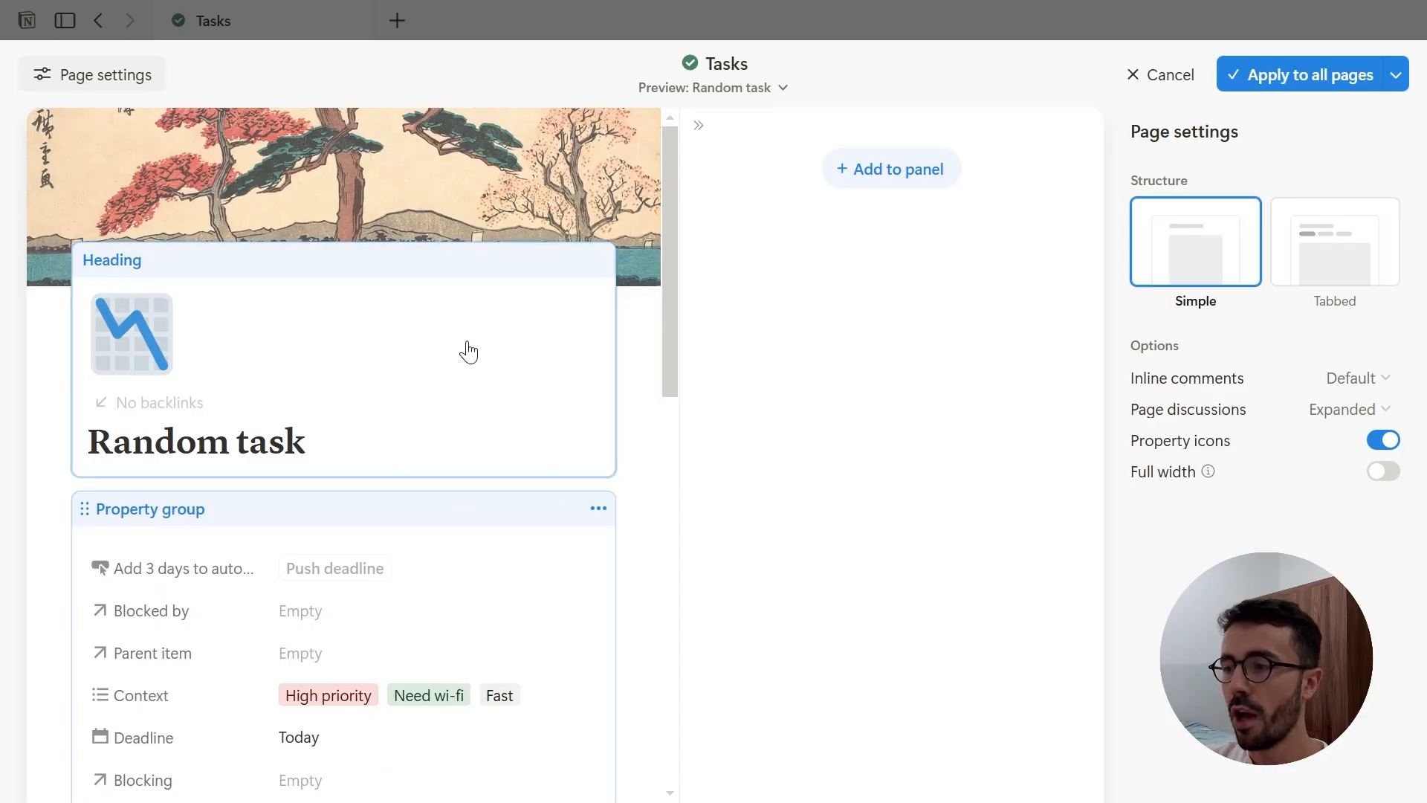
{"action": "scroll", "coordinate": [468, 417], "scroll_direction": "down", "scroll_amount": 2}
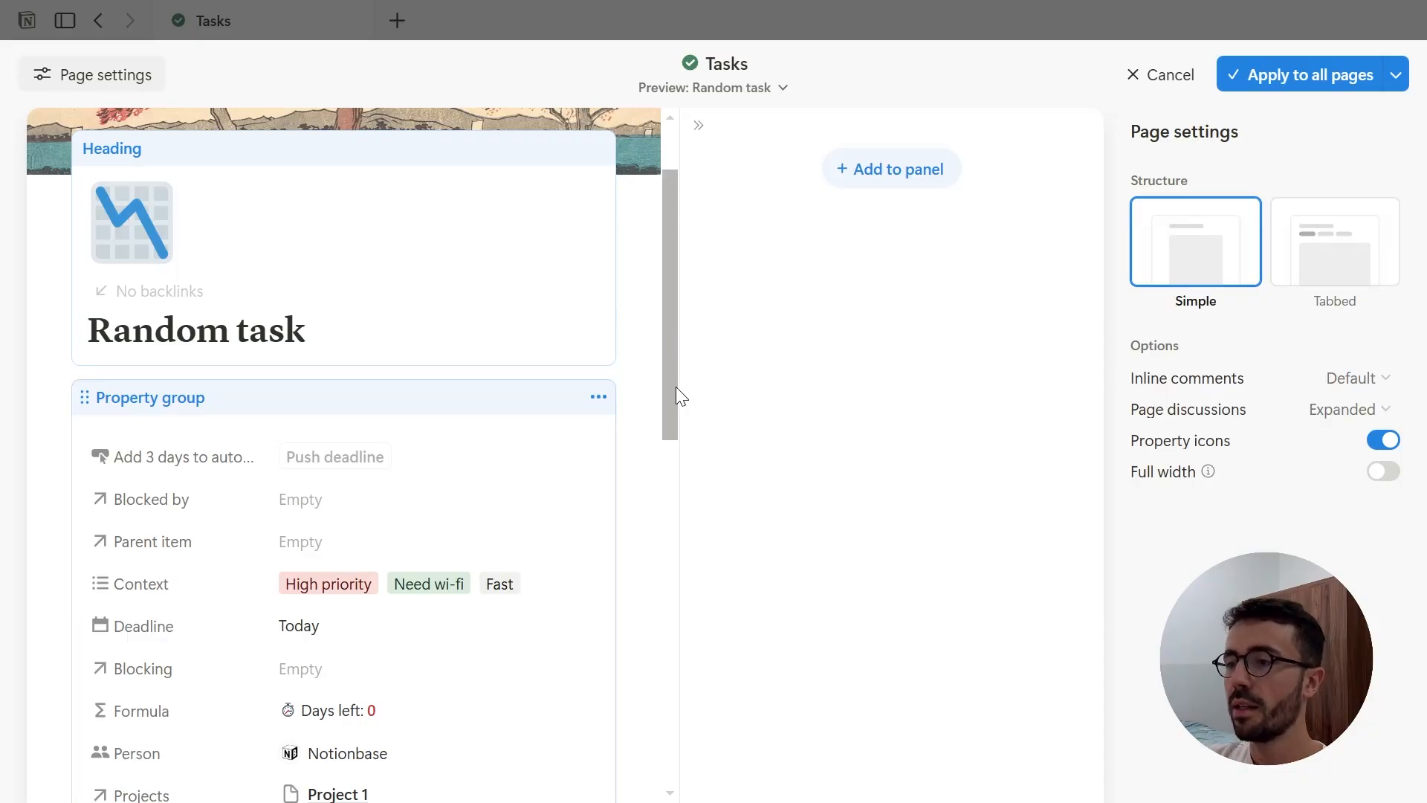
Pin Add 3 days to automation to the page heading, with the heading's property labels and backlinks turned off
{"action": "left_click", "coordinate": [488, 274]}
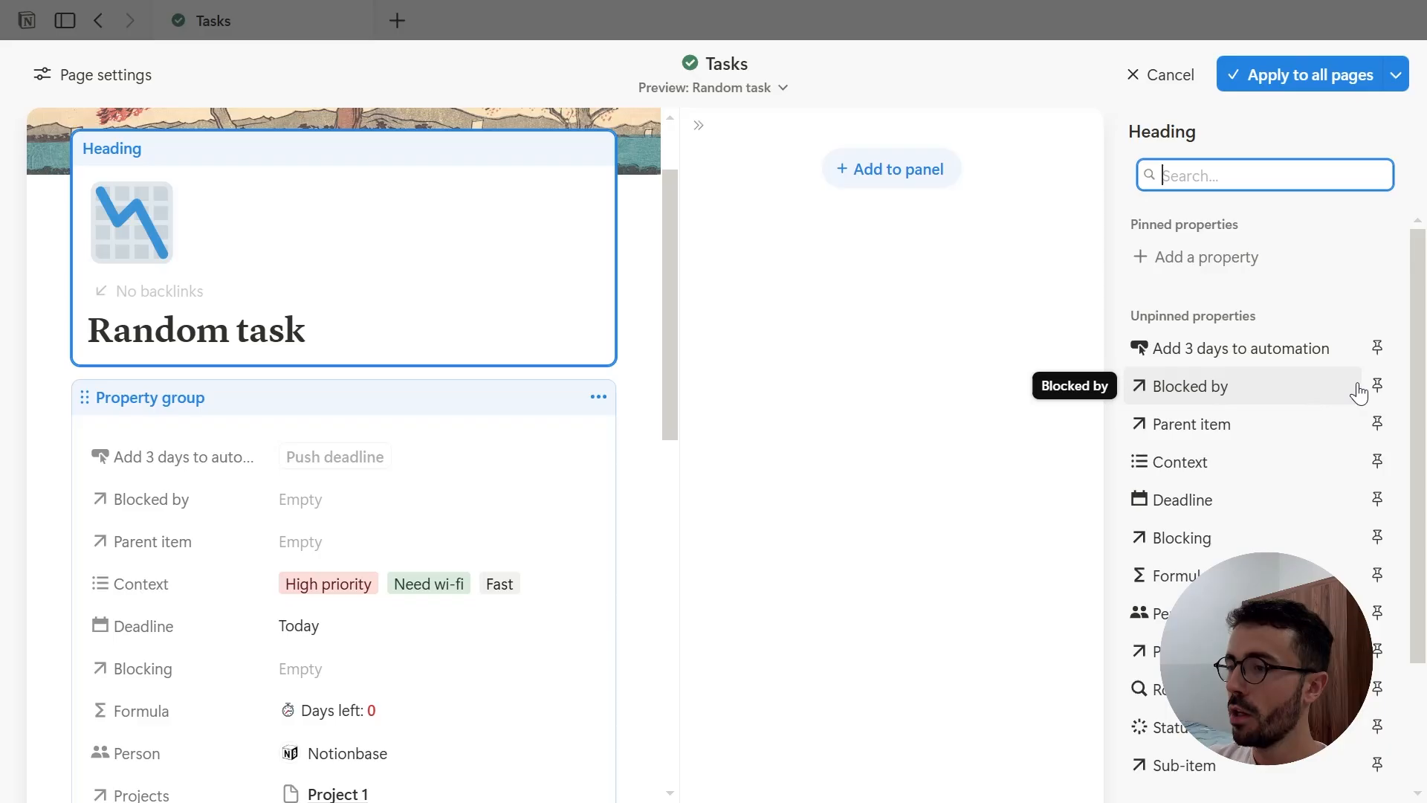
{"action": "left_click", "coordinate": [1370, 351]}
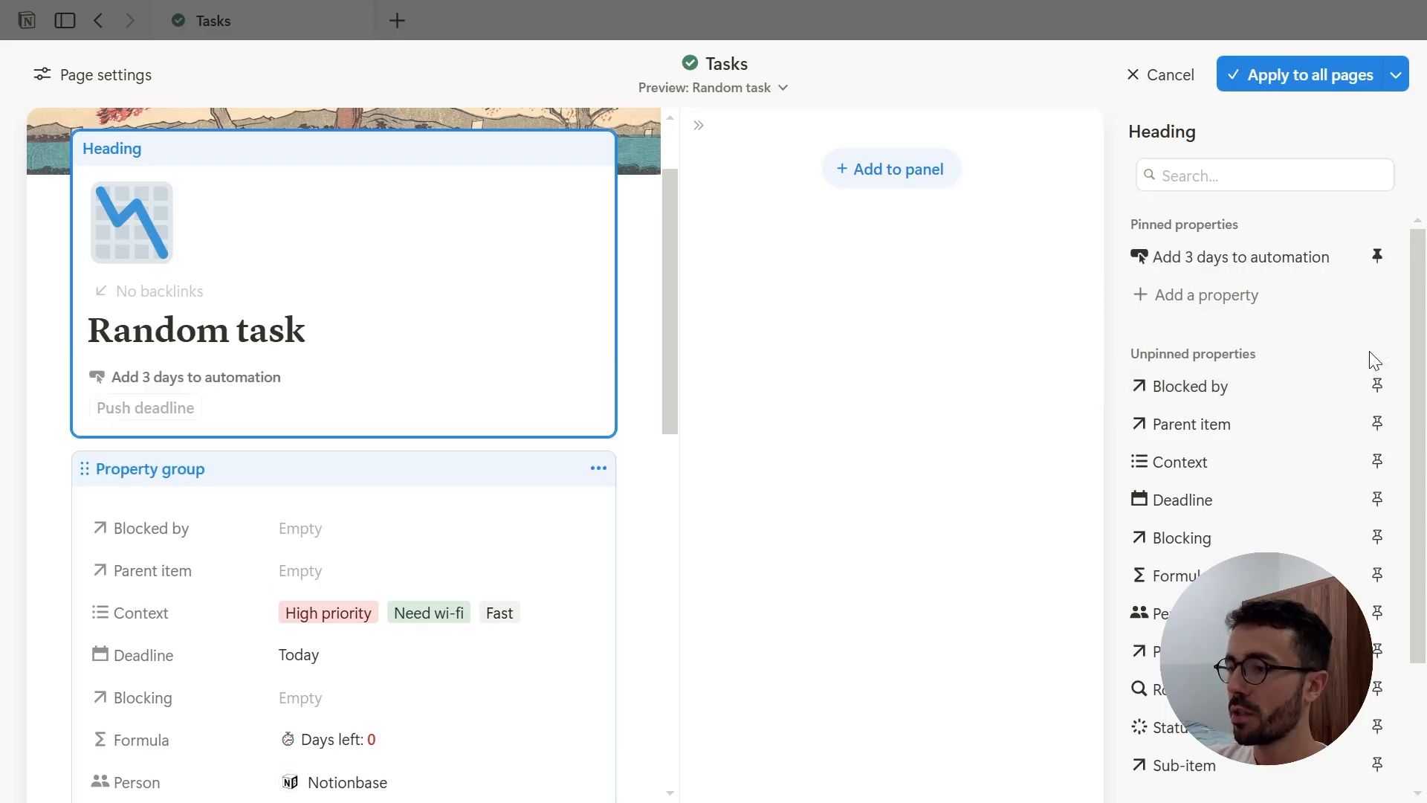
{"action": "scroll", "coordinate": [1370, 350], "scroll_direction": "down", "scroll_amount": 3}
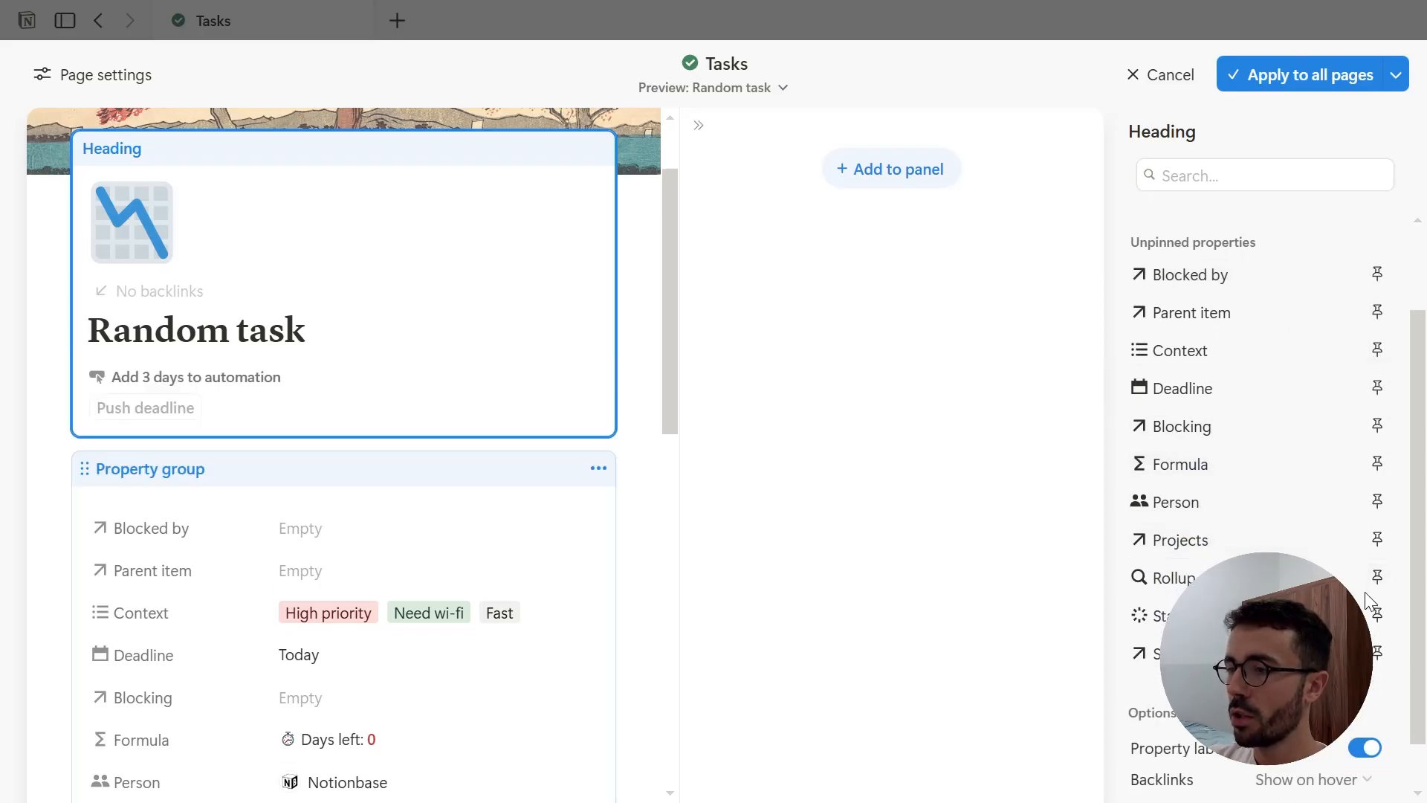
{"action": "left_click", "coordinate": [1365, 751]}
{"action": "left_click", "coordinate": [1362, 779]}
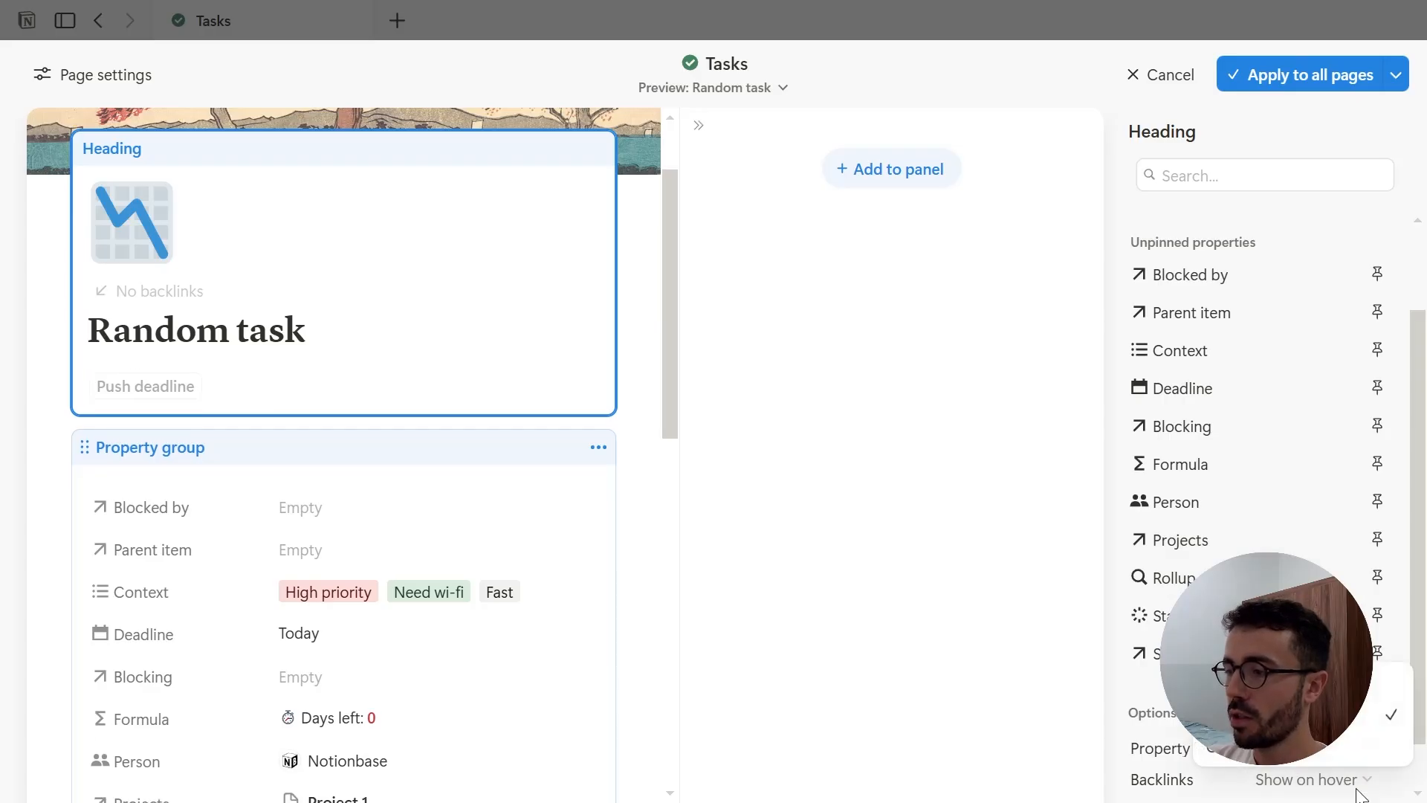
{"action": "left_click", "coordinate": [1353, 755]}
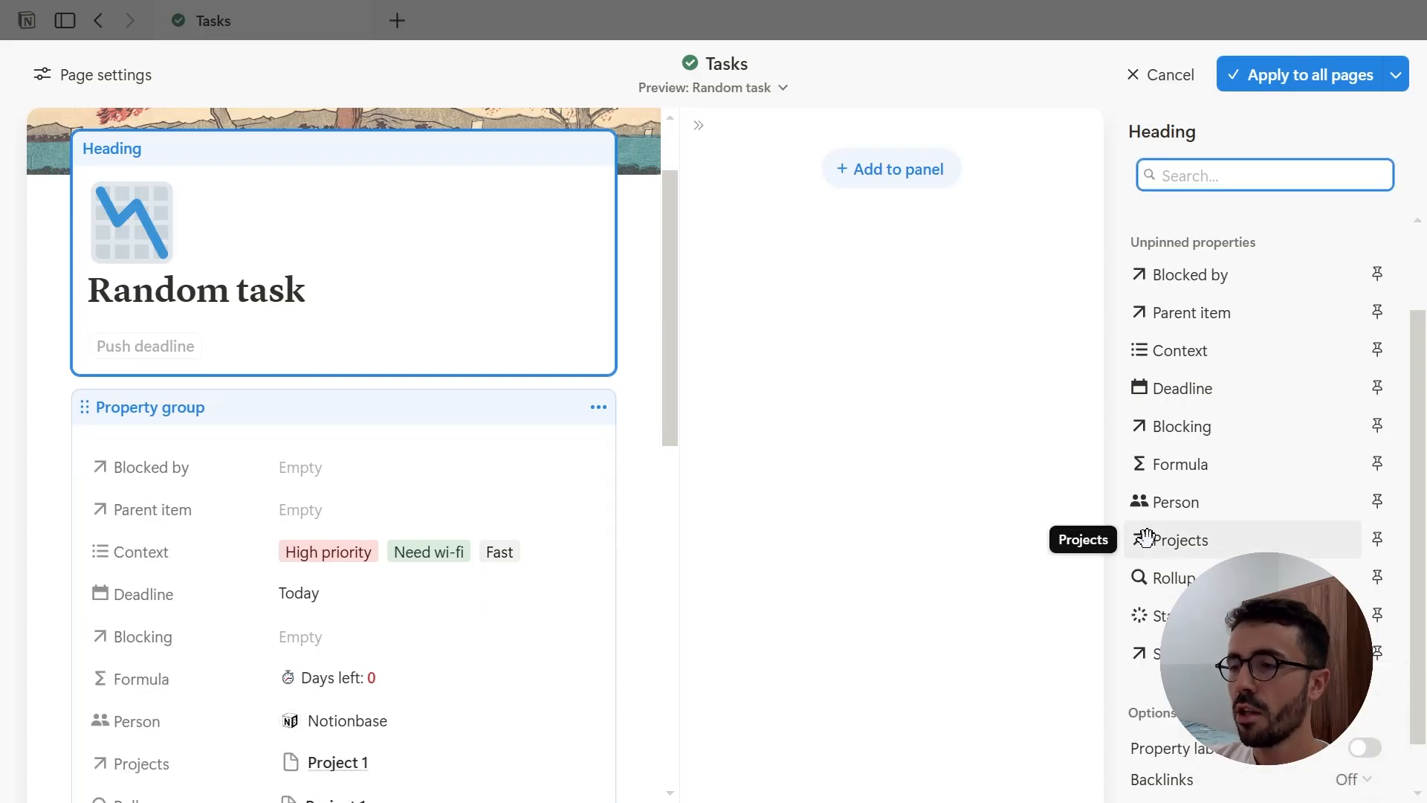
Add a section named Example section to the property group
{"action": "left_click", "coordinate": [478, 466]}
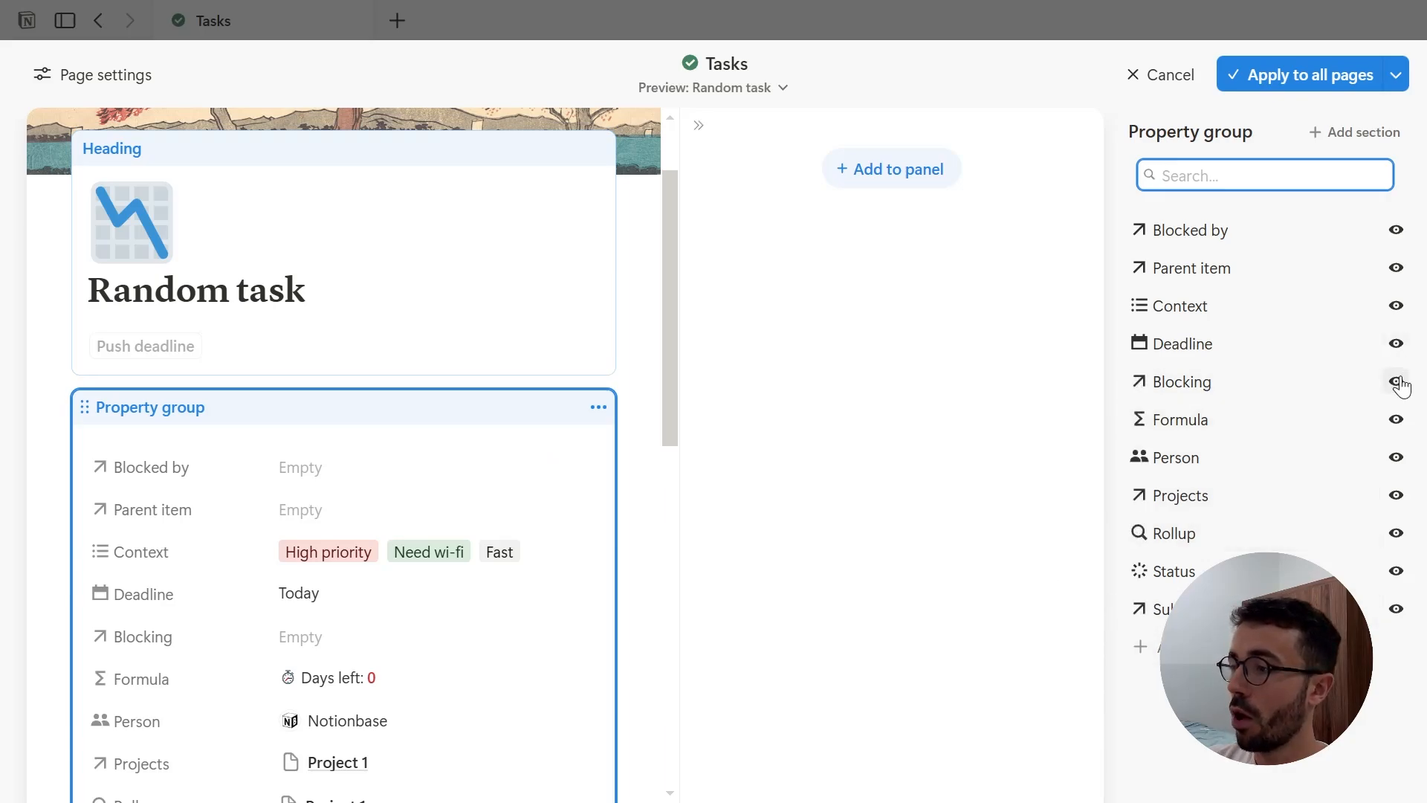
{"action": "left_click", "coordinate": [1383, 138]}
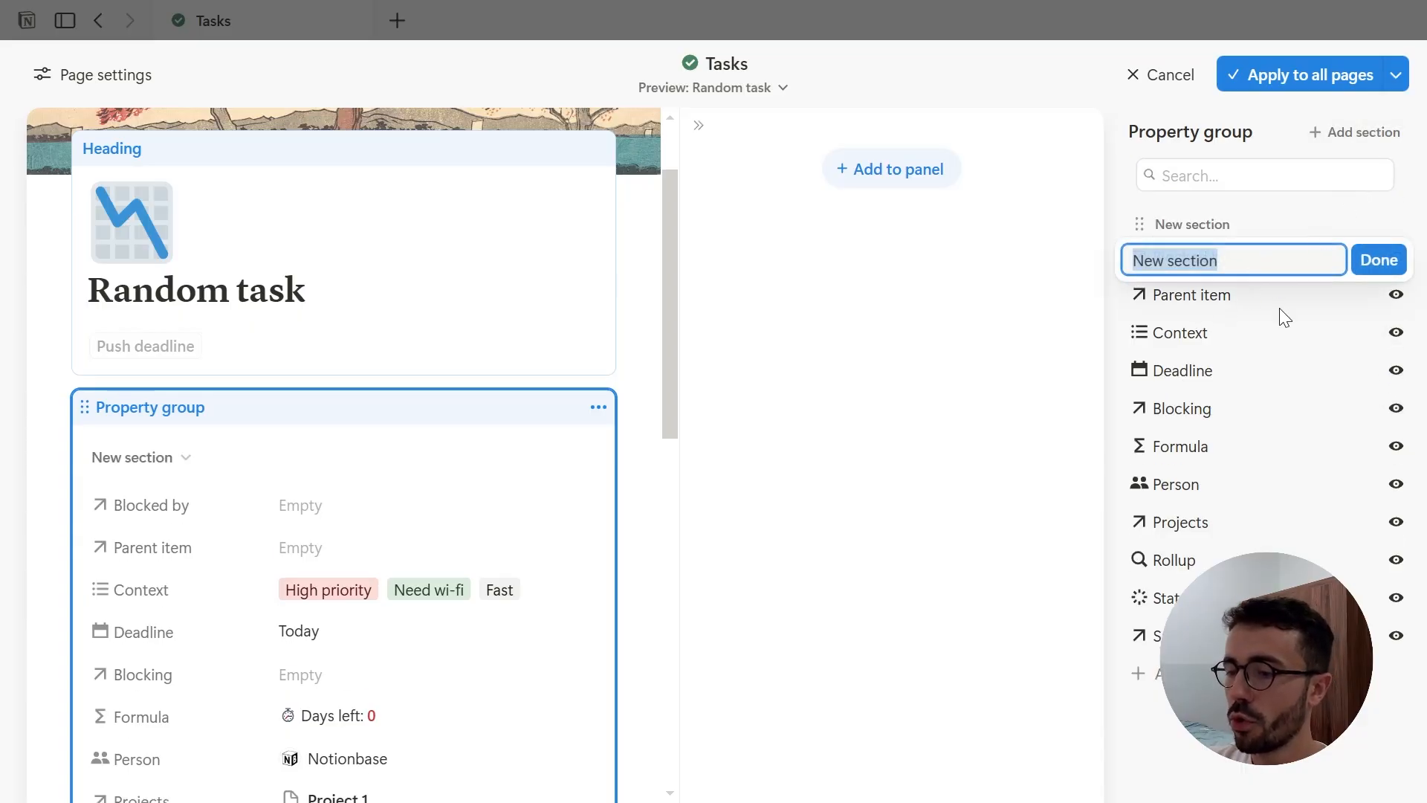
{"action": "type", "text": "Example s"}
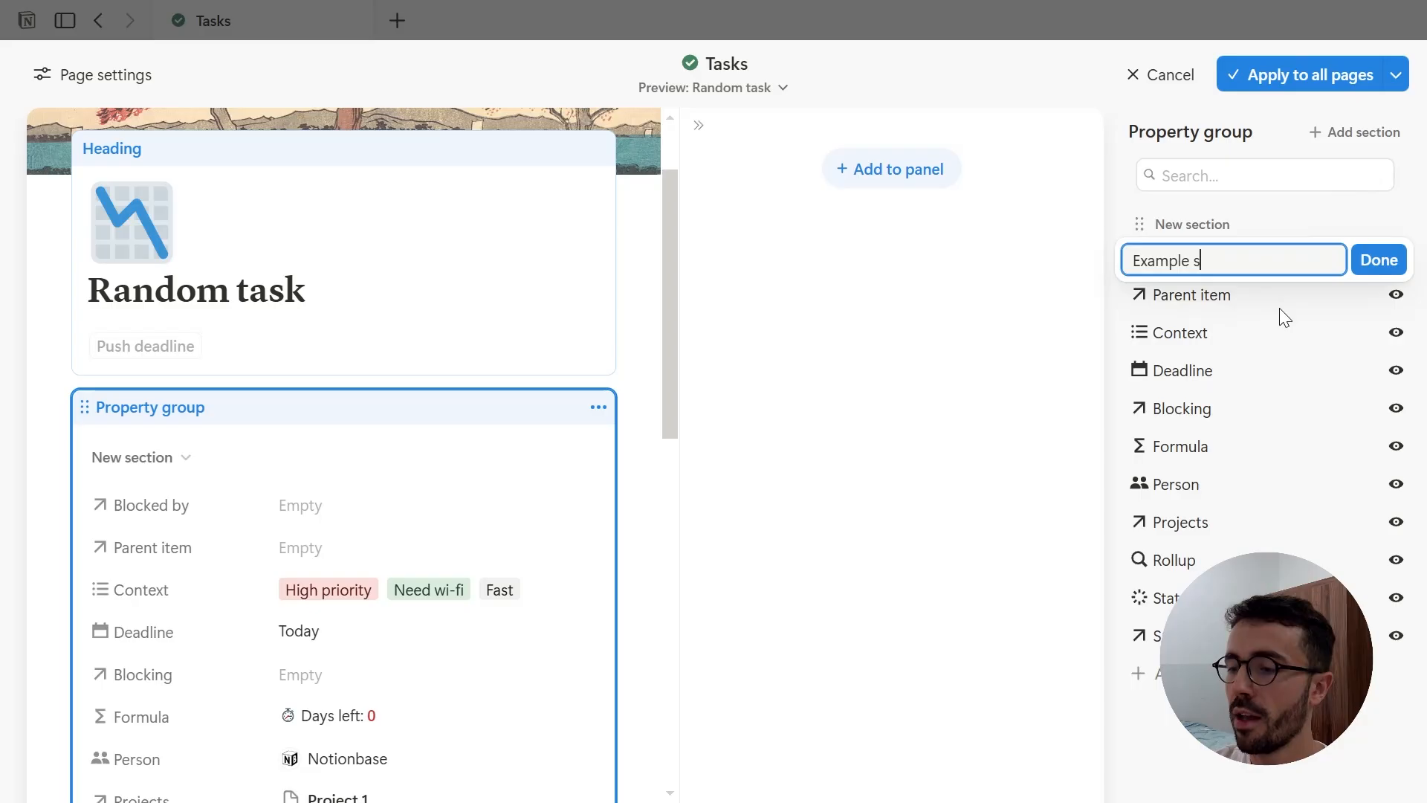
{"action": "type", "text": "ection"}
{"action": "key", "text": "Return"}
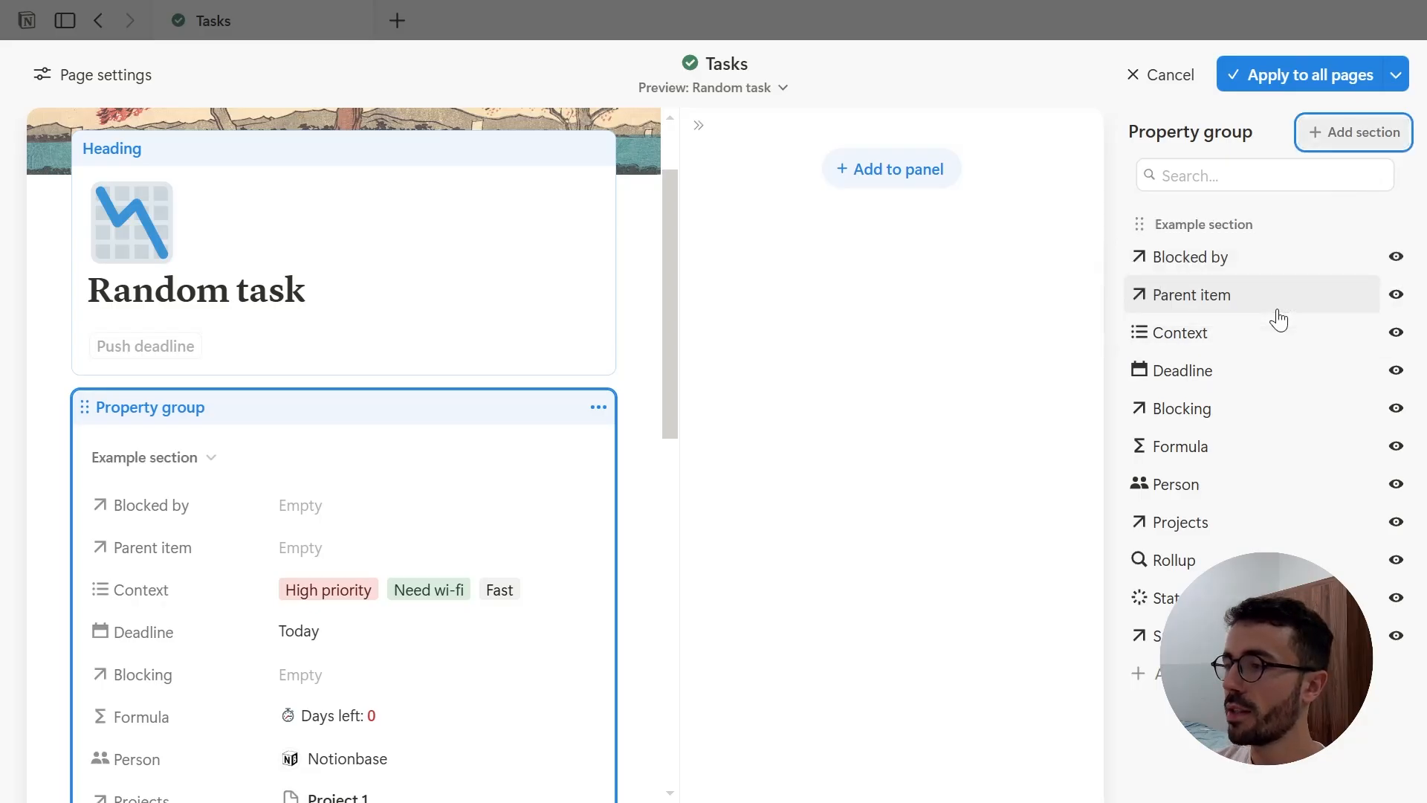
Set Blocked by, Parent item, Blocking and Sub-item in the property group to Always hide
{"action": "left_click", "coordinate": [1396, 257]}
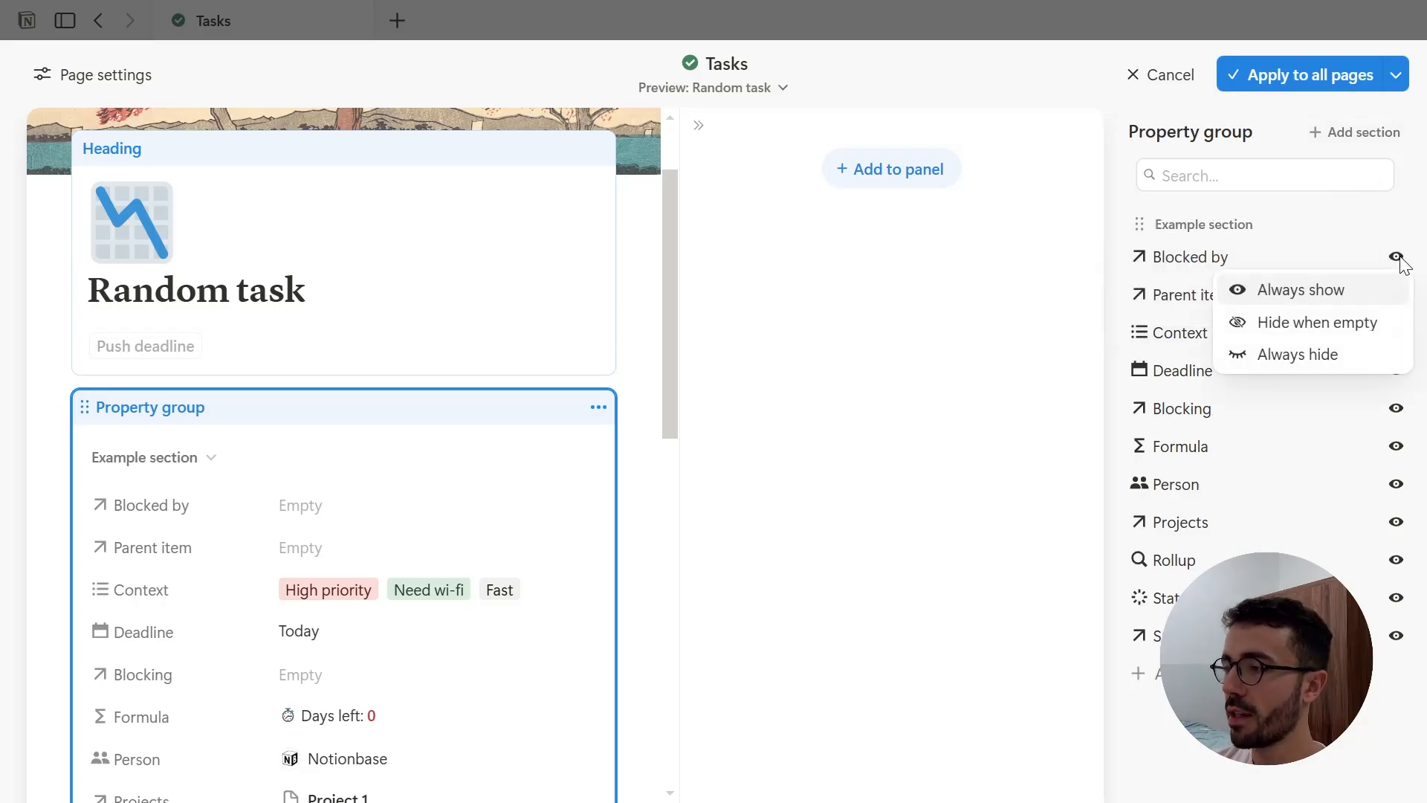
{"action": "left_click", "coordinate": [1383, 354]}
{"action": "left_click", "coordinate": [1396, 295]}
{"action": "left_click", "coordinate": [1360, 393]}
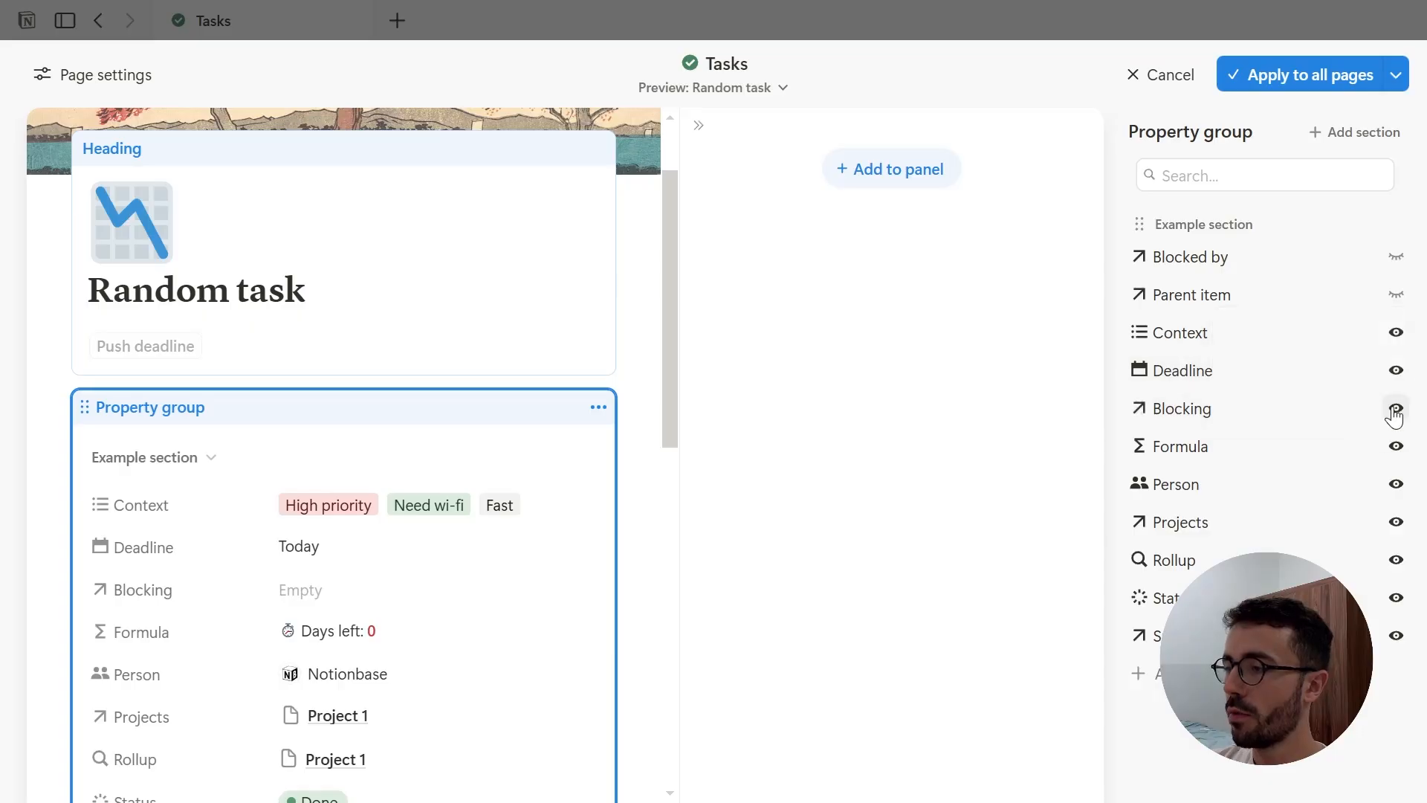
{"action": "left_click", "coordinate": [1396, 409]}
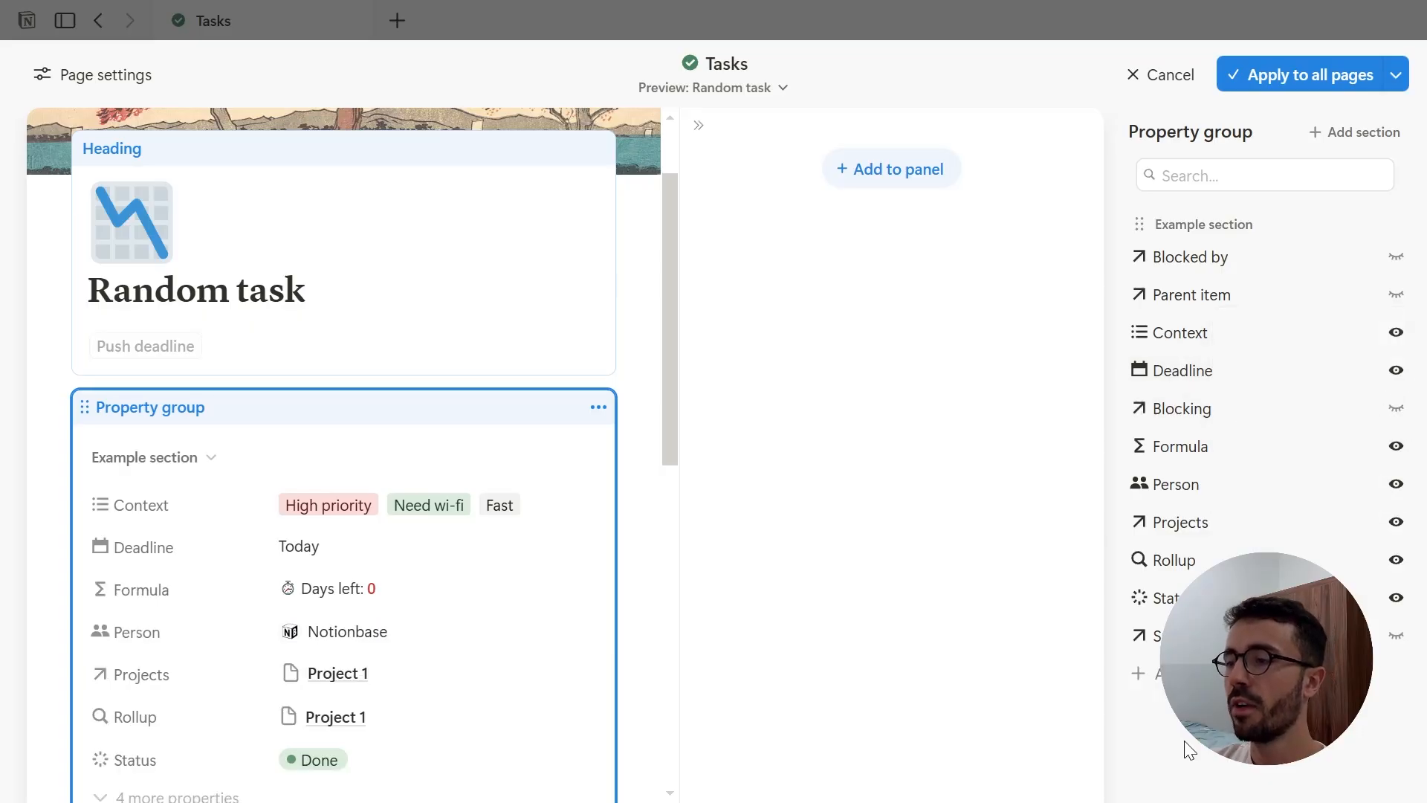
Add Context and the other visible properties of the property group to the layout as separate sections
{"action": "scroll", "coordinate": [436, 542], "scroll_direction": "down", "scroll_amount": 3}
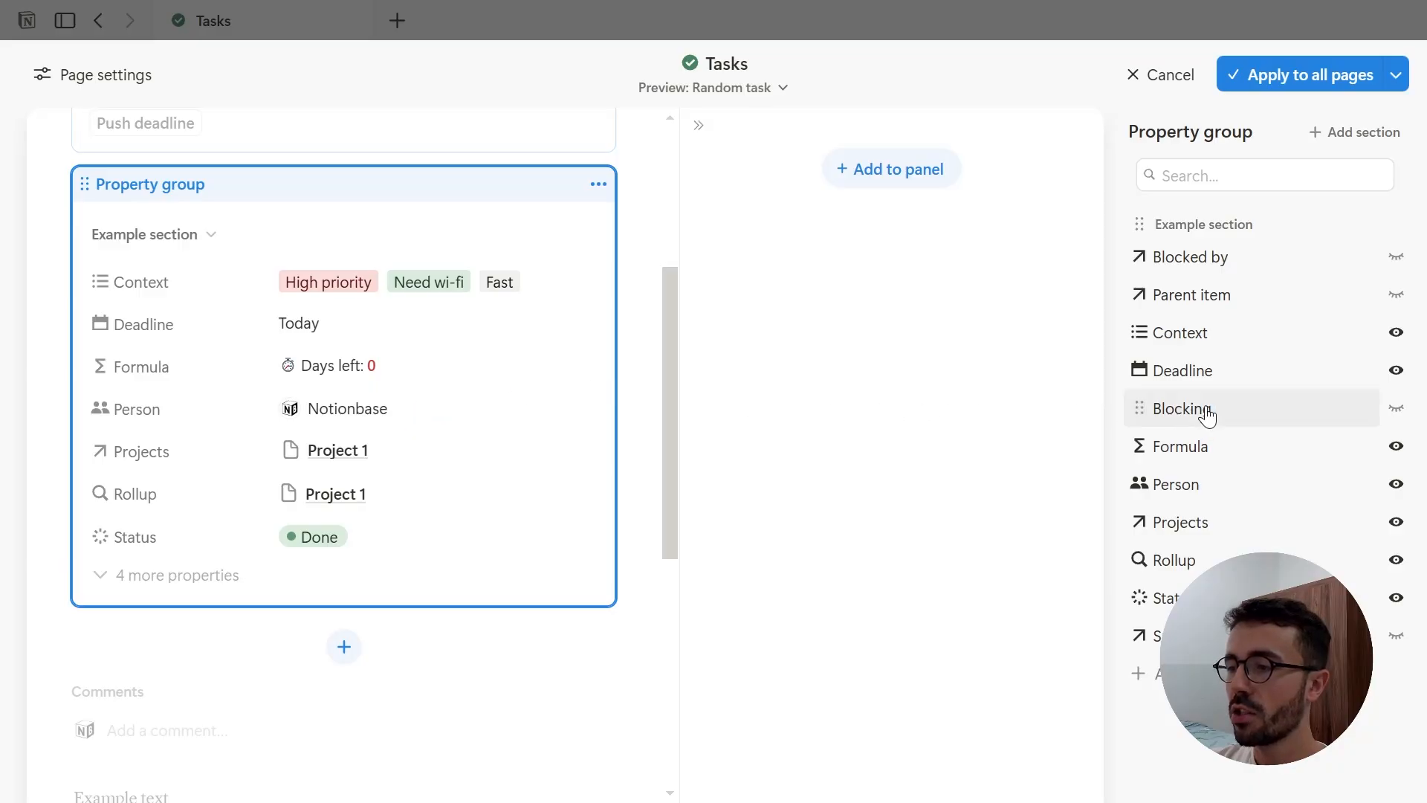
{"action": "left_click", "coordinate": [1246, 330]}
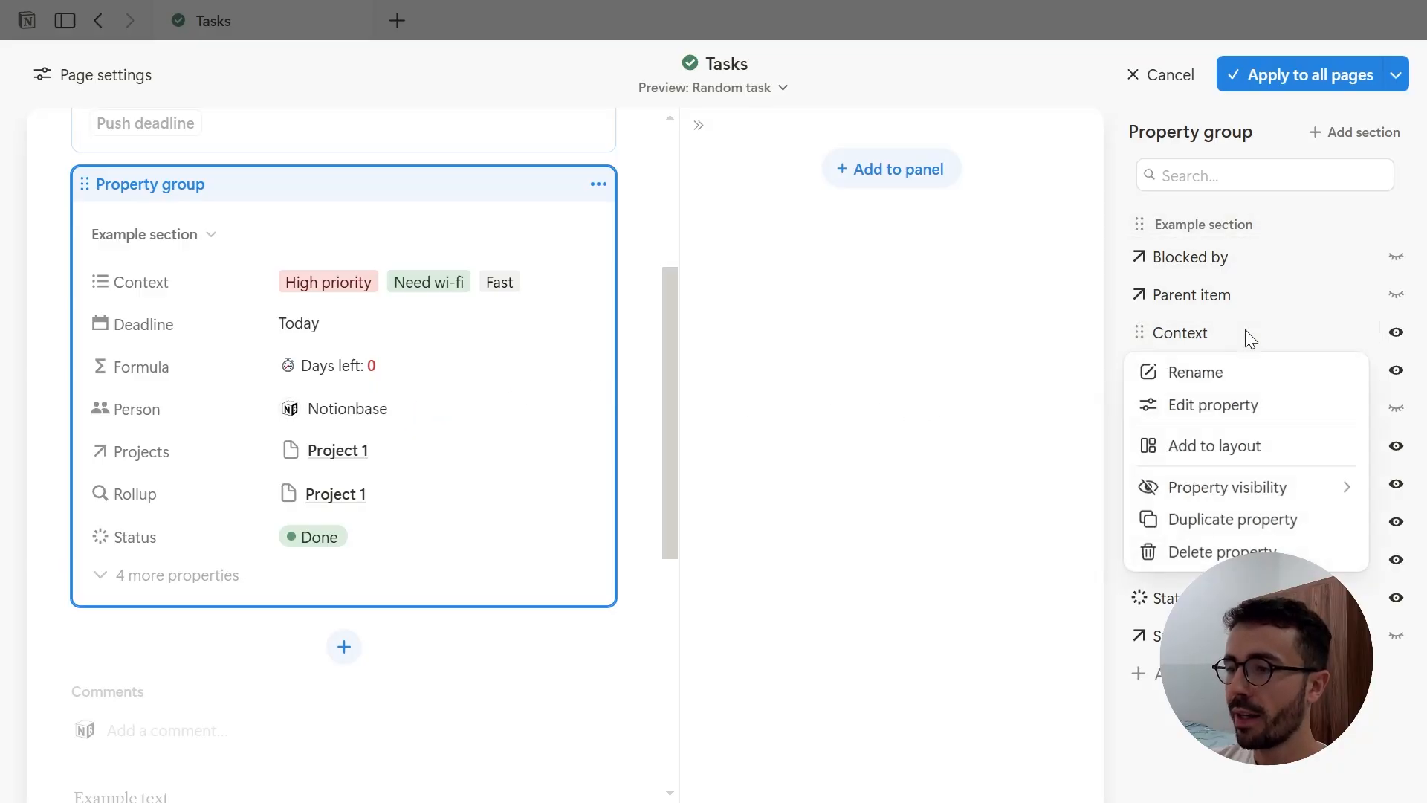
{"action": "left_click", "coordinate": [1248, 445]}
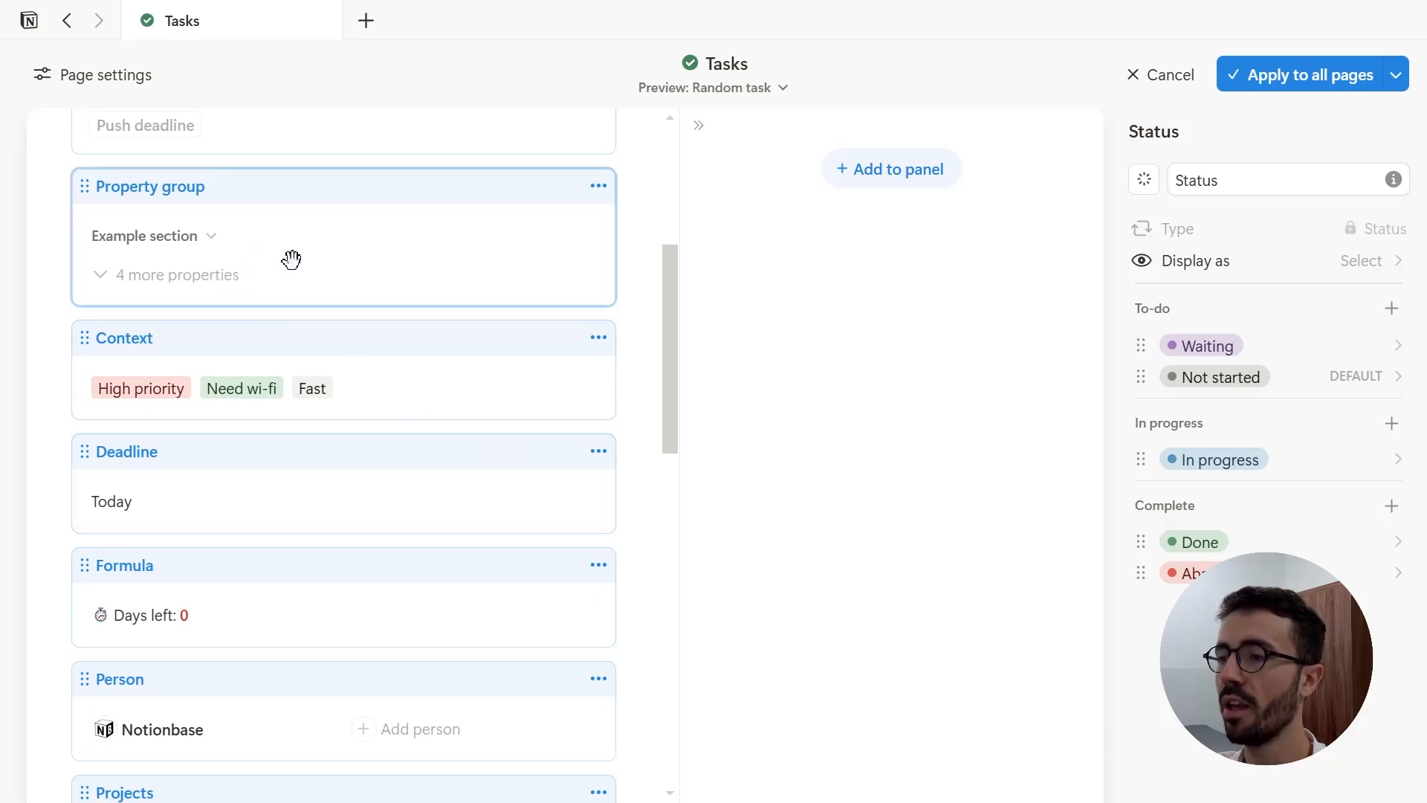
Move the property group, Rollup and Formula sections into the side panel and collapse the panel
{"action": "left_click_drag", "start_coordinate": [300, 255], "coordinate": [796, 268]}
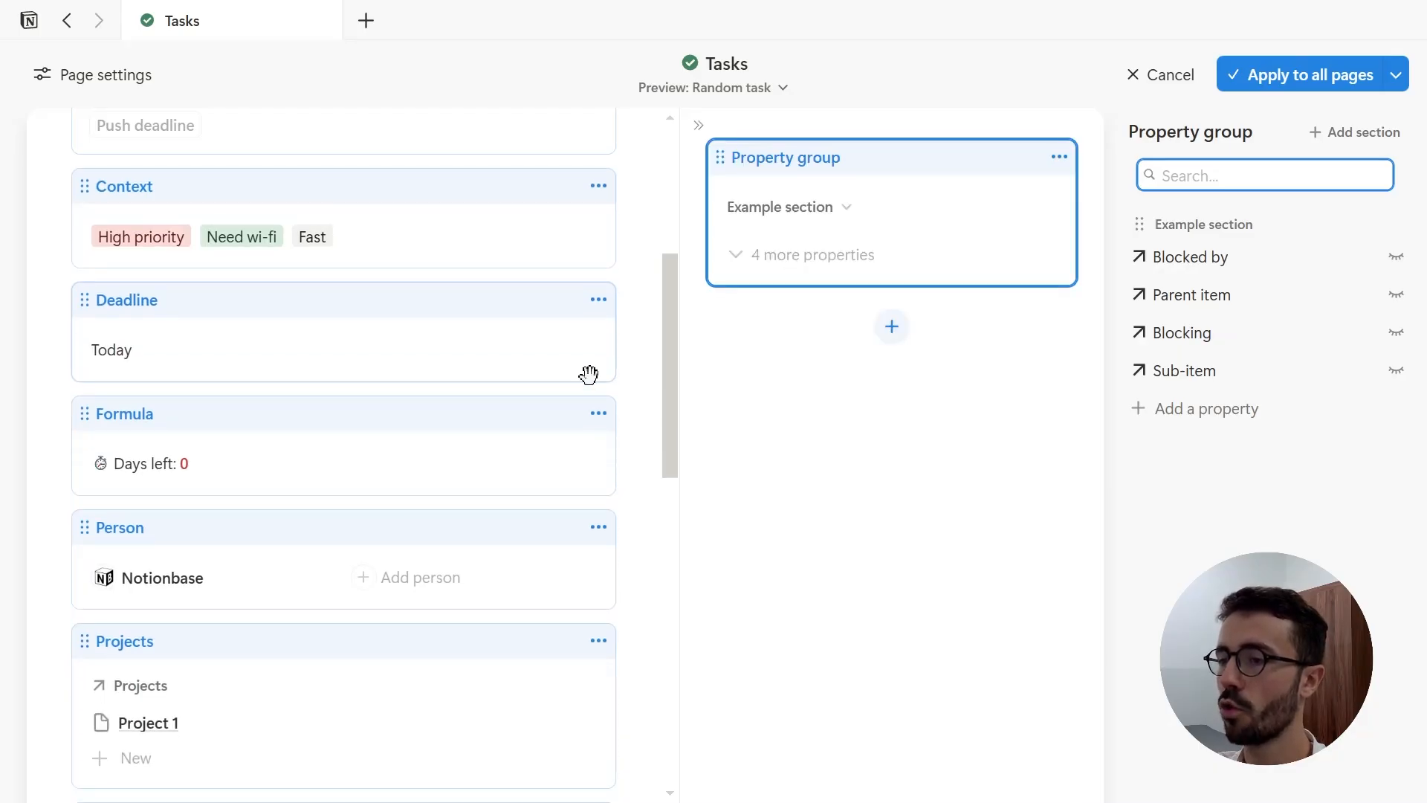
{"action": "scroll", "coordinate": [587, 373], "scroll_direction": "down", "scroll_amount": 3}
{"action": "left_click", "coordinate": [277, 595]}
{"action": "left_click_drag", "start_coordinate": [605, 543], "coordinate": [799, 426]}
{"action": "left_click", "coordinate": [297, 257]}
{"action": "left_click_drag", "start_coordinate": [297, 258], "coordinate": [907, 459]}
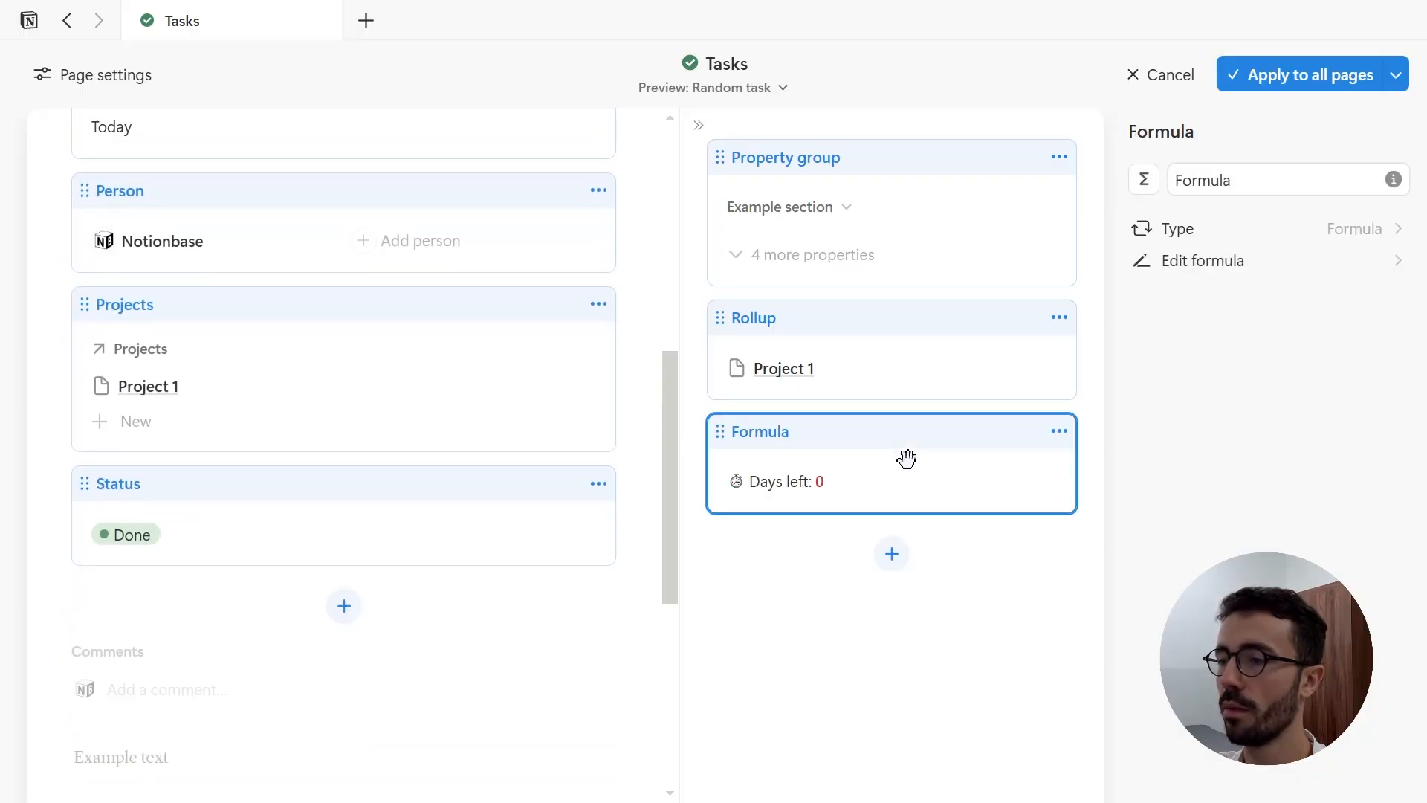
{"action": "left_click", "coordinate": [698, 125]}
Reorder the main page sections to Deadline, Person, Status, Context and Projects
{"action": "scroll", "coordinate": [513, 417], "scroll_direction": "up", "scroll_amount": 5}
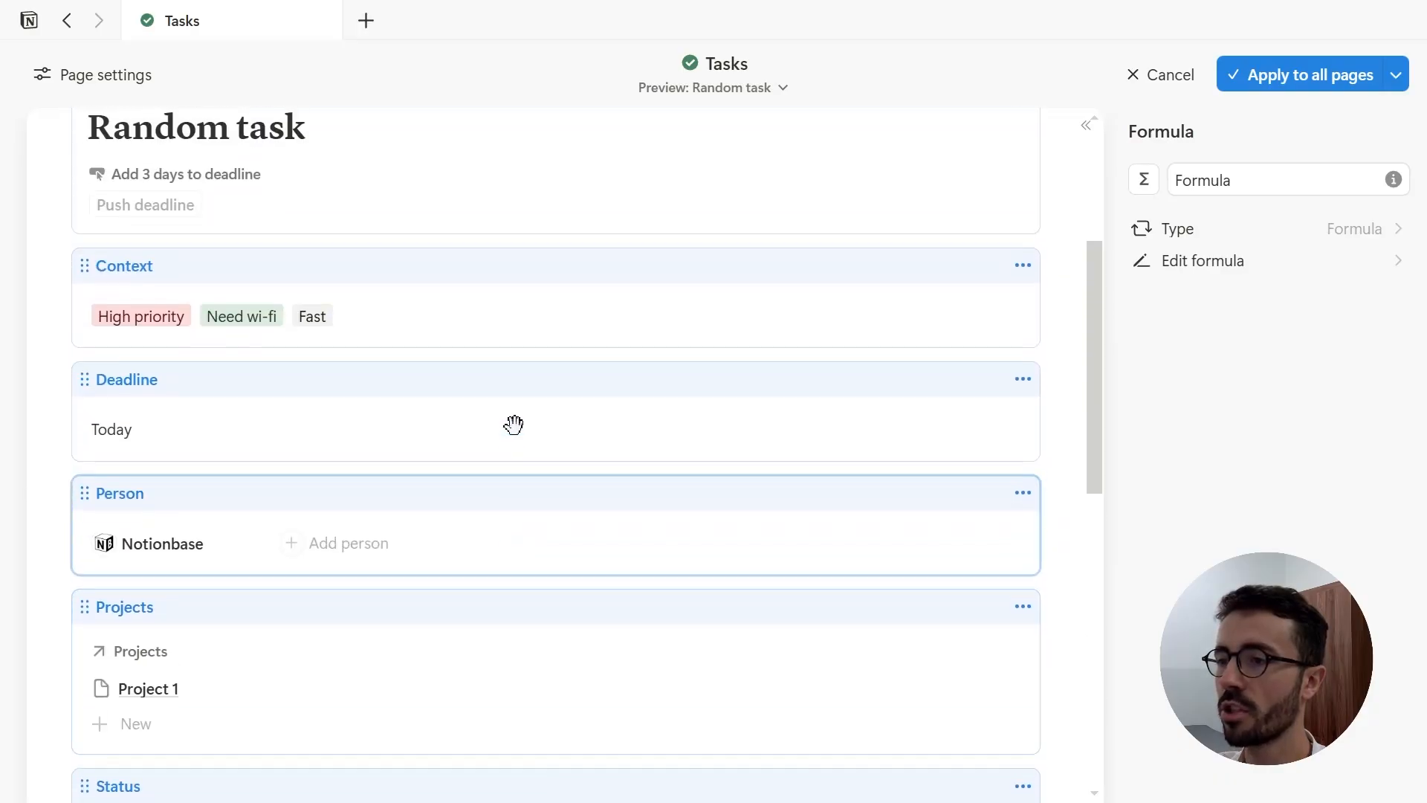
{"action": "scroll", "coordinate": [514, 455], "scroll_direction": "up", "scroll_amount": 2}
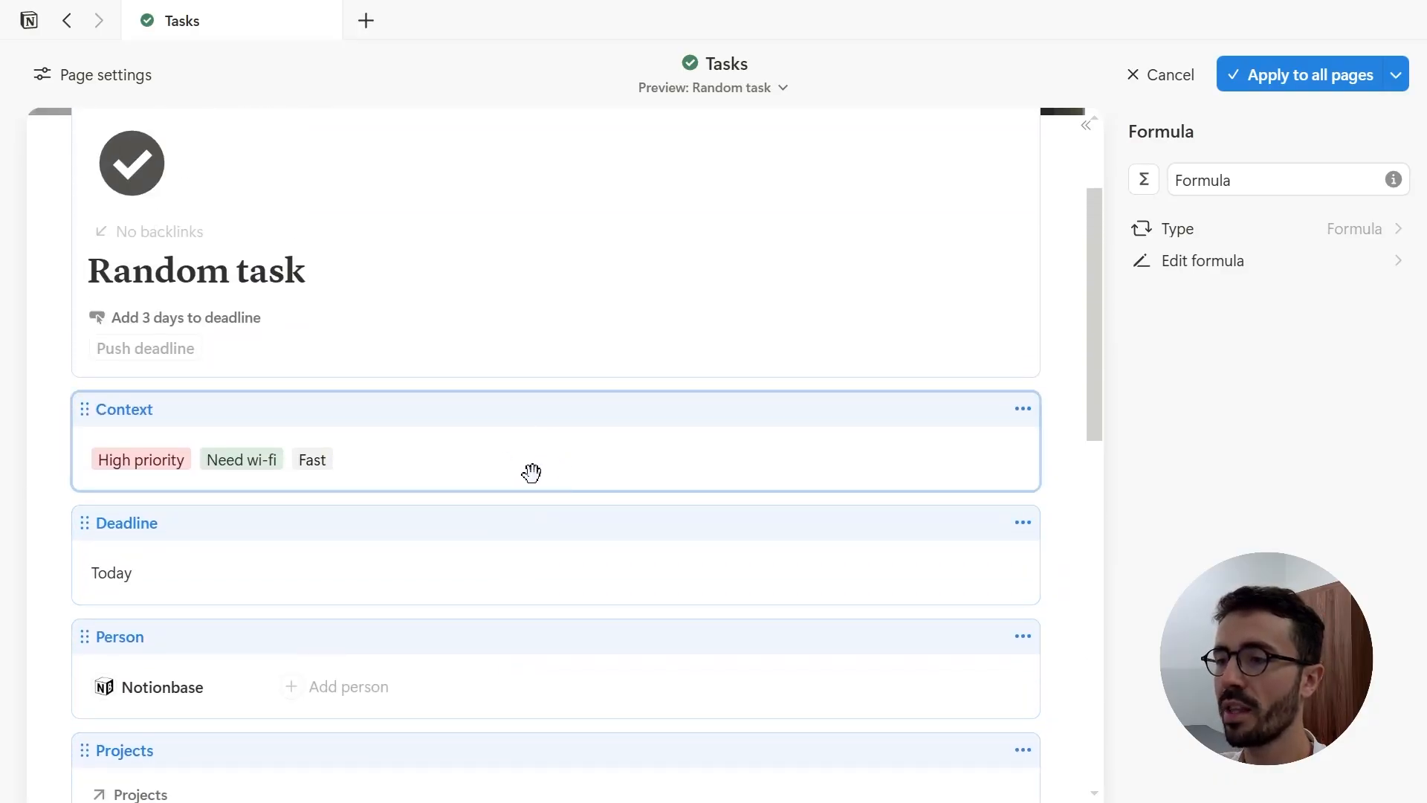
{"action": "scroll", "coordinate": [533, 472], "scroll_direction": "down", "scroll_amount": 3}
{"action": "scroll", "coordinate": [529, 479], "scroll_direction": "up", "scroll_amount": 2}
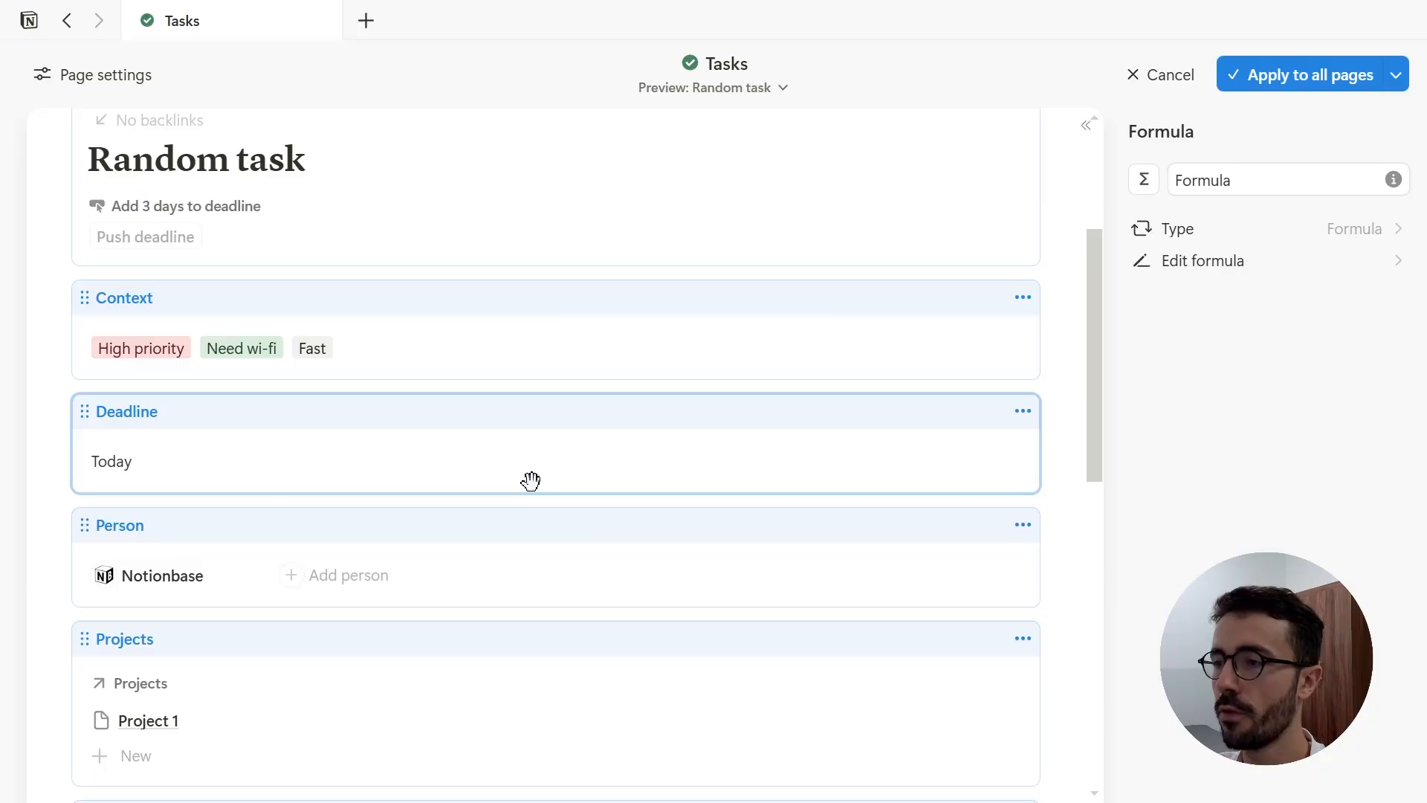
{"action": "left_click_drag", "start_coordinate": [461, 475], "coordinate": [478, 346]}
{"action": "scroll", "coordinate": [478, 346], "scroll_direction": "down", "scroll_amount": 2}
{"action": "left_click_drag", "start_coordinate": [449, 433], "coordinate": [446, 357]}
{"action": "scroll", "coordinate": [446, 358], "scroll_direction": "down", "scroll_amount": 2}
{"action": "left_click", "coordinate": [465, 446]}
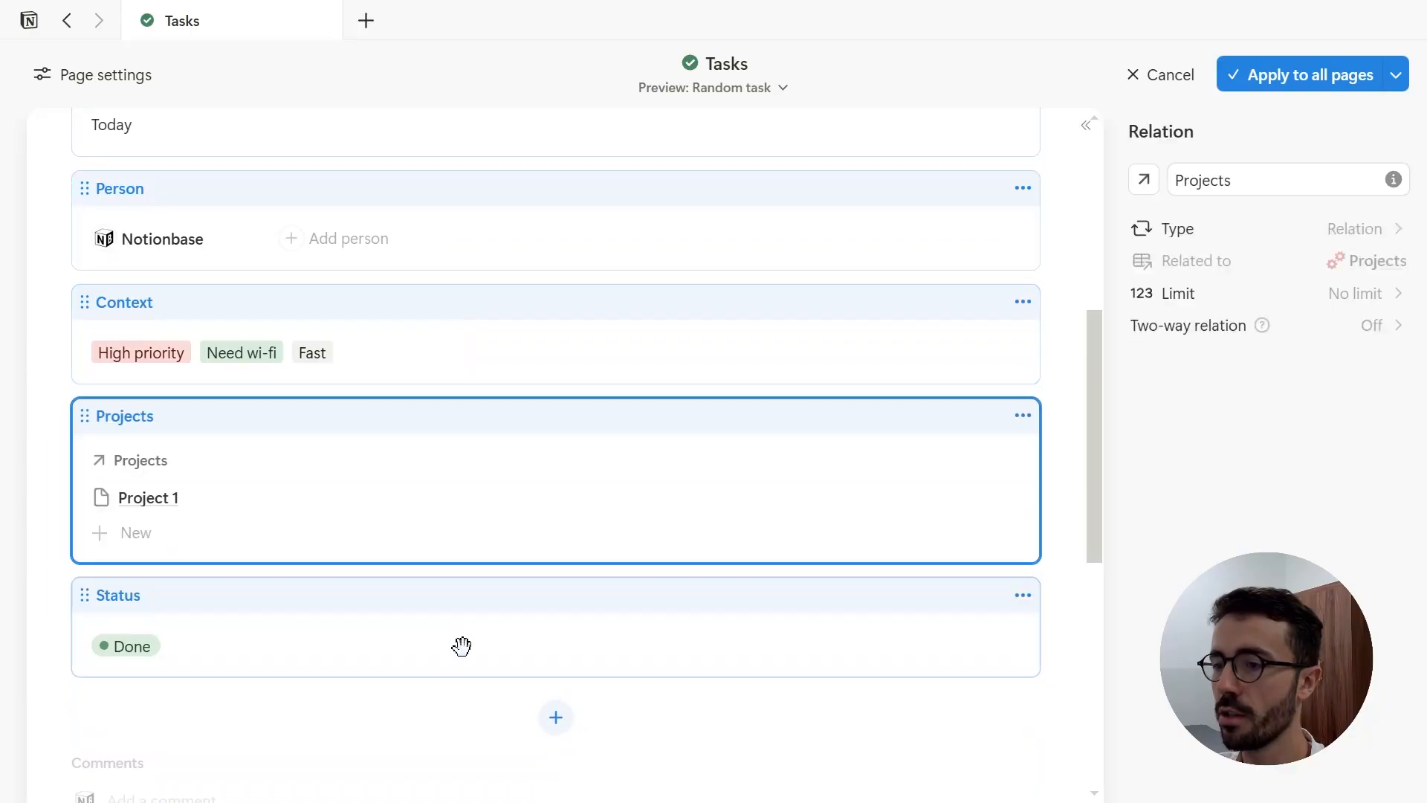
{"action": "left_click_drag", "start_coordinate": [461, 647], "coordinate": [461, 394]}
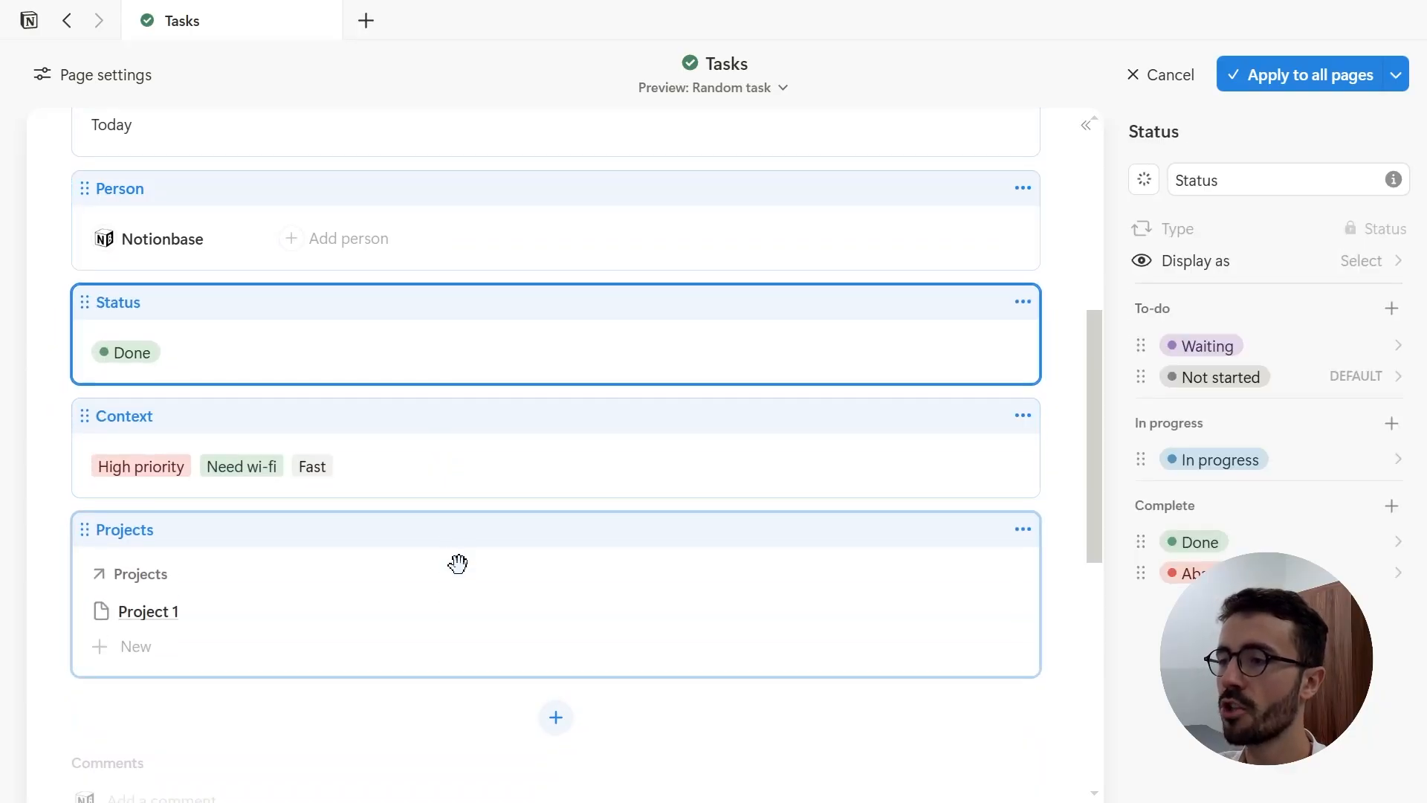
Set the Person section's display style to Large
{"action": "scroll", "coordinate": [457, 564], "scroll_direction": "up", "scroll_amount": 3}
{"action": "scroll", "coordinate": [457, 564], "scroll_direction": "down", "scroll_amount": 2}
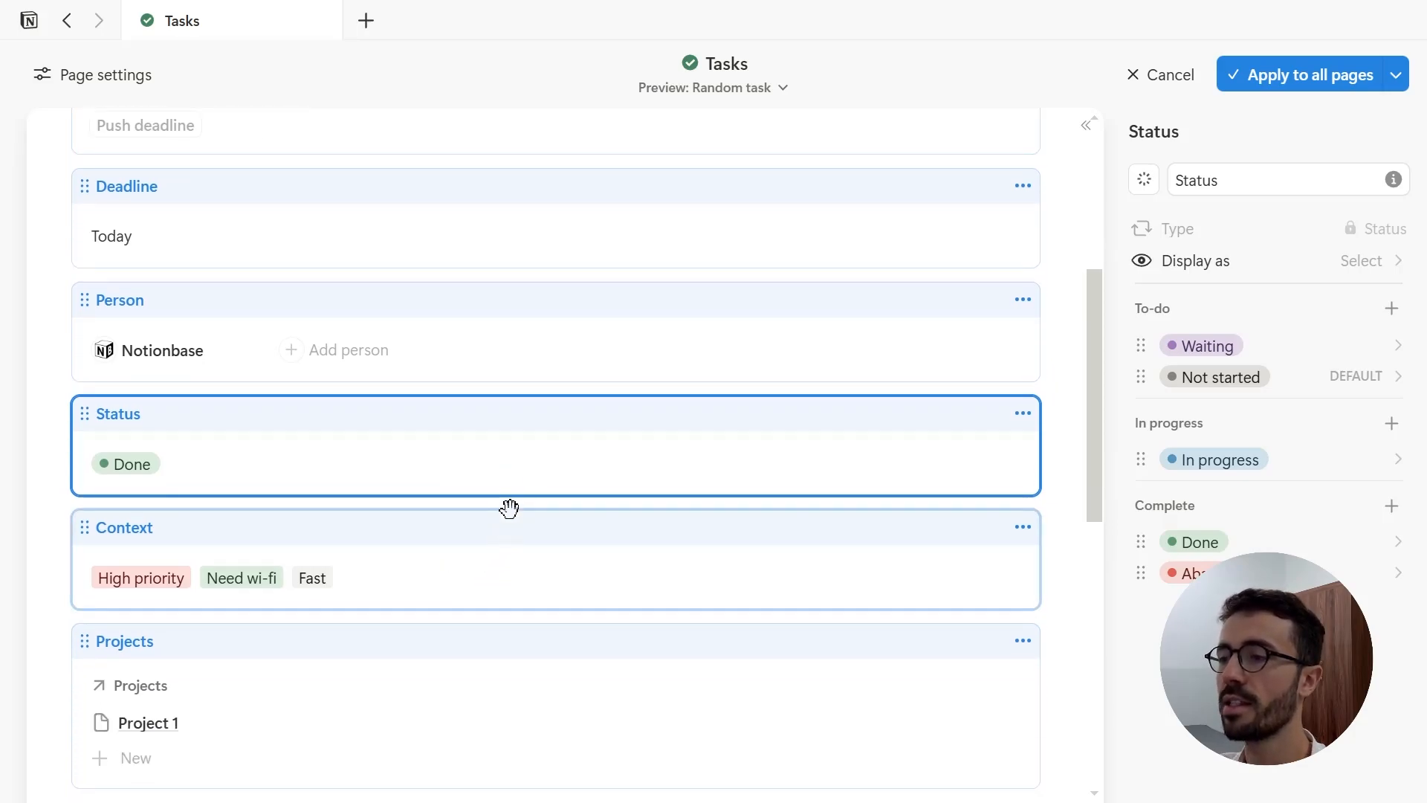
{"action": "left_click", "coordinate": [499, 363]}
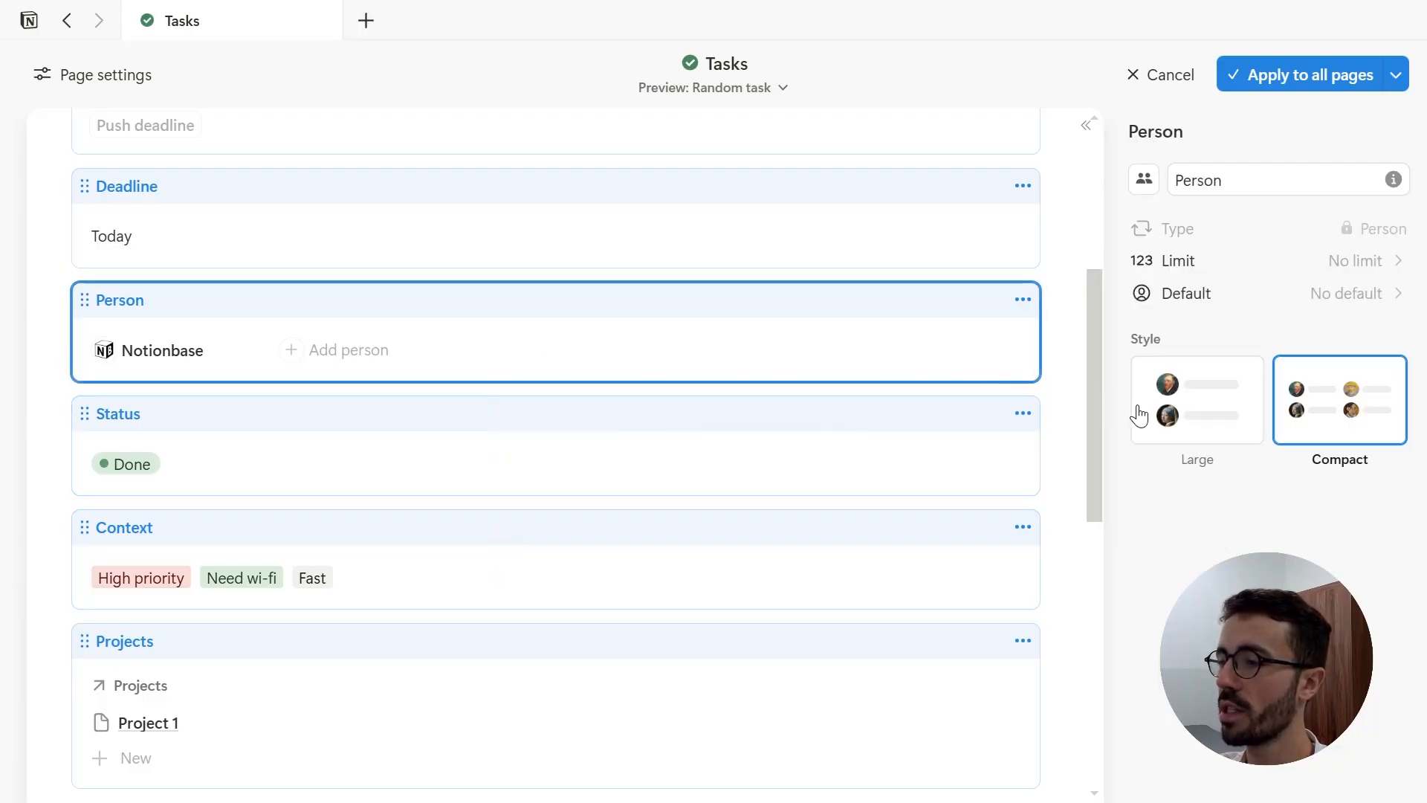
{"action": "left_click", "coordinate": [1193, 420]}
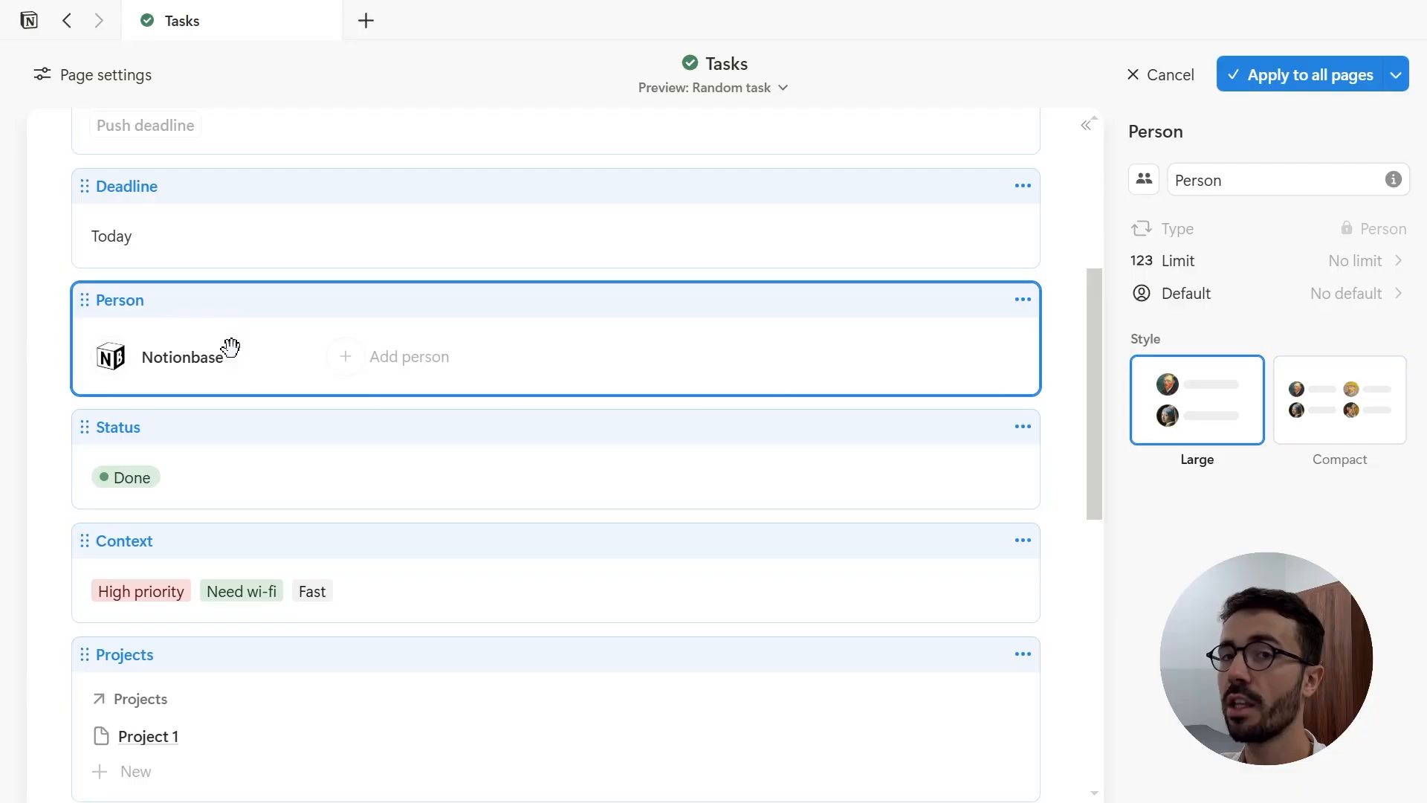
Look over the layout actions available for the Context section
{"action": "scroll", "coordinate": [231, 347], "scroll_direction": "down", "scroll_amount": 3}
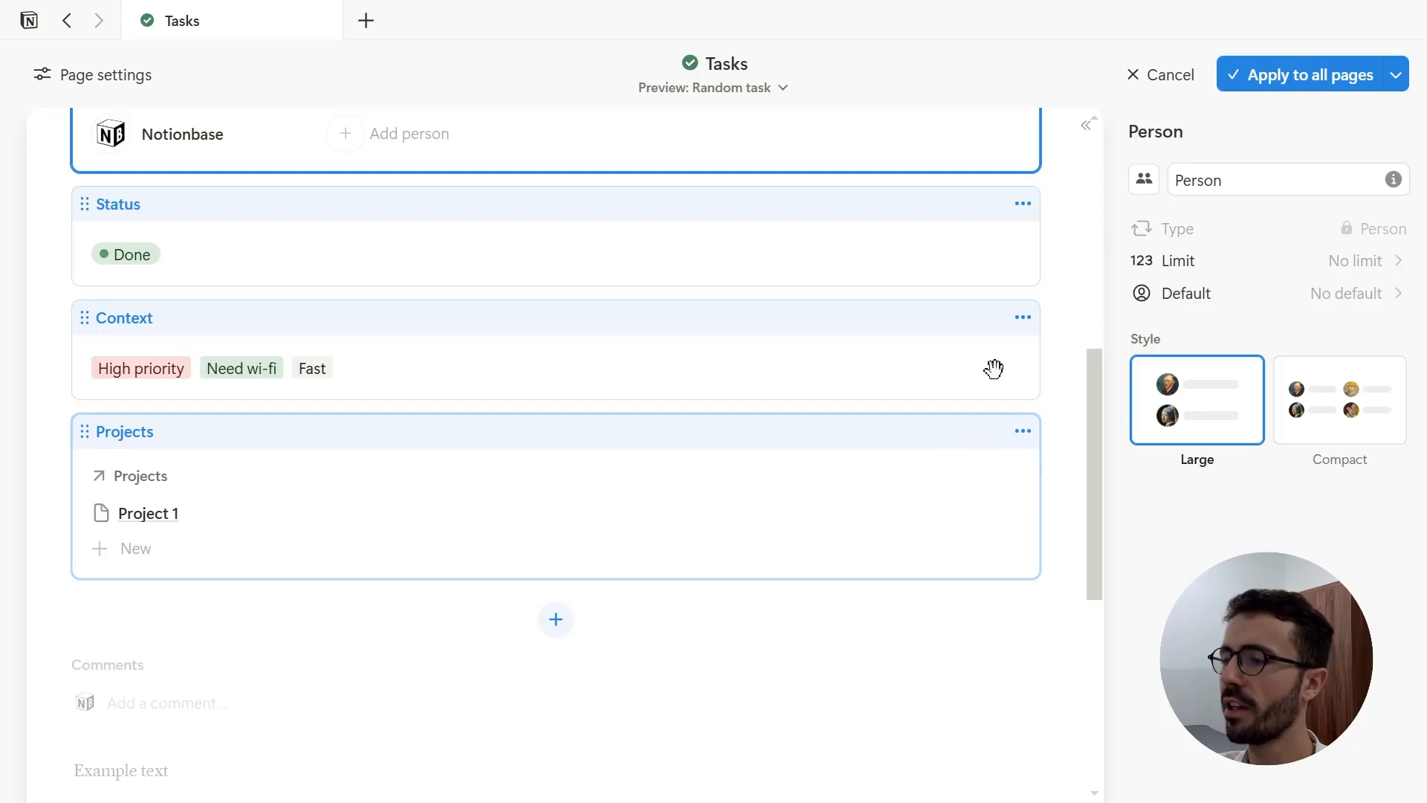
{"action": "left_click", "coordinate": [1023, 319]}
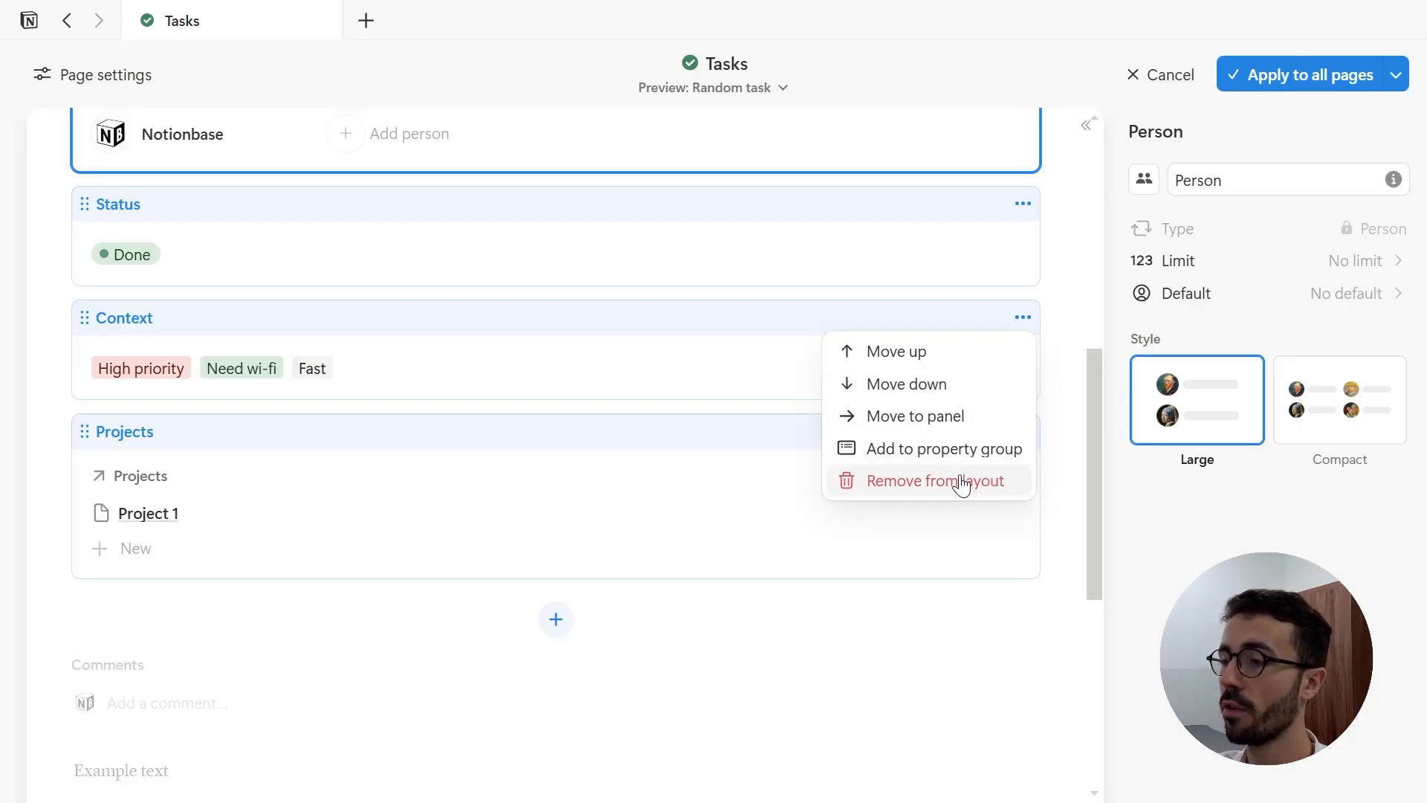
{"action": "left_click", "coordinate": [959, 537]}
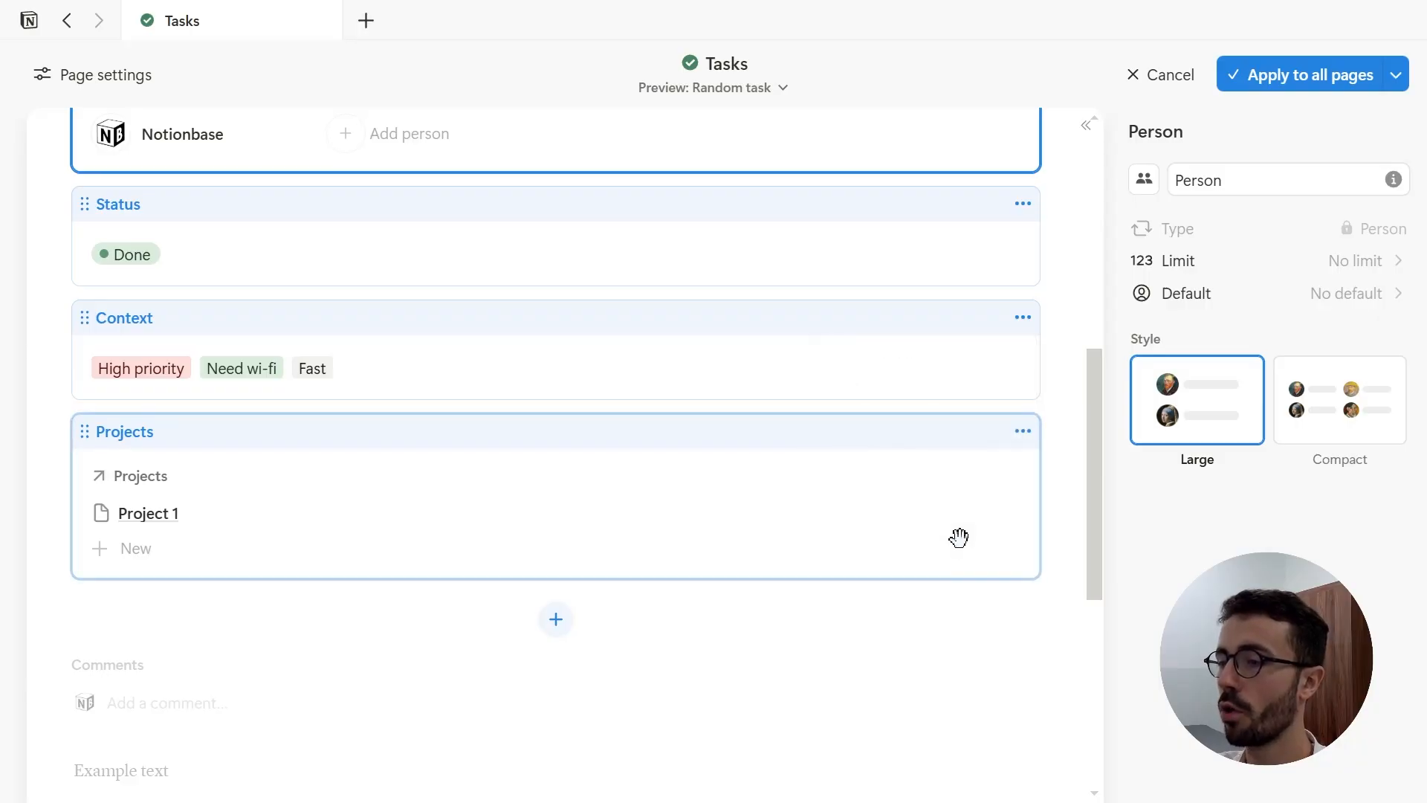
Convert the Projects section to a relations group and show its Projects relation as Minimal
{"action": "left_click", "coordinate": [1024, 431]}
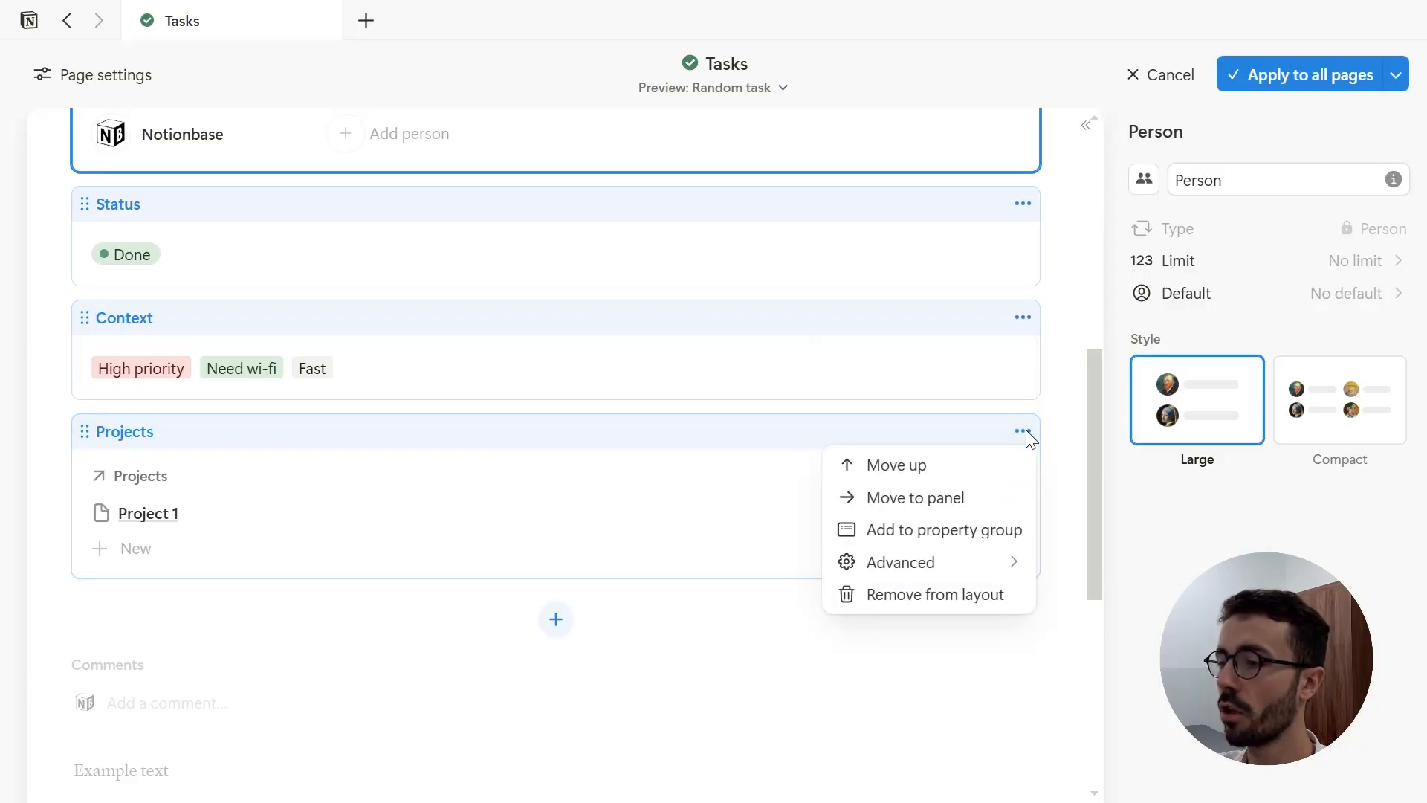
{"action": "mouse_move", "coordinate": [920, 573]}
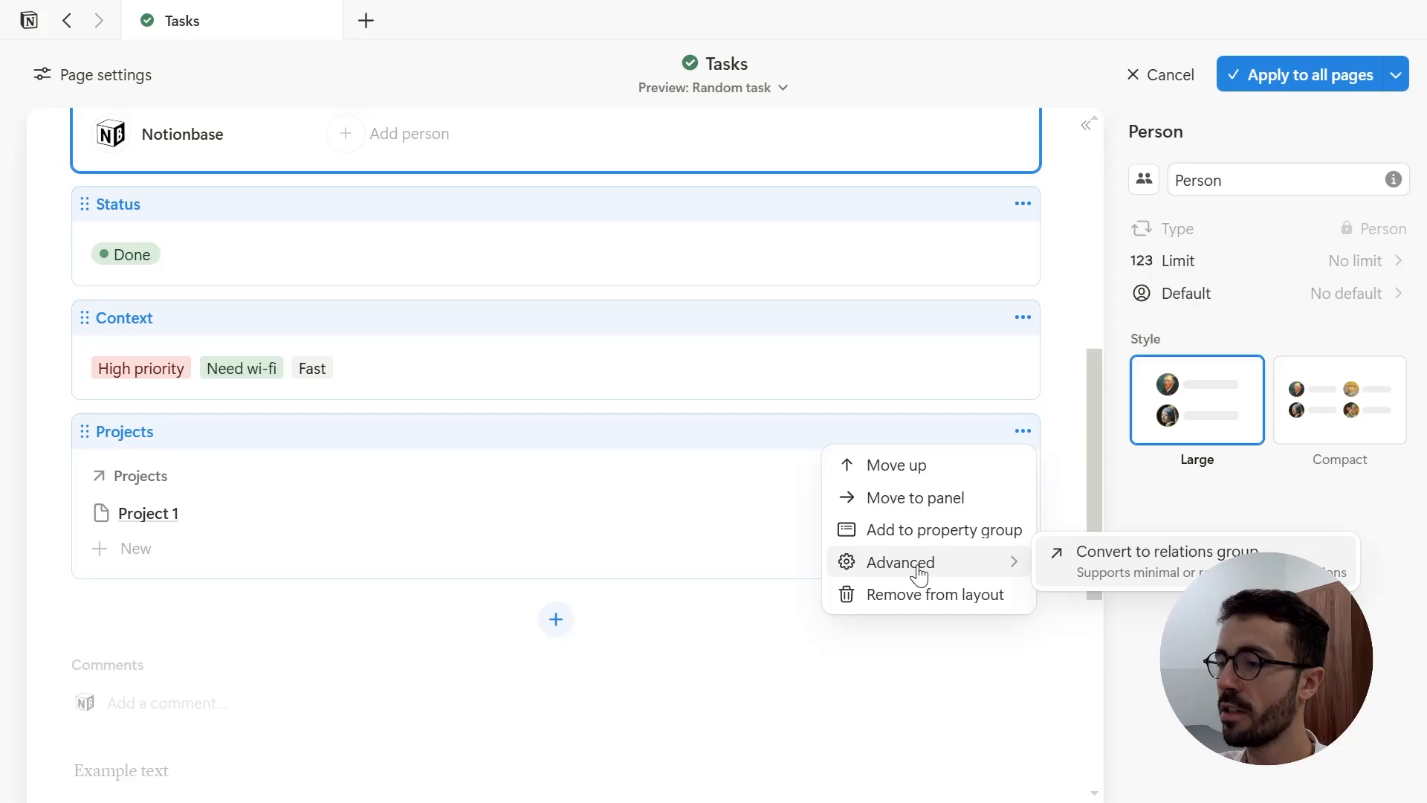
{"action": "left_click", "coordinate": [1100, 578]}
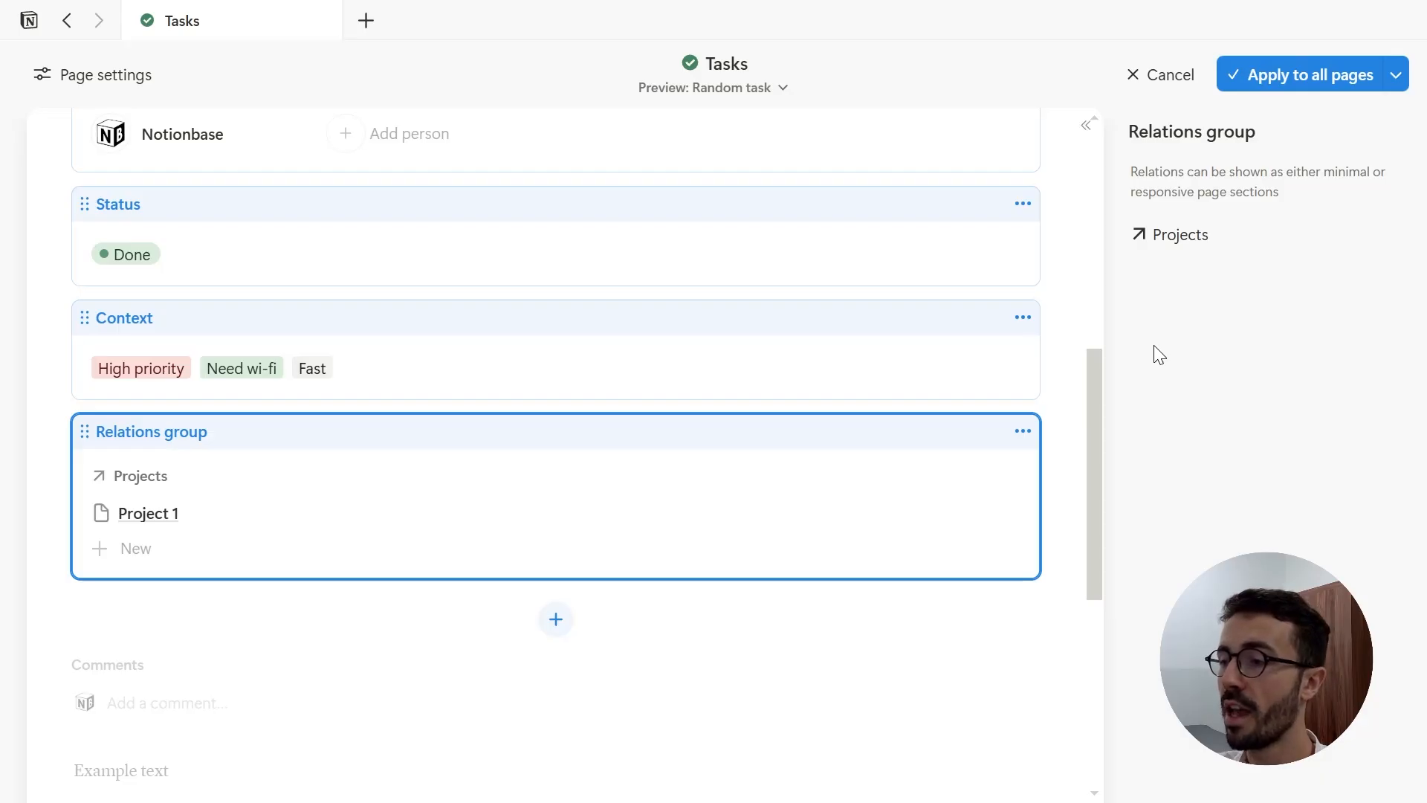
{"action": "left_click", "coordinate": [1167, 235]}
{"action": "mouse_move", "coordinate": [1174, 272]}
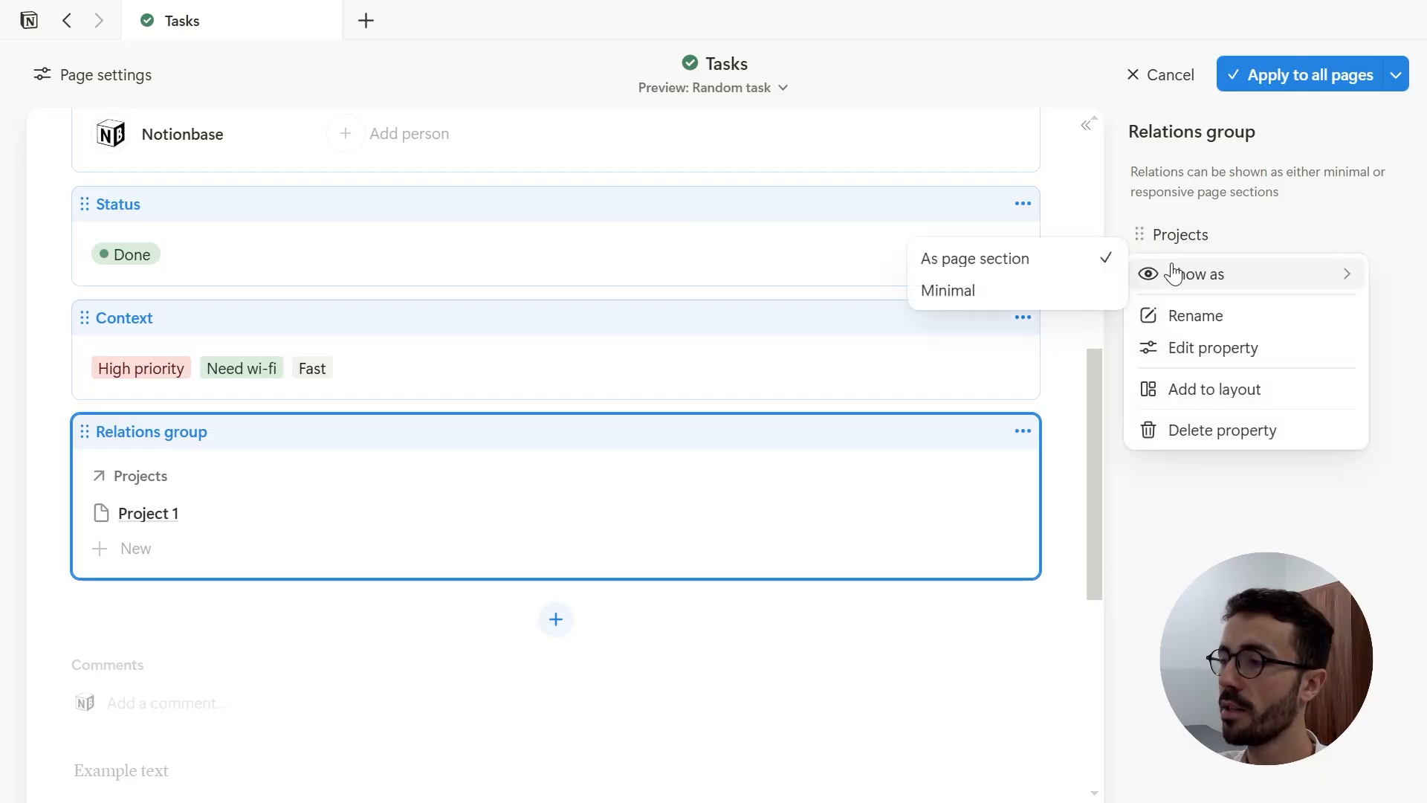
{"action": "left_click", "coordinate": [1058, 295]}
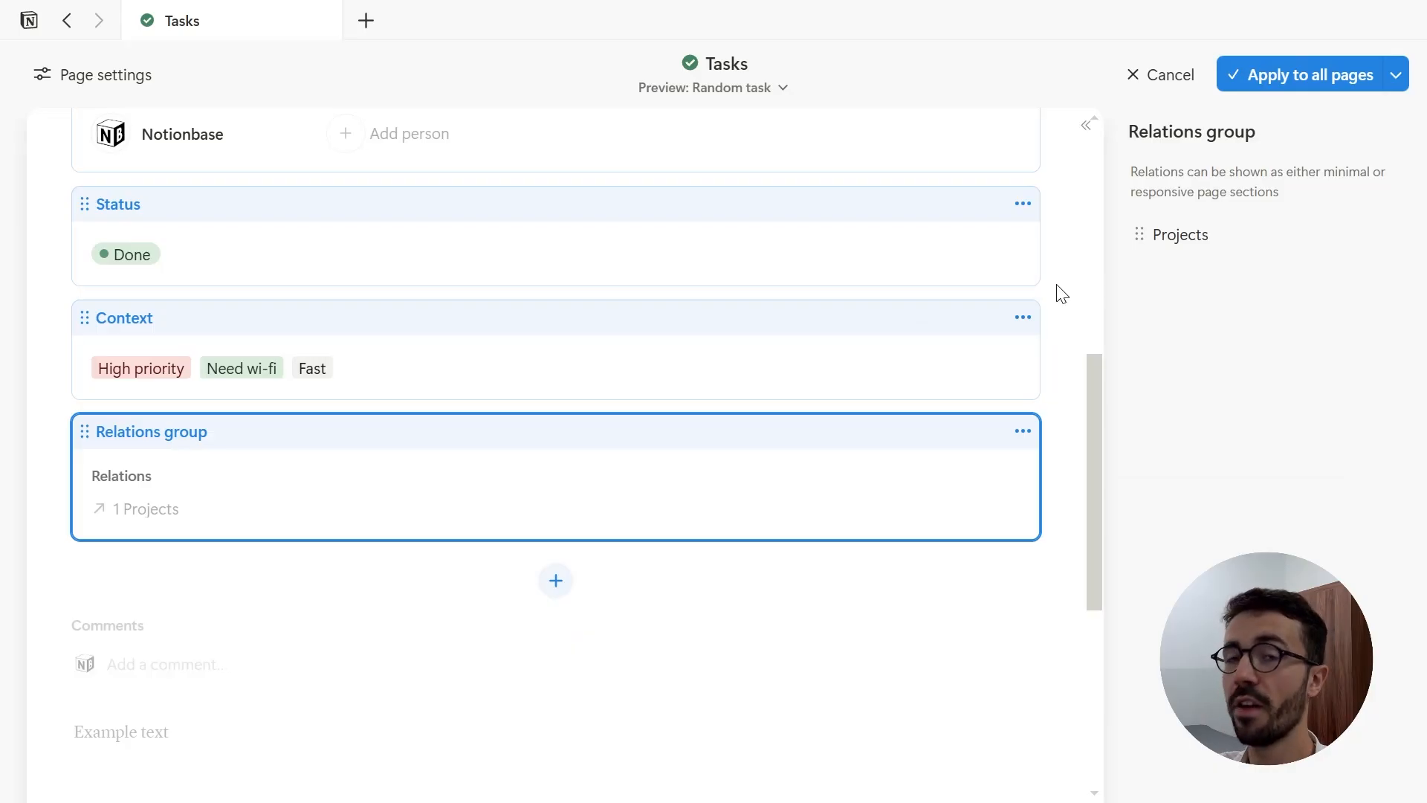
In the page settings, set inline comments to Minimal and turn page discussions off
{"action": "scroll", "coordinate": [1062, 294], "scroll_direction": "up", "scroll_amount": 8}
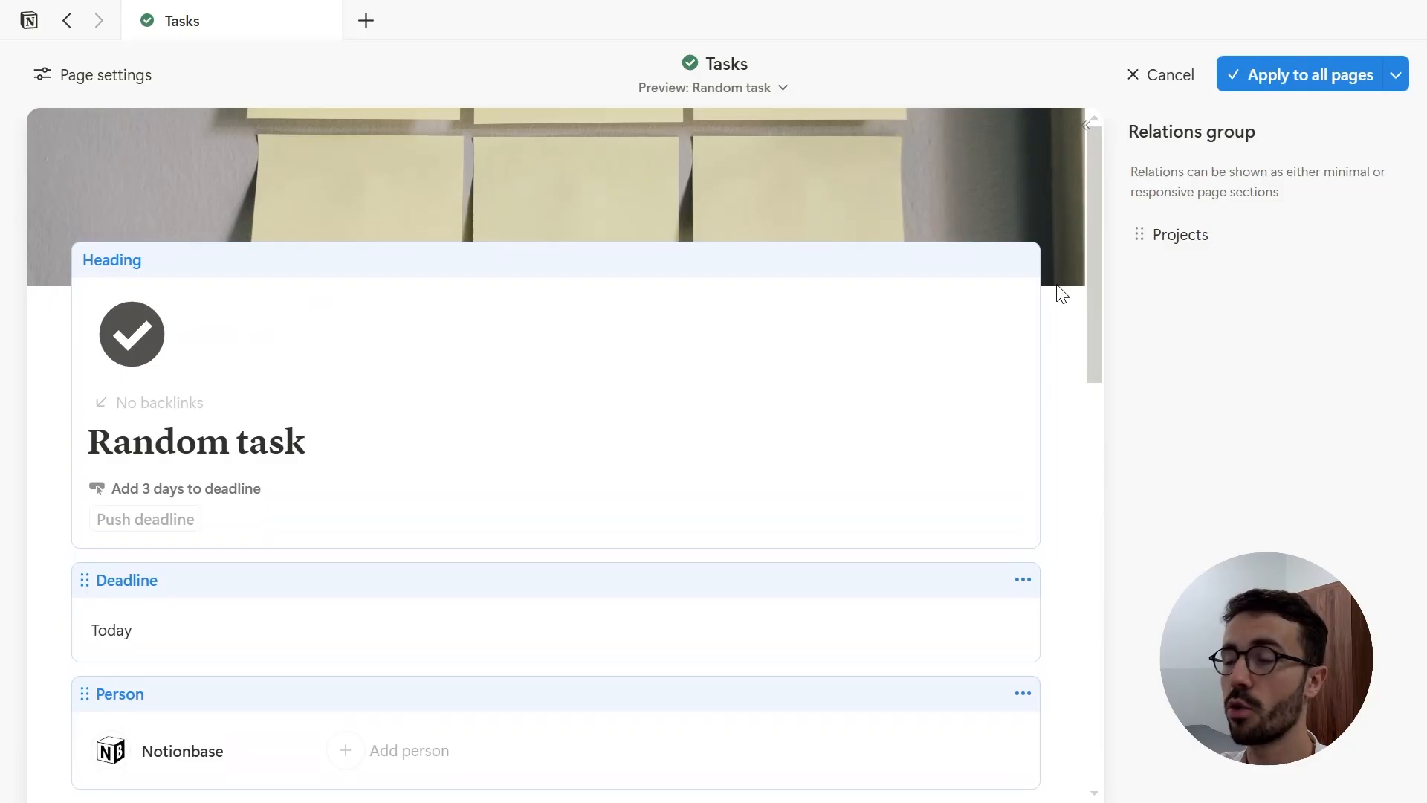
{"action": "left_click", "coordinate": [52, 73]}
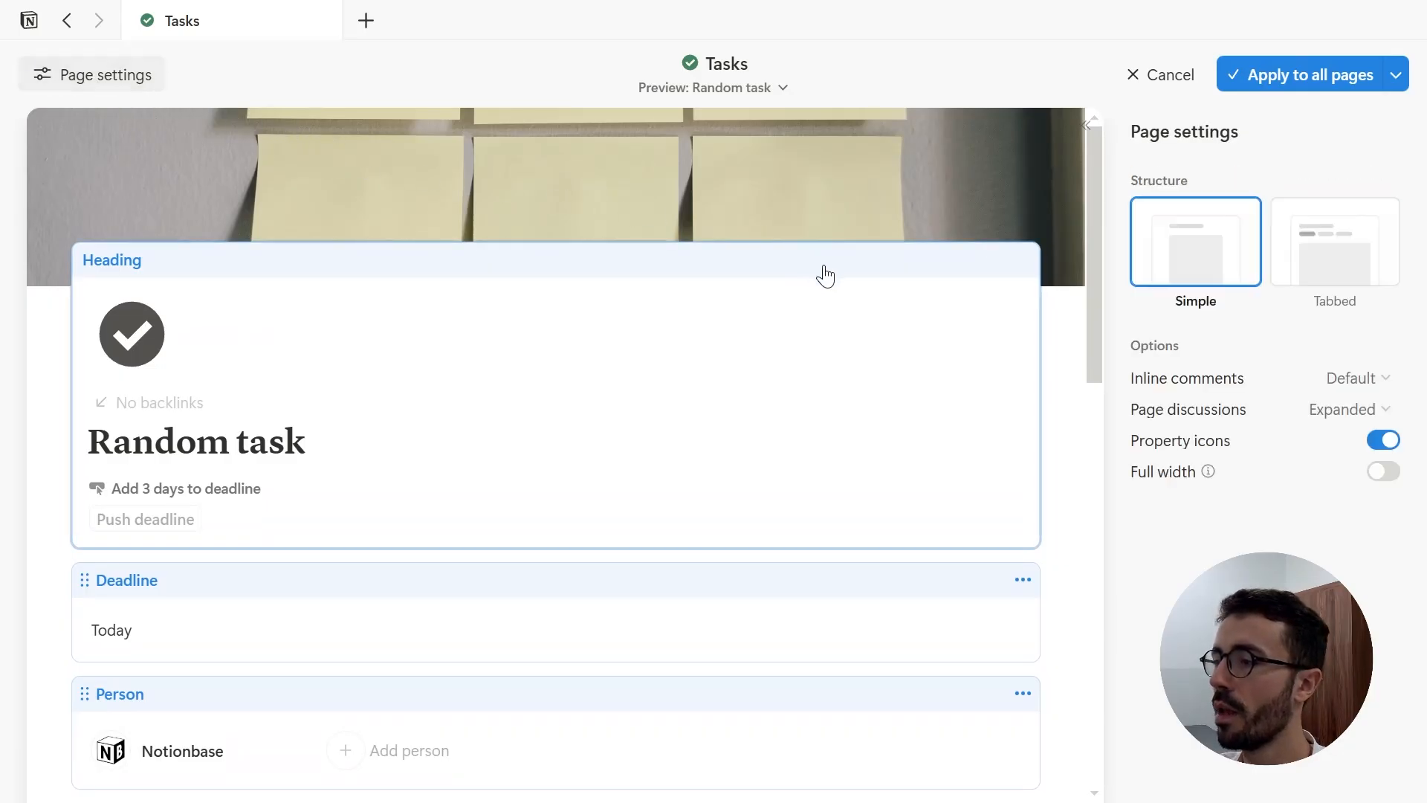
{"action": "left_click", "coordinate": [1362, 383]}
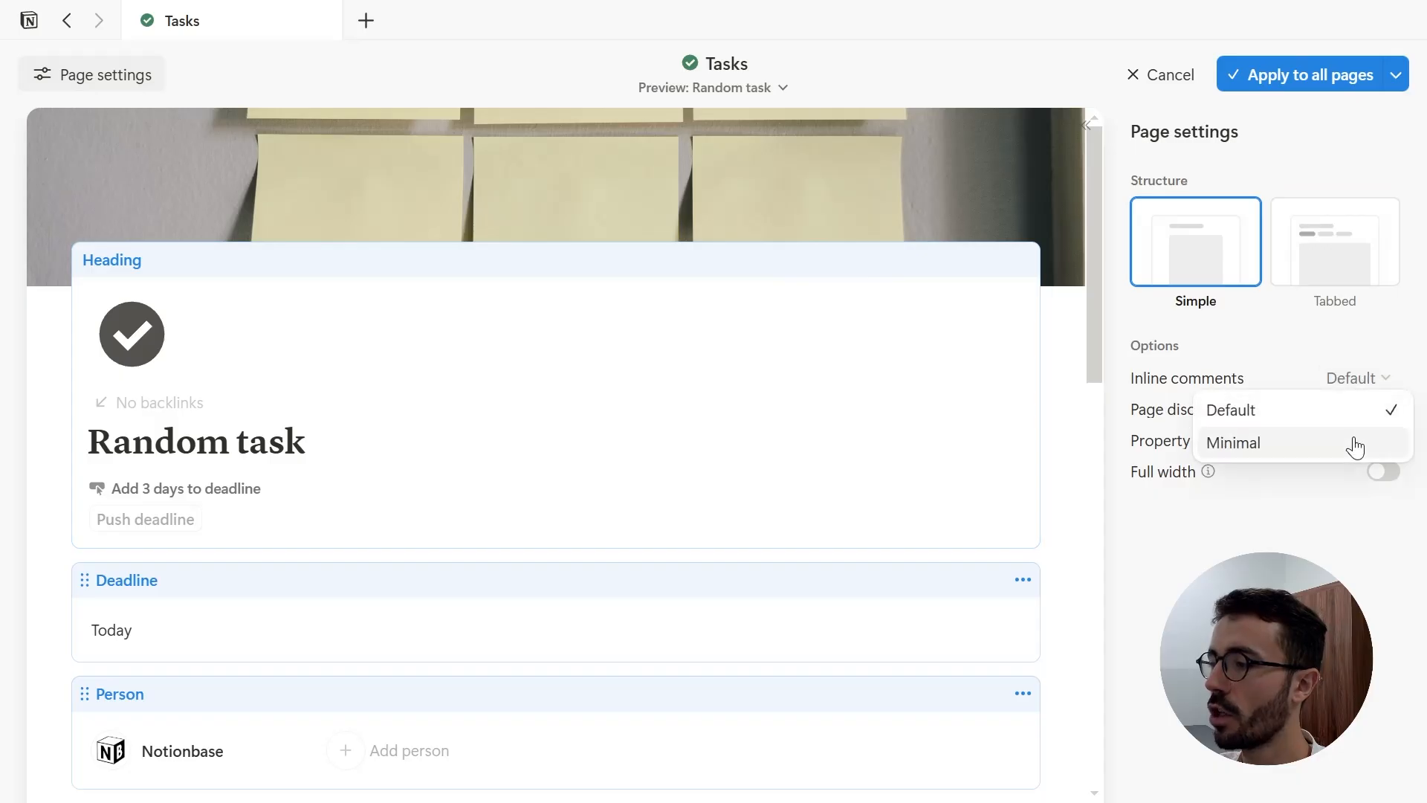
{"action": "left_click", "coordinate": [1354, 445]}
{"action": "left_click", "coordinate": [1360, 409]}
{"action": "left_click", "coordinate": [1343, 473]}
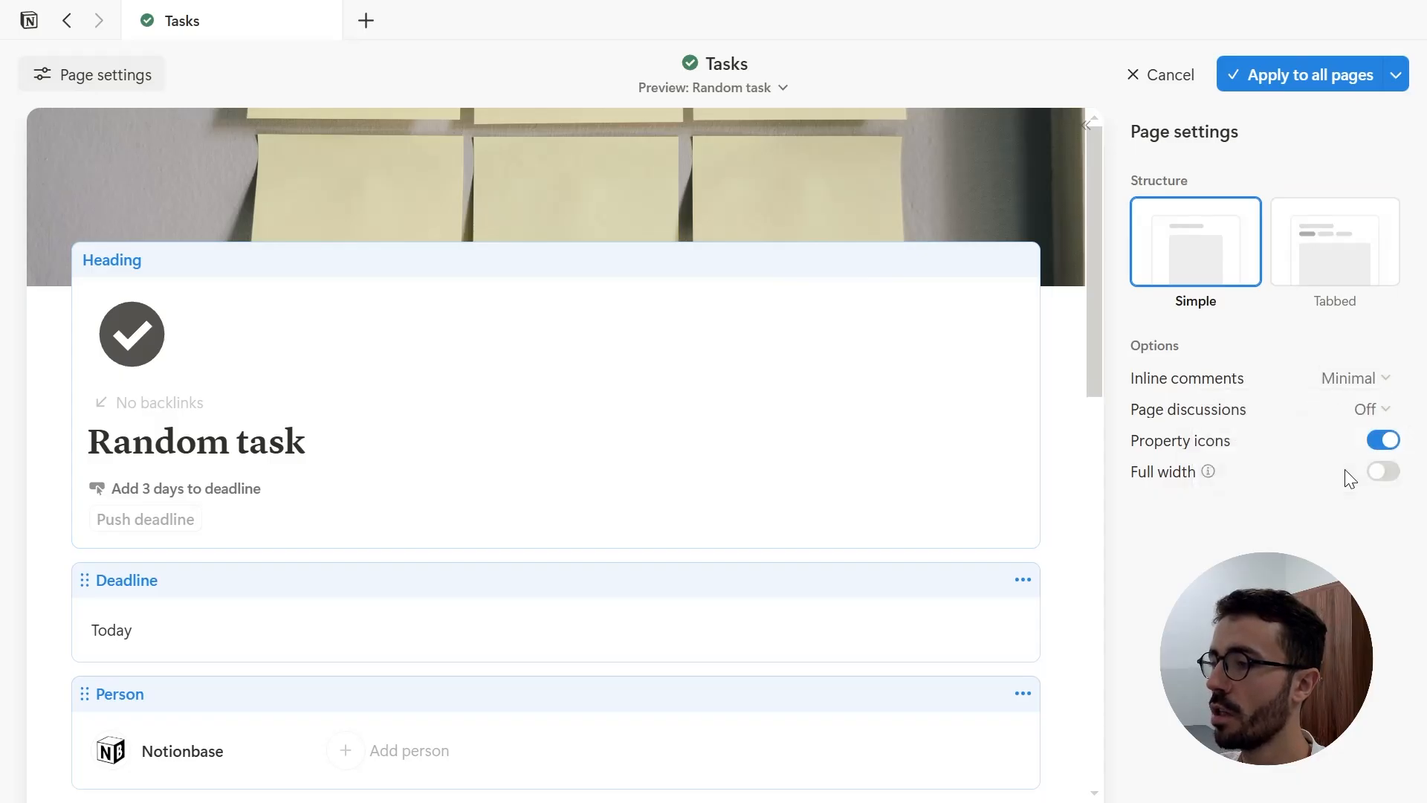
{"action": "scroll", "coordinate": [417, 538], "scroll_direction": "down", "scroll_amount": 10}
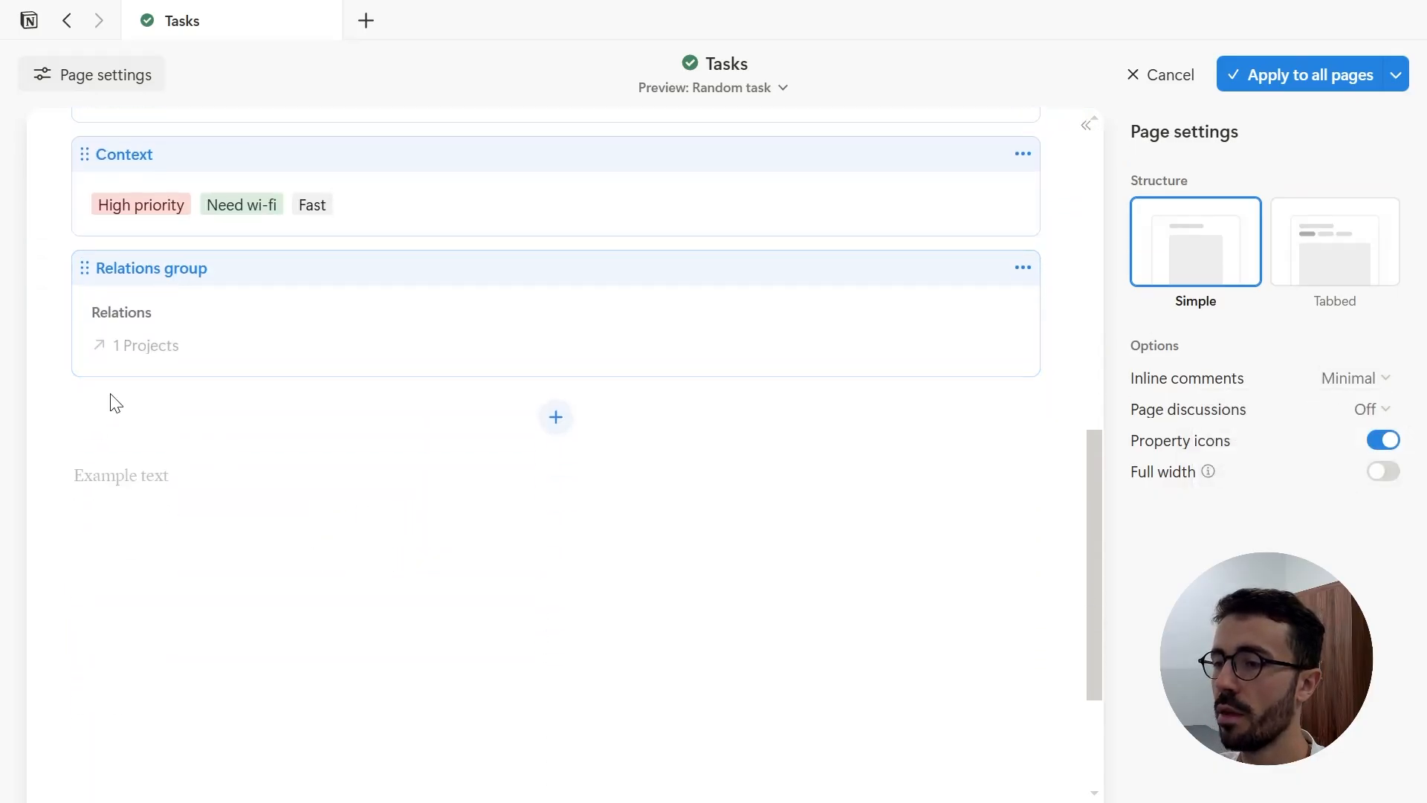
{"action": "scroll", "coordinate": [435, 468], "scroll_direction": "up", "scroll_amount": 7}
{"action": "scroll", "coordinate": [436, 469], "scroll_direction": "up", "scroll_amount": 3}
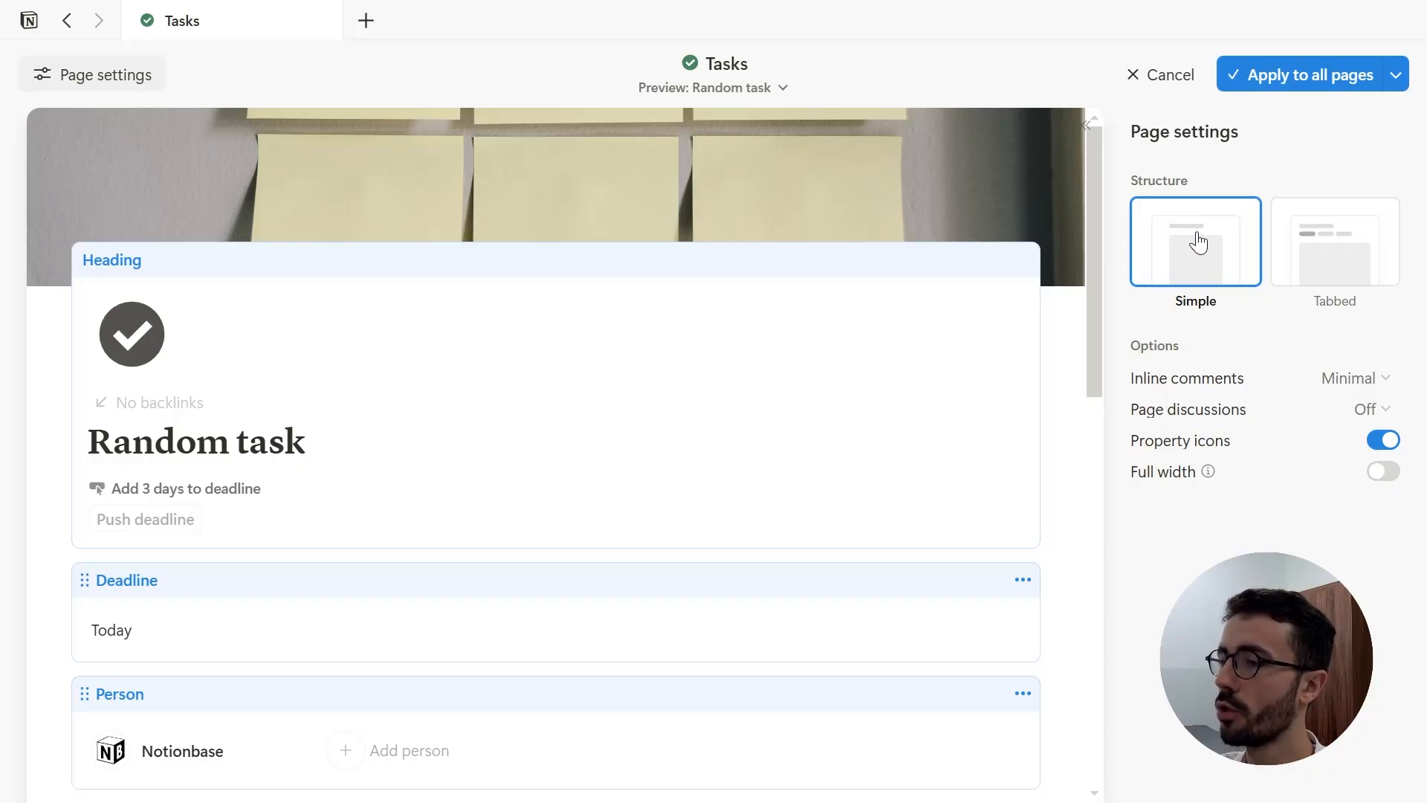
Change the page structure to Tabbed and look over the Content tab's sections
{"action": "left_click", "coordinate": [1324, 262]}
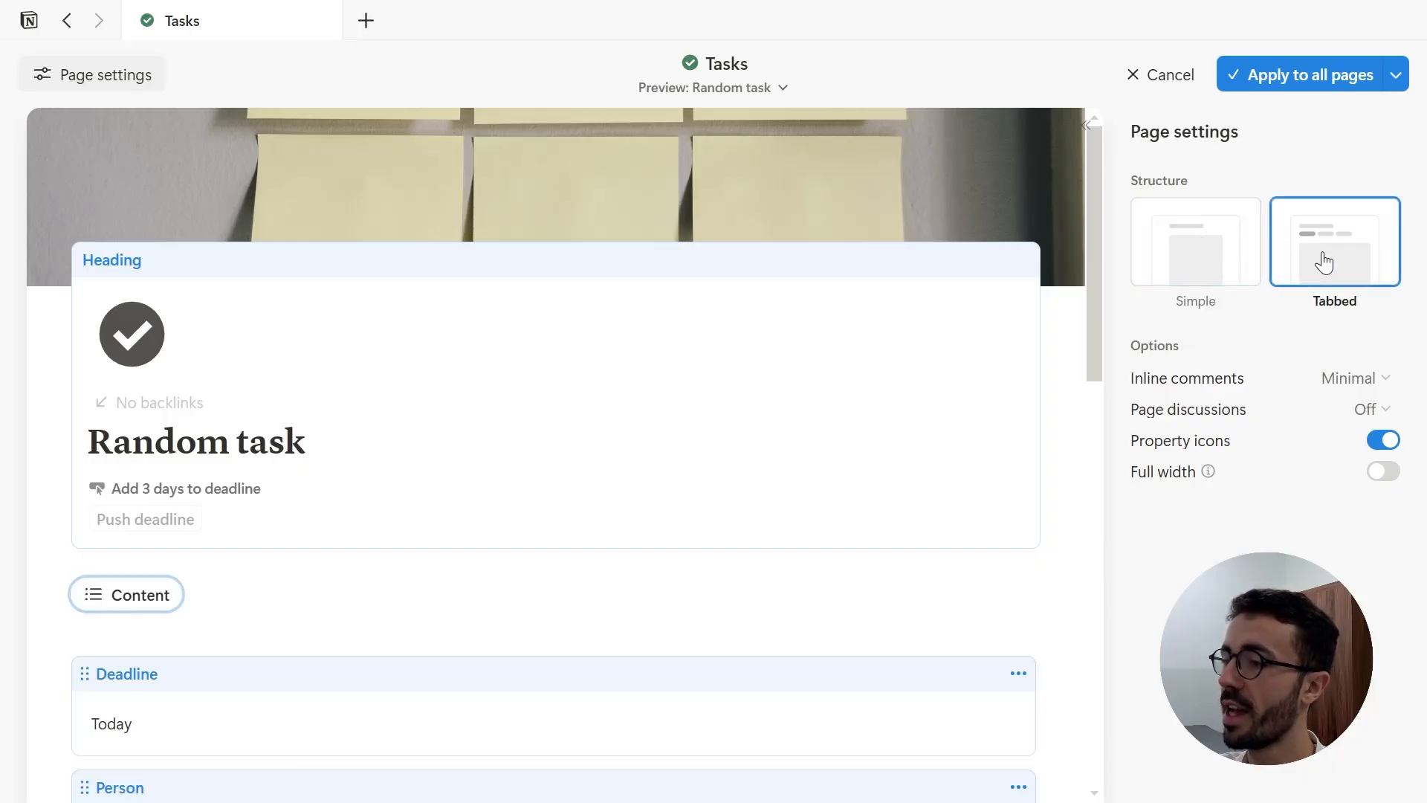
{"action": "left_click", "coordinate": [149, 595]}
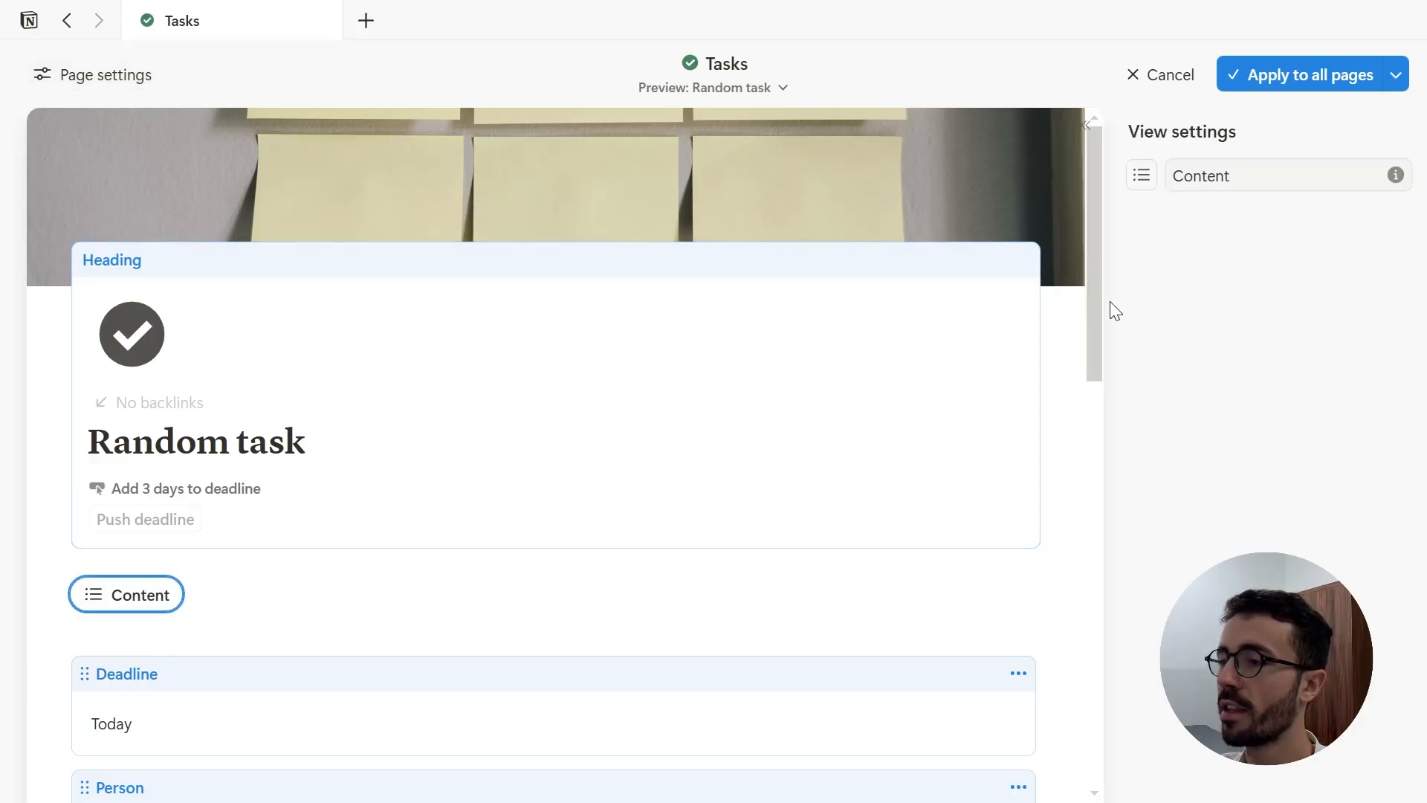
{"action": "scroll", "coordinate": [647, 555], "scroll_direction": "down", "scroll_amount": 5}
{"action": "scroll", "coordinate": [462, 542], "scroll_direction": "down", "scroll_amount": 3}
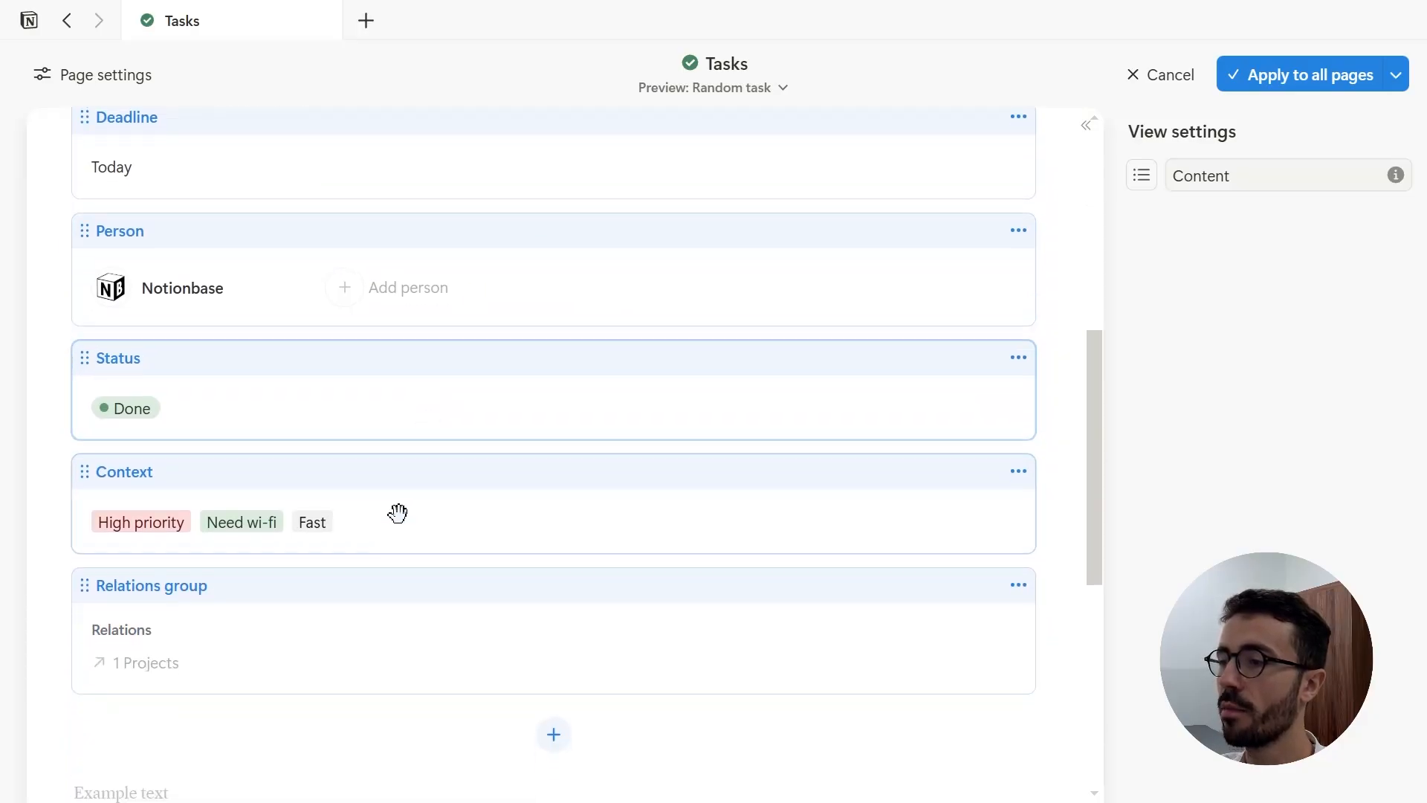
{"action": "scroll", "coordinate": [498, 394], "scroll_direction": "up", "scroll_amount": 8}
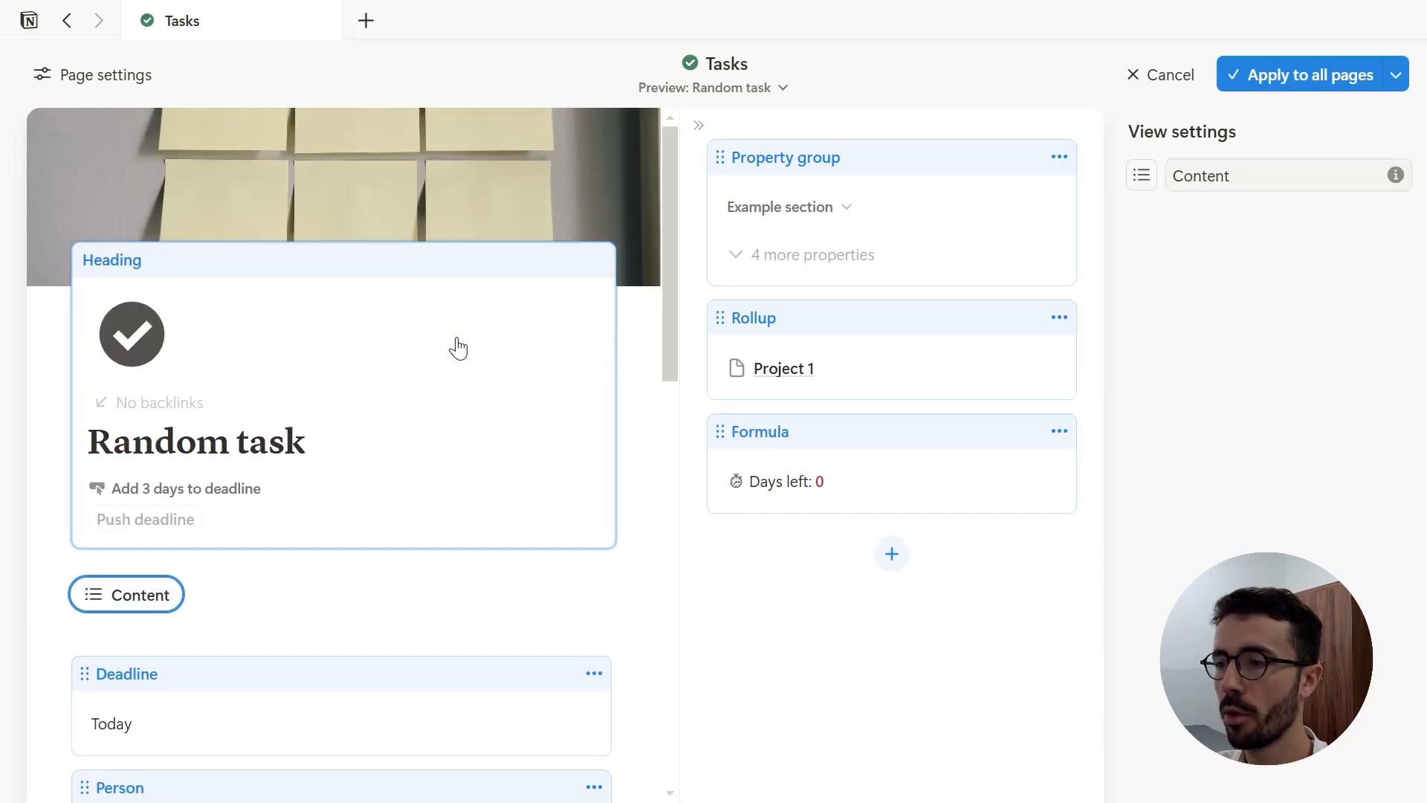
{"action": "scroll", "coordinate": [458, 347], "scroll_direction": "down", "scroll_amount": 3}
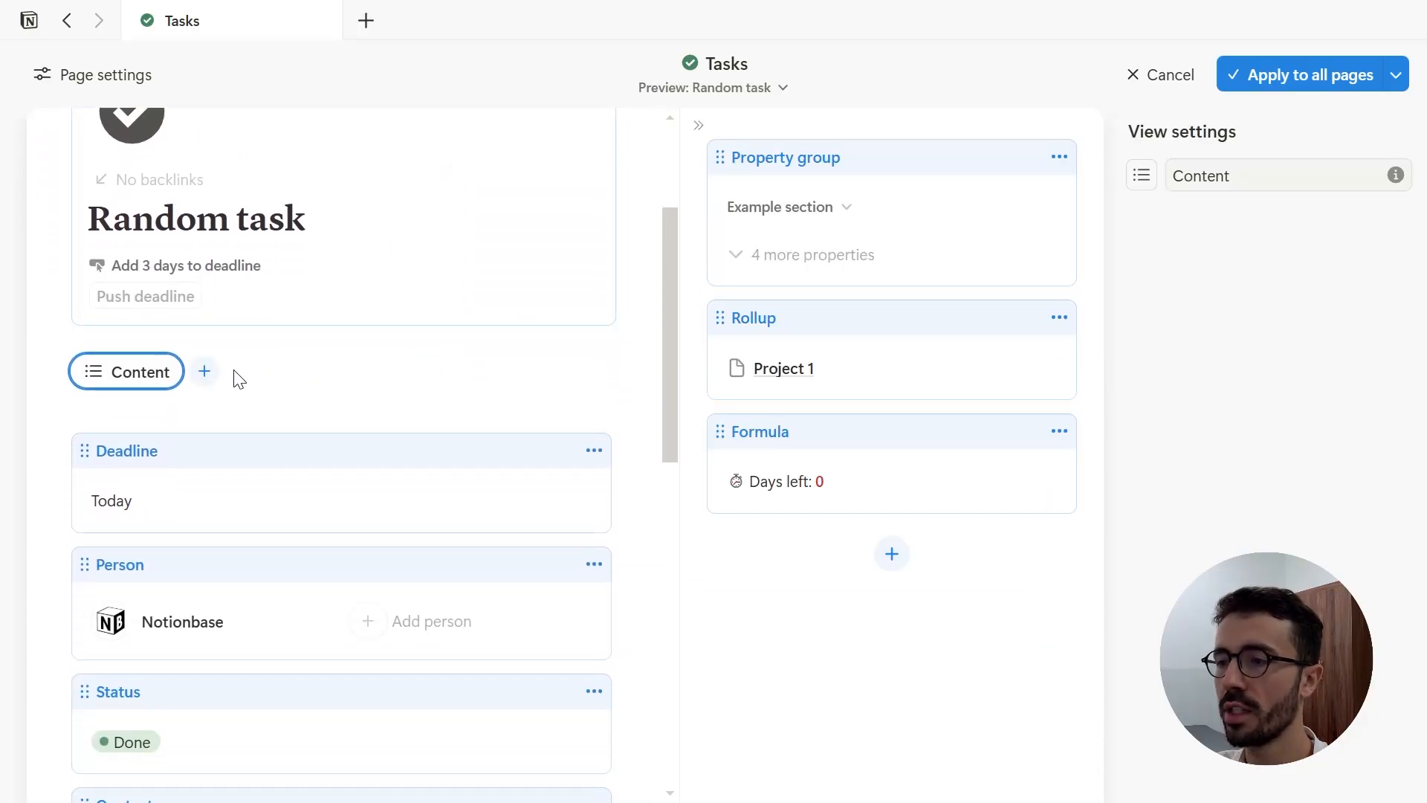
Add a tab for the related Projects database beside Content and inspect its Tasks filter
{"action": "left_click", "coordinate": [205, 372]}
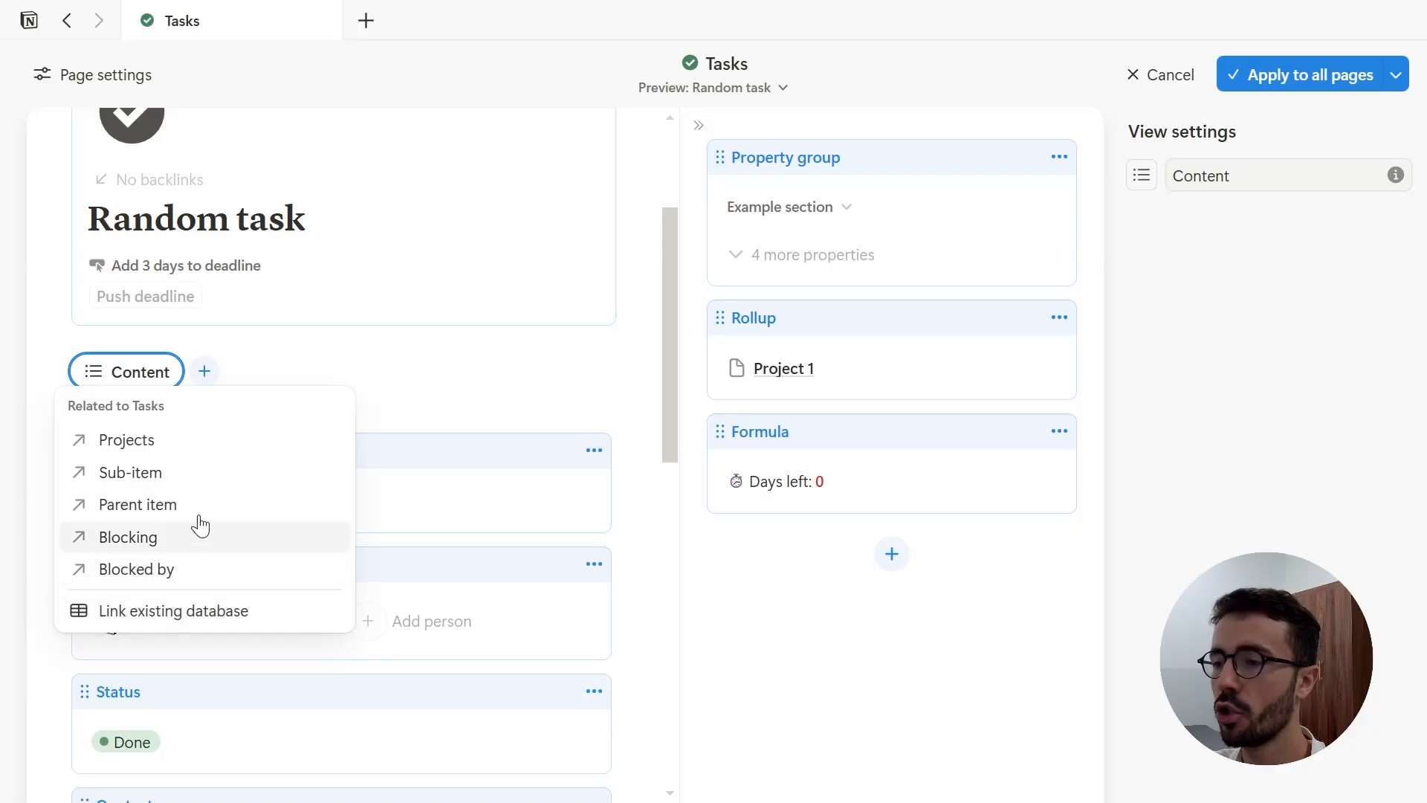
{"action": "left_click", "coordinate": [180, 440]}
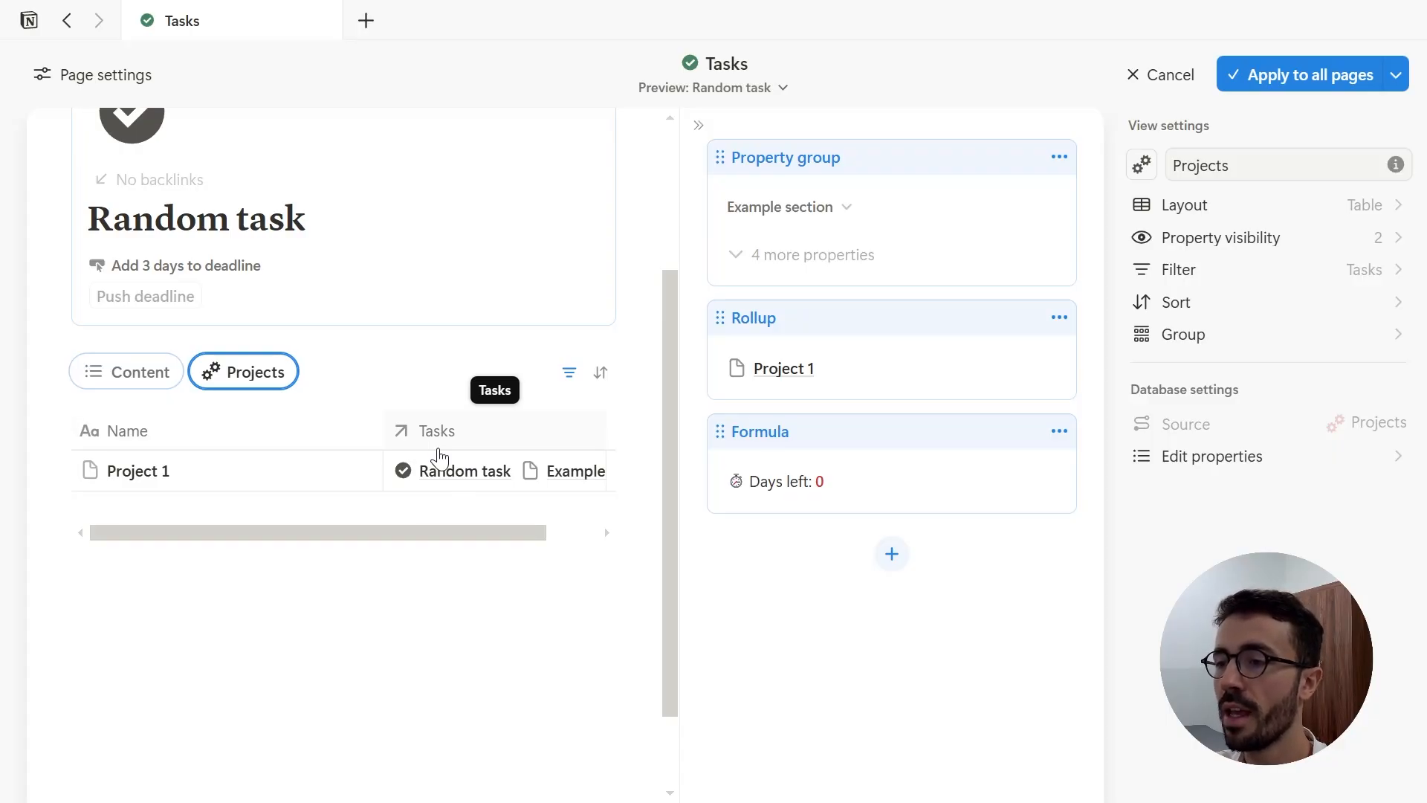
{"action": "left_click", "coordinate": [570, 376]}
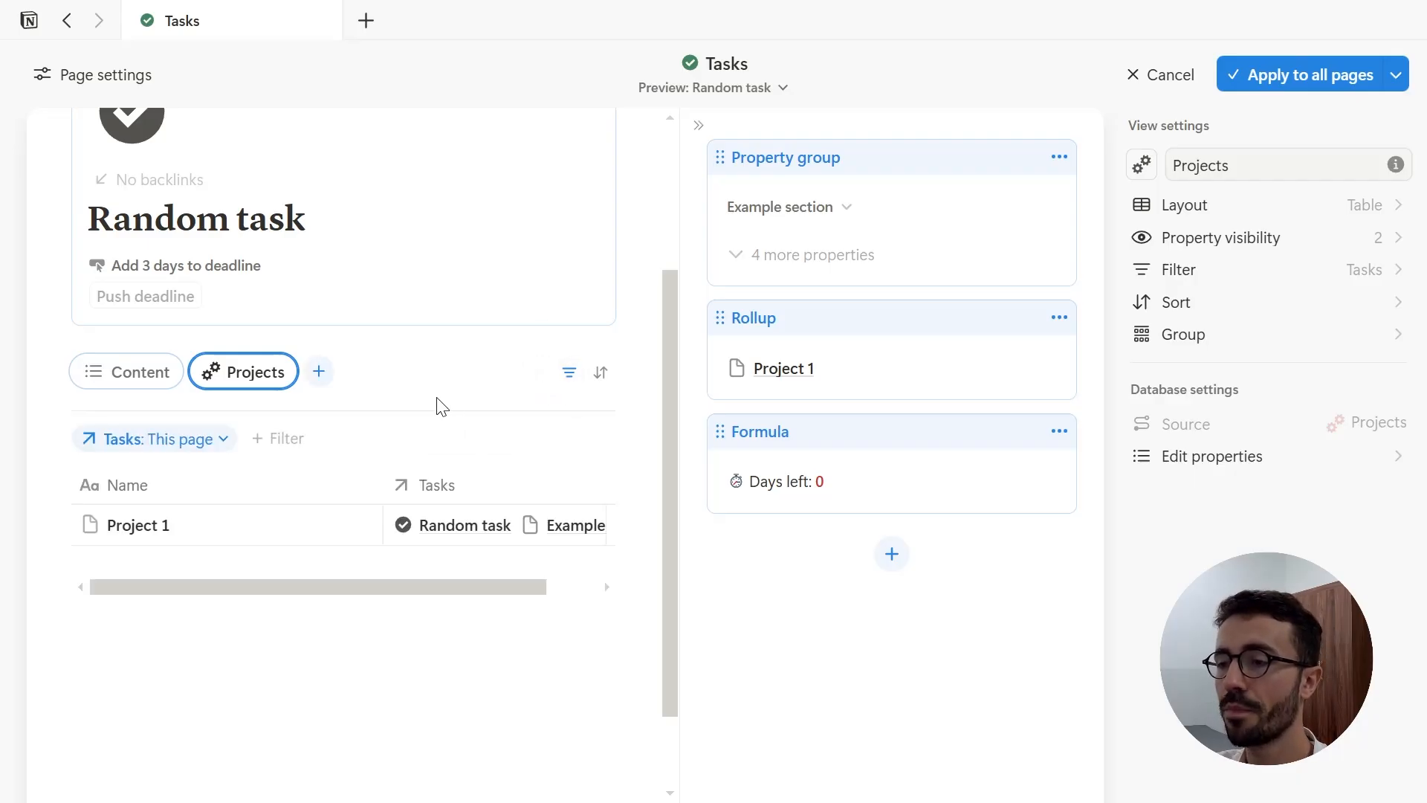
{"action": "left_click", "coordinate": [194, 444]}
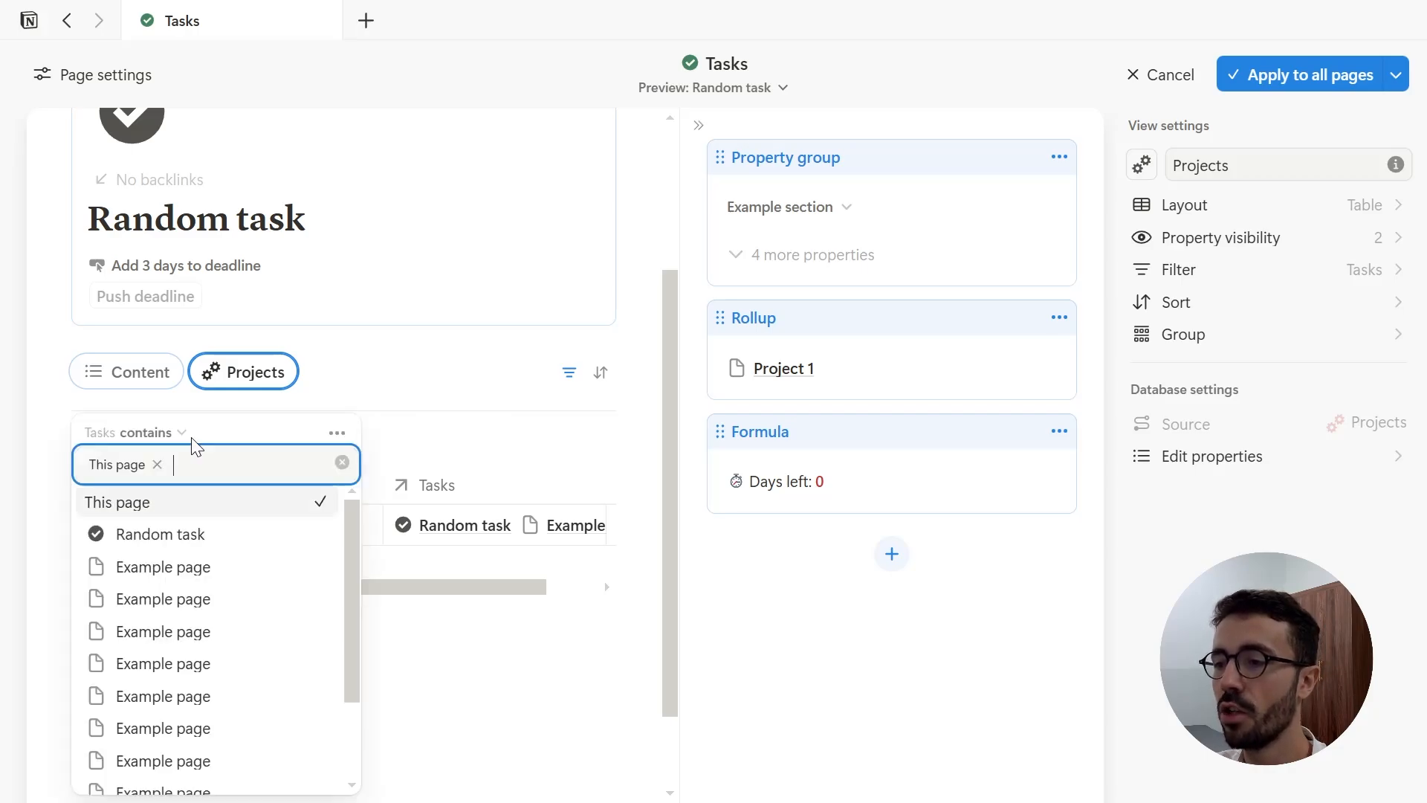
{"action": "left_click", "coordinate": [192, 439]}
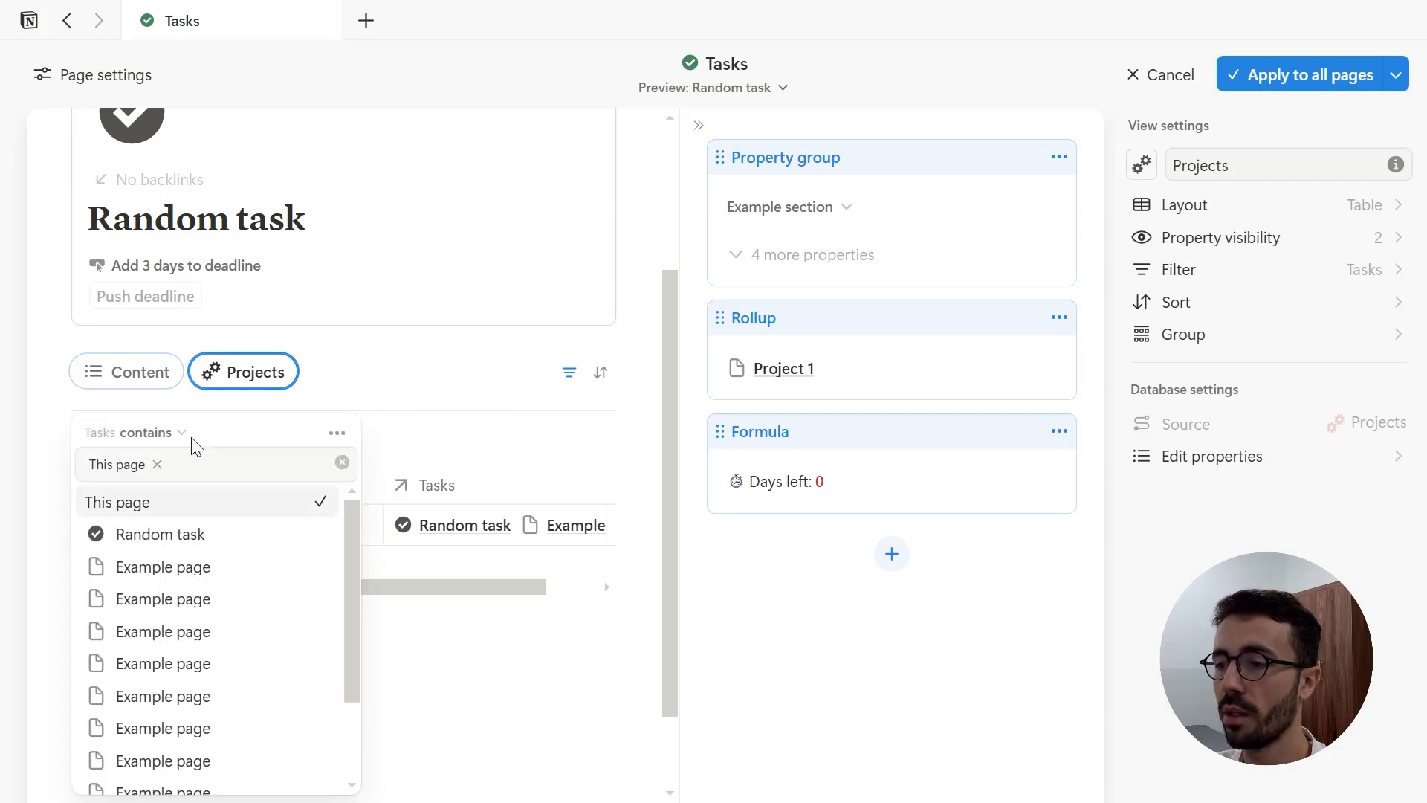
{"action": "left_click", "coordinate": [364, 413]}
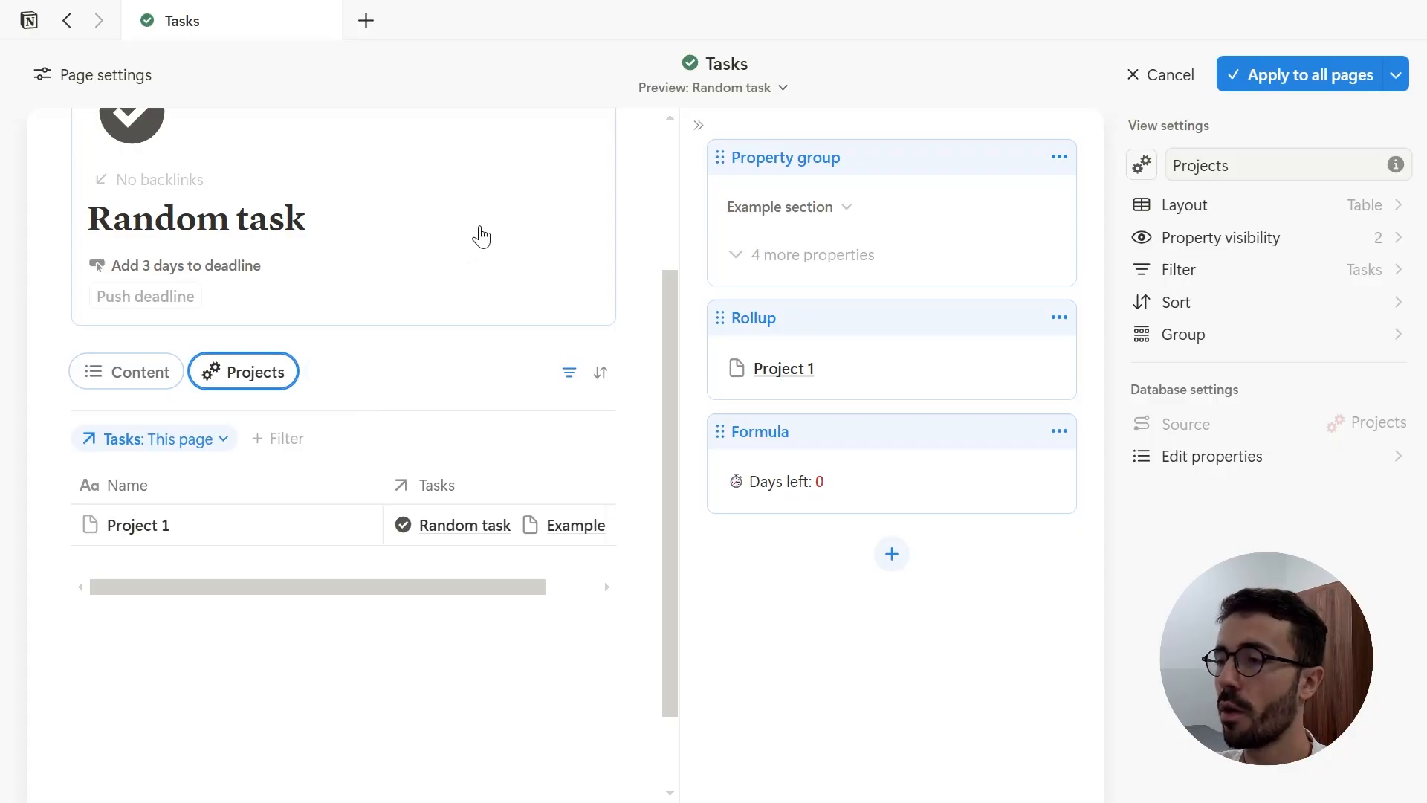
Preview the layout with the second Random task and apply the layout to all pages
{"action": "left_click", "coordinate": [678, 87]}
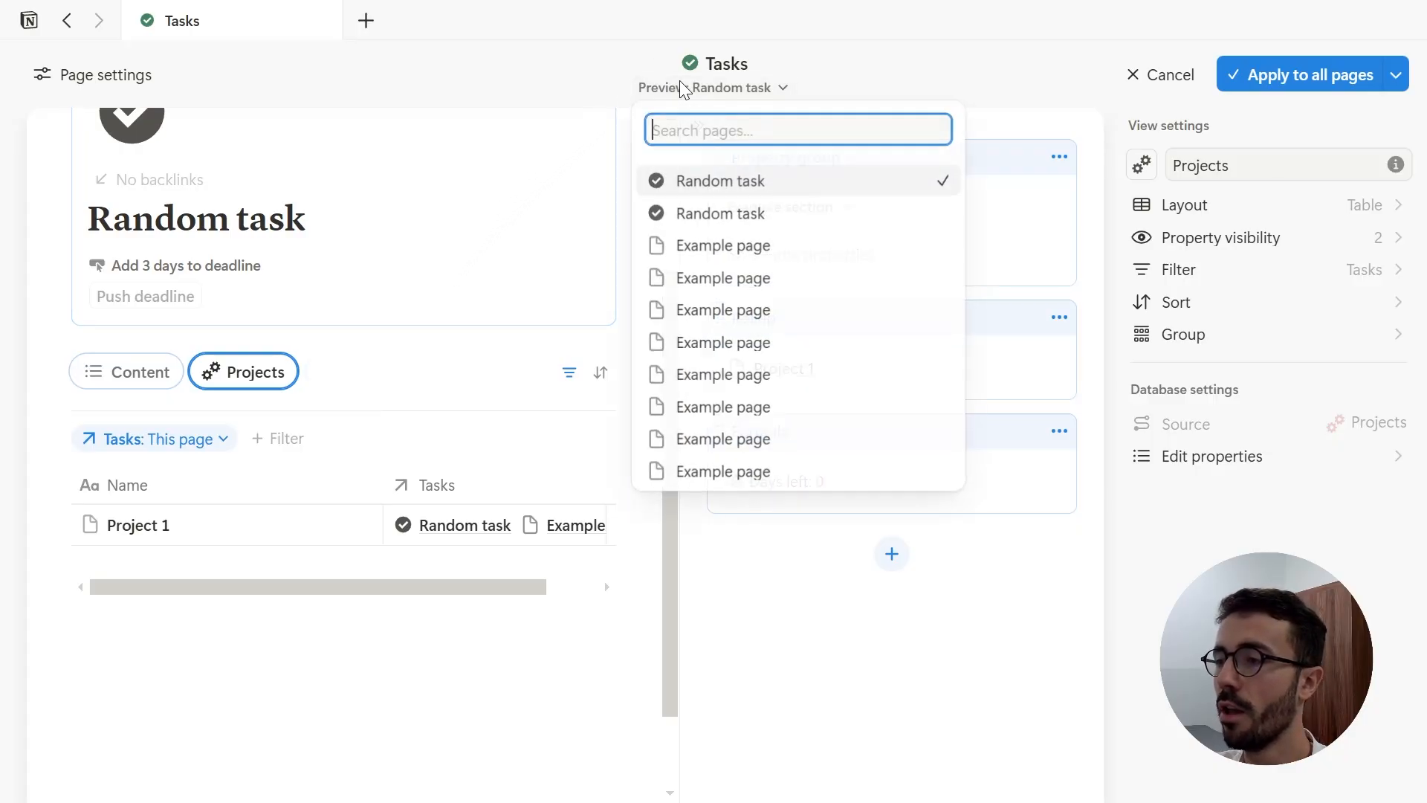
{"action": "left_click", "coordinate": [699, 213]}
{"action": "left_click", "coordinate": [586, 290]}
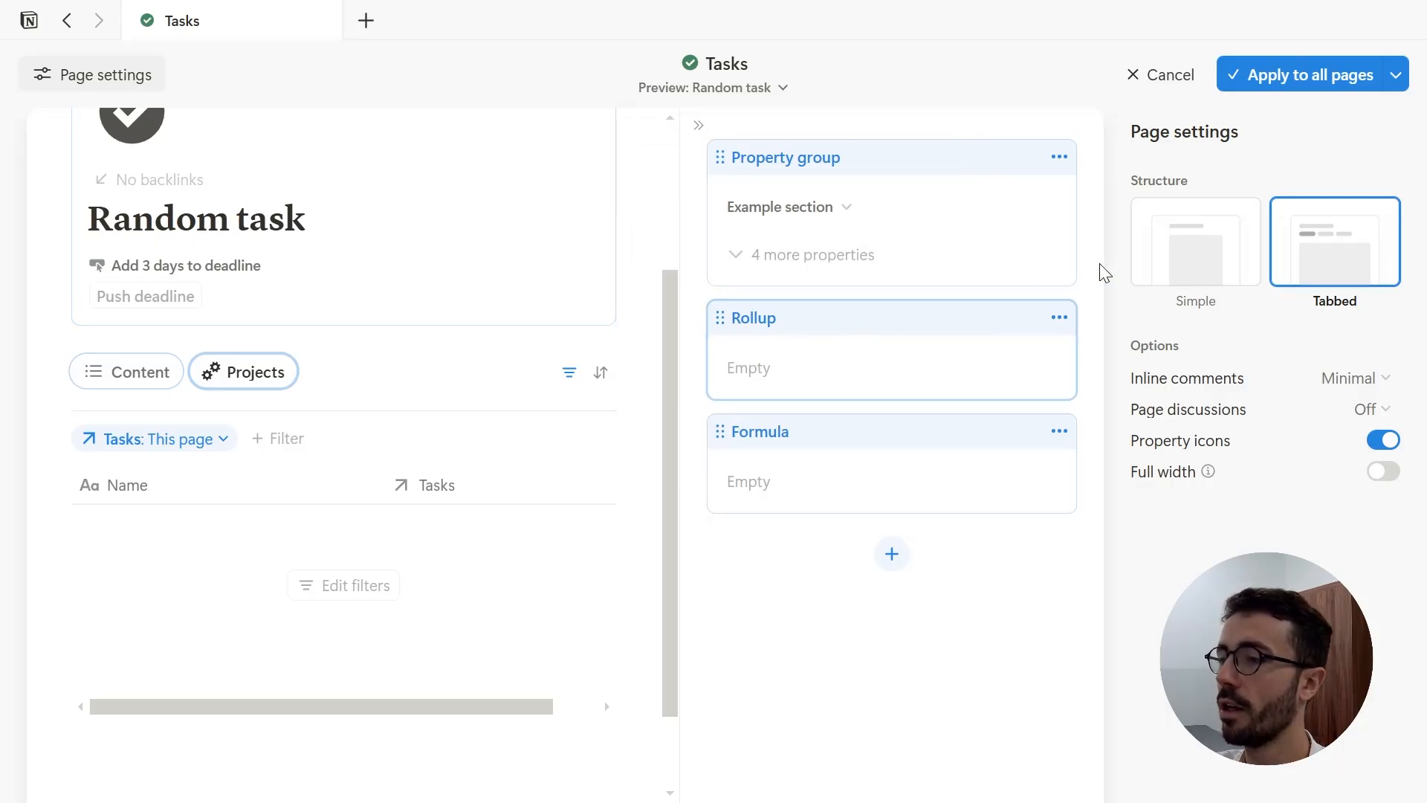
{"action": "left_click", "coordinate": [1287, 78]}
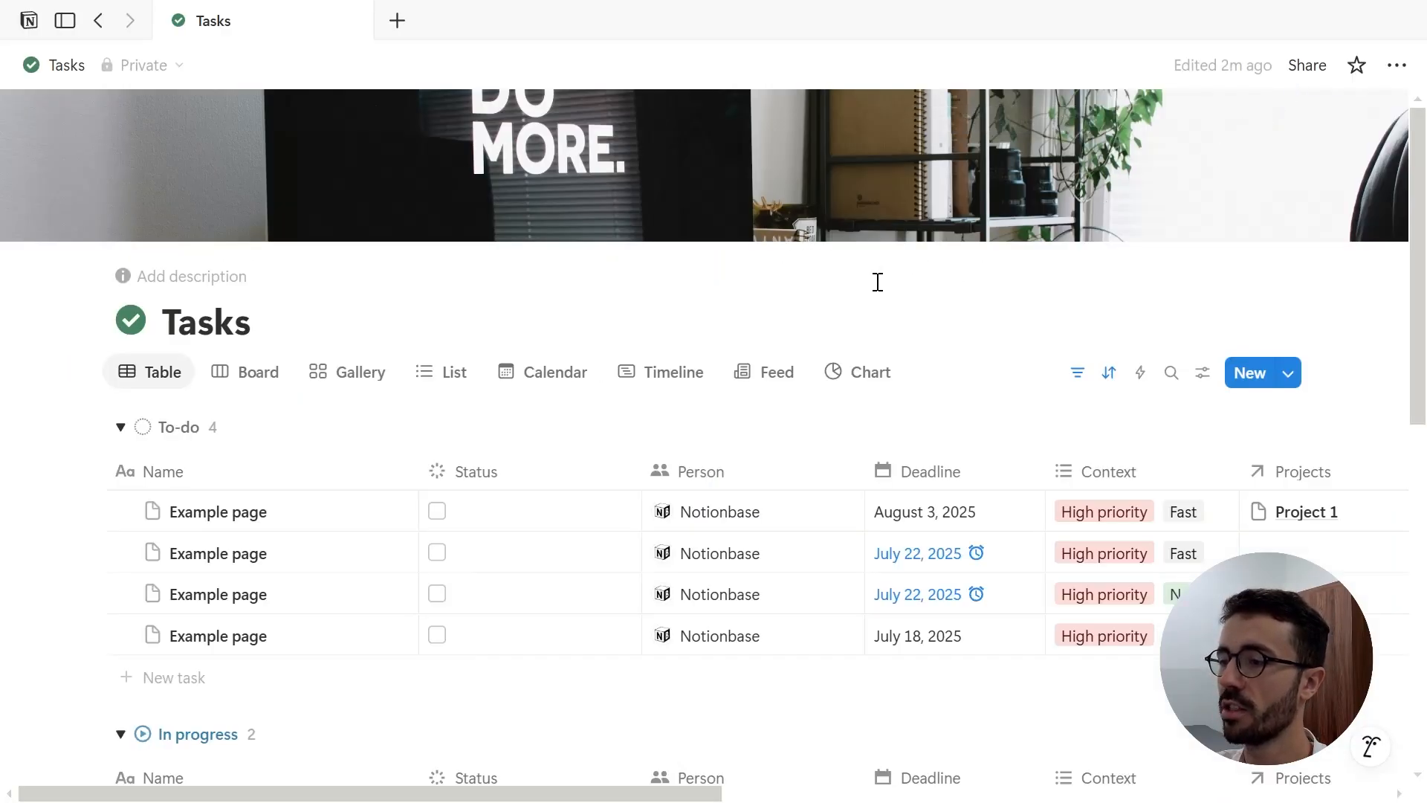
Open Random task from the Complete group and examine its Projects tab, Content tab and page details
{"action": "scroll", "coordinate": [1086, 293], "scroll_direction": "down", "scroll_amount": 8}
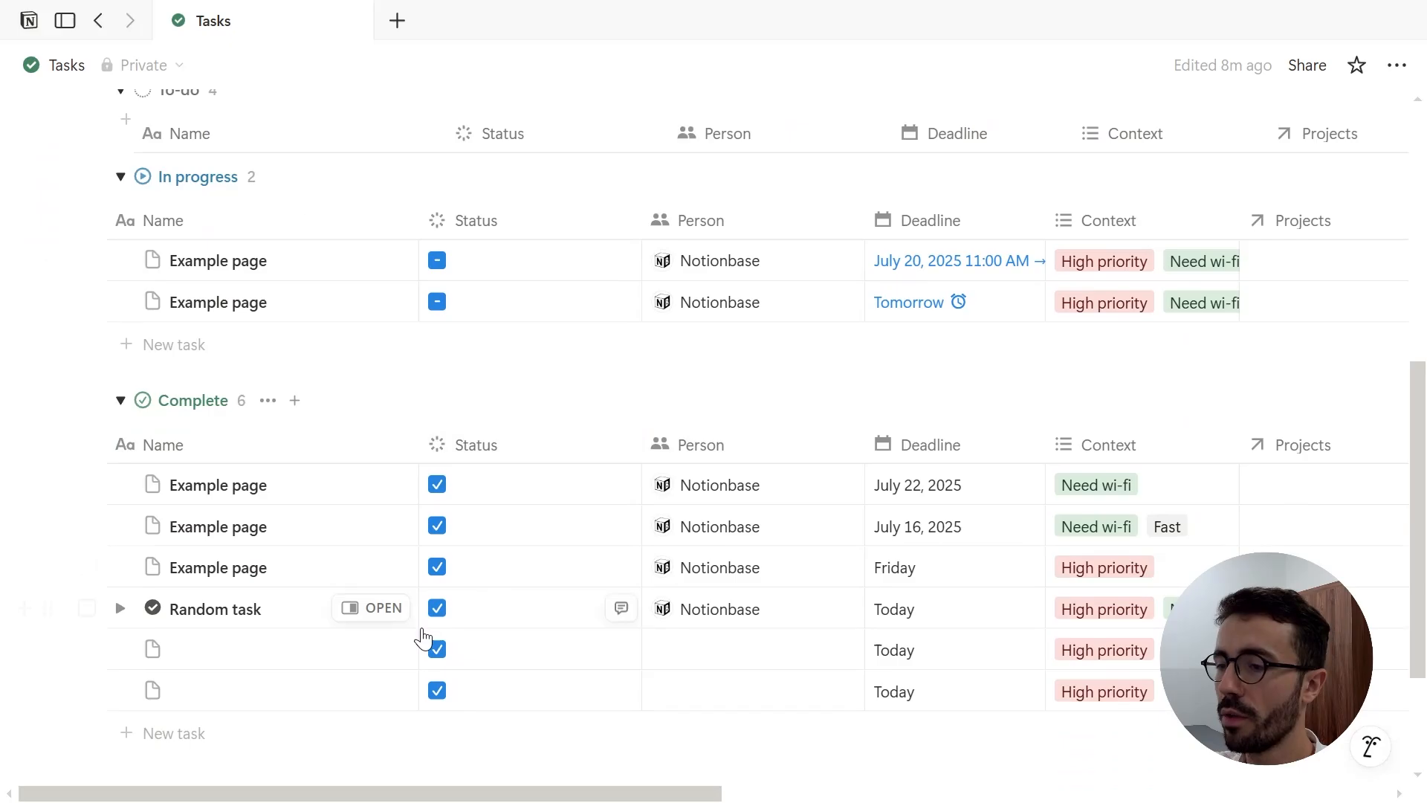
{"action": "left_click", "coordinate": [384, 608]}
{"action": "scroll", "coordinate": [1067, 459], "scroll_direction": "down", "scroll_amount": 3}
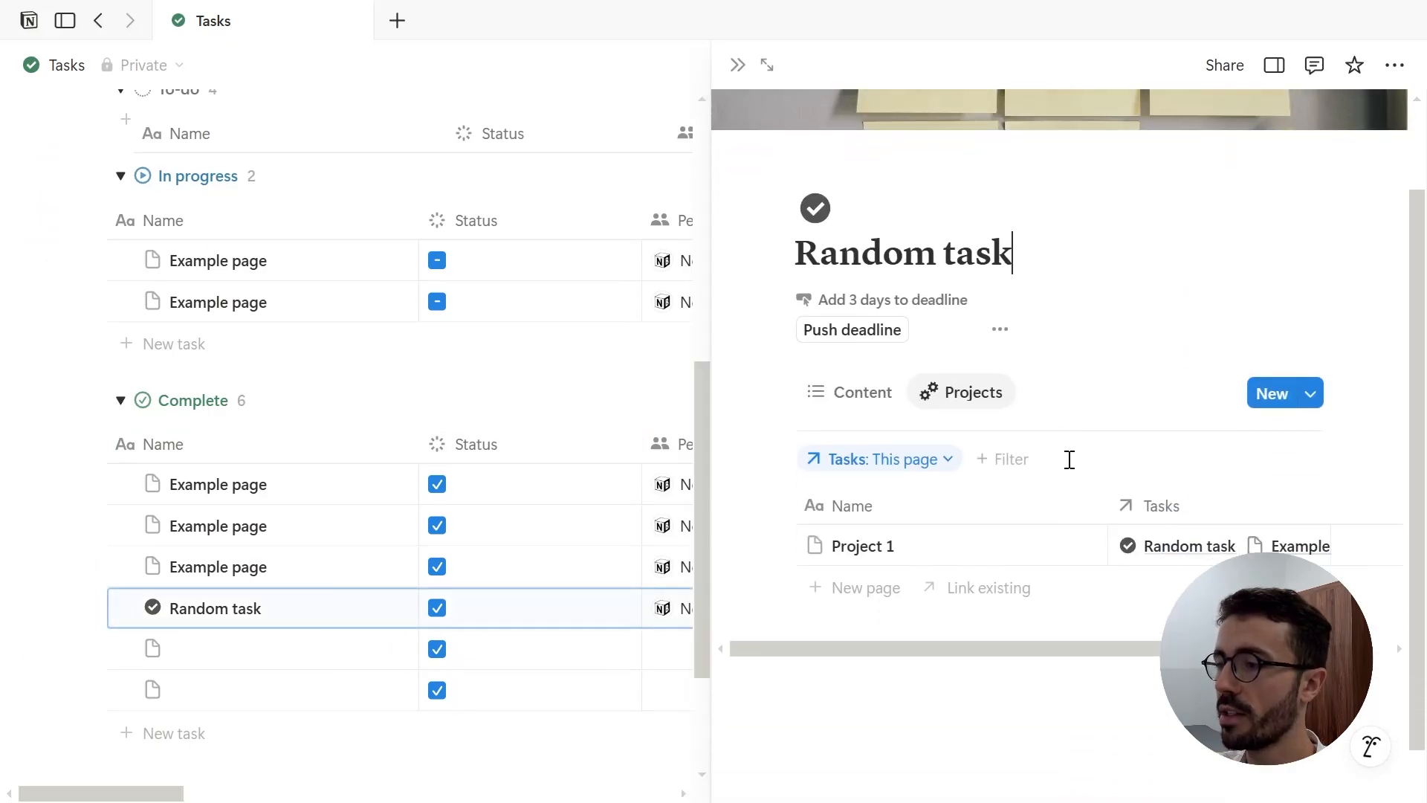
{"action": "left_click", "coordinate": [855, 281]}
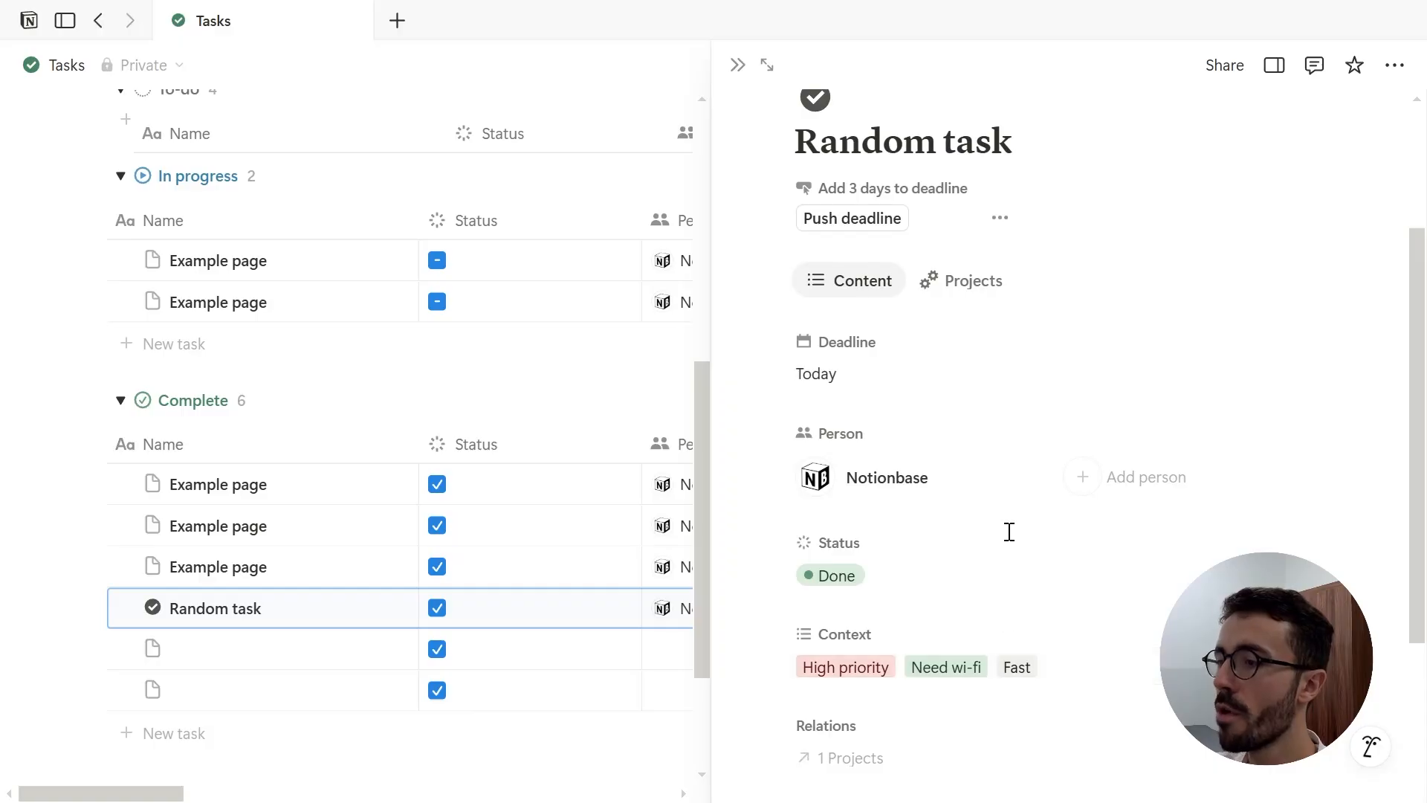
{"action": "scroll", "coordinate": [1009, 520], "scroll_direction": "down", "scroll_amount": 3}
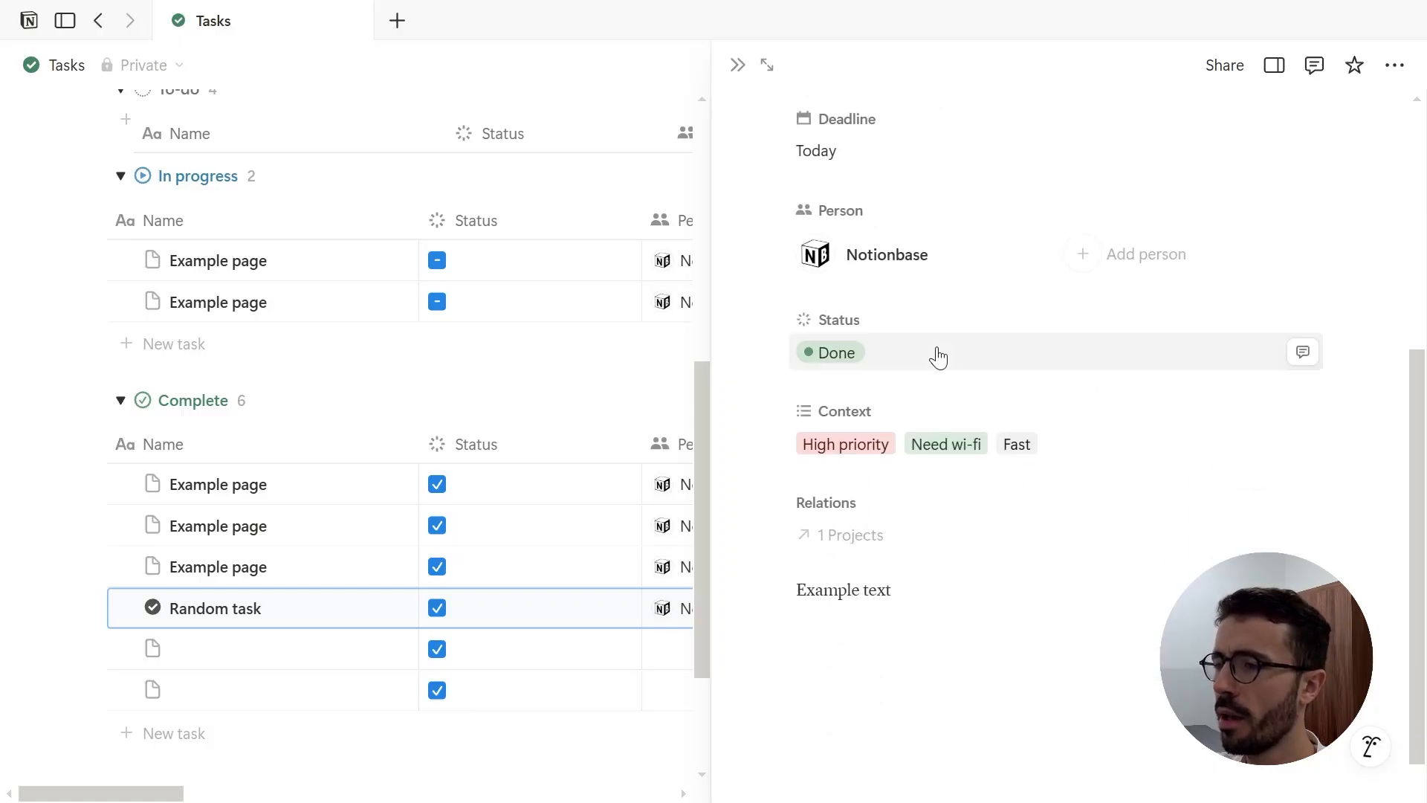
{"action": "left_click", "coordinate": [1273, 71]}
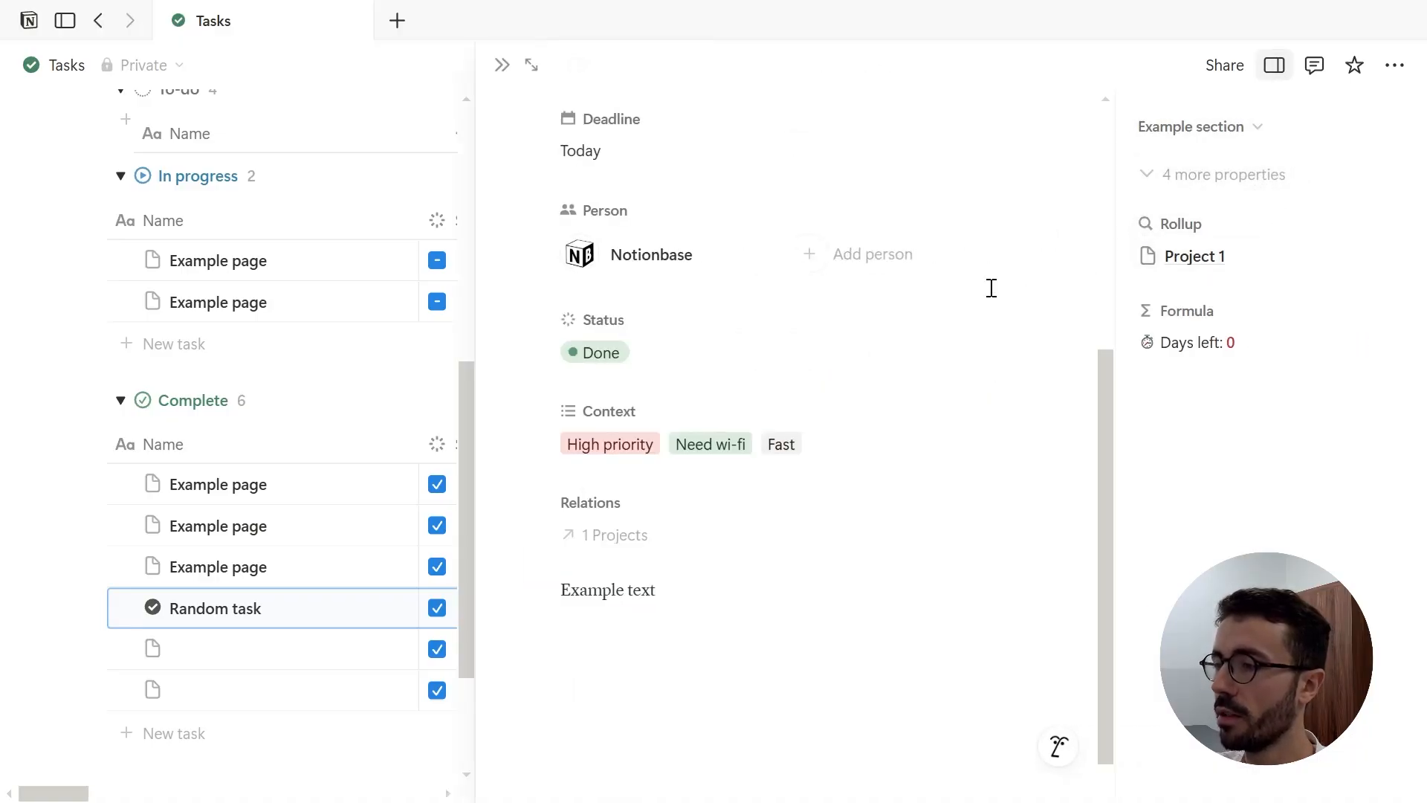
{"action": "left_click", "coordinate": [374, 405]}
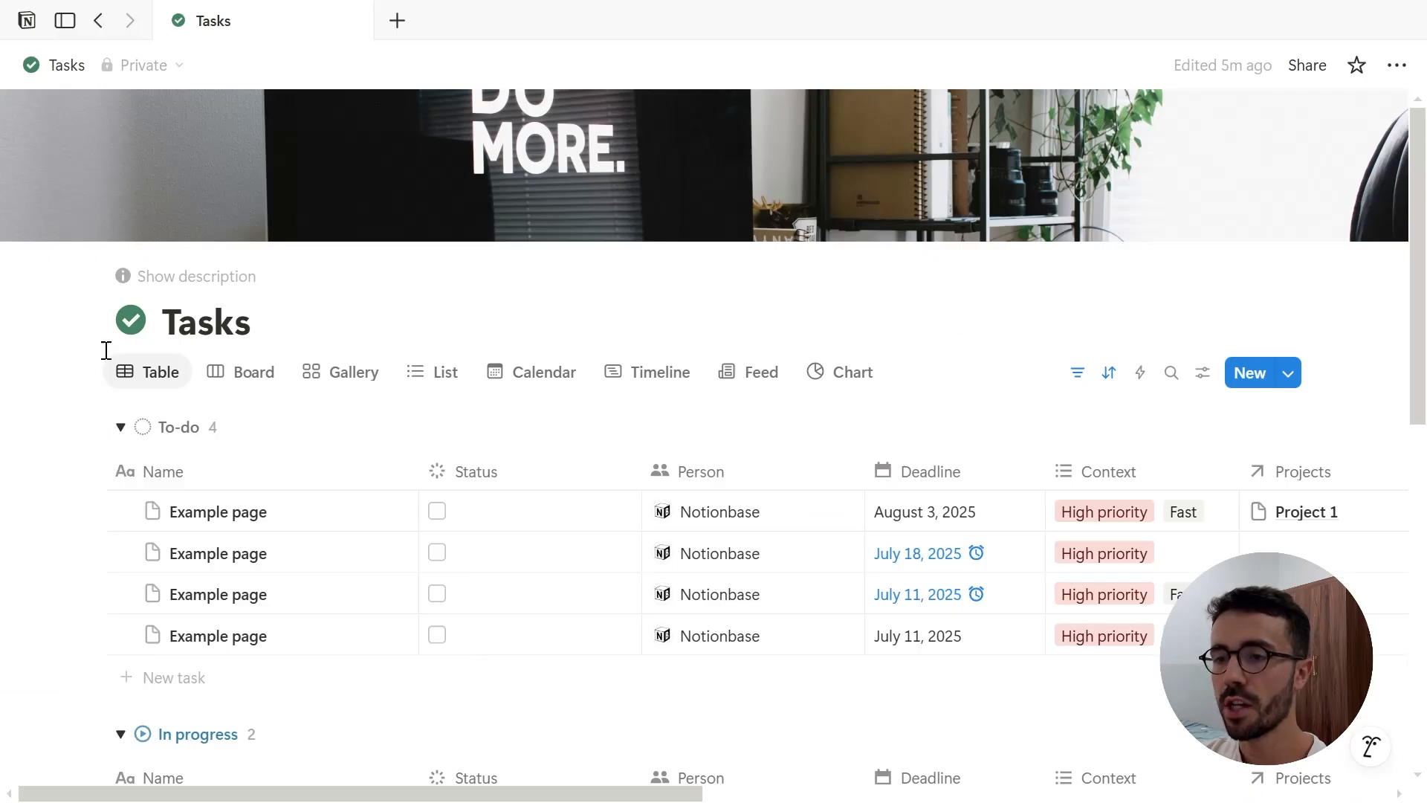
Create a new page in the Private section and start its body
{"action": "mouse_move", "coordinate": [4, 379]}
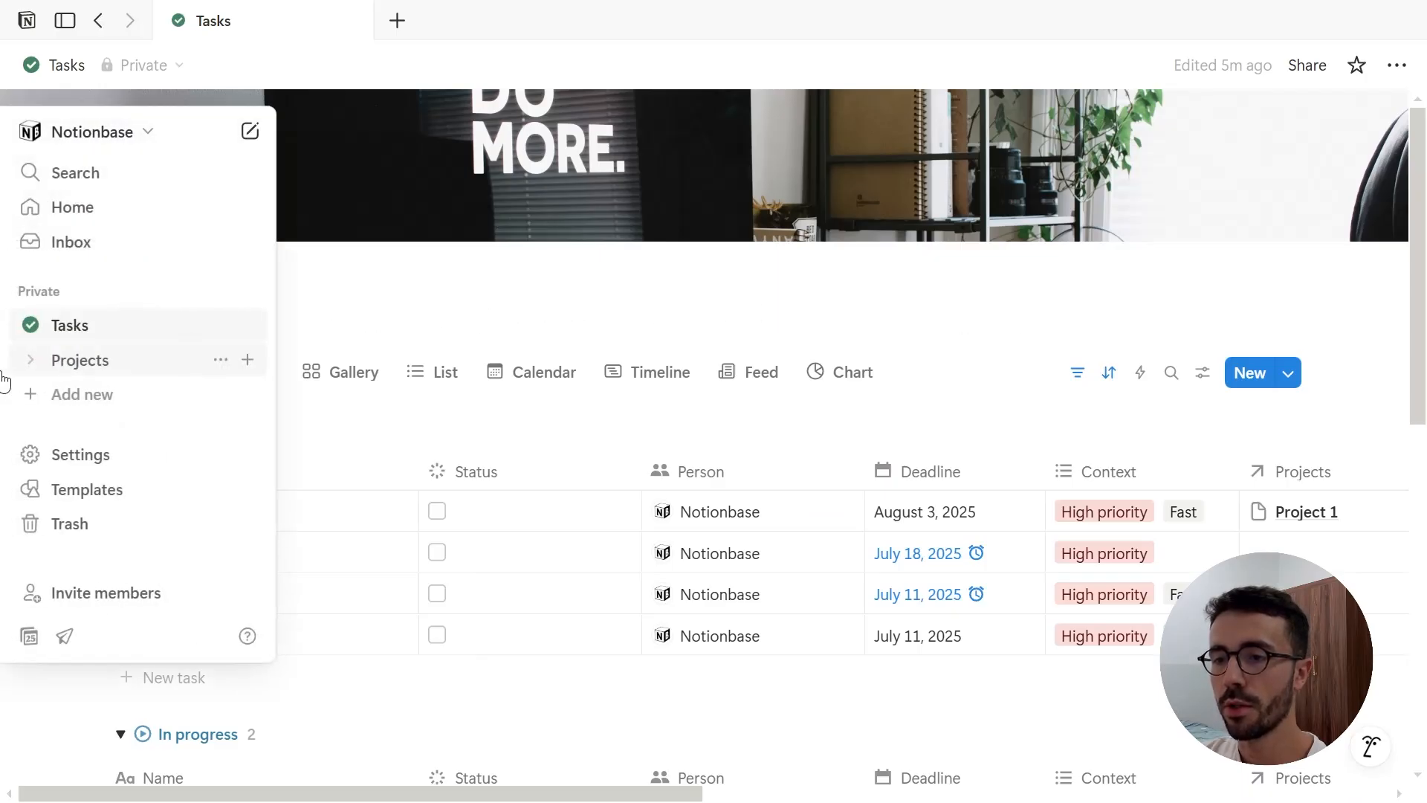
{"action": "left_click", "coordinate": [247, 292]}
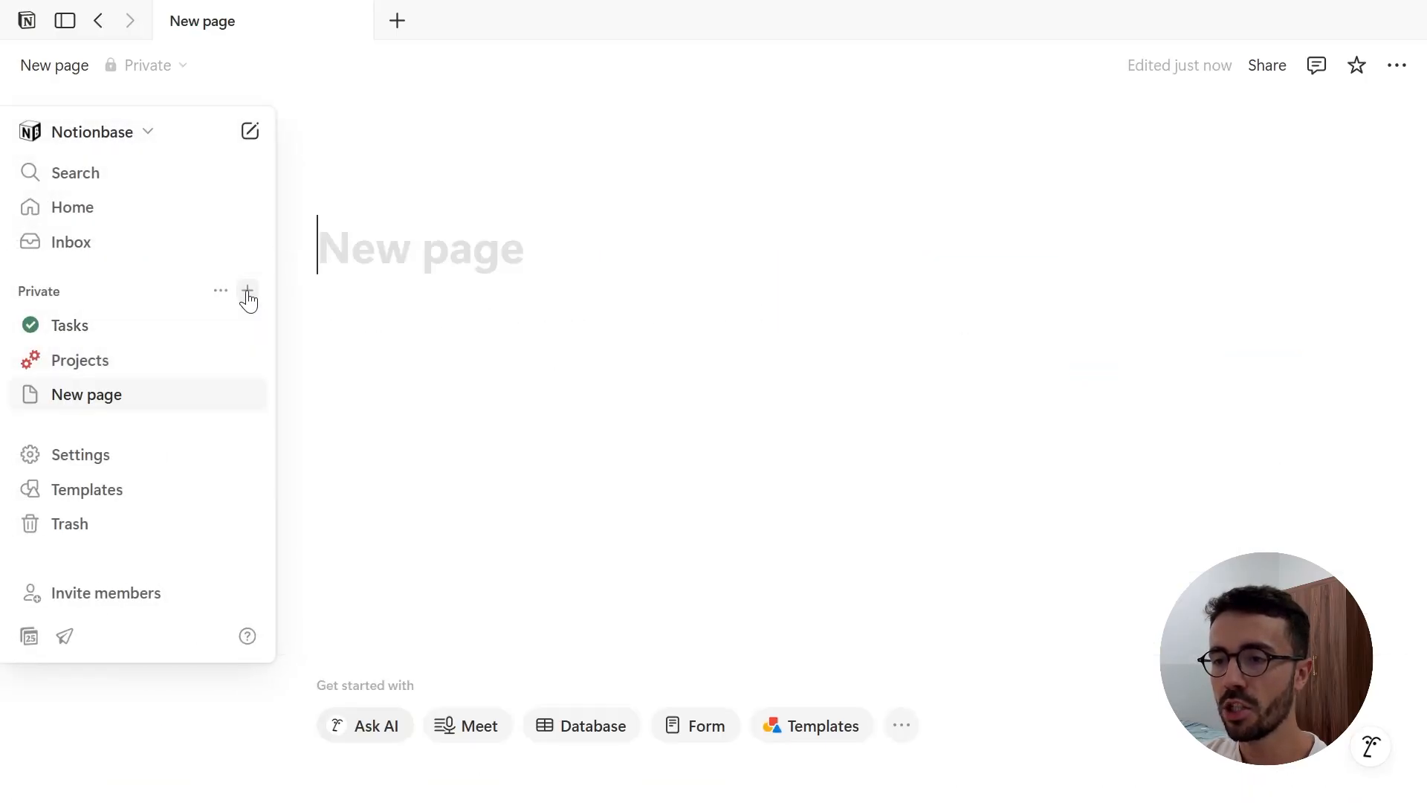
{"action": "left_click", "coordinate": [399, 315]}
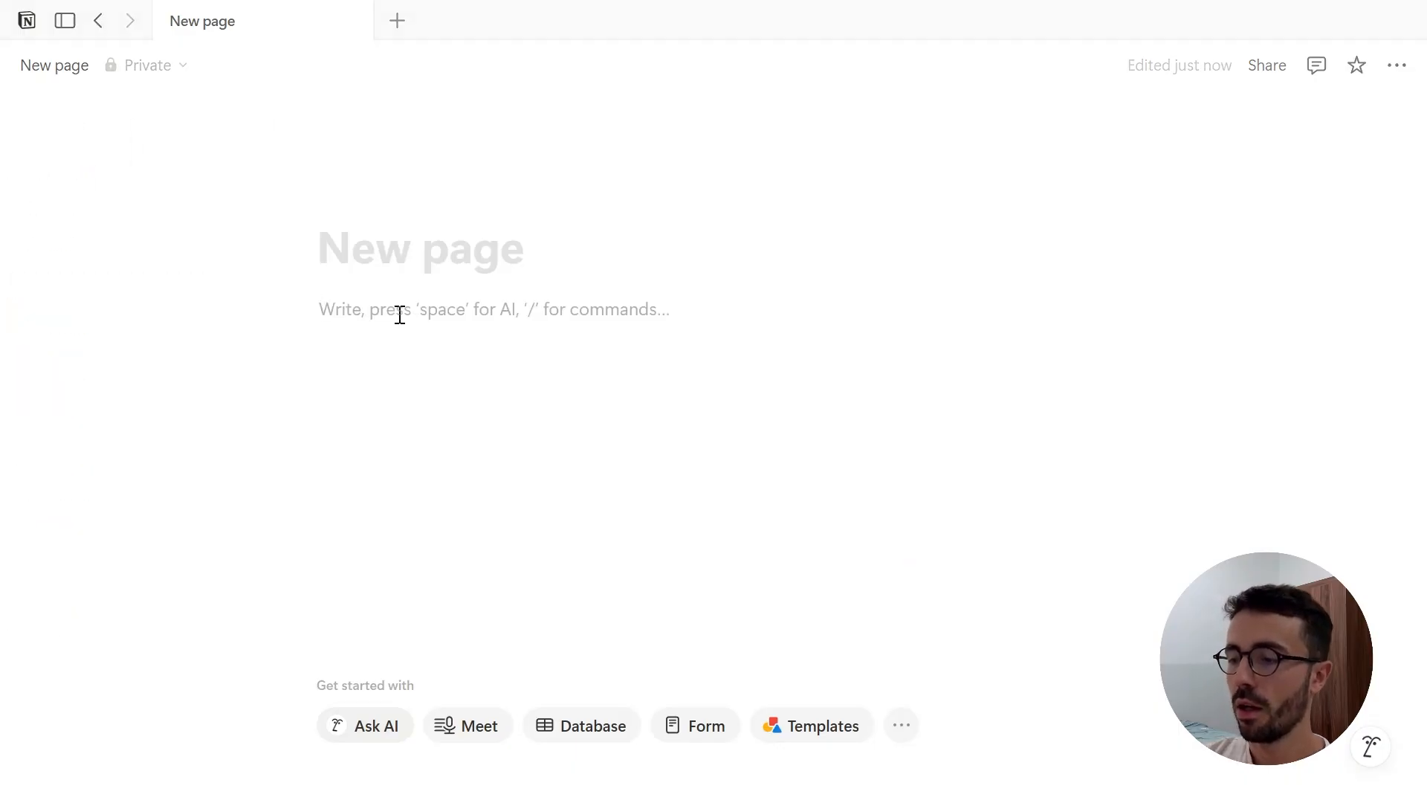
Insert a linked view of the Tasks database using its List view, and expand the new page's contents in the page tree
{"action": "type", "text": "/linked"}
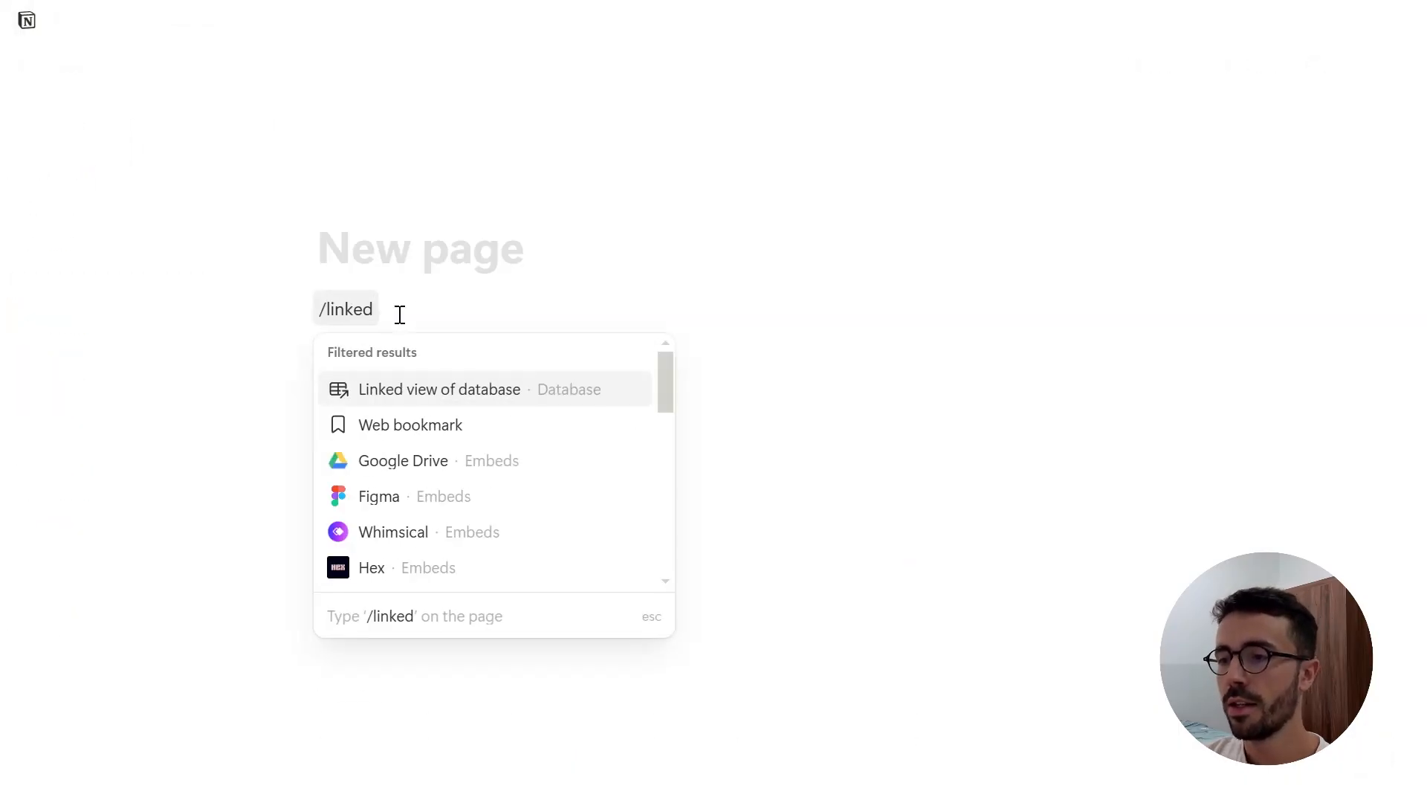
{"action": "left_click", "coordinate": [405, 390]}
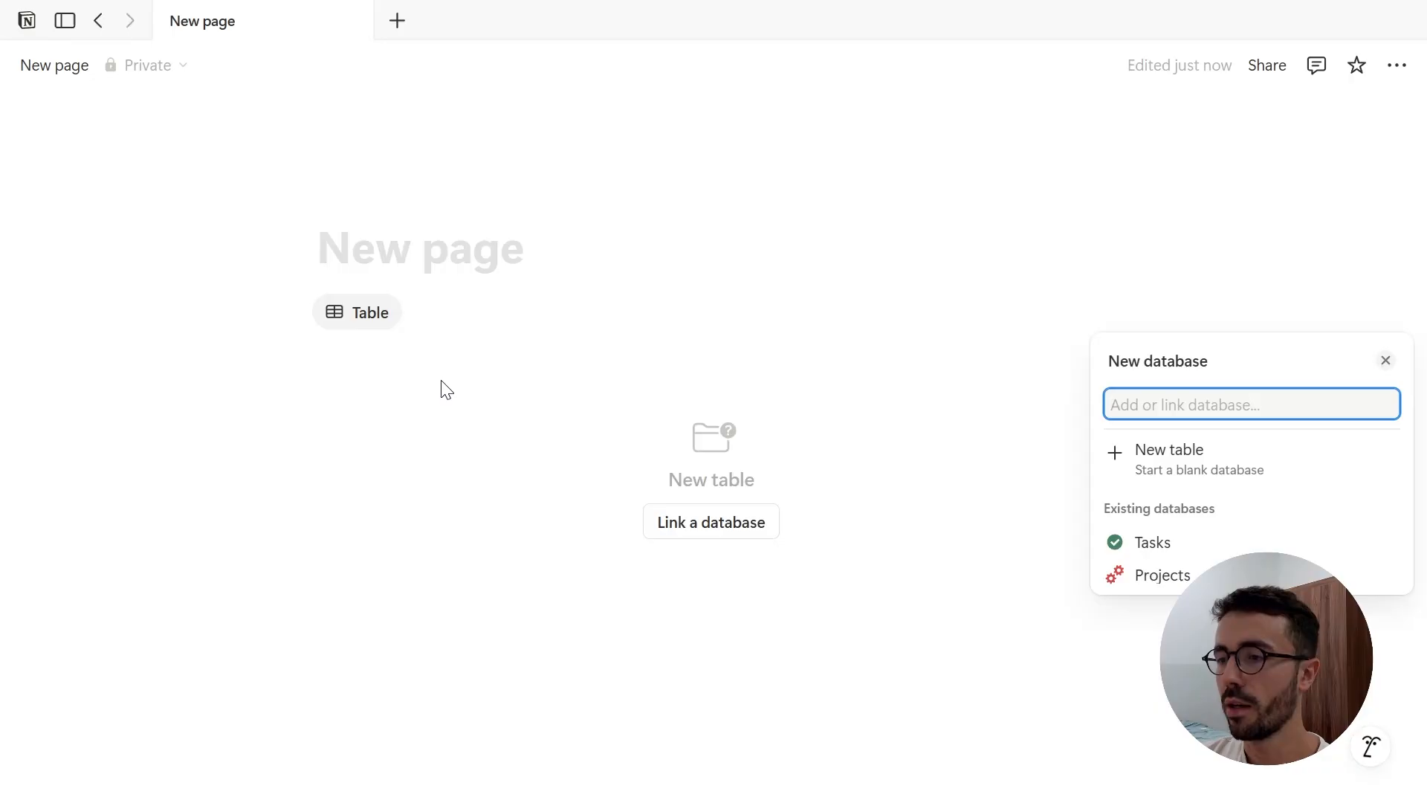
{"action": "left_click", "coordinate": [1223, 548]}
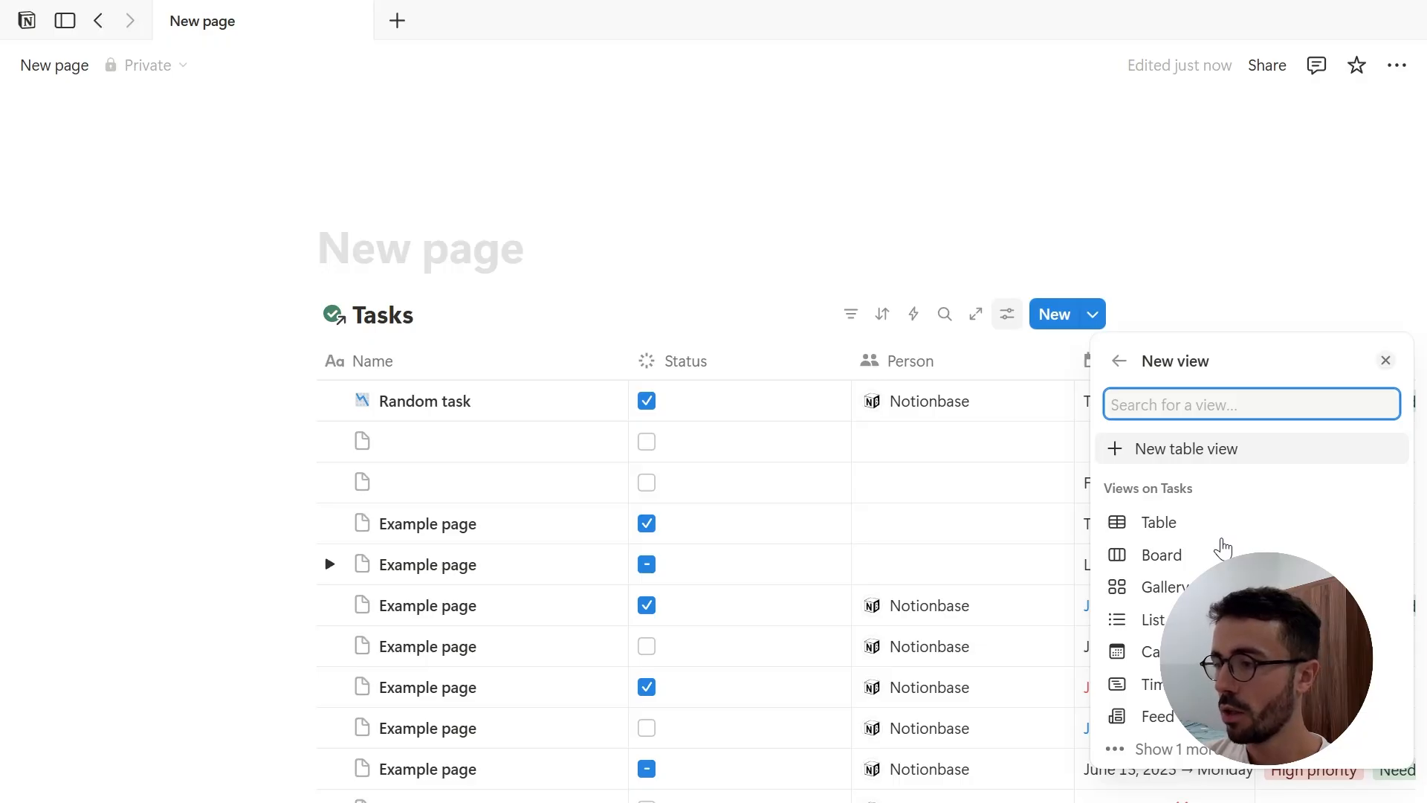
{"action": "left_click", "coordinate": [1182, 620]}
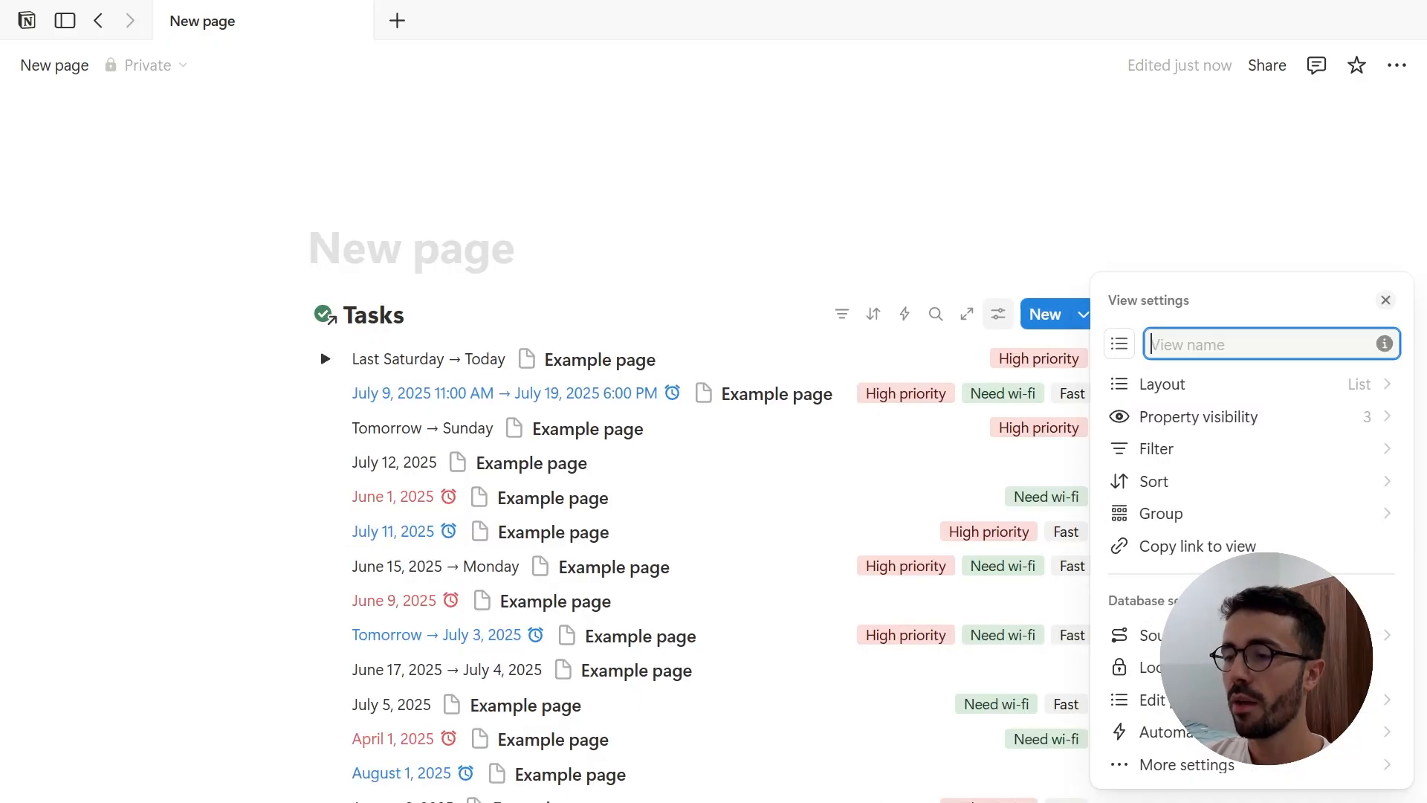
{"action": "key", "text": "Escape"}
{"action": "mouse_move", "coordinate": [6, 404]}
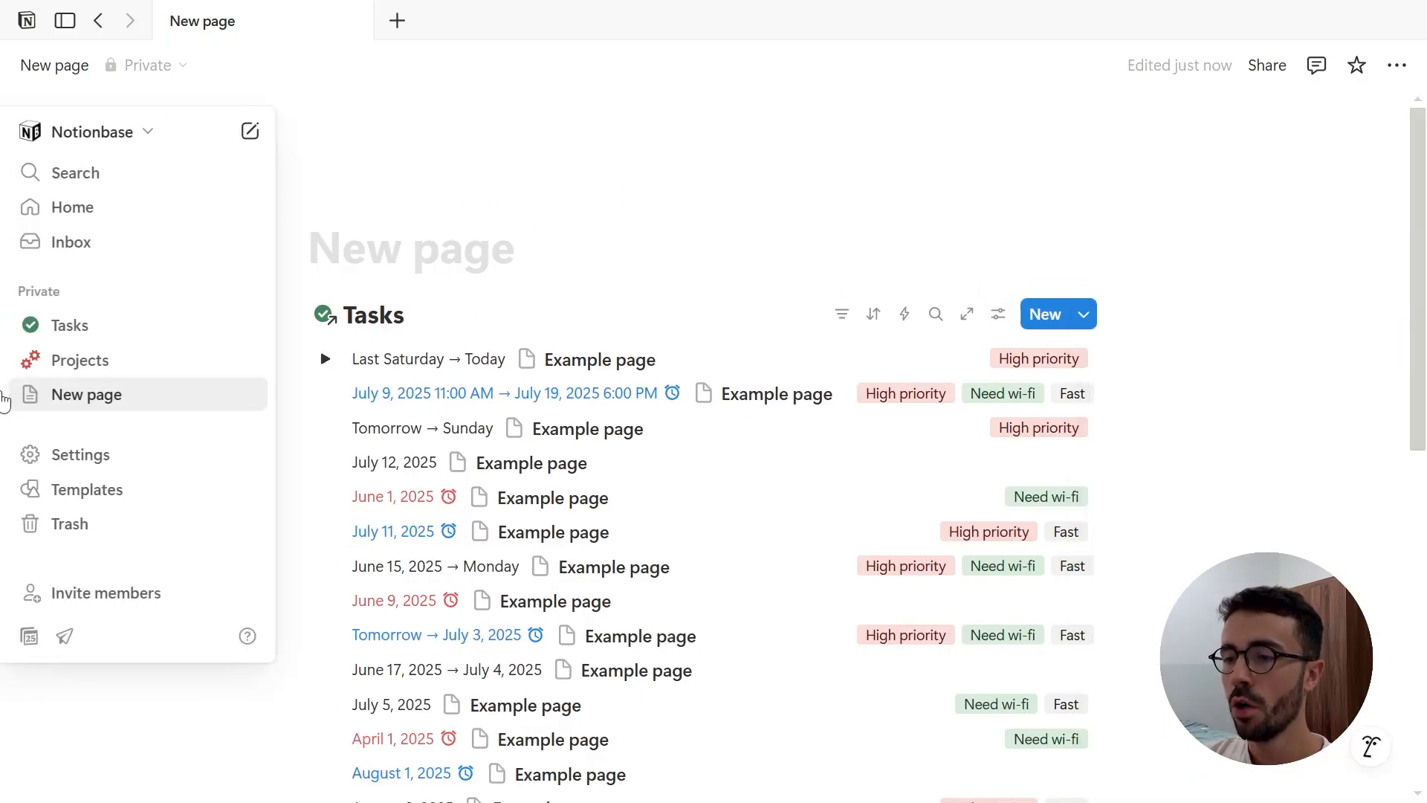
{"action": "left_click", "coordinate": [30, 395]}
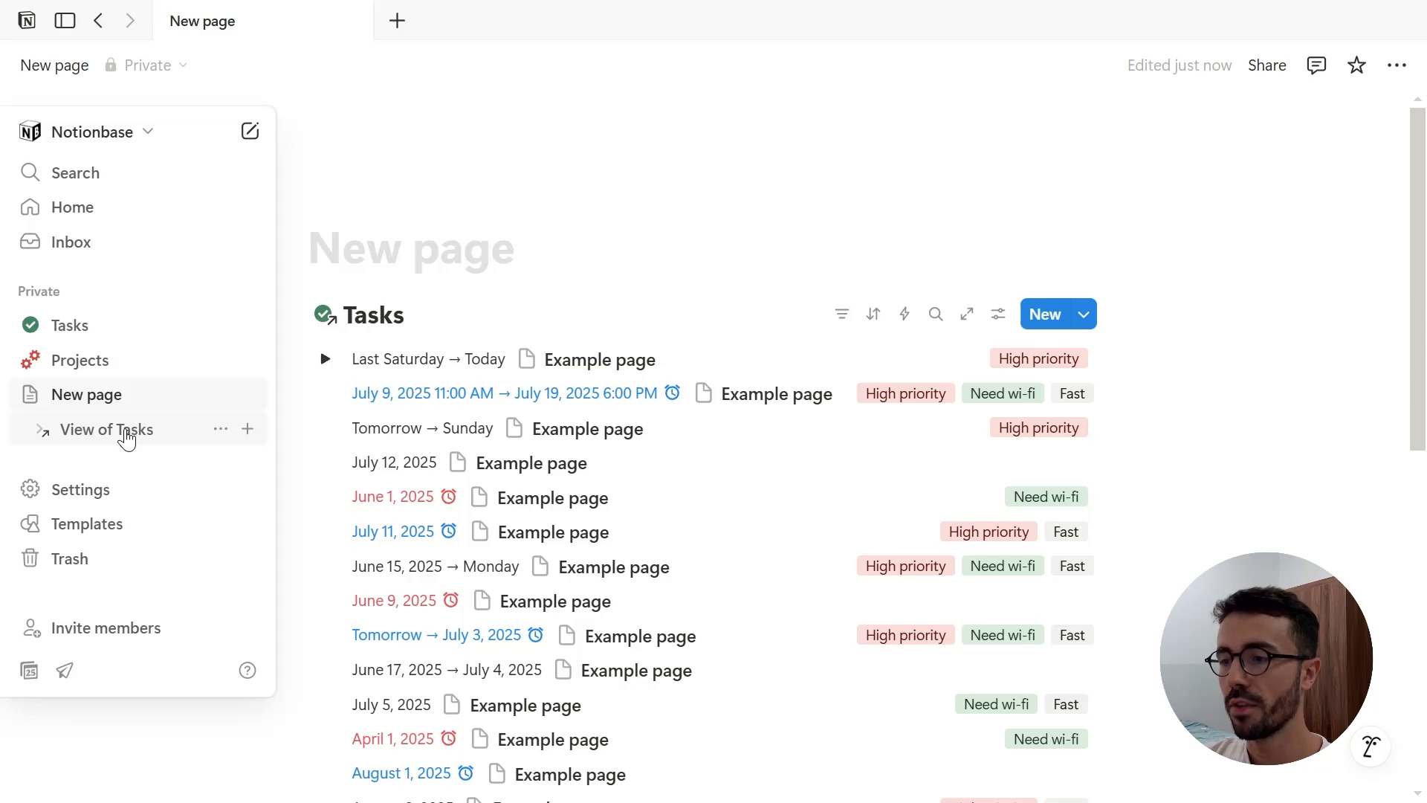
Expand View of Tasks under the new page in the page tree and look through the linked Tasks list
{"action": "left_click", "coordinate": [39, 429]}
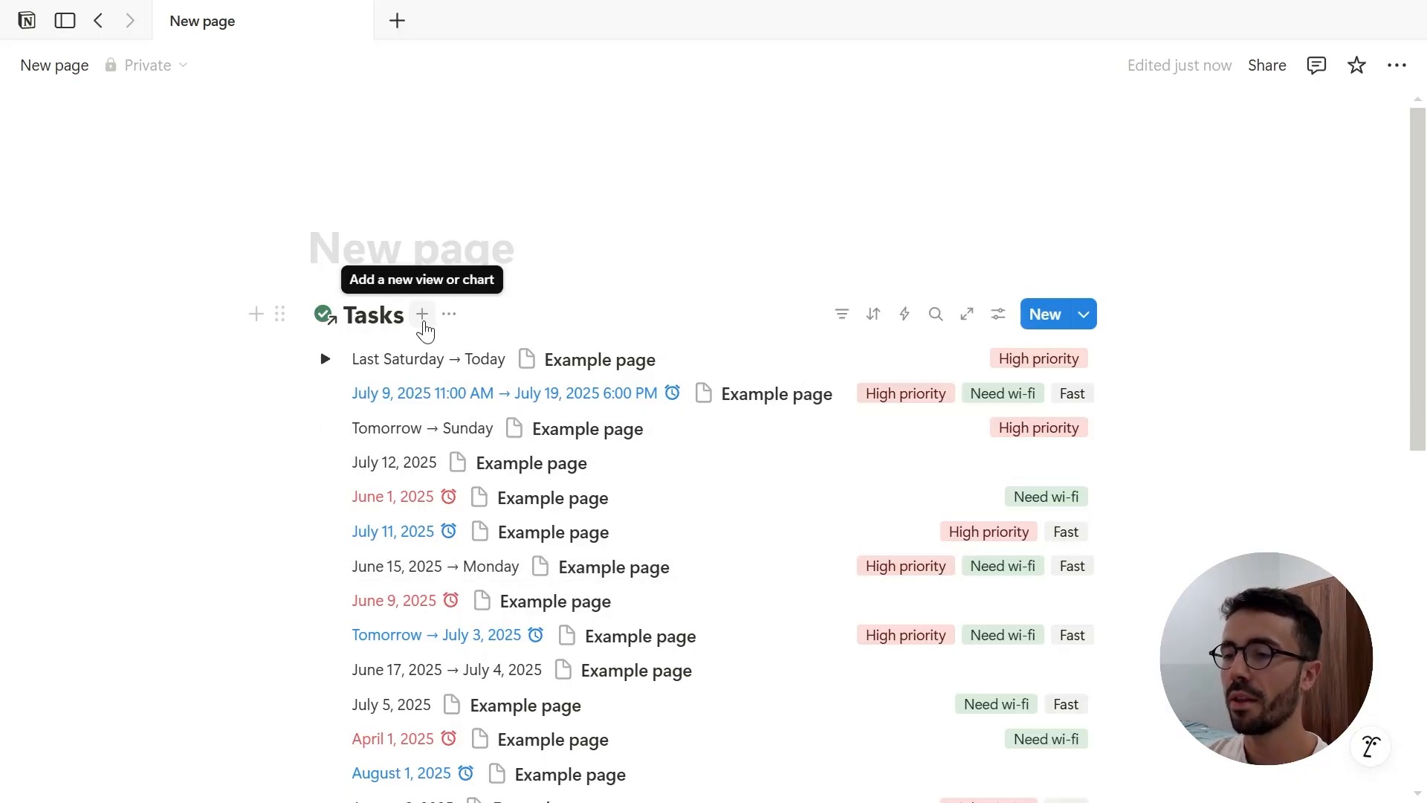
{"action": "scroll", "coordinate": [520, 416], "scroll_direction": "down", "scroll_amount": 6}
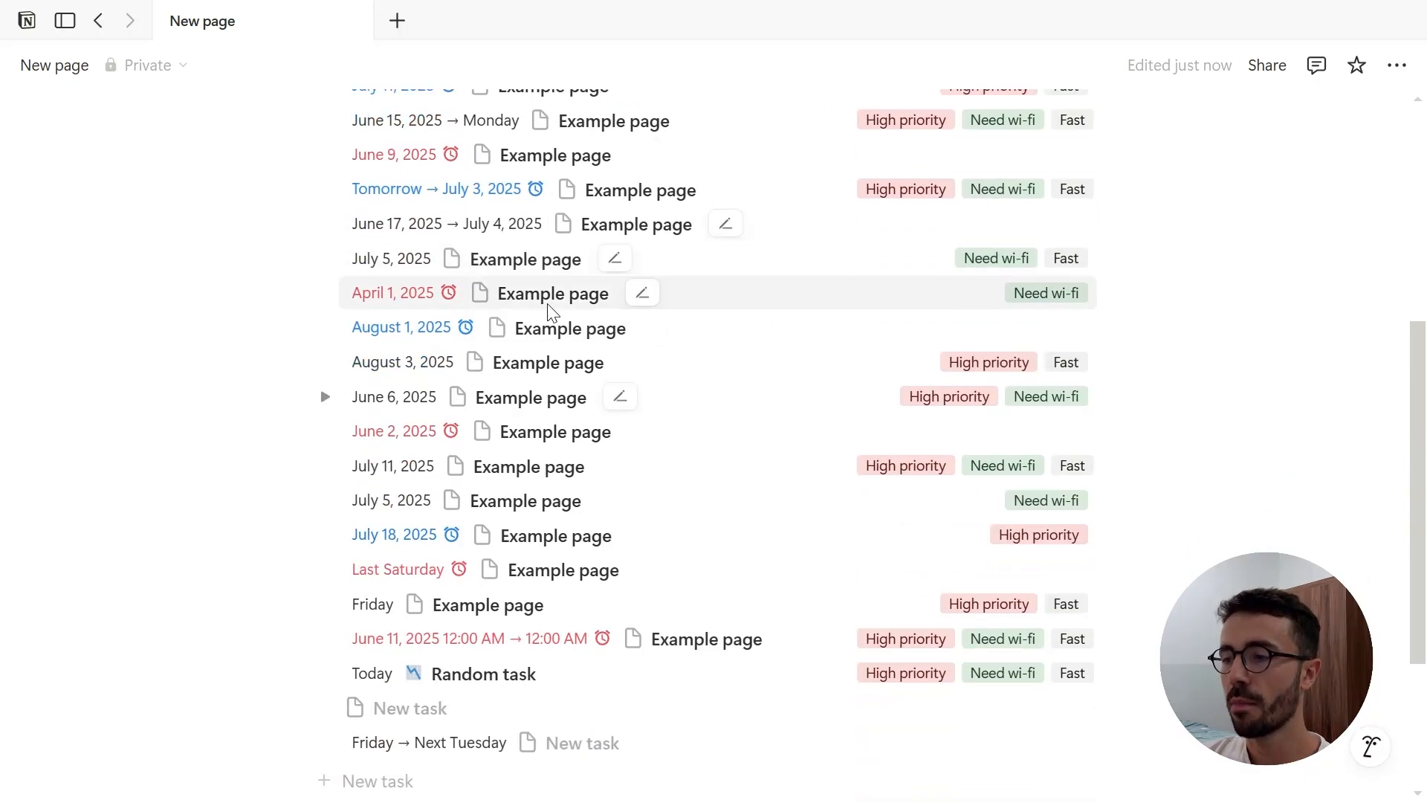
{"action": "scroll", "coordinate": [678, 522], "scroll_direction": "up", "scroll_amount": 6}
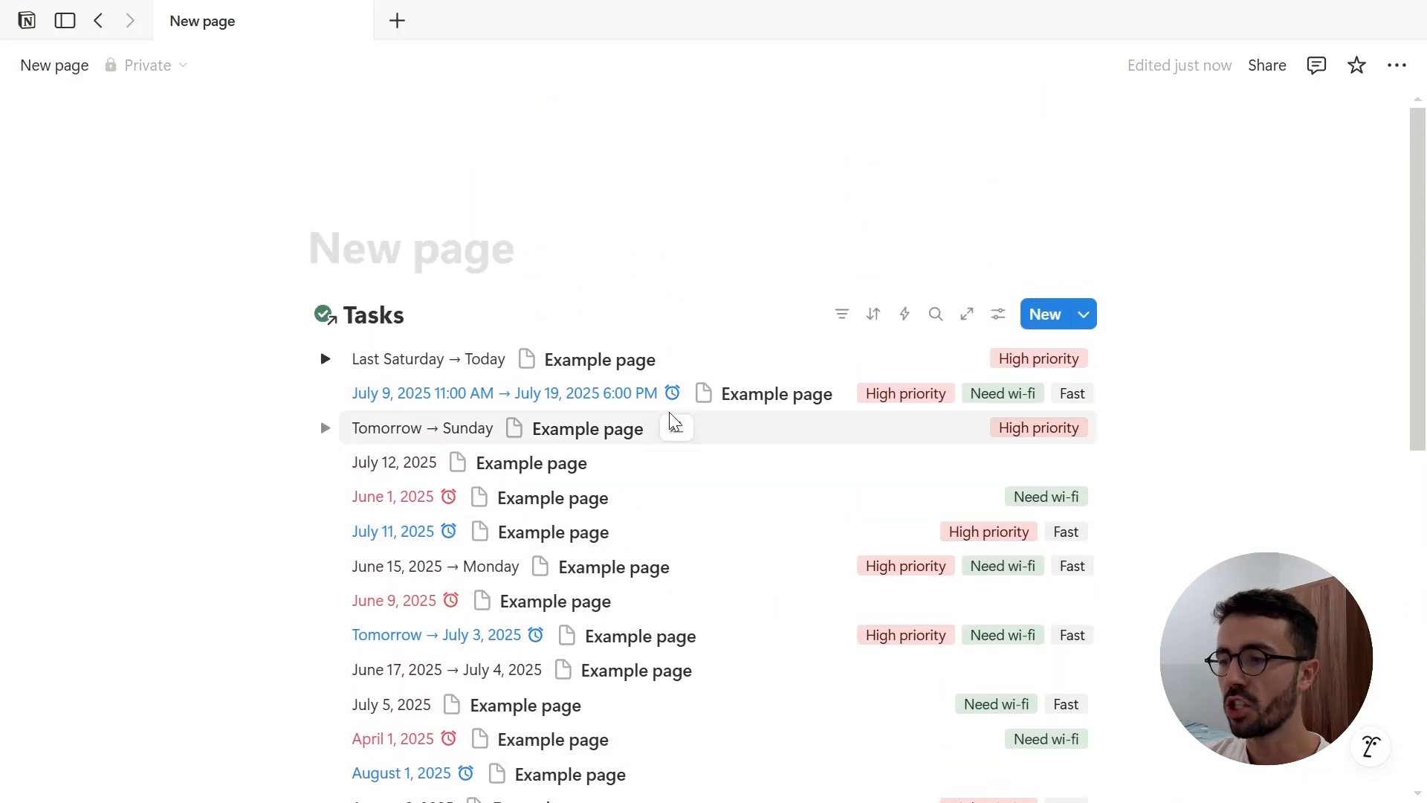
{"action": "scroll", "coordinate": [591, 562], "scroll_direction": "down", "scroll_amount": 3}
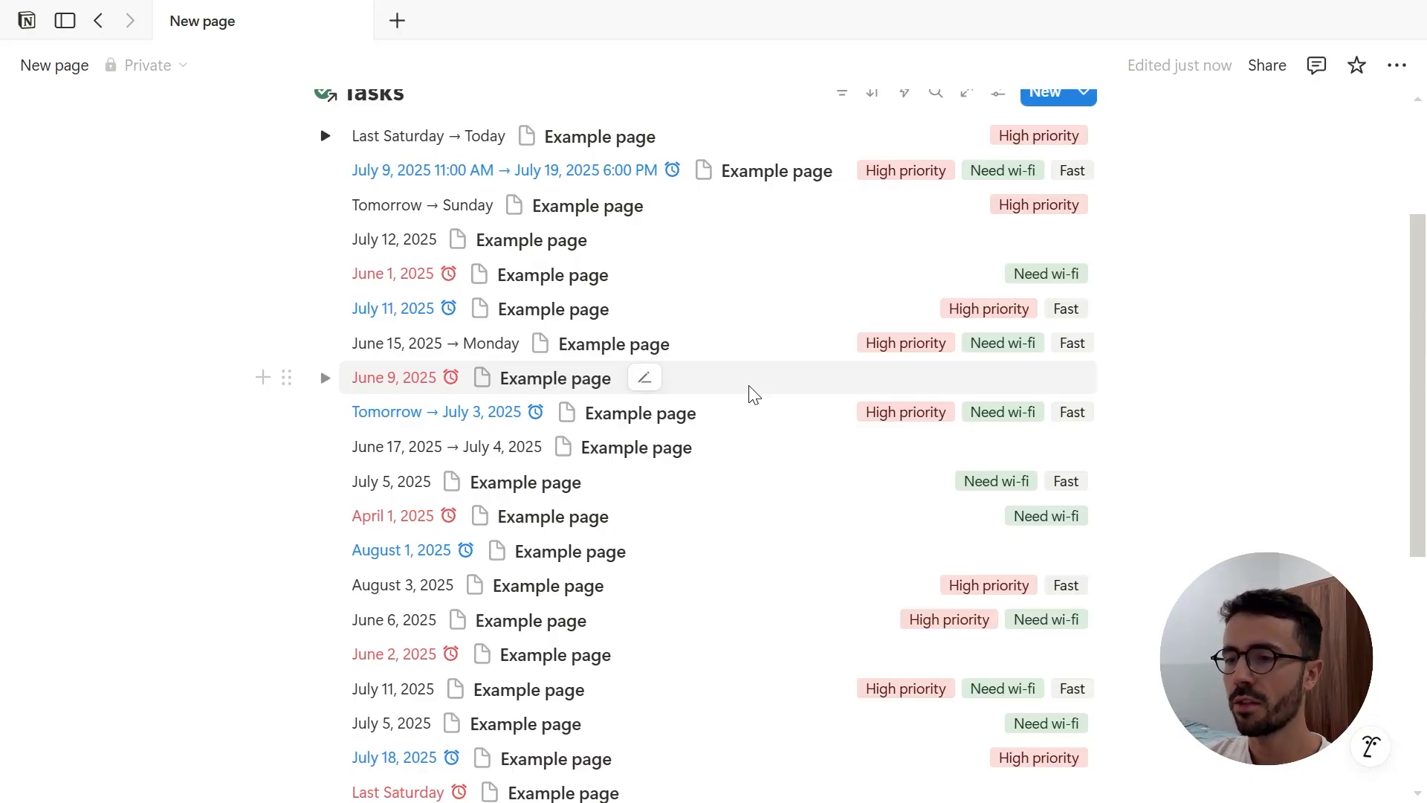
{"action": "scroll", "coordinate": [743, 408], "scroll_direction": "up", "scroll_amount": 3}
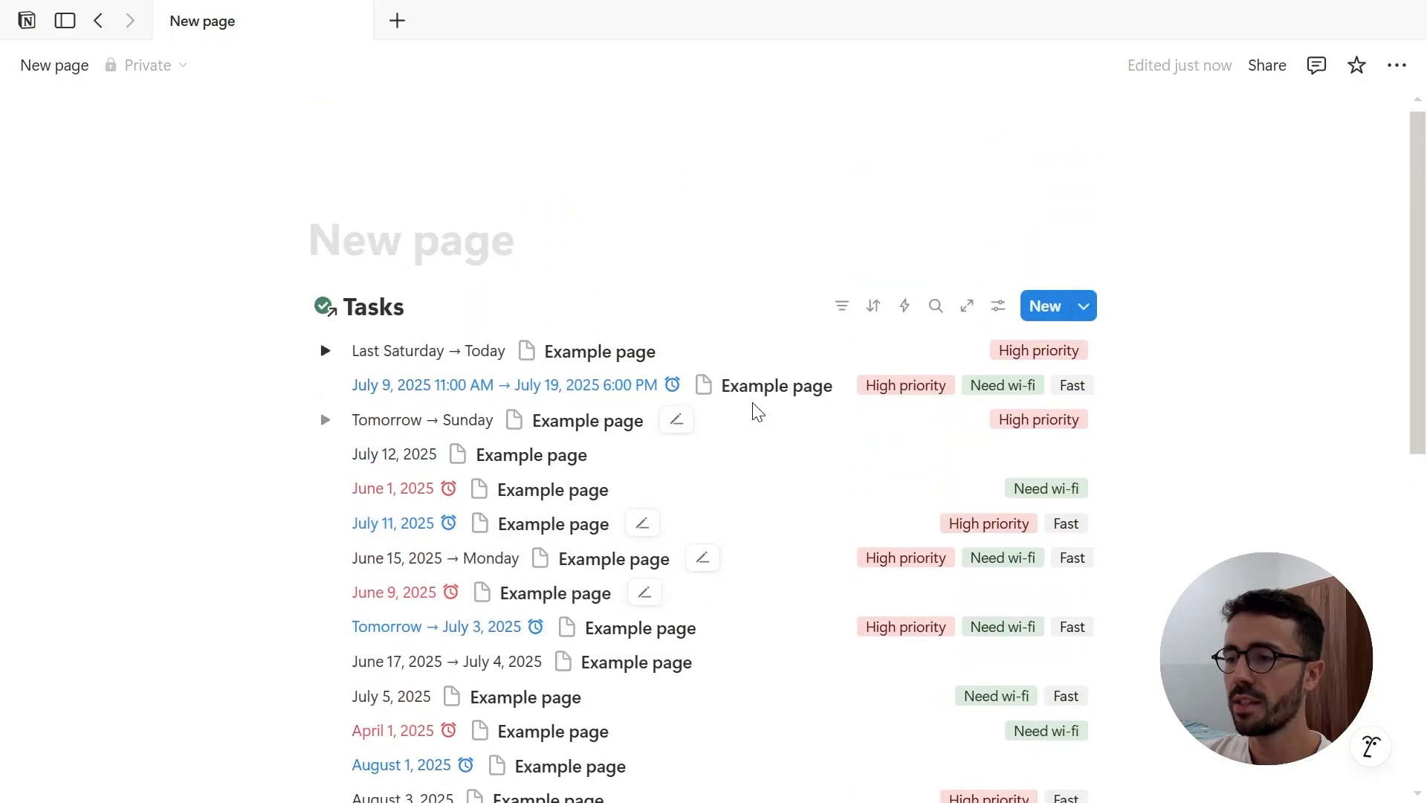
{"action": "scroll", "coordinate": [754, 416], "scroll_direction": "down", "scroll_amount": 2}
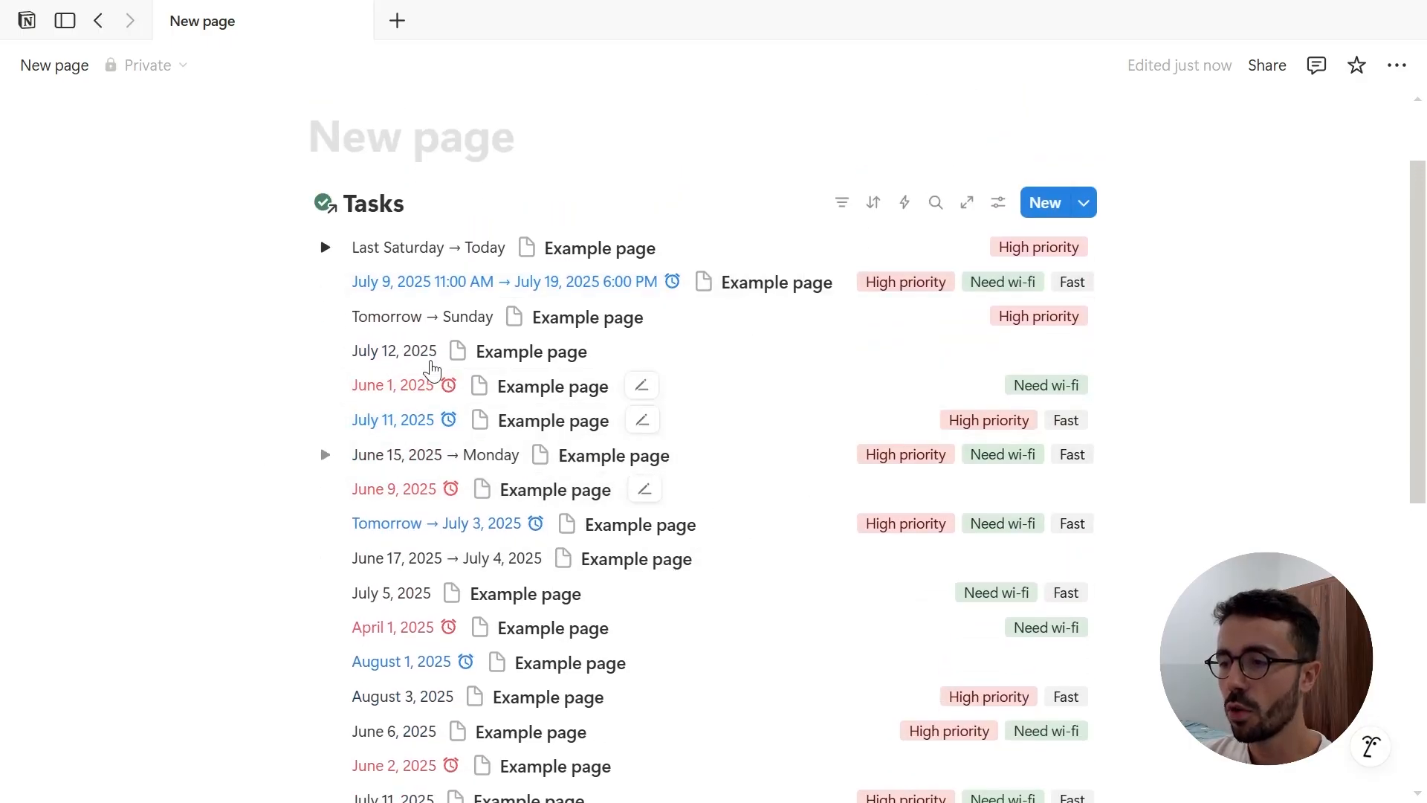
{"action": "mouse_move", "coordinate": [186, 467]}
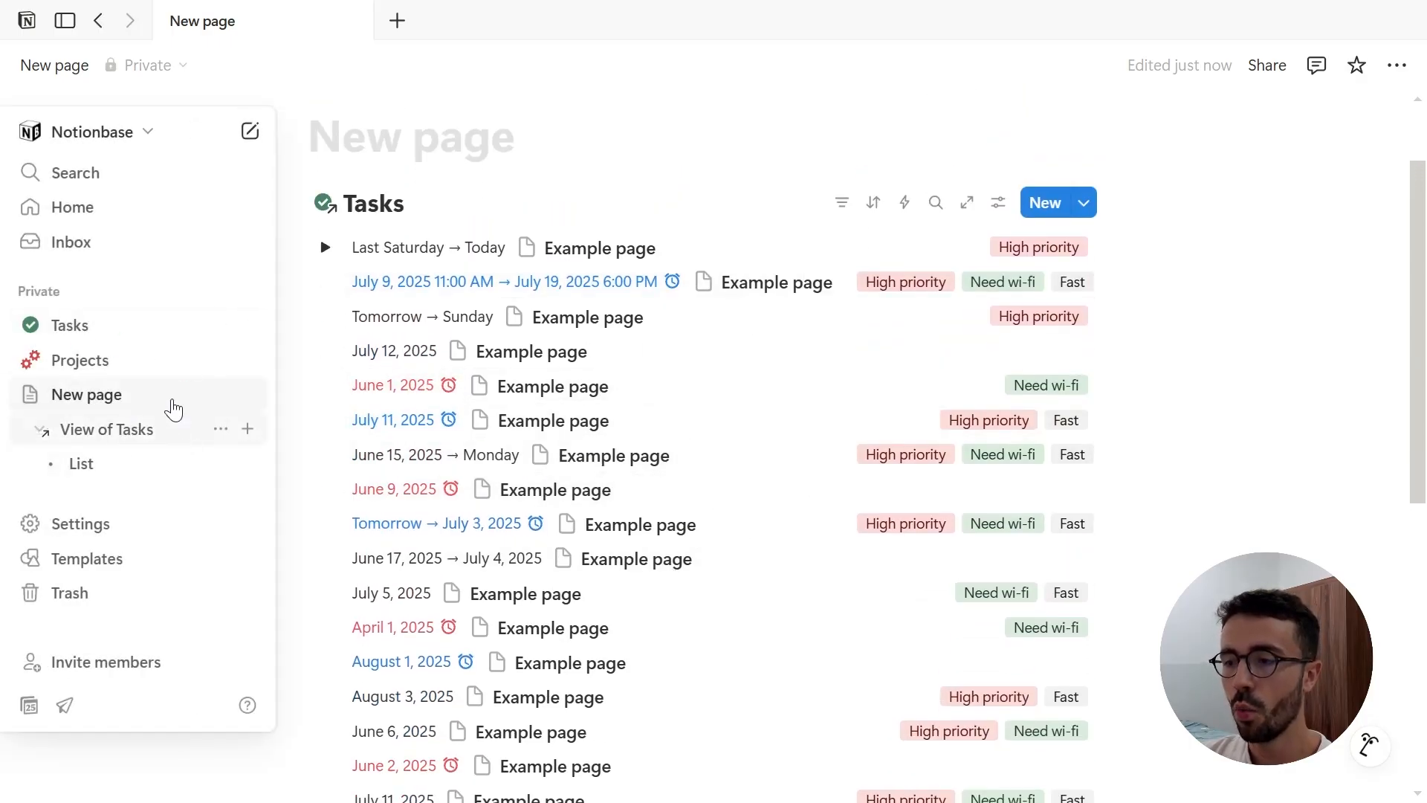